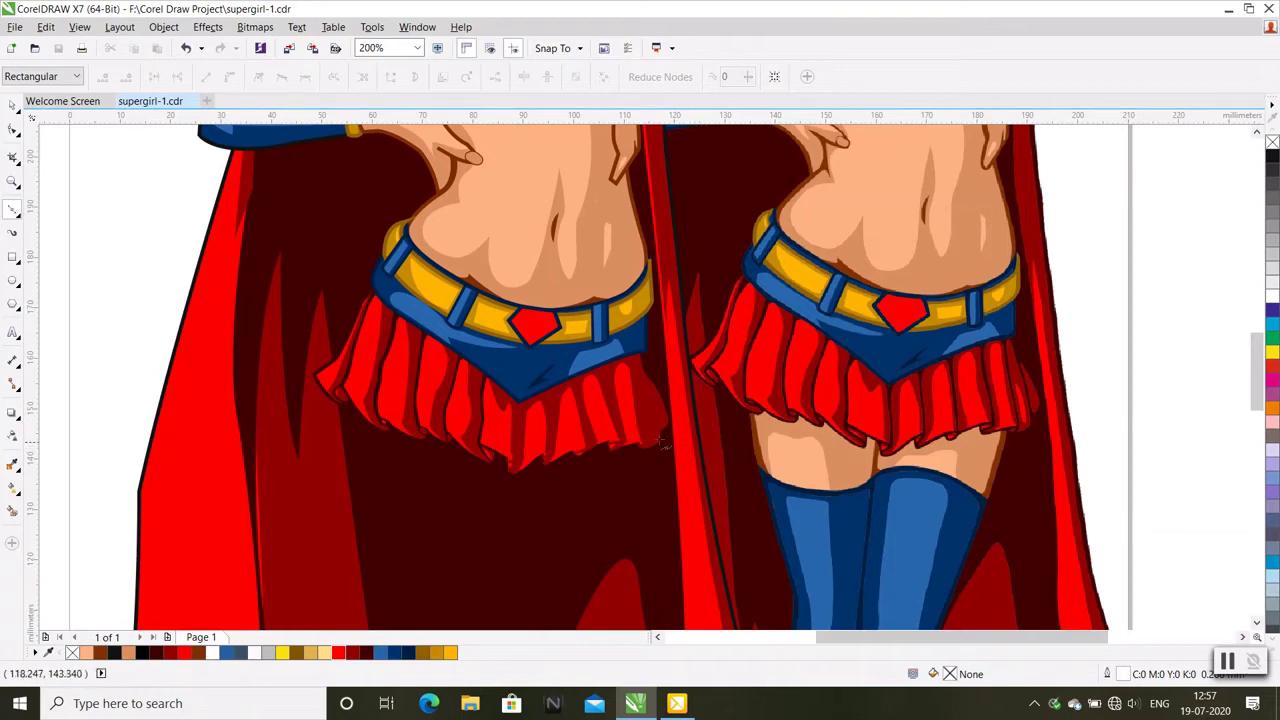
# Trace the first strand with the Bezier tool, from the skirt's front point down to the bottom hem
pyautogui.scroll(2, 662, 441)
pyautogui.scroll(2, 412, 384)
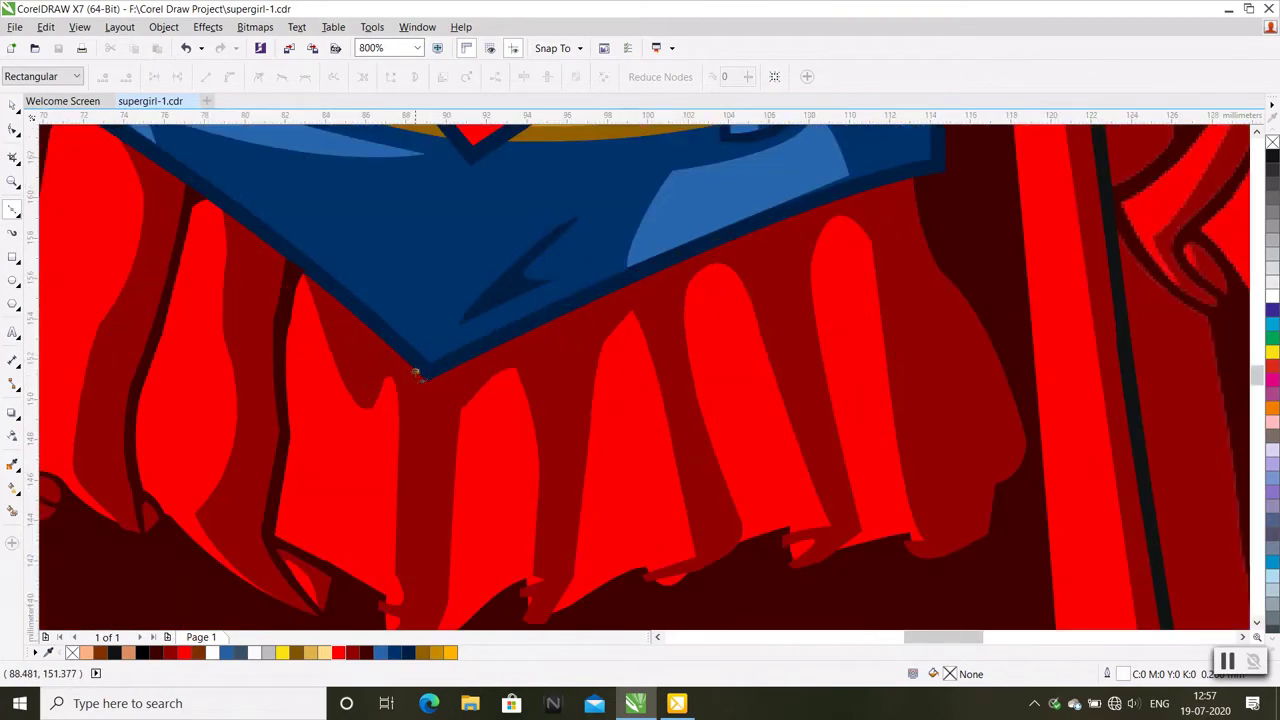
pyautogui.scroll(-2, 415, 373)
pyautogui.click(420, 401)
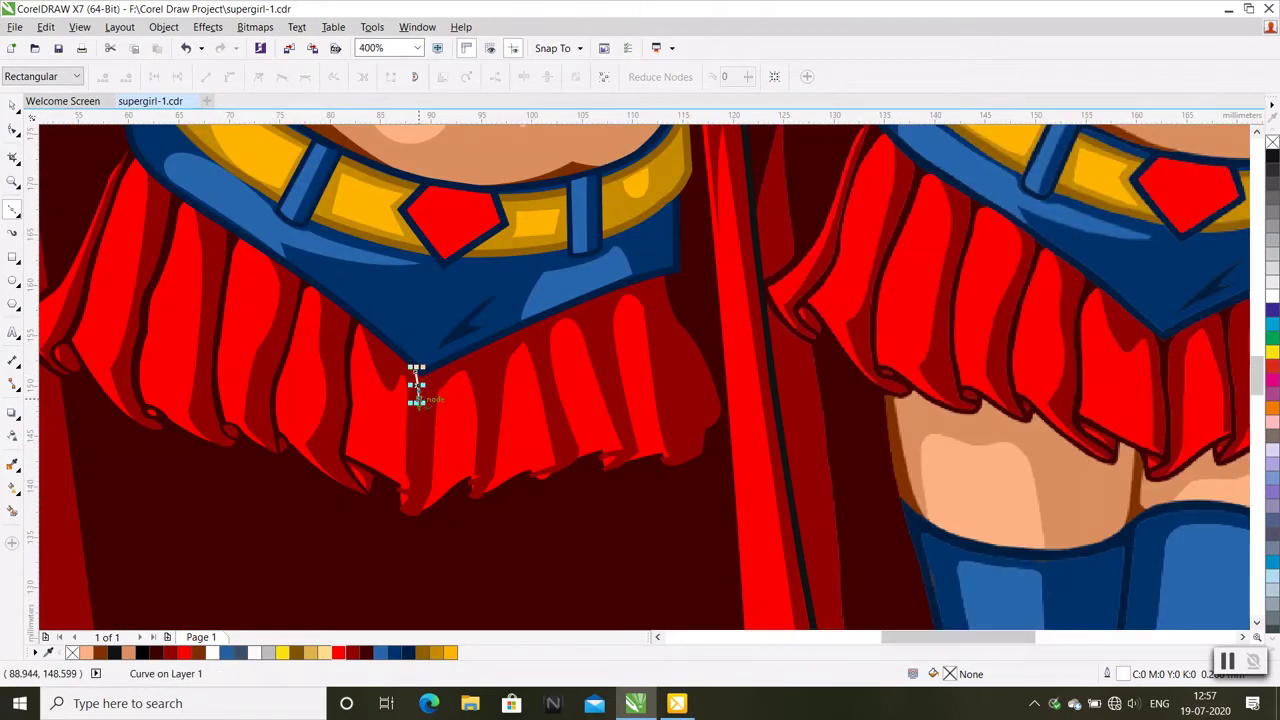
pyautogui.click(417, 428)
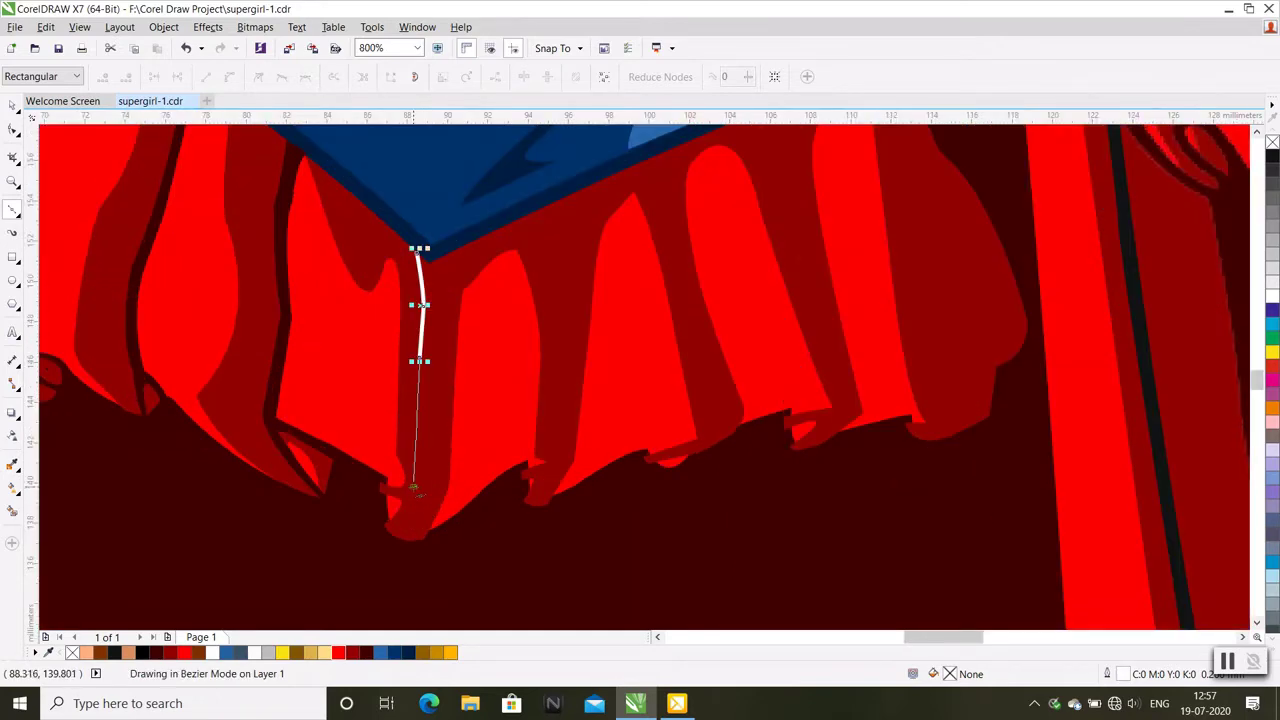
pyautogui.click(413, 497)
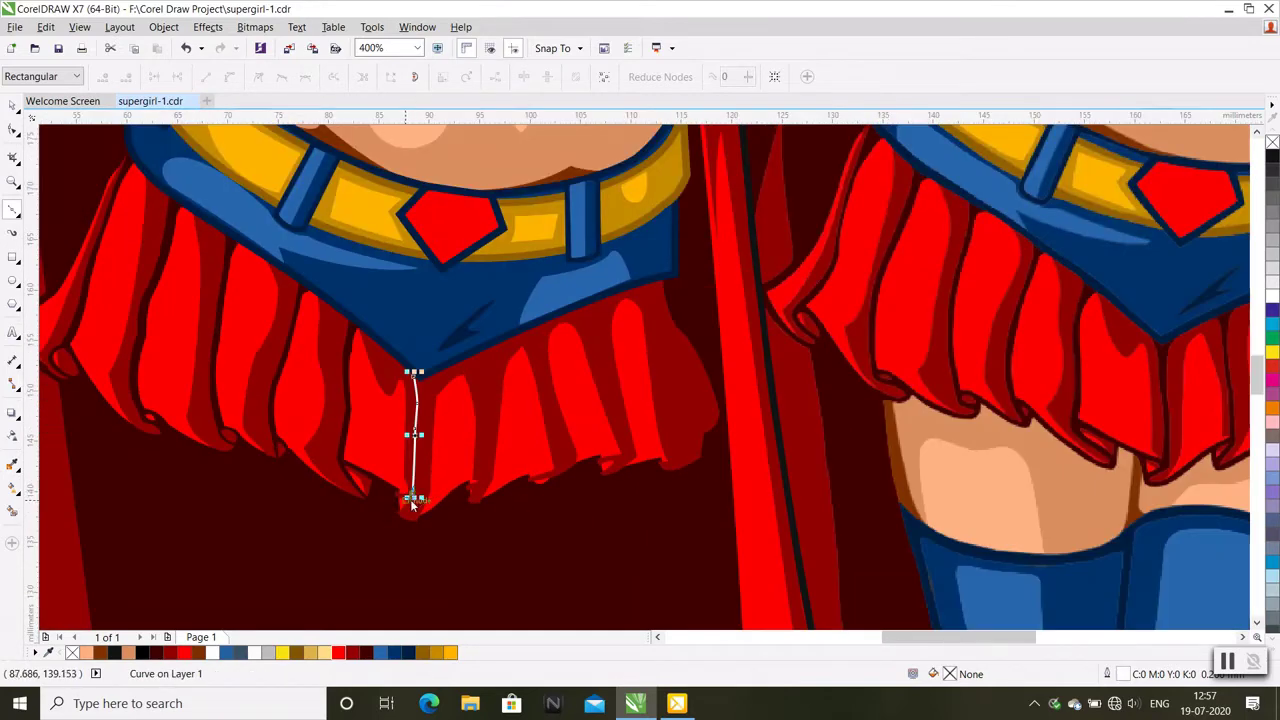
pyautogui.scroll(2, 413, 497)
pyautogui.click(380, 465)
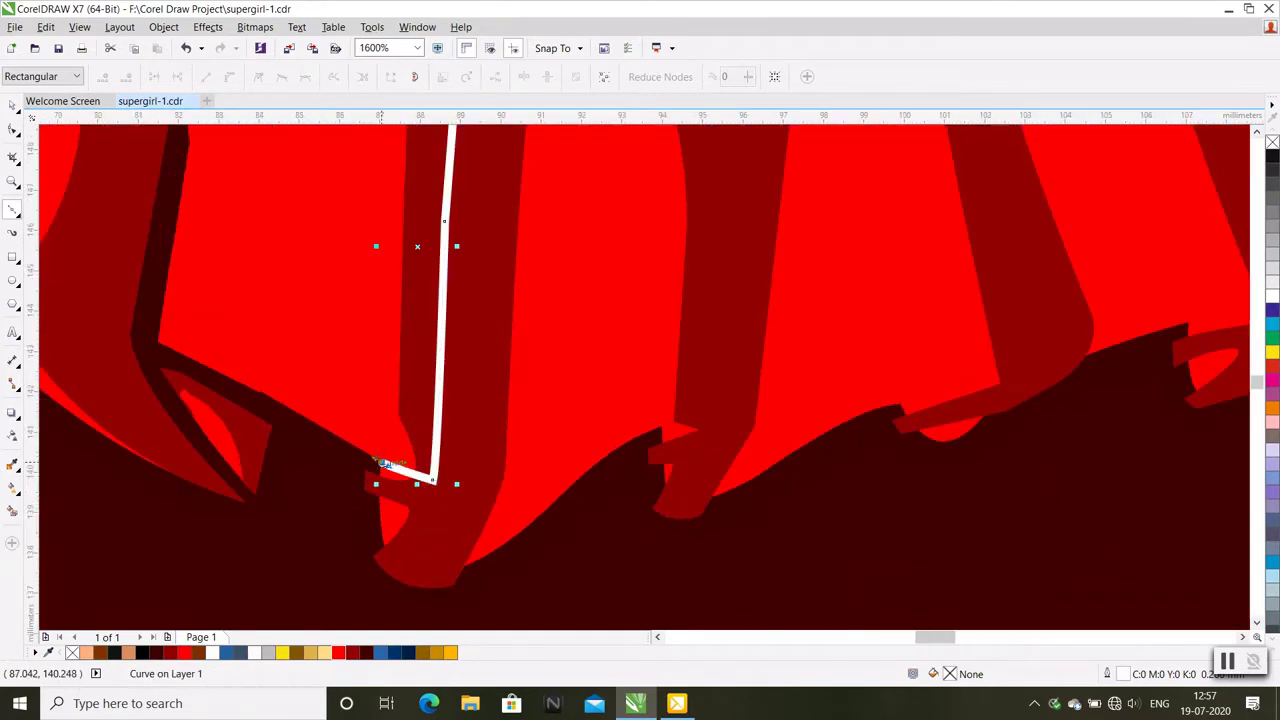
pyautogui.scroll(1, 383, 468)
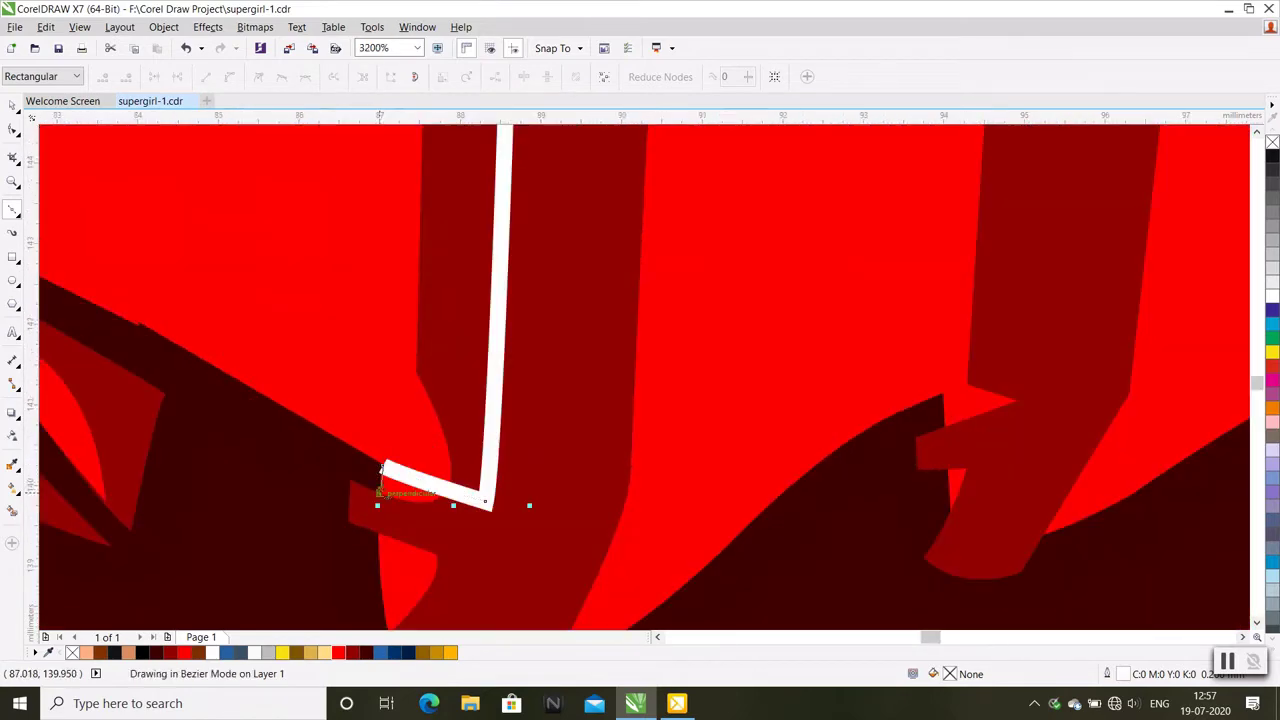
pyautogui.scroll(-3, 383, 468)
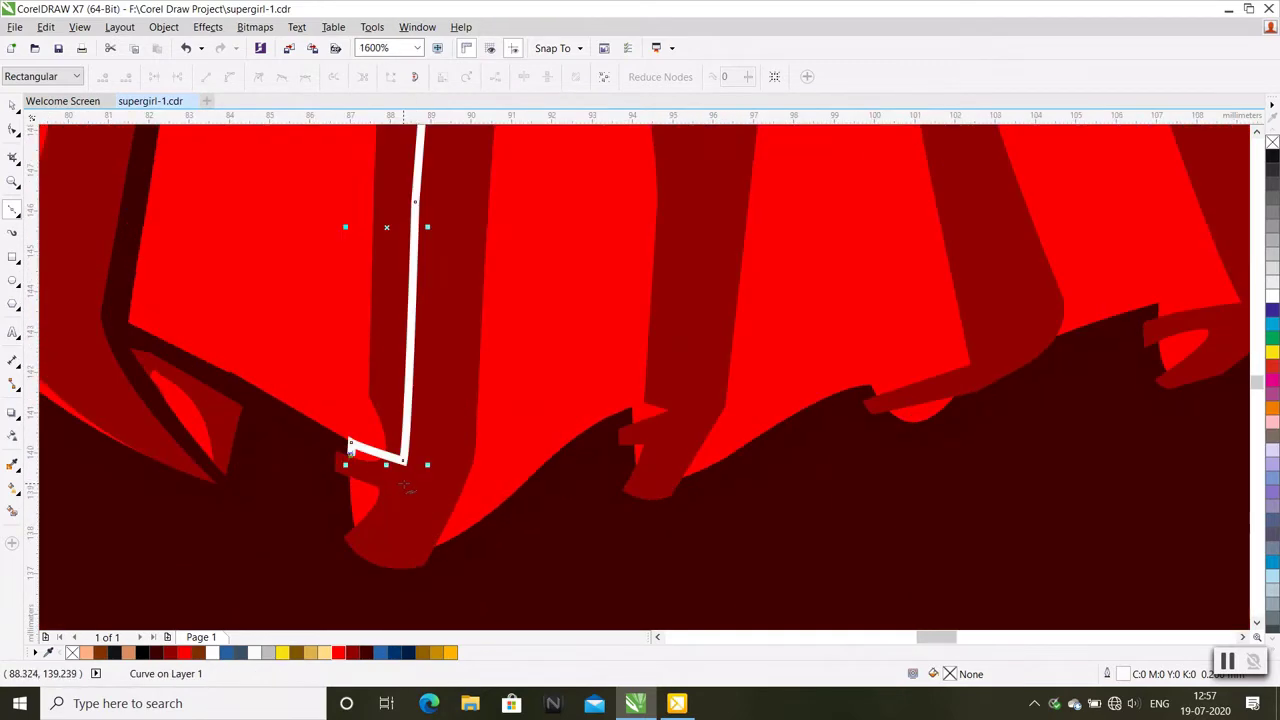
pyautogui.scroll(-2, 414, 490)
pyautogui.scroll(1, 396, 478)
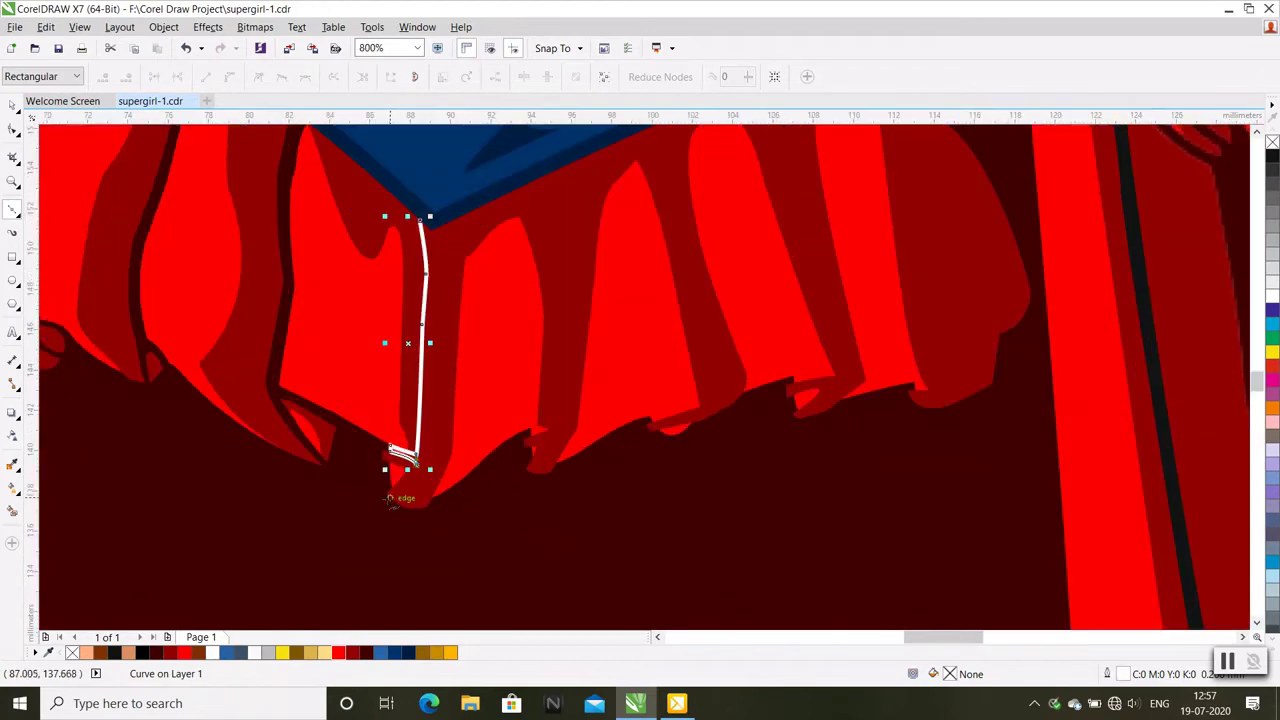
pyautogui.click(388, 498)
pyautogui.click(392, 505)
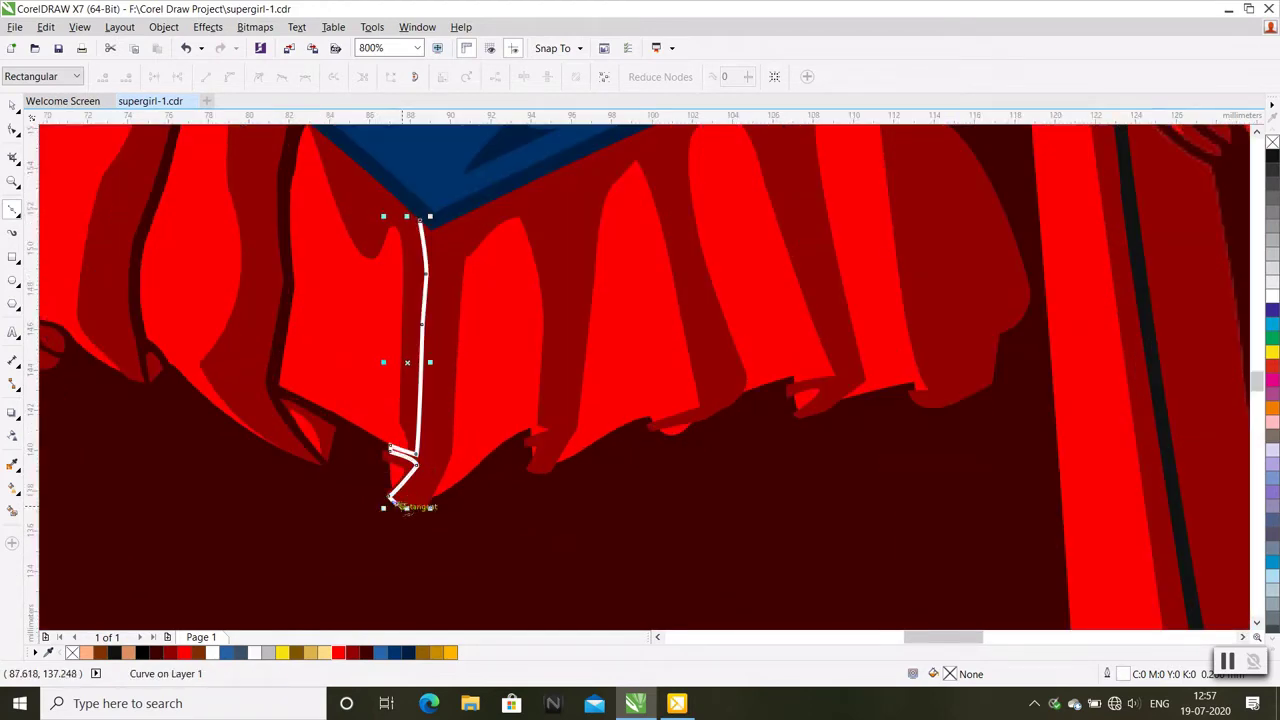
pyautogui.scroll(-1, 398, 504)
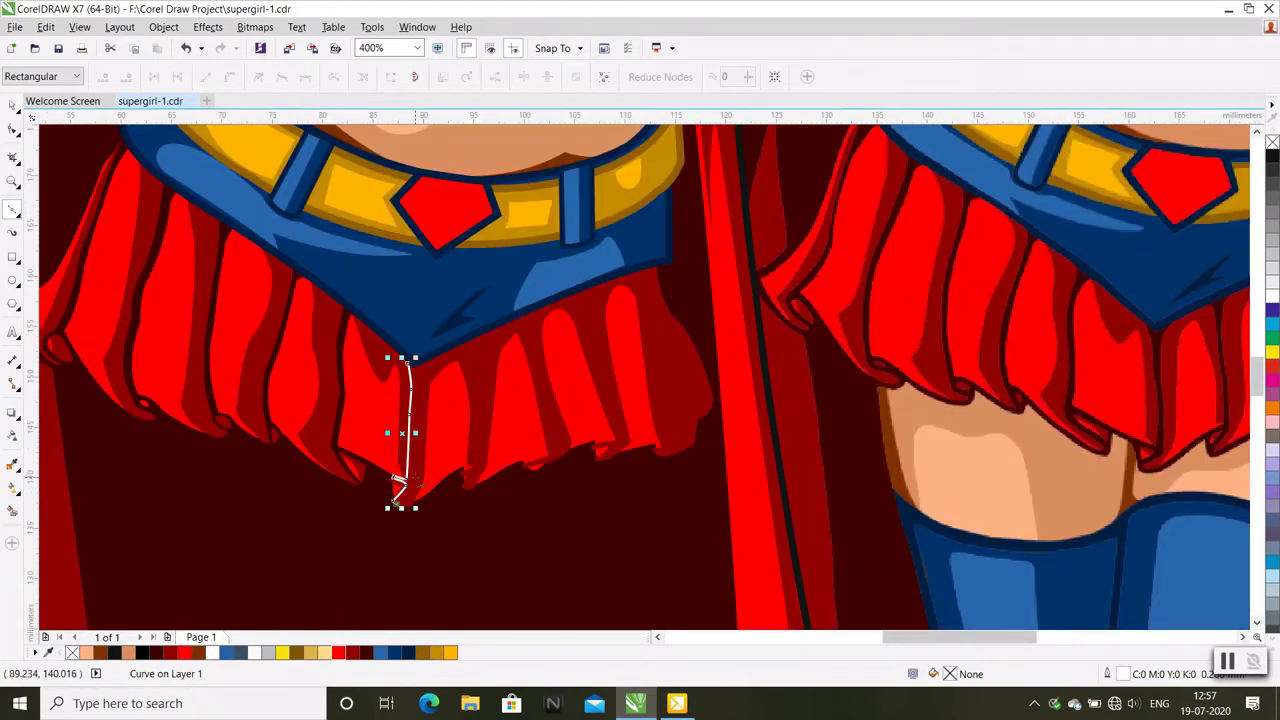
pyautogui.click(411, 481)
# Run a second parallel strand back up and join both strands in a point under the belt
pyautogui.click(416, 433)
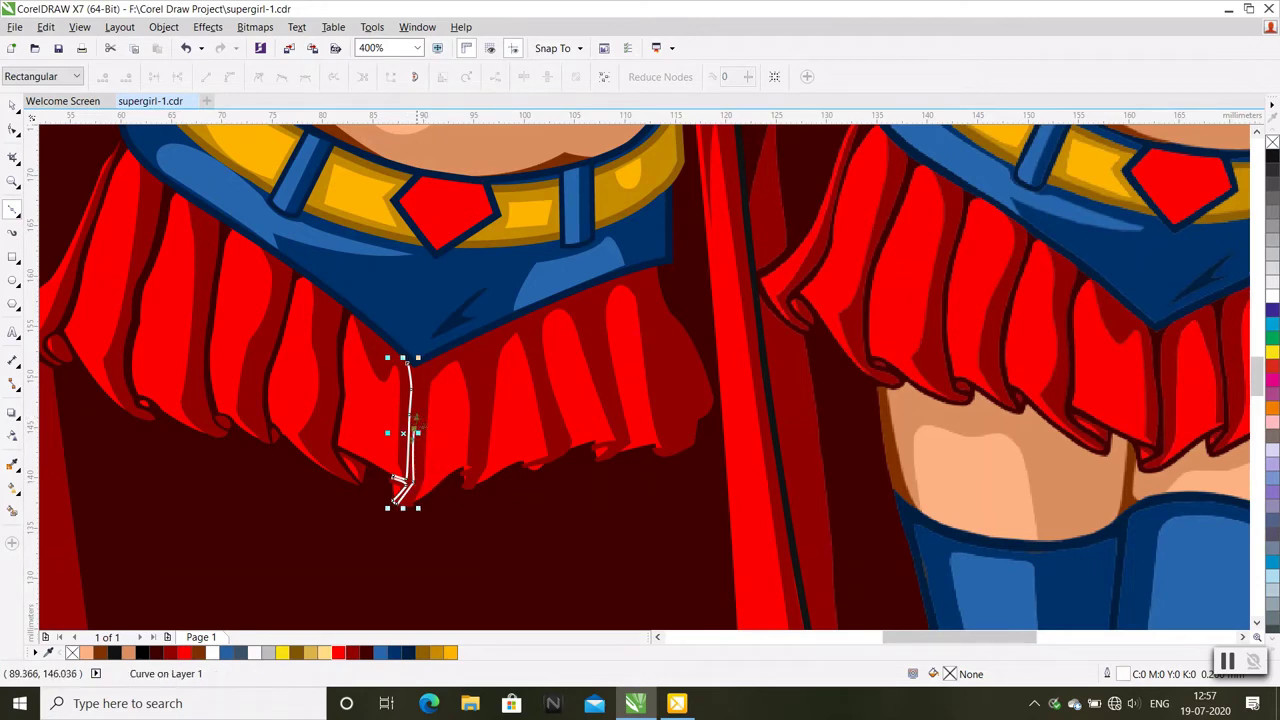
pyautogui.scroll(2, 416, 432)
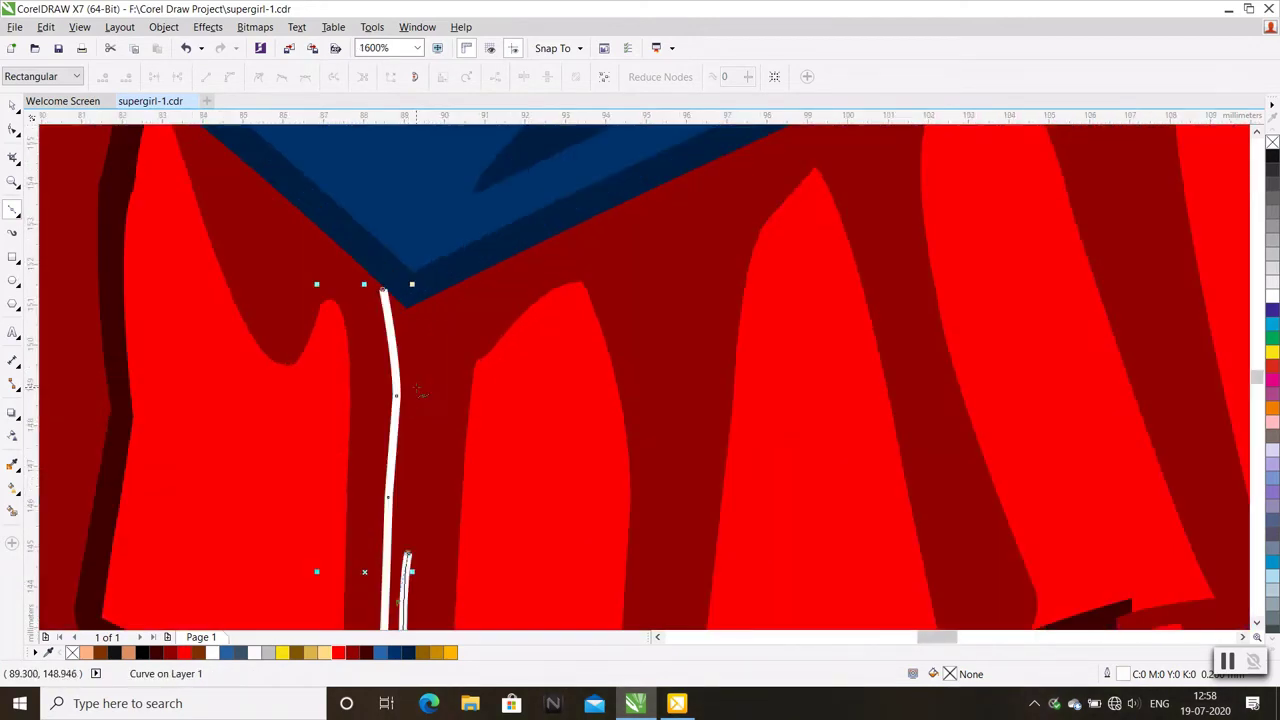
pyautogui.scroll(-1, 420, 372)
pyautogui.scroll(-1, 420, 372)
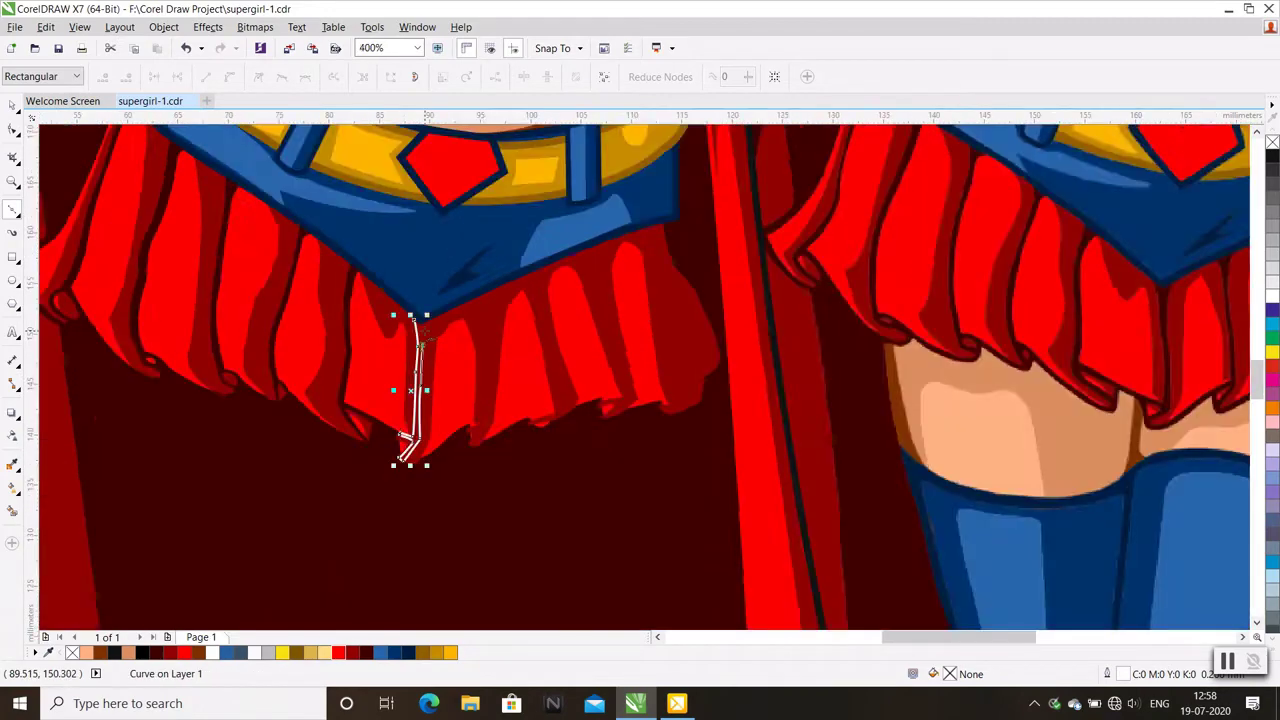
pyautogui.scroll(2, 430, 350)
pyautogui.click(443, 290)
pyautogui.scroll(1, 412, 293)
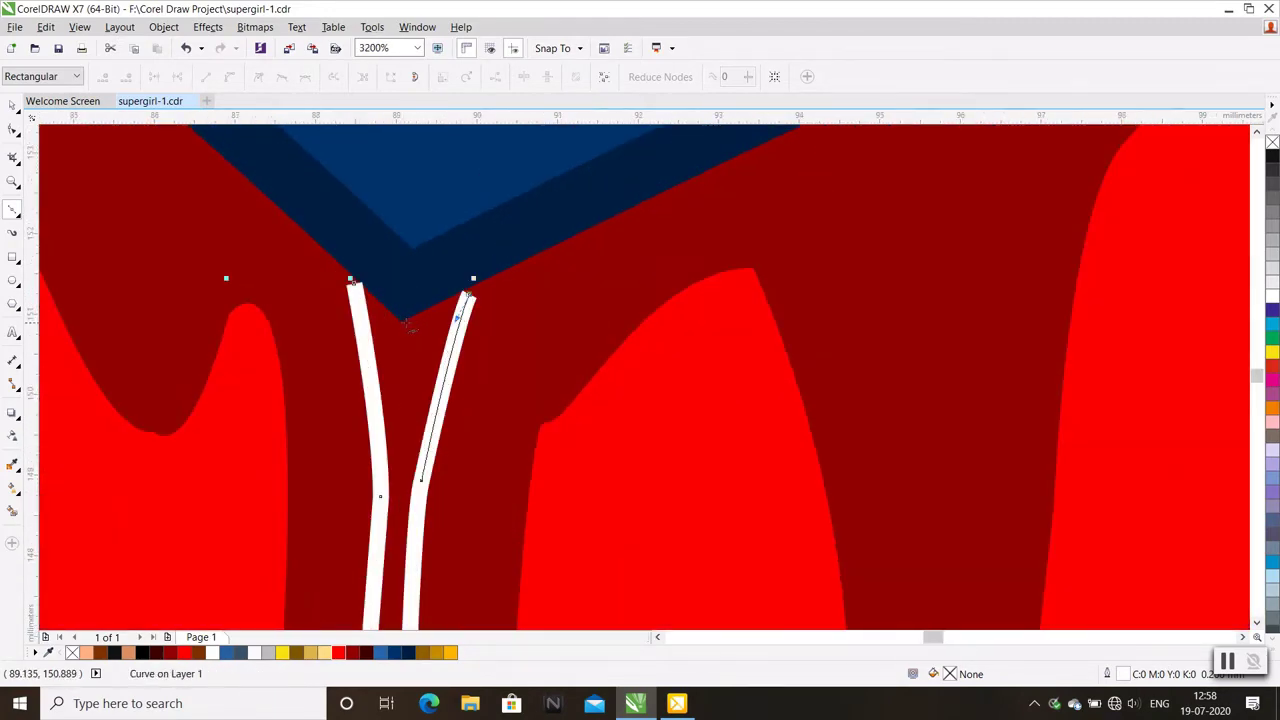
pyautogui.click(407, 322)
# Close the strand into a shape and fill and outline it dark red (#3F0102)
pyautogui.click(352, 282)
pyautogui.press('F10')
pyautogui.rightClick(399, 396)
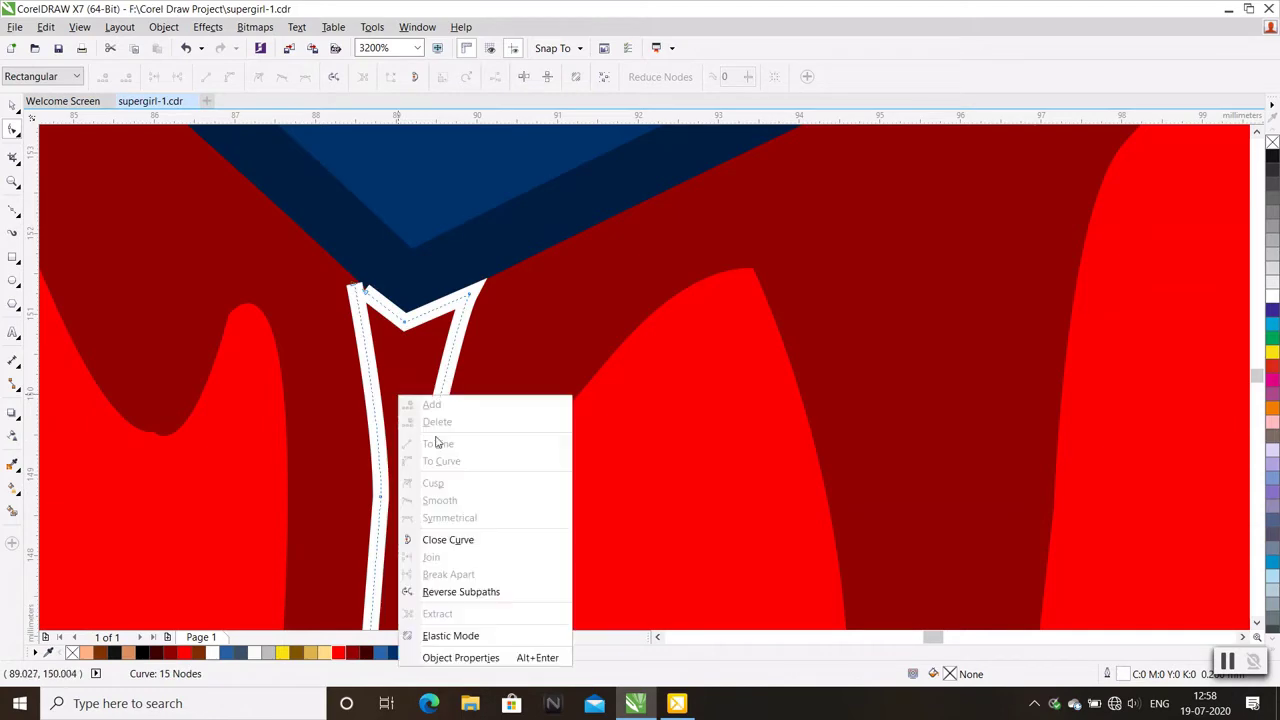
pyautogui.press('Escape')
pyautogui.scroll(-3, 432, 395)
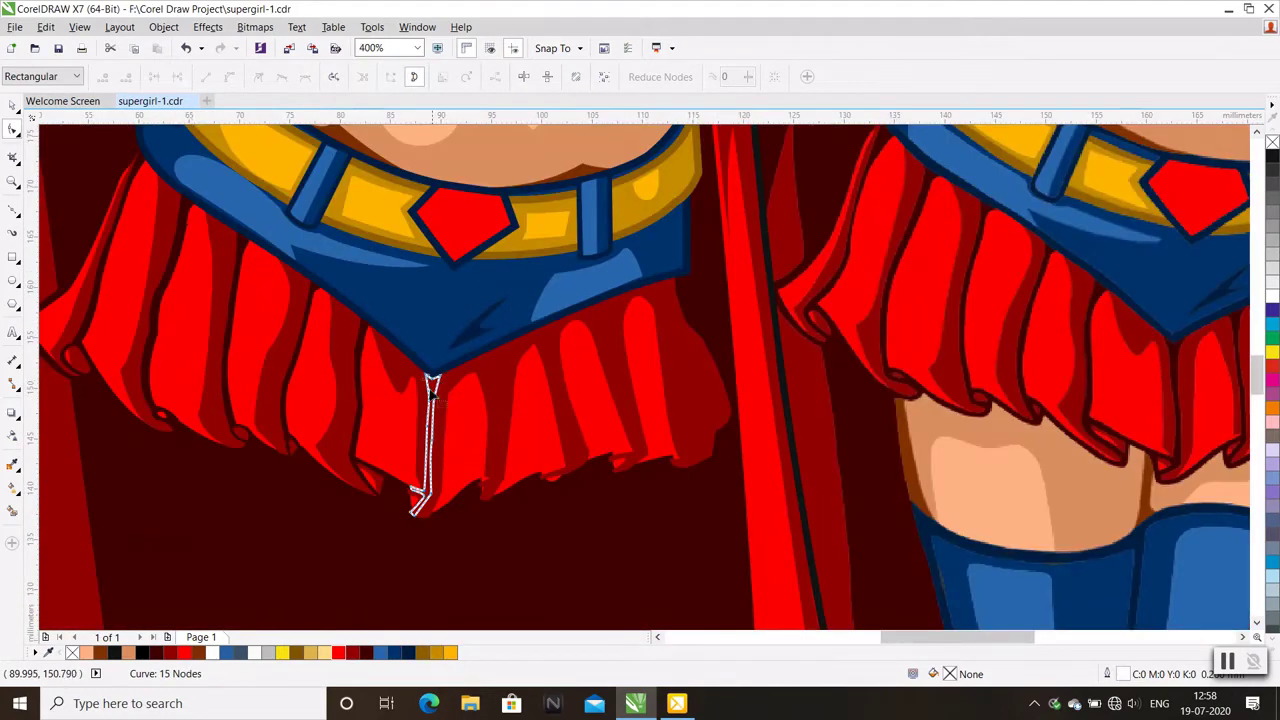
pyautogui.click(163, 652)
pyautogui.rightClick(163, 652)
# Select the strand's bottom corner node and the small triangle fold shape at left
pyautogui.scroll(1, 440, 430)
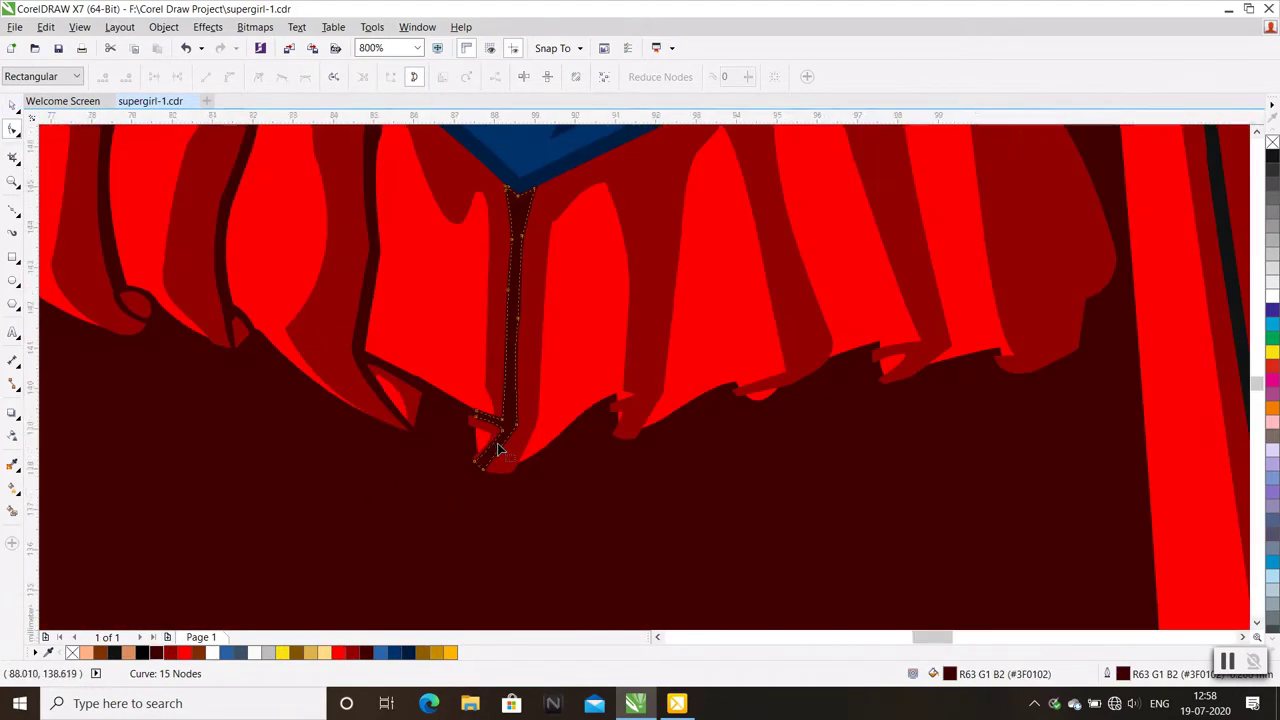
pyautogui.scroll(2, 456, 390)
pyautogui.click(433, 358)
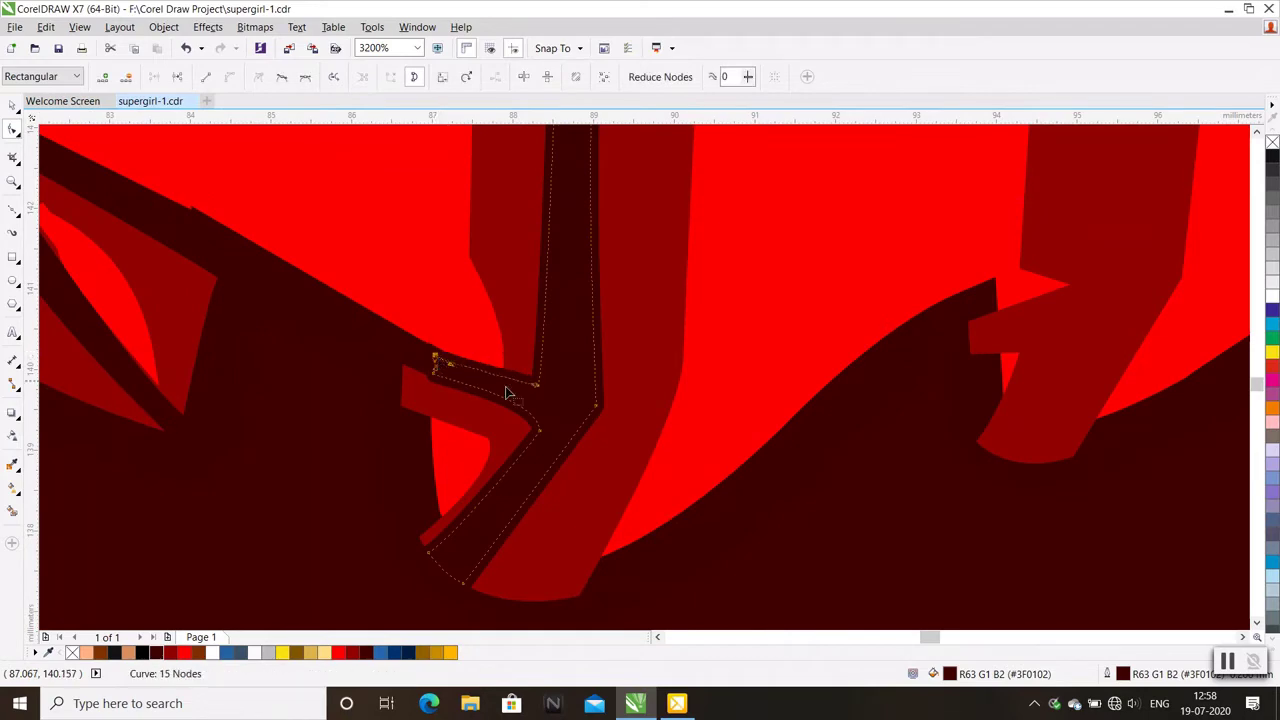
pyautogui.scroll(-1, 540, 405)
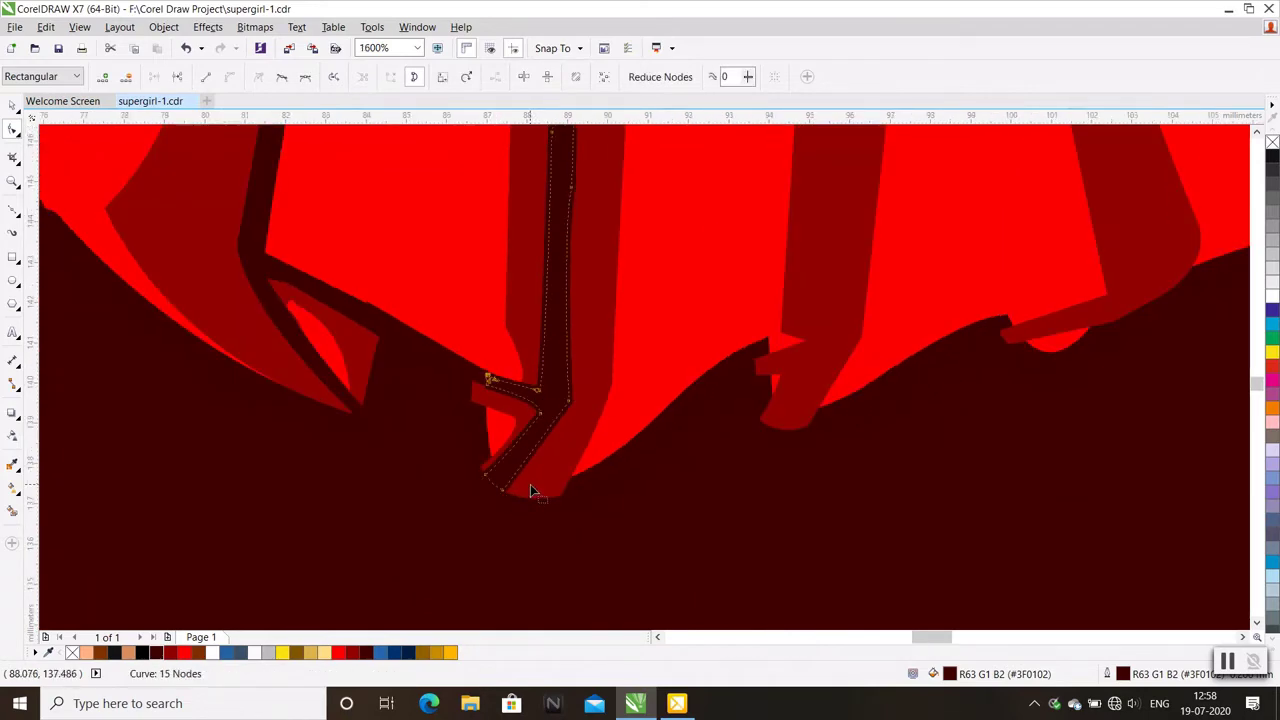
pyautogui.scroll(-2, 527, 488)
pyautogui.scroll(-1, 523, 486)
pyautogui.scroll(3, 527, 490)
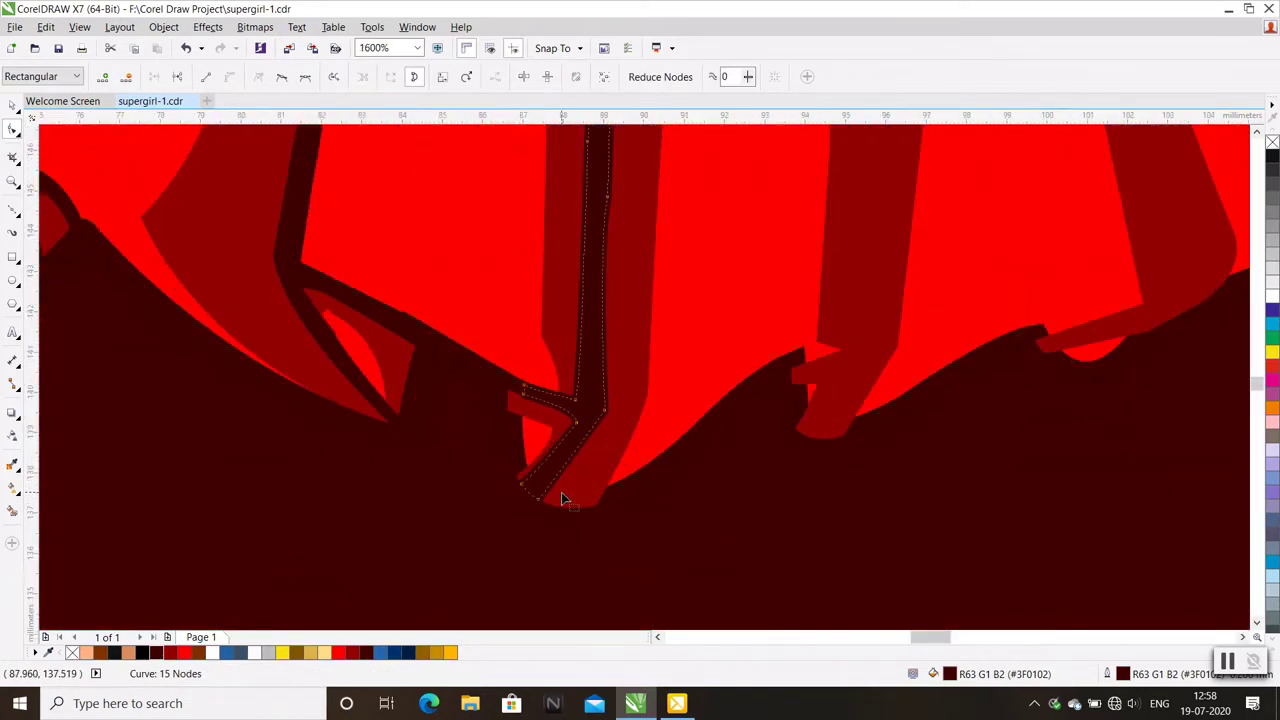
pyautogui.click(409, 357)
# Reposition the triangle's corner node and reshape the large fold curve's nodes beside the divider
pyautogui.moveTo(416, 352); pyautogui.dragTo(403, 360)
pyautogui.click(407, 334)
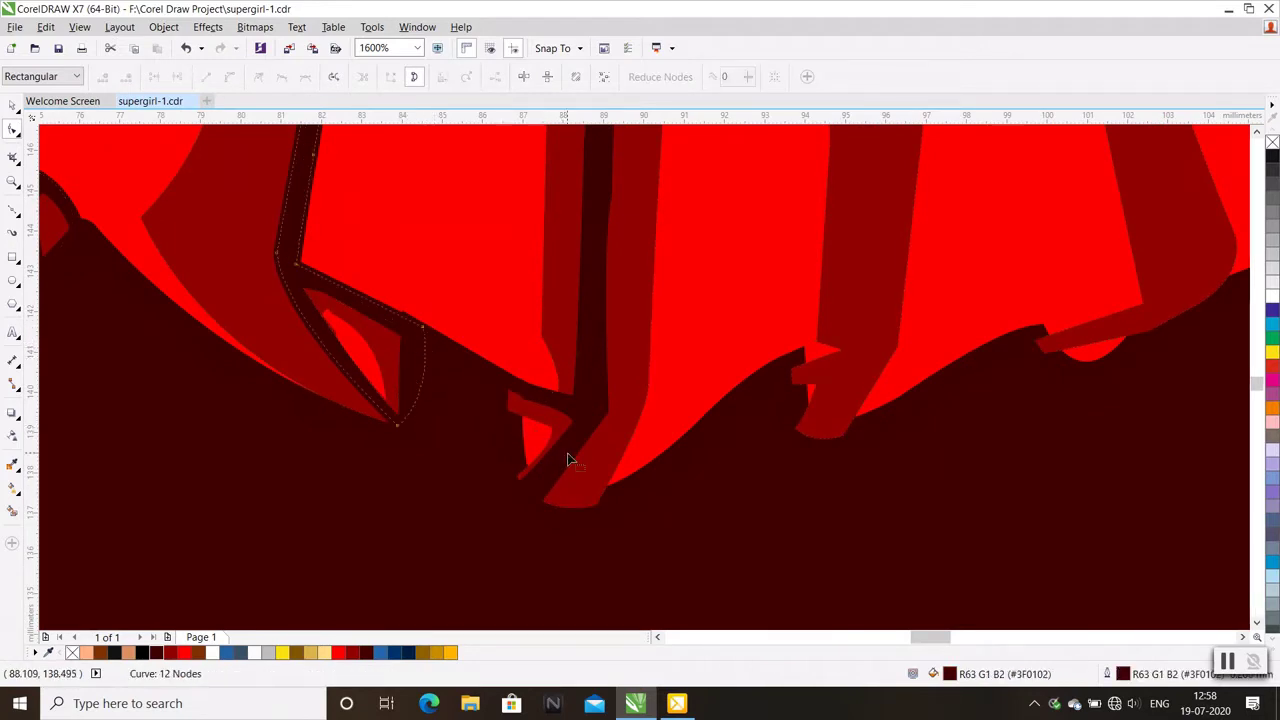
pyautogui.click(514, 420)
pyautogui.moveTo(514, 420)
pyautogui.mouseDown()
pyautogui.moveTo(523, 409)
pyautogui.moveTo(508, 393)
pyautogui.moveTo(523, 397)
pyautogui.mouseUp()
pyautogui.moveTo(517, 486); pyautogui.dragTo(527, 467)
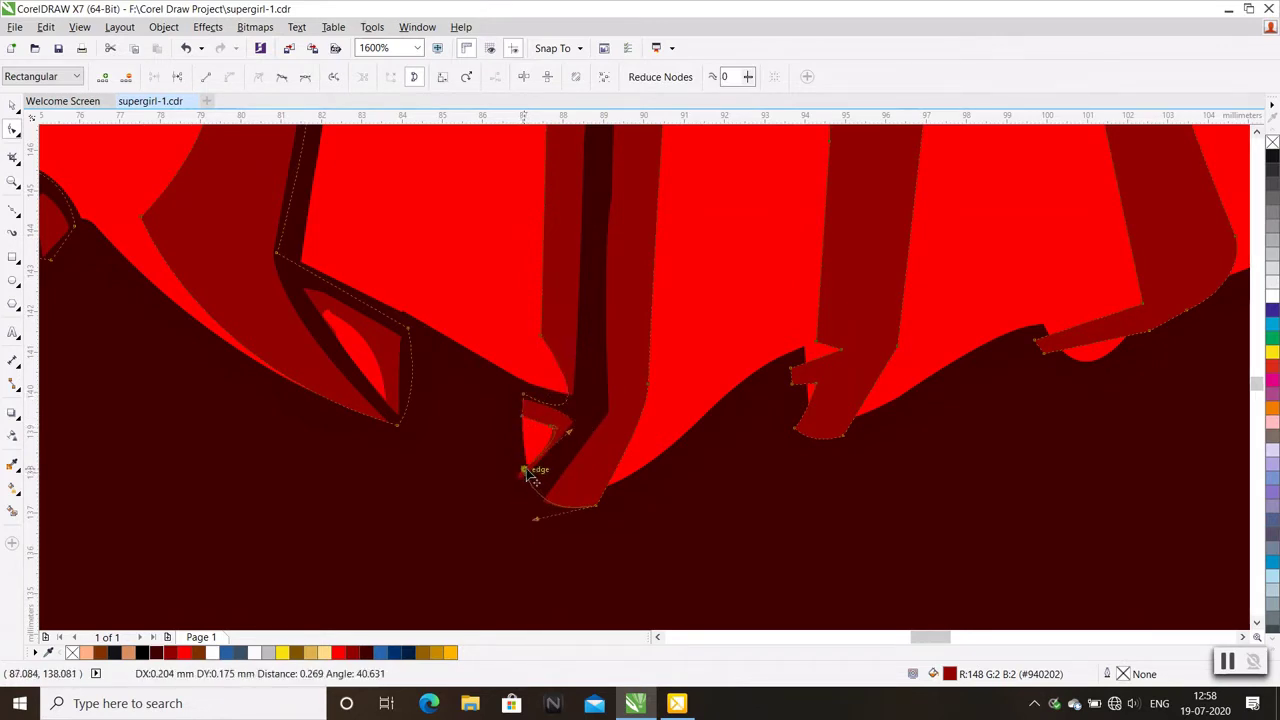
pyautogui.moveTo(588, 513)
pyautogui.mouseDown()
pyautogui.moveTo(603, 497)
pyautogui.moveTo(544, 509)
pyautogui.mouseUp()
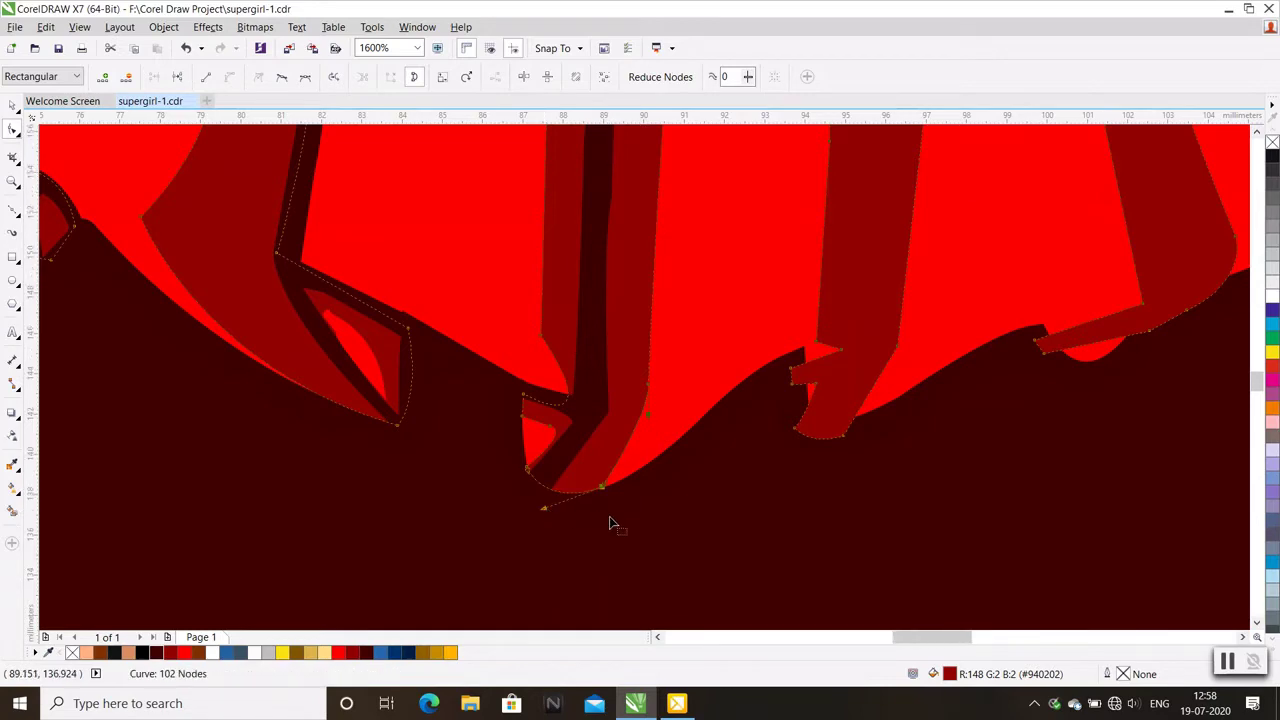
# Pull the small leaf shape's bottom node up and to the left
pyautogui.scroll(-2, 609, 516)
pyautogui.scroll(3, 451, 436)
pyautogui.click(433, 408)
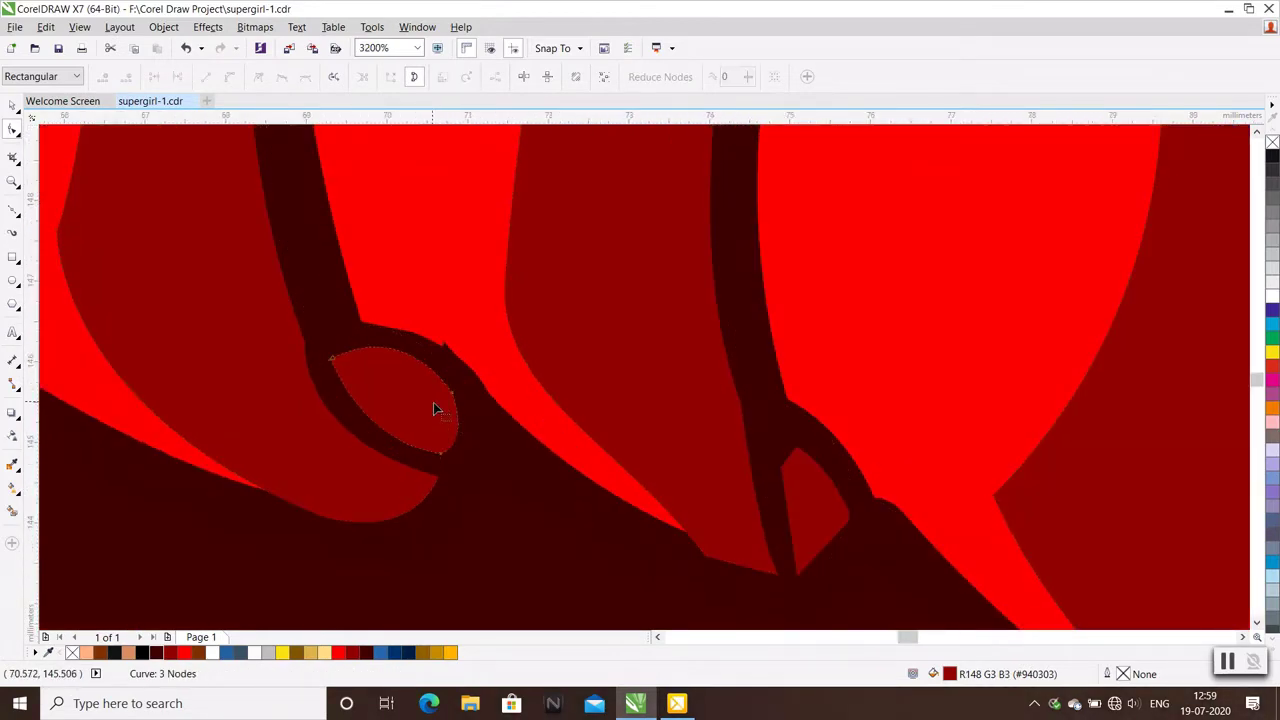
pyautogui.moveTo(441, 455); pyautogui.dragTo(423, 443)
pyautogui.click(514, 447)
# Select the neighbouring fold curves, fold-tip loop and long hem outline along the left skirt
pyautogui.click(400, 476)
pyautogui.click(264, 515)
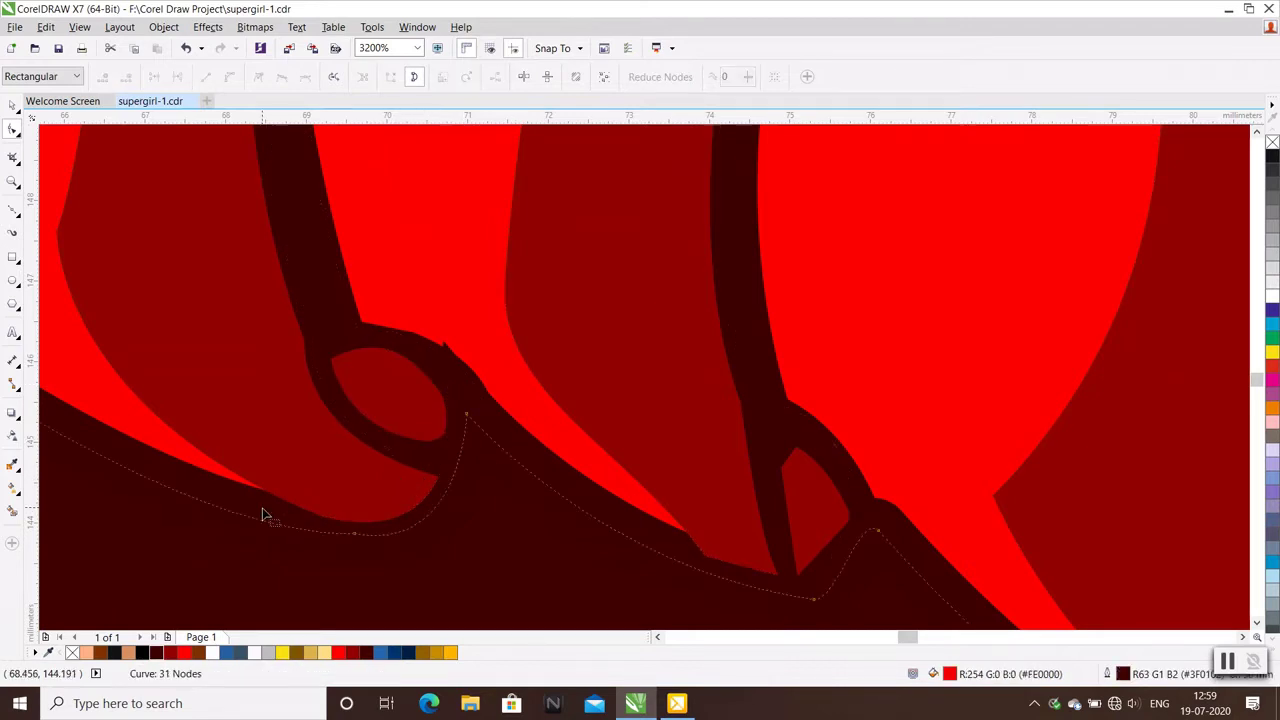
pyautogui.click(375, 492)
pyautogui.scroll(-1, 375, 492)
pyautogui.scroll(-1, 298, 447)
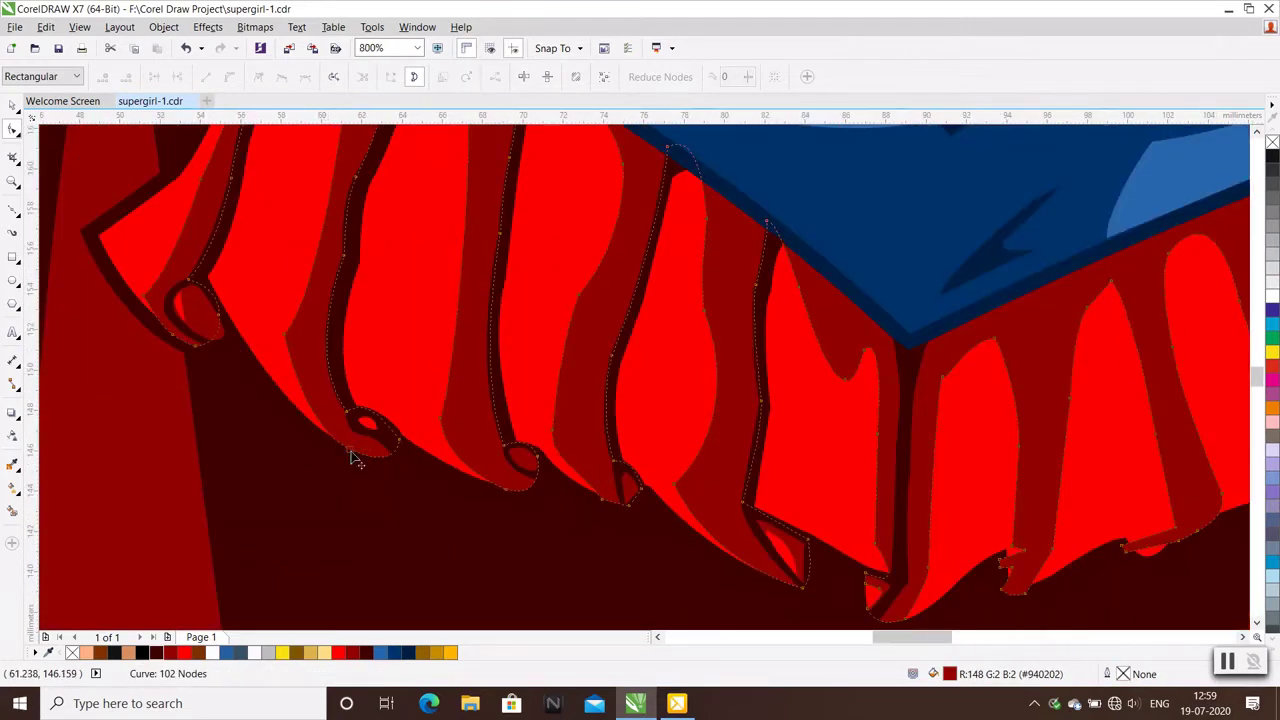
pyautogui.click(220, 346)
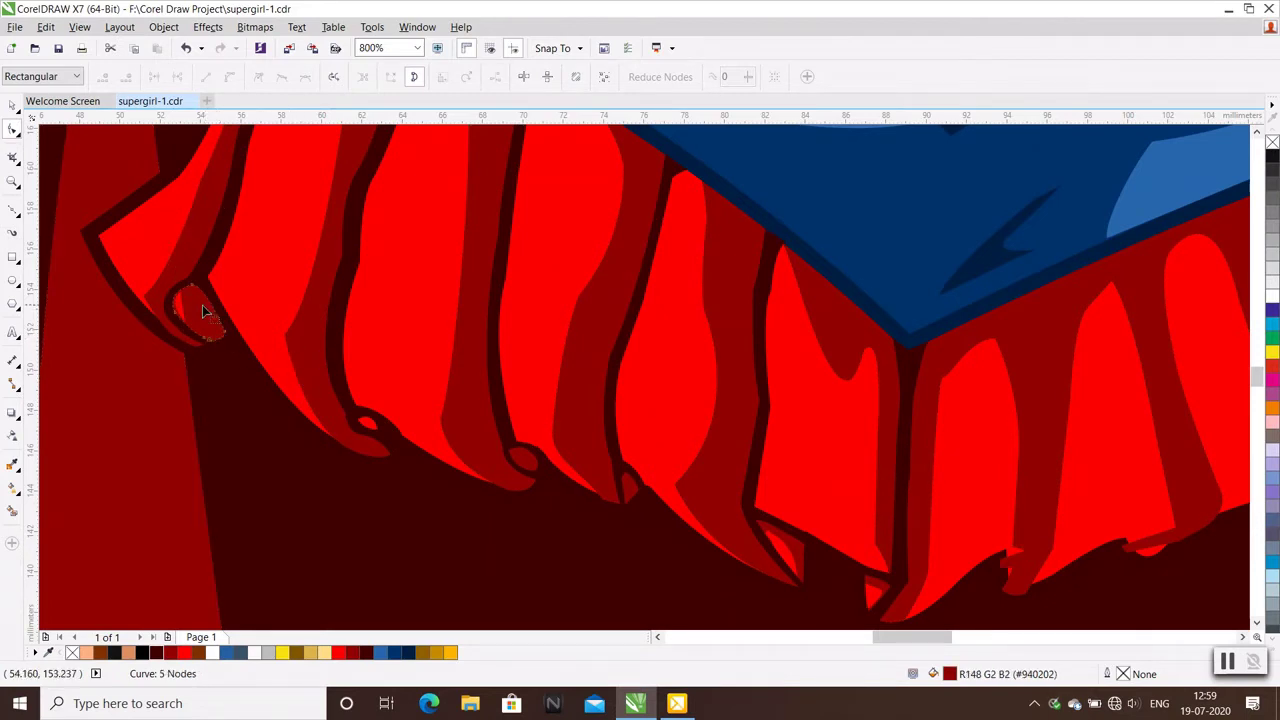
pyautogui.scroll(1, 185, 318)
pyautogui.click(191, 333)
pyautogui.click(206, 380)
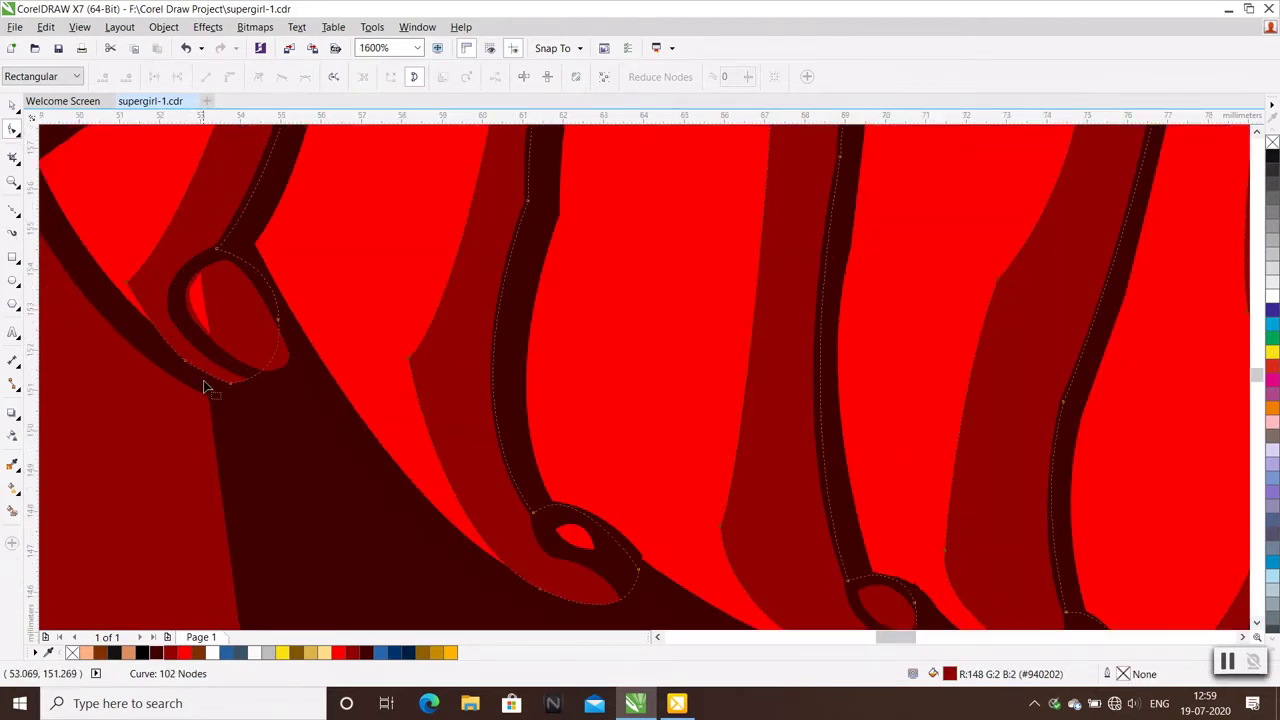
pyautogui.click(194, 357)
pyautogui.click(230, 358)
pyautogui.click(237, 335)
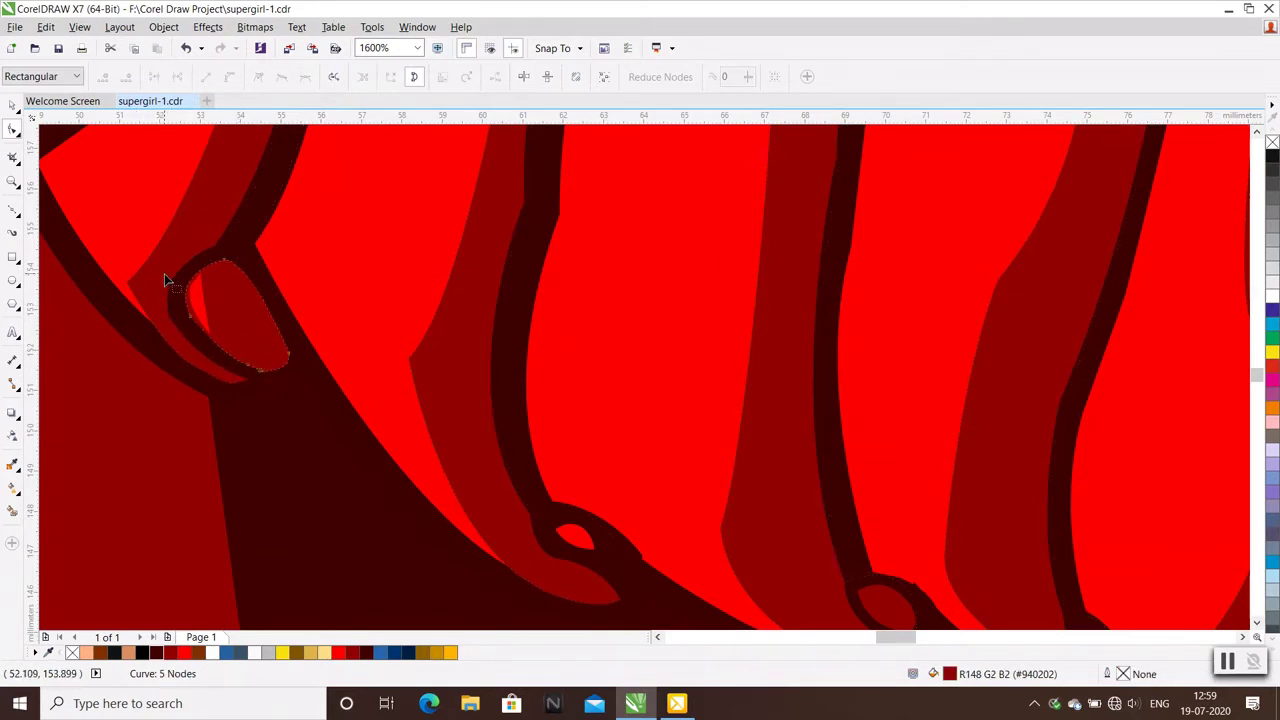
pyautogui.click(189, 378)
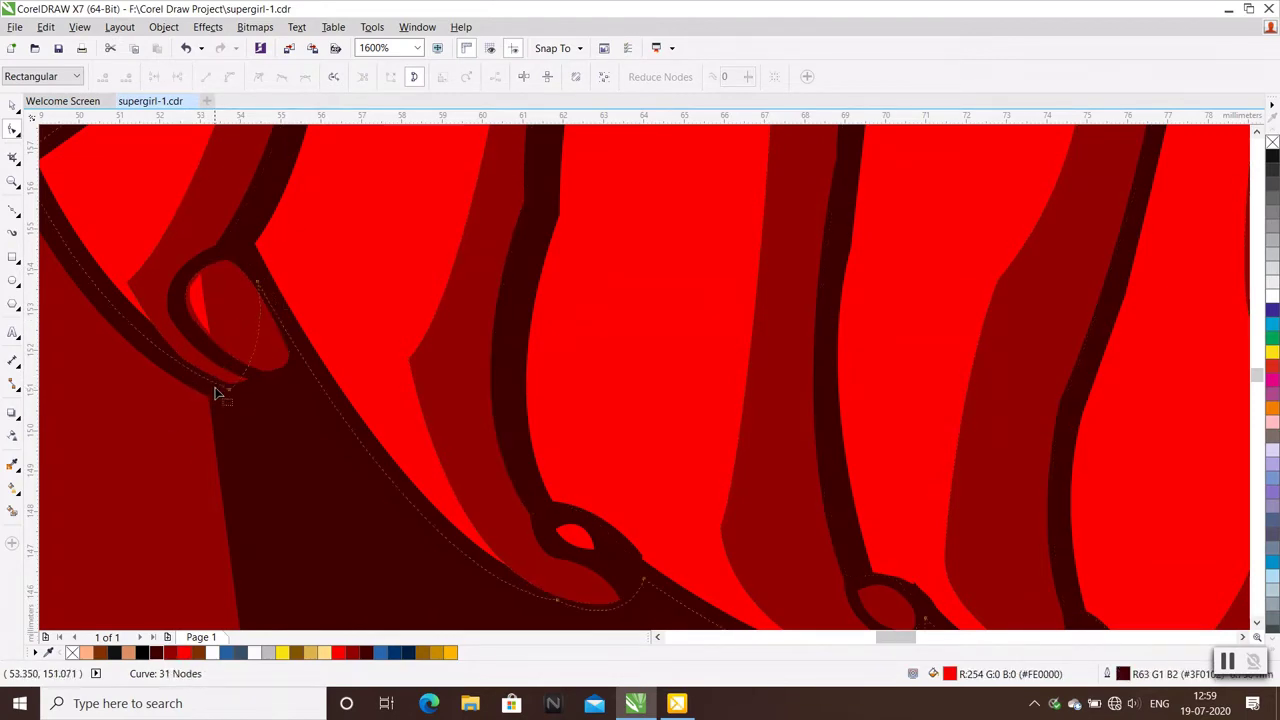
pyautogui.scroll(-2, 275, 293)
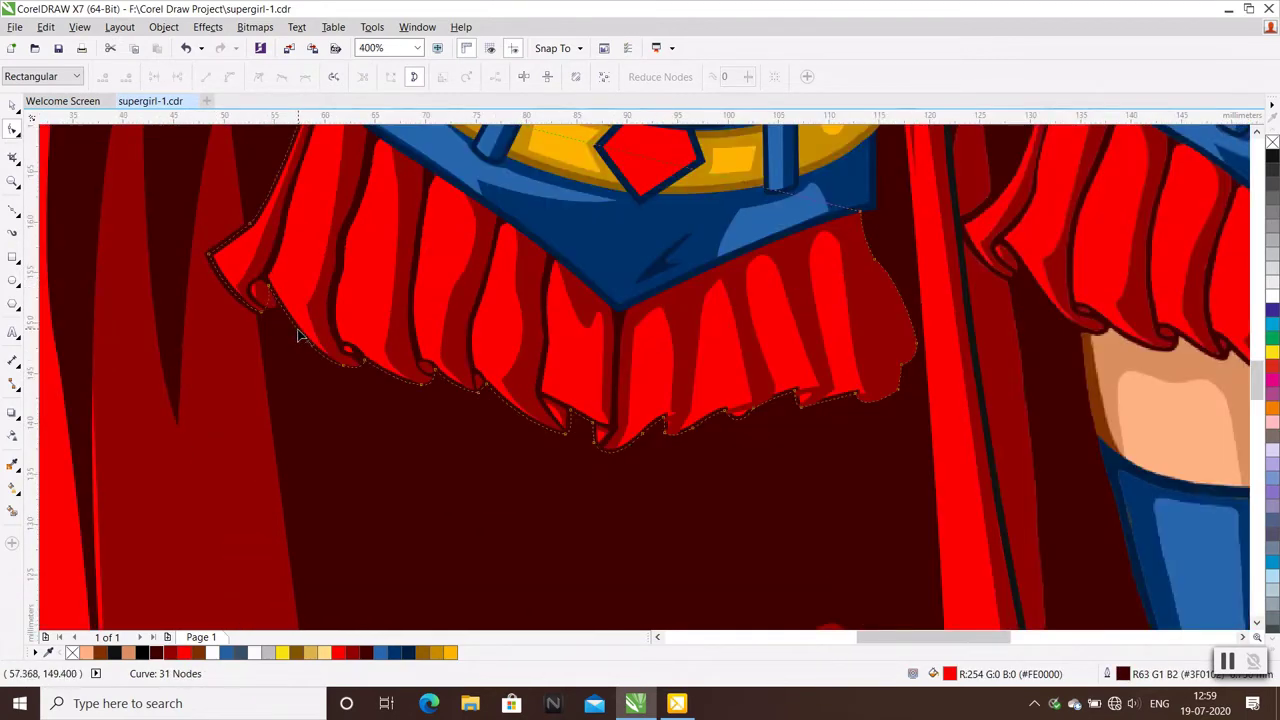
pyautogui.scroll(-1, 294, 334)
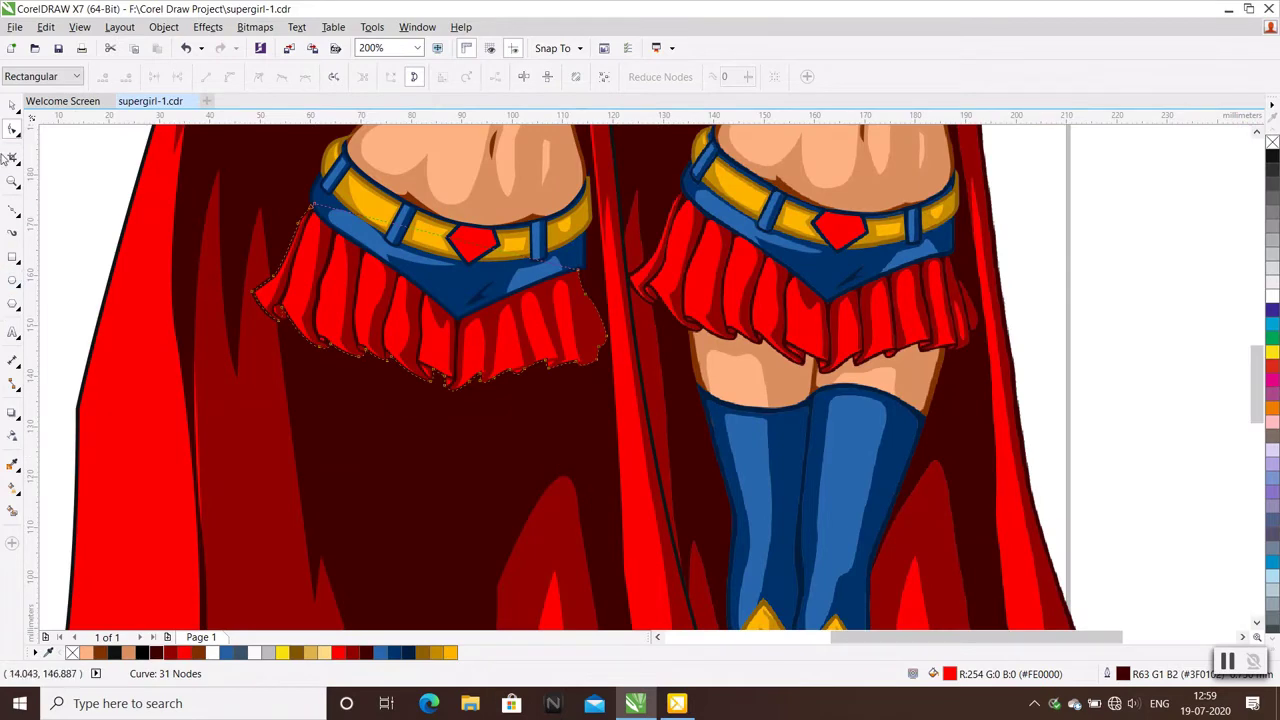
pyautogui.click(12, 104)
pyautogui.press('Escape')
pyautogui.scroll(1, 484, 366)
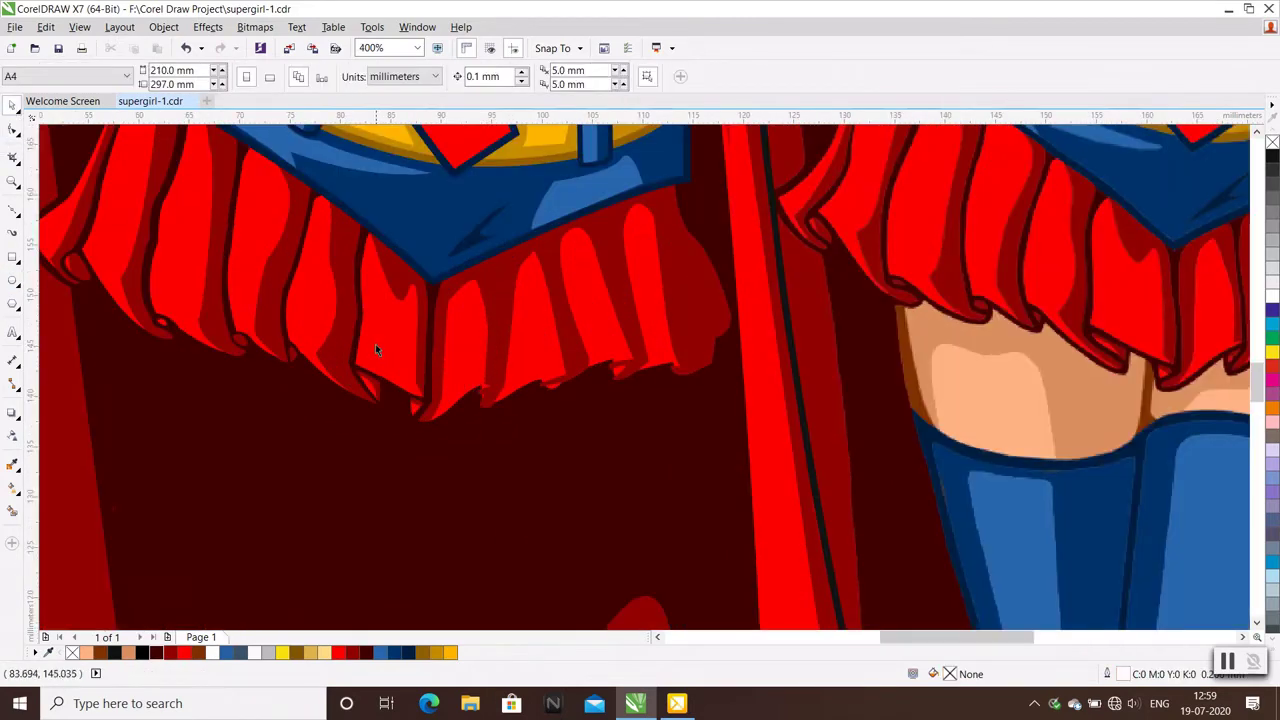
pyautogui.click(497, 412)
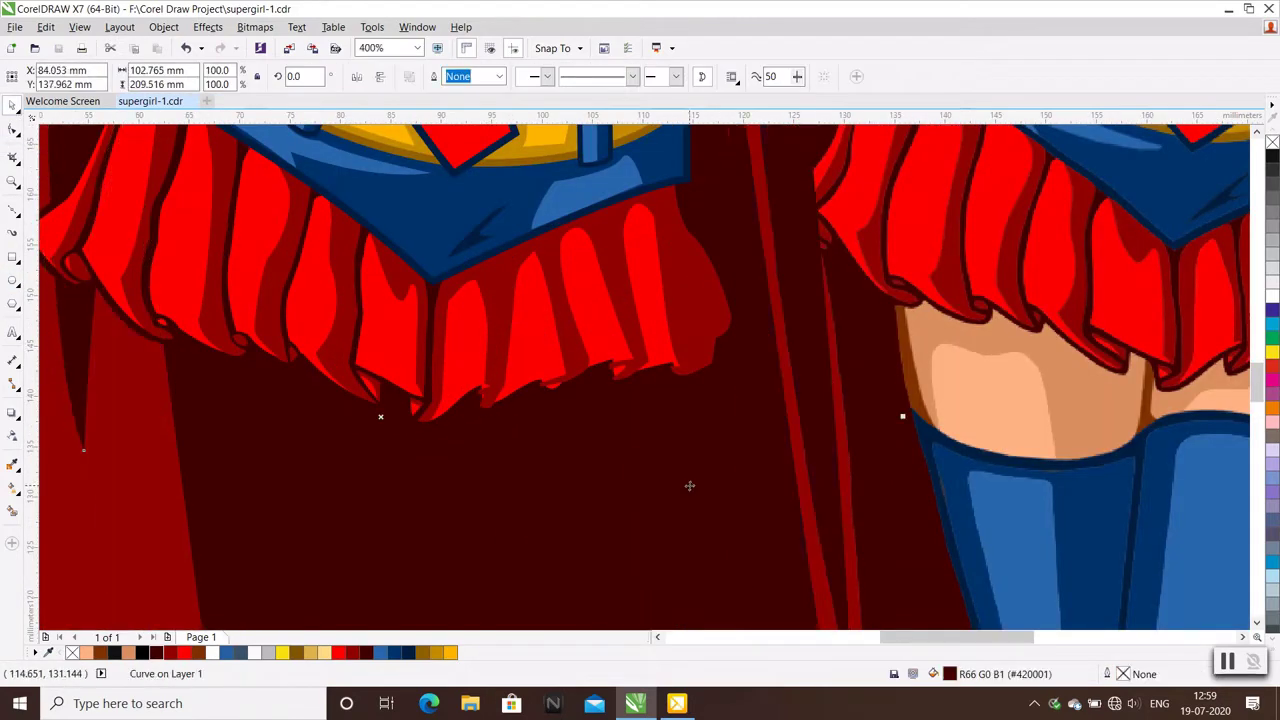
pyautogui.scroll(-2, 686, 482)
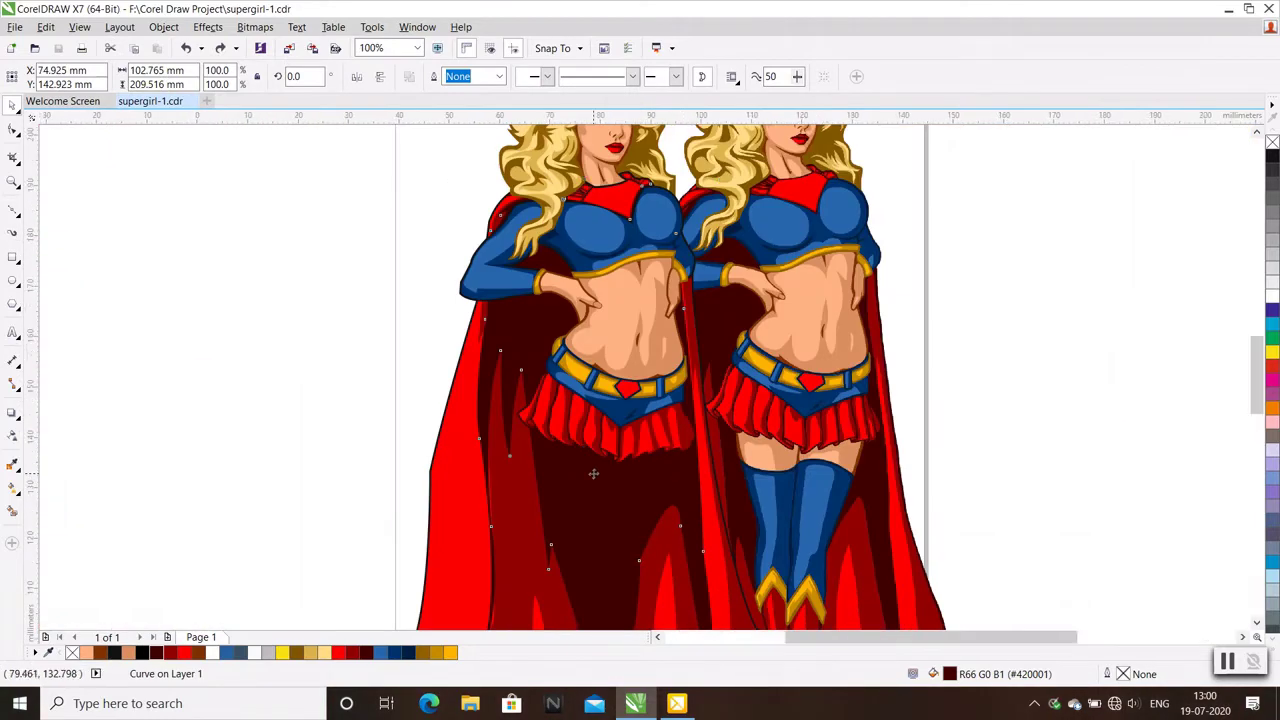
pyautogui.scroll(1, 593, 474)
pyautogui.scroll(-1, 593, 474)
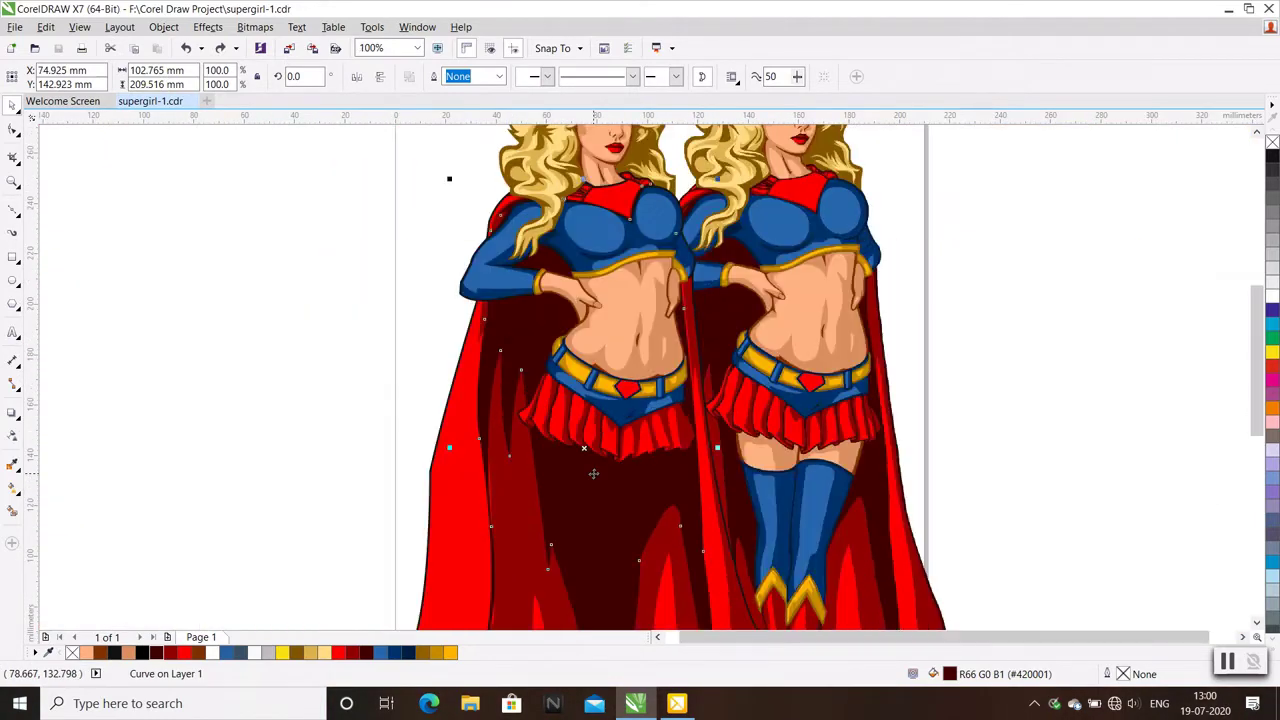
pyautogui.scroll(-1, 593, 474)
pyautogui.scroll(1, 600, 430)
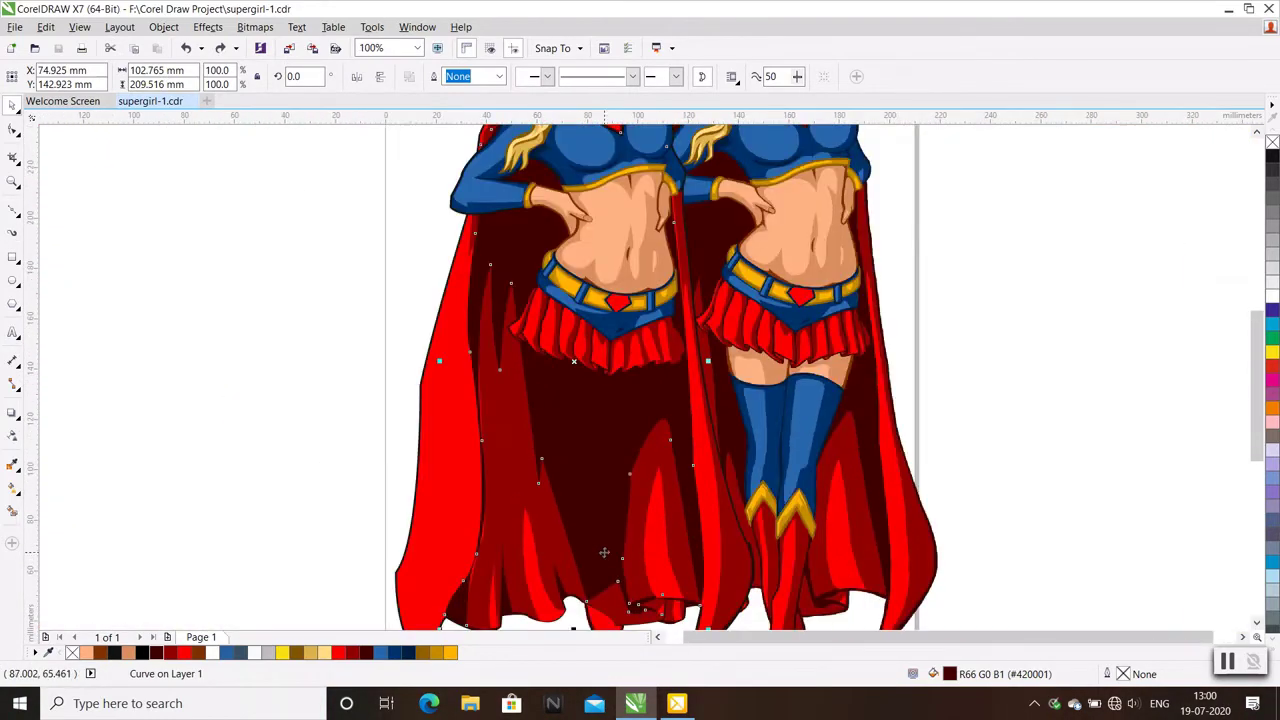
pyautogui.scroll(1, 614, 364)
pyautogui.scroll(1, 615, 365)
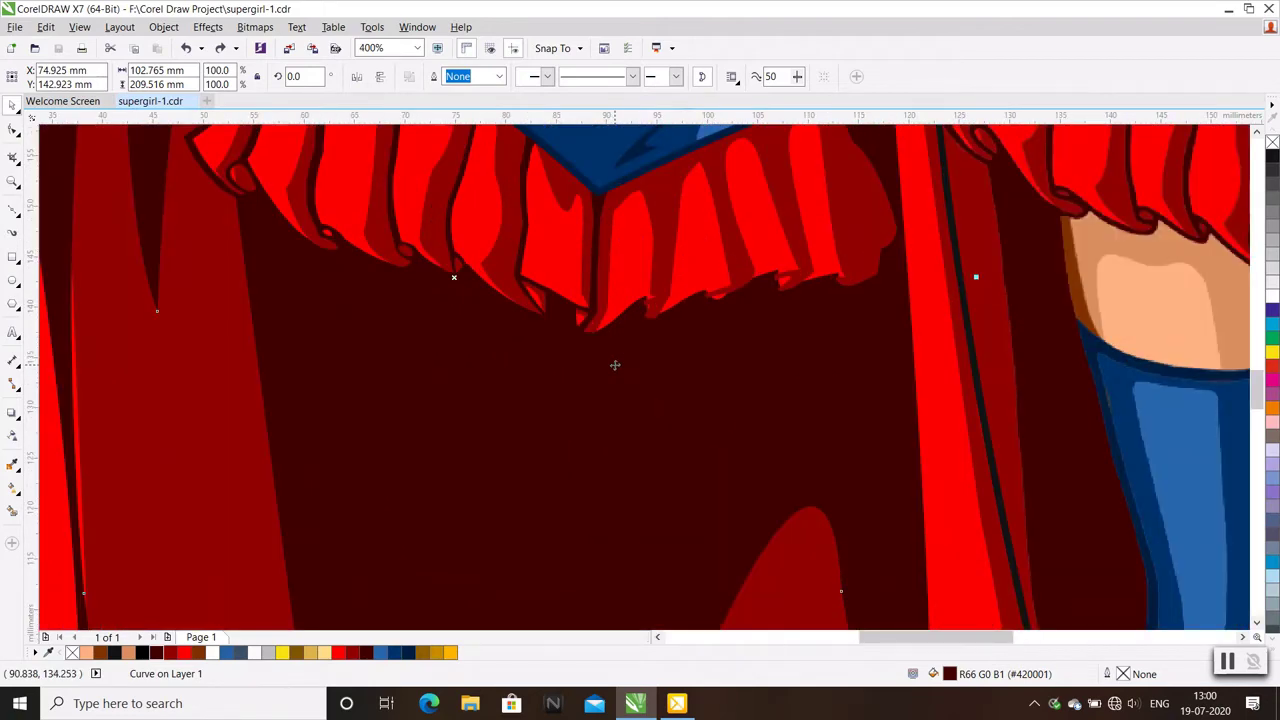
pyautogui.scroll(-2, 615, 365)
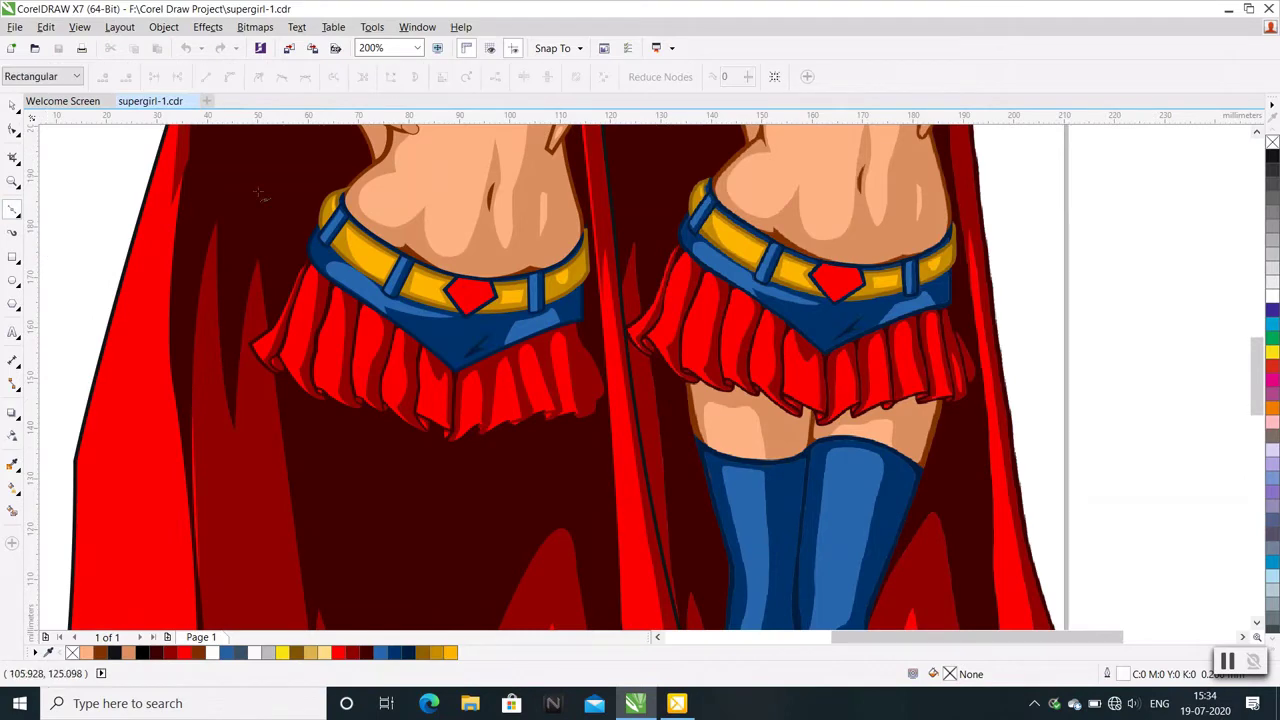
# Draw a narrow fold outline from the belt's lower point down the pleat to the hem and back up
pyautogui.scroll(1, 453, 349)
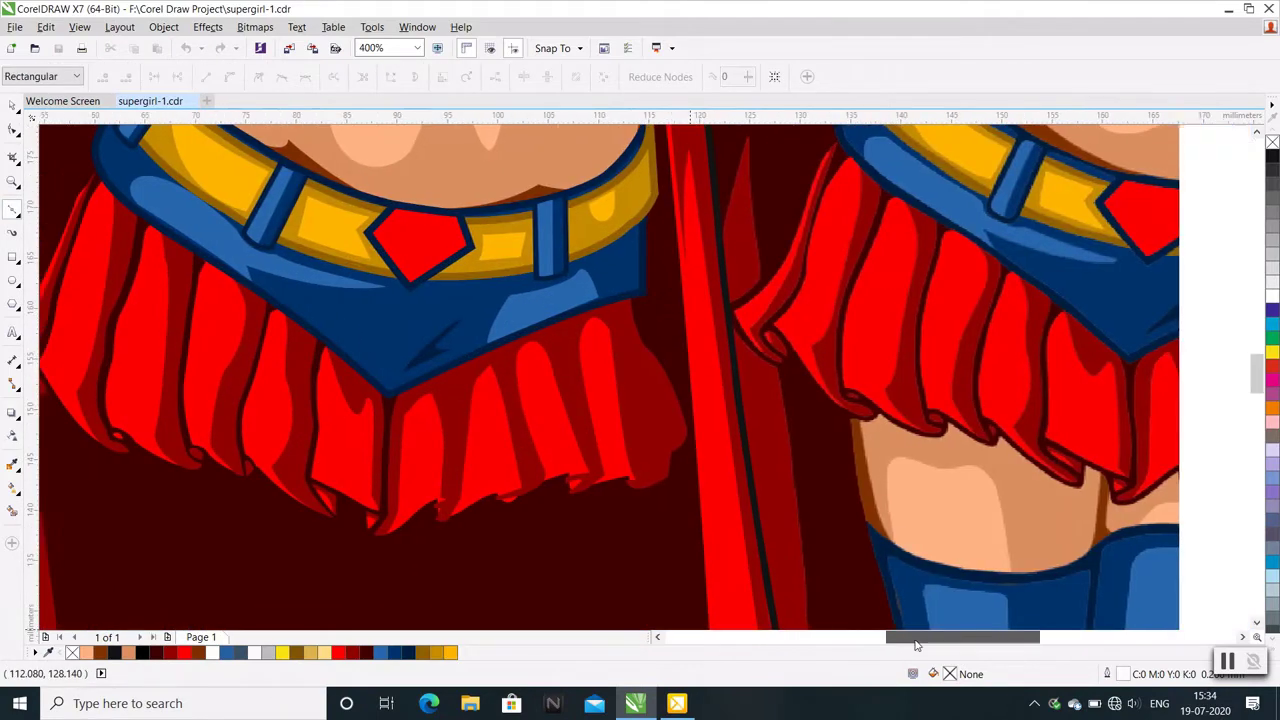
pyautogui.hscroll(3, 905, 640)
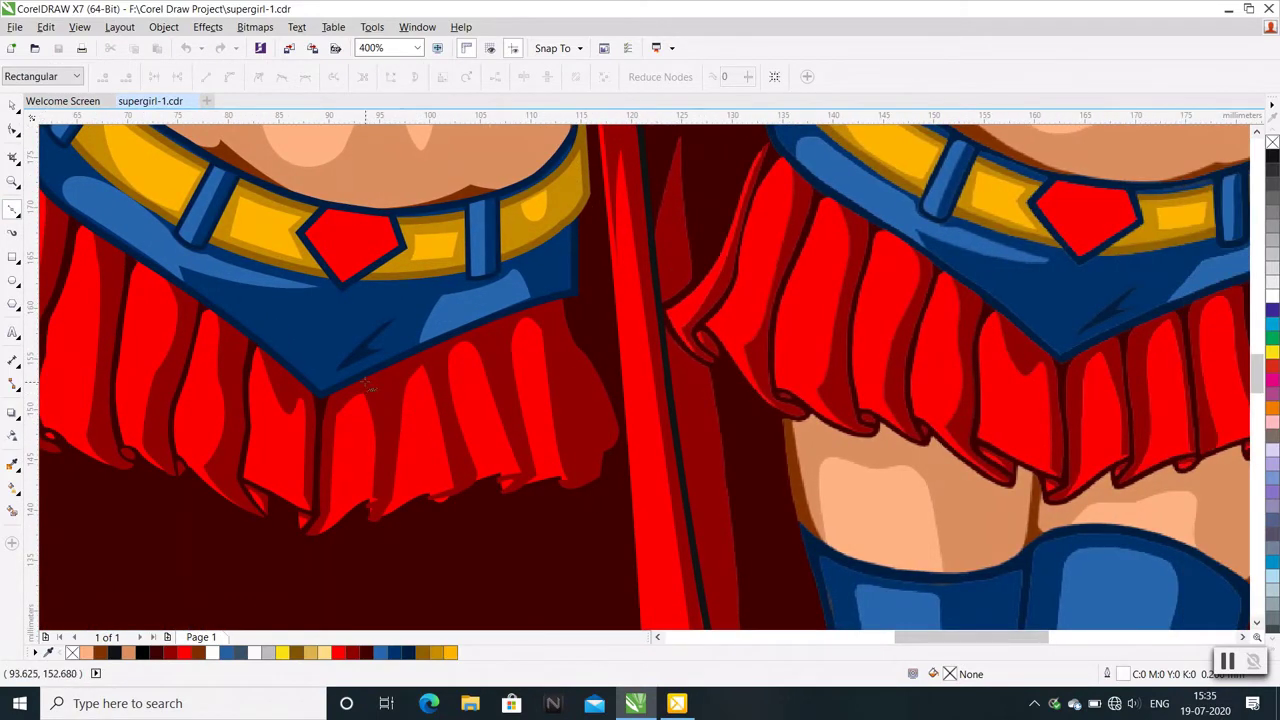
pyautogui.scroll(1, 367, 385)
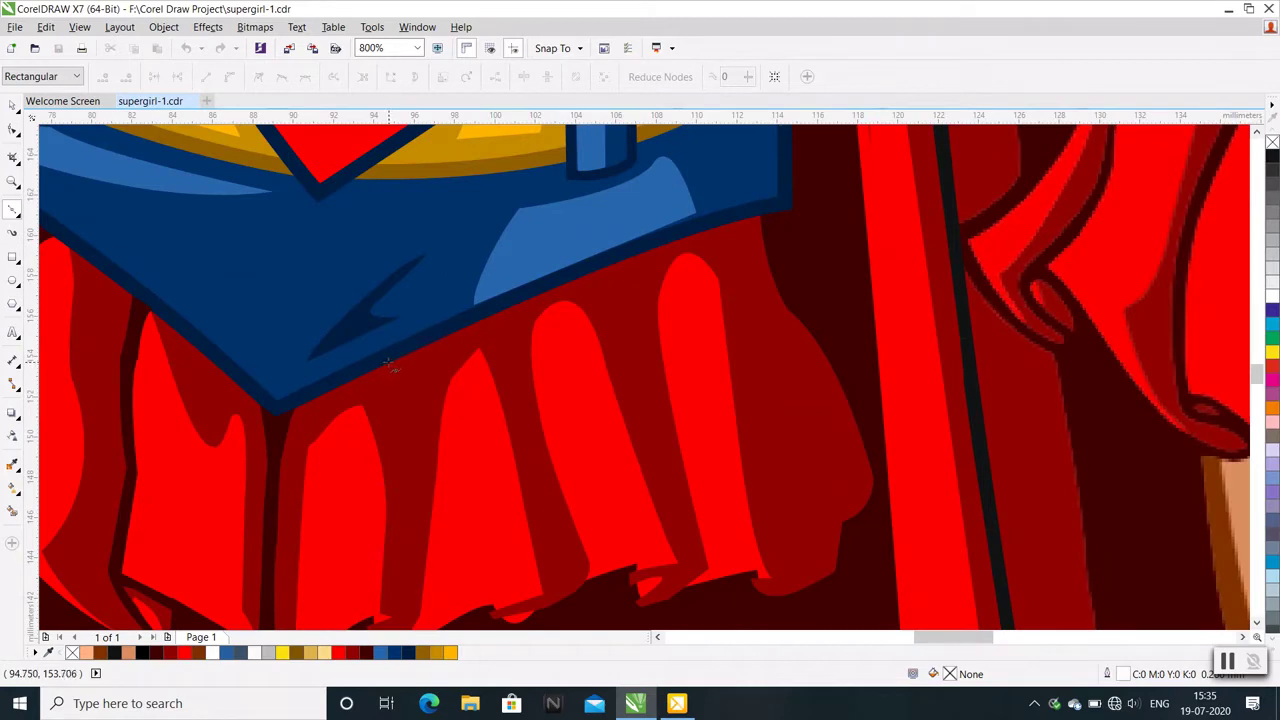
pyautogui.moveTo(388, 364); pyautogui.dragTo(403, 400)
pyautogui.scroll(-1, 403, 398)
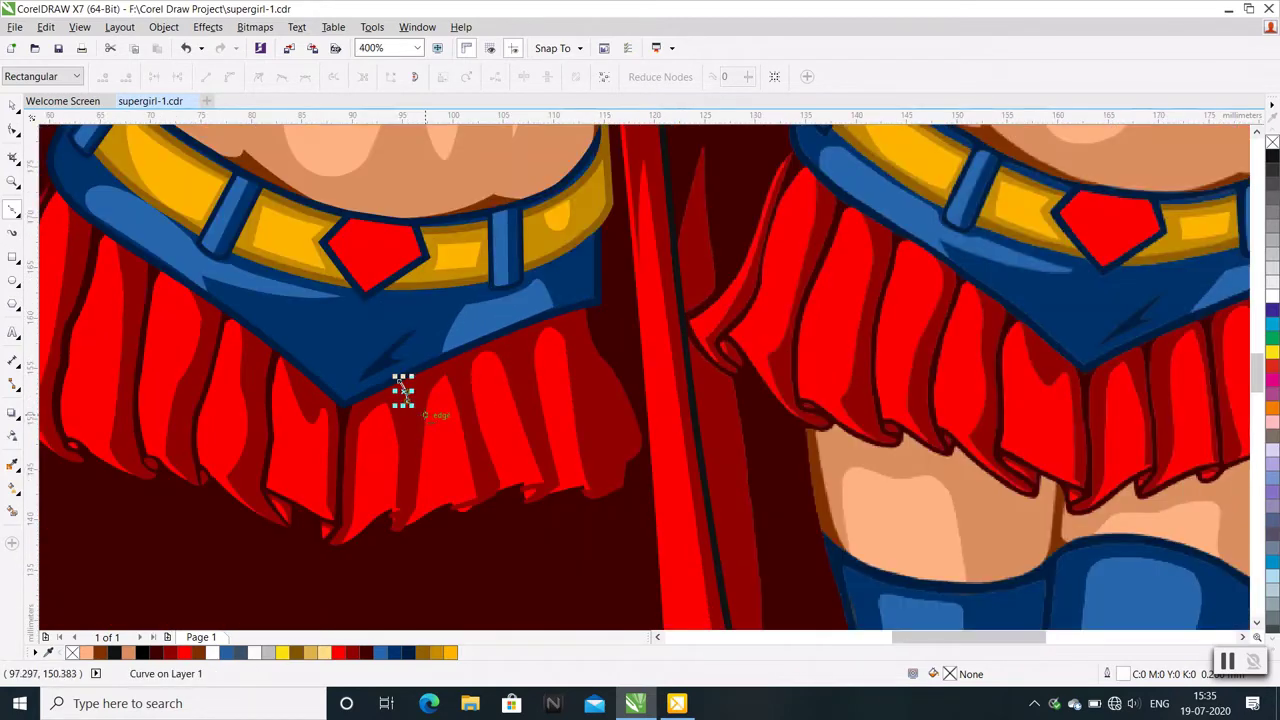
pyautogui.click(408, 459)
pyautogui.click(402, 511)
pyautogui.scroll(2, 377, 521)
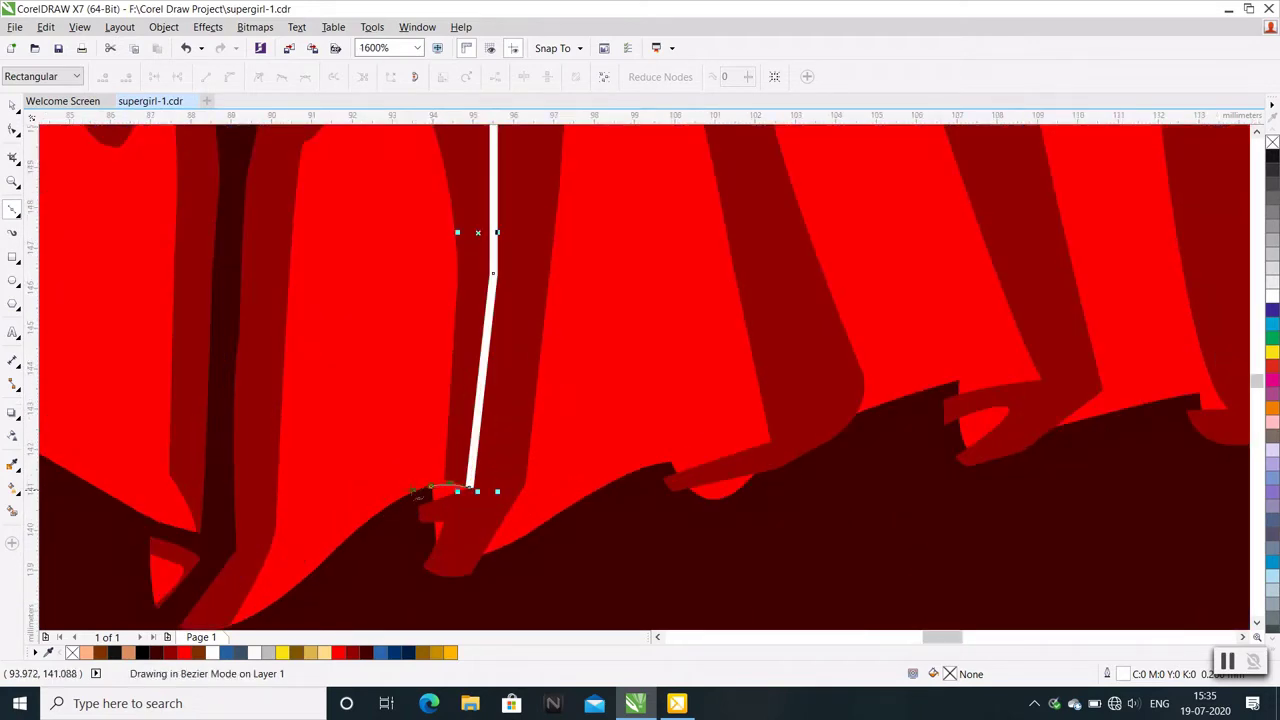
pyautogui.click(430, 487)
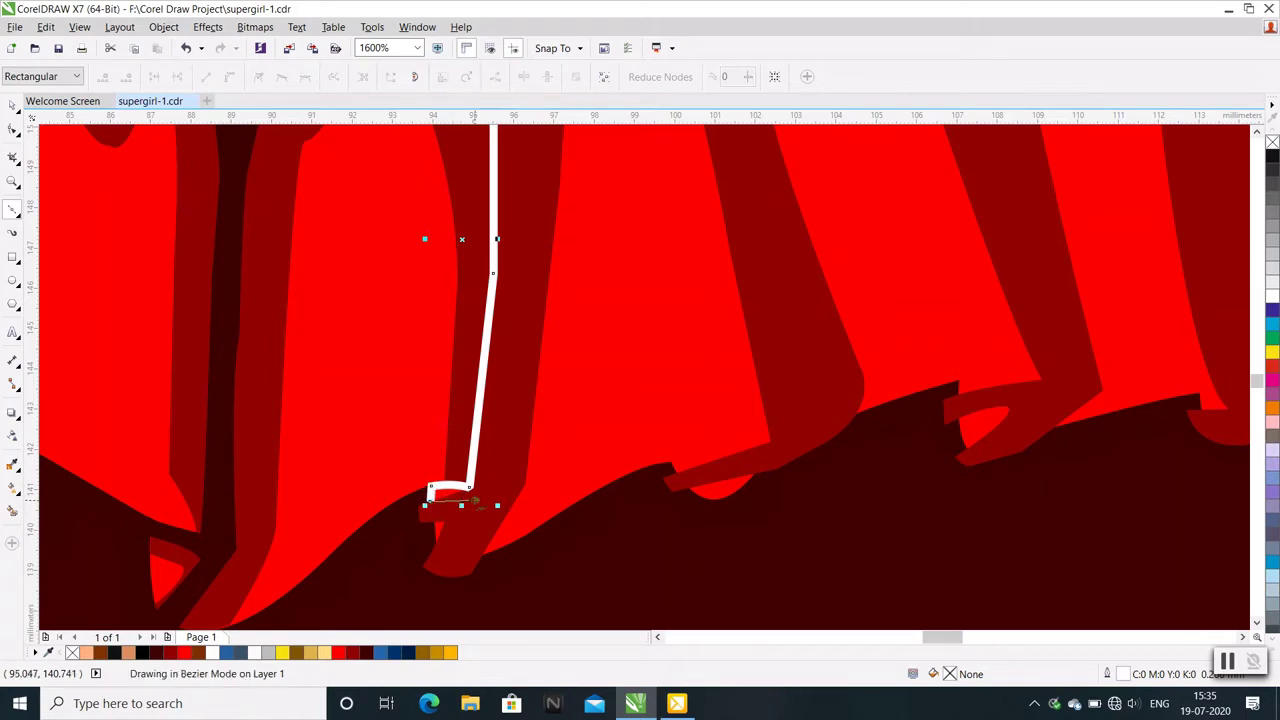
pyautogui.scroll(-2, 462, 505)
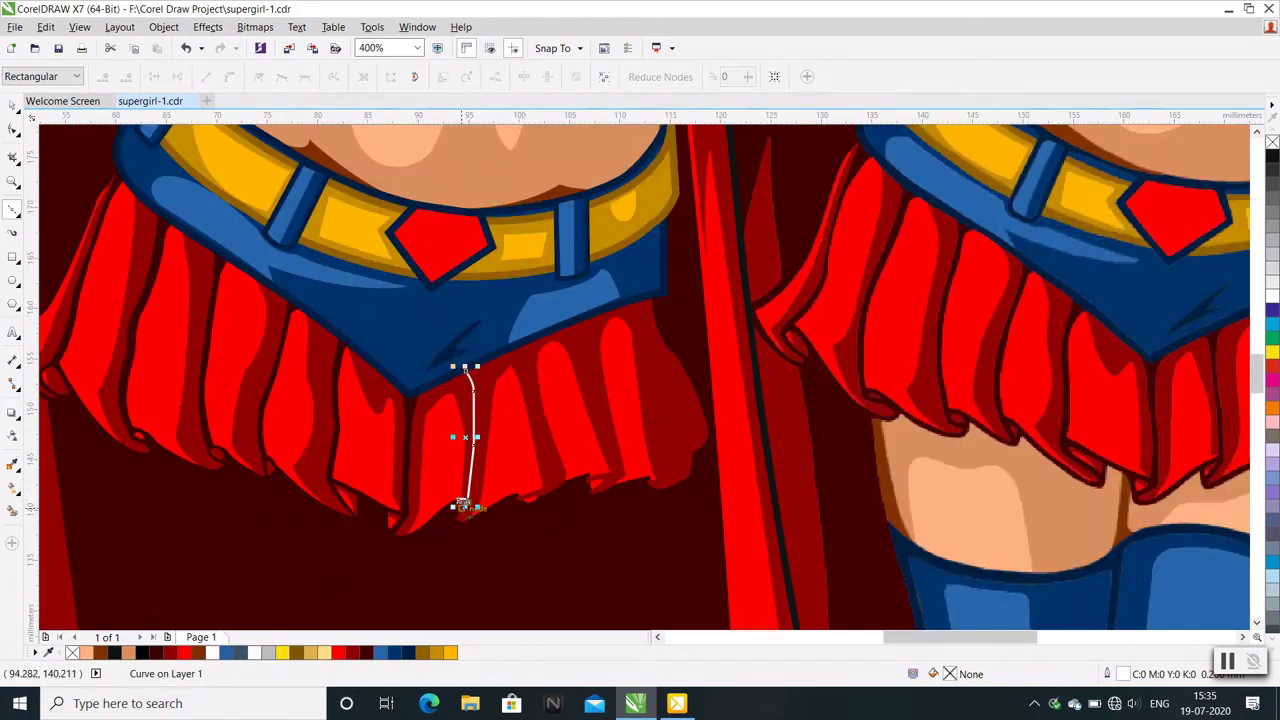
pyautogui.scroll(2, 462, 505)
pyautogui.click(458, 531)
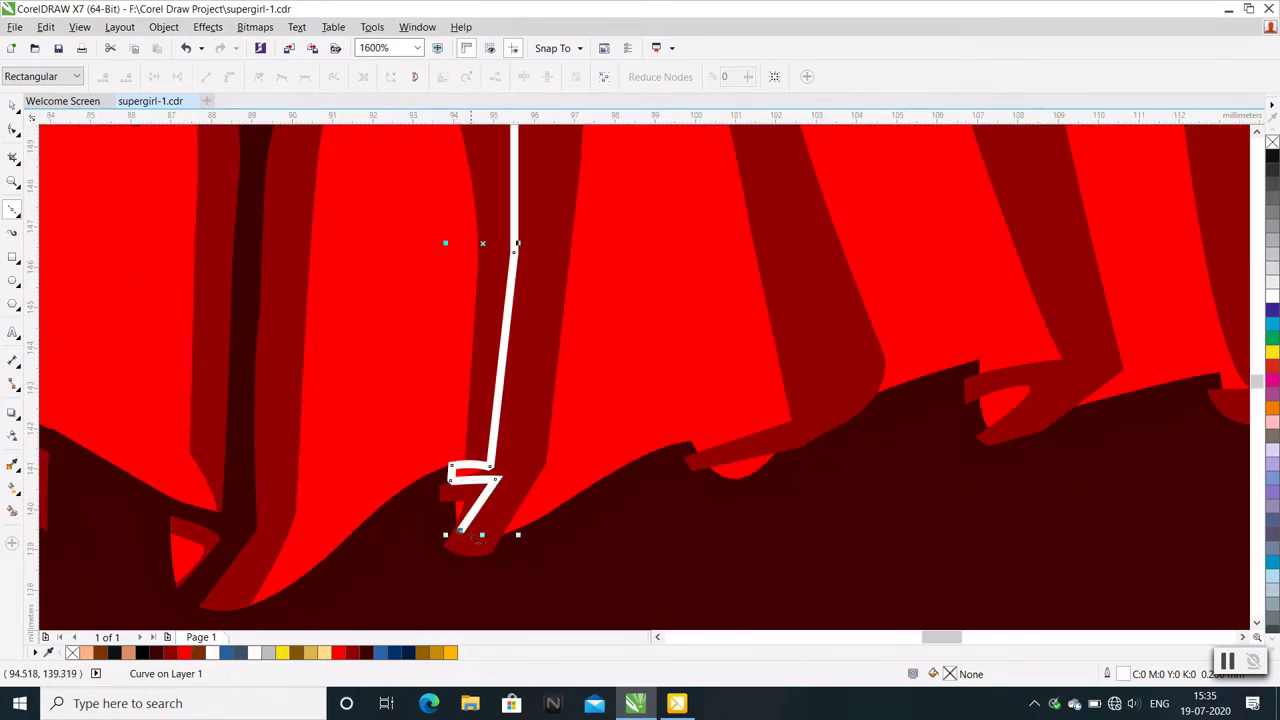
pyautogui.click(513, 440)
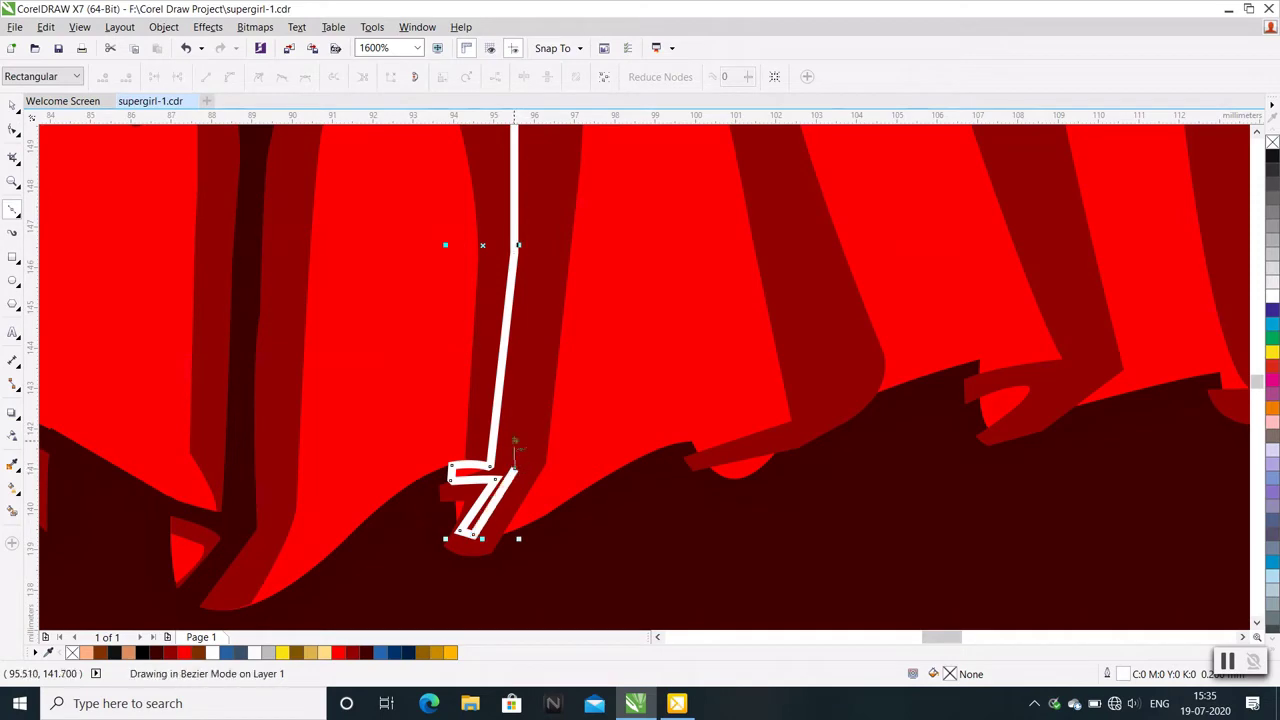
pyautogui.click(533, 247)
pyautogui.scroll(-2, 474, 392)
pyautogui.click(500, 294)
# Join the fold outline back to its starting node at the top
pyautogui.scroll(-1, 500, 294)
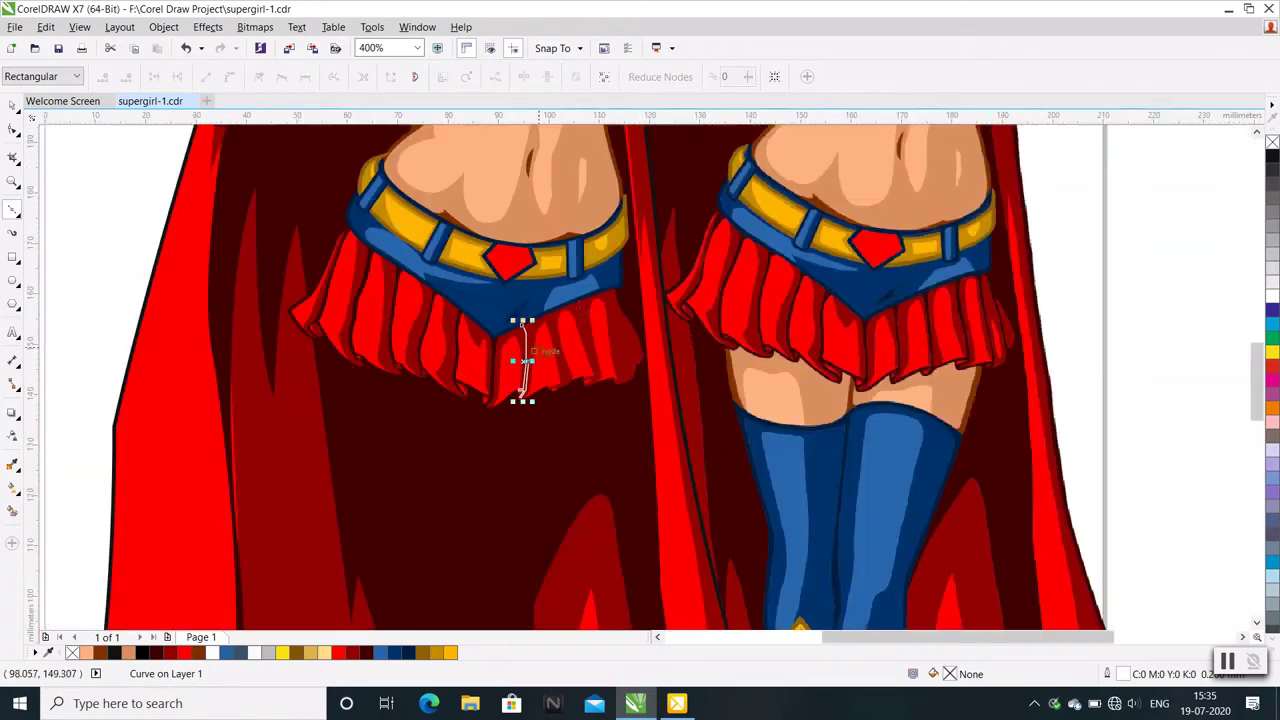
pyautogui.scroll(1, 452, 486)
pyautogui.scroll(1, 468, 360)
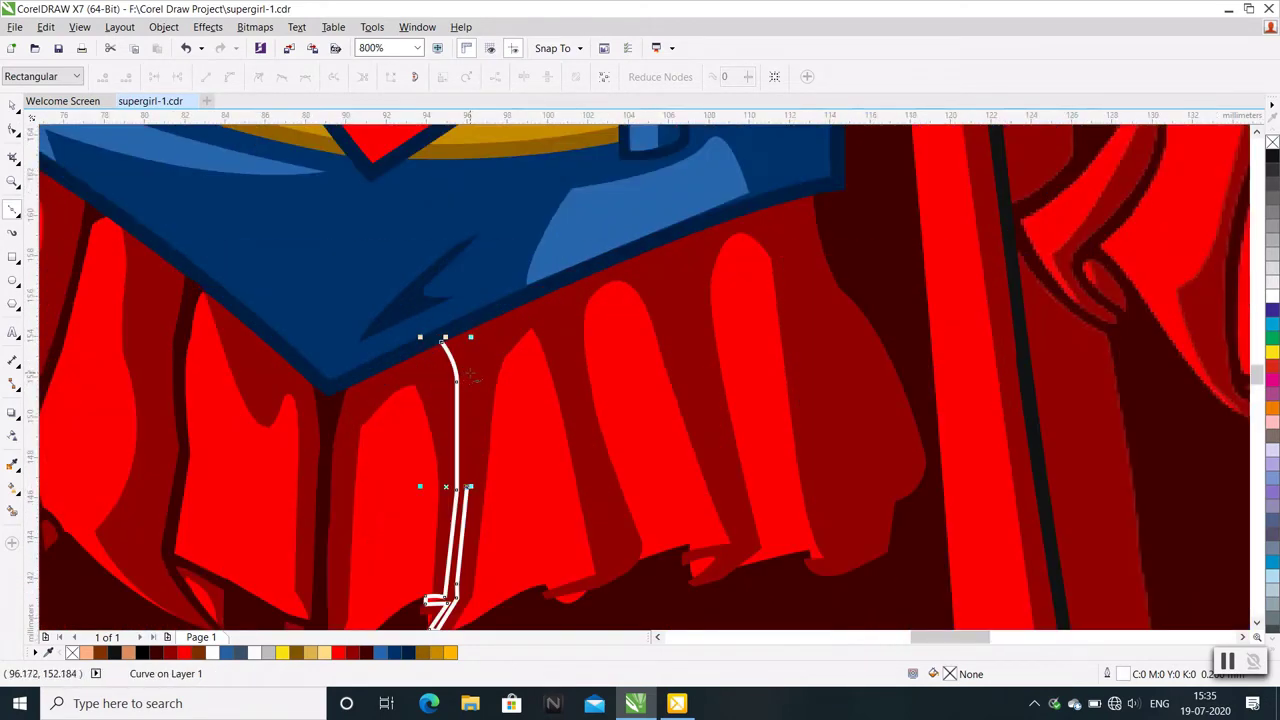
pyautogui.click(472, 336)
pyautogui.click(478, 322)
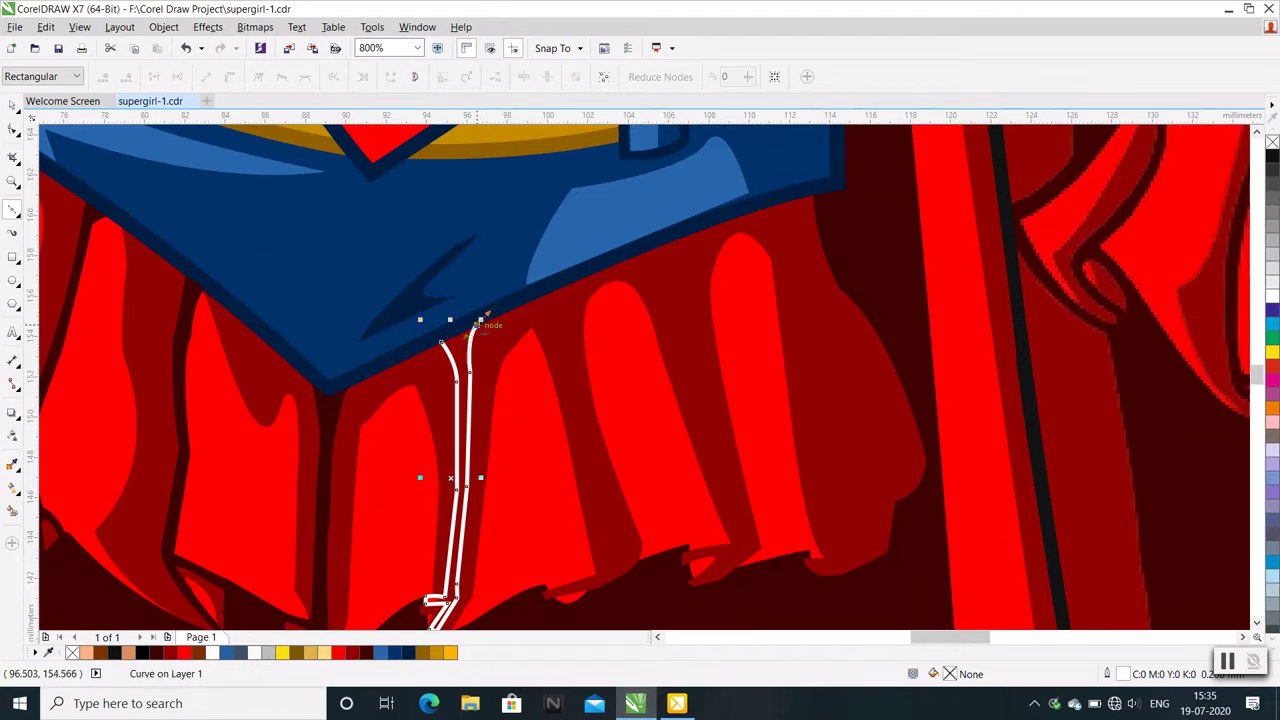
pyautogui.scroll(1, 478, 322)
pyautogui.click(480, 320)
pyautogui.click(371, 374)
pyautogui.scroll(-1, 371, 374)
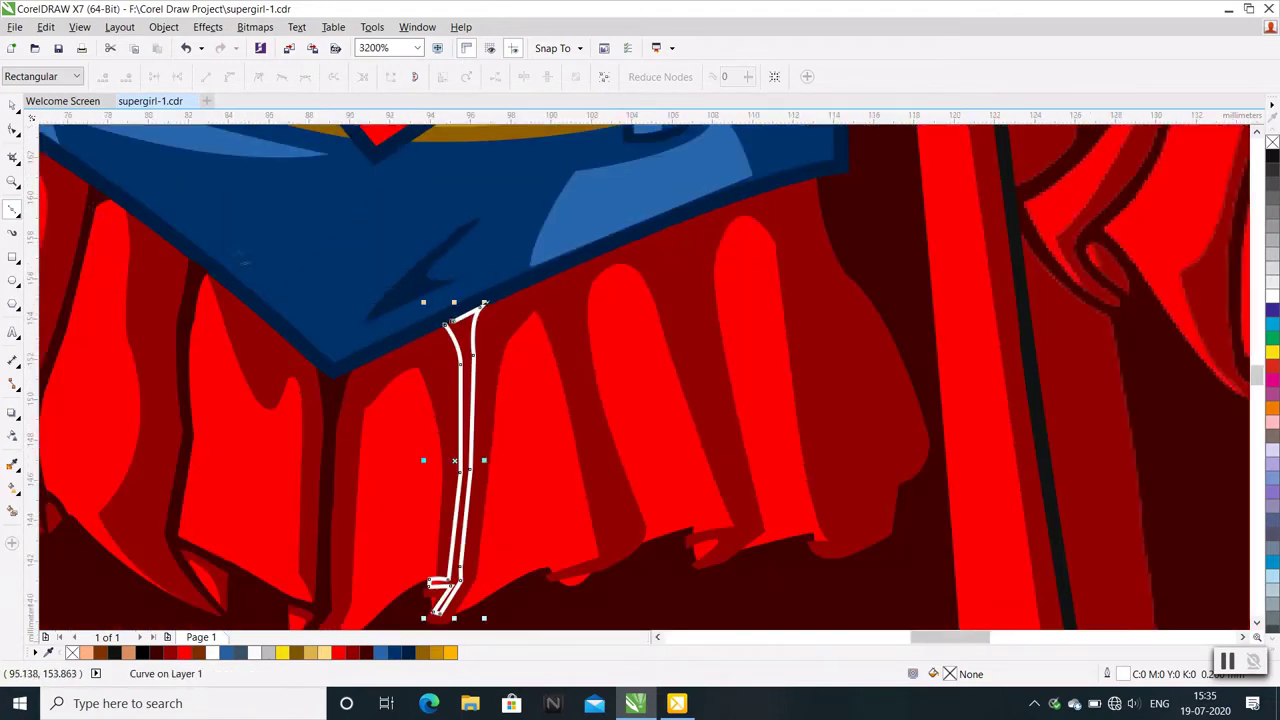
# Close the fold shape and give it a dark red (#3F0102) fill and outline
pyautogui.click(12, 130)
pyautogui.rightClick(466, 360)
pyautogui.click(519, 503)
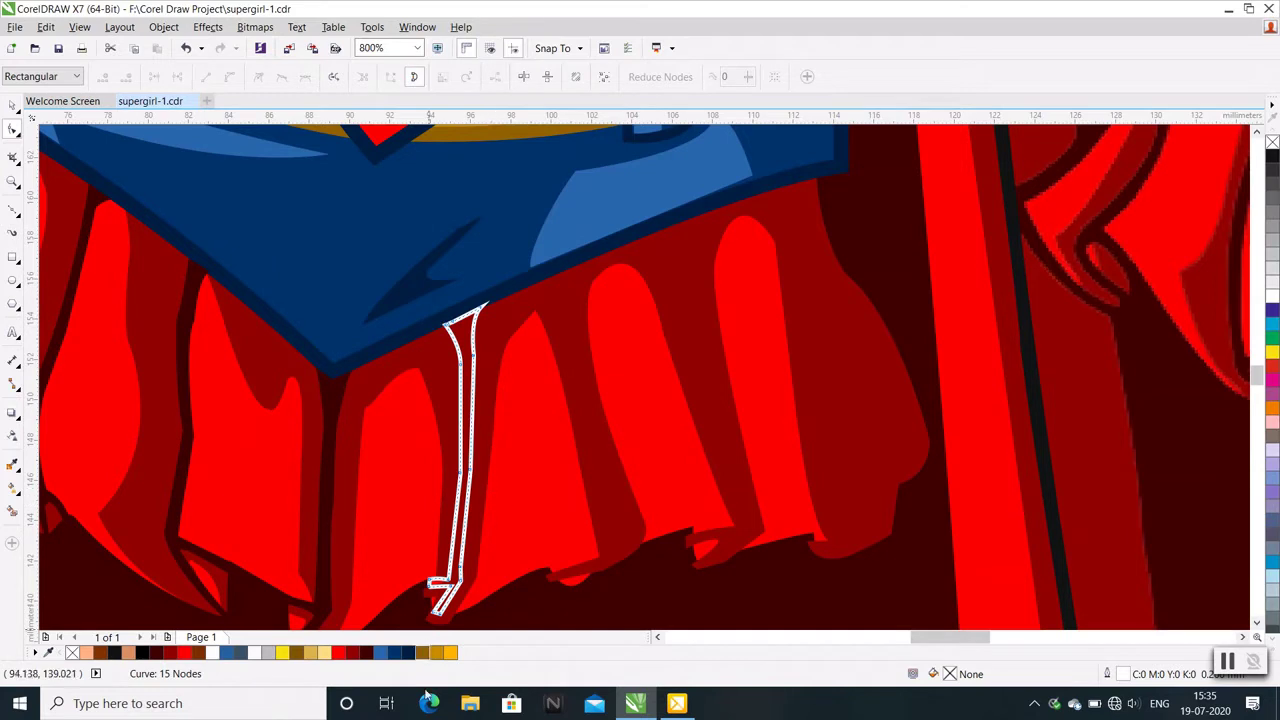
pyautogui.click(156, 652)
pyautogui.rightClick(156, 652)
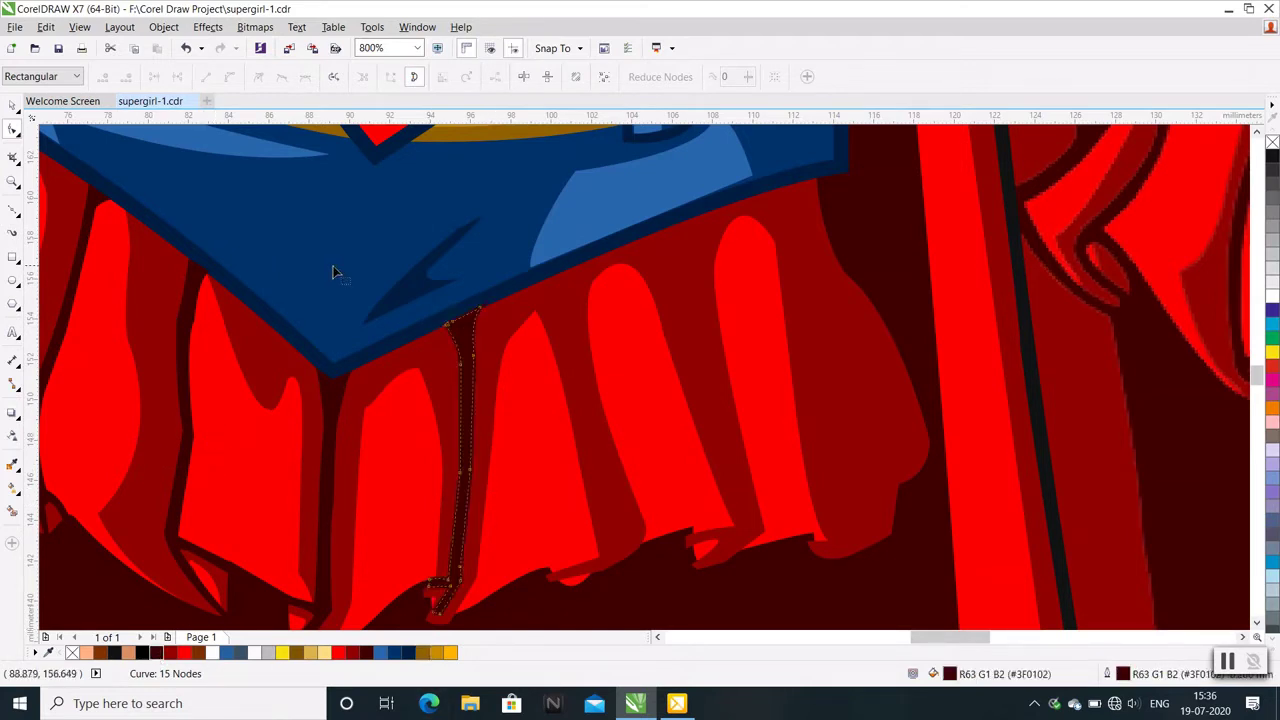
pyautogui.moveTo(495, 332); pyautogui.dragTo(494, 330)
pyautogui.moveTo(485, 284); pyautogui.dragTo(430, 330)
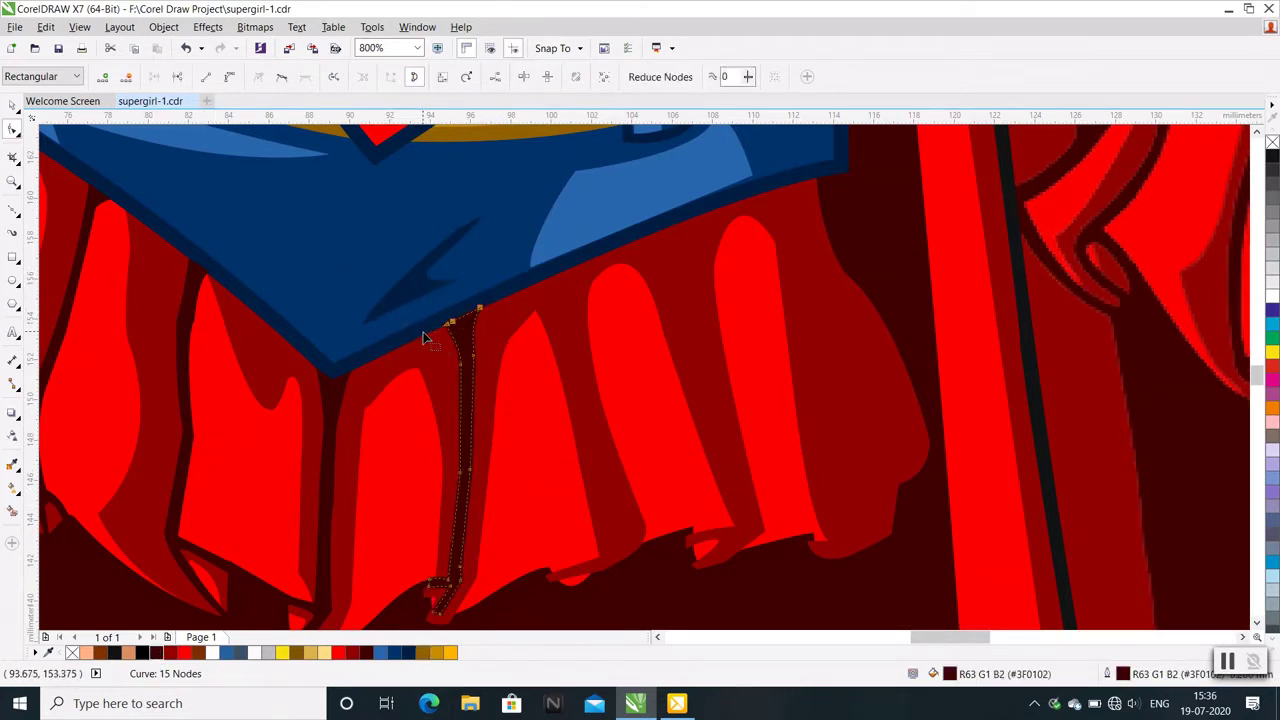
pyautogui.press('space')
# Select the dark-red hem fold shape and move one of its nodes up
pyautogui.scroll(-1, 546, 334)
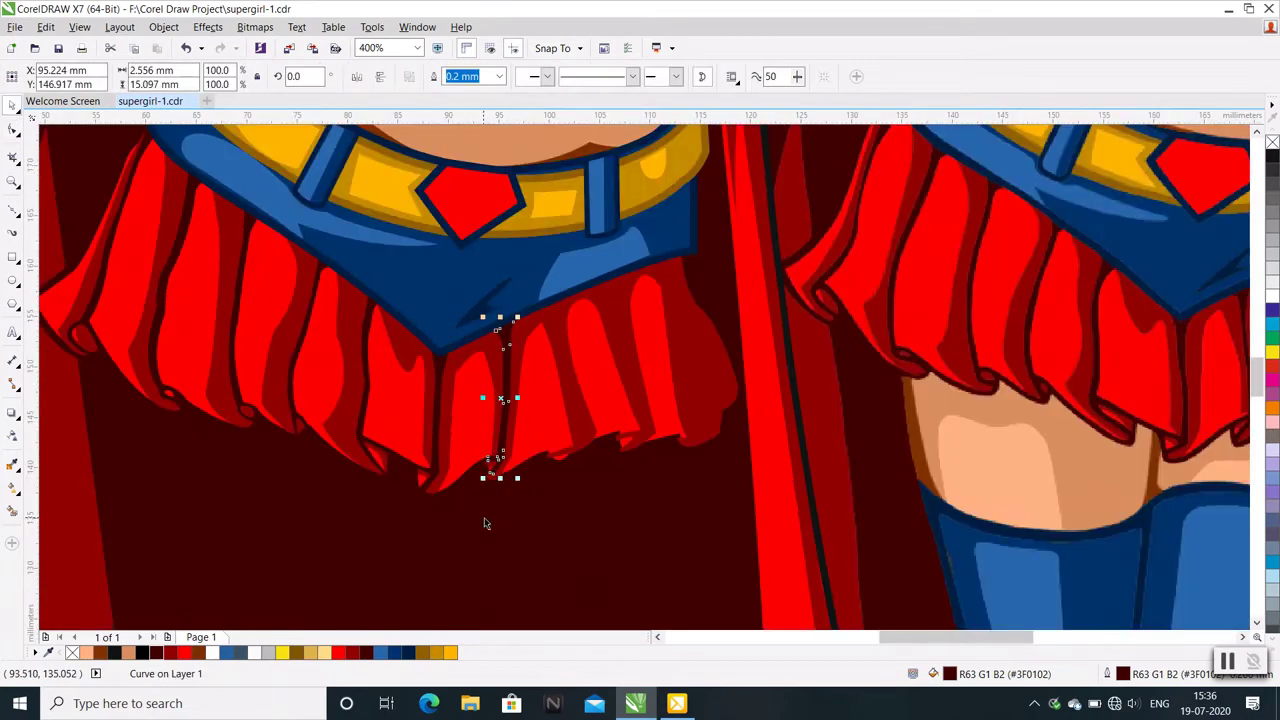
pyautogui.scroll(2, 485, 515)
pyautogui.click(524, 474)
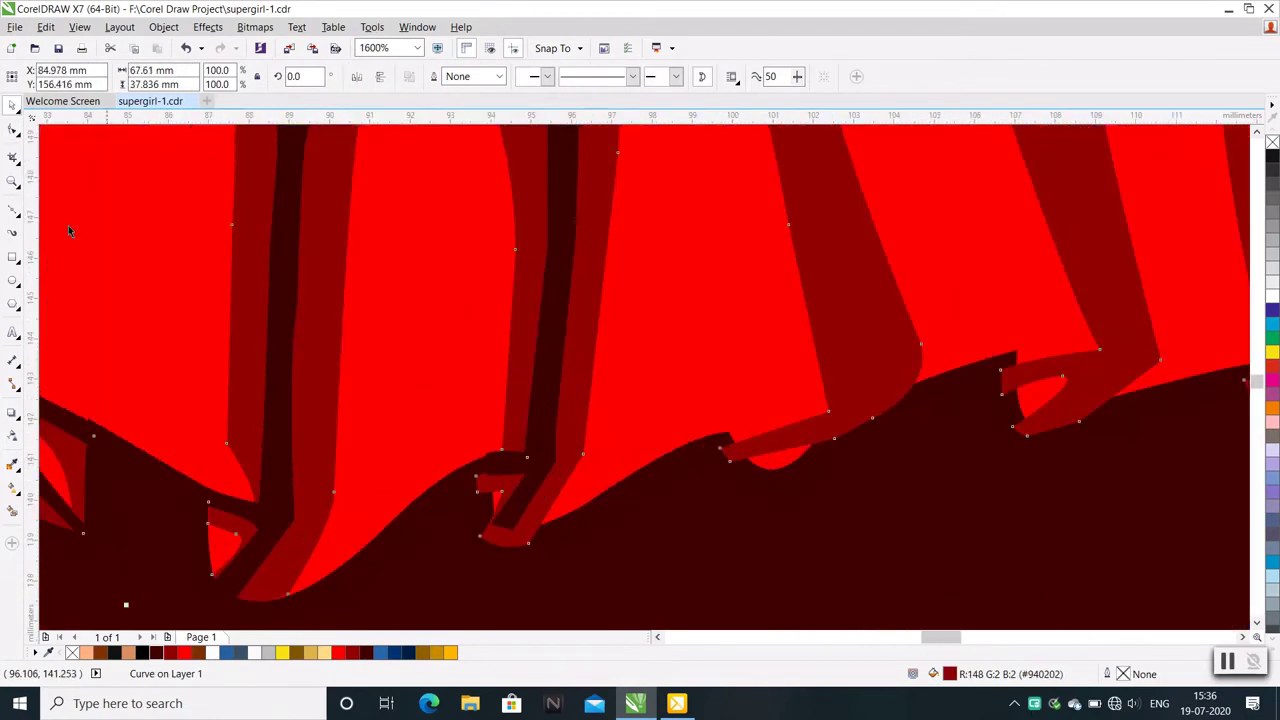
pyautogui.click(12, 128)
pyautogui.scroll(1, 506, 477)
pyautogui.moveTo(462, 510)
pyautogui.mouseDown()
pyautogui.moveTo(480, 517)
pyautogui.moveTo(474, 470)
pyautogui.mouseUp()
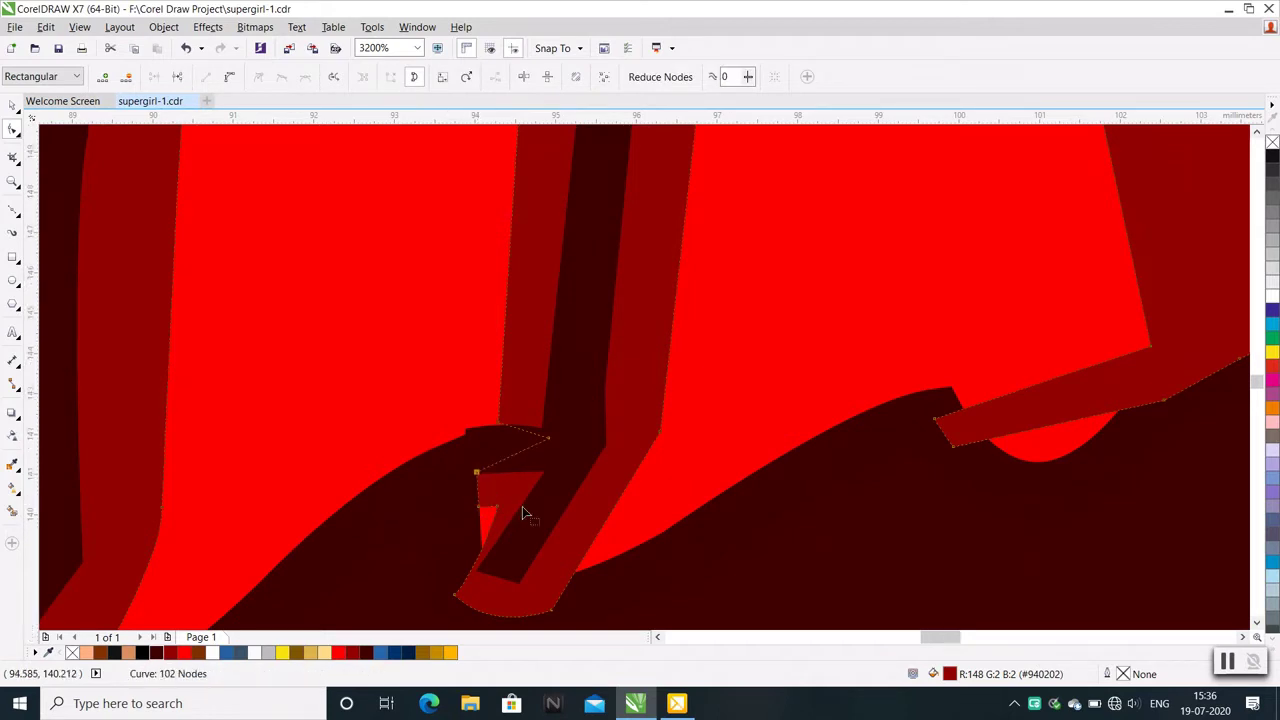
pyautogui.scroll(-1, 490, 525)
# Nudge the hem fold's lower nodes and reshape the red skirt fold's lower edge
pyautogui.moveTo(430, 527); pyautogui.dragTo(586, 612)
pyautogui.press('Up')
pyautogui.press('Up')
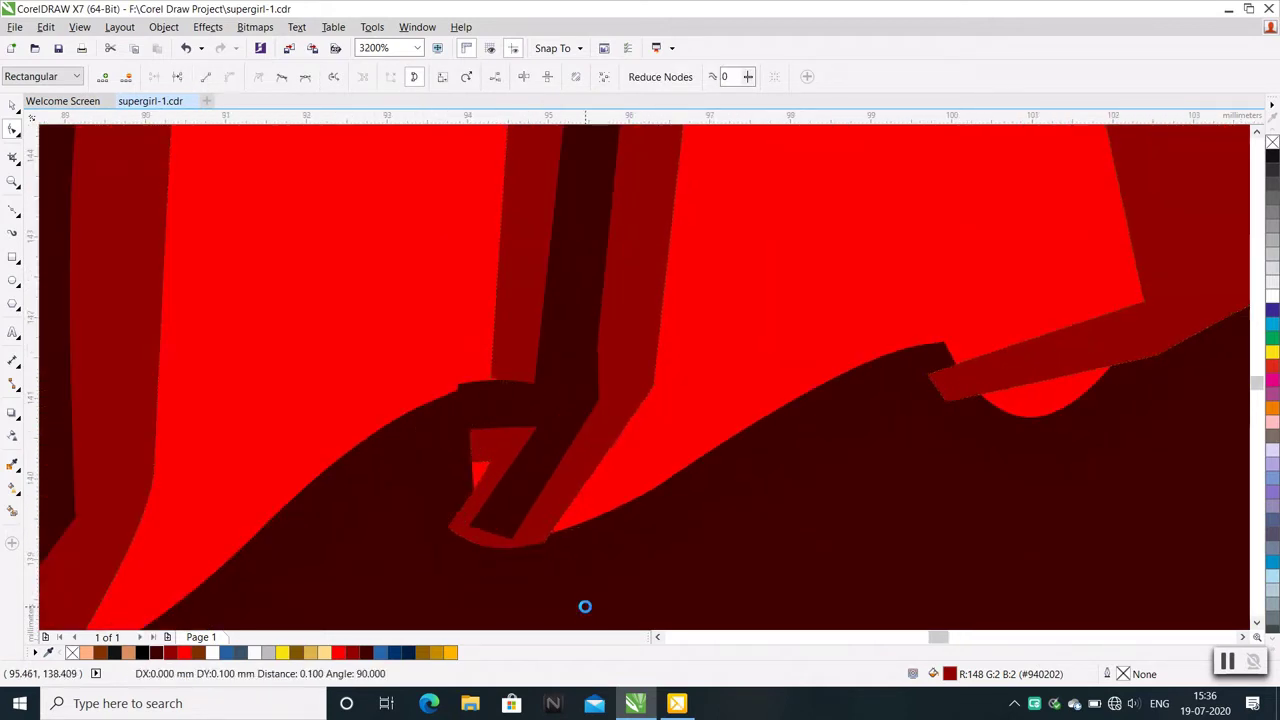
pyautogui.press('Right')
pyautogui.press('Right')
pyautogui.press('Right')
pyautogui.press('Up')
pyautogui.press('Up')
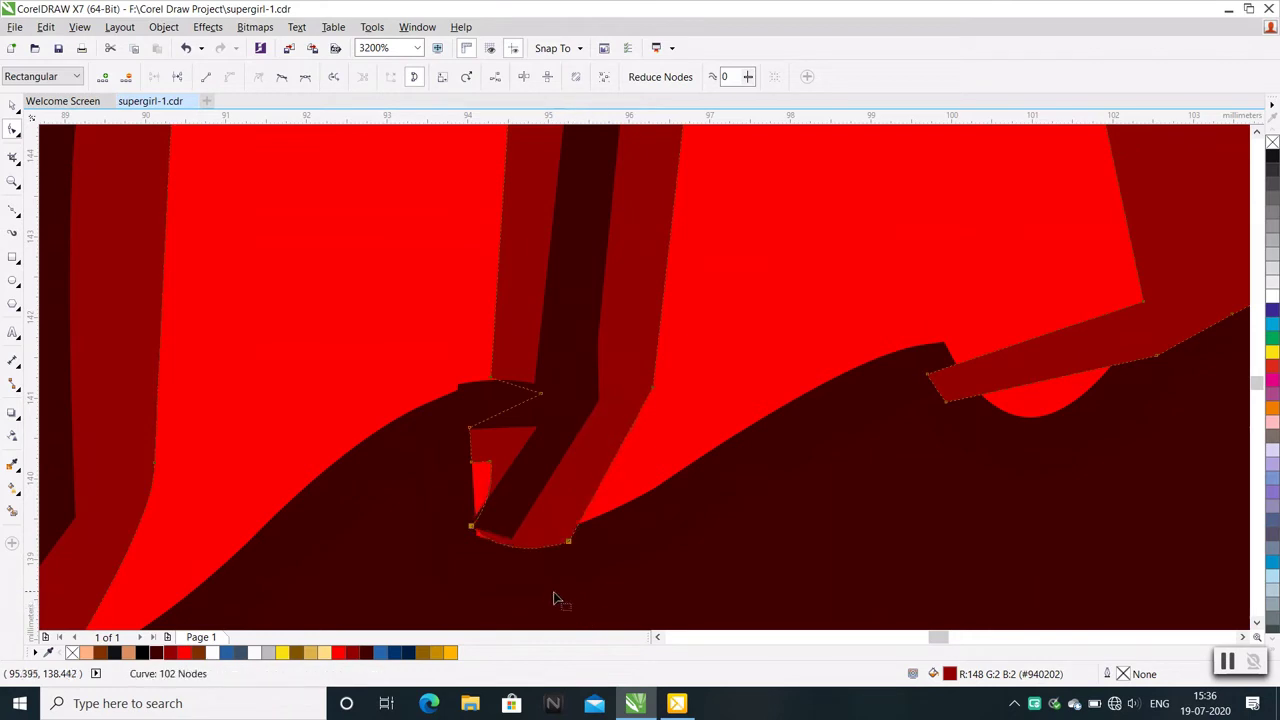
pyautogui.click(556, 572)
pyautogui.click(575, 547)
pyautogui.moveTo(580, 534); pyautogui.dragTo(485, 563)
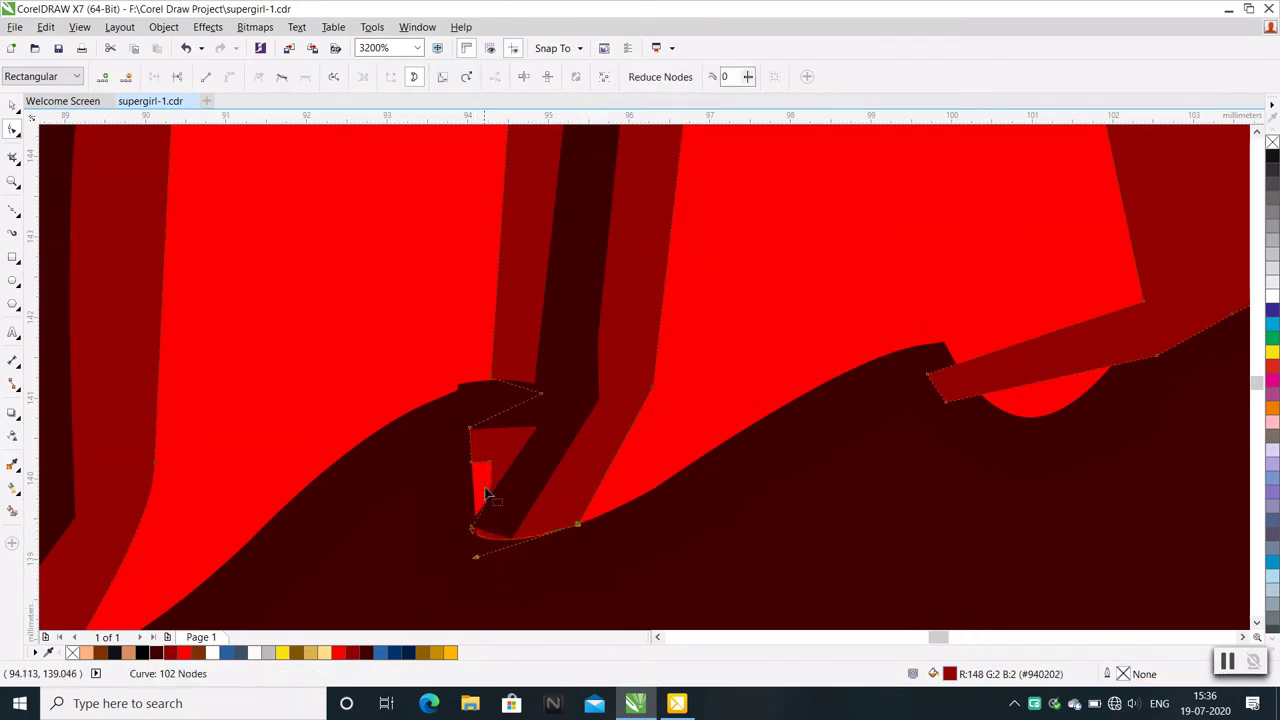
# Drag the dark strip's bottom corner down onto the hem and zoom out
pyautogui.click(469, 400)
pyautogui.moveTo(469, 399); pyautogui.dragTo(470, 405)
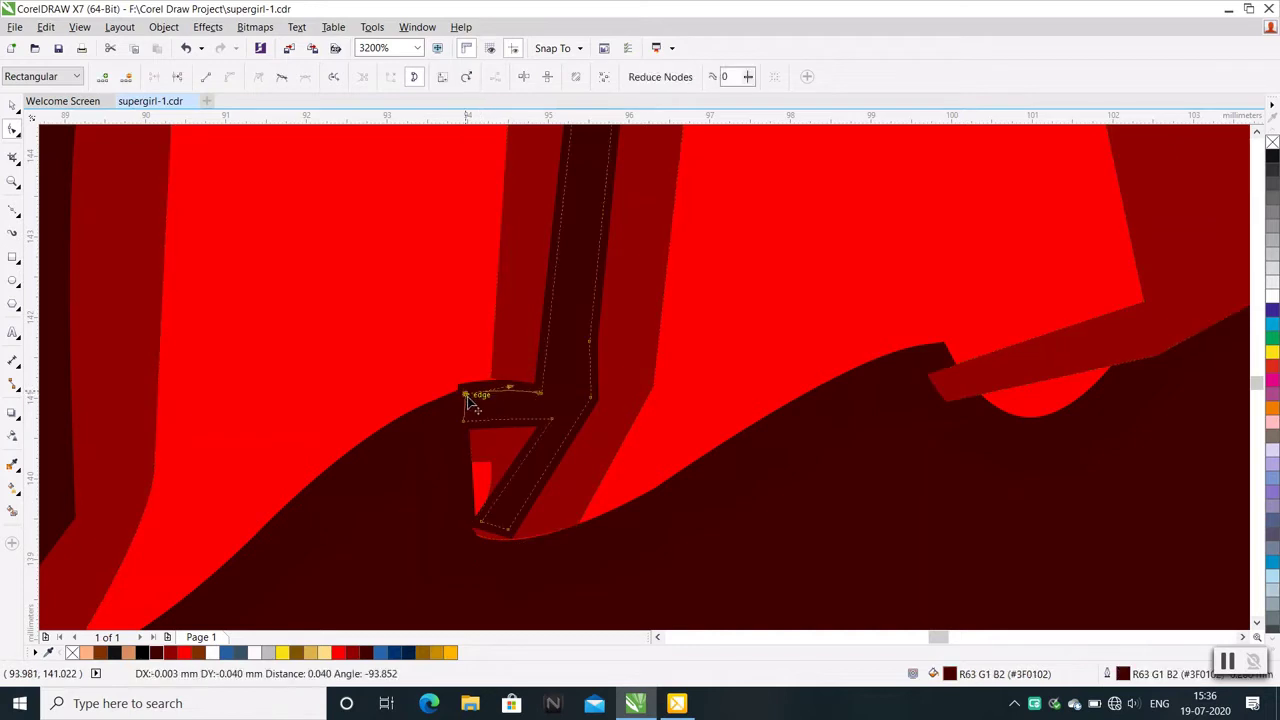
pyautogui.scroll(-1, 428, 500)
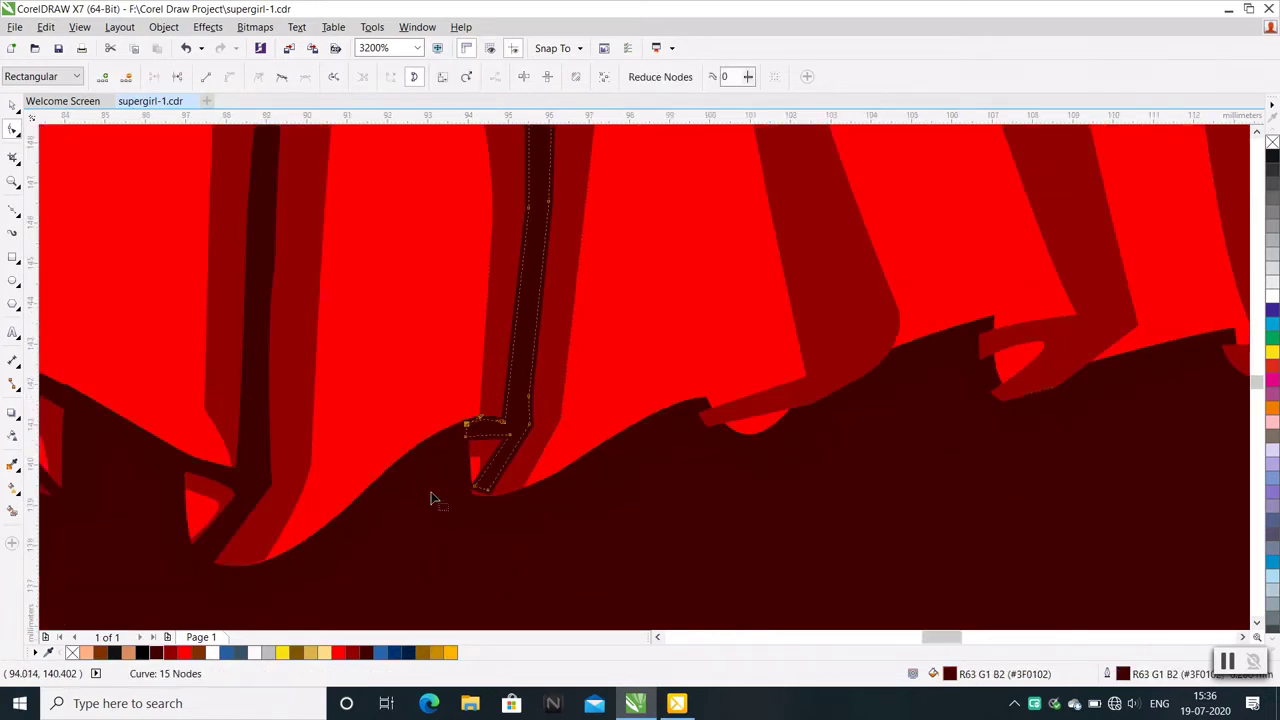
pyautogui.scroll(-1, 414, 508)
pyautogui.scroll(-1, 449, 428)
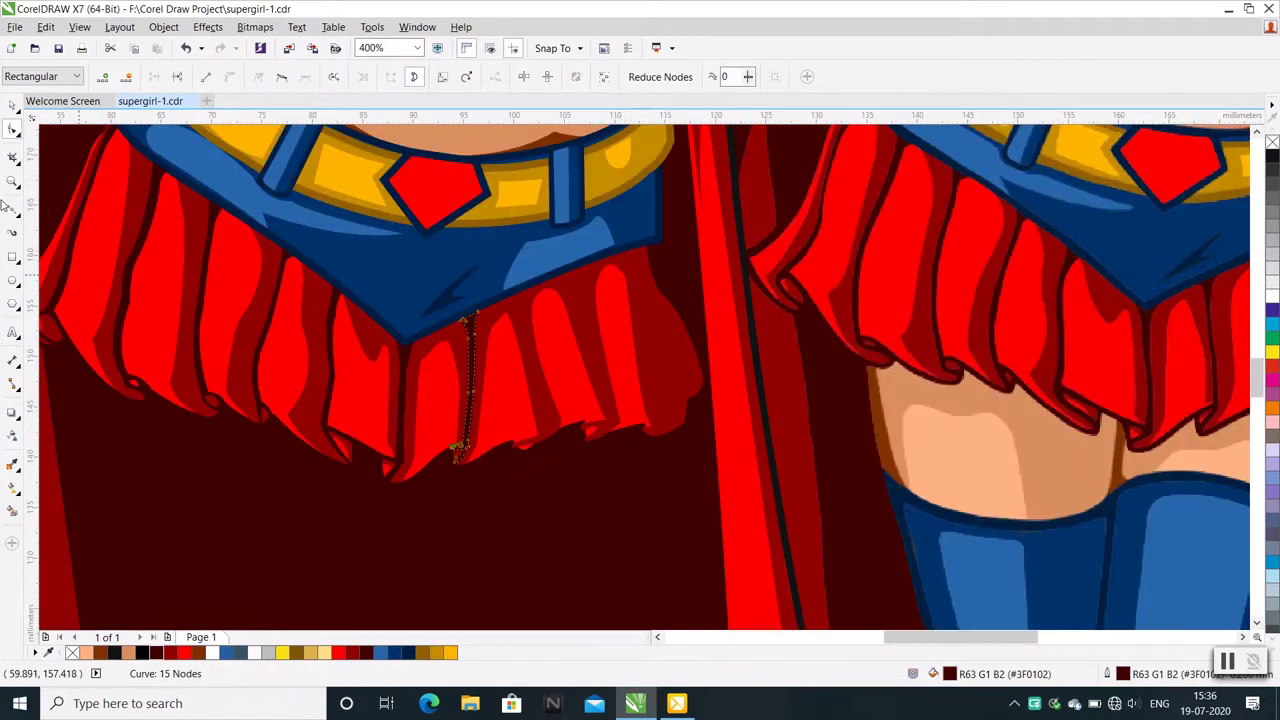
pyautogui.press('space')
# Draw a Bezier line down the left-skirt fold from below the briefs, with a bent foot at the hem
pyautogui.hscroll(2, 530, 365)
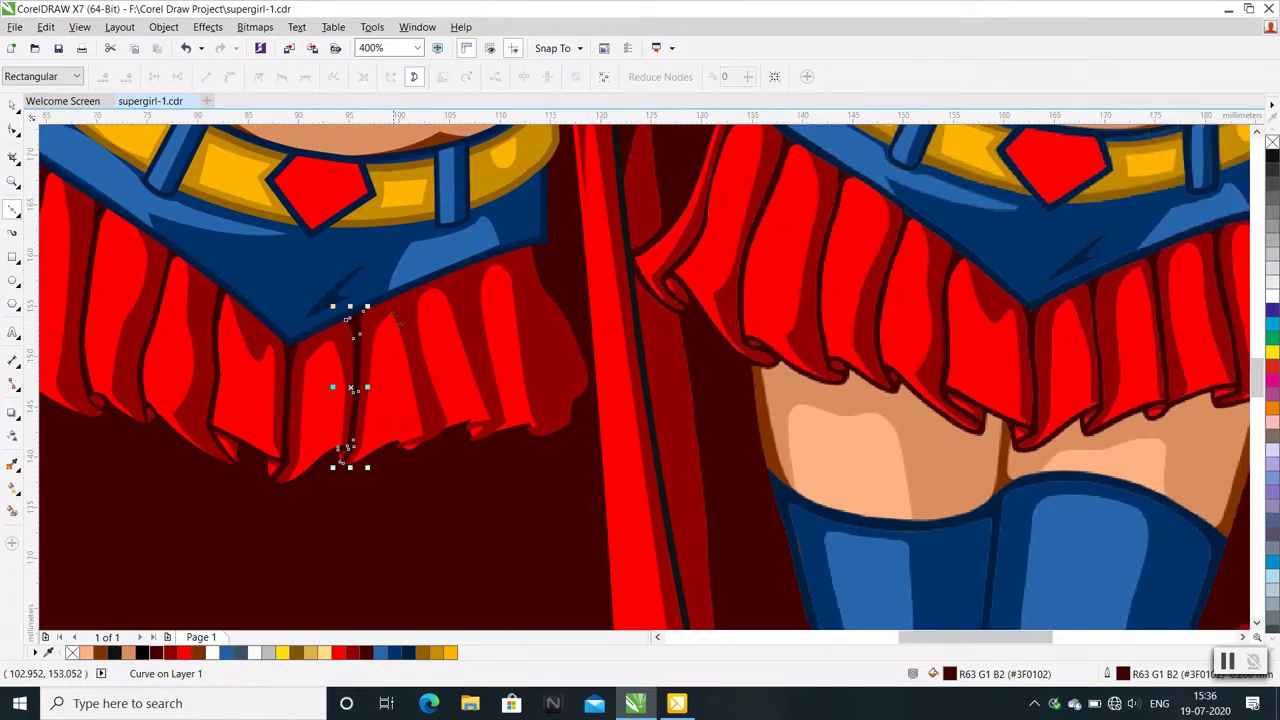
pyautogui.click(397, 298)
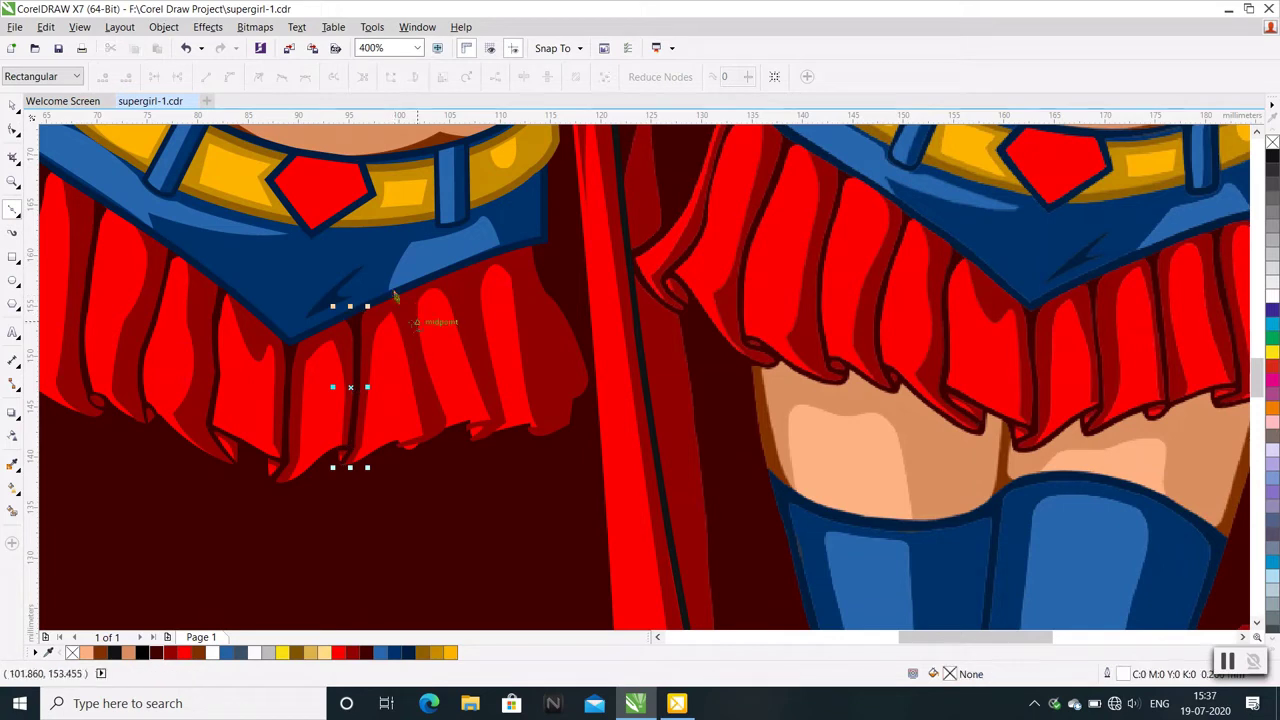
pyautogui.click(405, 322)
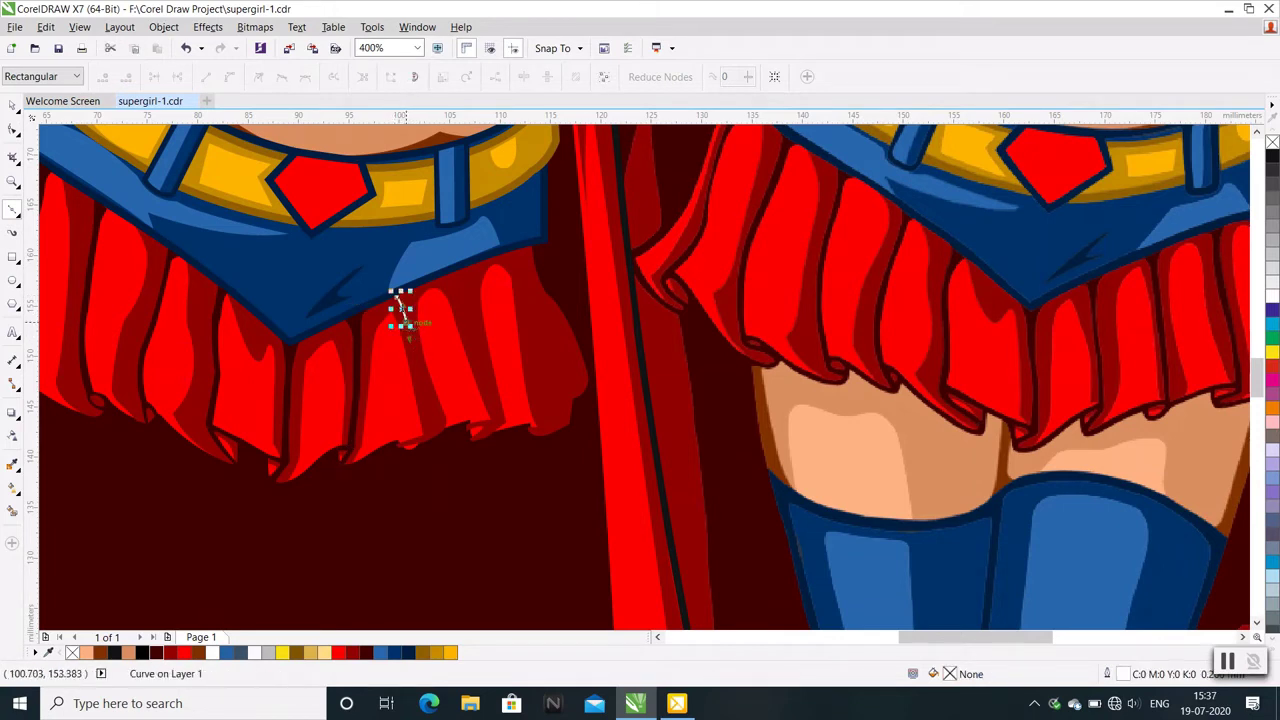
pyautogui.click(416, 372)
pyautogui.click(425, 414)
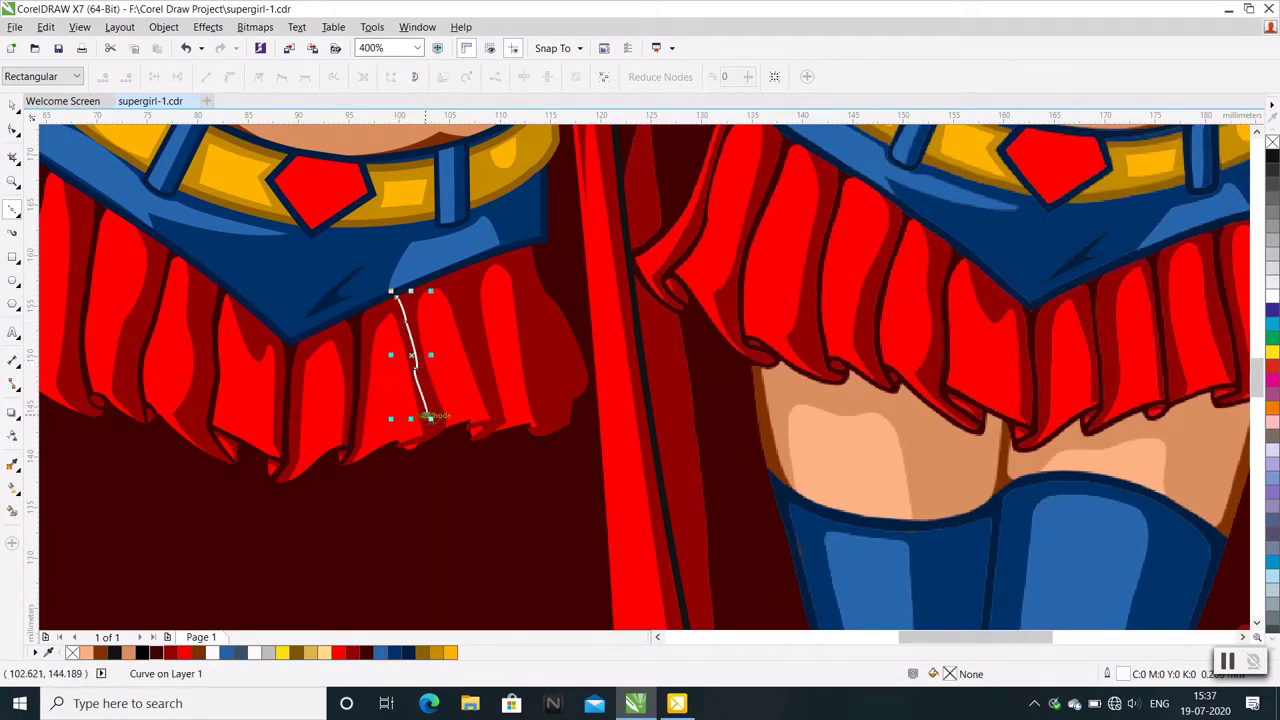
pyautogui.hotkey('ctrl', 'z')
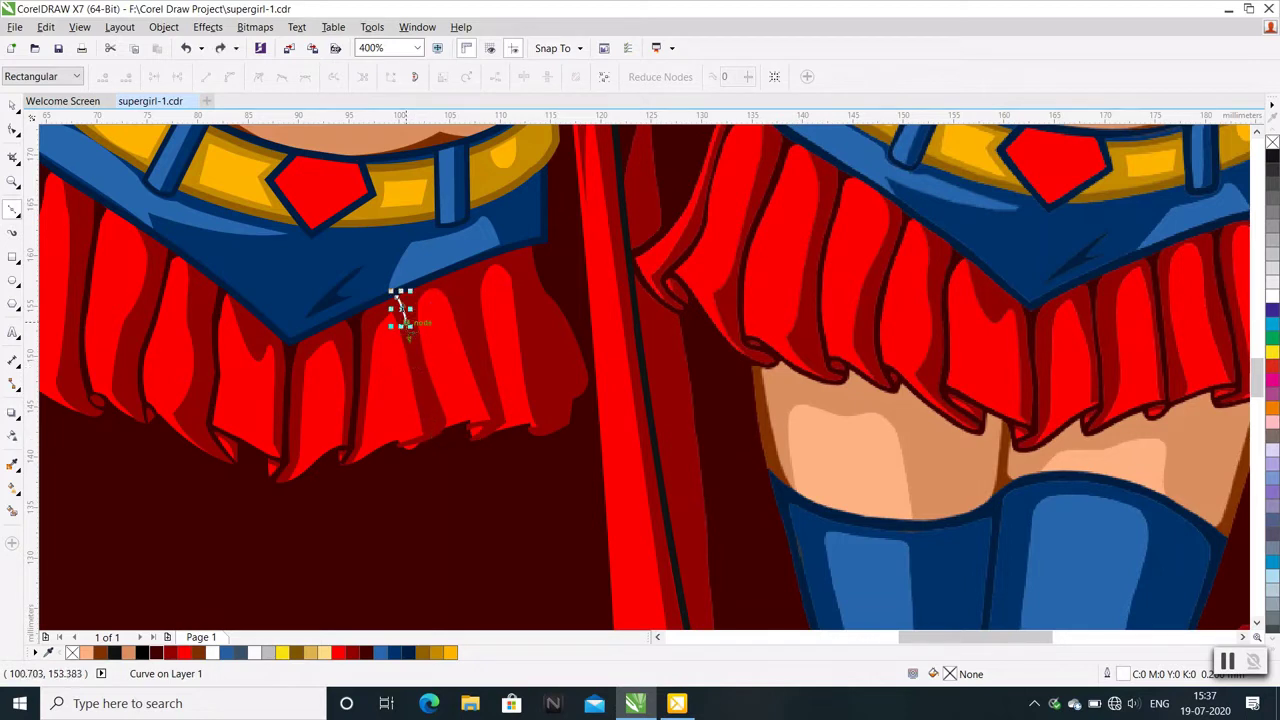
pyautogui.click(432, 432)
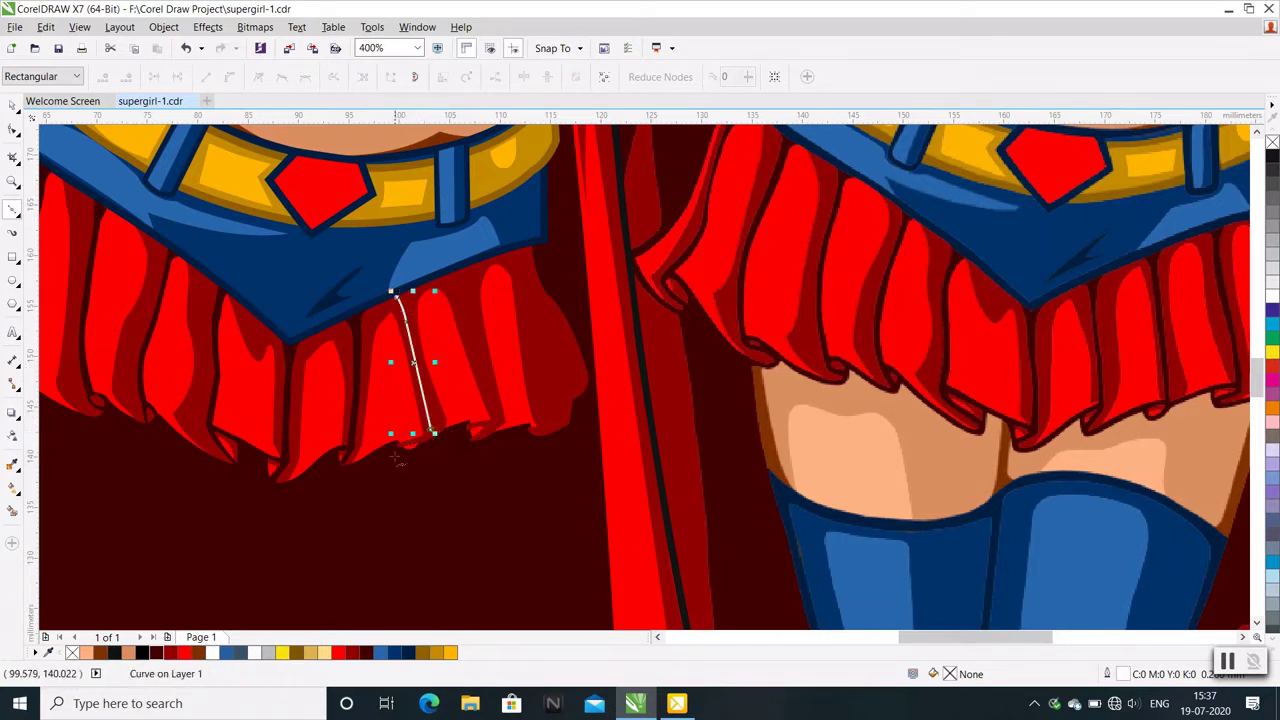
pyautogui.scroll(2, 397, 458)
pyautogui.click(400, 441)
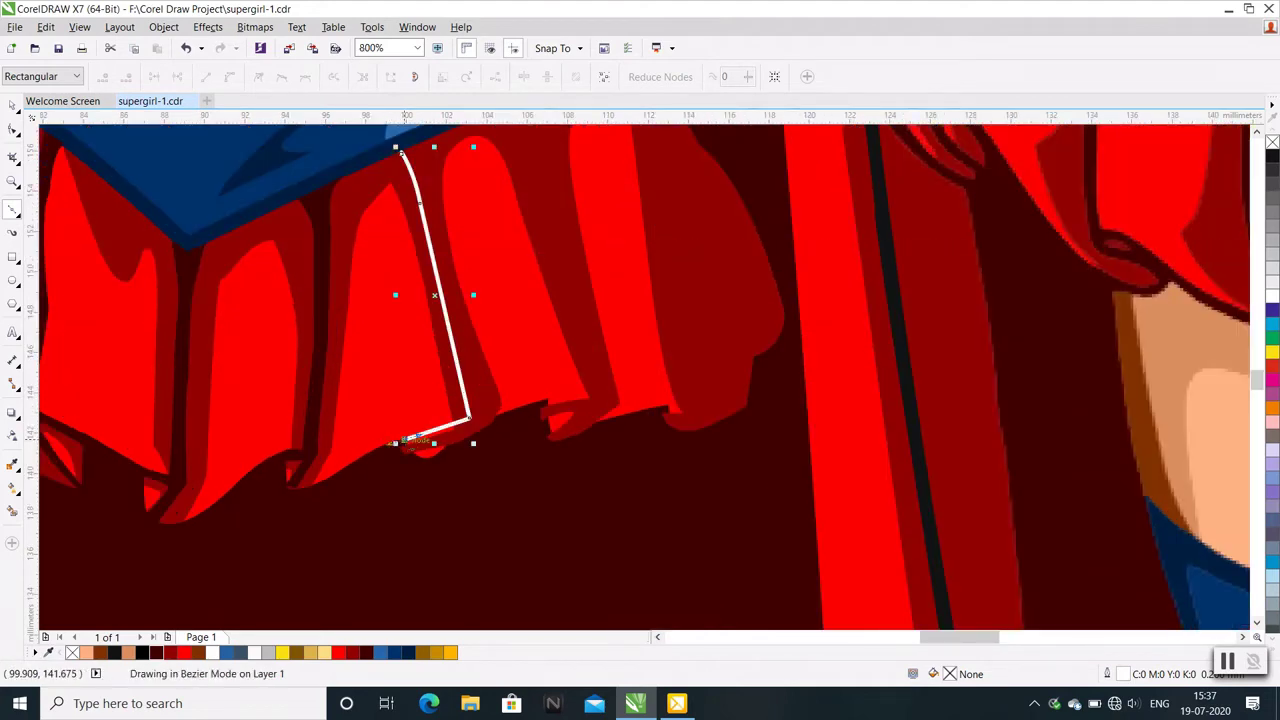
pyautogui.scroll(1, 400, 441)
pyautogui.doubleClick(428, 451)
# Add the sliver's second side beside the line and reshape its top end
pyautogui.scroll(-1, 430, 453)
pyautogui.scroll(-1, 434, 456)
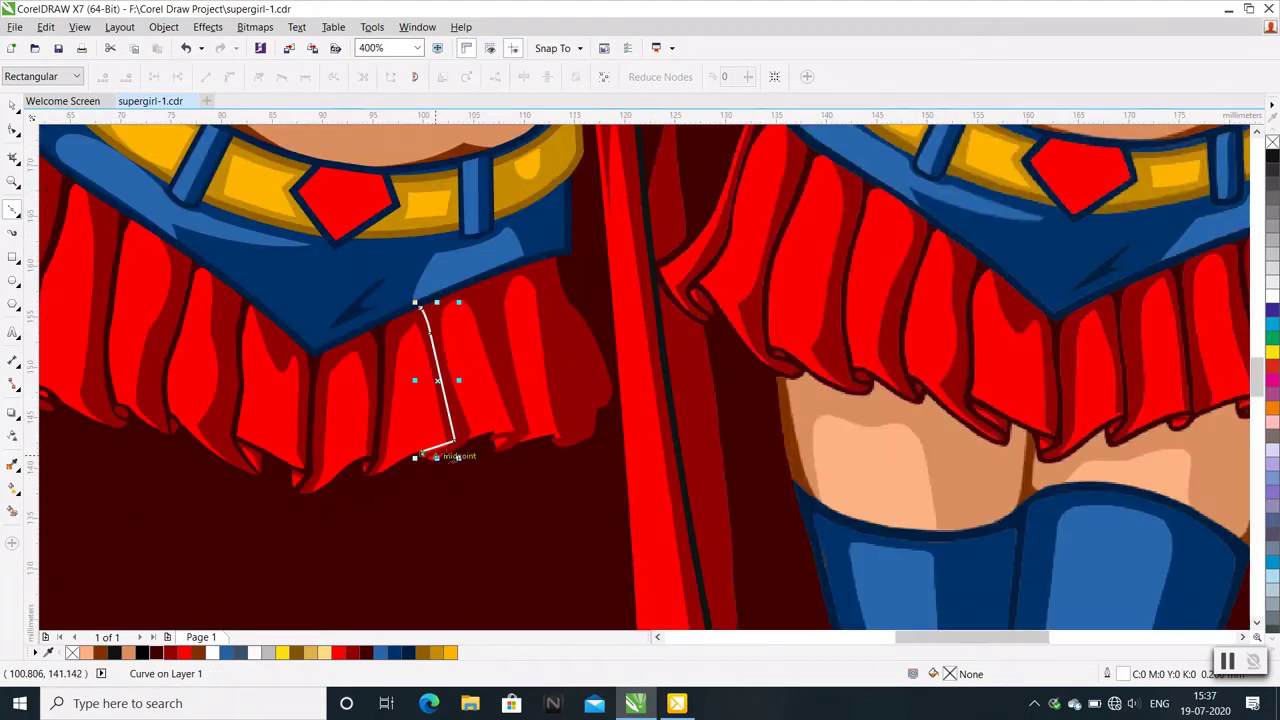
pyautogui.scroll(2, 452, 450)
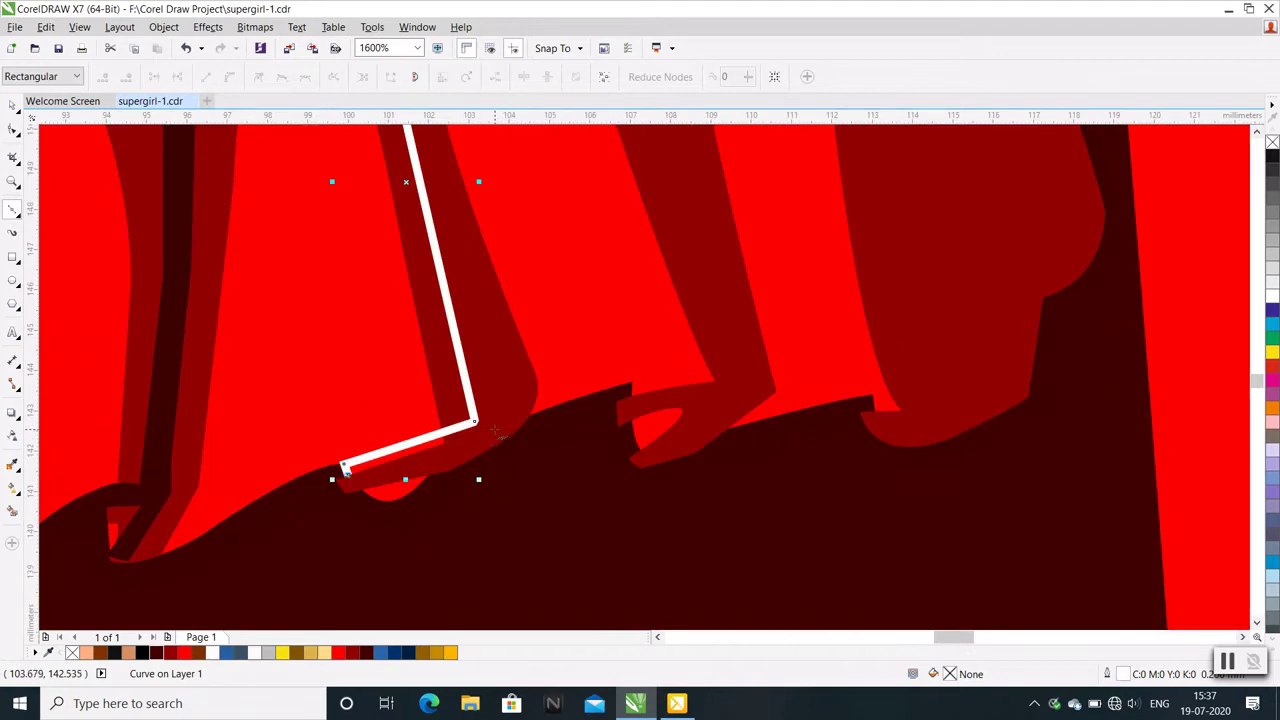
pyautogui.scroll(-2, 495, 432)
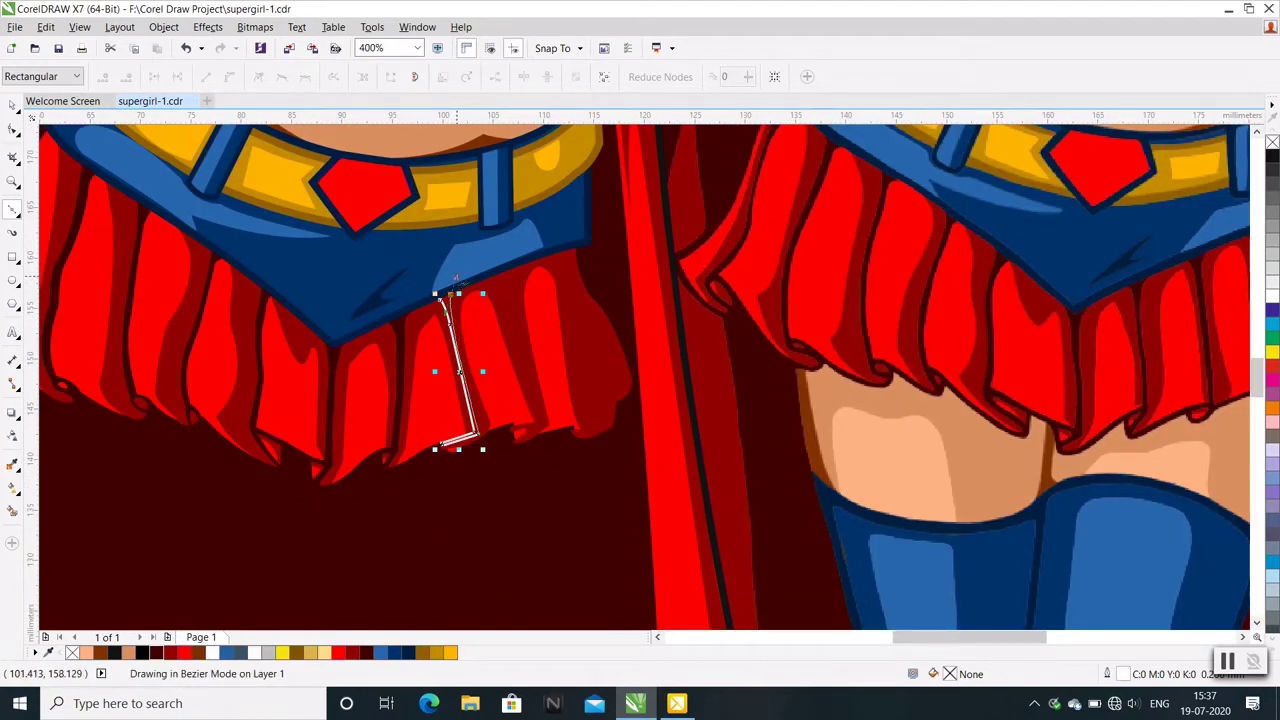
pyautogui.click(453, 293)
pyautogui.scroll(2, 453, 290)
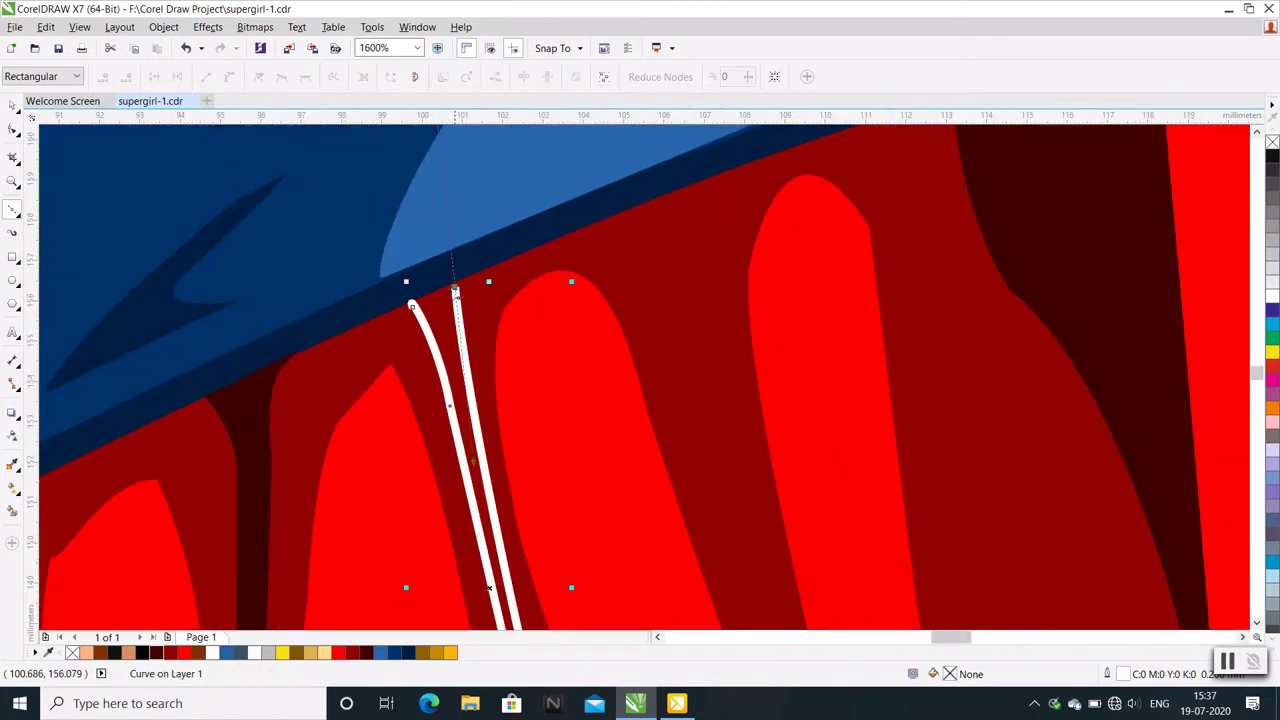
pyautogui.click(455, 287)
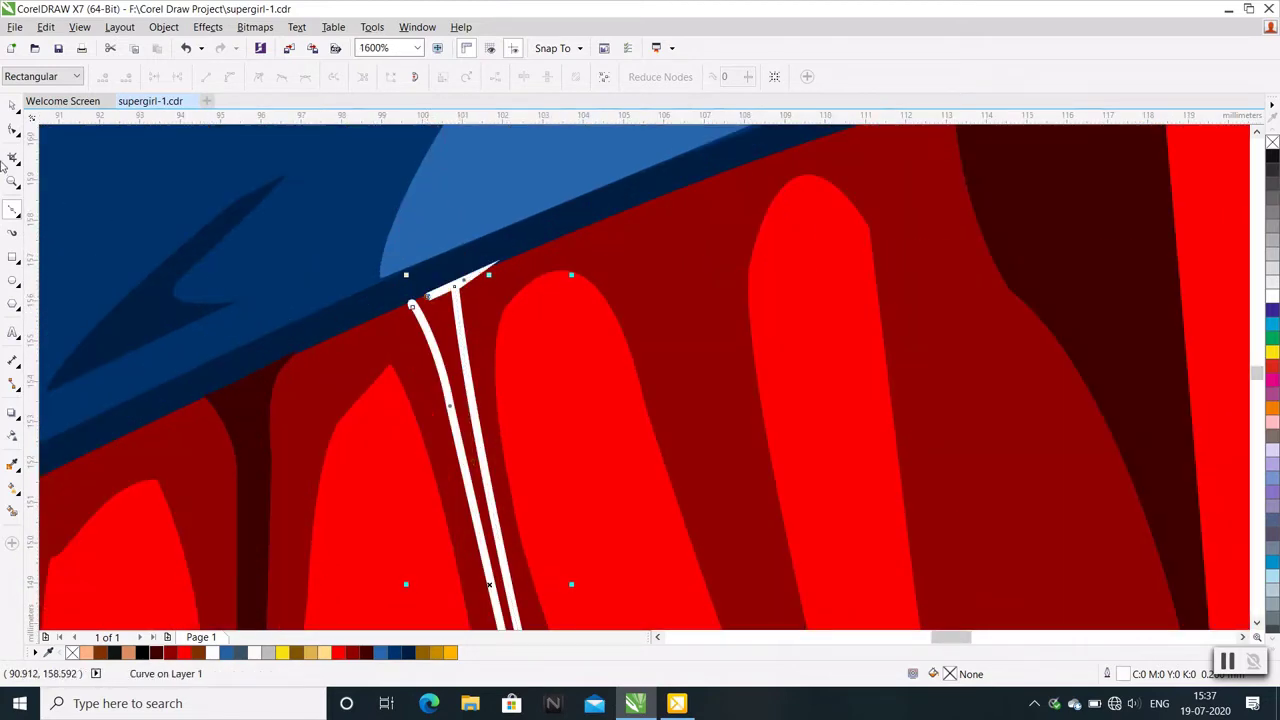
# Convert the sliver's top segment to a straight line and fill it dark red R63 G1 B2
pyautogui.press('F10')
pyautogui.rightClick(431, 346)
pyautogui.click(471, 393)
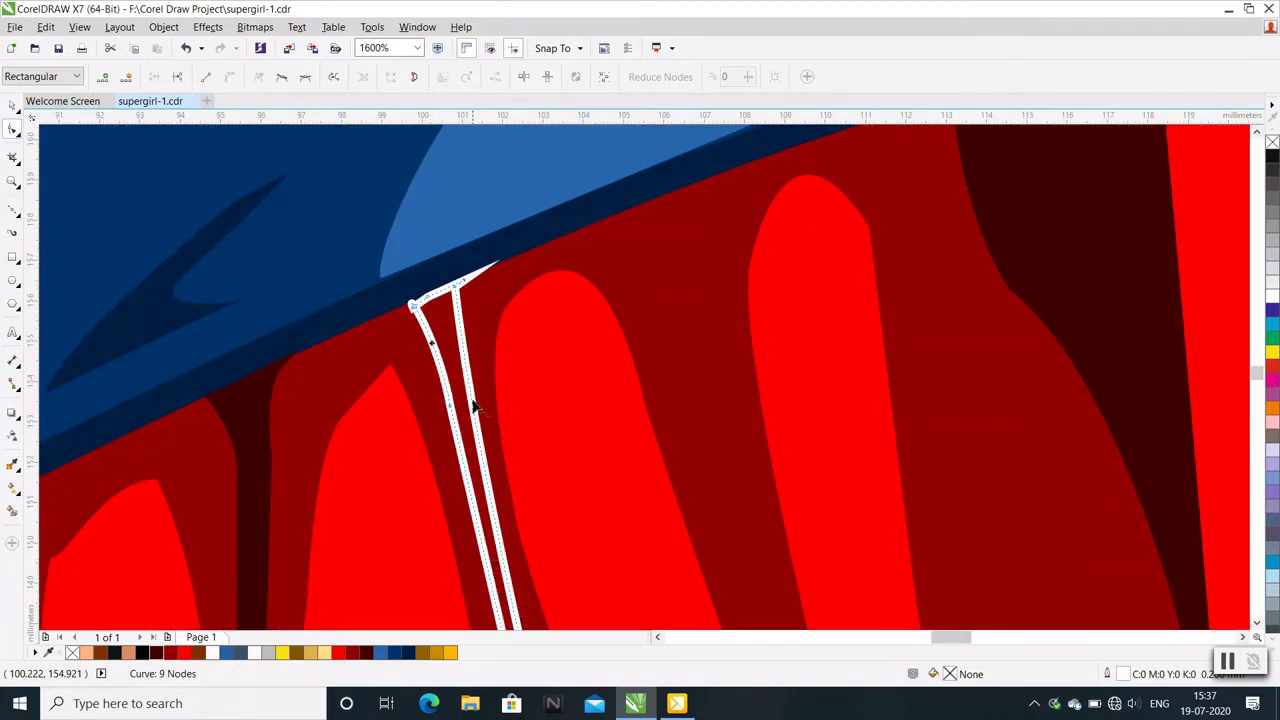
pyautogui.scroll(-2, 470, 380)
pyautogui.click(158, 653)
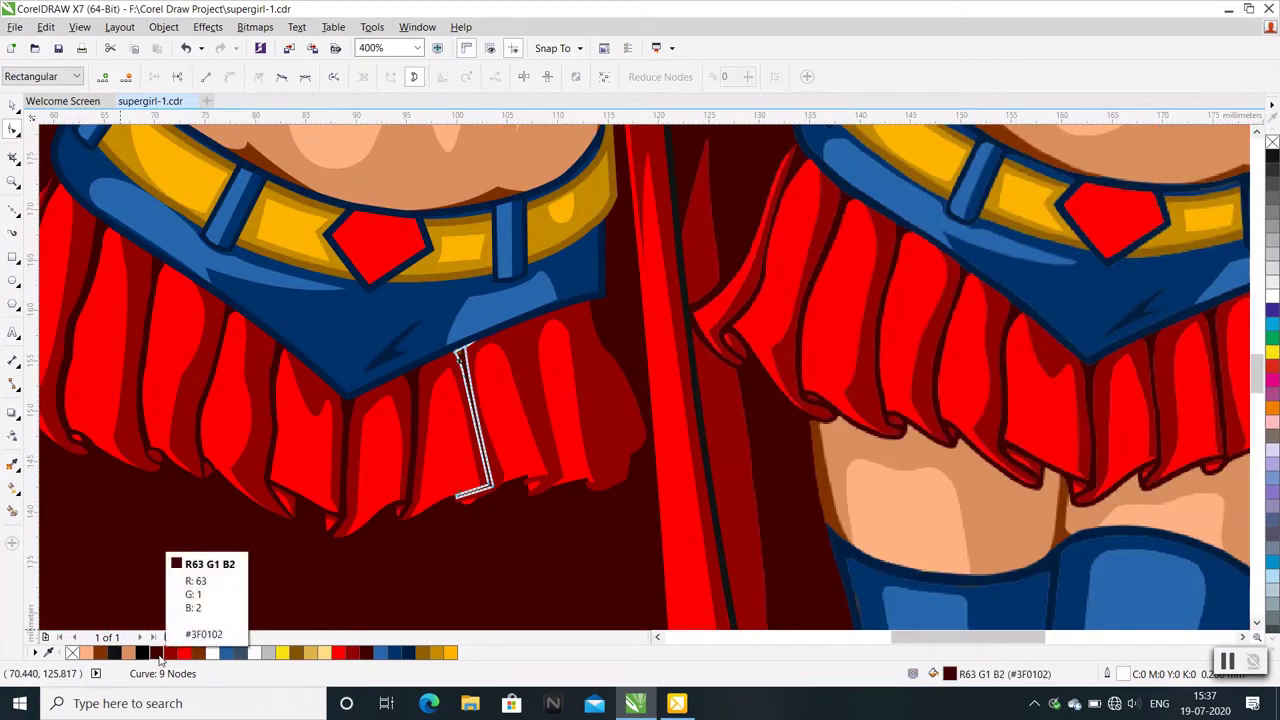
# Pull the darker red fold's hem nodes down and left along the hem toward the sliver
pyautogui.click(487, 494)
pyautogui.scroll(1, 490, 493)
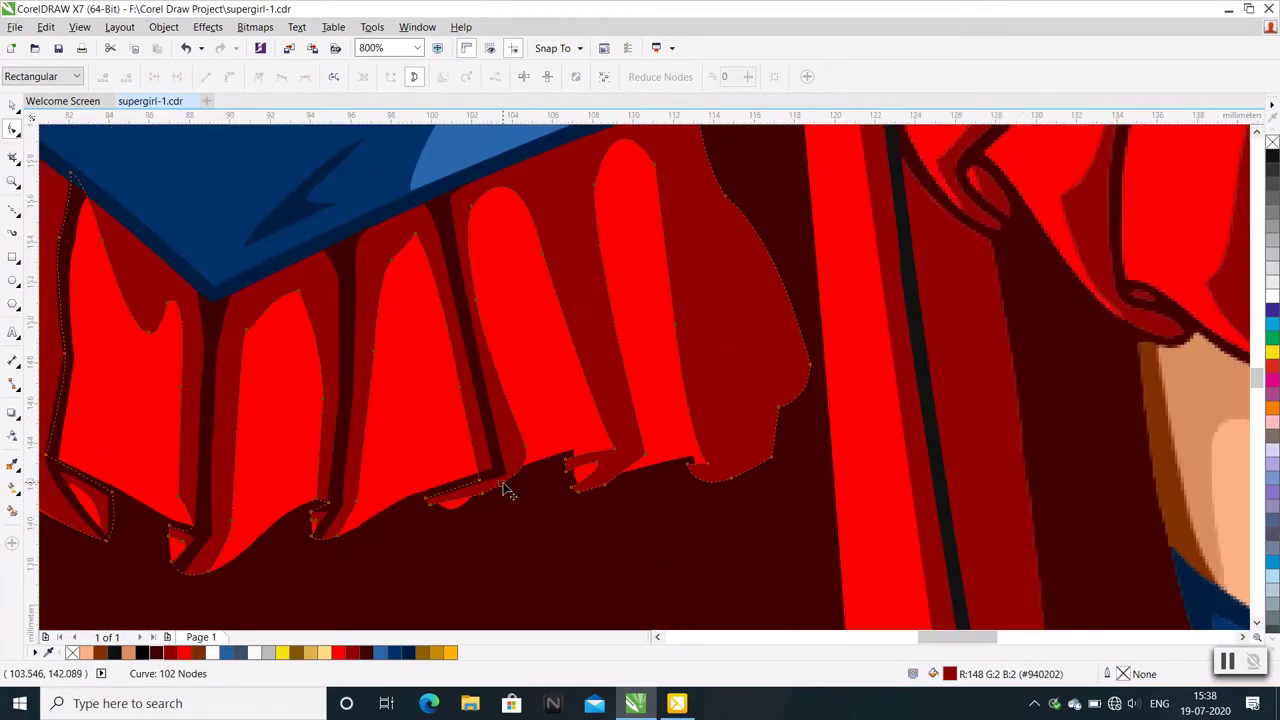
pyautogui.scroll(1, 503, 491)
pyautogui.moveTo(492, 471); pyautogui.dragTo(458, 487)
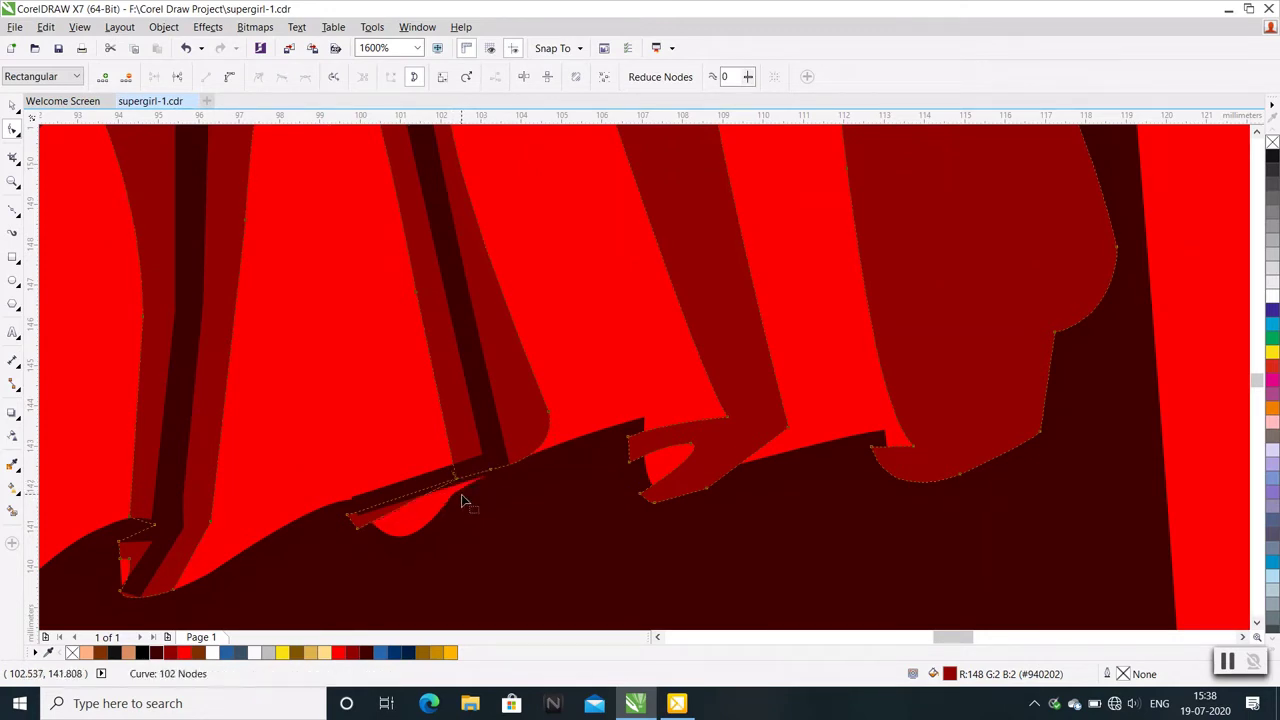
pyautogui.click(461, 494)
pyautogui.click(463, 487)
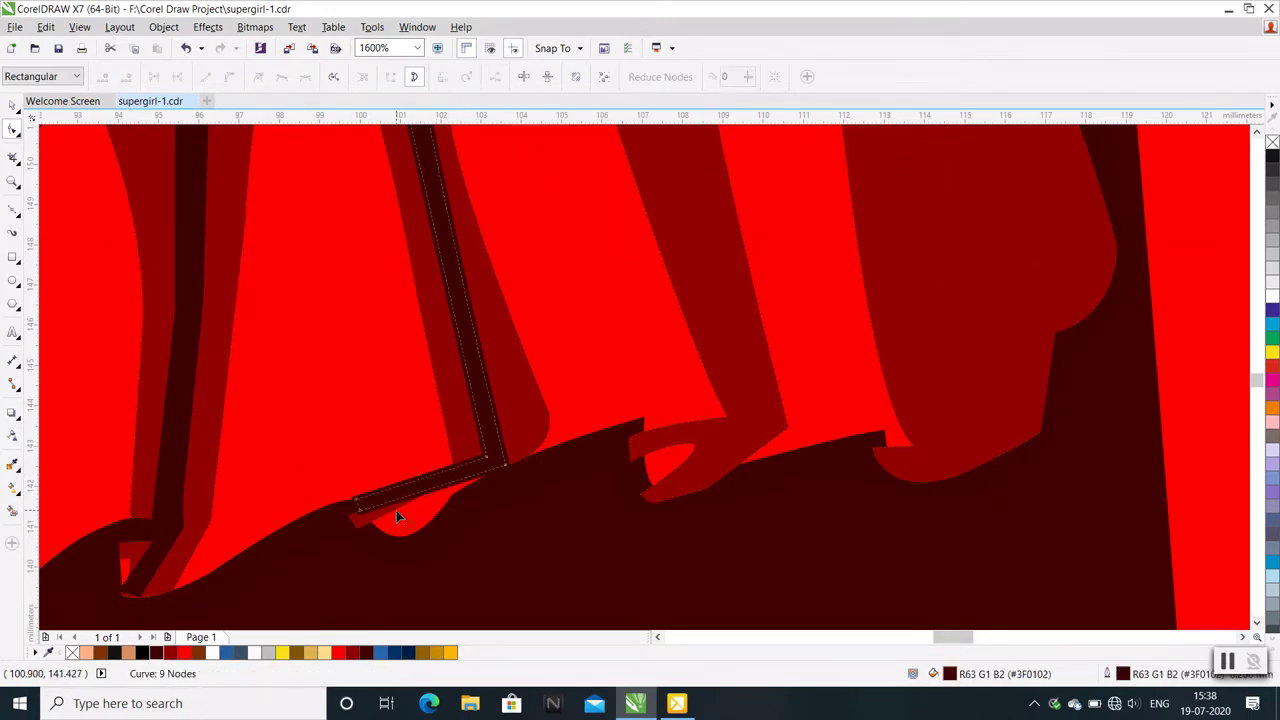
pyautogui.click(457, 490)
pyautogui.moveTo(467, 498)
pyautogui.mouseDown()
pyautogui.moveTo(465, 487)
pyautogui.moveTo(463, 505)
pyautogui.mouseUp()
# Adjust the fold's hem curve and lower-left end nodes to meet the sliver's end
pyautogui.scroll(1, 487, 472)
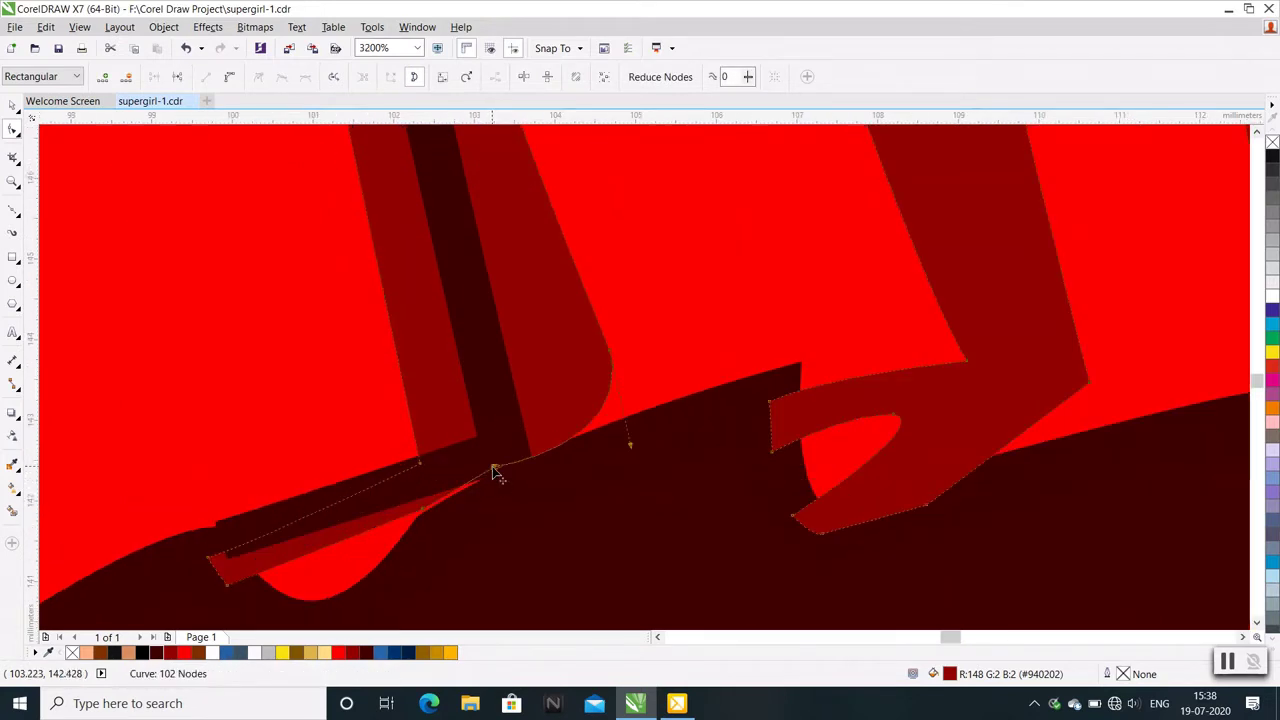
pyautogui.click(500, 470)
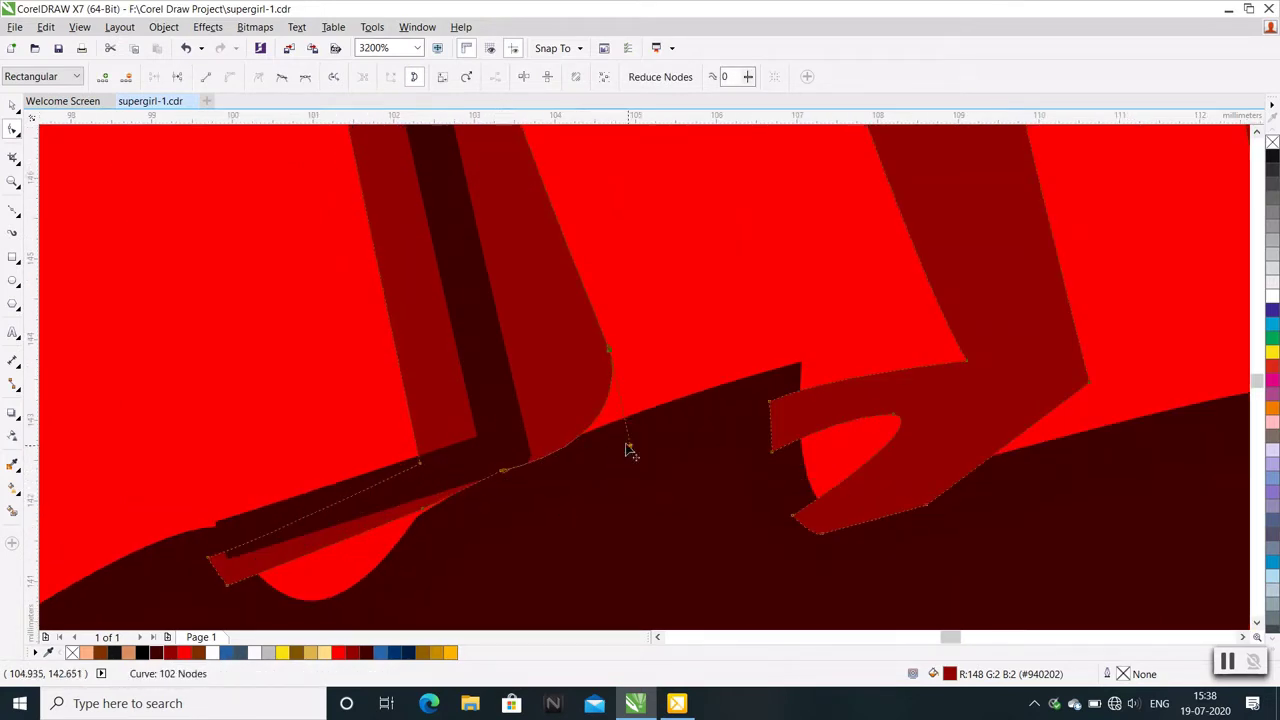
pyautogui.moveTo(628, 450); pyautogui.dragTo(614, 434)
pyautogui.scroll(-1, 523, 514)
pyautogui.scroll(1, 380, 548)
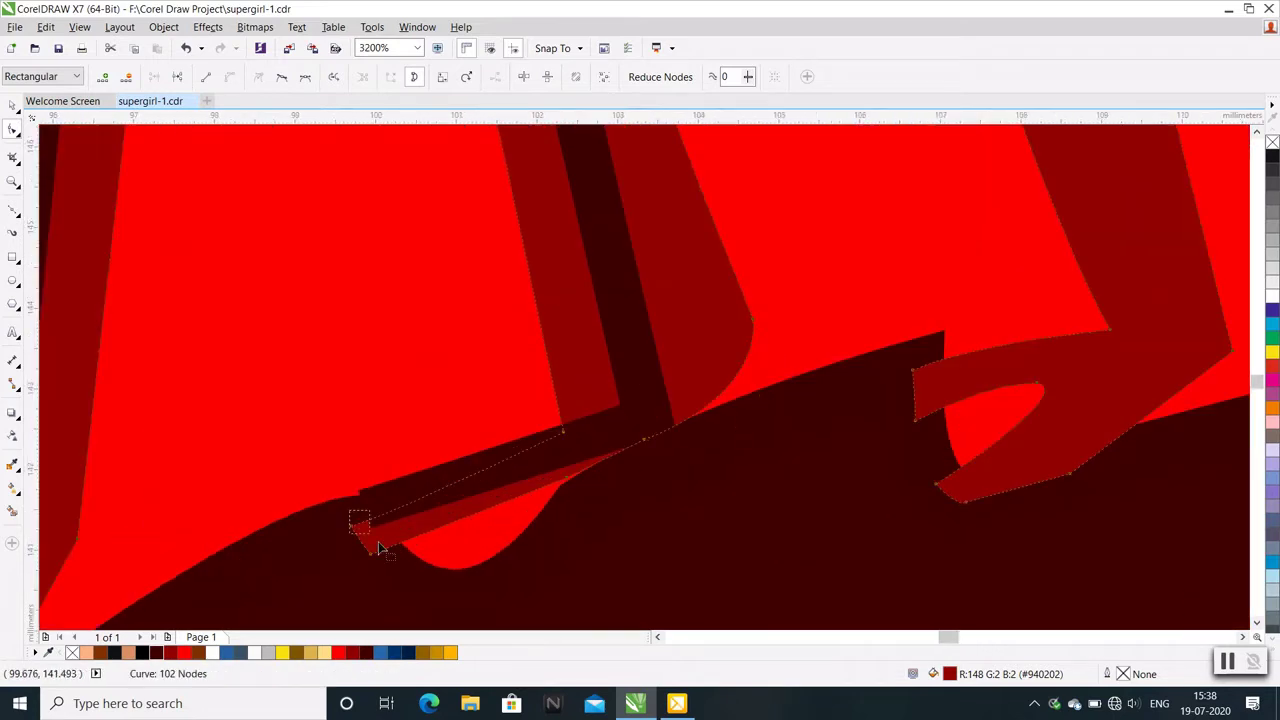
pyautogui.moveTo(400, 566); pyautogui.dragTo(399, 561)
pyautogui.scroll(1, 397, 530)
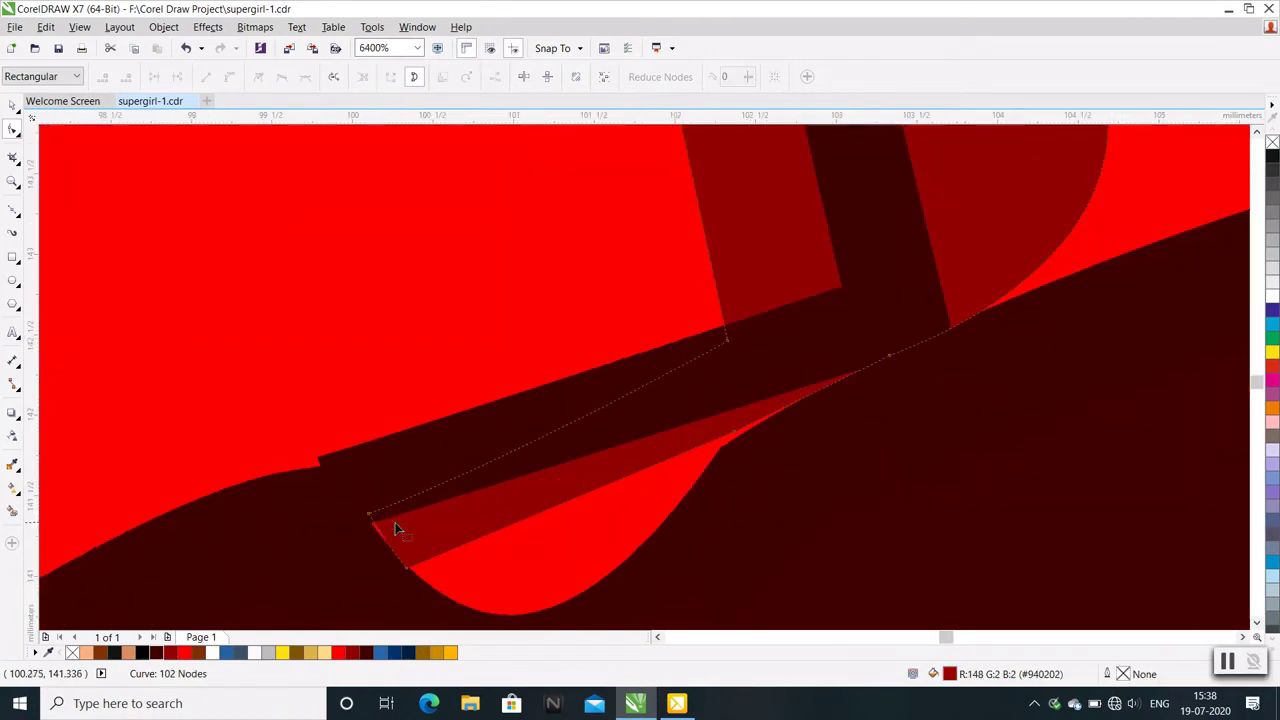
pyautogui.click(370, 516)
pyautogui.moveTo(371, 517); pyautogui.dragTo(367, 520)
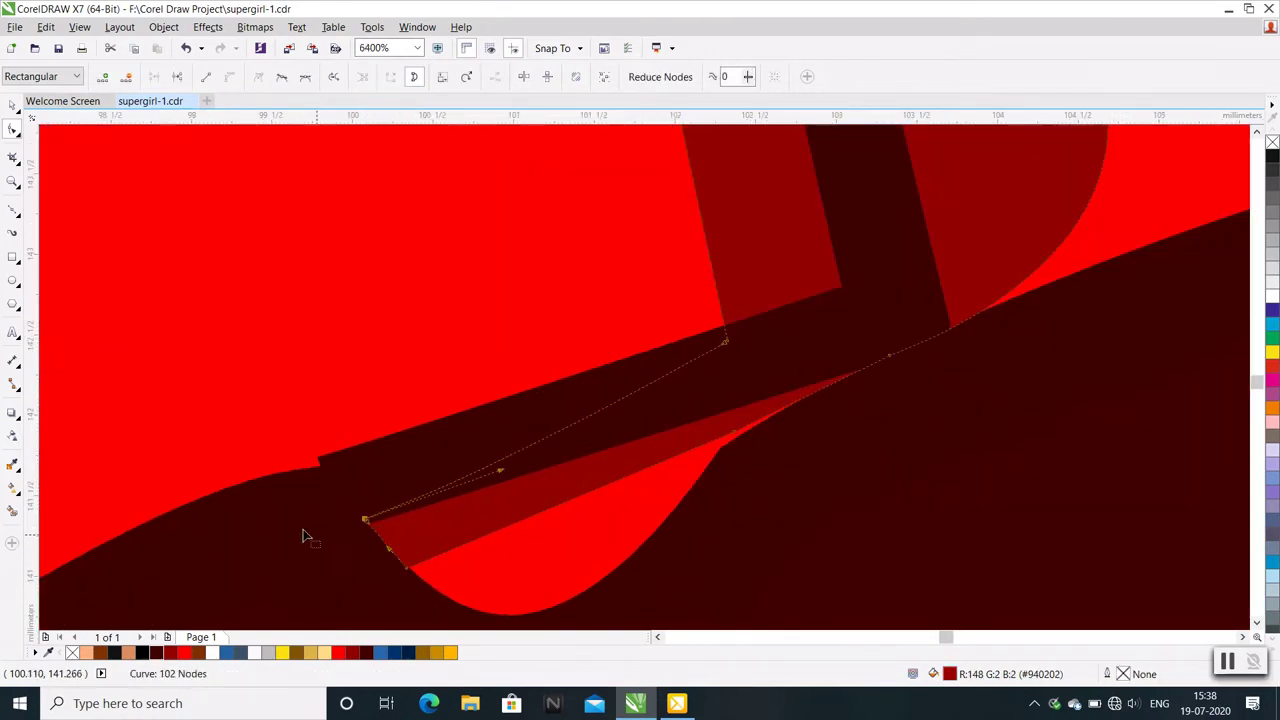
# Select the dark sliver and pan the view to check the joined hem
pyautogui.scroll(-2, 306, 535)
pyautogui.click(332, 505)
pyautogui.scroll(2, 332, 505)
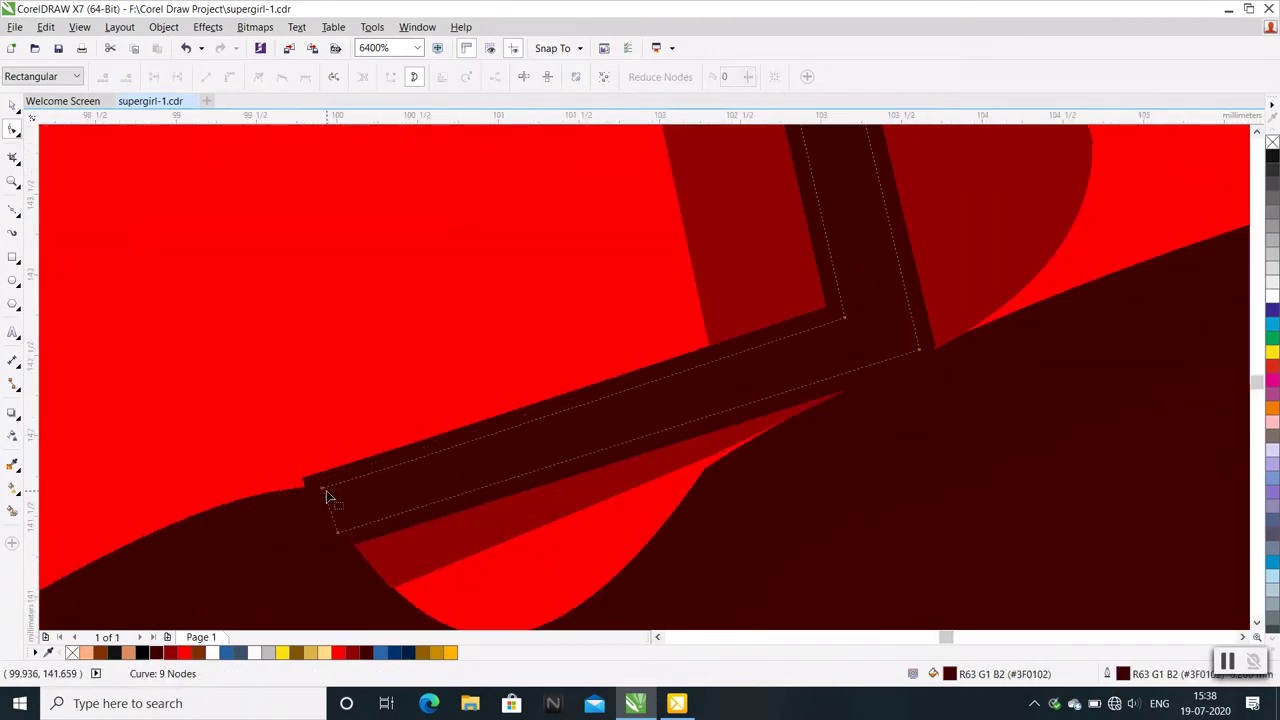
pyautogui.scroll(-2, 330, 500)
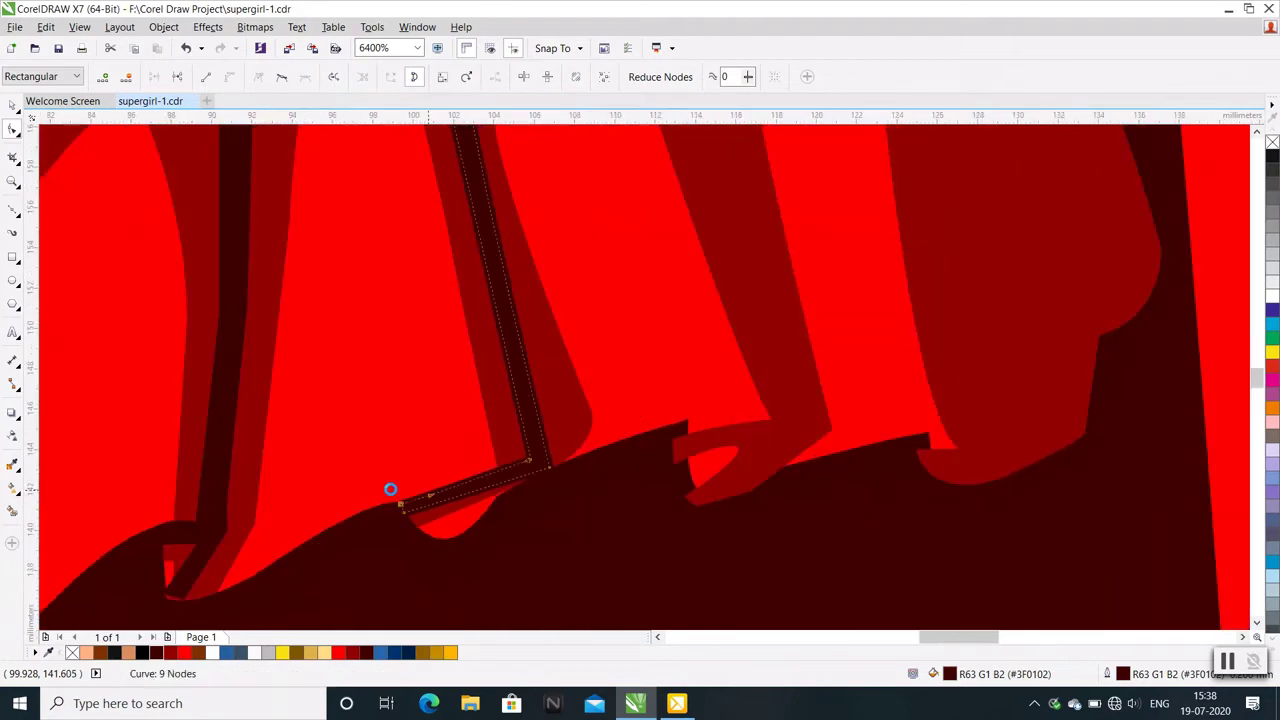
pyautogui.scroll(-1, 391, 491)
pyautogui.moveTo(808, 637); pyautogui.dragTo(970, 645)
pyautogui.scroll(-1, 823, 580)
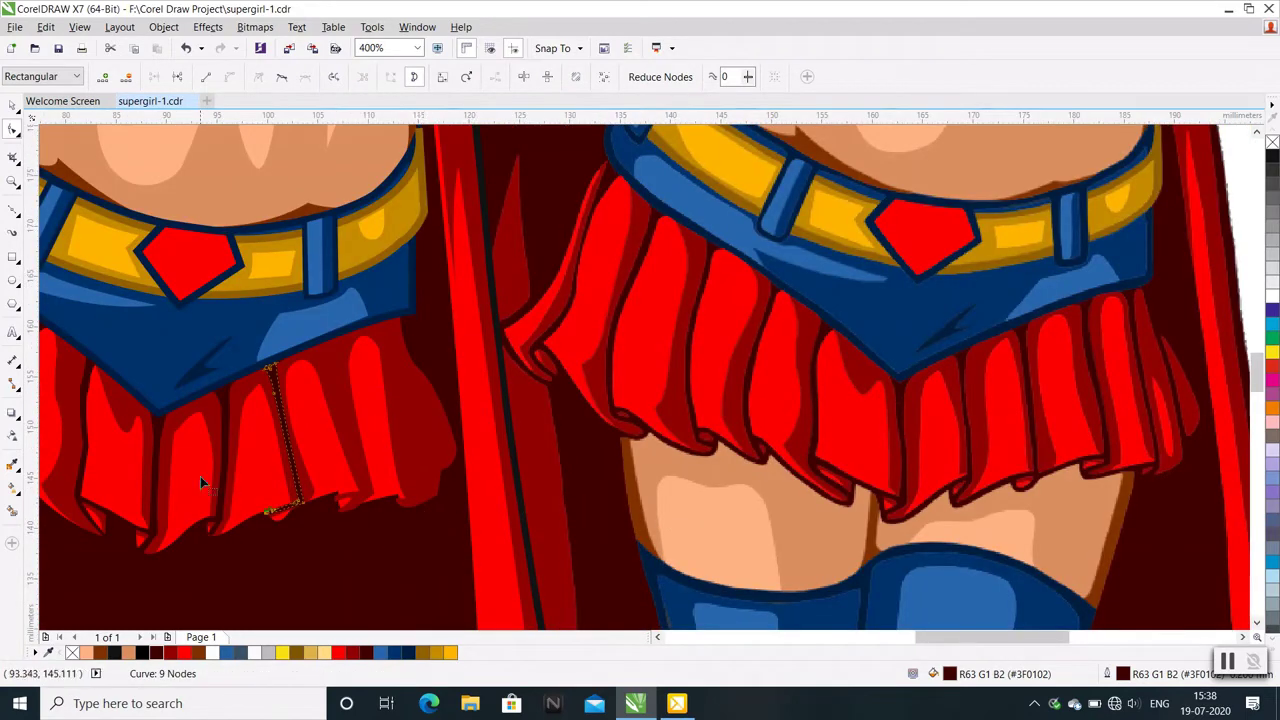
# Draw a Bezier divider line from the skirt's top edge down the pleat to the hem
pyautogui.click(13, 210)
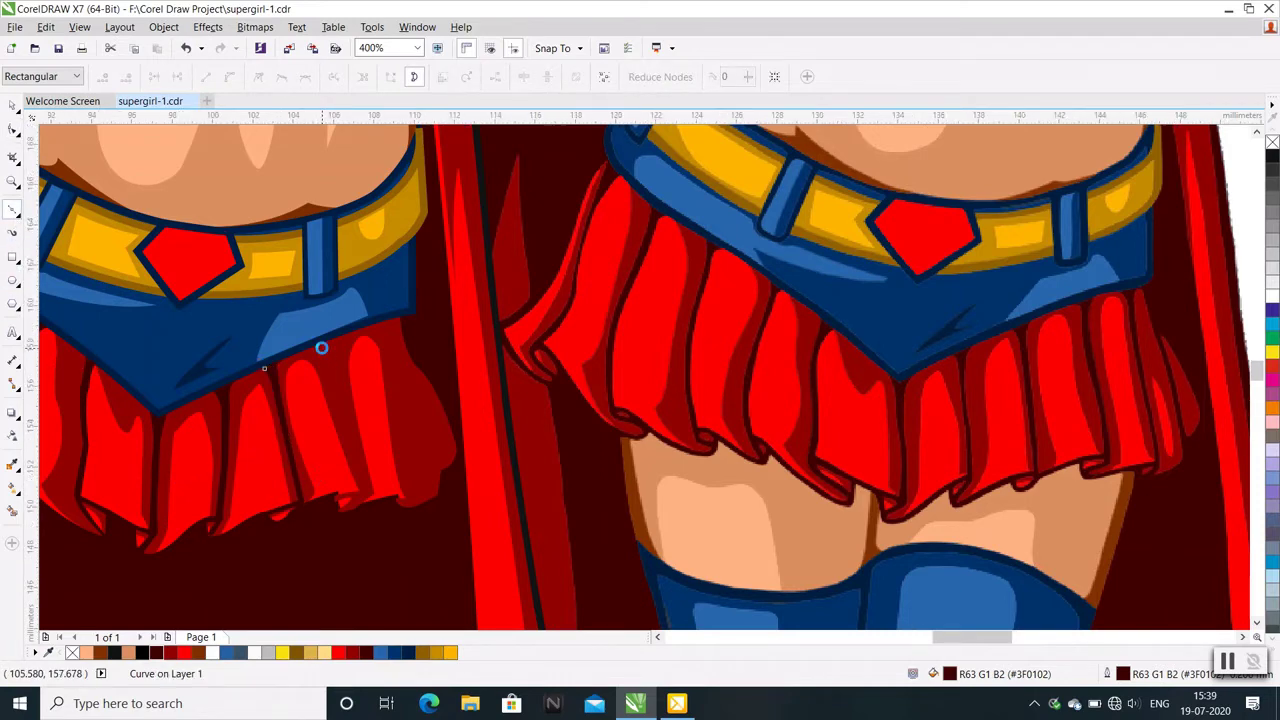
pyautogui.scroll(1, 322, 345)
pyautogui.moveTo(340, 373); pyautogui.dragTo(345, 415)
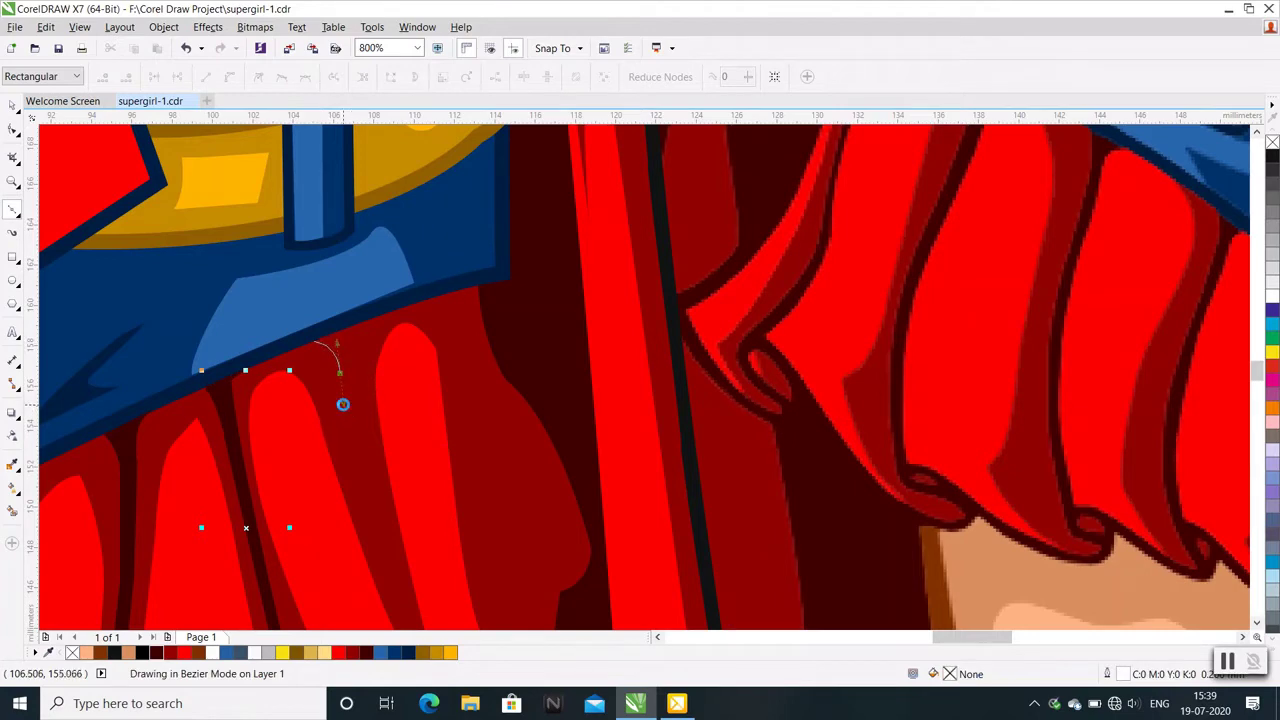
pyautogui.press('Escape')
pyautogui.scroll(-1, 338, 360)
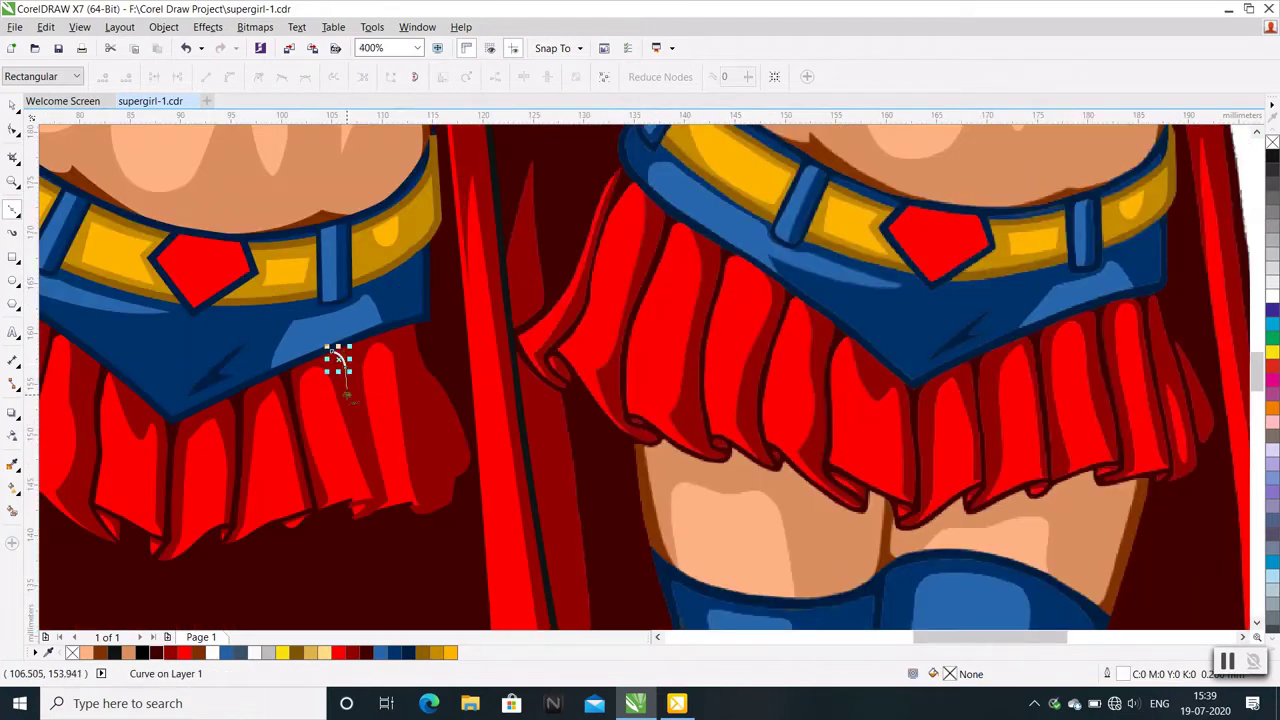
pyautogui.click(345, 397)
pyautogui.press('Escape')
pyautogui.click(368, 470)
pyautogui.press('Escape')
pyautogui.click(375, 500)
pyautogui.press('Escape')
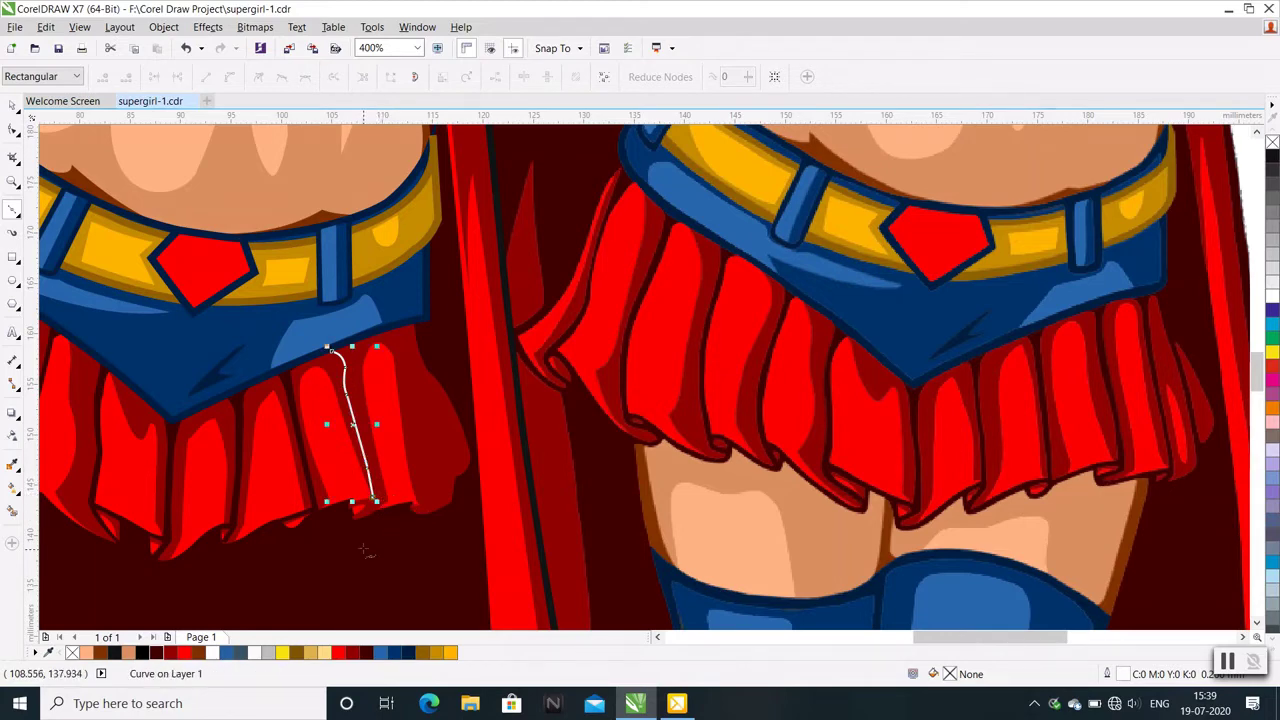
# Add the short horizontal, downward and diagonal foot segments at the hem
pyautogui.scroll(2, 360, 508)
pyautogui.click(363, 470)
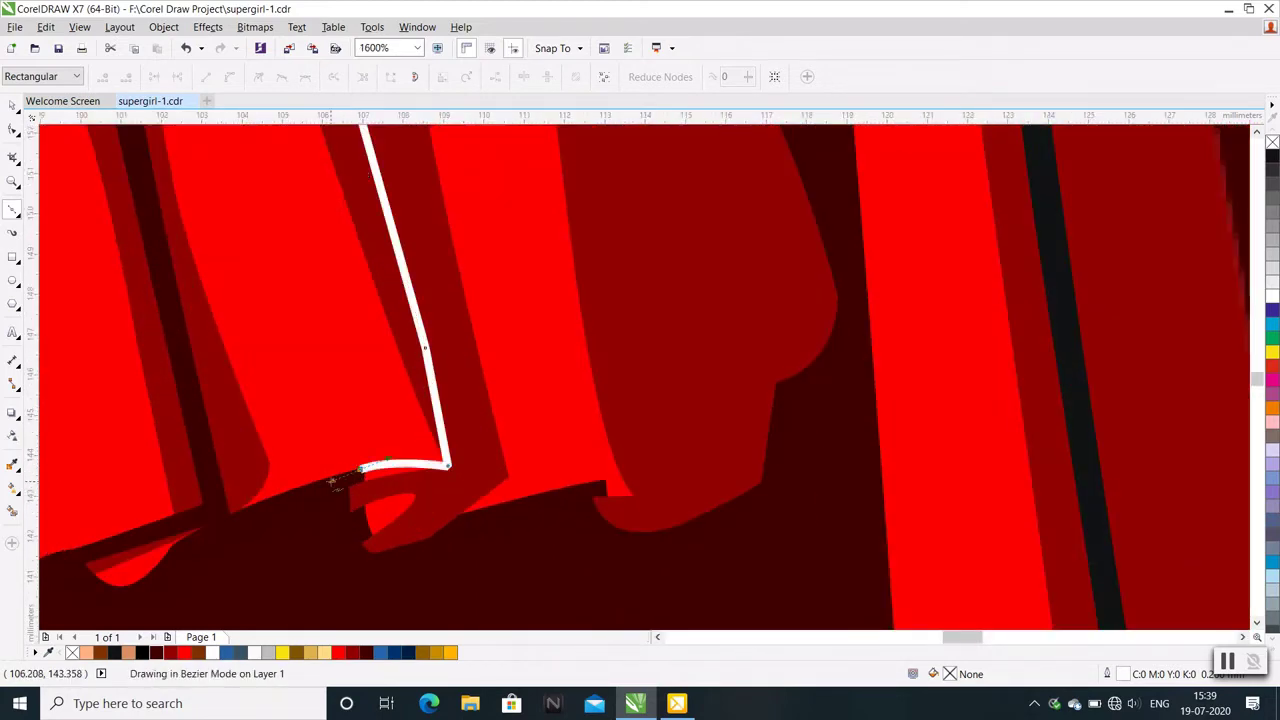
pyautogui.press('Escape')
pyautogui.click(363, 482)
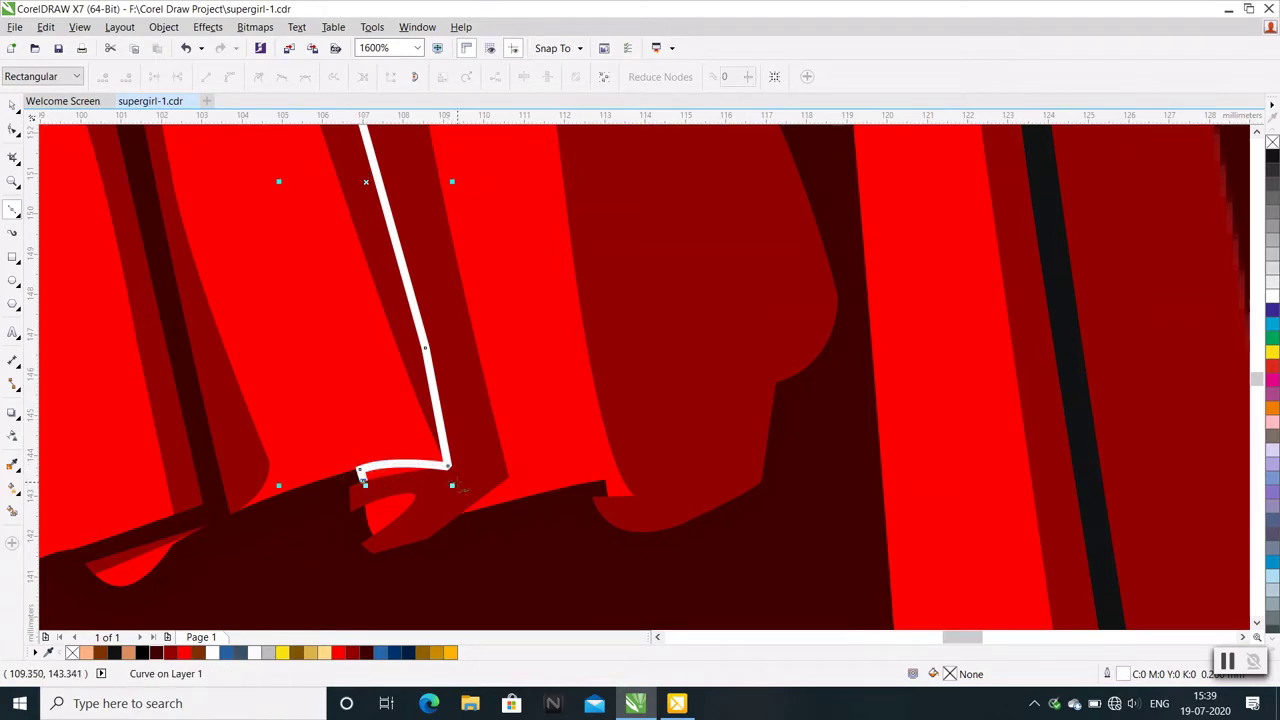
pyautogui.click(459, 483)
pyautogui.scroll(-2, 450, 485)
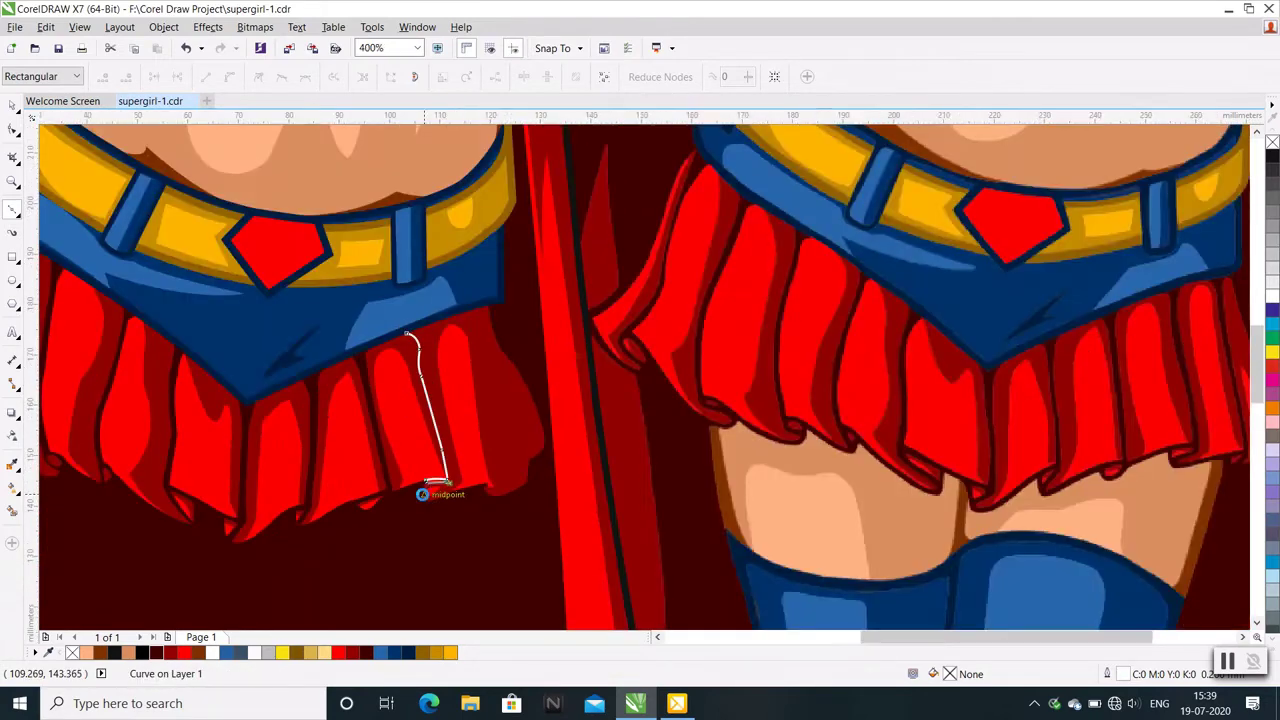
pyautogui.scroll(-1, 428, 490)
pyautogui.scroll(1, 428, 494)
pyautogui.scroll(1, 428, 494)
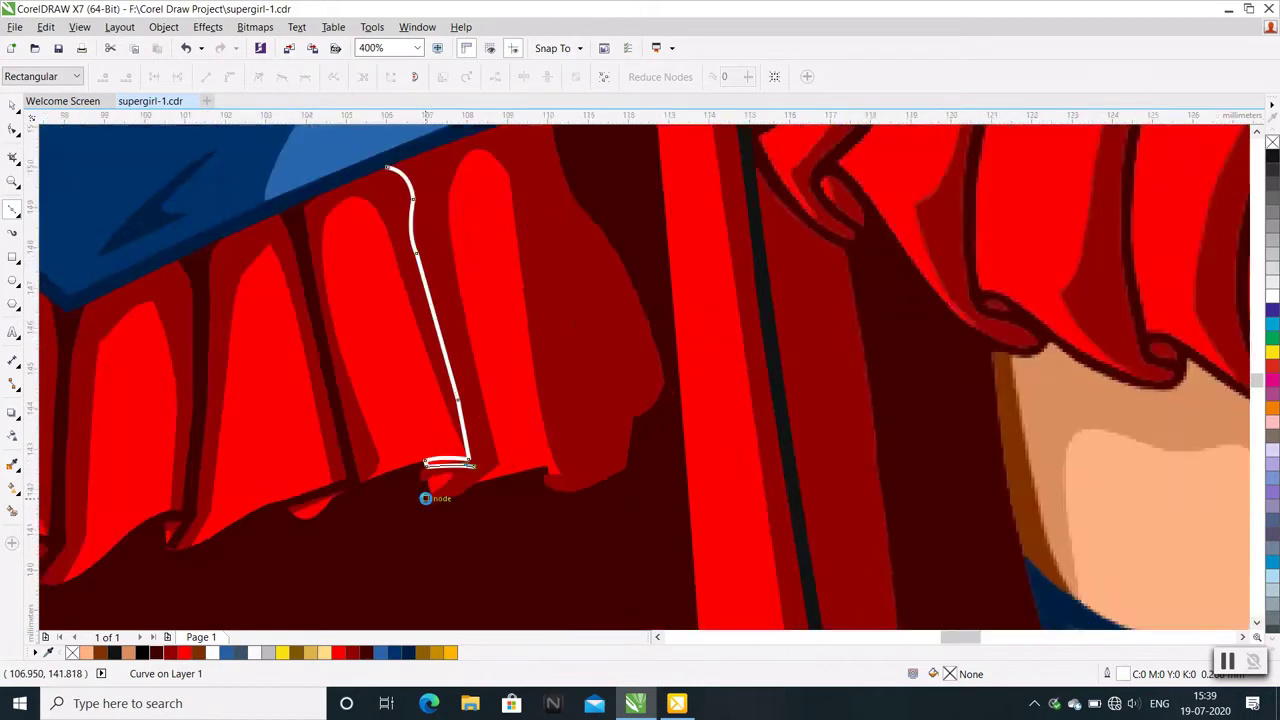
pyautogui.scroll(1, 428, 494)
pyautogui.click(434, 490)
pyautogui.doubleClick(463, 486)
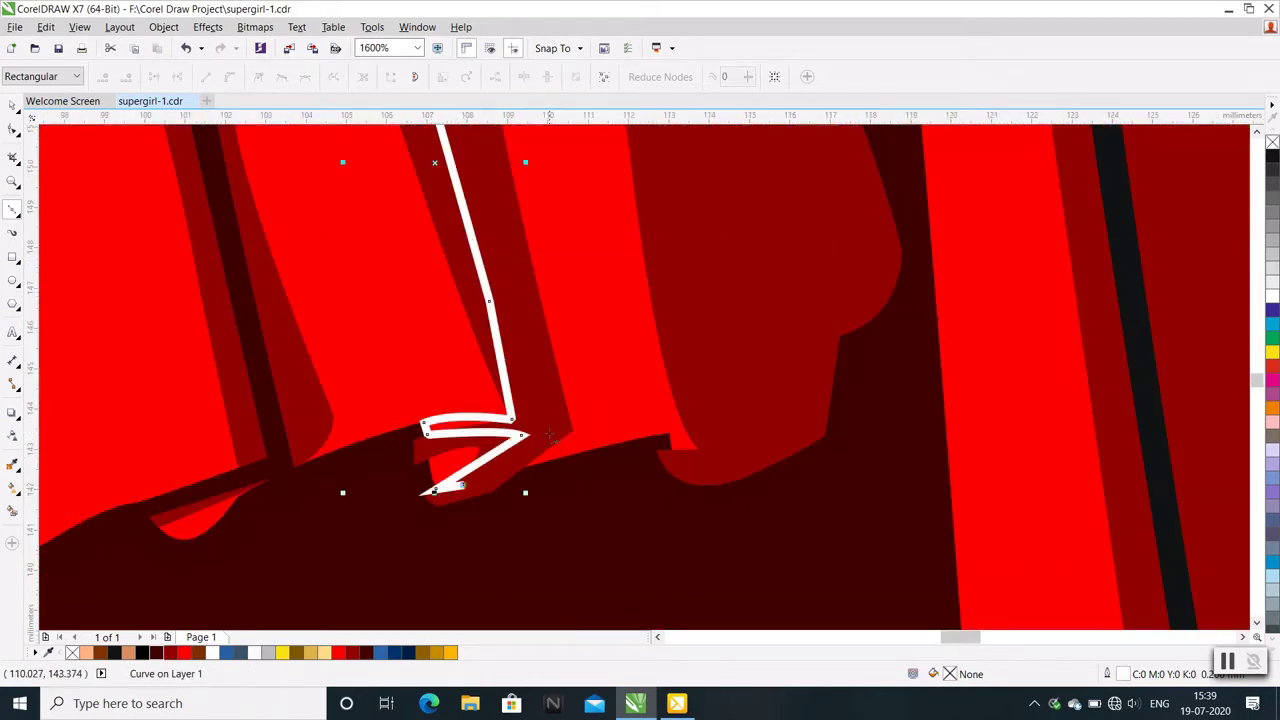
# Trace the divider's return edge back up beside the first and close it at the top node
pyautogui.scroll(-1, 465, 470)
pyautogui.scroll(-1, 471, 466)
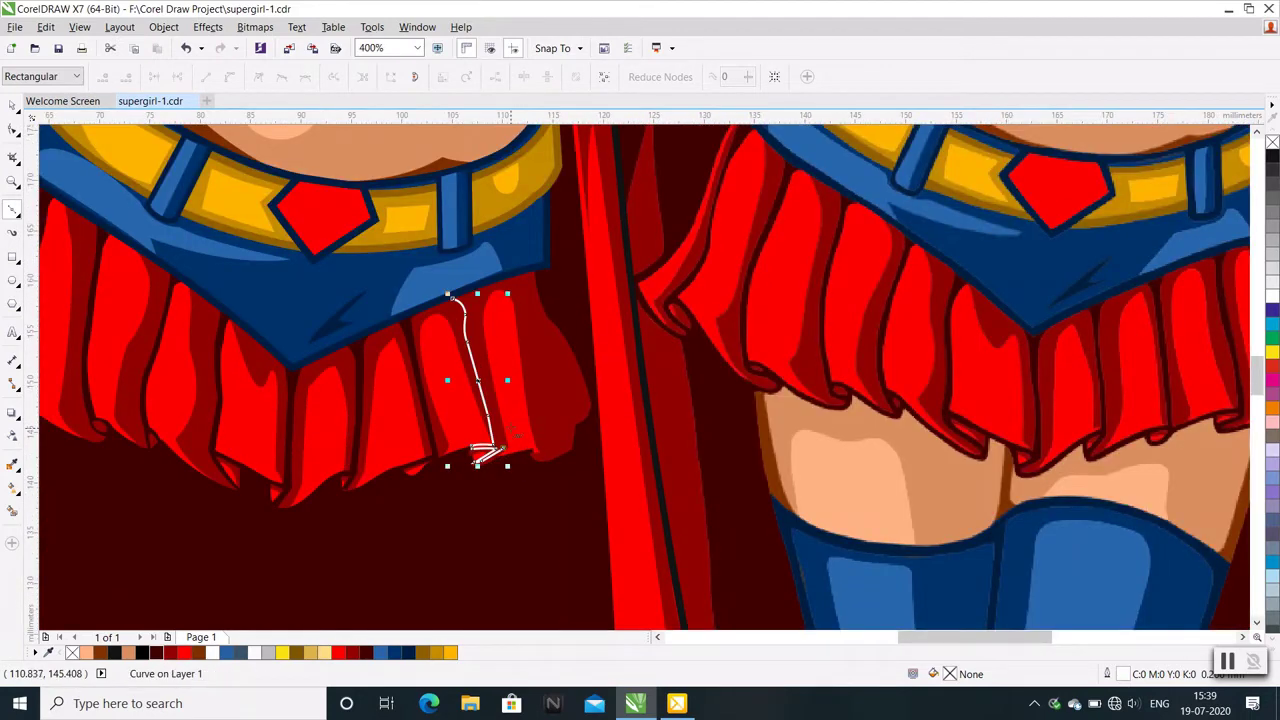
pyautogui.scroll(1, 506, 427)
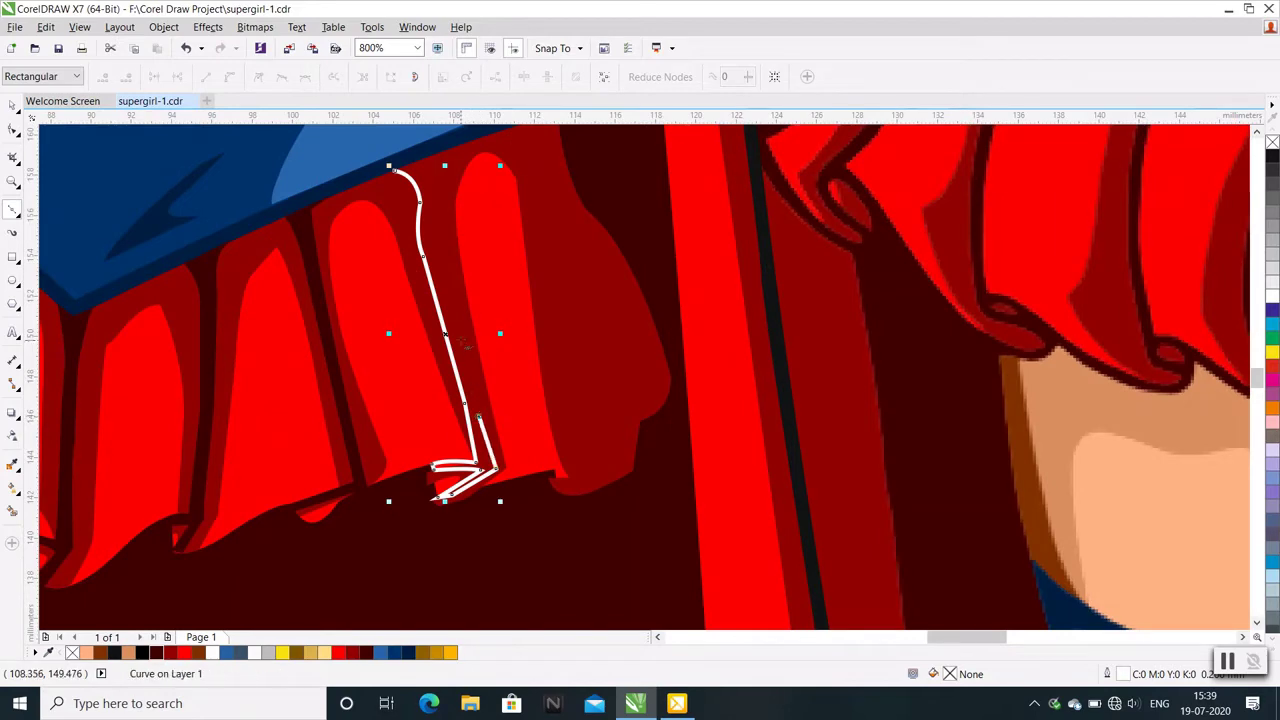
pyautogui.click(461, 340)
pyautogui.click(447, 247)
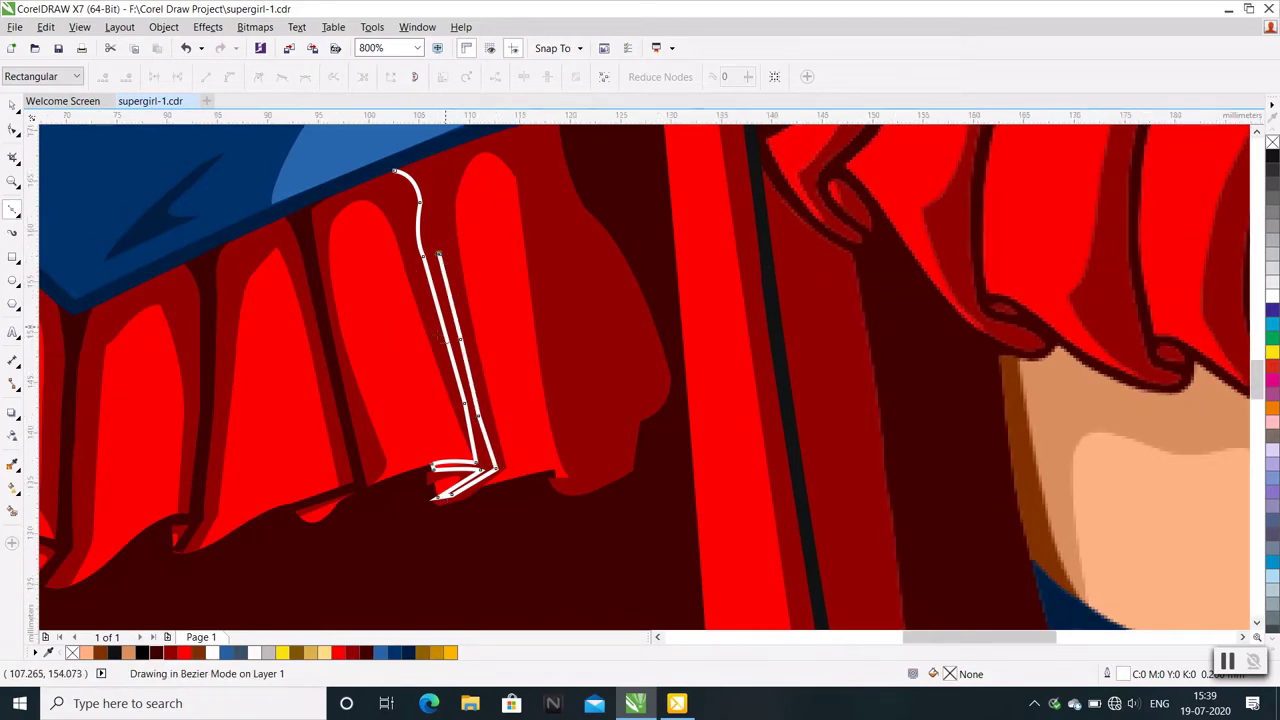
pyautogui.scroll(-1, 450, 333)
pyautogui.scroll(-1, 463, 290)
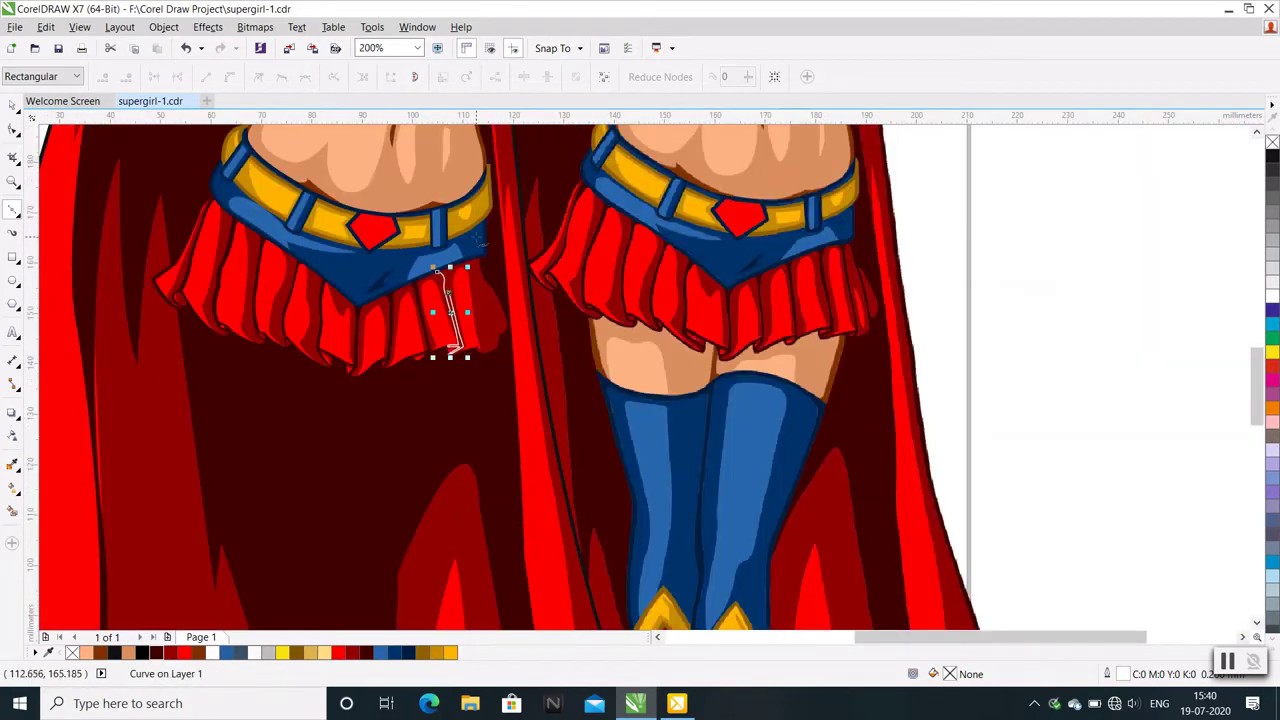
pyautogui.scroll(1, 450, 300)
pyautogui.scroll(1, 400, 380)
pyautogui.click(366, 466)
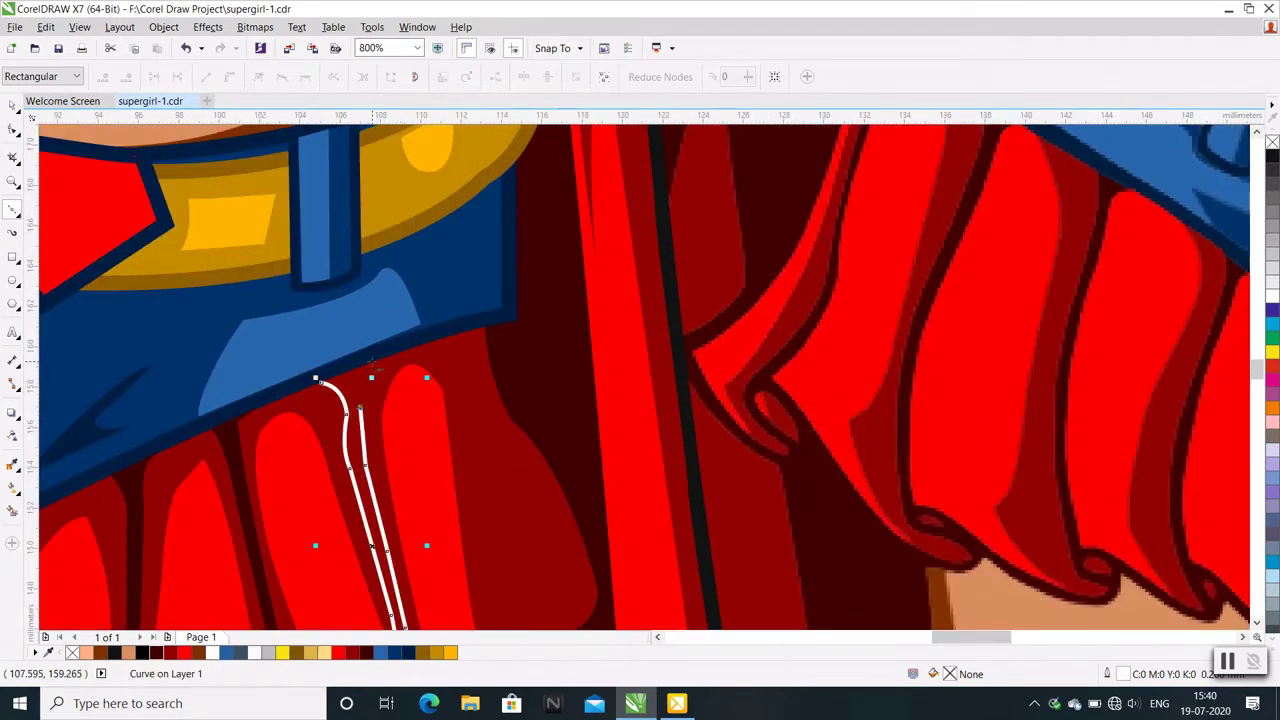
pyautogui.moveTo(372, 358); pyautogui.dragTo(385, 345)
pyautogui.scroll(-1, 398, 403)
pyautogui.rightClick(341, 389)
# Fill the new divider dark maroon (#3F0102) and nudge its left tip node down
pyautogui.press('Escape')
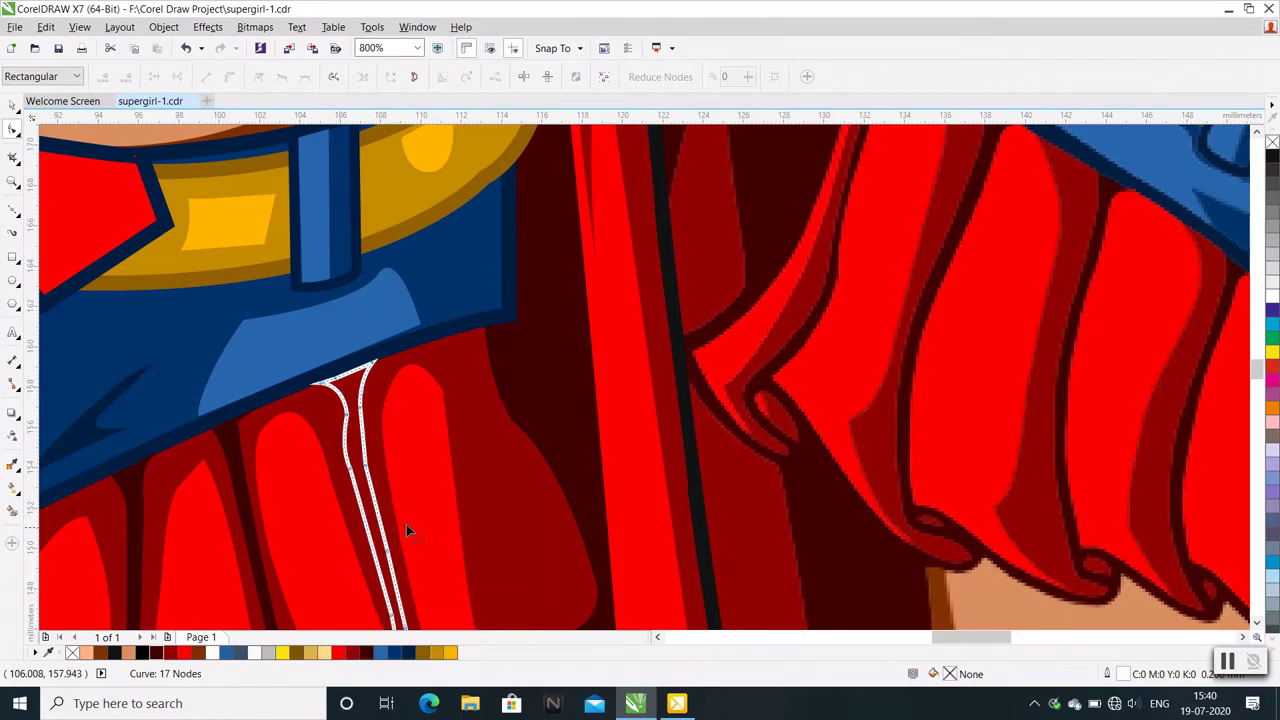
pyautogui.scroll(-1, 380, 470)
pyautogui.scroll(1, 355, 416)
pyautogui.click(157, 652)
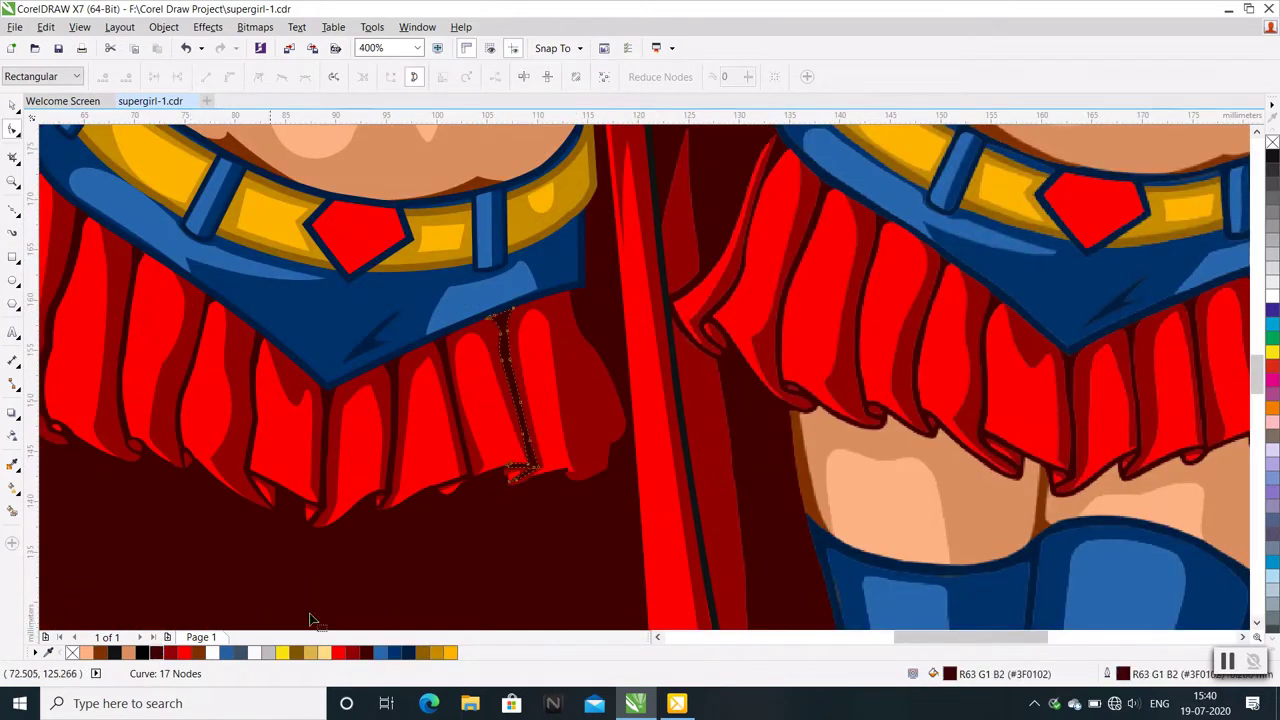
pyautogui.scroll(1, 500, 466)
pyautogui.scroll(2, 471, 423)
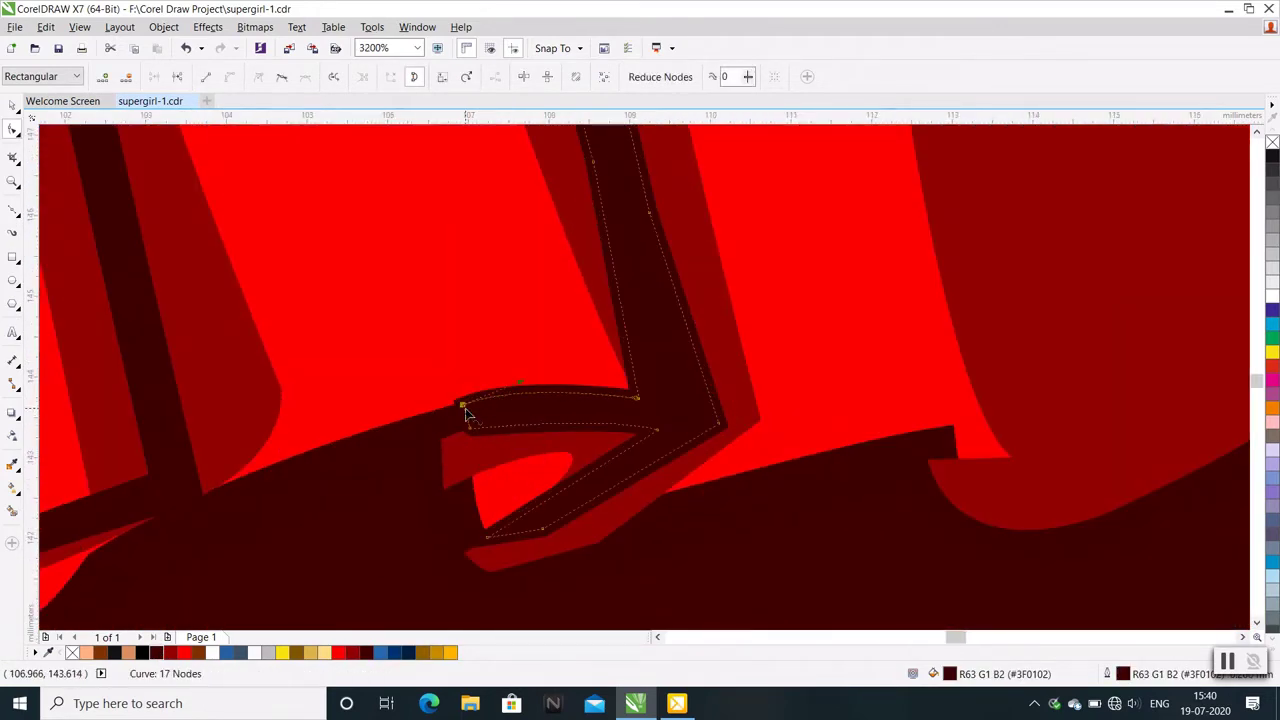
pyautogui.moveTo(463, 406); pyautogui.dragTo(466, 411)
# Reshape the neighbouring red pleat's lower edge and move its tip up to close the sliver
pyautogui.click(570, 548)
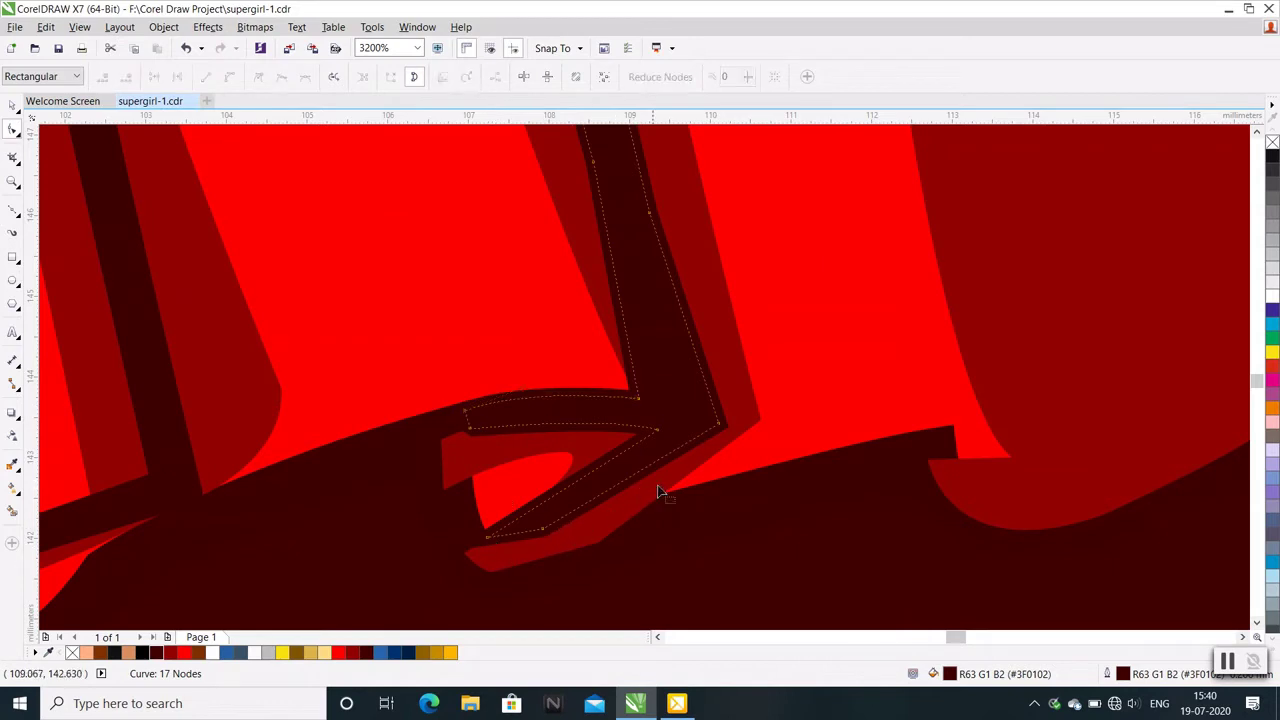
pyautogui.moveTo(492, 575); pyautogui.dragTo(522, 540)
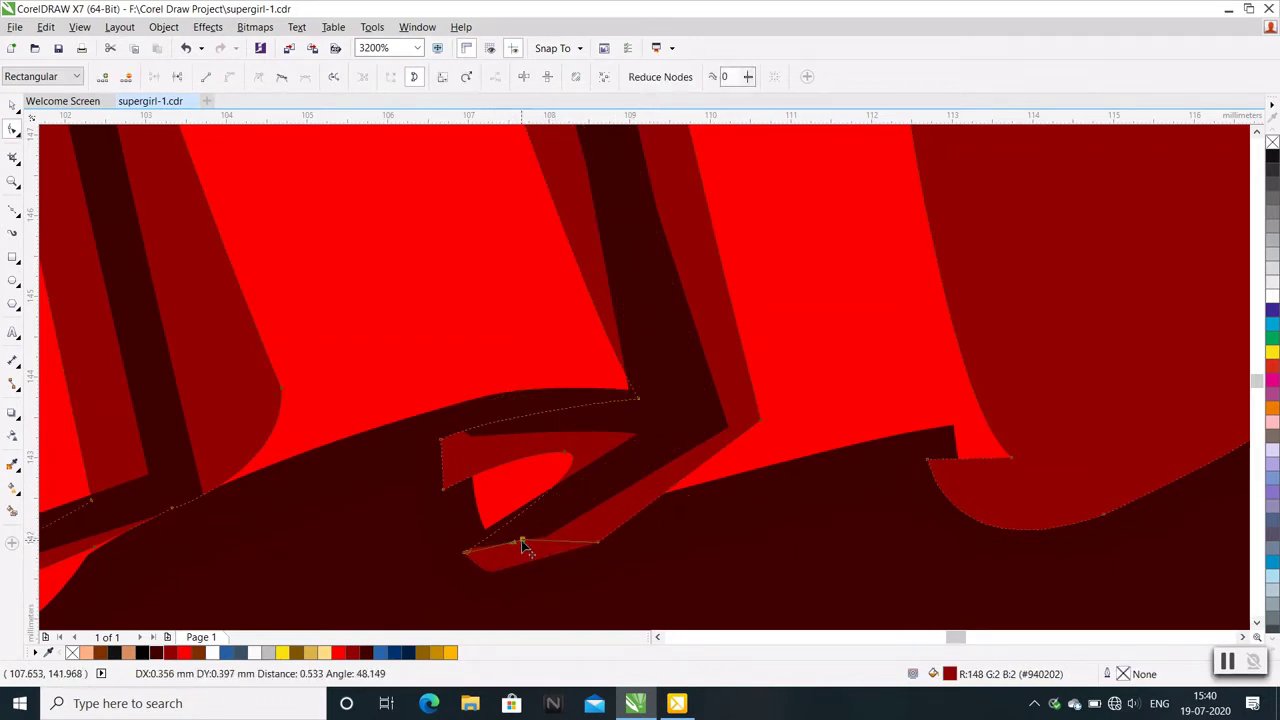
pyautogui.moveTo(610, 535); pyautogui.dragTo(665, 495)
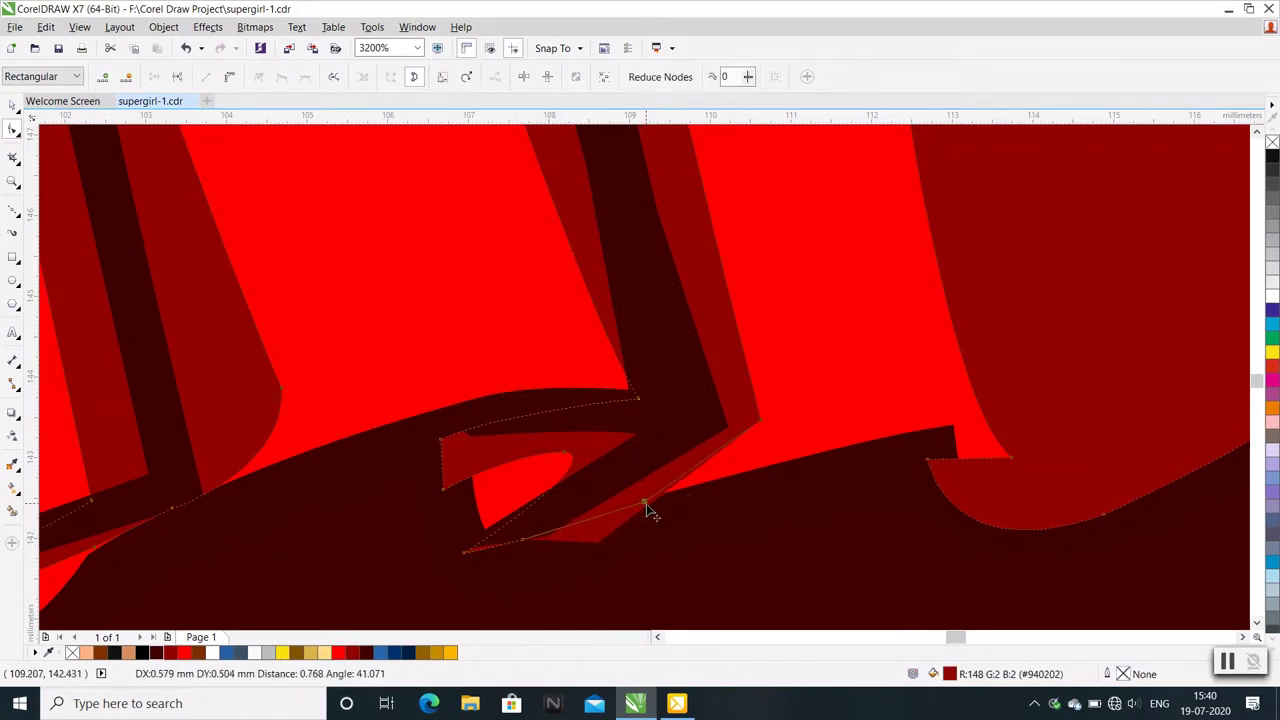
pyautogui.click(496, 549)
pyautogui.scroll(1, 496, 549)
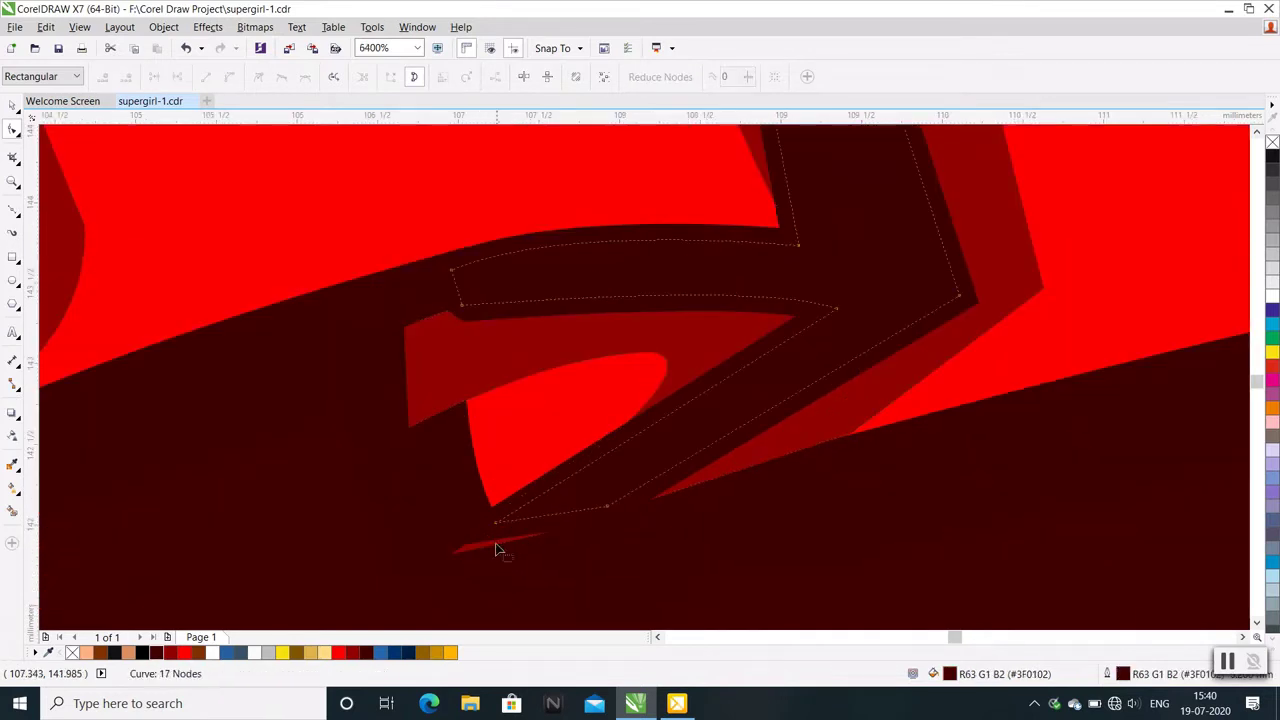
pyautogui.click(483, 548)
pyautogui.moveTo(457, 554); pyautogui.dragTo(486, 530)
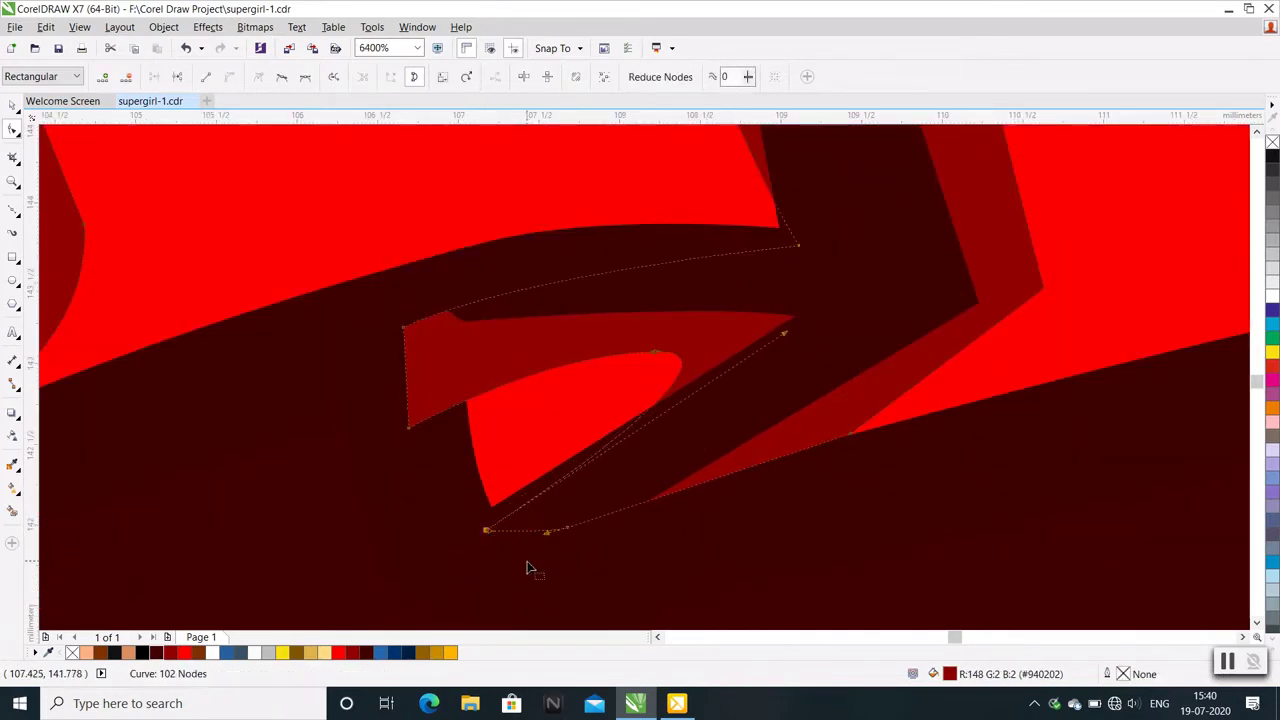
# Nudge the edge nodes right and up, then adjust the divider's top corner and bottom tip
pyautogui.press('Right')
pyautogui.press('Right')
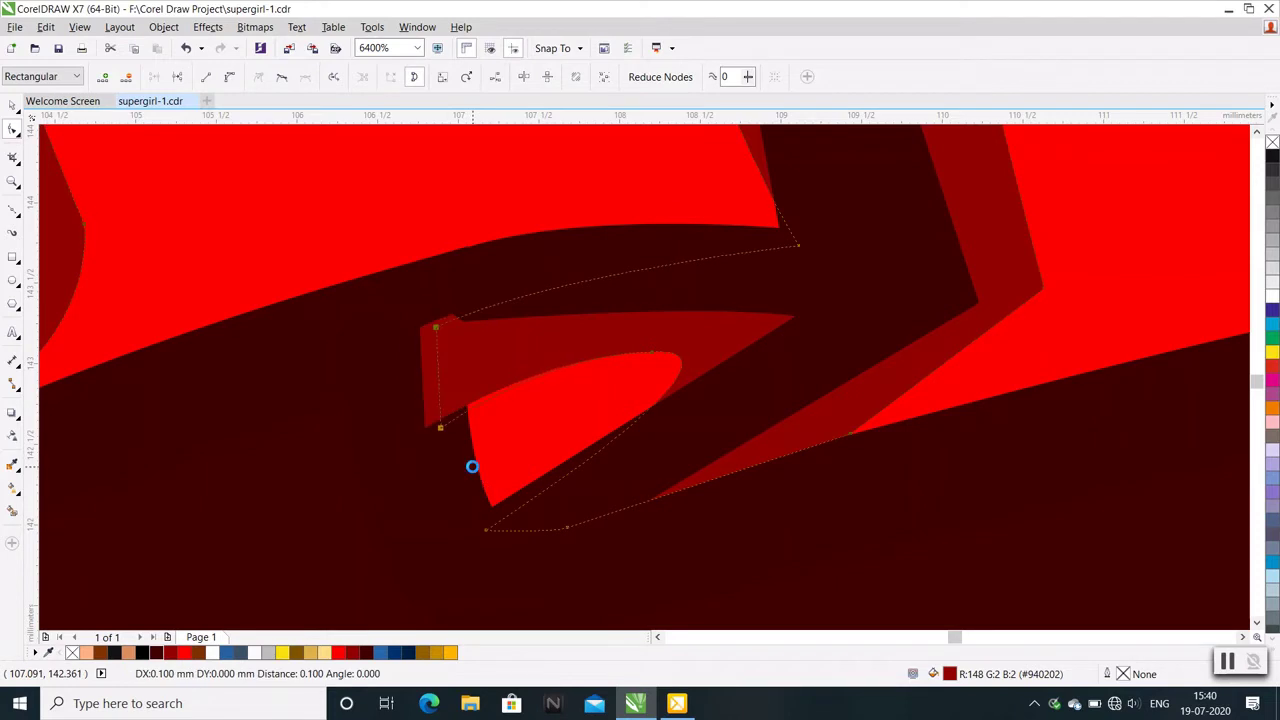
pyautogui.press('Up')
pyautogui.press('Right')
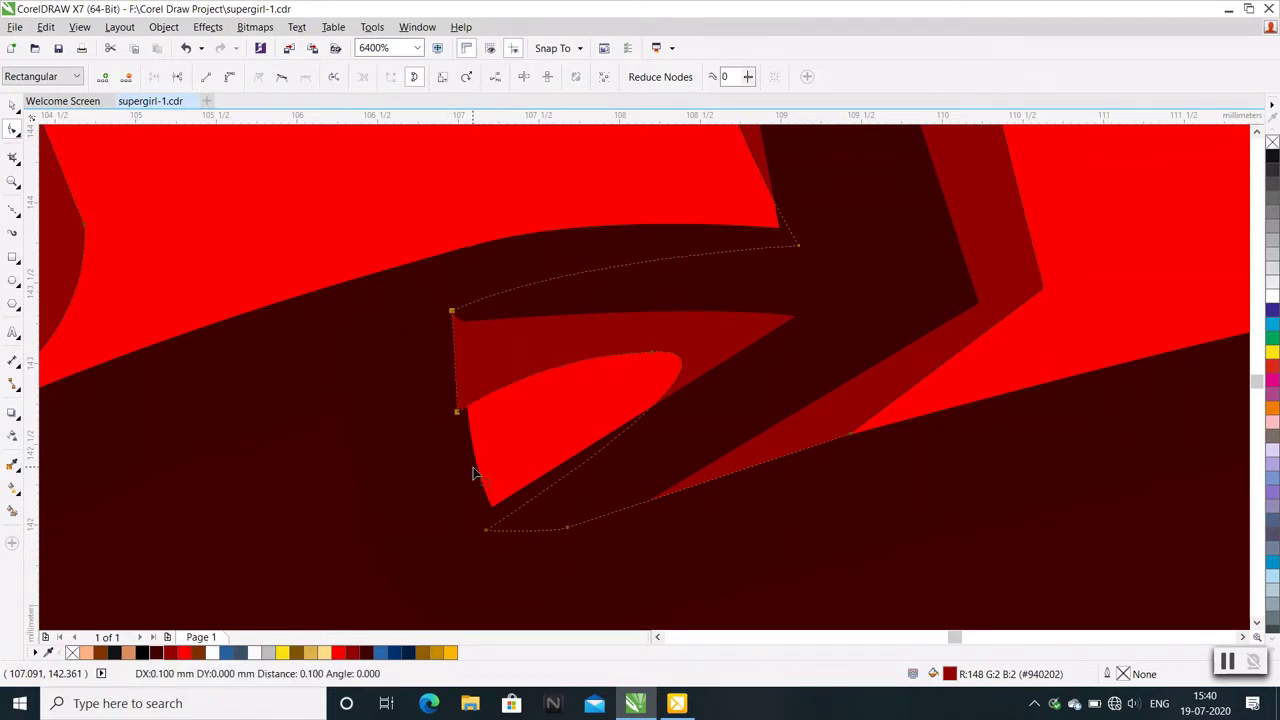
pyautogui.press('Right')
pyautogui.scroll(1, 460, 325)
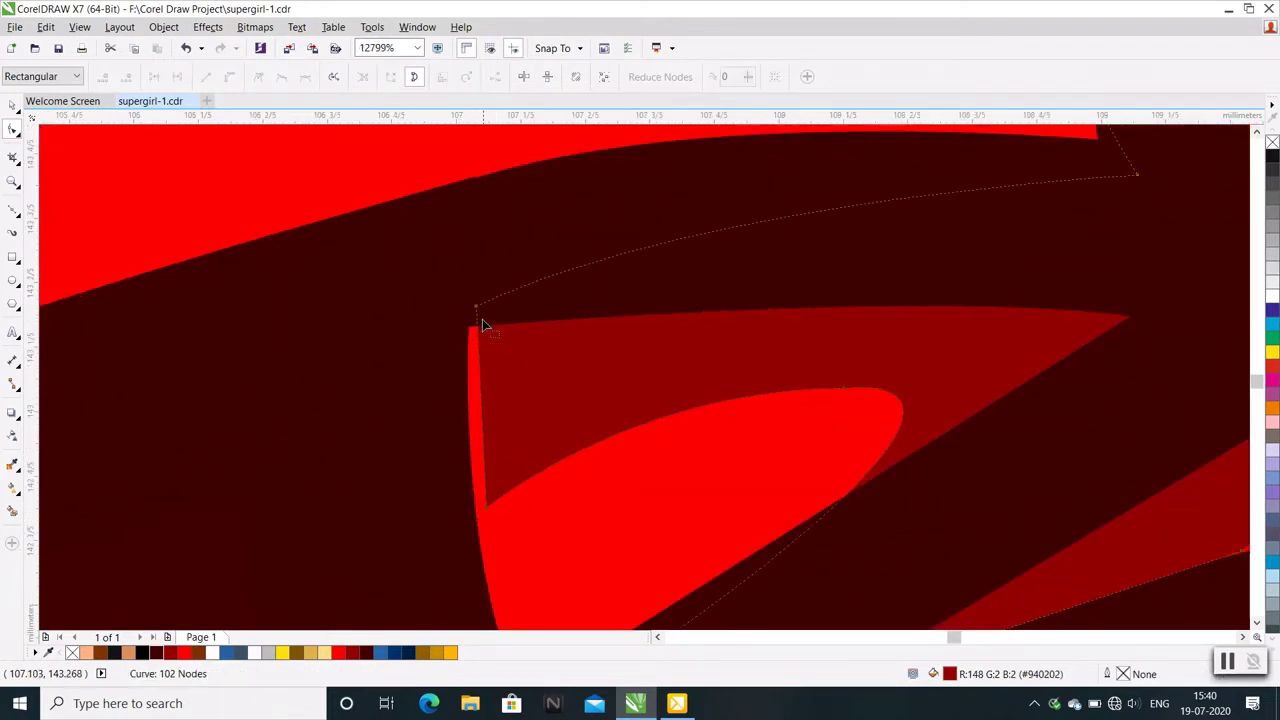
pyautogui.moveTo(475, 305); pyautogui.dragTo(467, 311)
pyautogui.click(487, 507)
pyautogui.moveTo(487, 506); pyautogui.dragTo(476, 507)
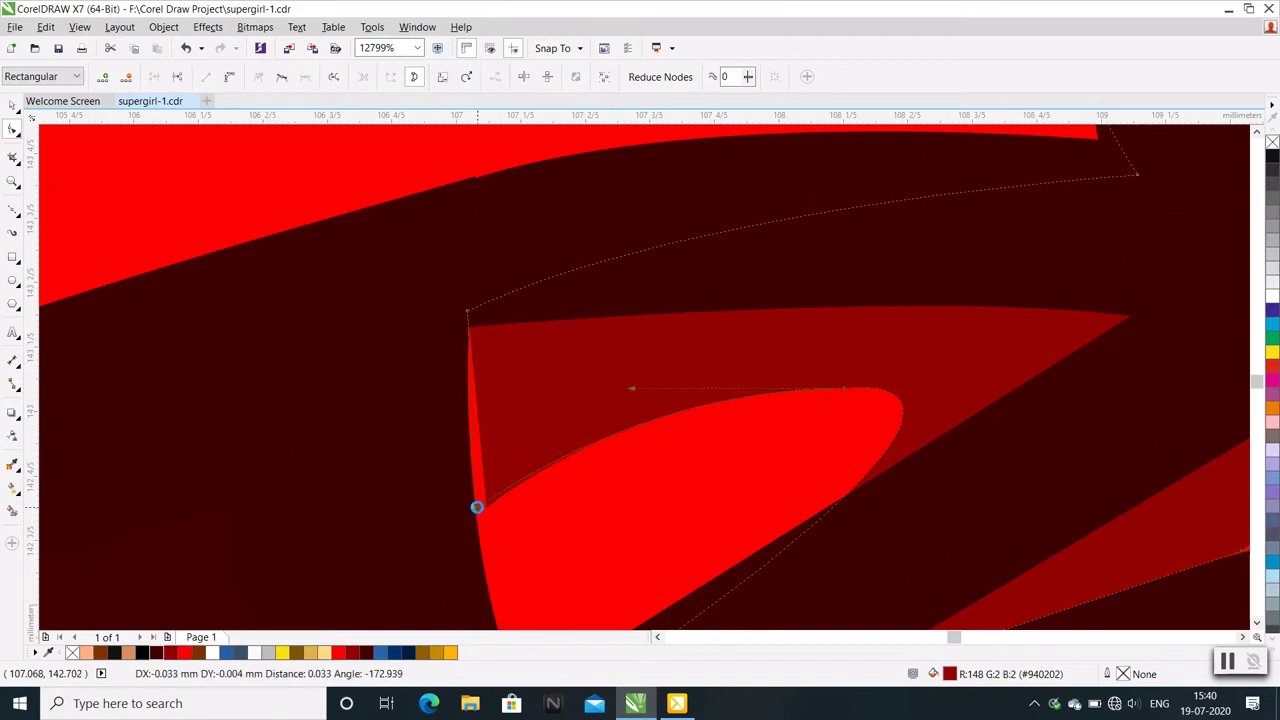
# Convert the divider's left edge to a curve and bend its upper and lower portions smoothly
pyautogui.click(471, 427)
pyautogui.click(229, 77)
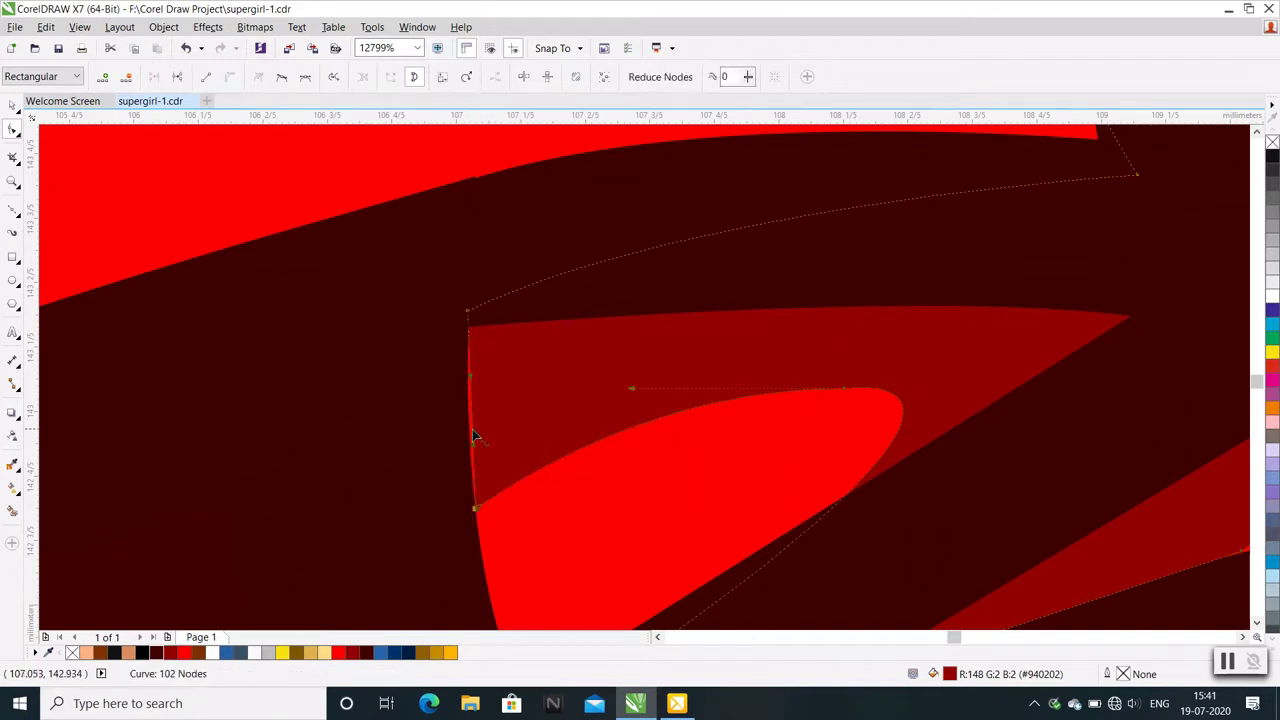
pyautogui.moveTo(472, 429); pyautogui.dragTo(464, 431)
pyautogui.scroll(-1, 401, 410)
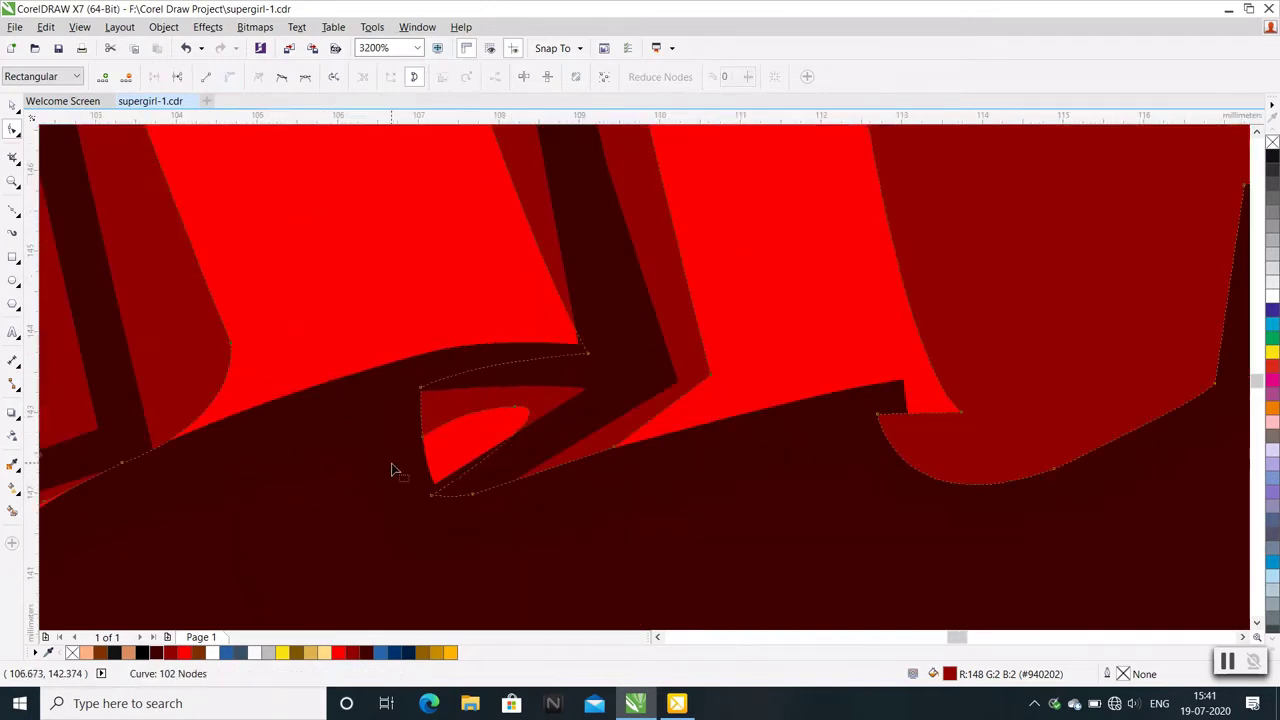
pyautogui.scroll(-1, 391, 466)
pyautogui.scroll(-1, 391, 462)
pyautogui.scroll(-1, 391, 460)
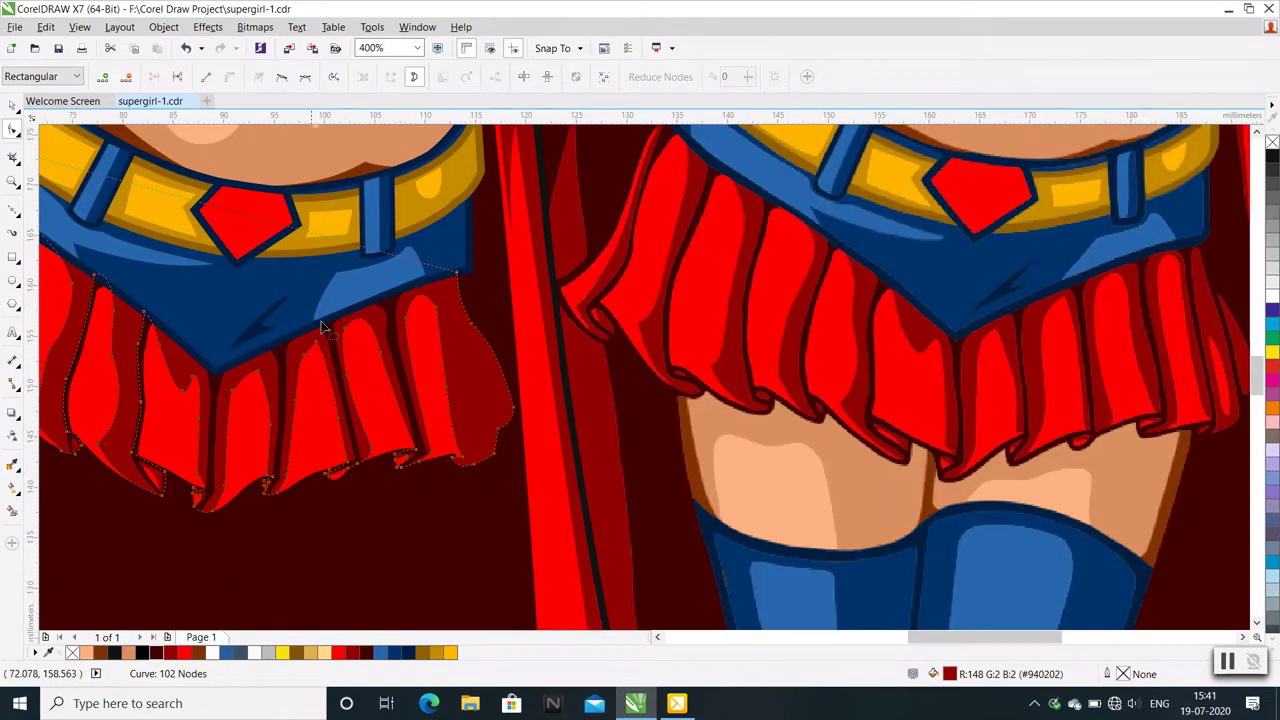
pyautogui.click(395, 355)
pyautogui.scroll(2, 397, 368)
pyautogui.click(435, 413)
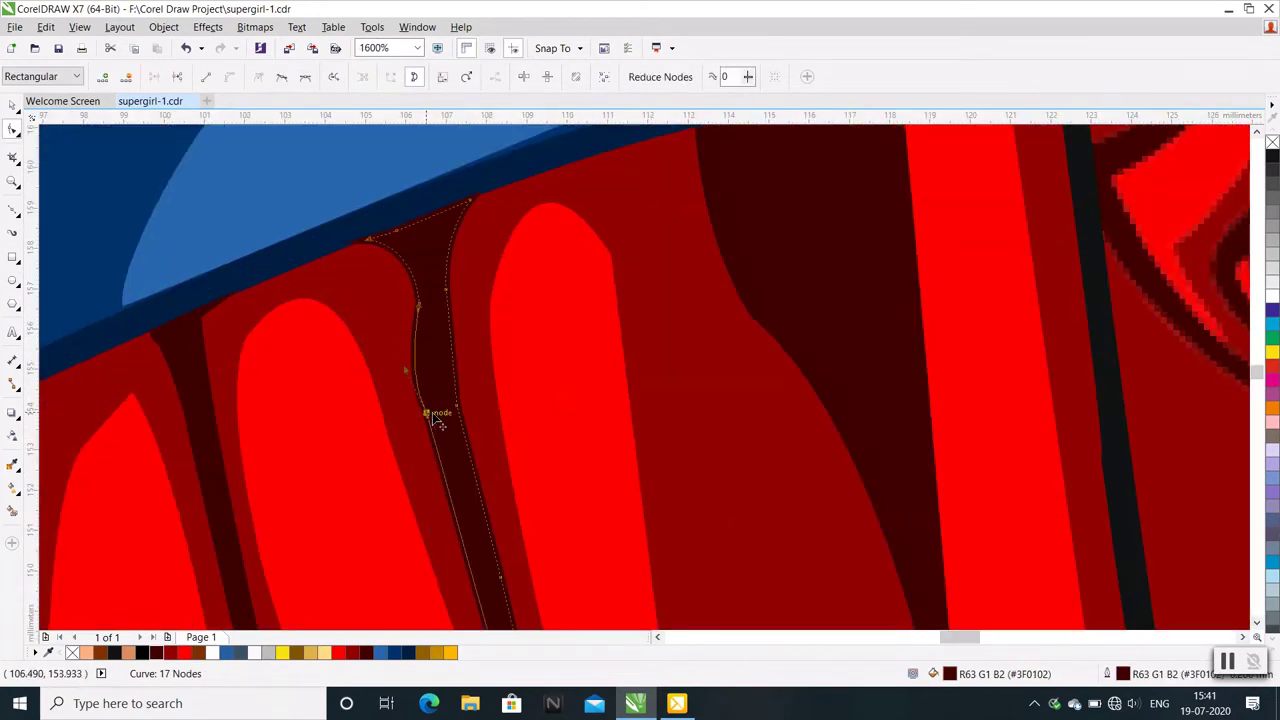
pyautogui.moveTo(428, 306); pyautogui.dragTo(433, 311)
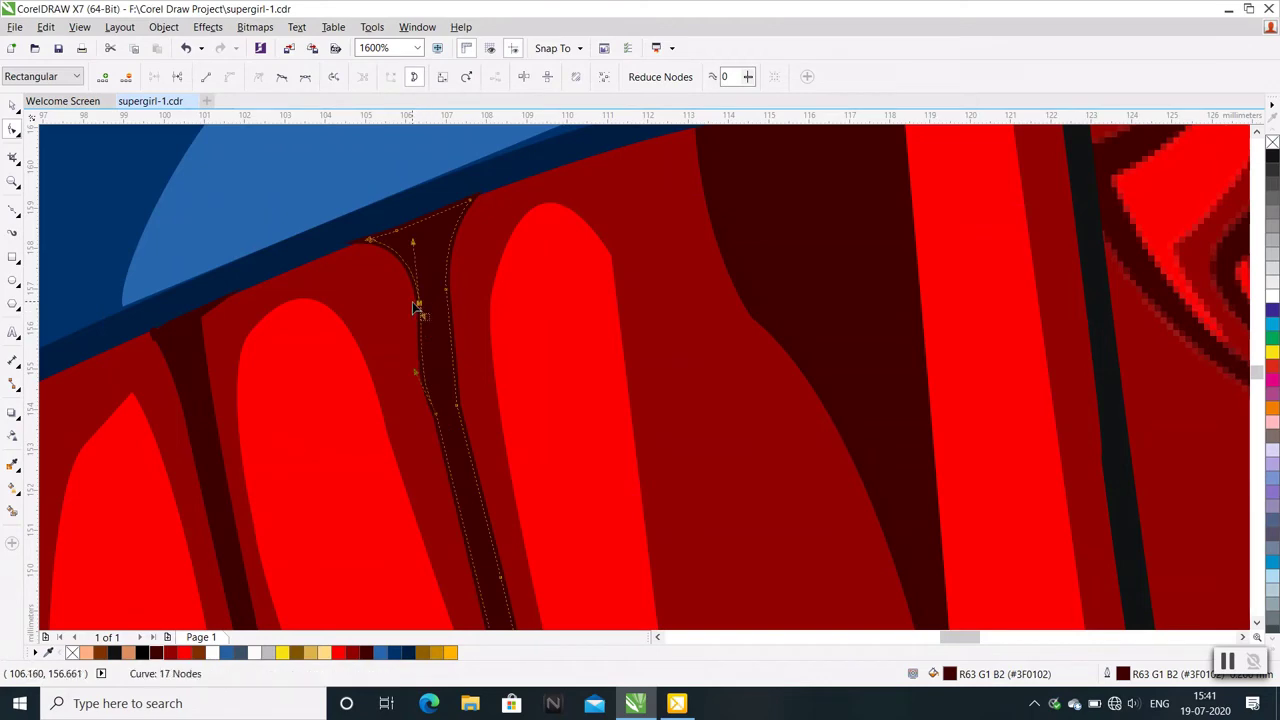
pyautogui.scroll(-1, 414, 355)
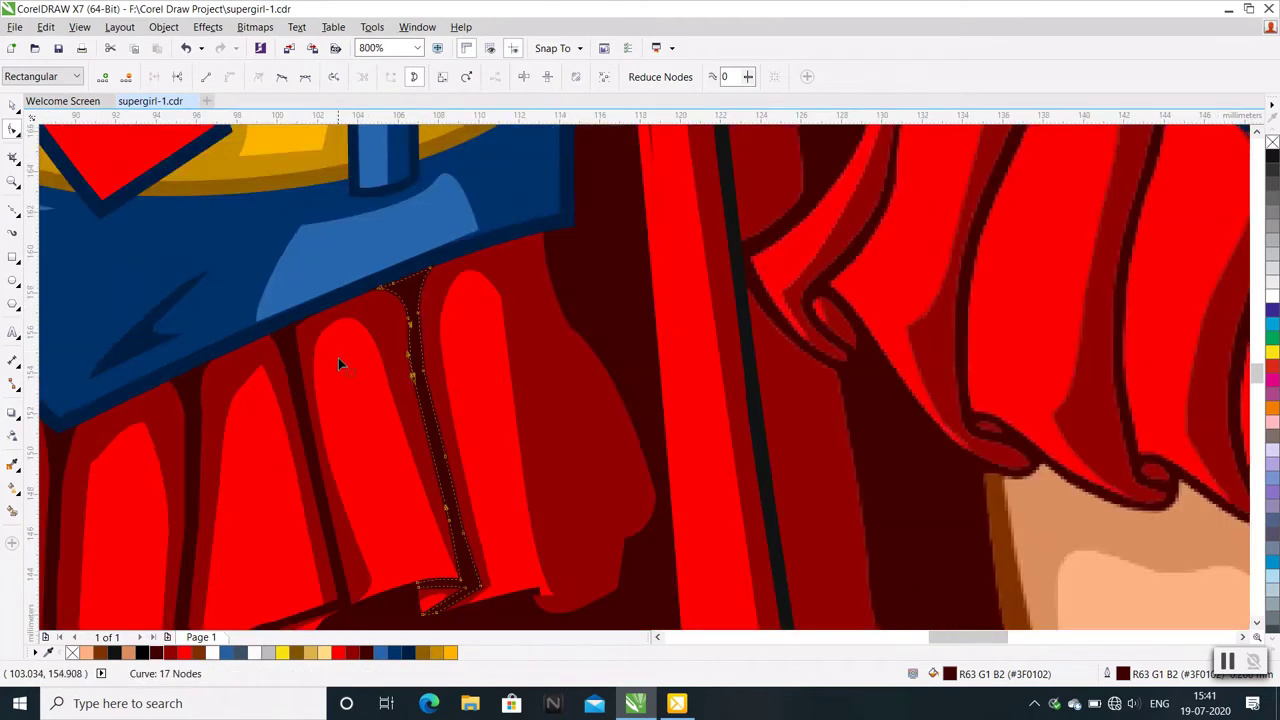
pyautogui.scroll(-1, 338, 357)
# Trace the band's first edge with Bezier nodes from under the waistband down the pleat to the hem
pyautogui.click(13, 212)
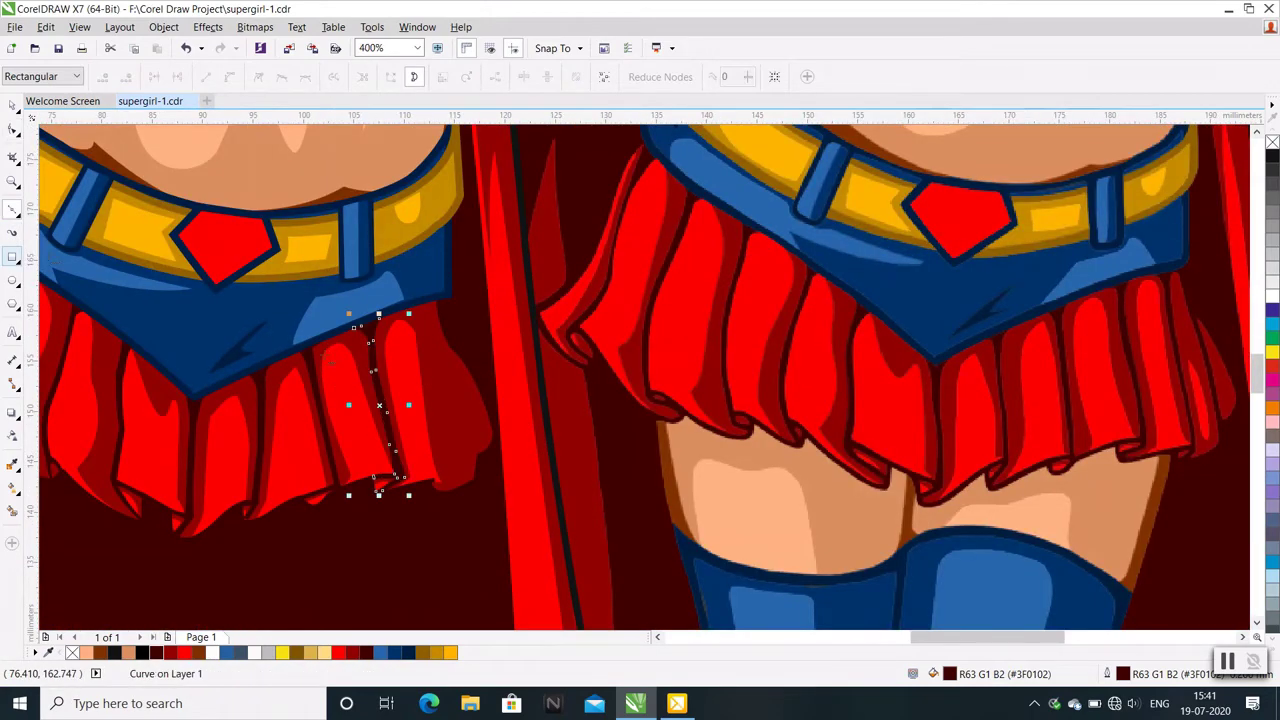
pyautogui.scroll(1, 427, 350)
pyautogui.scroll(1, 414, 303)
pyautogui.click(418, 236)
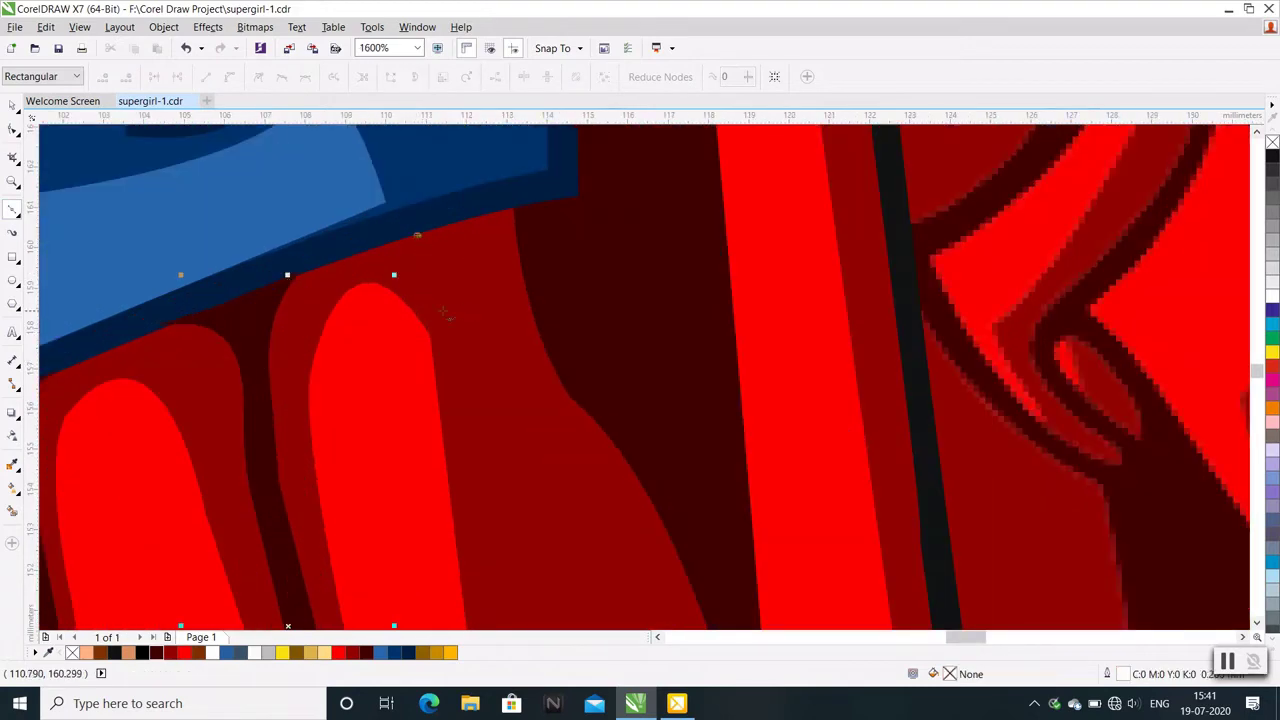
pyautogui.moveTo(461, 313); pyautogui.dragTo(465, 366)
pyautogui.press('space')
pyautogui.scroll(-2, 449, 300)
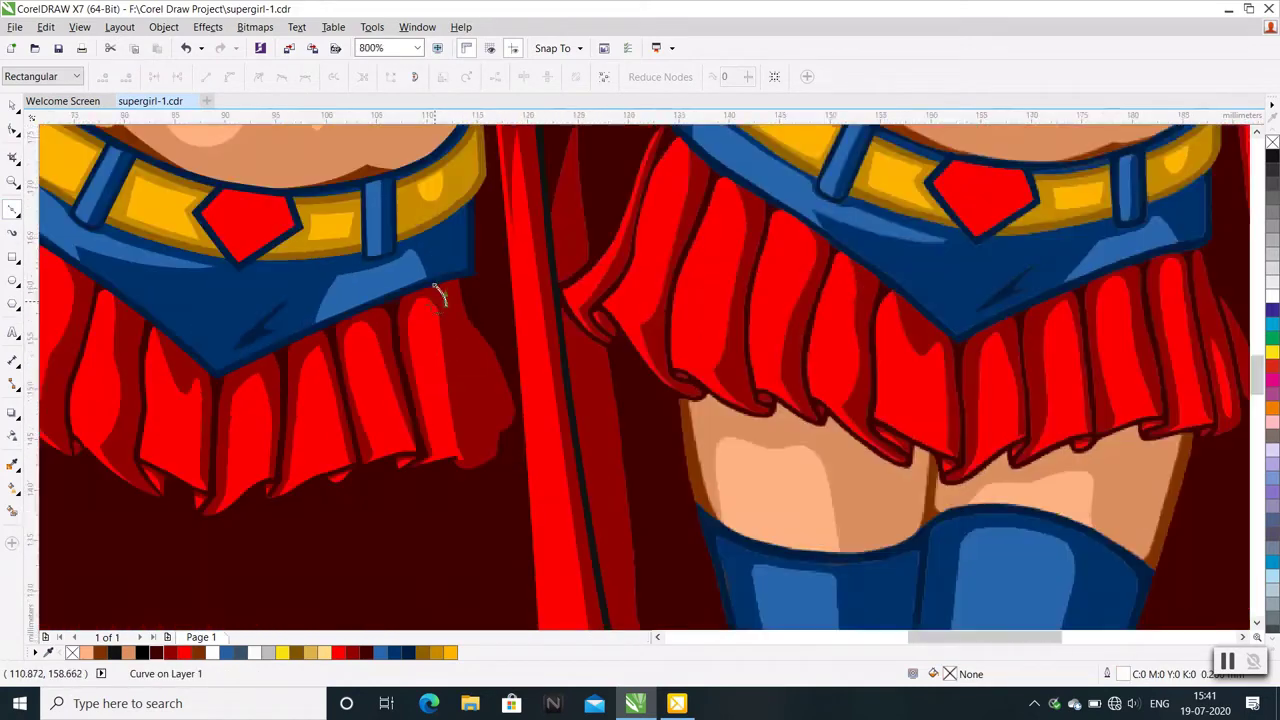
pyautogui.scroll(1, 460, 345)
pyautogui.scroll(-1, 460, 345)
pyautogui.click(468, 366)
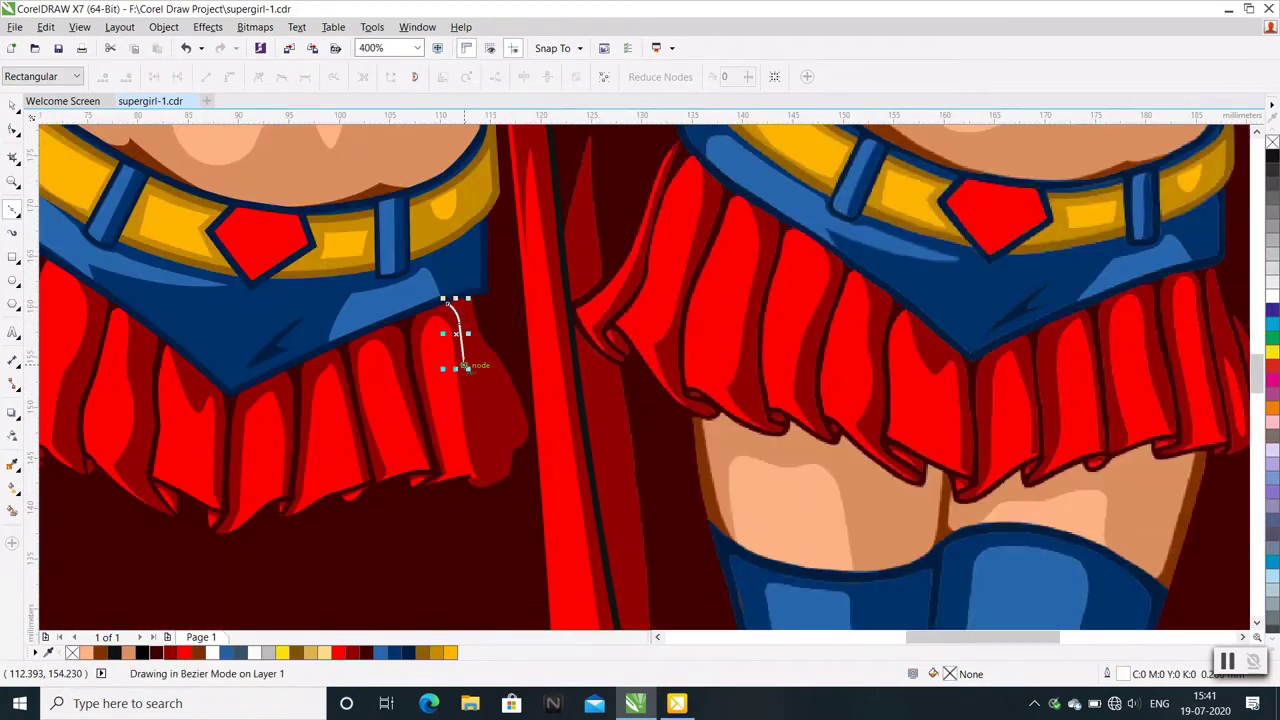
pyautogui.click(474, 432)
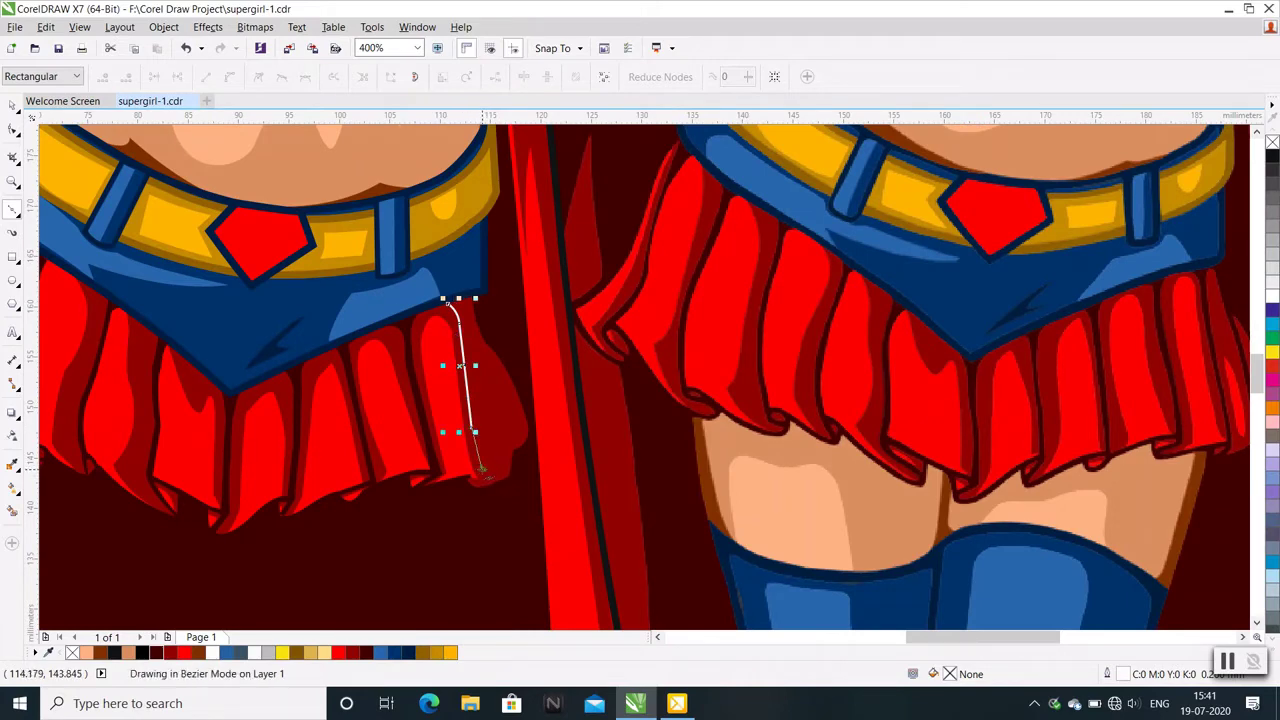
pyautogui.click(481, 474)
pyautogui.press('space')
# Zigzag across the hem, then curve the return edge back up to the start node
pyautogui.scroll(2, 481, 474)
pyautogui.click(449, 468)
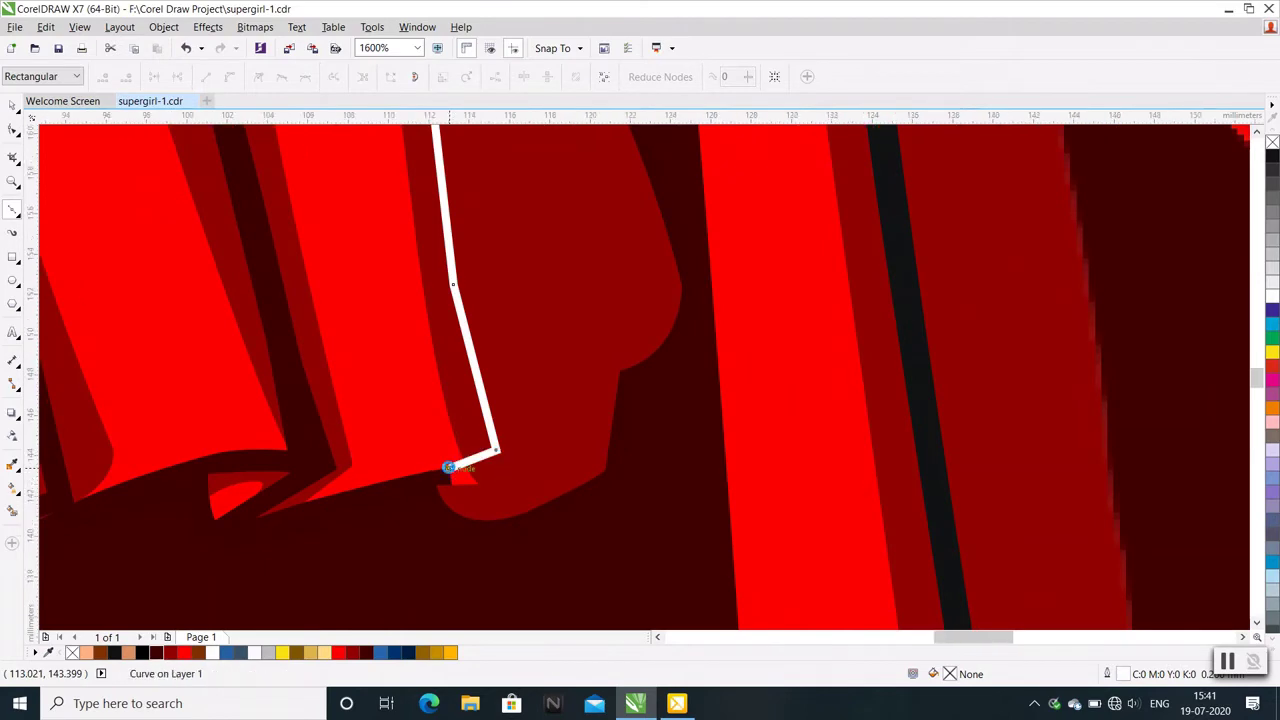
pyautogui.scroll(-1, 449, 468)
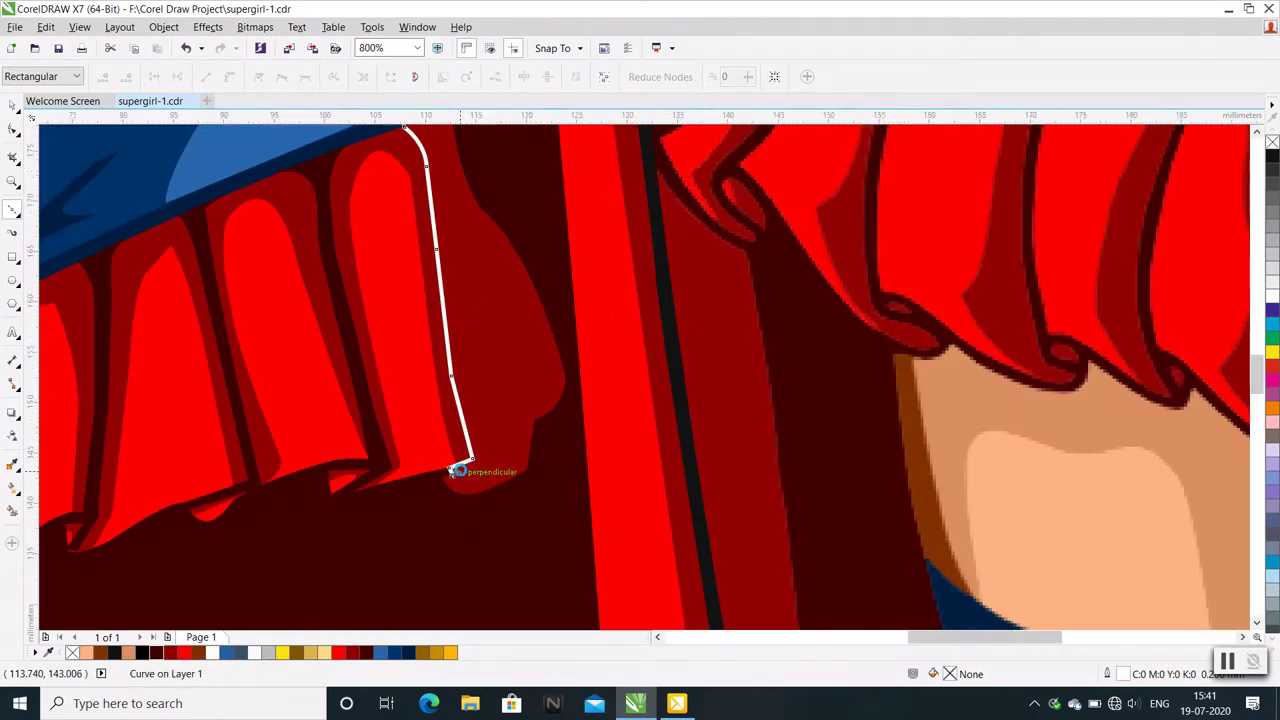
pyautogui.scroll(-1, 458, 474)
pyautogui.scroll(1, 462, 482)
pyautogui.scroll(1, 462, 482)
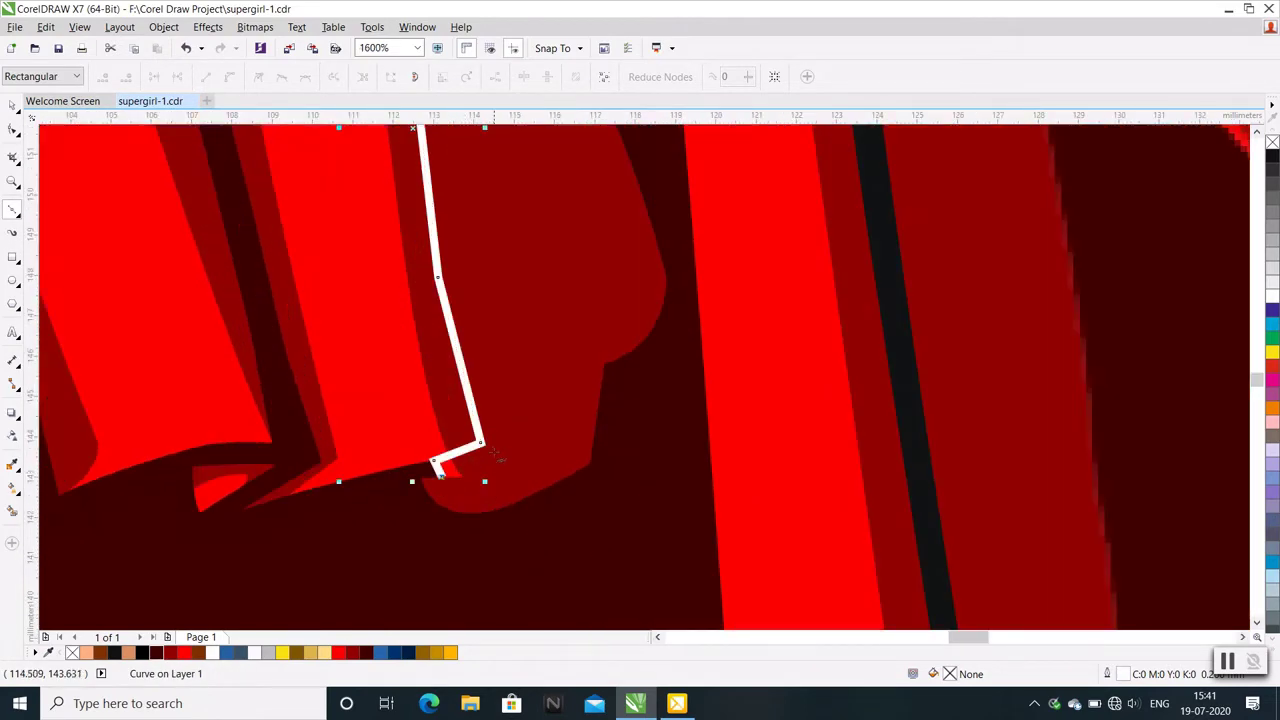
pyautogui.click(490, 455)
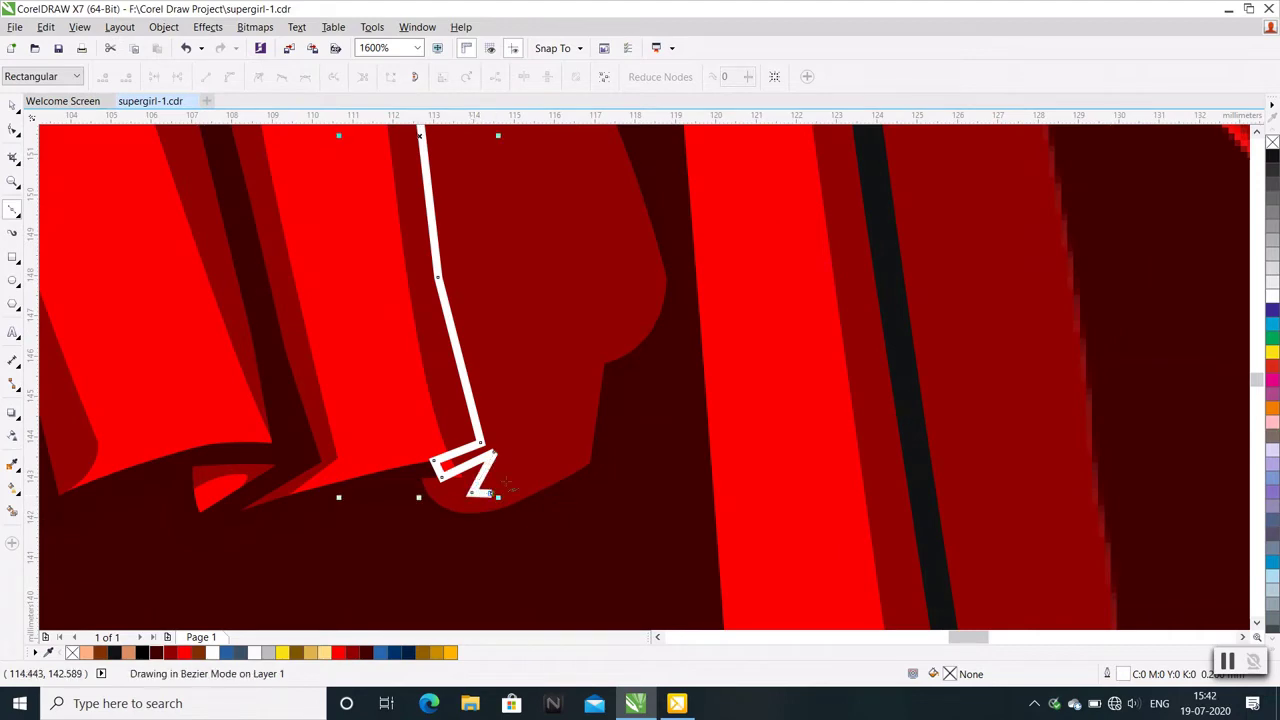
pyautogui.click(511, 440)
pyautogui.scroll(-1, 465, 490)
pyautogui.scroll(-1, 465, 490)
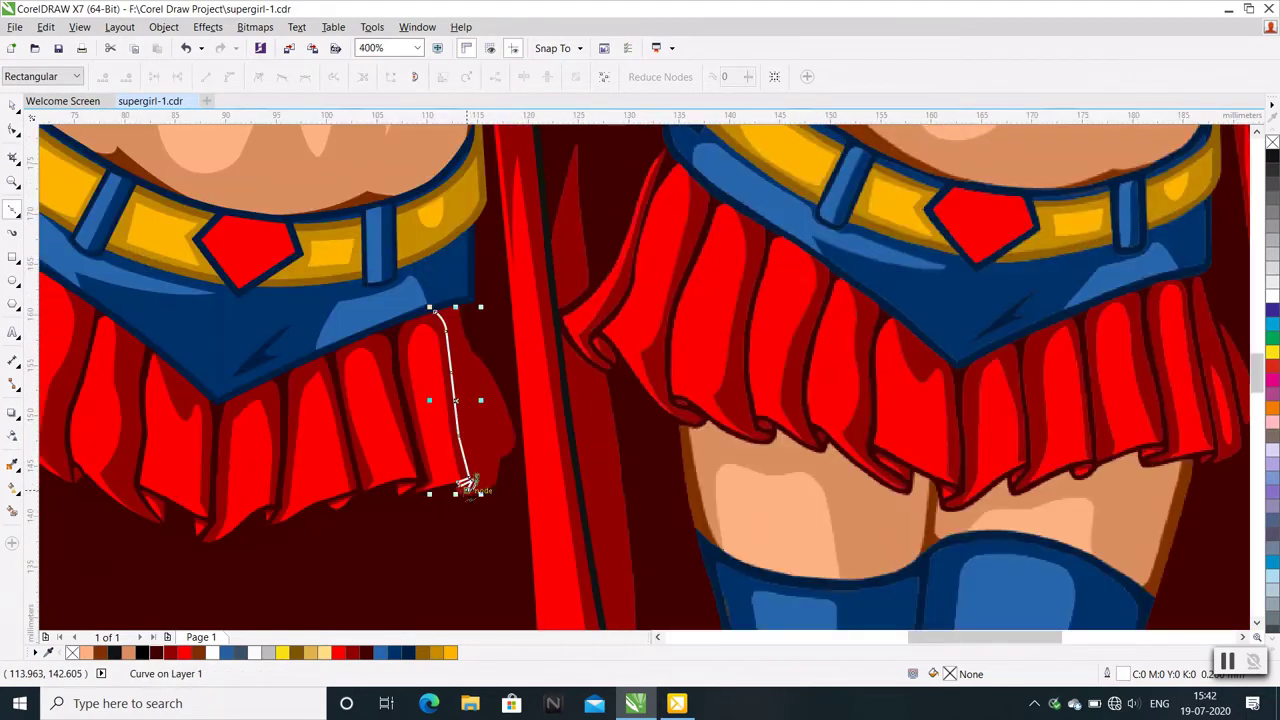
pyautogui.click(460, 370)
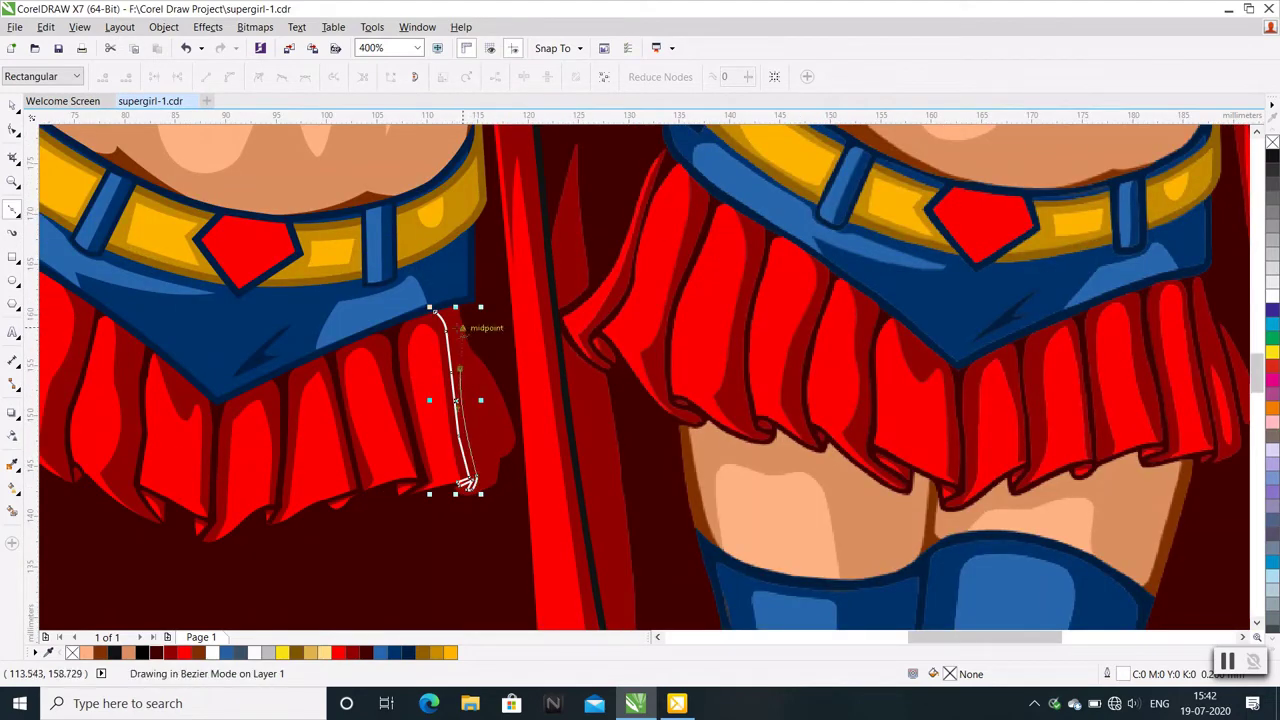
pyautogui.moveTo(460, 370); pyautogui.dragTo(455, 334)
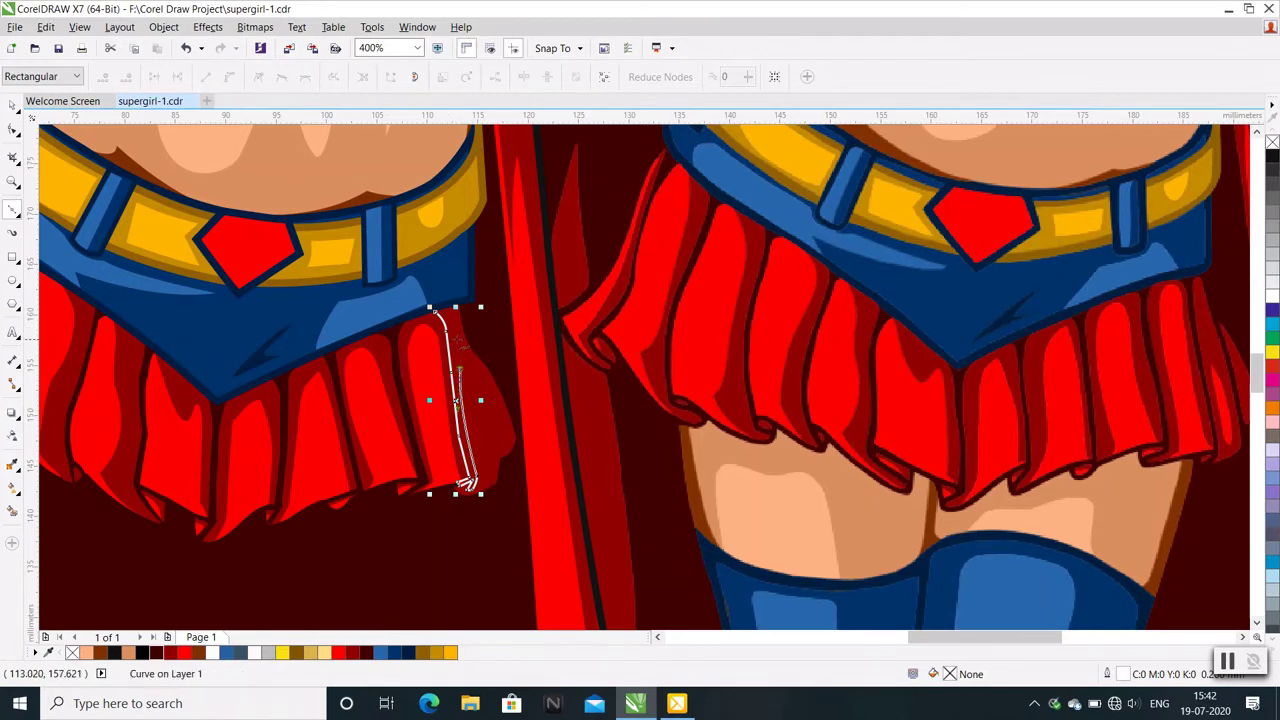
pyautogui.scroll(1, 457, 337)
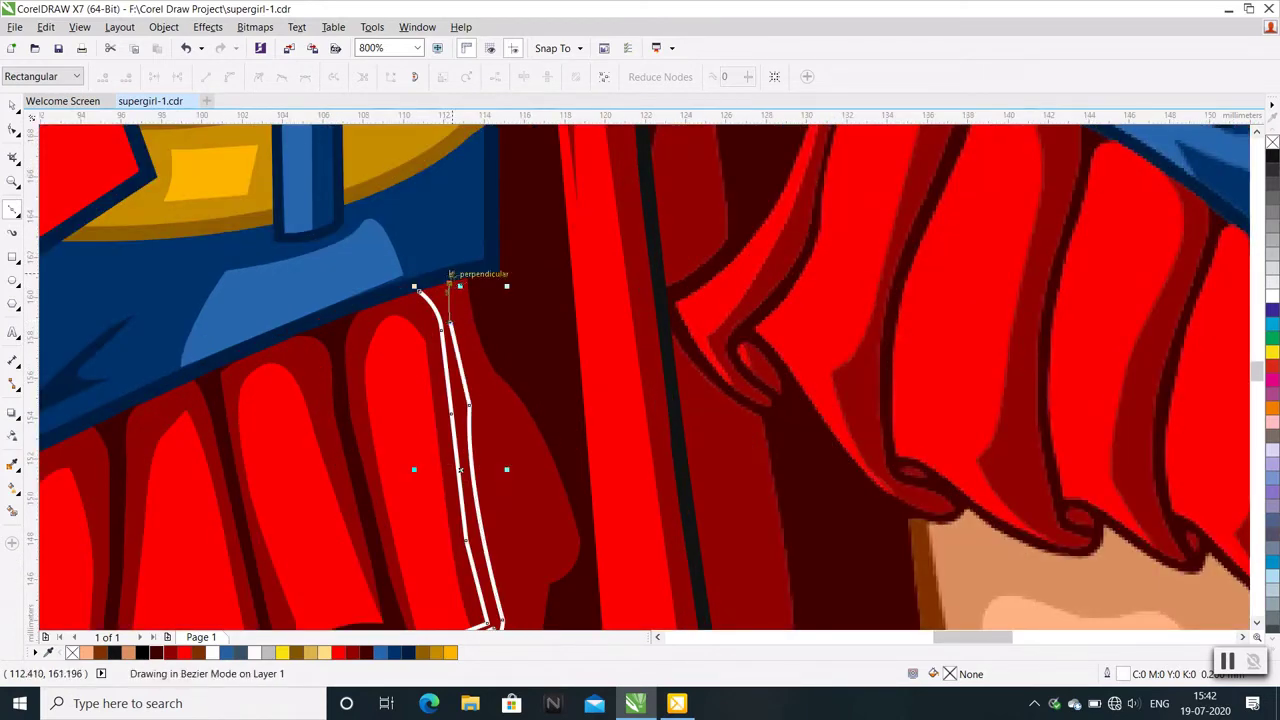
pyautogui.click(453, 279)
# Close the band curve and fill it dark maroon (#3F0102)
pyautogui.click(12, 128)
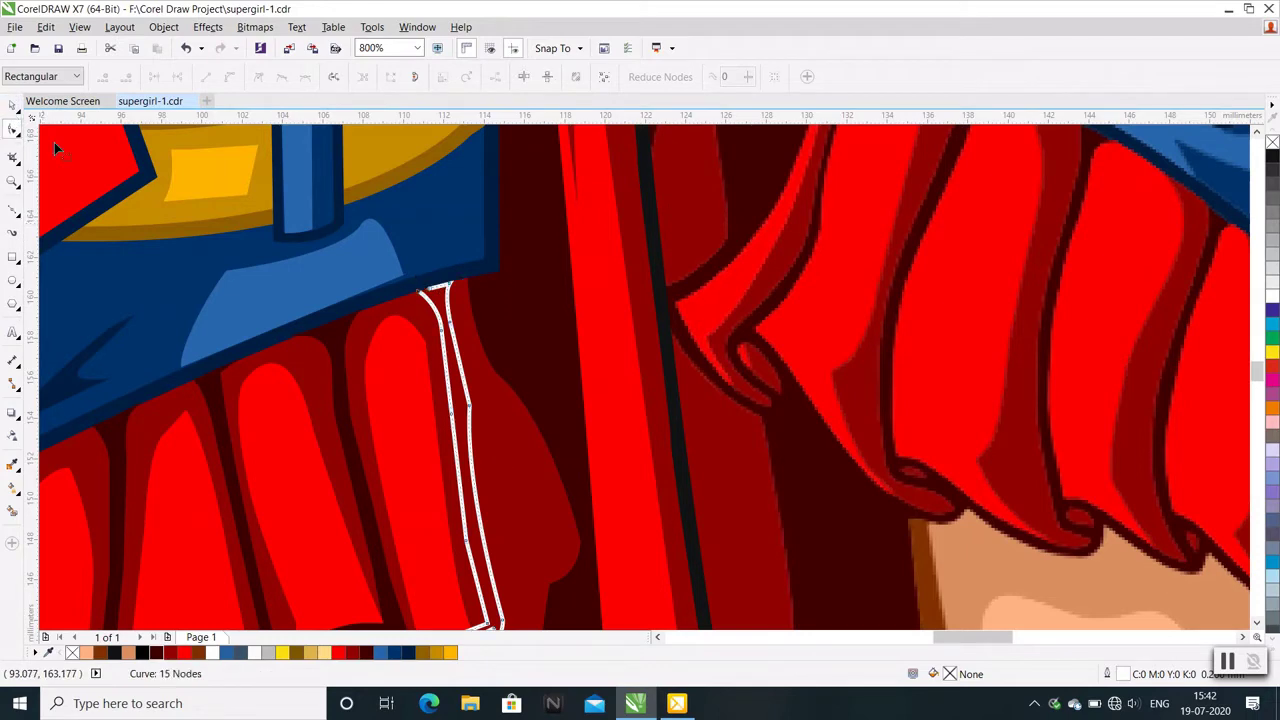
pyautogui.rightClick(443, 300)
pyautogui.click(497, 440)
pyautogui.click(156, 652)
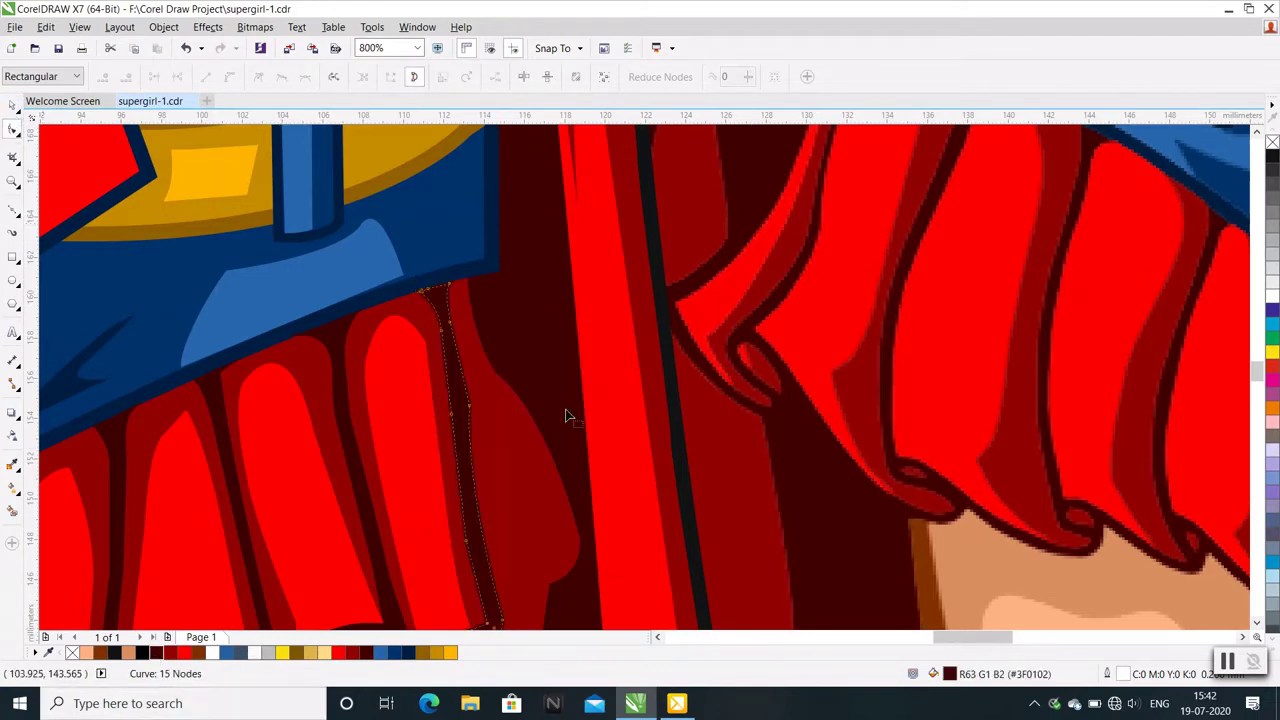
pyautogui.scroll(-1, 546, 515)
pyautogui.scroll(2, 546, 515)
pyautogui.scroll(1, 551, 508)
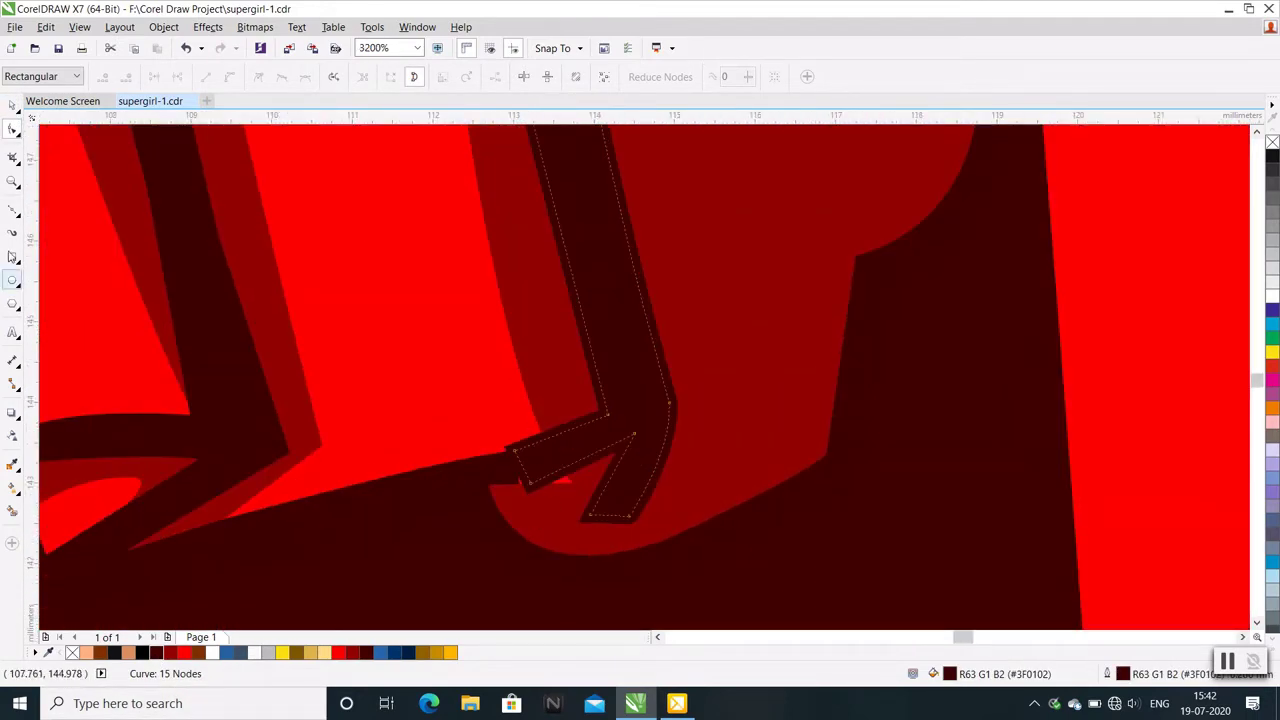
# Reshape the #940202 skirt piece's lower-edge nodes and handles to curve around the band's foot
pyautogui.moveTo(518, 458); pyautogui.dragTo(518, 458)
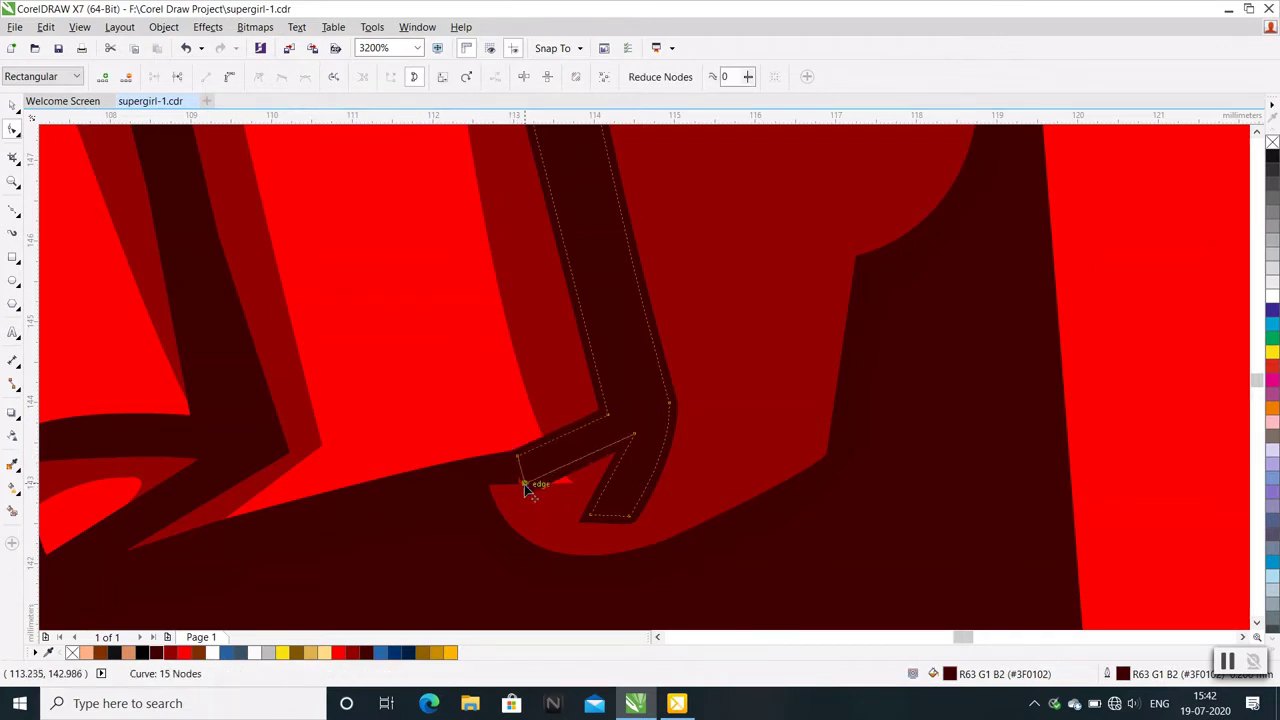
pyautogui.click(548, 516)
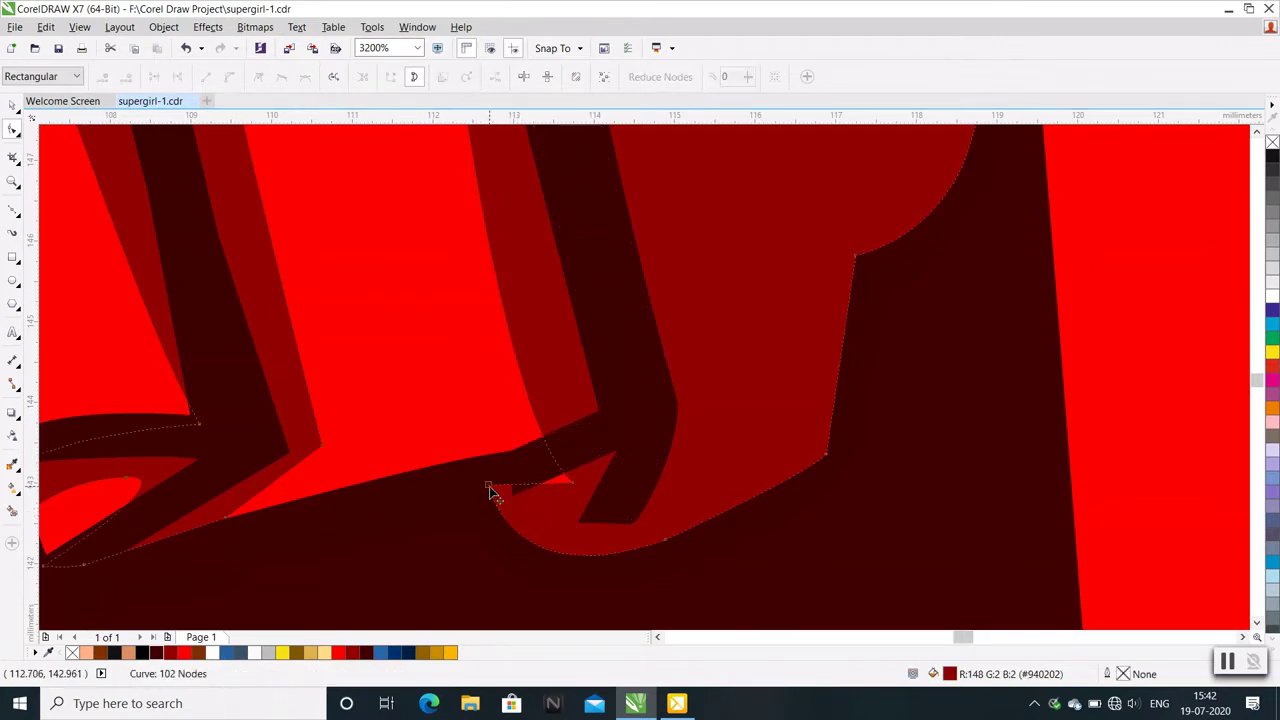
pyautogui.moveTo(490, 490); pyautogui.dragTo(514, 486)
pyautogui.click(566, 571)
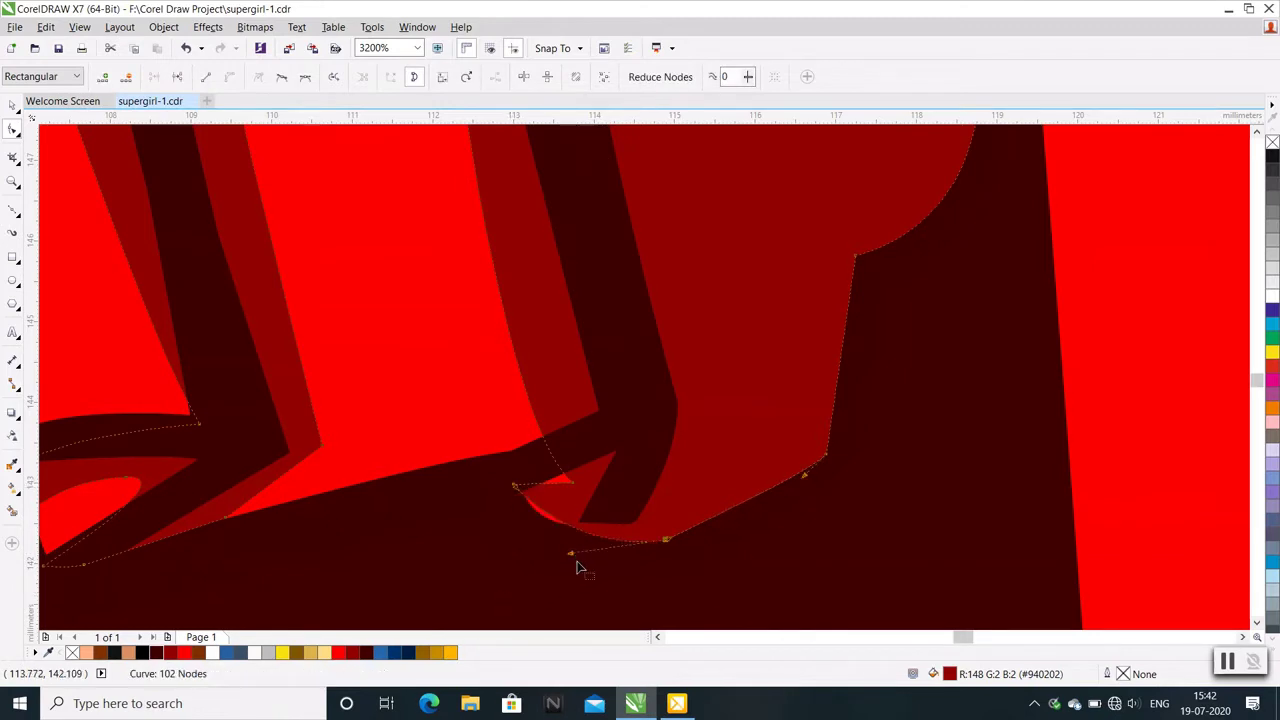
pyautogui.moveTo(666, 540); pyautogui.dragTo(664, 522)
pyautogui.moveTo(570, 553); pyautogui.dragTo(538, 552)
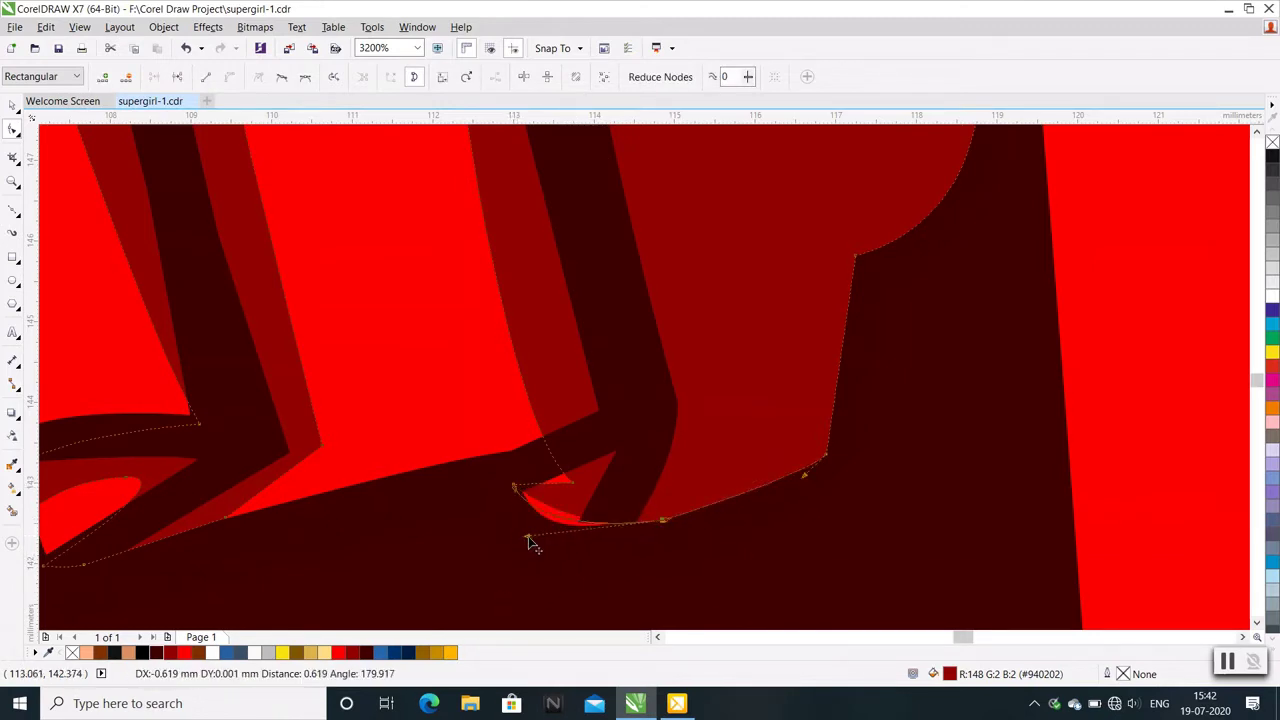
pyautogui.moveTo(663, 522); pyautogui.dragTo(664, 506)
pyautogui.moveTo(808, 484)
pyautogui.mouseDown()
pyautogui.moveTo(814, 437)
pyautogui.moveTo(805, 446)
pyautogui.mouseUp()
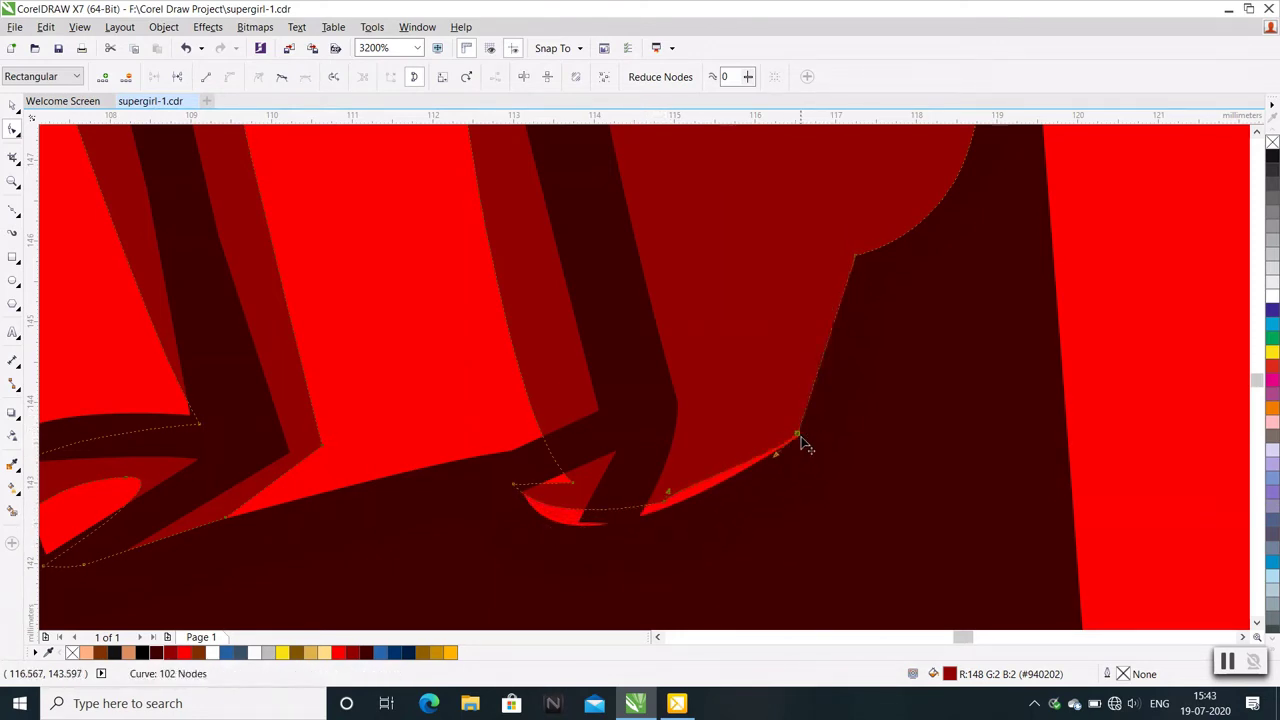
pyautogui.moveTo(852, 259); pyautogui.dragTo(832, 230)
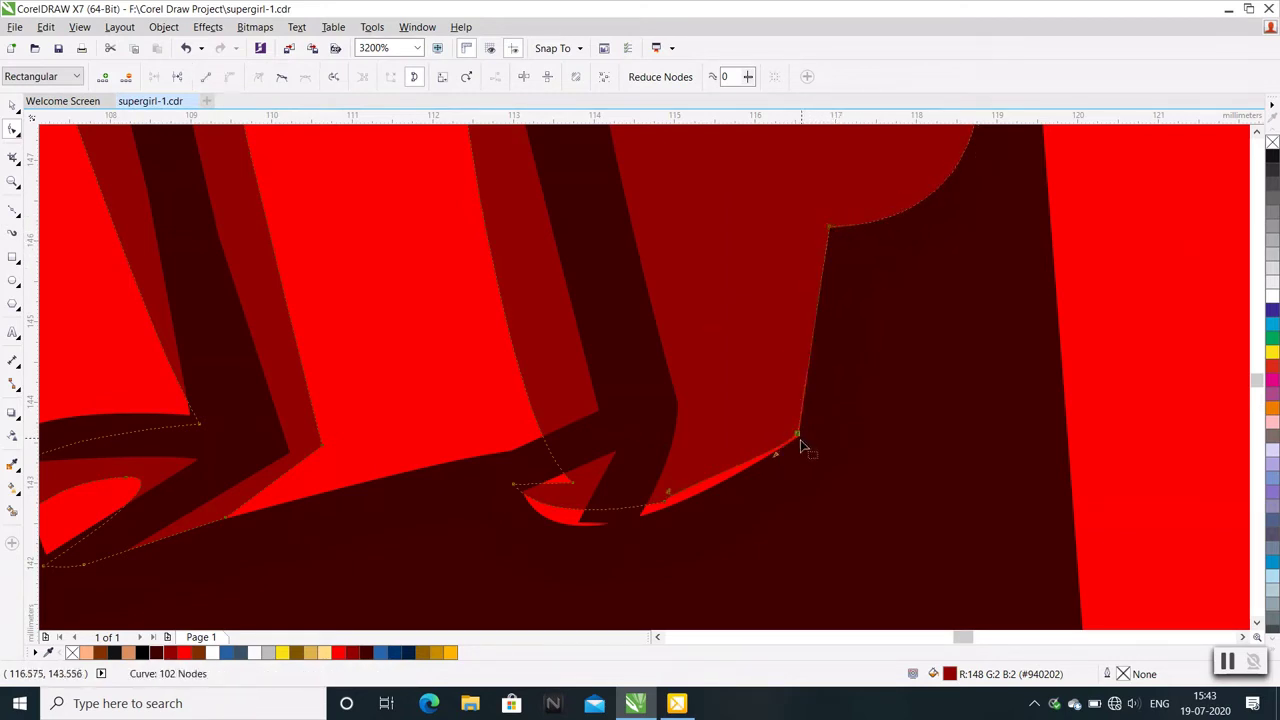
pyautogui.moveTo(774, 451)
pyautogui.mouseDown()
pyautogui.moveTo(754, 491)
pyautogui.moveTo(643, 520)
pyautogui.moveTo(654, 514)
pyautogui.mouseUp()
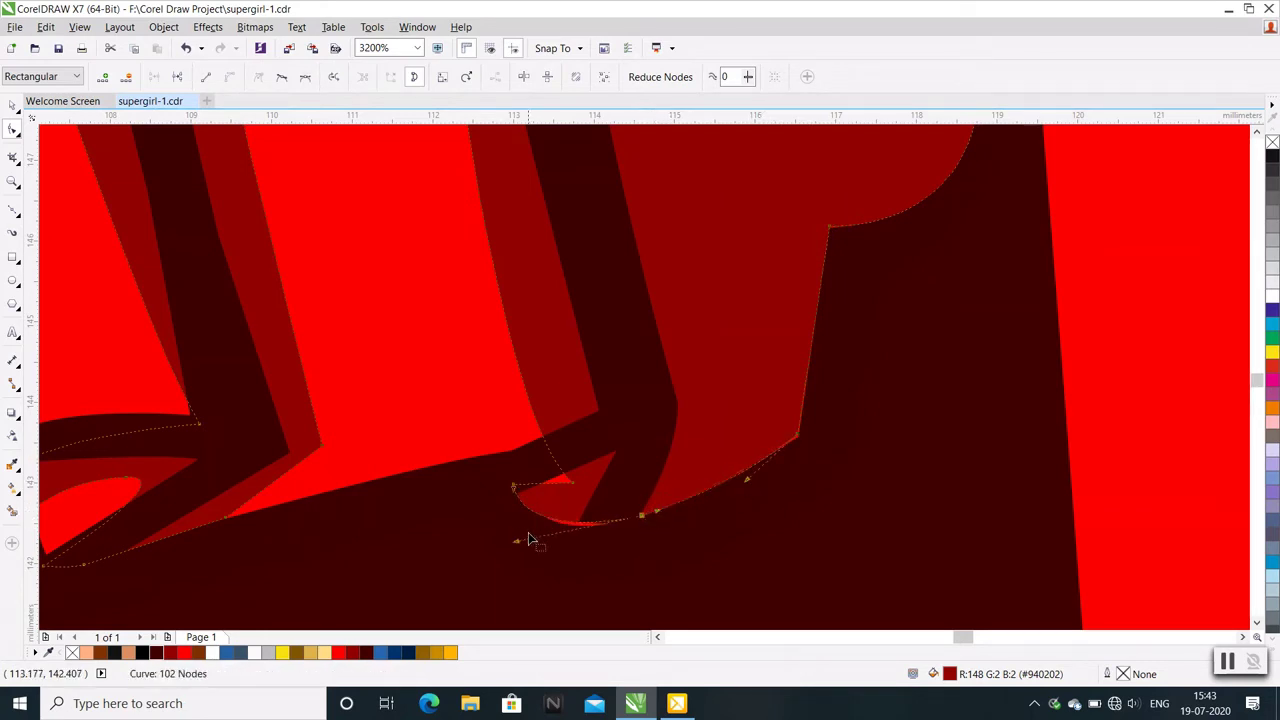
# Reselect the band and the red skirt piece to check the reshaped edge's fit
pyautogui.click(597, 527)
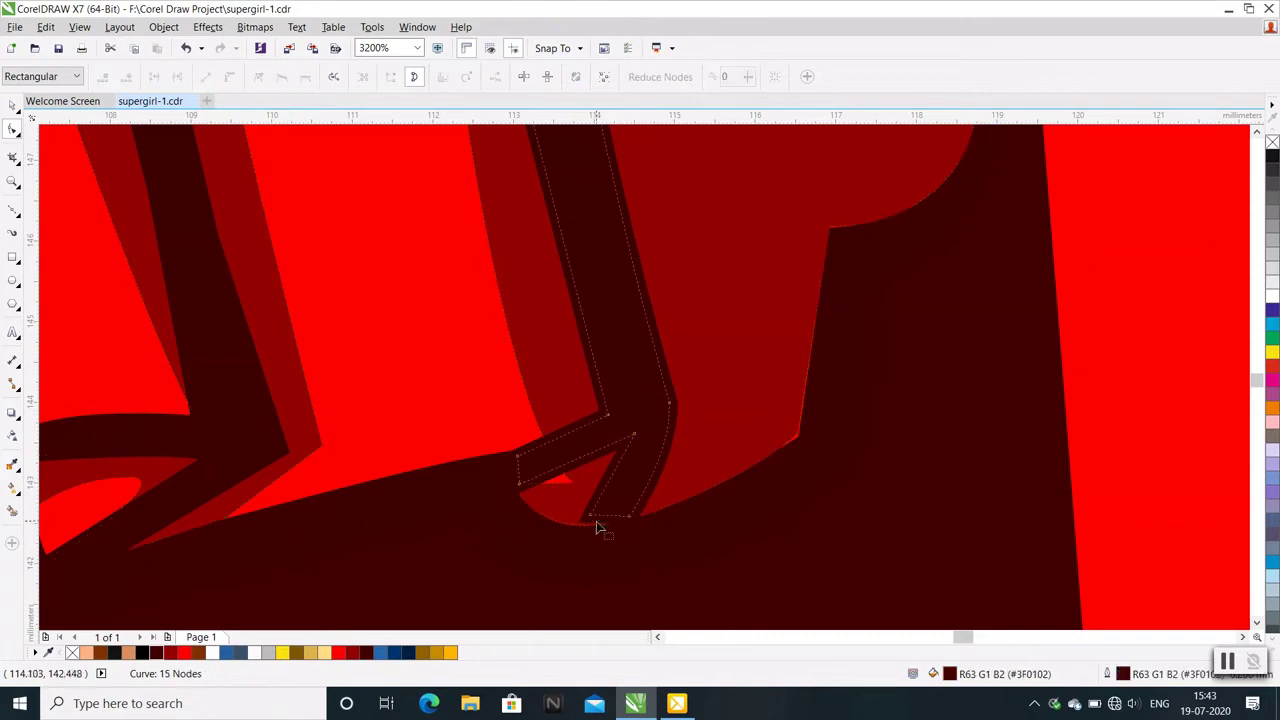
pyautogui.click(800, 440)
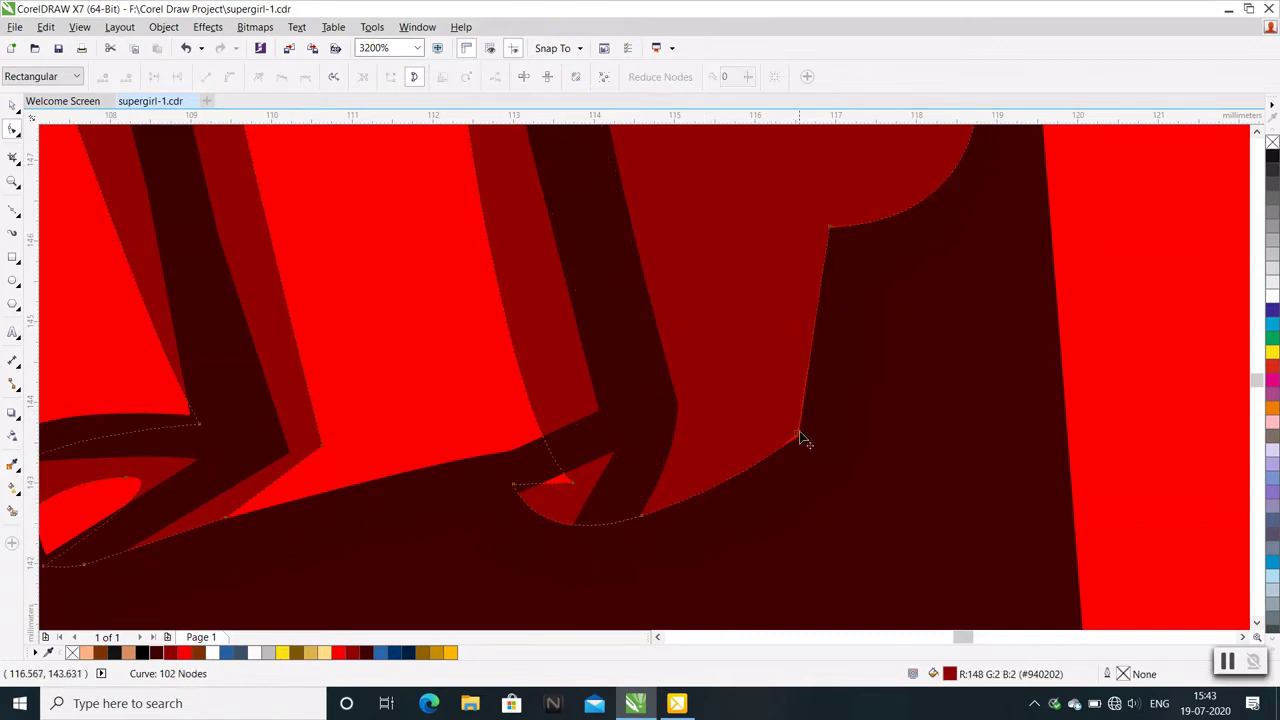
pyautogui.click(801, 438)
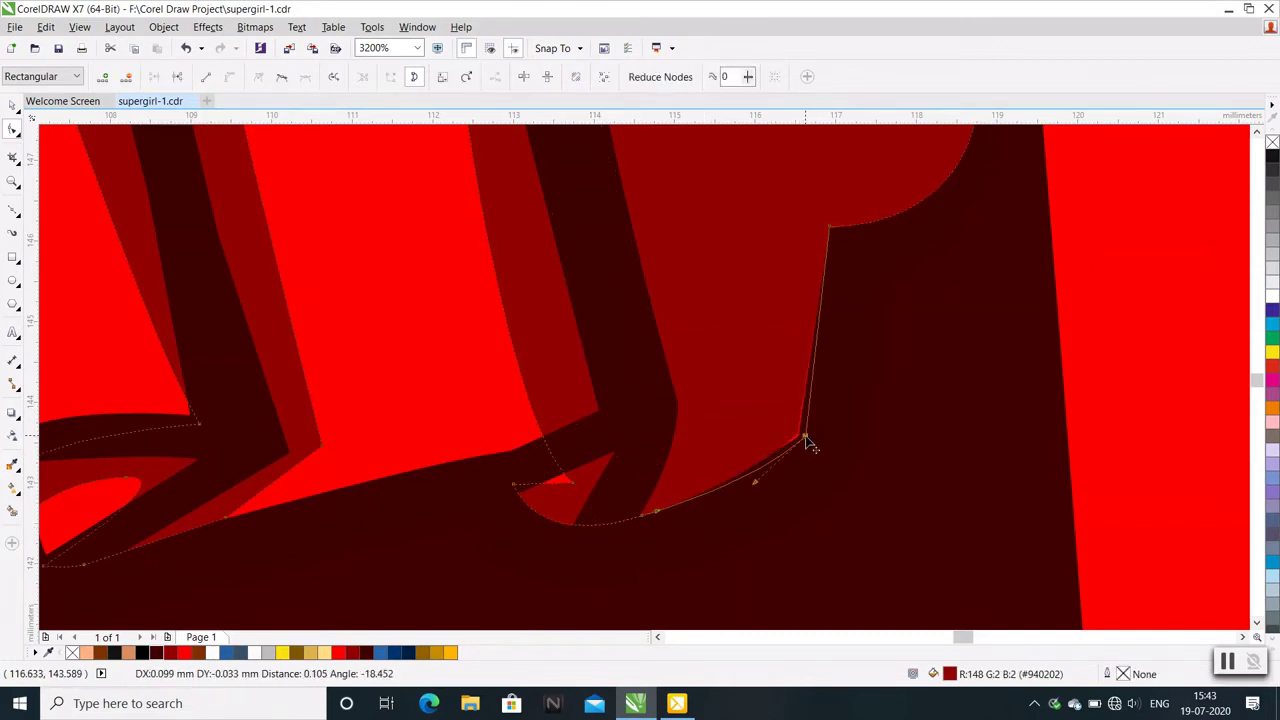
pyautogui.scroll(2, 800, 432)
pyautogui.scroll(-1, 800, 431)
pyautogui.scroll(-1, 786, 440)
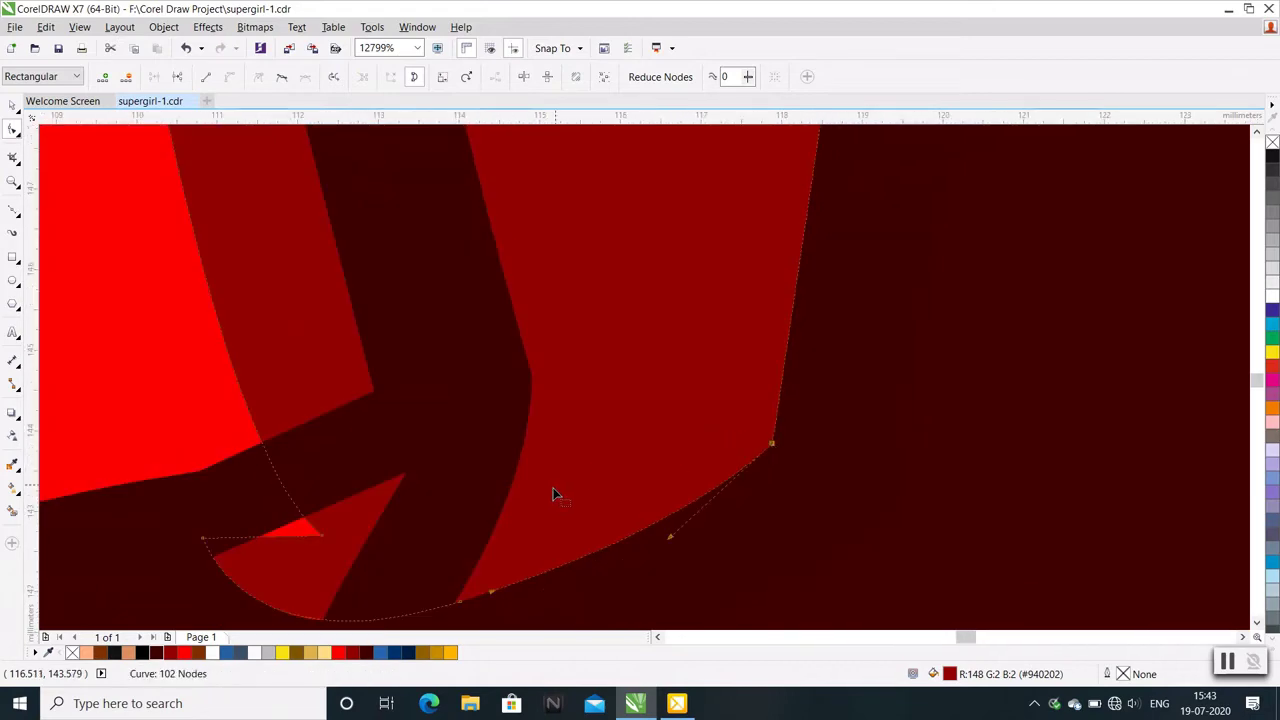
pyautogui.scroll(-1, 540, 430)
pyautogui.scroll(-2, 537, 430)
pyautogui.scroll(-1, 497, 450)
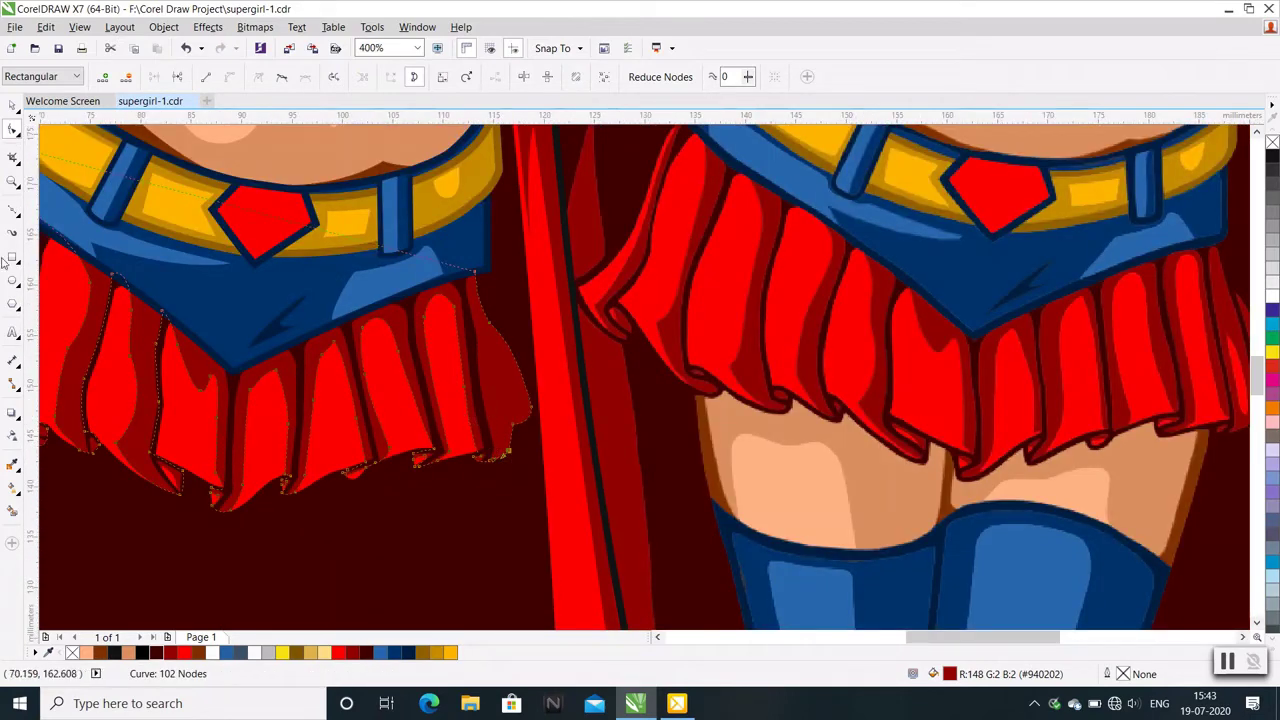
# Draw a thin closed crease down the skirt's right edge and fill it dark red
pyautogui.click(12, 208)
pyautogui.scroll(-2, 440, 362)
pyautogui.scroll(1, 422, 354)
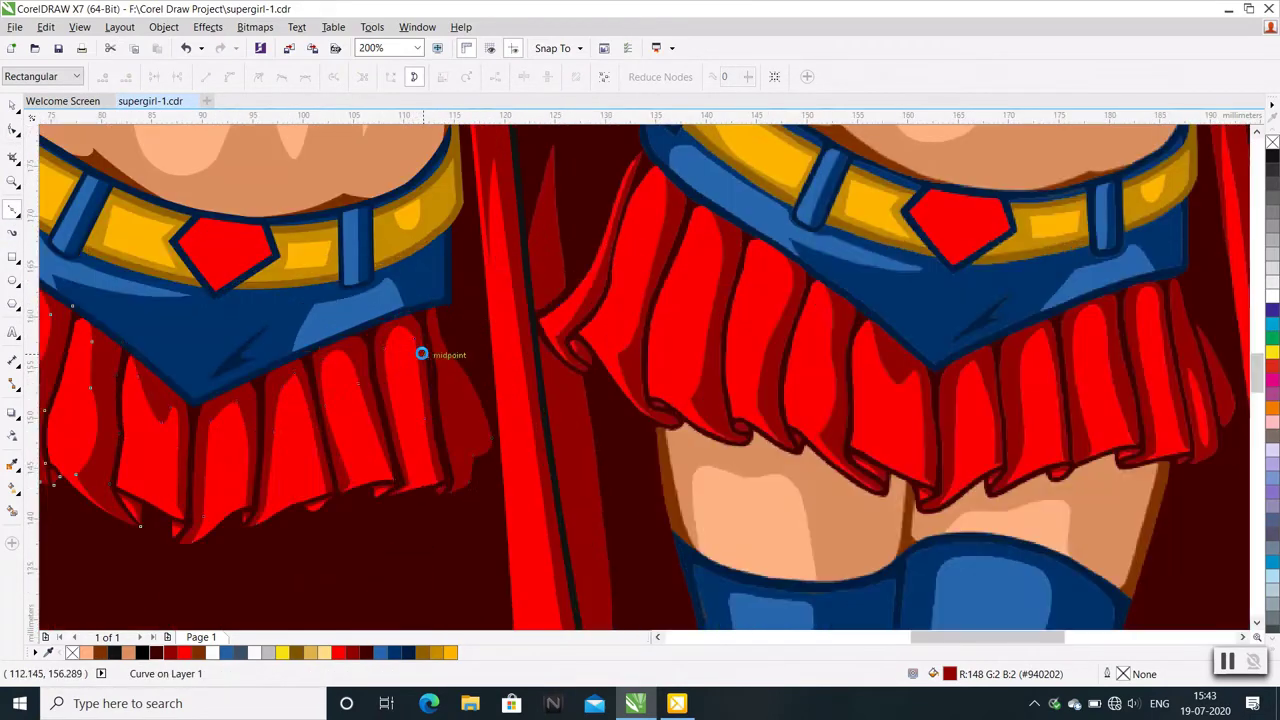
pyautogui.scroll(1, 447, 354)
pyautogui.click(451, 346)
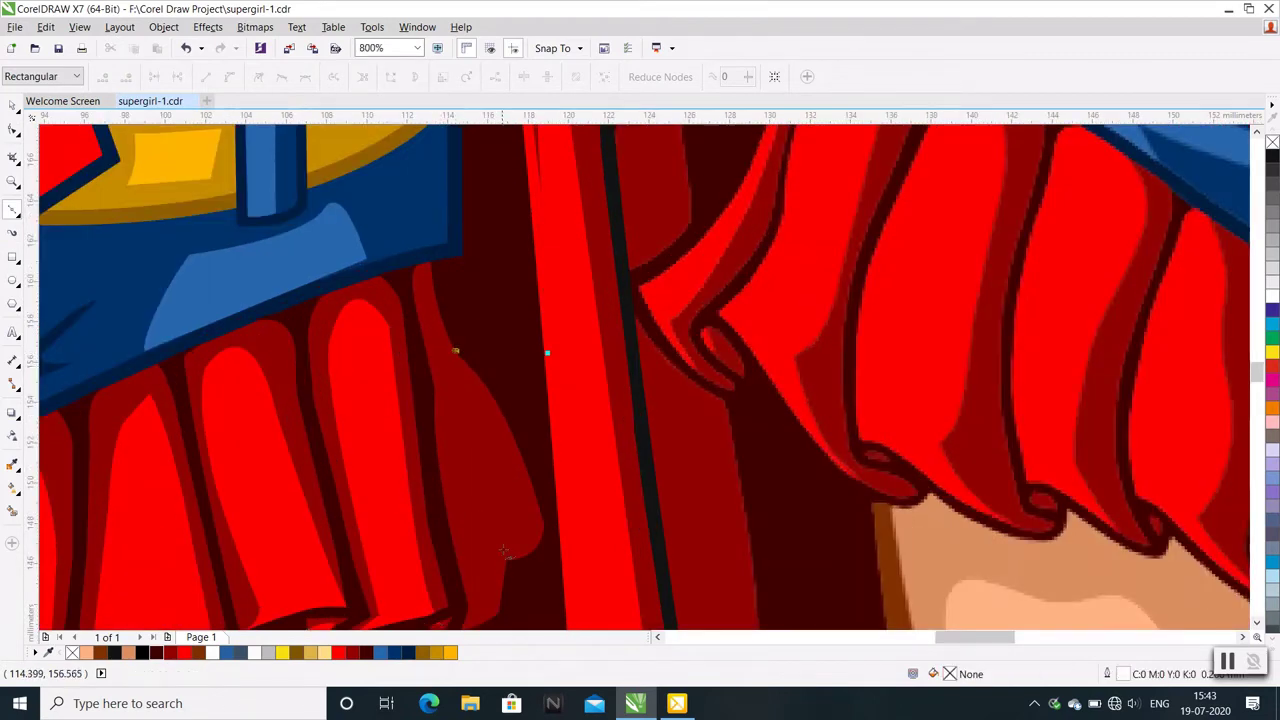
pyautogui.click(506, 568)
pyautogui.scroll(1, 506, 568)
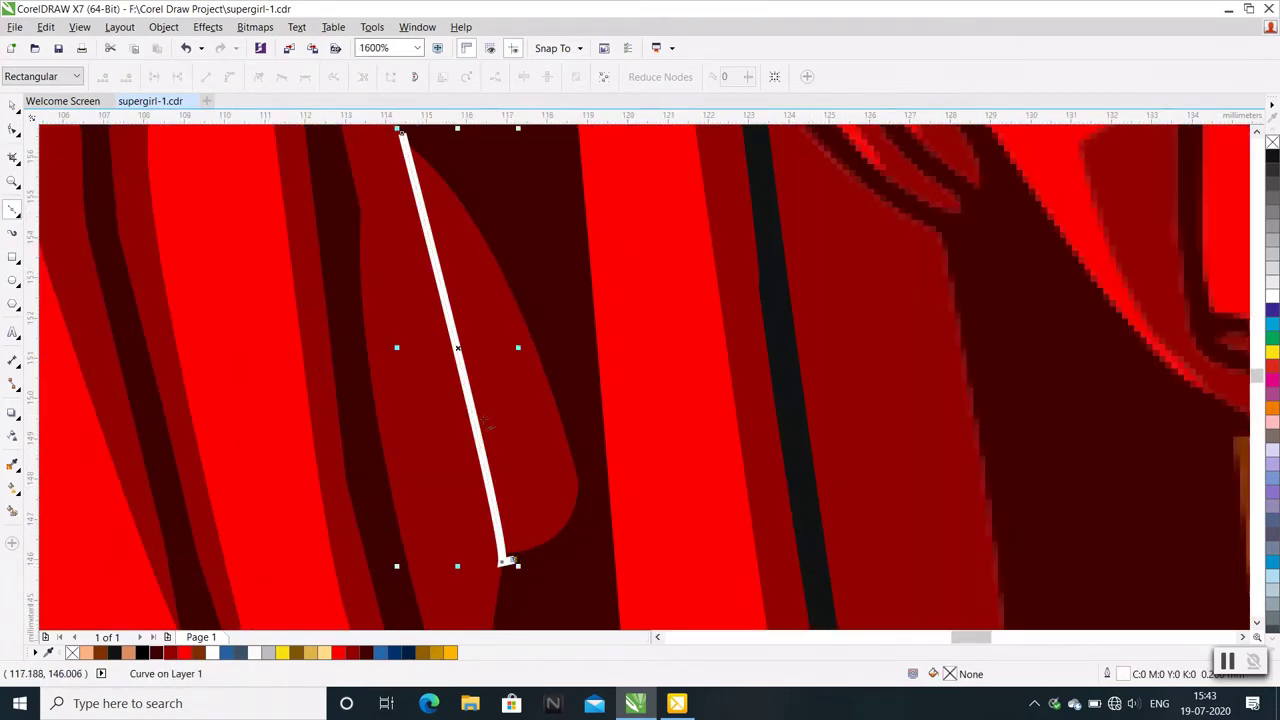
pyautogui.scroll(-1, 480, 490)
pyautogui.scroll(1, 441, 316)
pyautogui.click(447, 318)
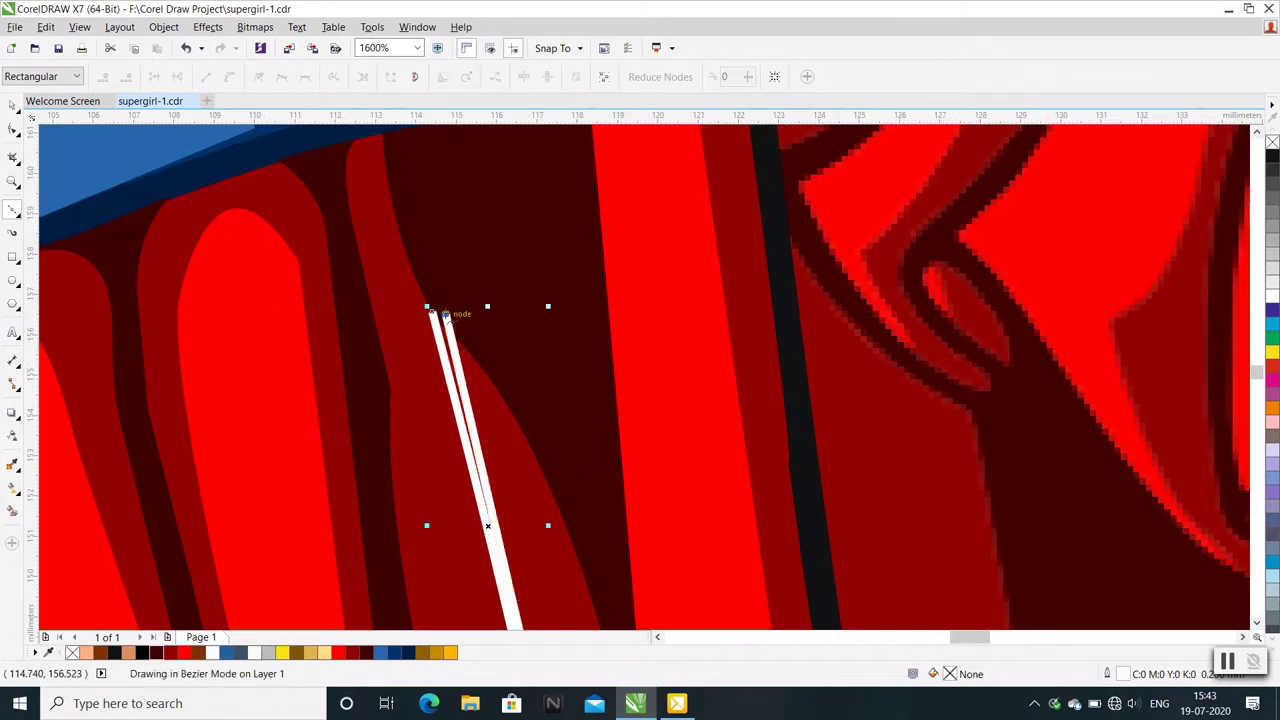
pyautogui.rightClick(463, 395)
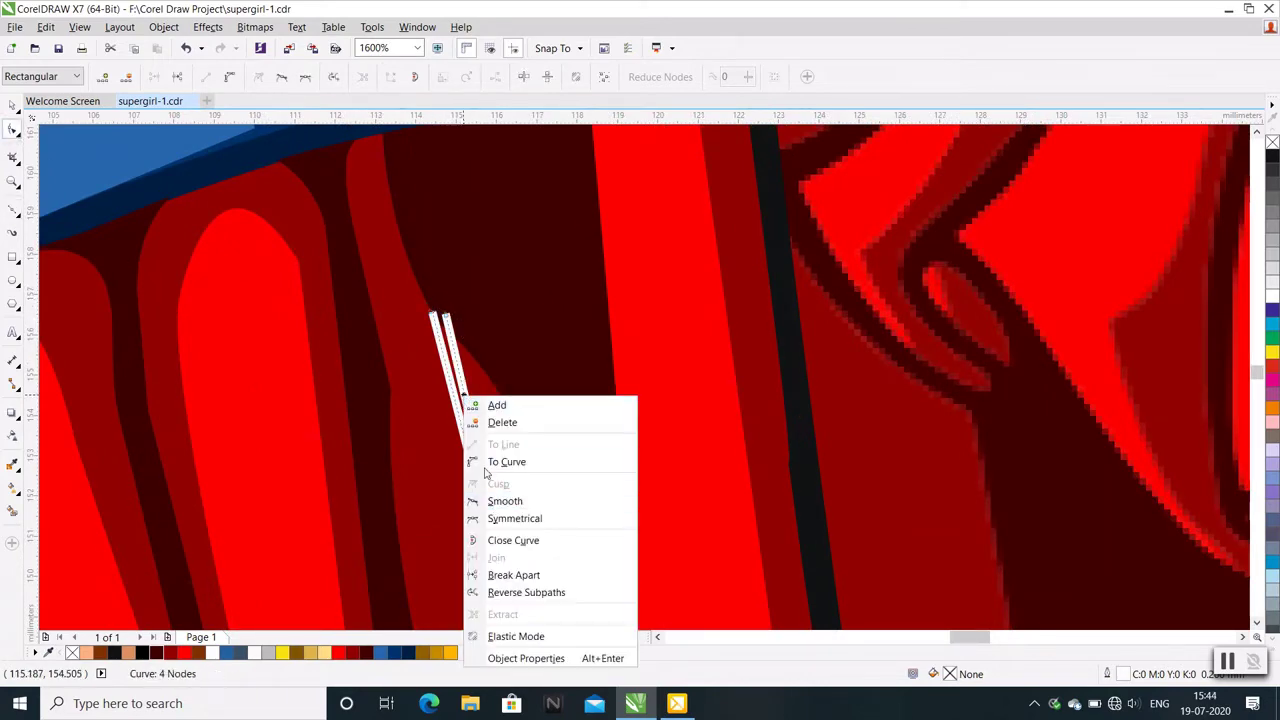
pyautogui.click(457, 537)
pyautogui.click(156, 653)
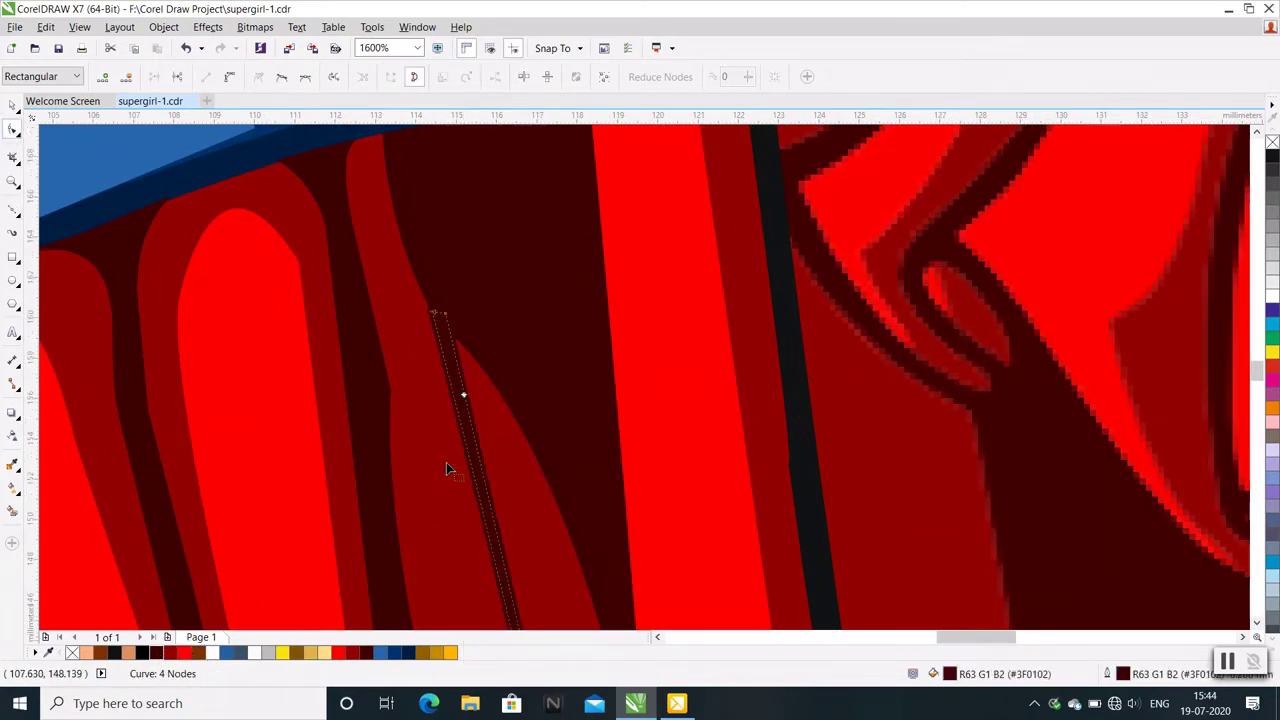
# Draw a small looped curve down the outermost pleat near the hem
pyautogui.scroll(1, 432, 328)
pyautogui.scroll(-2, 434, 289)
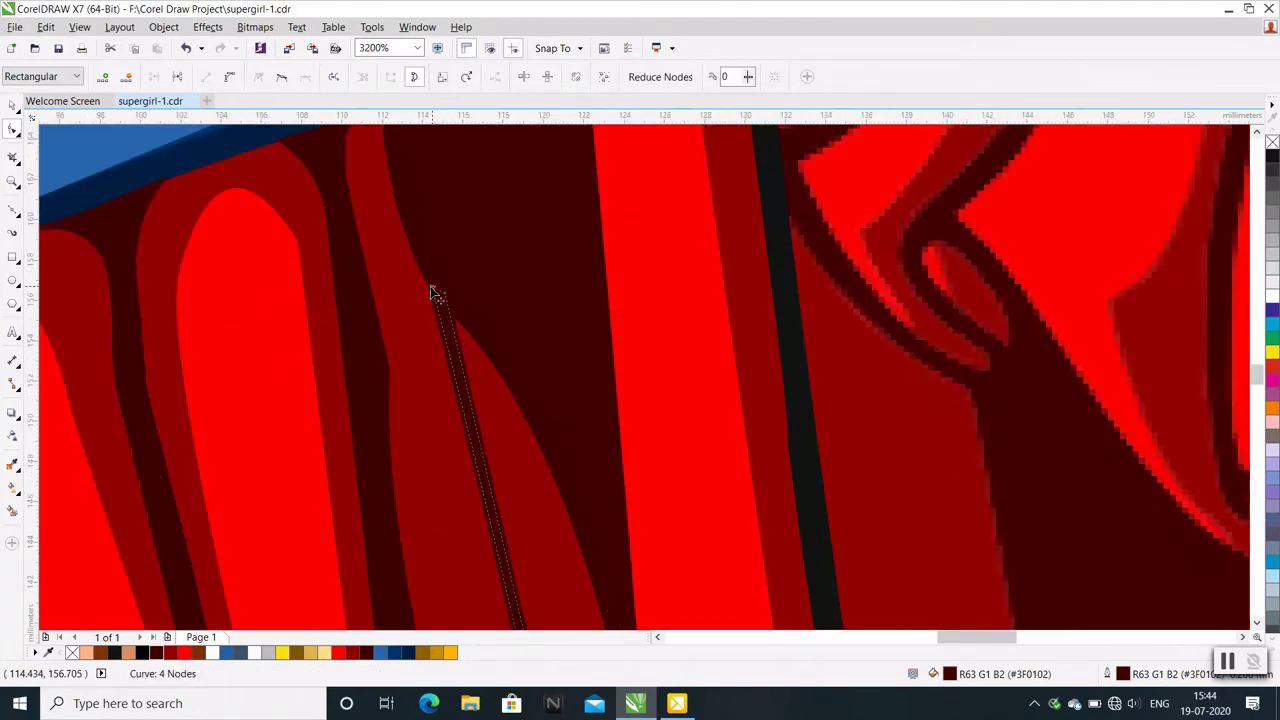
pyautogui.scroll(2, 486, 505)
pyautogui.scroll(-1, 484, 466)
pyautogui.scroll(-1, 495, 485)
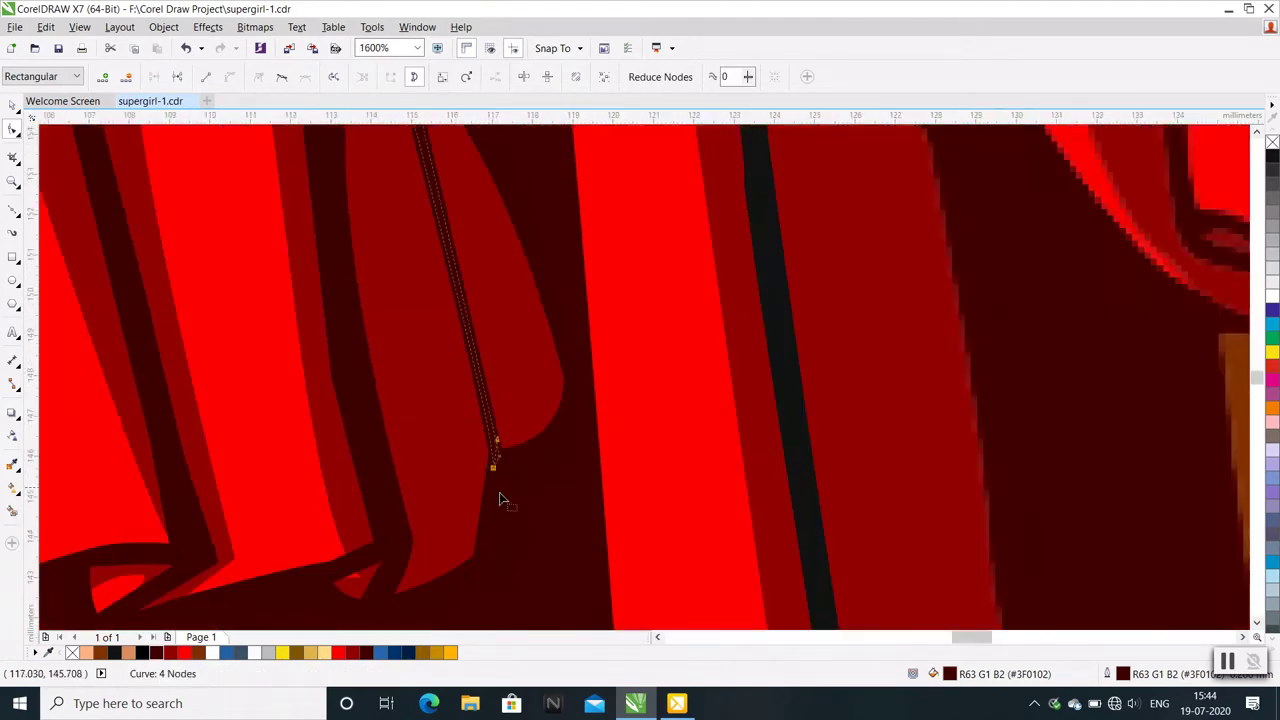
pyautogui.scroll(-1, 476, 441)
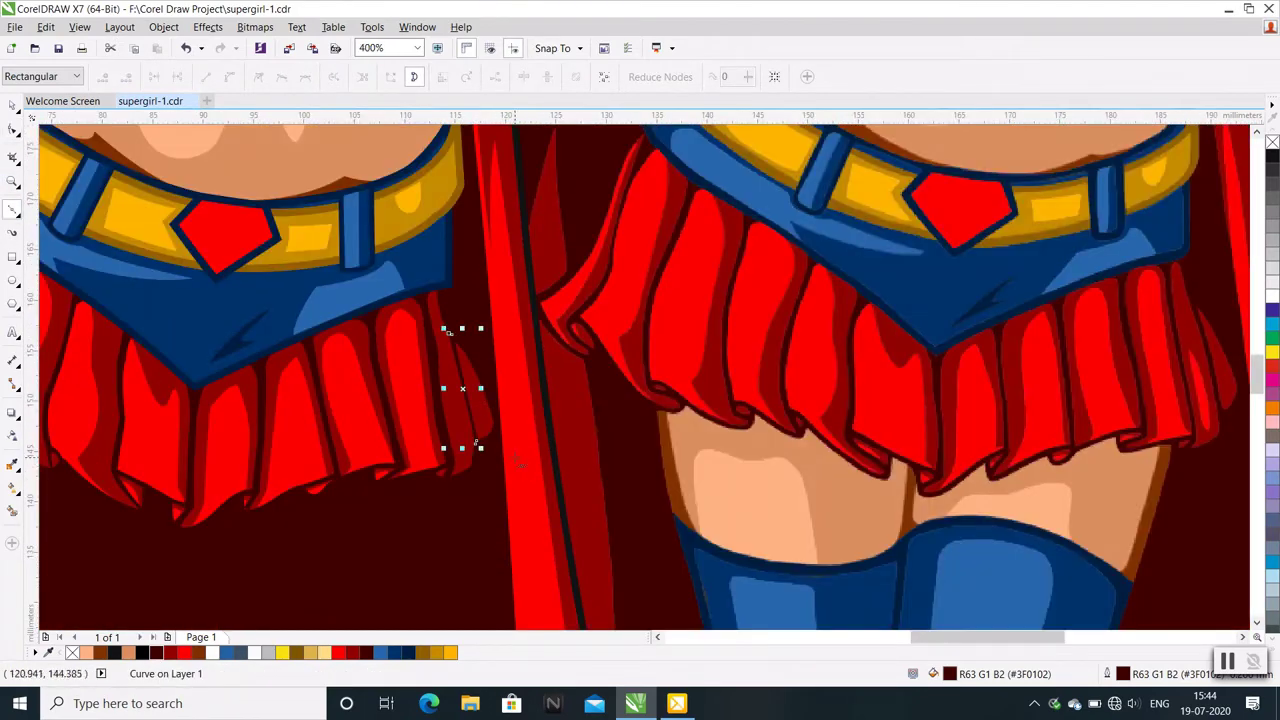
pyautogui.scroll(-1, 516, 461)
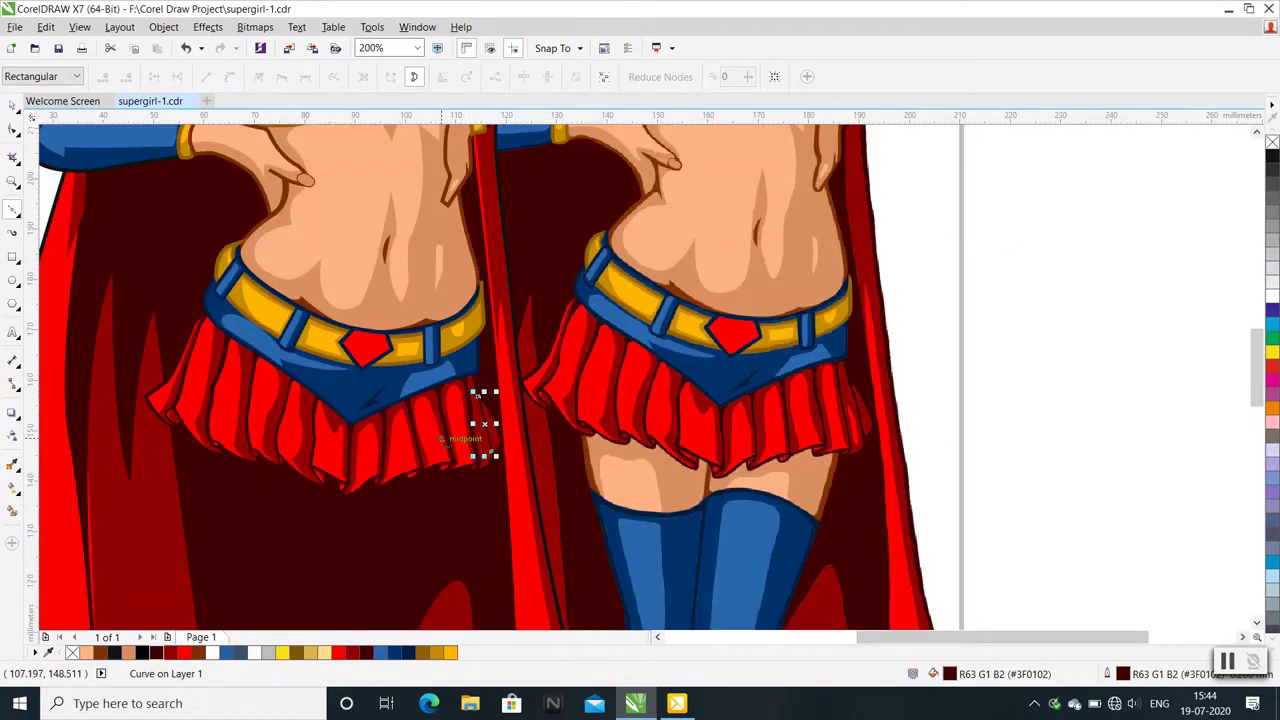
pyautogui.scroll(1, 478, 440)
pyautogui.scroll(1, 471, 428)
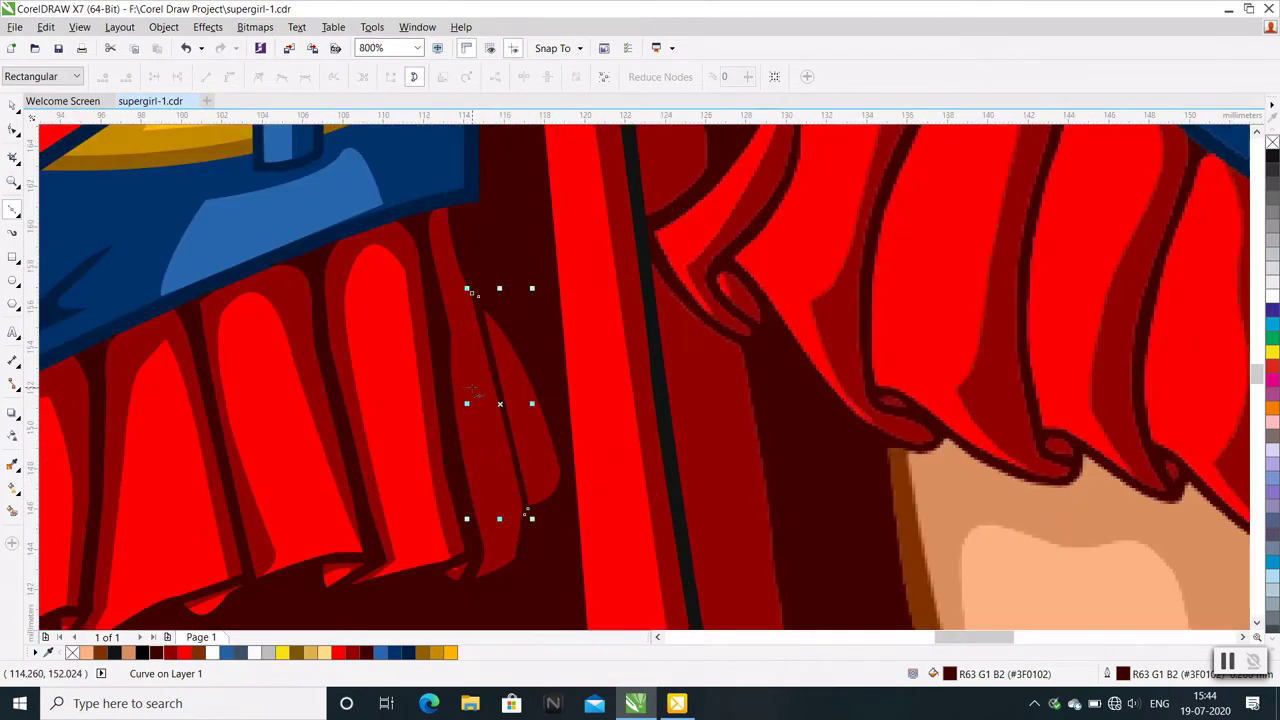
pyautogui.click(472, 387)
pyautogui.moveTo(503, 528); pyautogui.dragTo(482, 542)
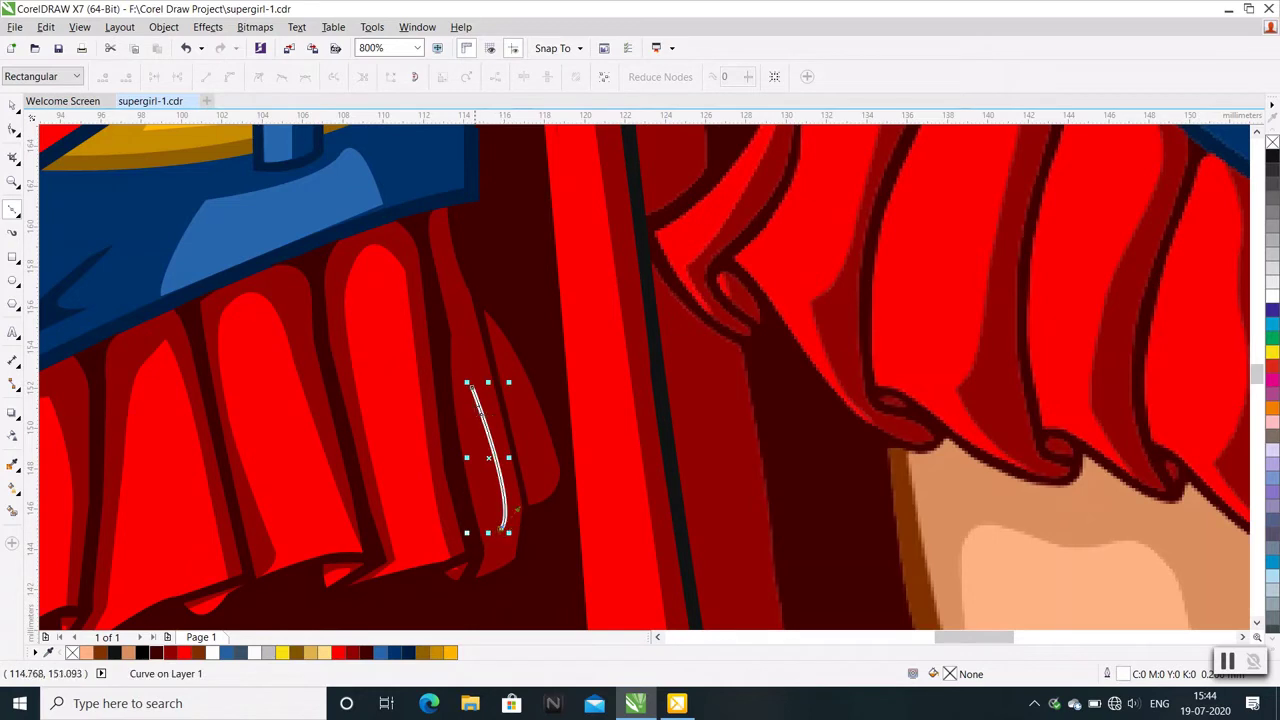
pyautogui.click(470, 412)
pyautogui.press('F10')
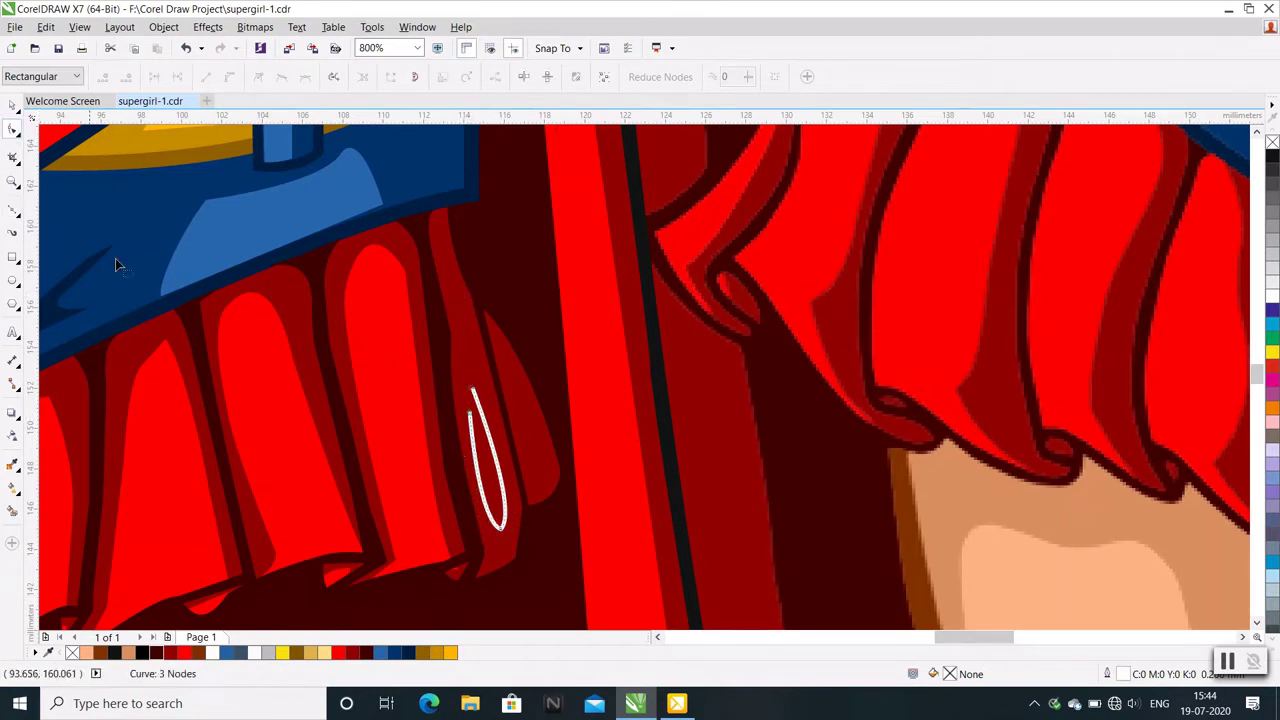
# Delete the loop's extra node and give the pleat sliver a red fill and outline
pyautogui.rightClick(478, 465)
pyautogui.click(530, 311)
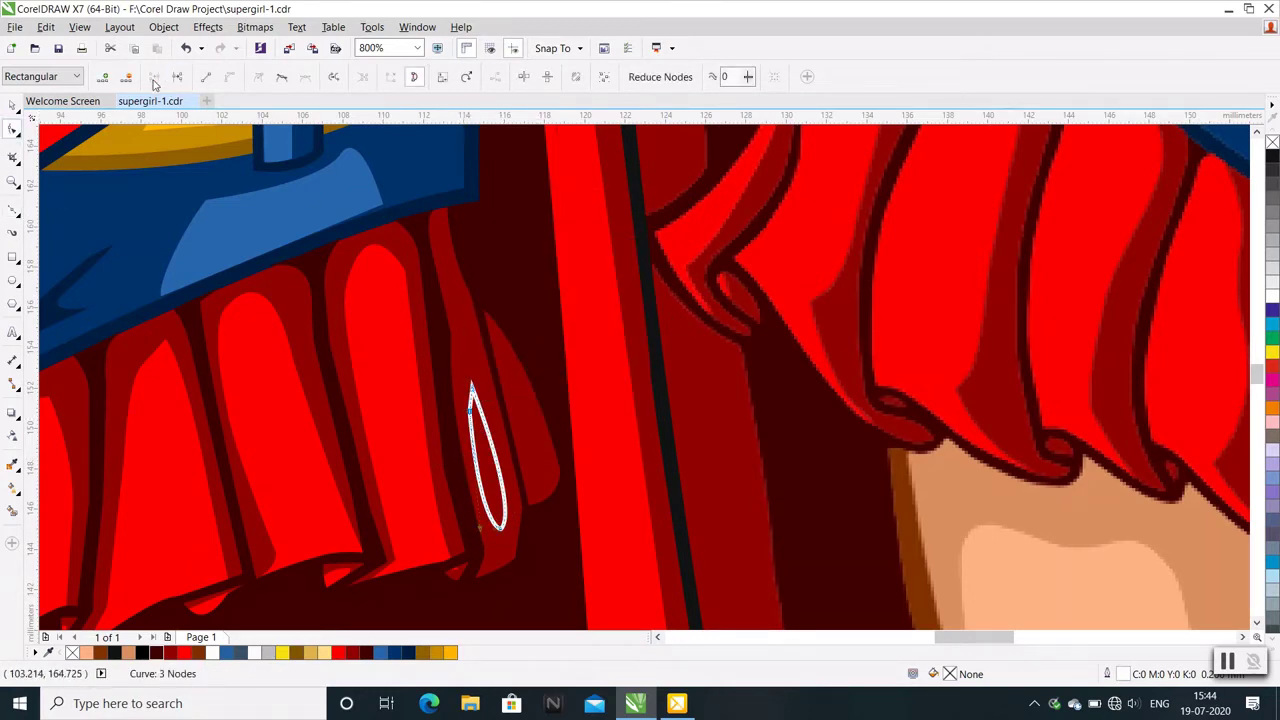
pyautogui.click(338, 653)
pyautogui.rightClick(338, 653)
pyautogui.scroll(-2, 477, 461)
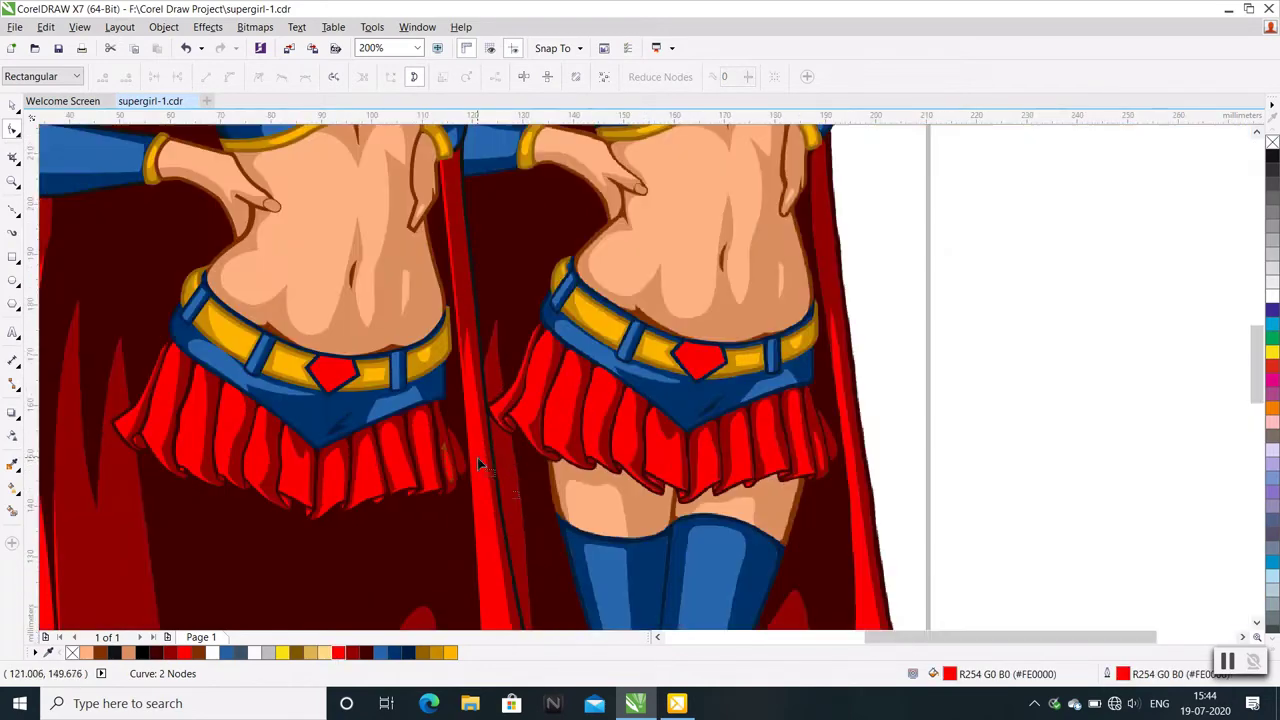
pyautogui.click(8, 104)
pyautogui.click(1082, 483)
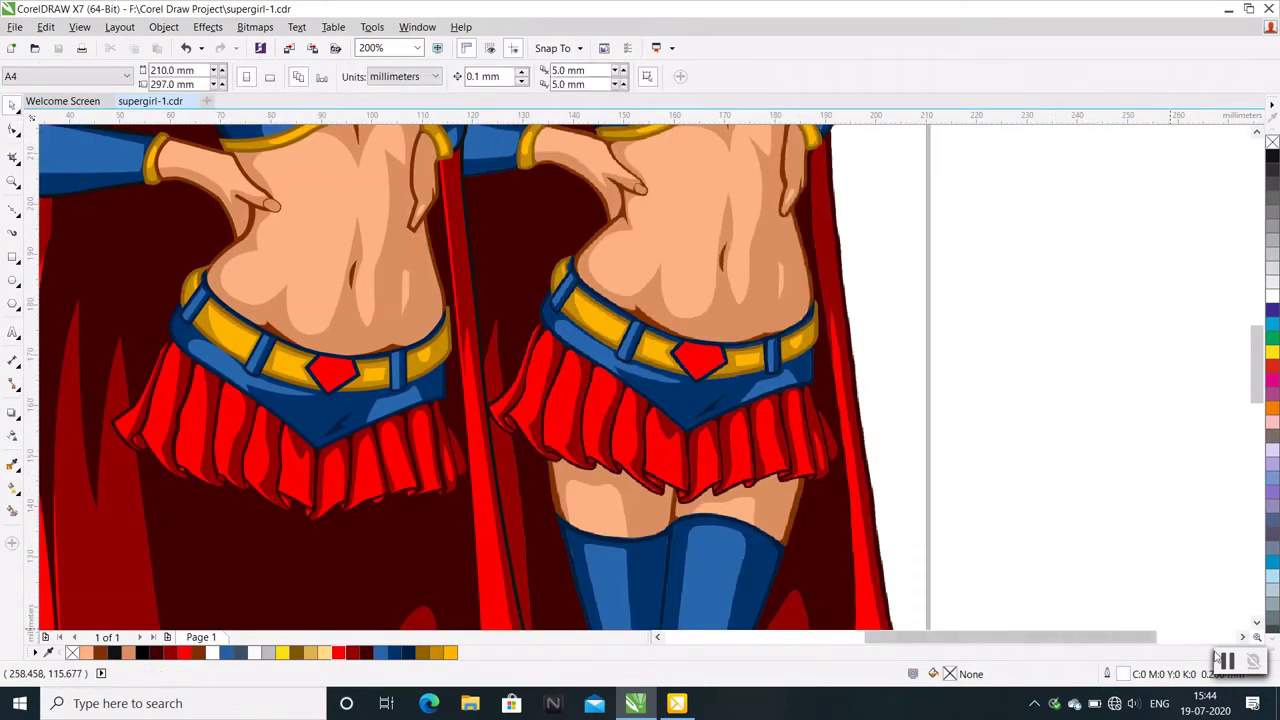
# Draw a six-node Bezier outline around the left skirt's lower hem and close it
pyautogui.scroll(-1, 853, 520)
pyautogui.click(13, 209)
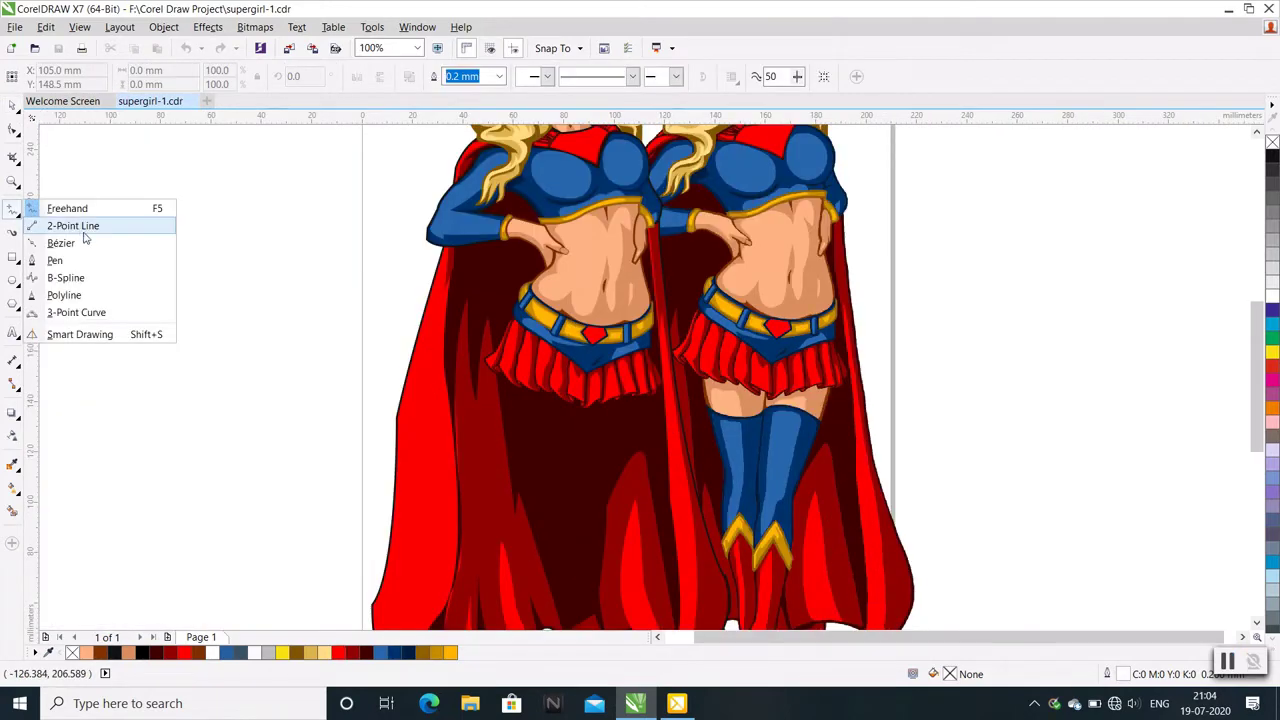
pyautogui.click(73, 226)
pyautogui.scroll(1, 632, 416)
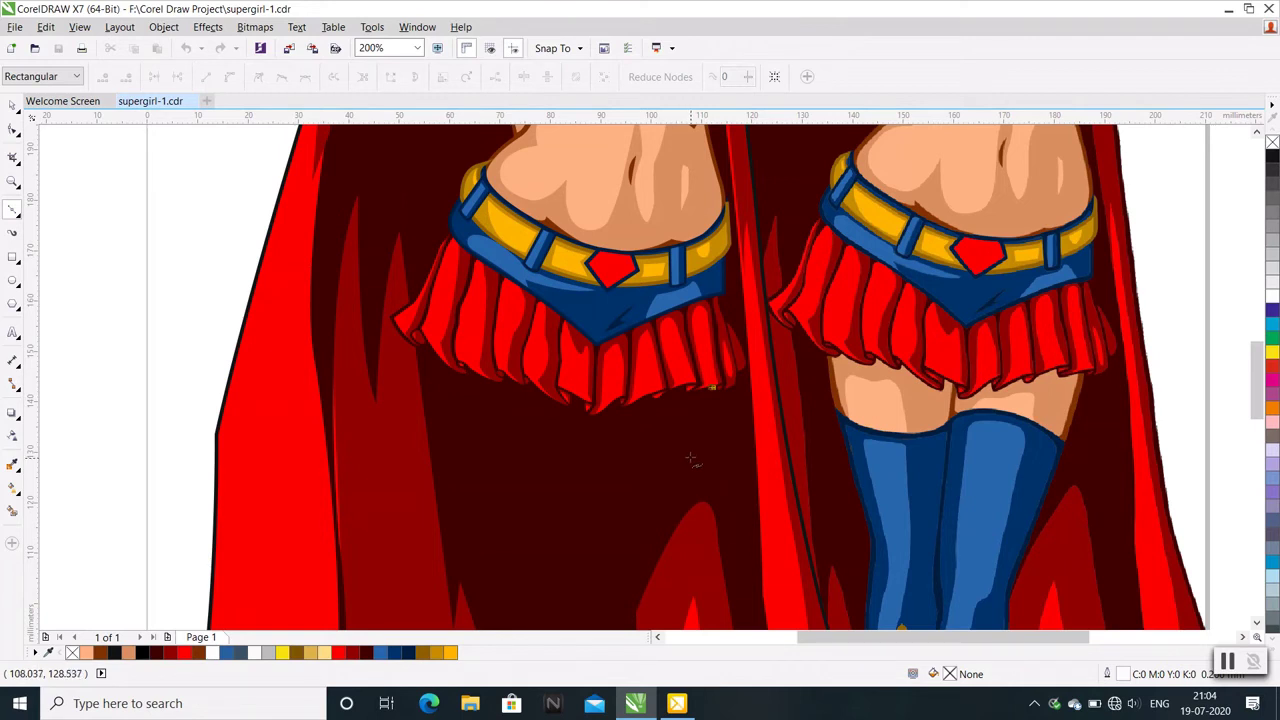
pyautogui.moveTo(690, 458); pyautogui.dragTo(673, 487)
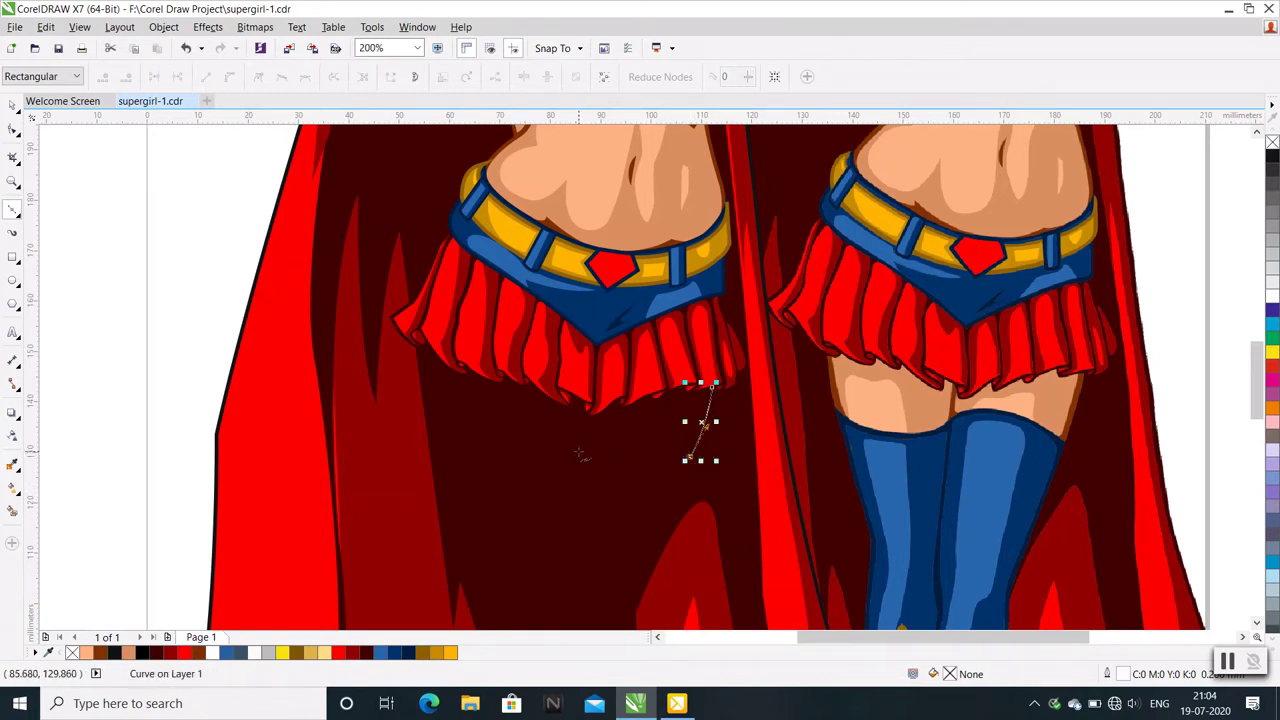
pyautogui.moveTo(578, 450); pyautogui.dragTo(547, 479)
pyautogui.moveTo(455, 433); pyautogui.dragTo(407, 382)
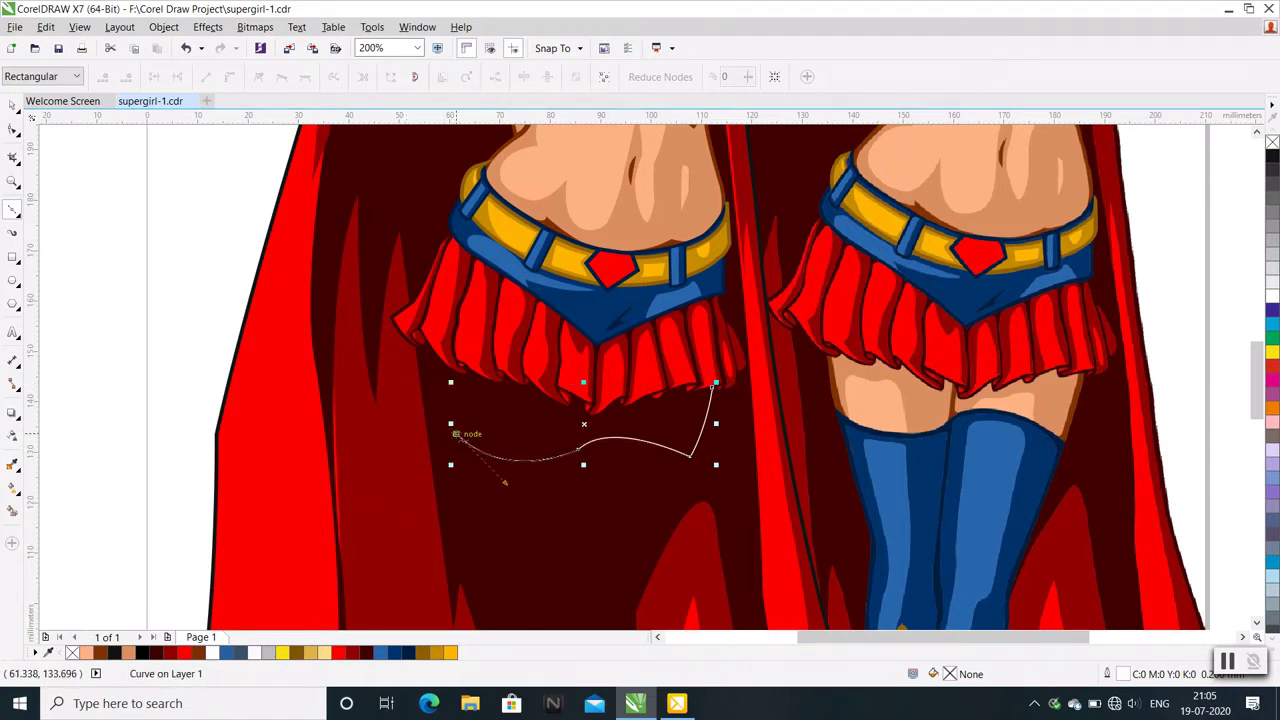
pyautogui.click(449, 368)
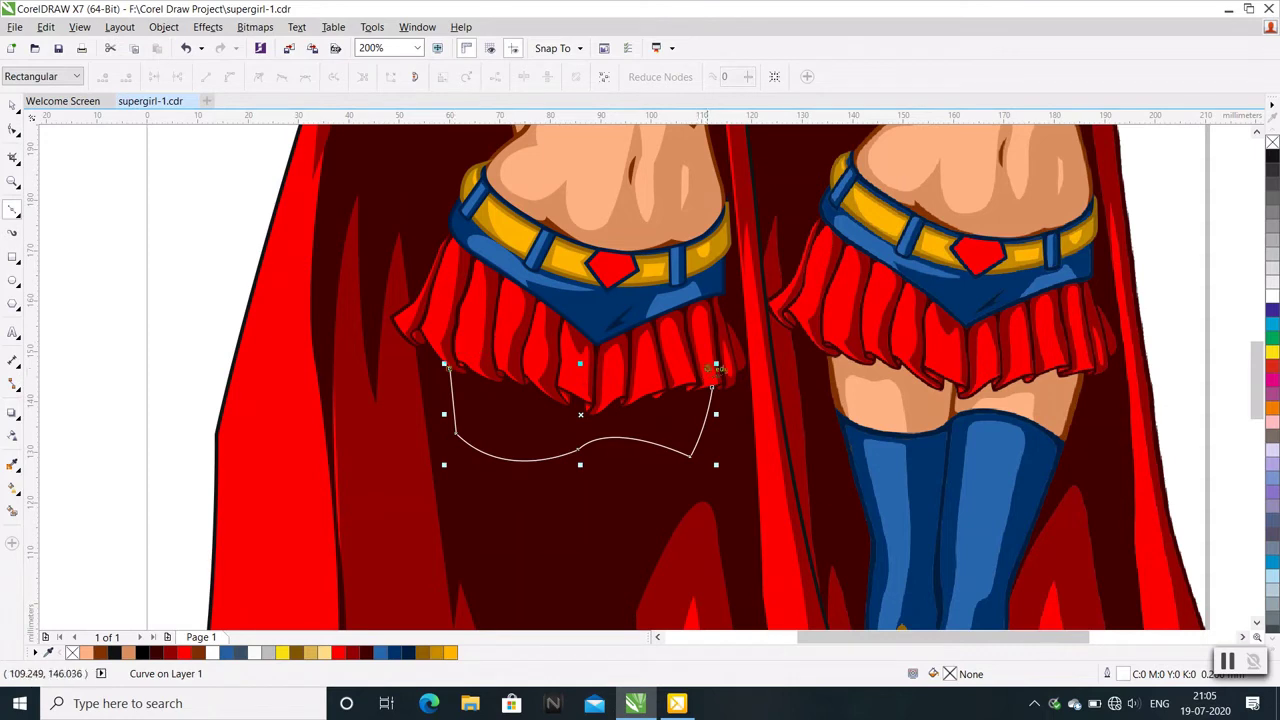
pyautogui.moveTo(712, 372); pyautogui.dragTo(955, 462)
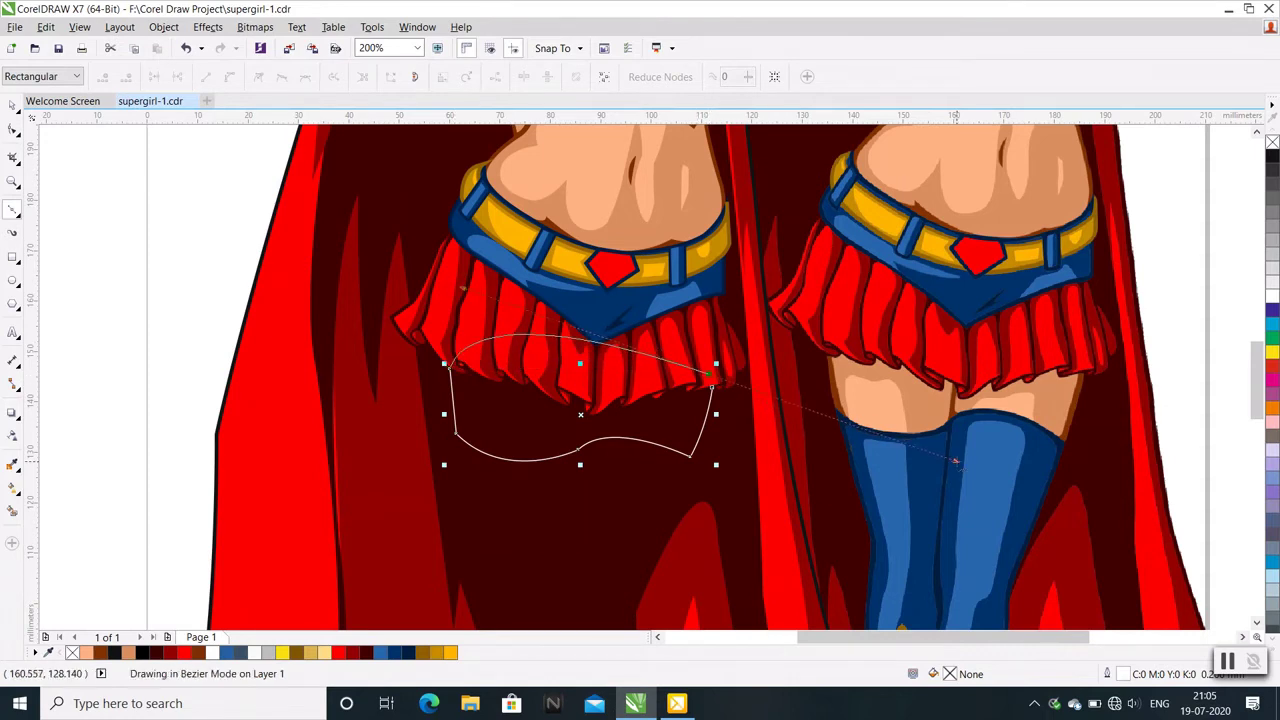
pyautogui.press('F10')
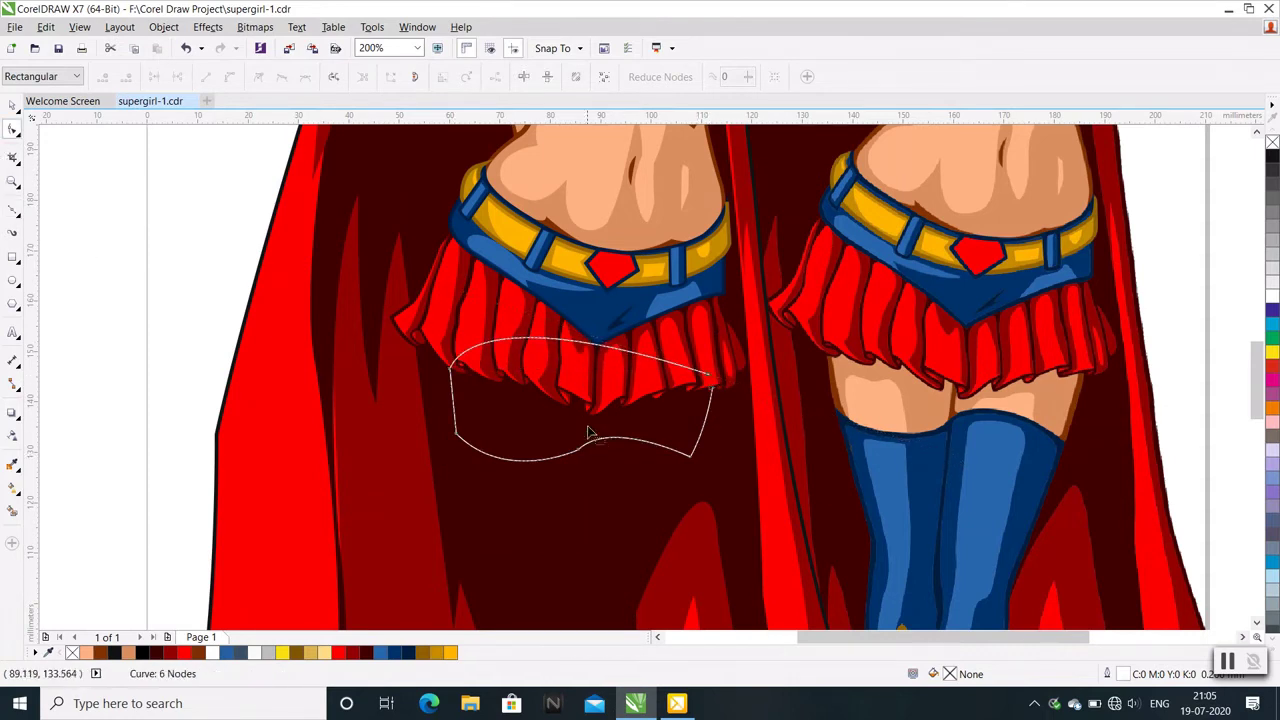
pyautogui.rightClick(532, 416)
pyautogui.click(560, 560)
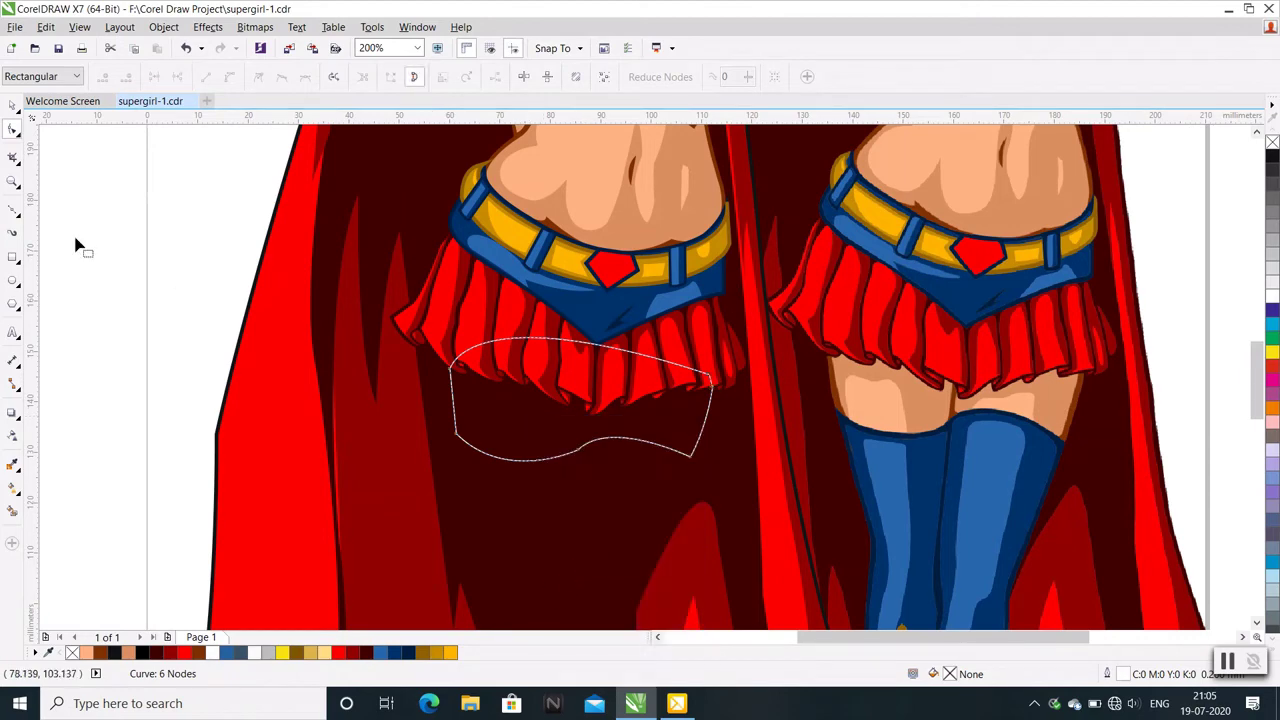
pyautogui.click(16, 107)
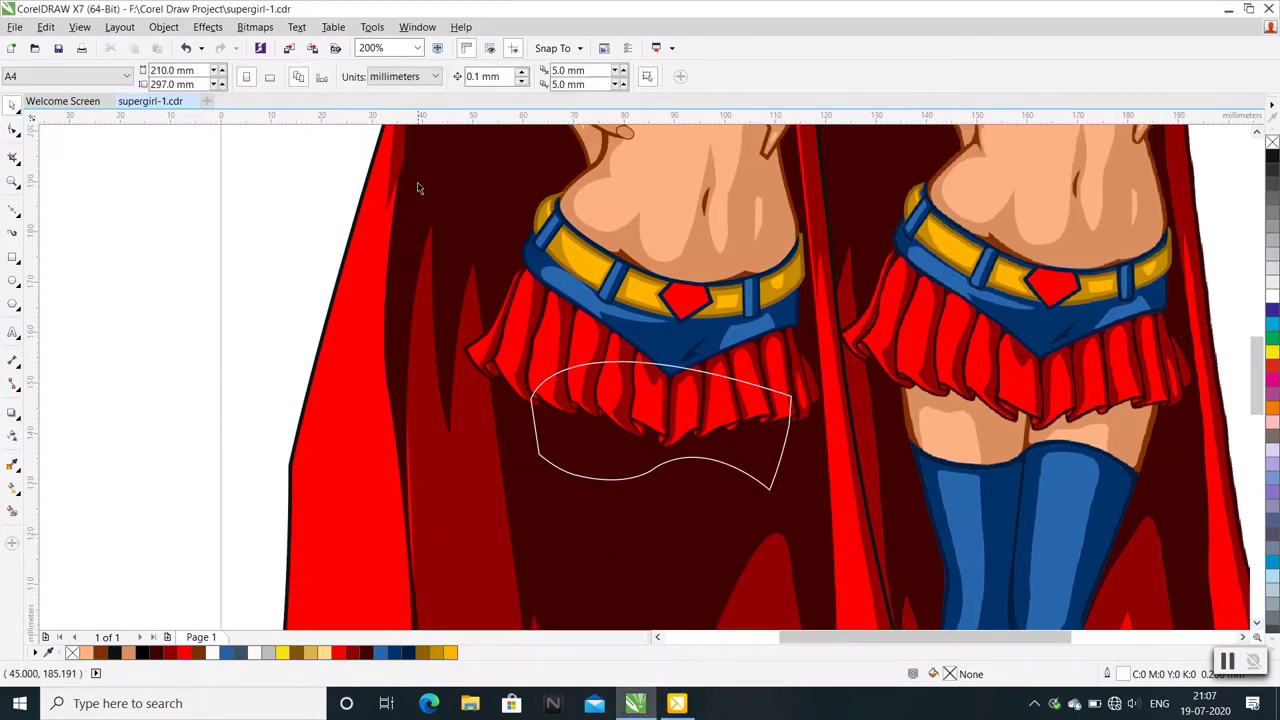
# Box-select the objects around the skirt and new outline, then clear the selection
pyautogui.click(418, 188)
pyautogui.moveTo(290, 154); pyautogui.dragTo(840, 436)
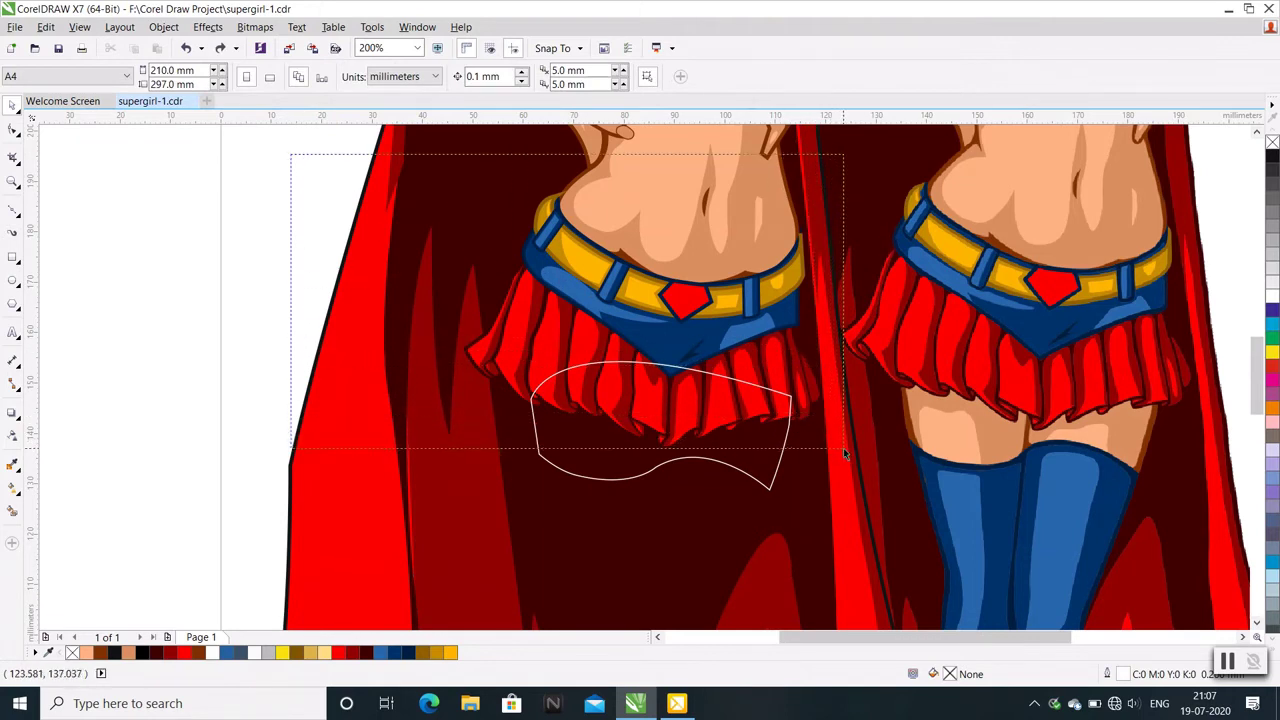
pyautogui.moveTo(840, 436)
pyautogui.mouseDown()
pyautogui.moveTo(837, 451)
pyautogui.moveTo(616, 420)
pyautogui.mouseUp()
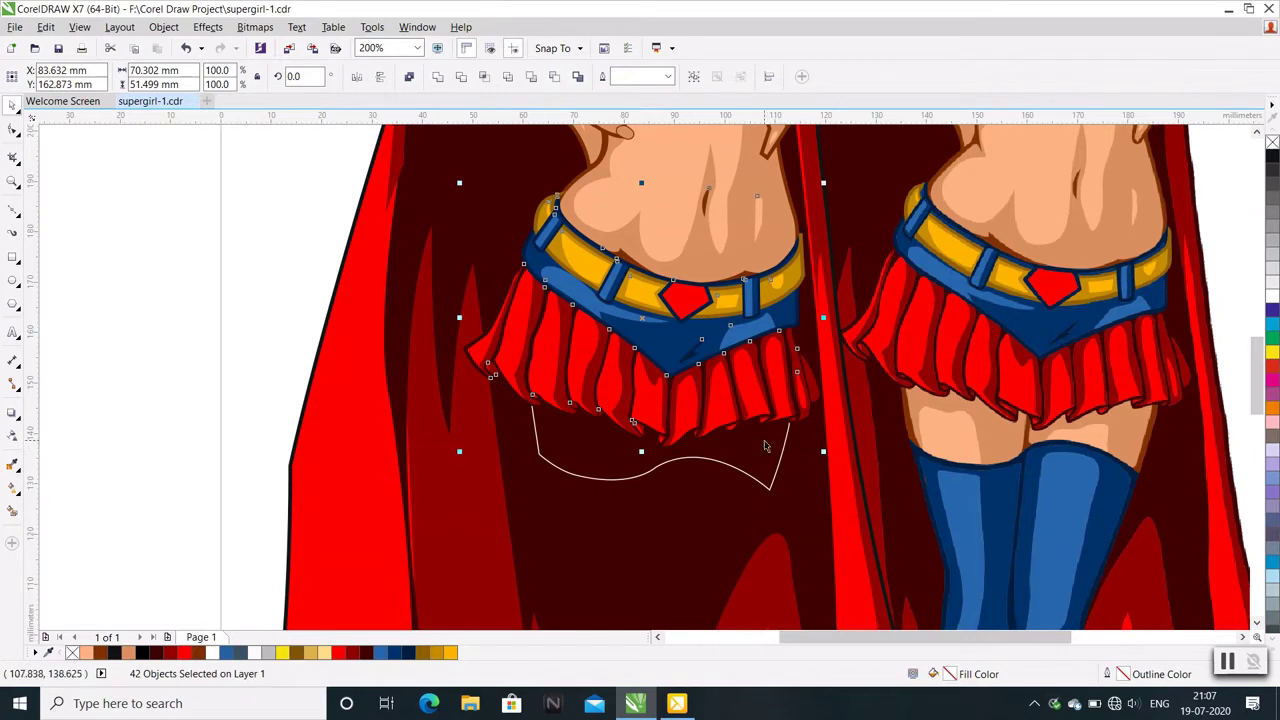
pyautogui.scroll(2, 616, 420)
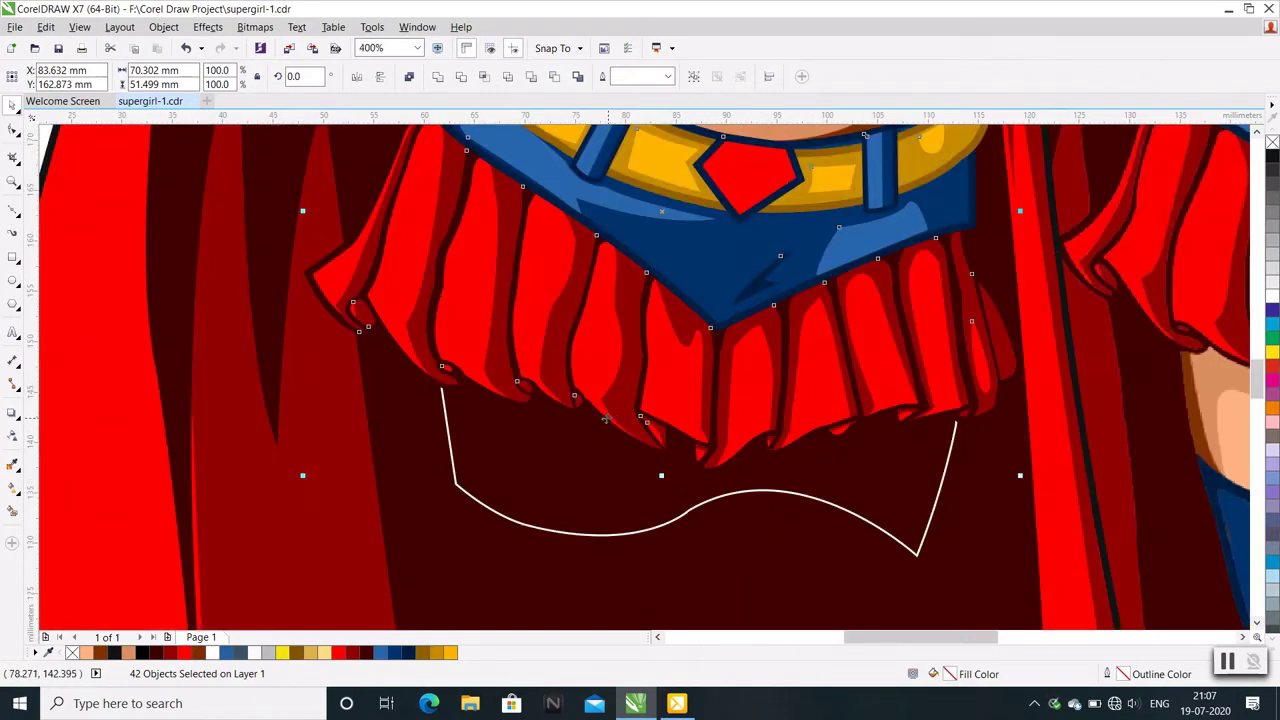
pyautogui.scroll(-2, 616, 420)
pyautogui.click(157, 398)
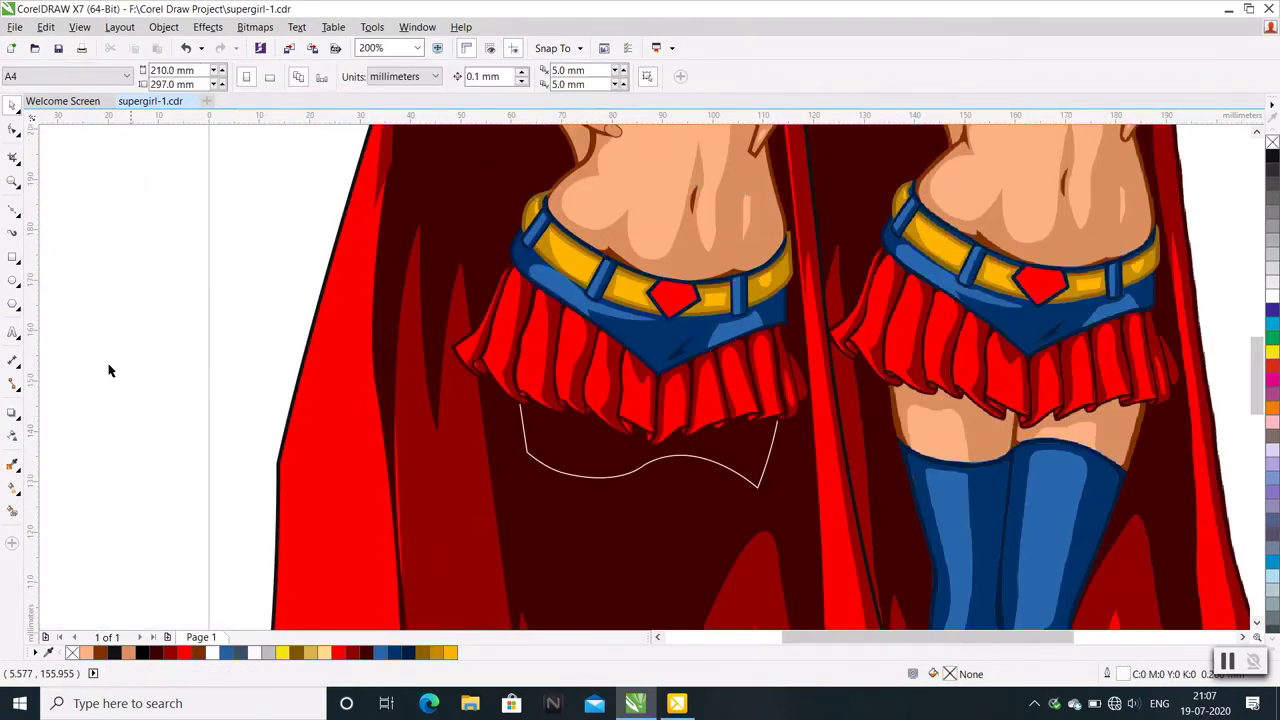
# Fill the new shape with the right figure's skin tone (#DC8F61) sampled by eyedropper
pyautogui.click(12, 465)
pyautogui.click(943, 430)
pyautogui.click(725, 444)
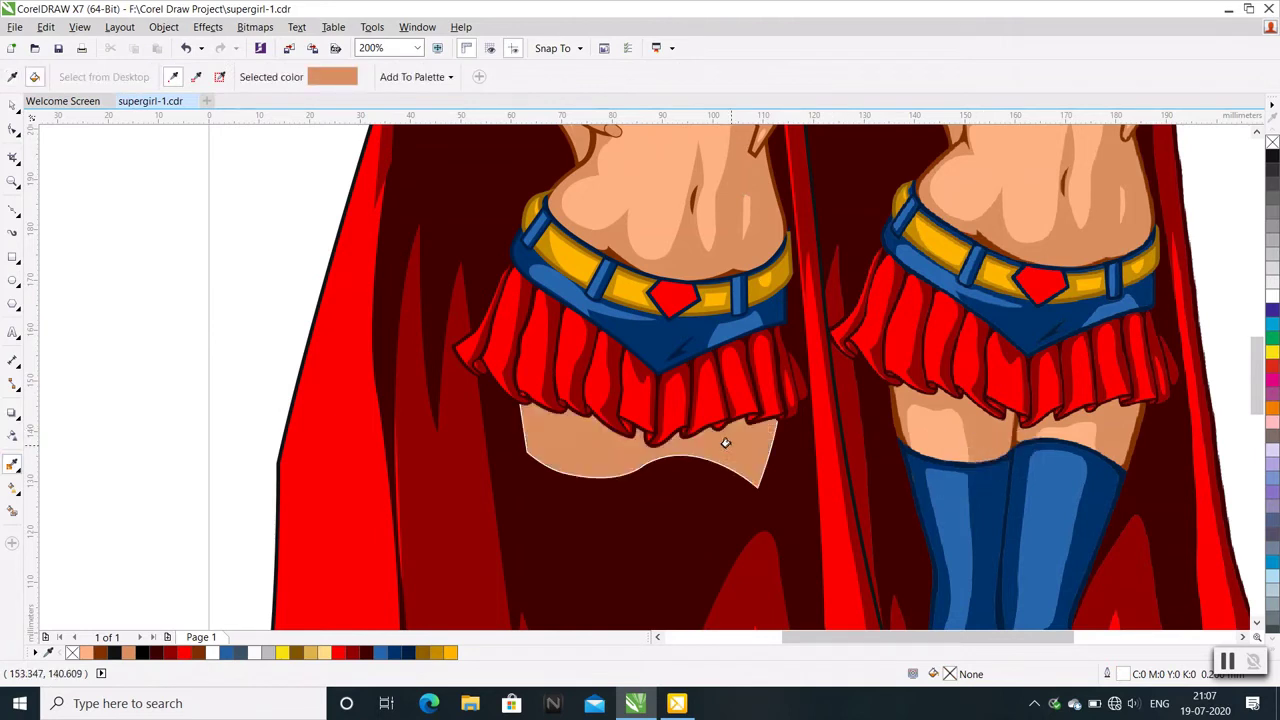
pyautogui.click(12, 104)
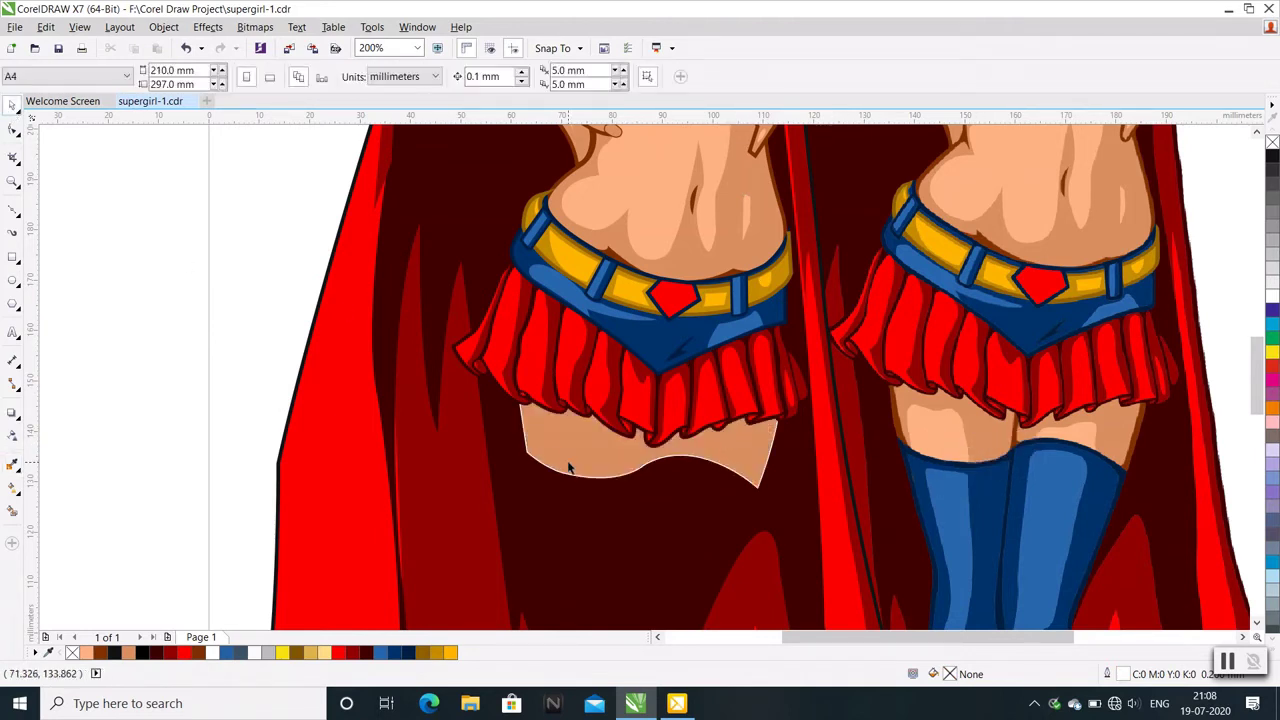
pyautogui.click(574, 473)
pyautogui.click(468, 77)
# Give the thigh shape a 0.75 mm brown (#802F01) outline
pyautogui.click(465, 160)
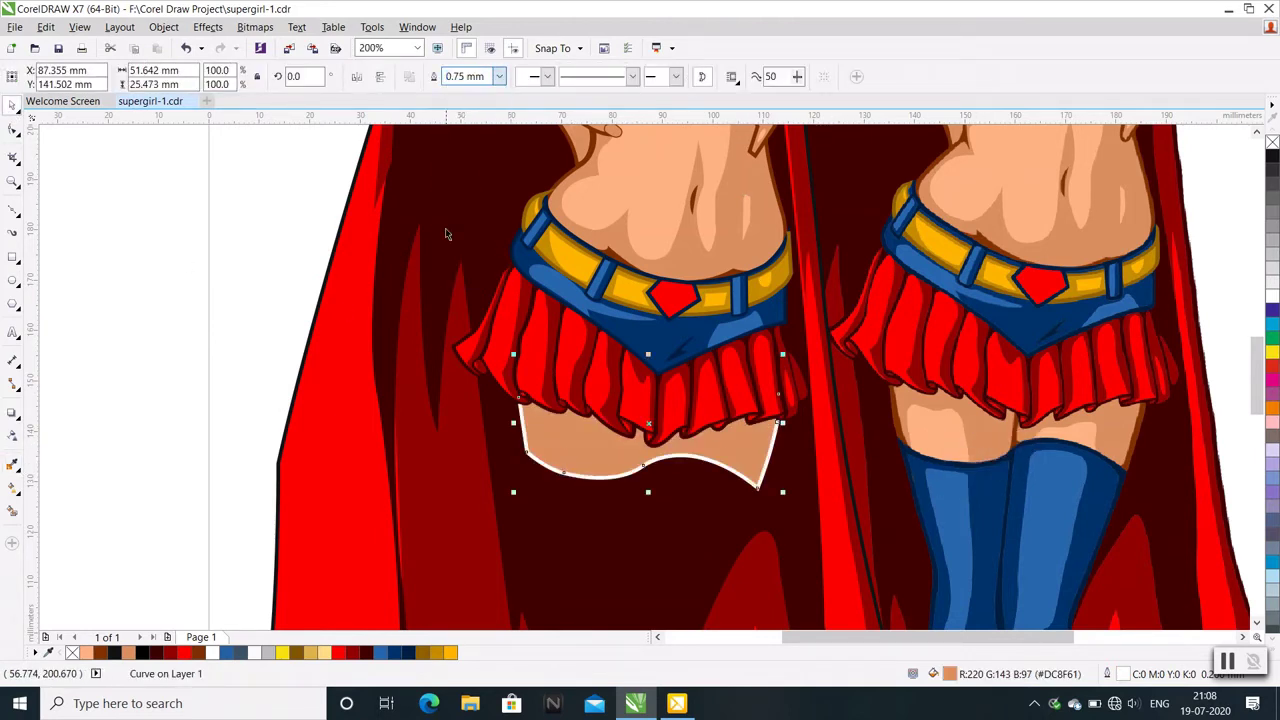
pyautogui.rightClick(422, 653)
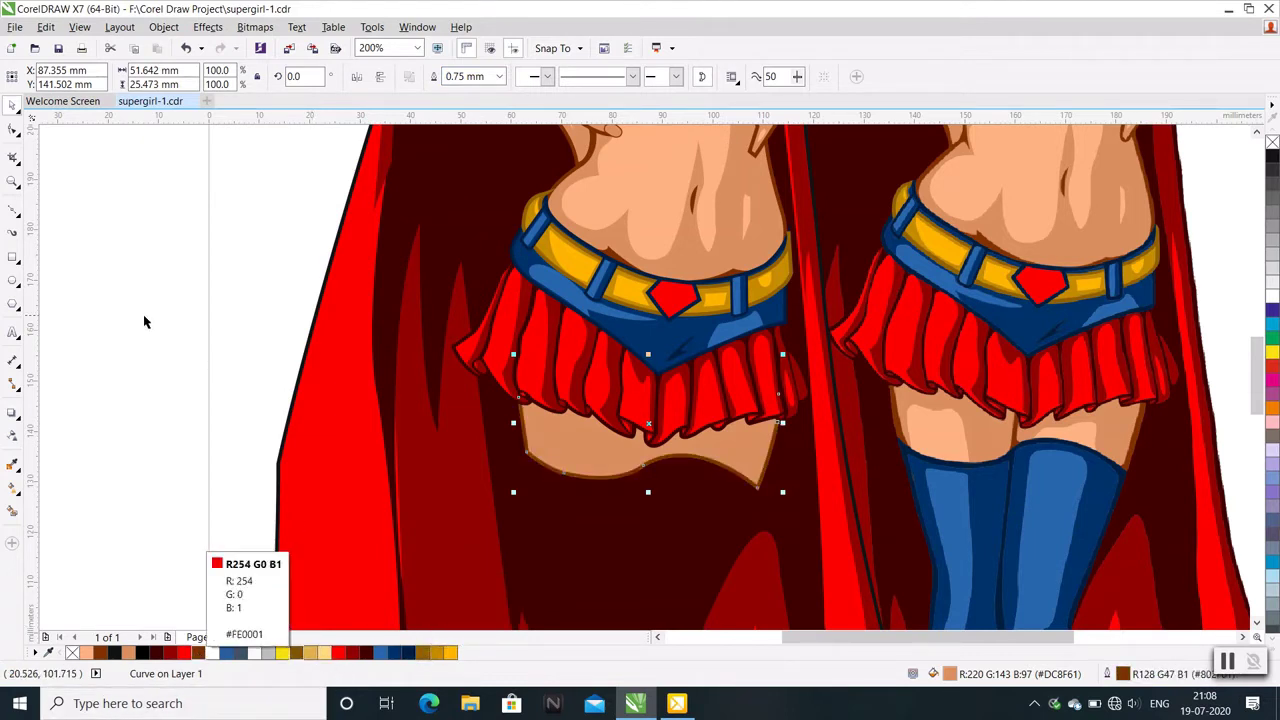
pyautogui.click(169, 393)
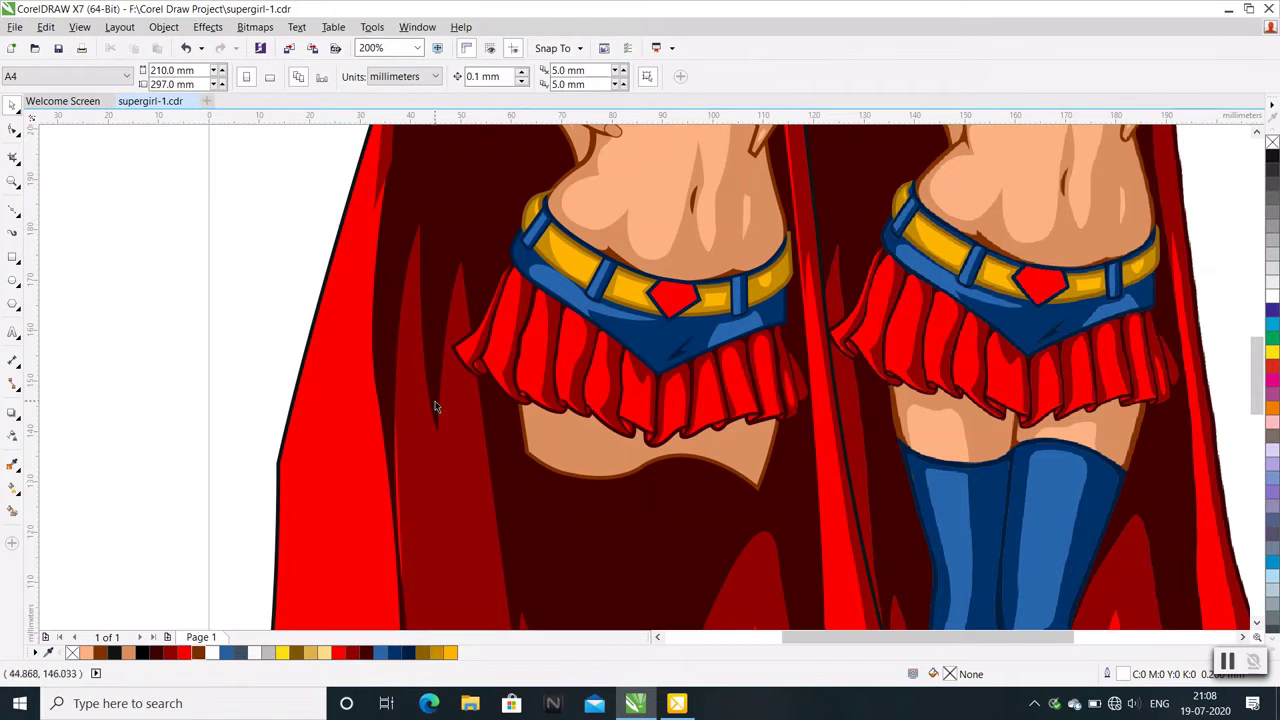
# Nudge the thigh skin shape down two steps, then deselect it
pyautogui.click(628, 476)
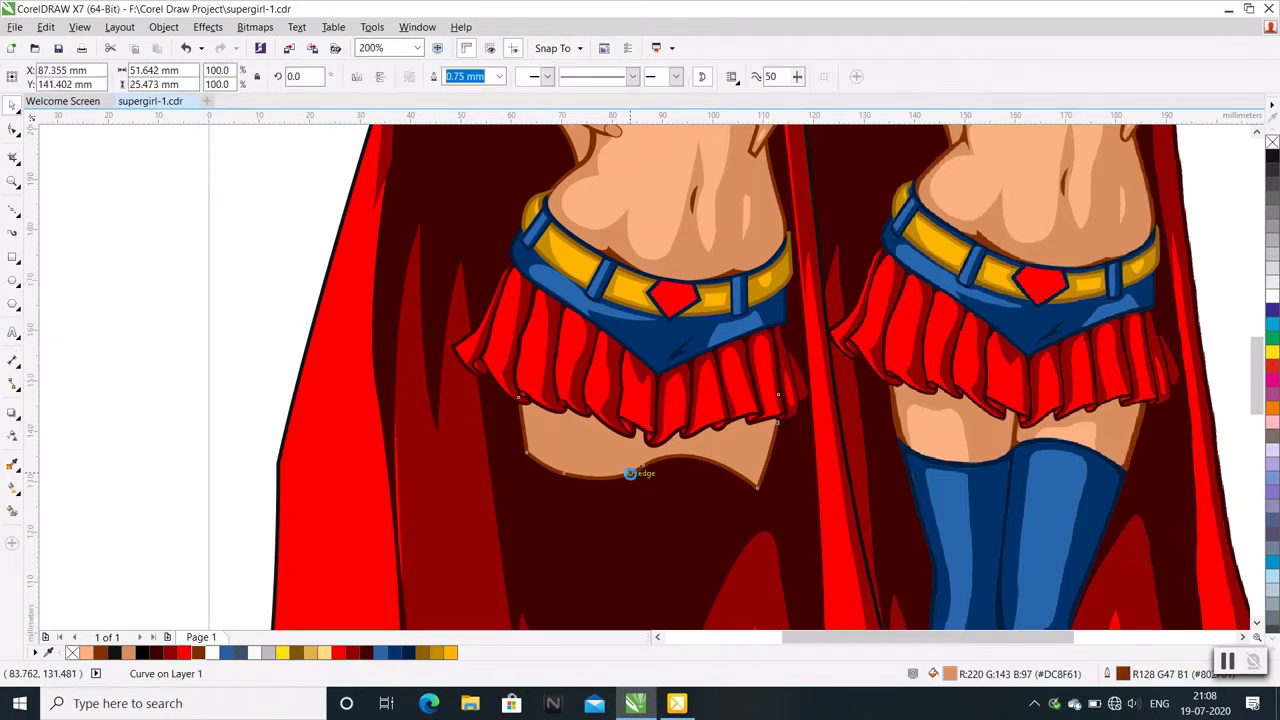
pyautogui.press('Down')
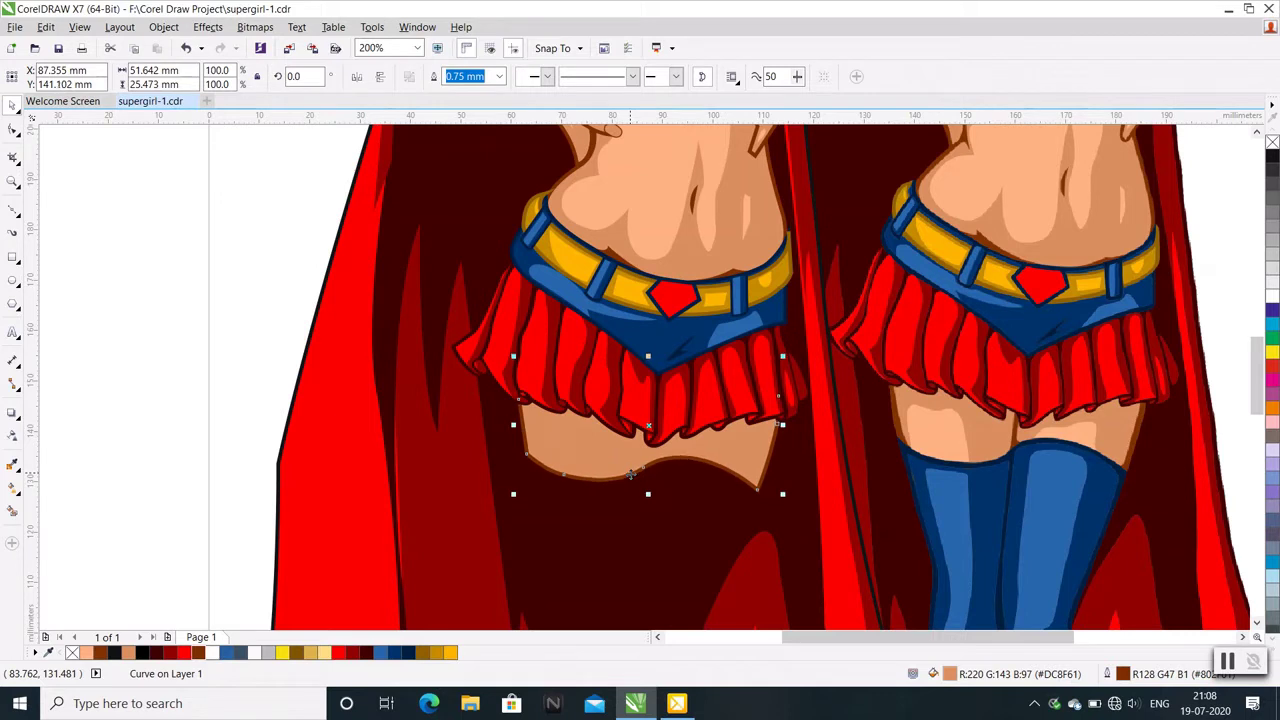
pyautogui.press('Down')
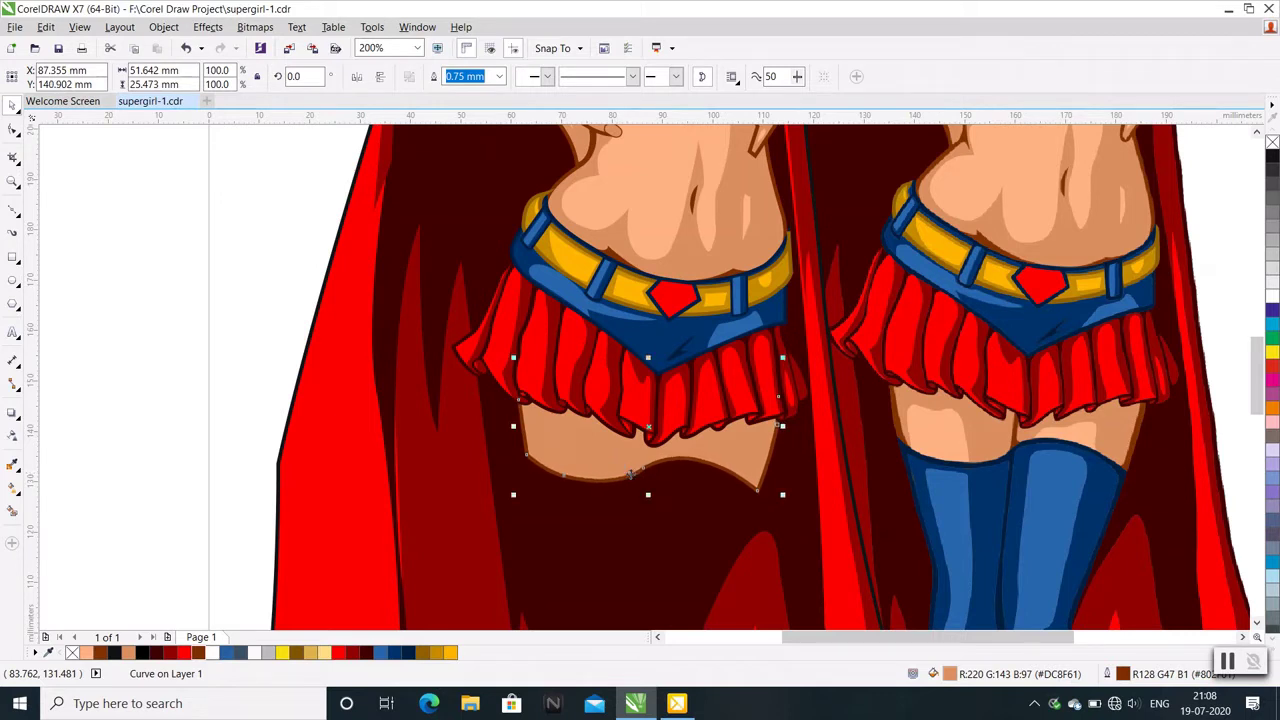
pyautogui.click(211, 406)
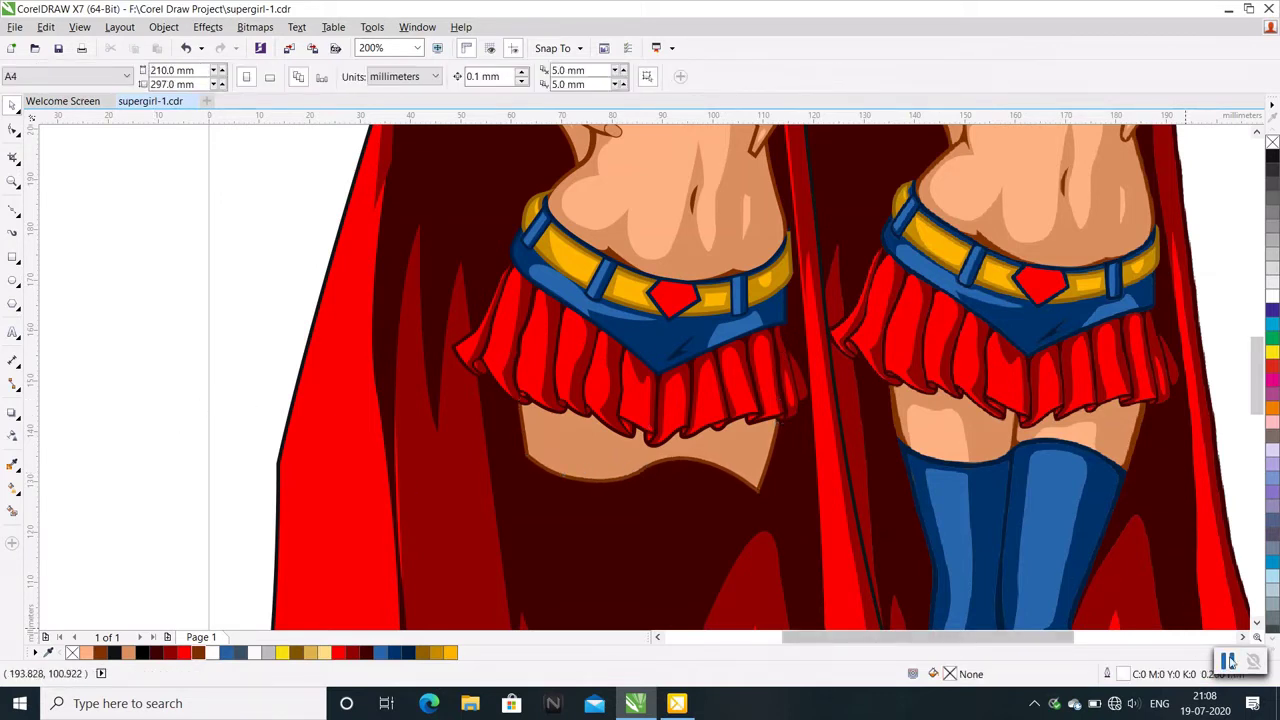
pyautogui.press('F10')
pyautogui.scroll(2, 651, 514)
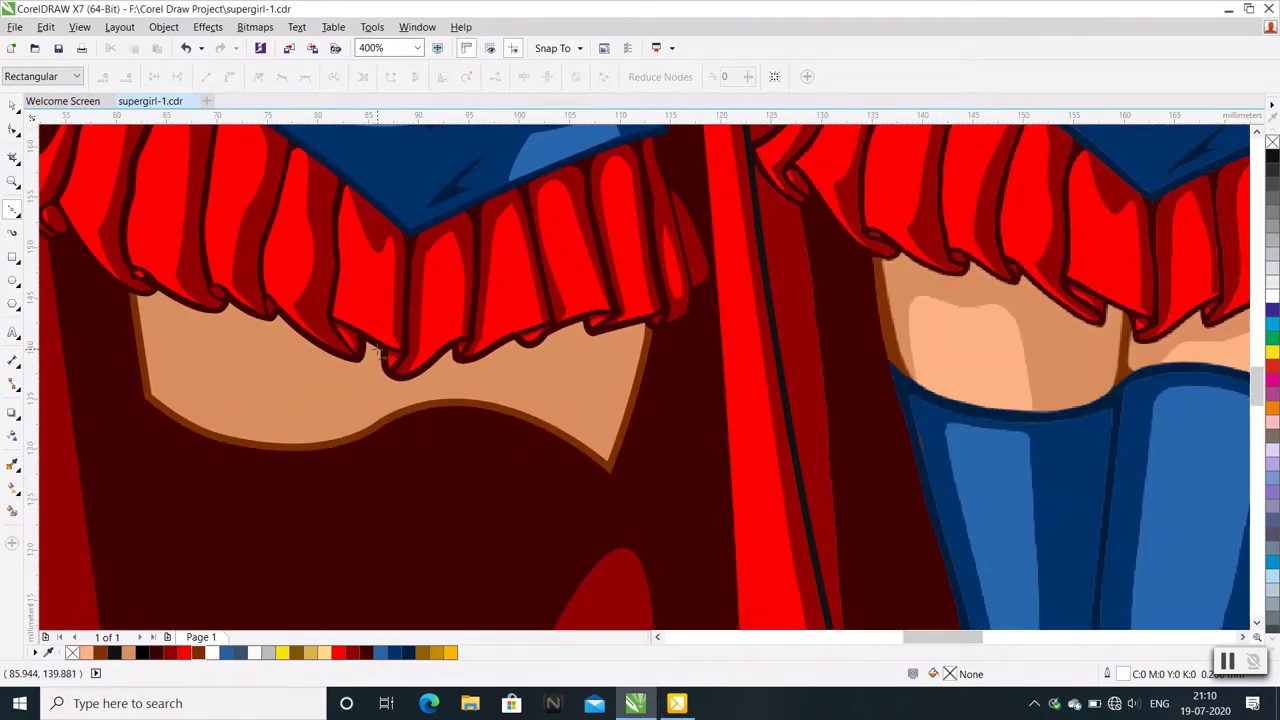
pyautogui.scroll(2, 383, 354)
pyautogui.scroll(-2, 383, 354)
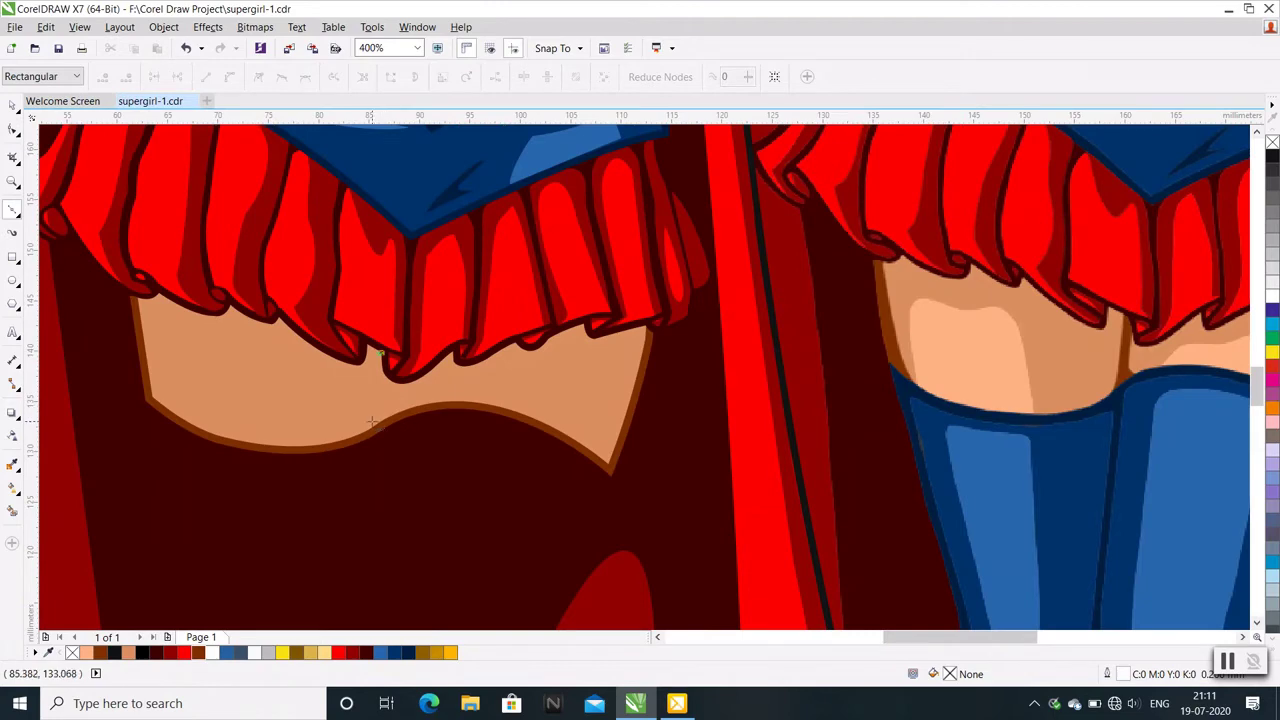
pyautogui.scroll(2, 369, 427)
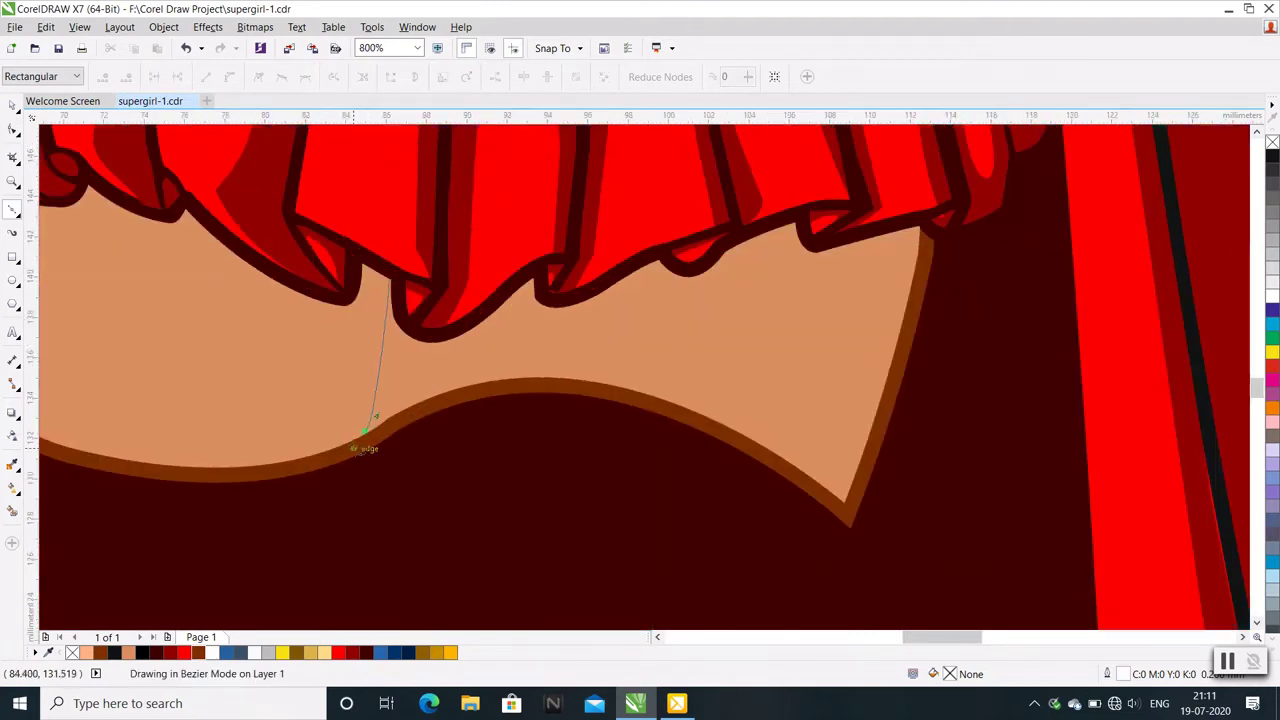
# Draw the thin divider outline between the thighs, from the skirt ruffle down to the thigh edge
pyautogui.click(366, 432)
pyautogui.scroll(-2, 366, 433)
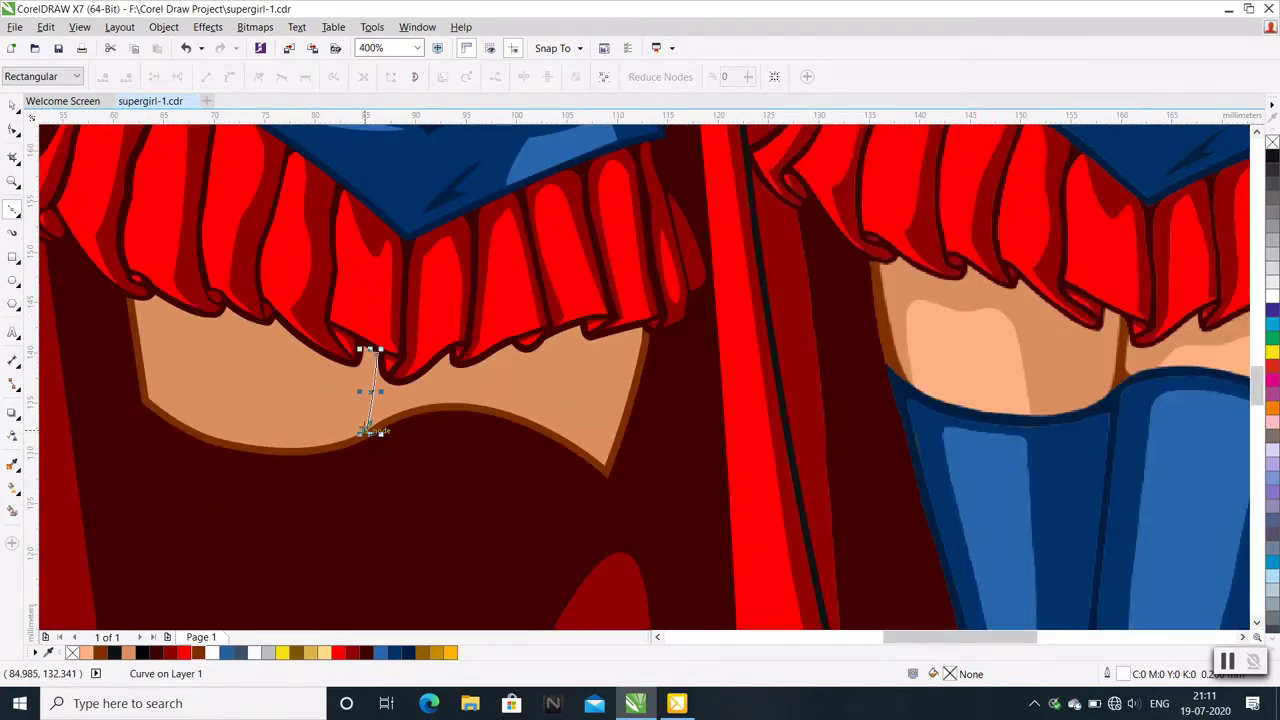
pyautogui.scroll(2, 370, 430)
pyautogui.click(406, 431)
pyautogui.scroll(-2, 400, 425)
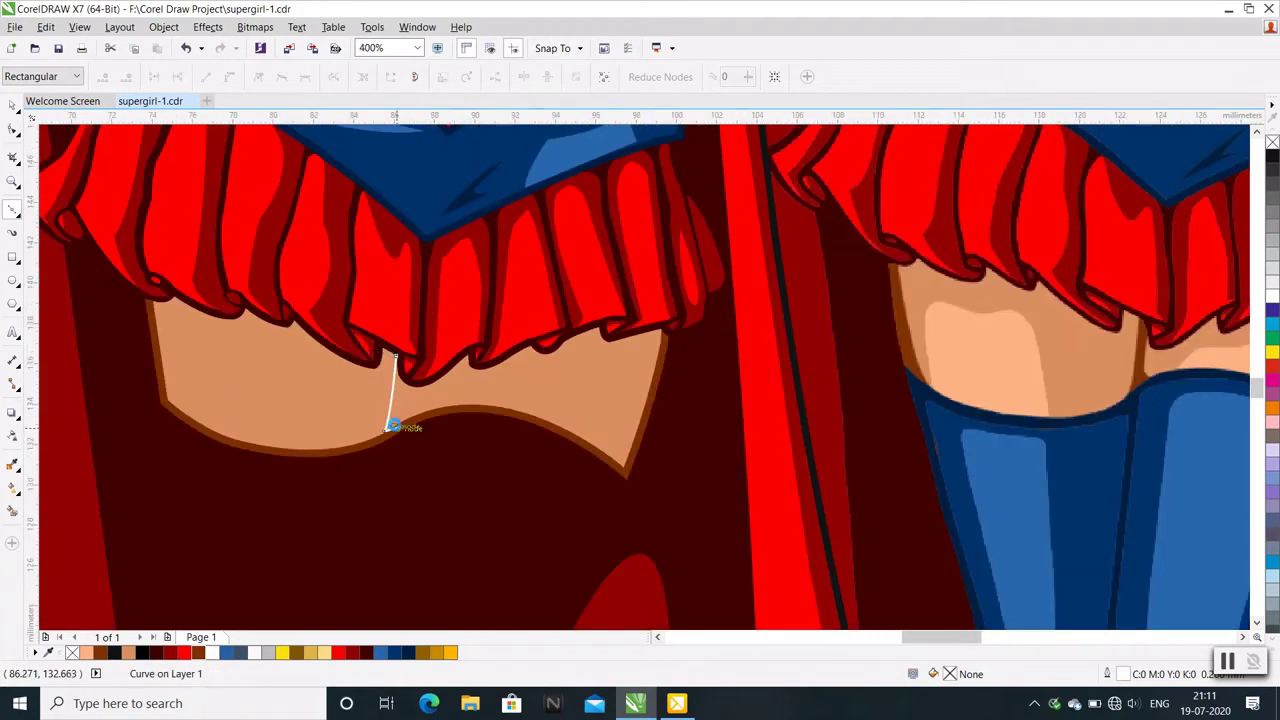
pyautogui.scroll(2, 395, 415)
pyautogui.click(397, 410)
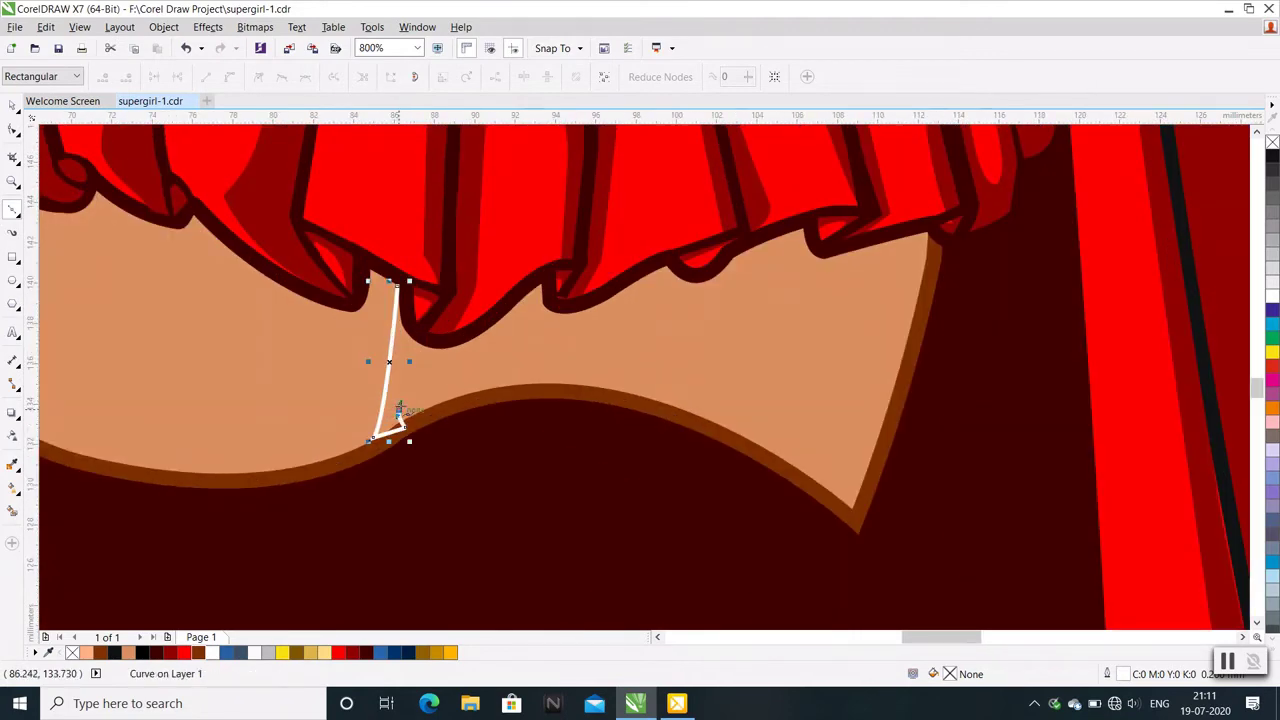
pyautogui.scroll(-2, 398, 410)
pyautogui.scroll(4, 398, 370)
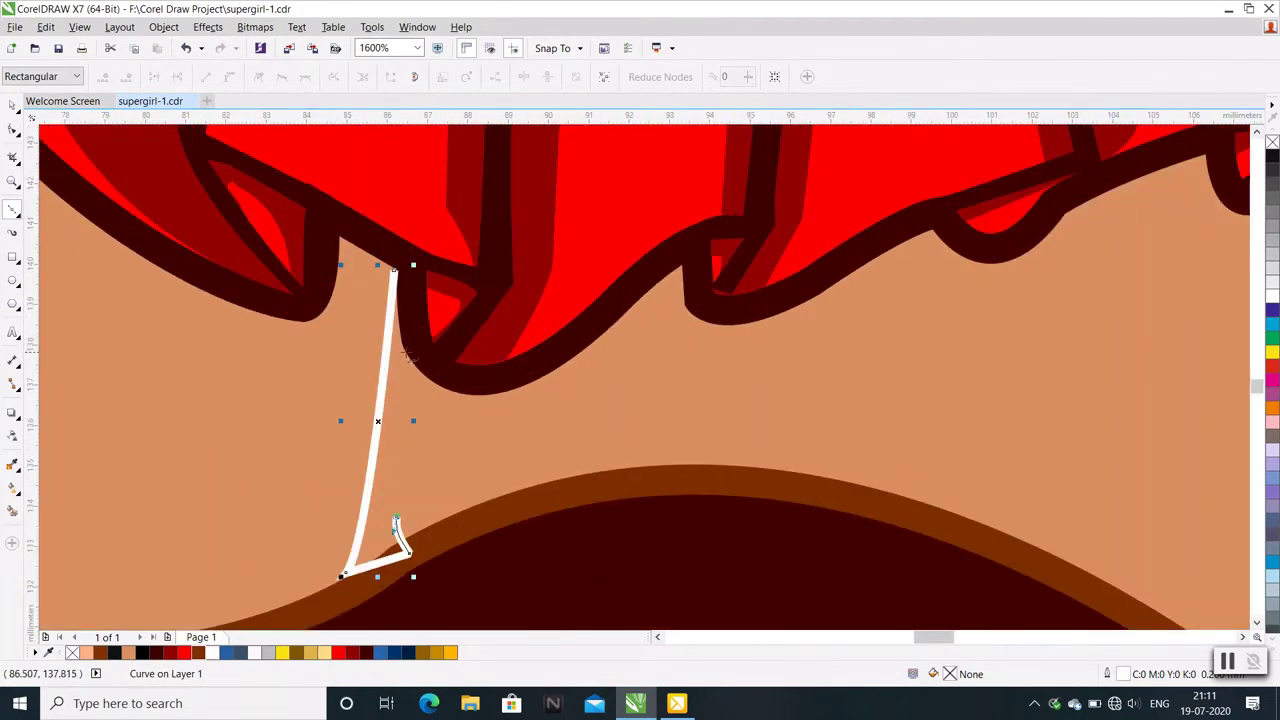
pyautogui.click(406, 357)
pyautogui.hotkey('ctrl', 'z')
pyautogui.click(413, 370)
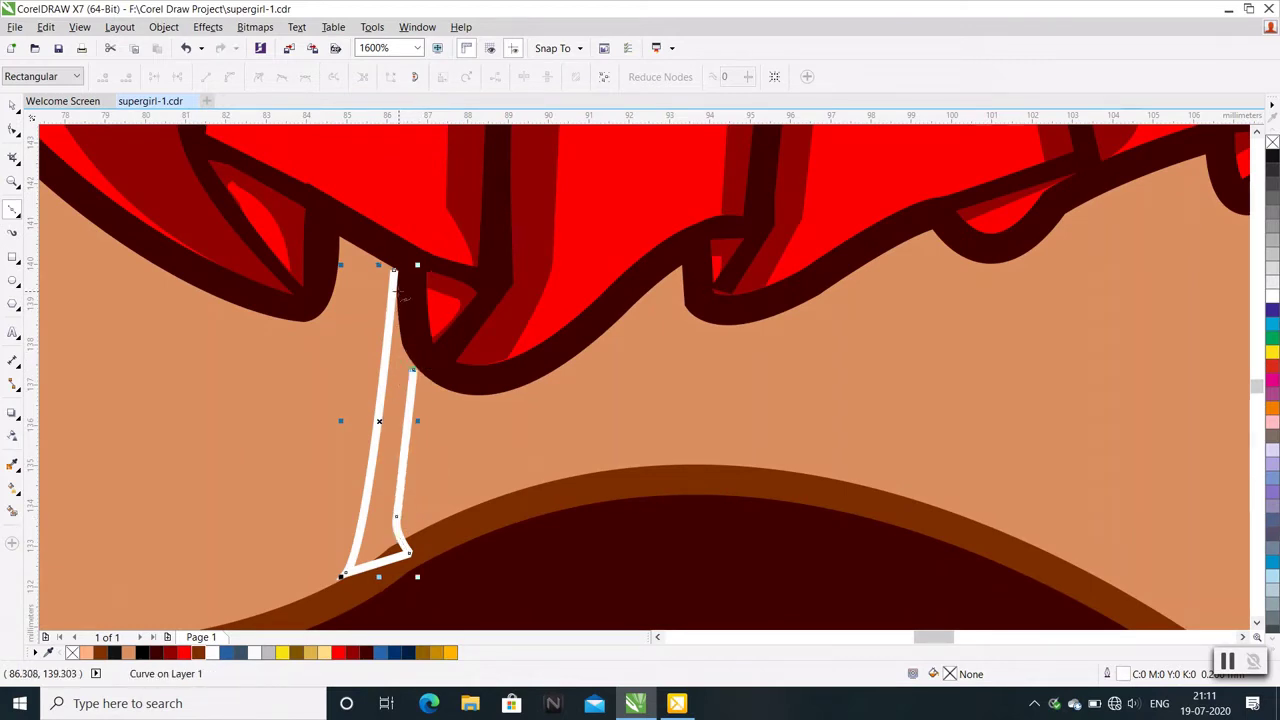
pyautogui.moveTo(392, 283); pyautogui.dragTo(389, 215)
# Close the divider curve and fill it dark brown (#802F01)
pyautogui.press('F10')
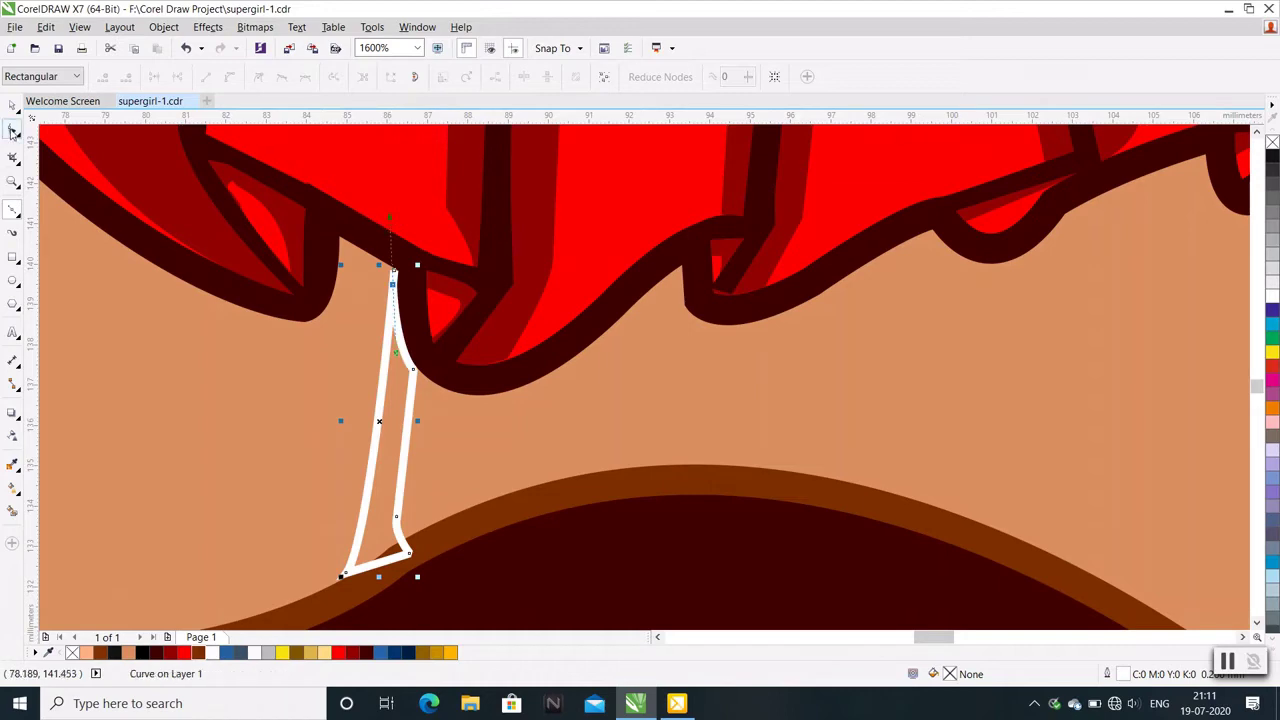
pyautogui.rightClick(397, 460)
pyautogui.click(443, 323)
pyautogui.scroll(-1, 435, 456)
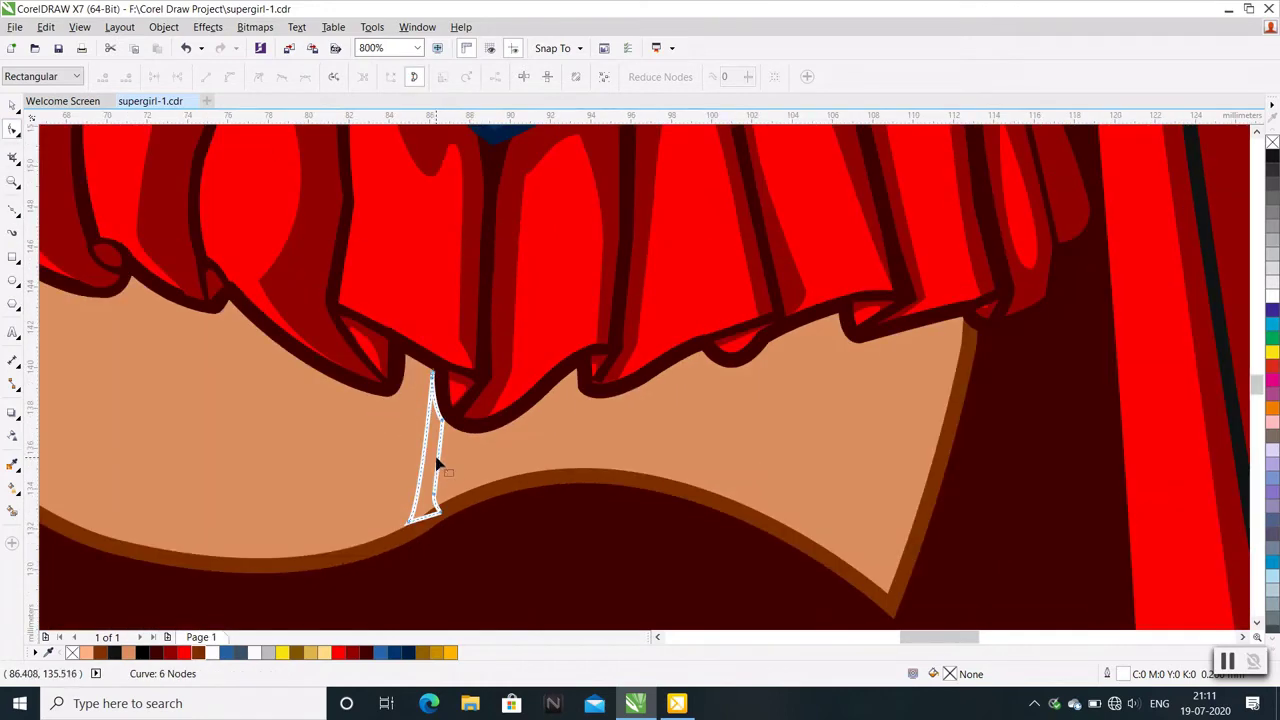
pyautogui.click(12, 104)
pyautogui.click(191, 652)
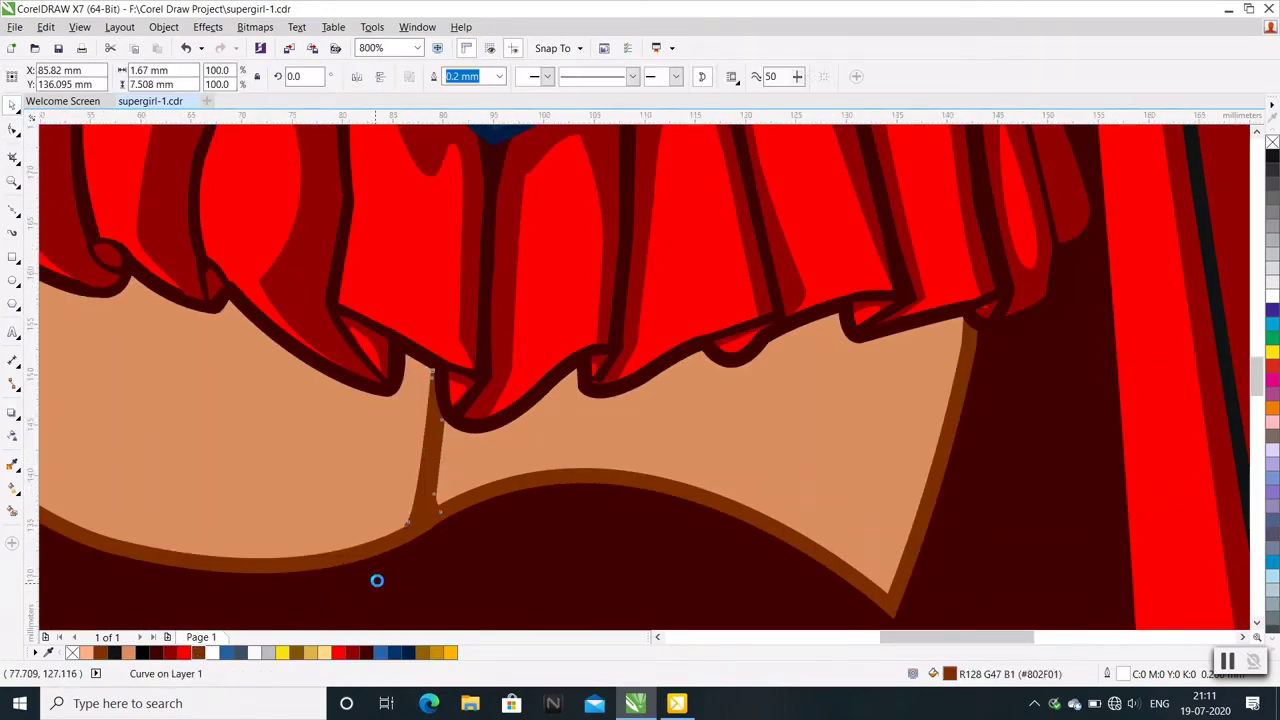
pyautogui.scroll(-1, 377, 580)
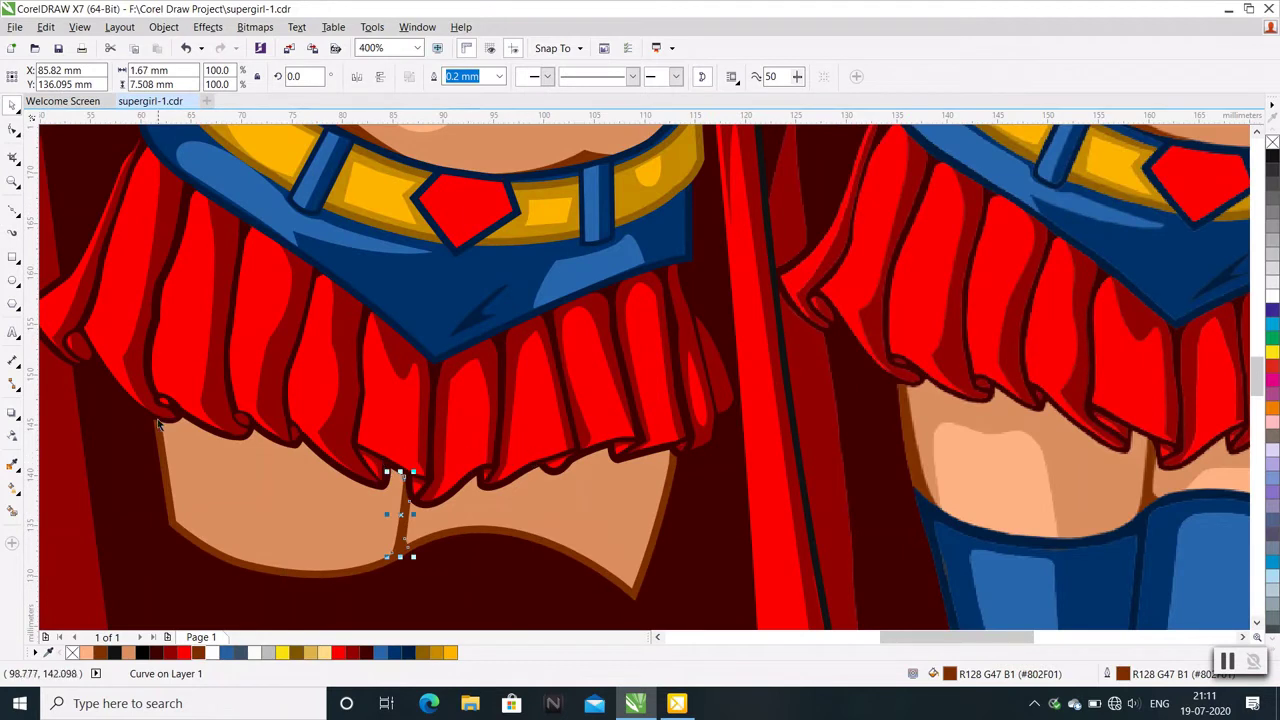
pyautogui.click(11, 207)
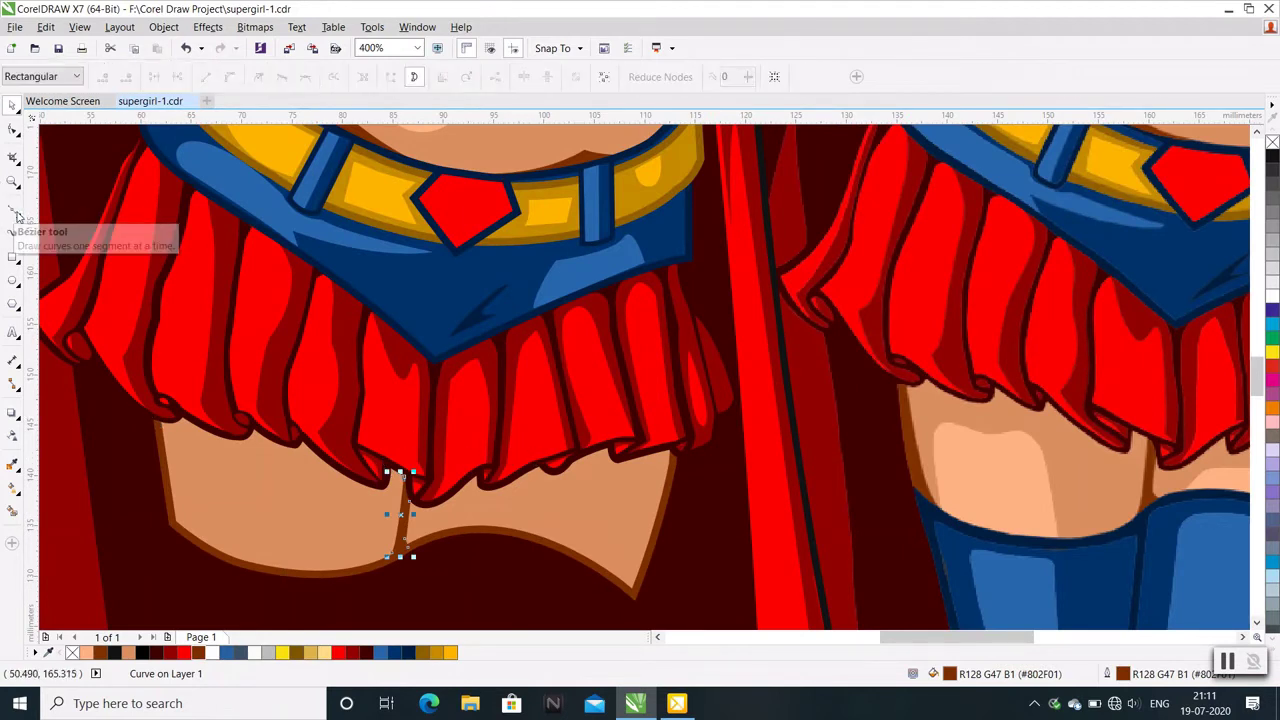
# Draw a seven-node highlight outline on the left thigh beneath the skirt
pyautogui.click(185, 524)
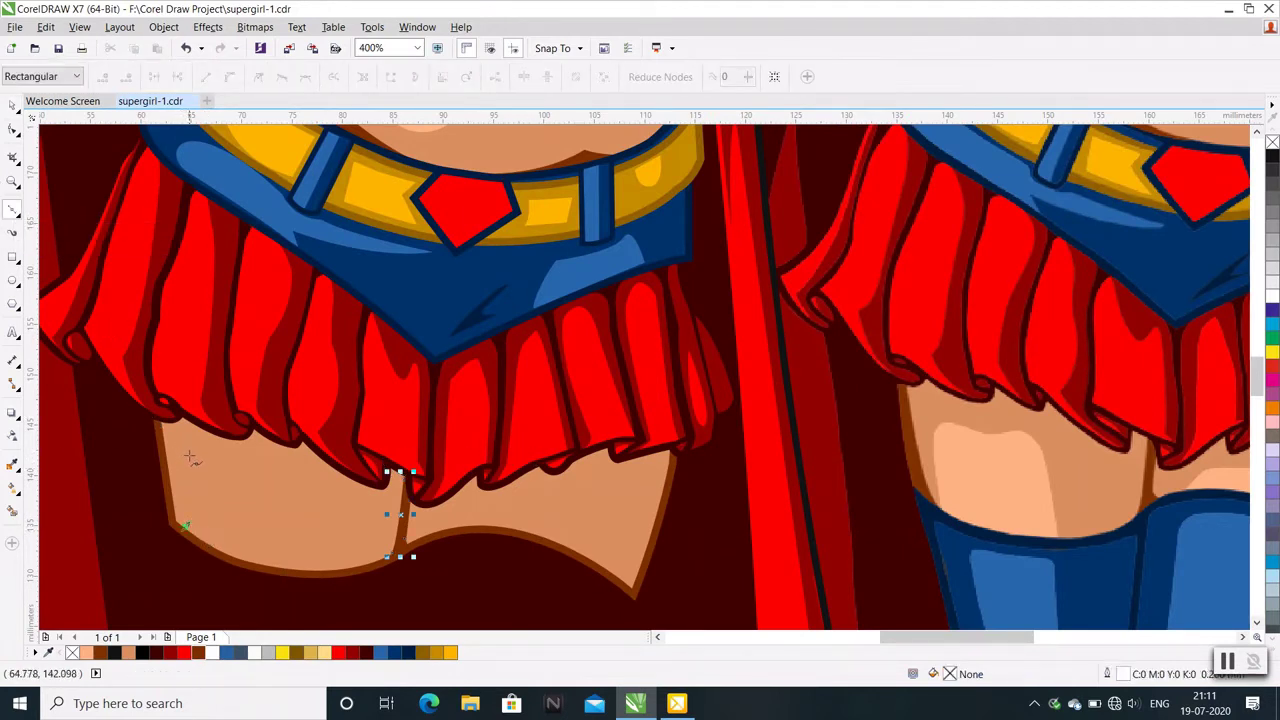
pyautogui.moveTo(190, 457)
pyautogui.mouseDown()
pyautogui.moveTo(243, 486)
pyautogui.moveTo(278, 463)
pyautogui.mouseUp()
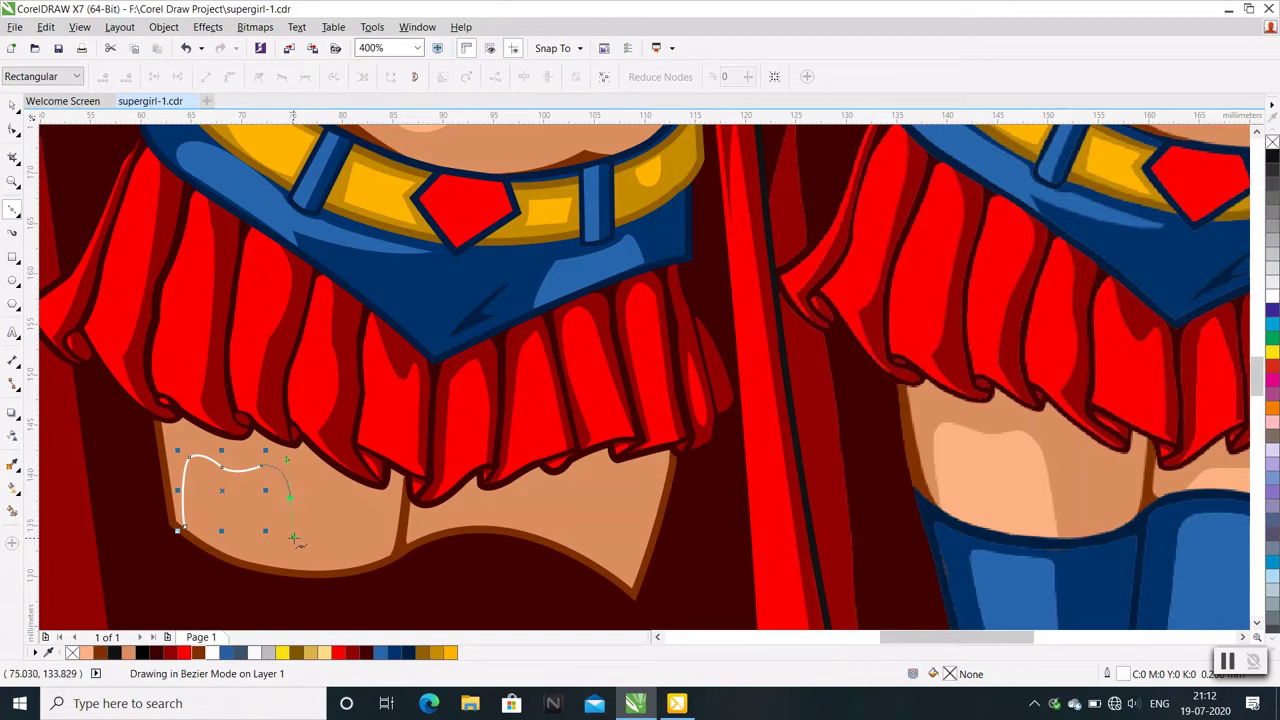
pyautogui.moveTo(293, 539); pyautogui.dragTo(293, 536)
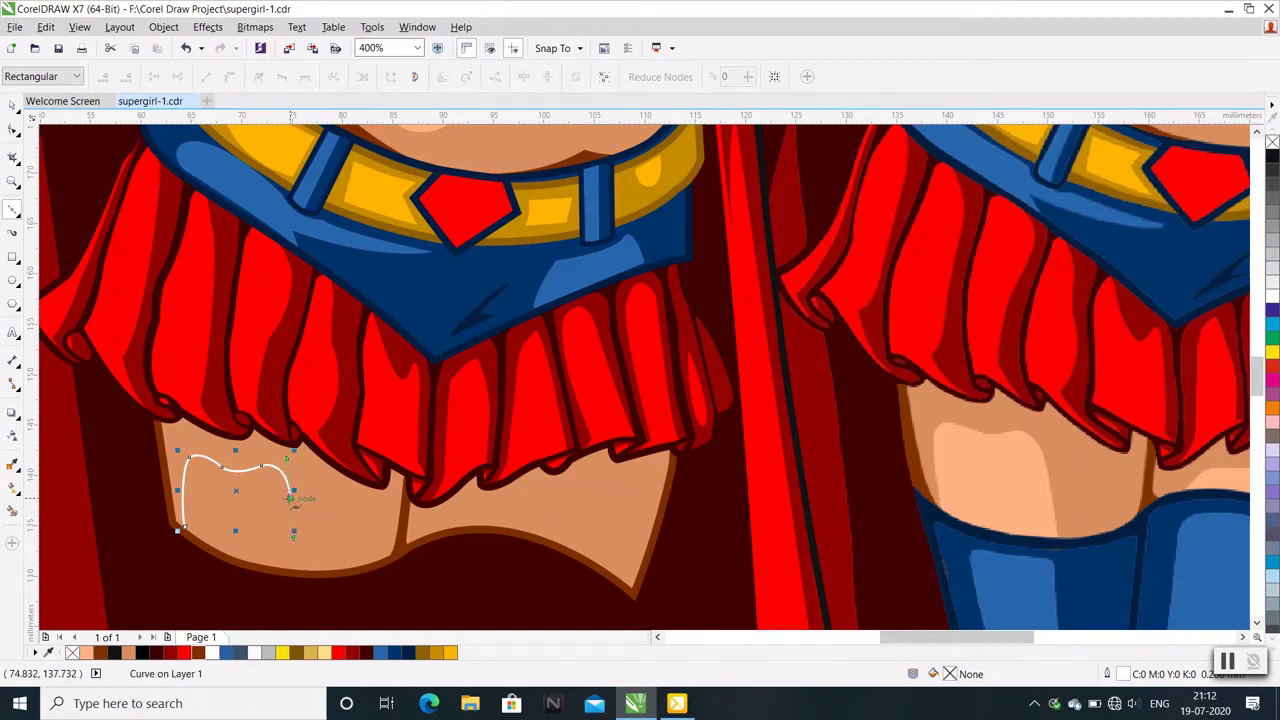
pyautogui.scroll(2, 289, 563)
pyautogui.click(297, 570)
pyautogui.scroll(-2, 298, 567)
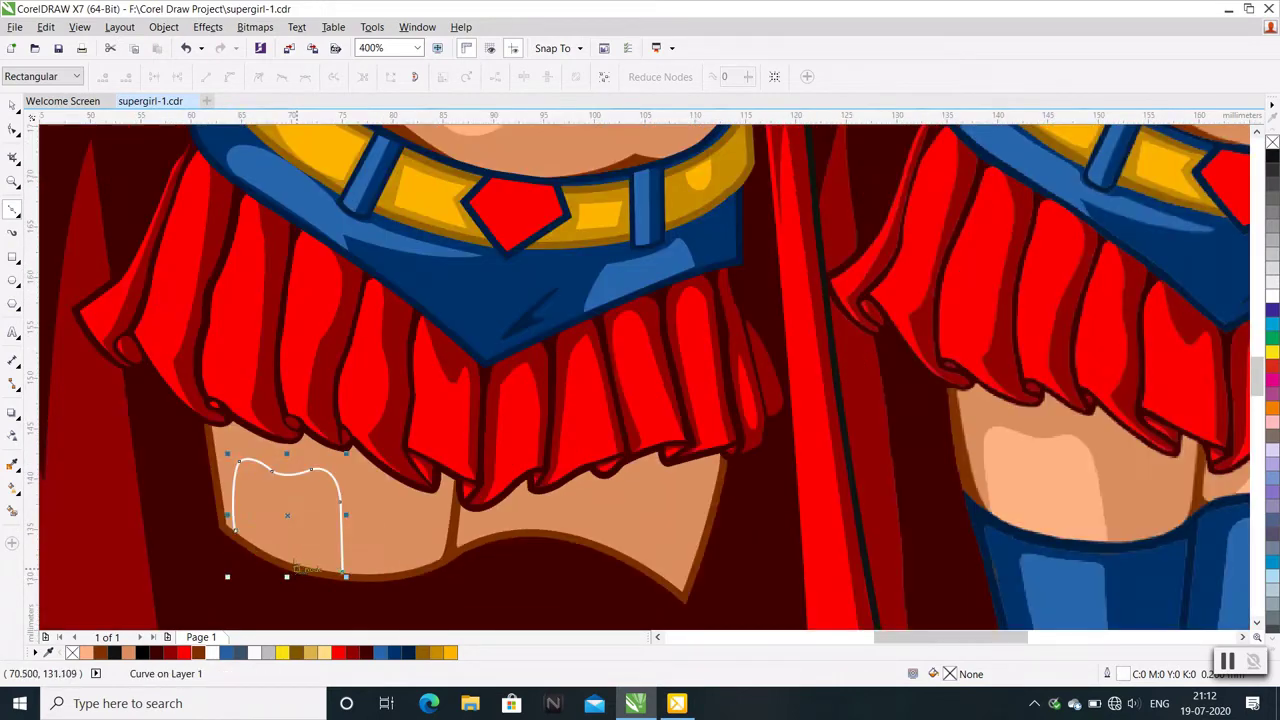
pyautogui.scroll(2, 295, 567)
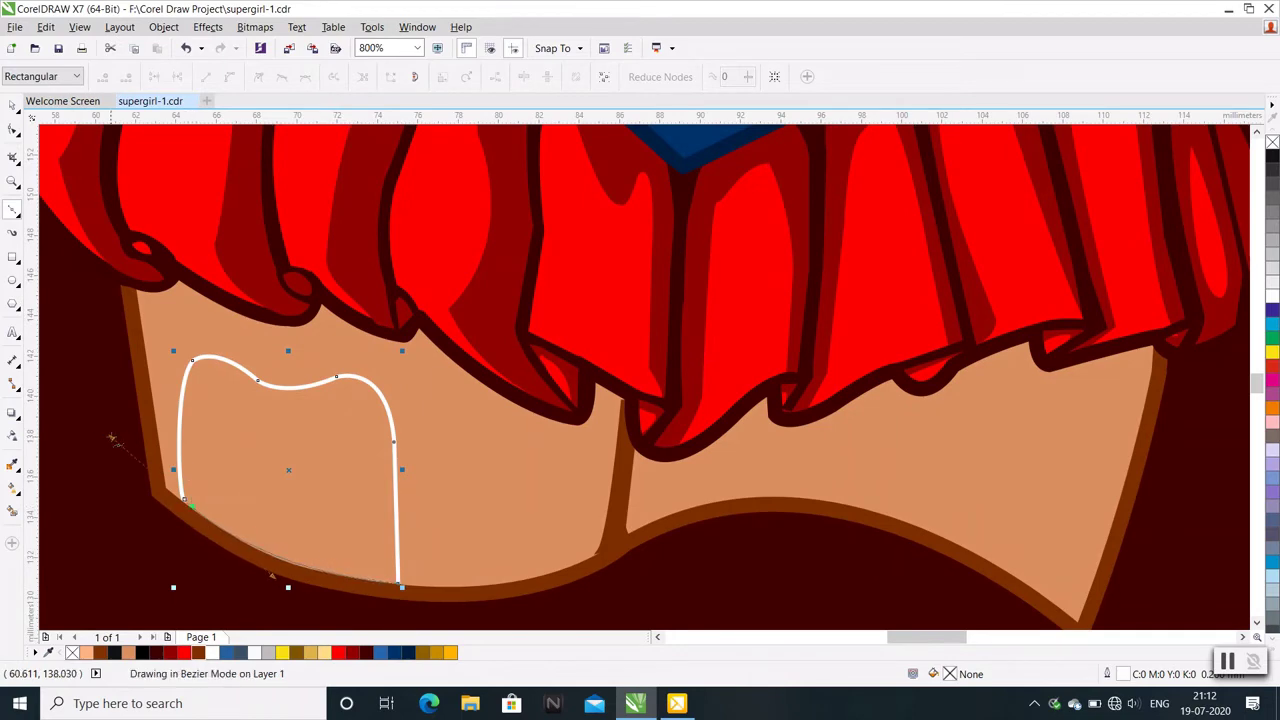
pyautogui.moveTo(185, 500); pyautogui.dragTo(266, 572)
# Close the left-thigh highlight curve and fill it light peach (#FFB284)
pyautogui.click(10, 131)
pyautogui.rightClick(240, 408)
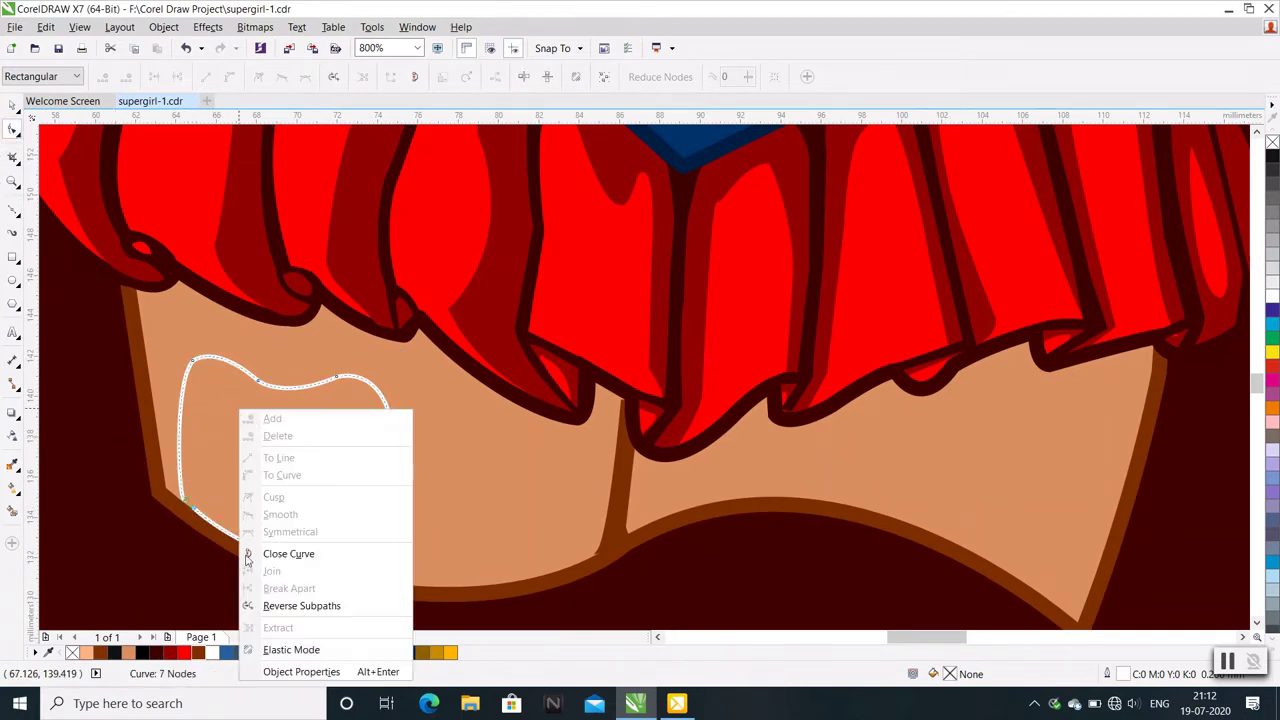
pyautogui.scroll(-2, 200, 532)
pyautogui.click(86, 652)
pyautogui.scroll(-4, 289, 486)
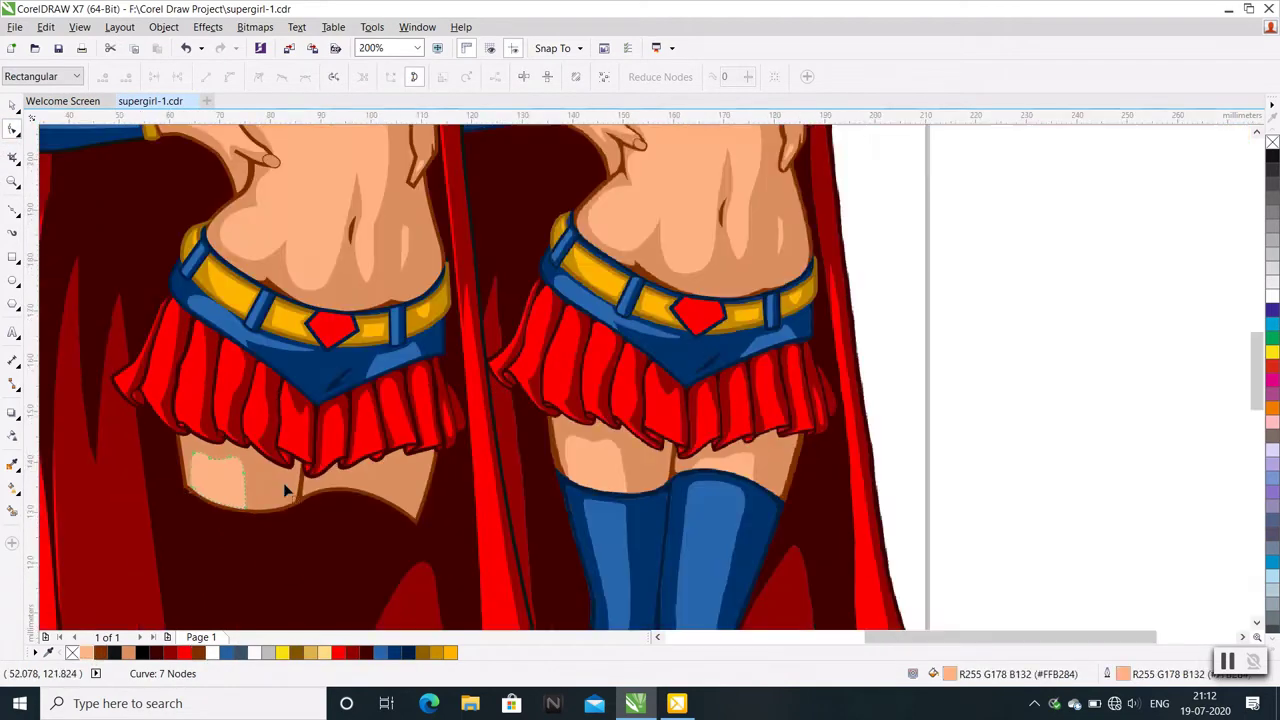
pyautogui.scroll(4, 334, 535)
pyautogui.click(12, 210)
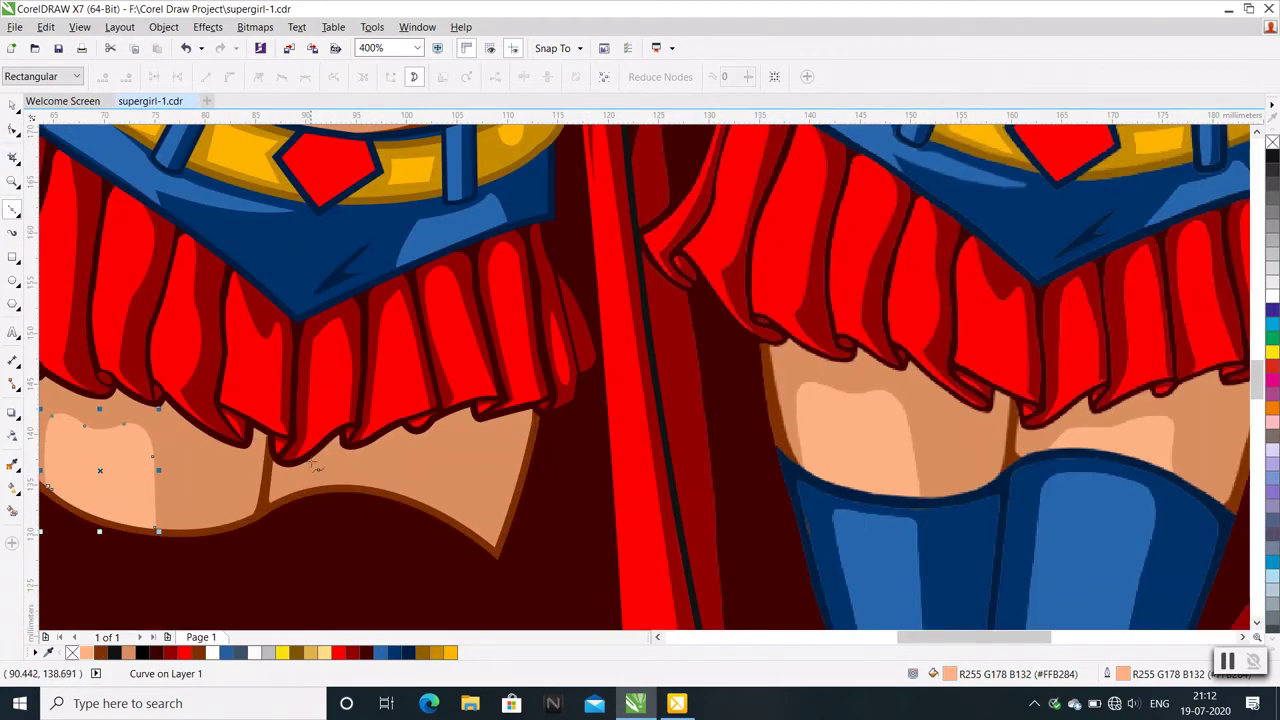
# Draw a six-node highlight outline on the right thigh beside the divider
pyautogui.click(310, 494)
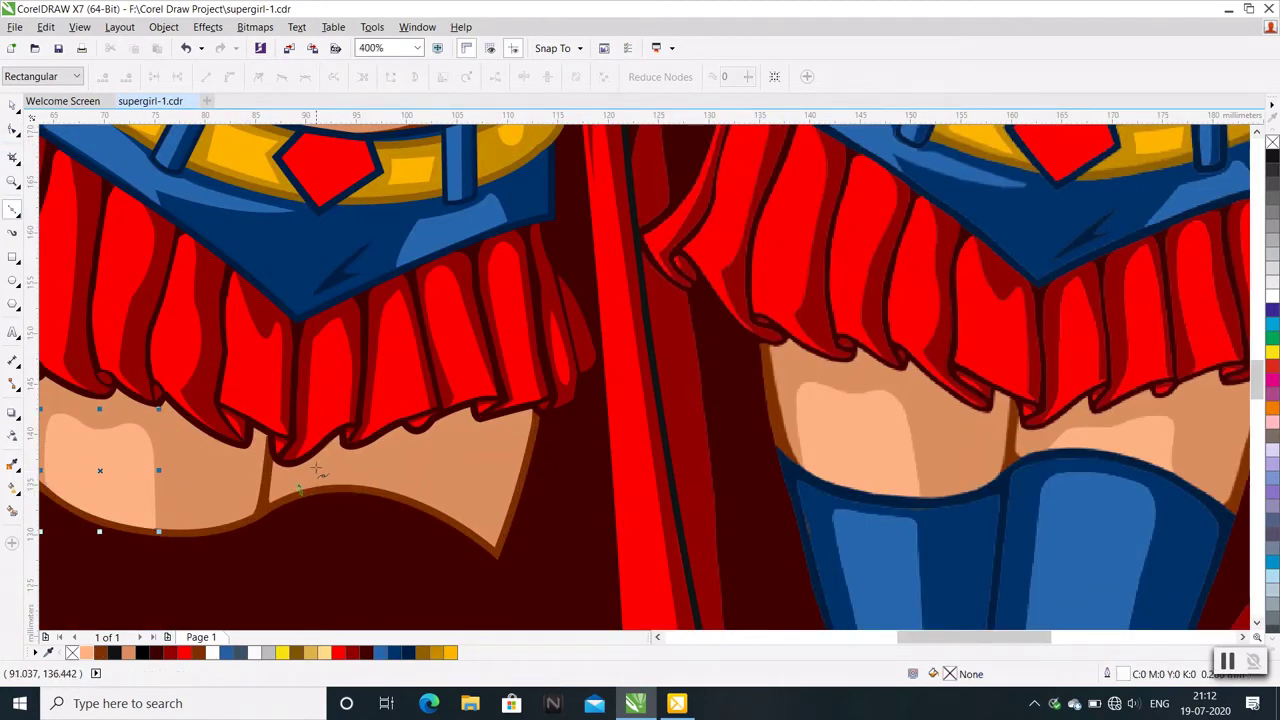
pyautogui.click(318, 469)
pyautogui.click(370, 461)
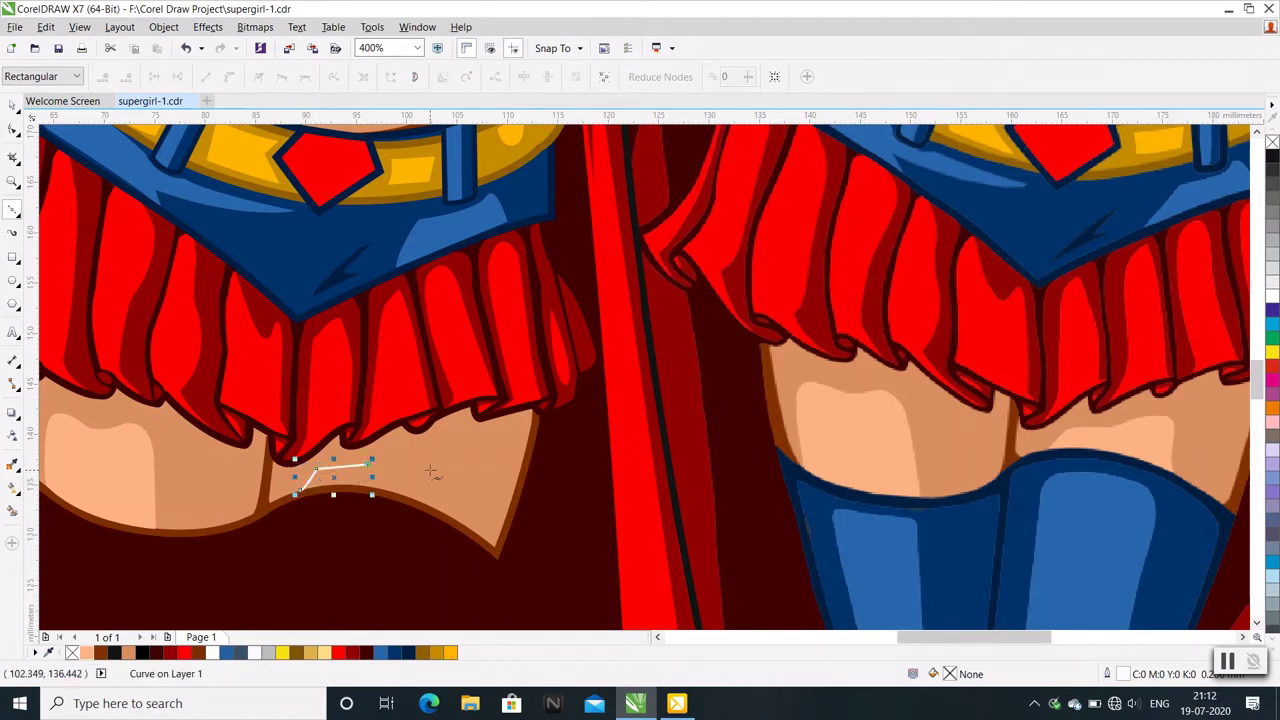
pyautogui.moveTo(430, 467); pyautogui.dragTo(430, 468)
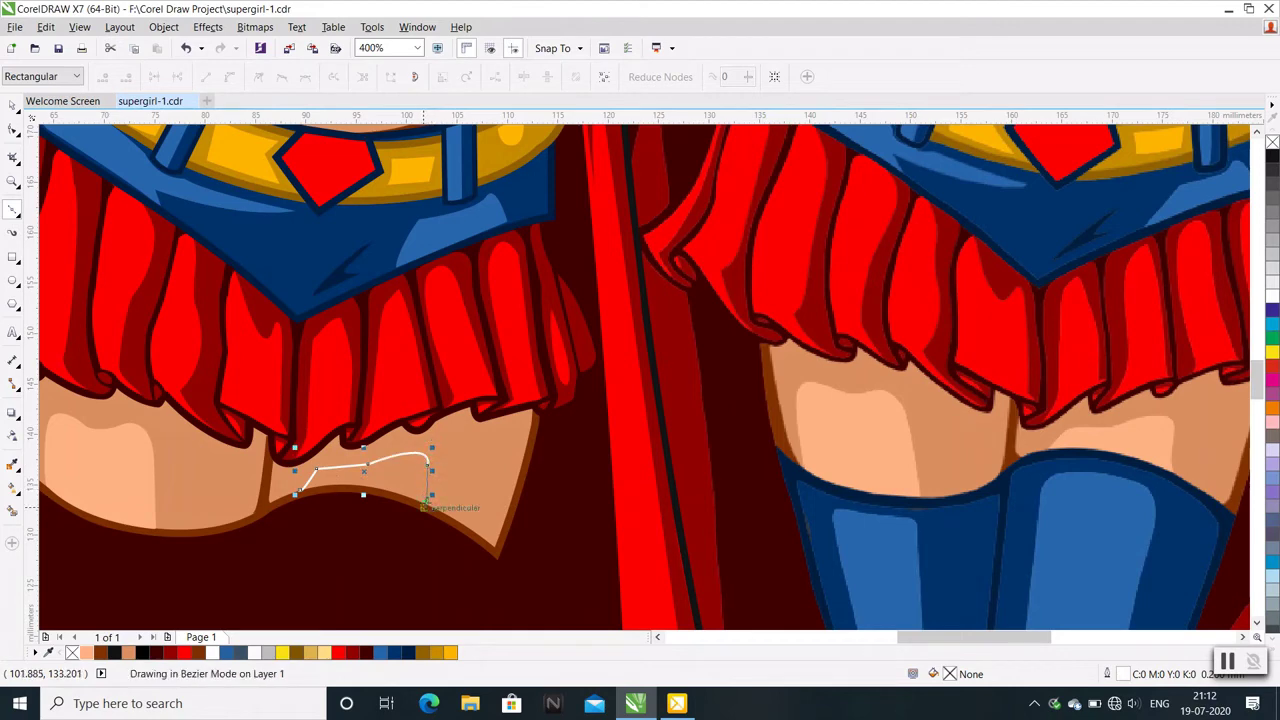
pyautogui.click(428, 502)
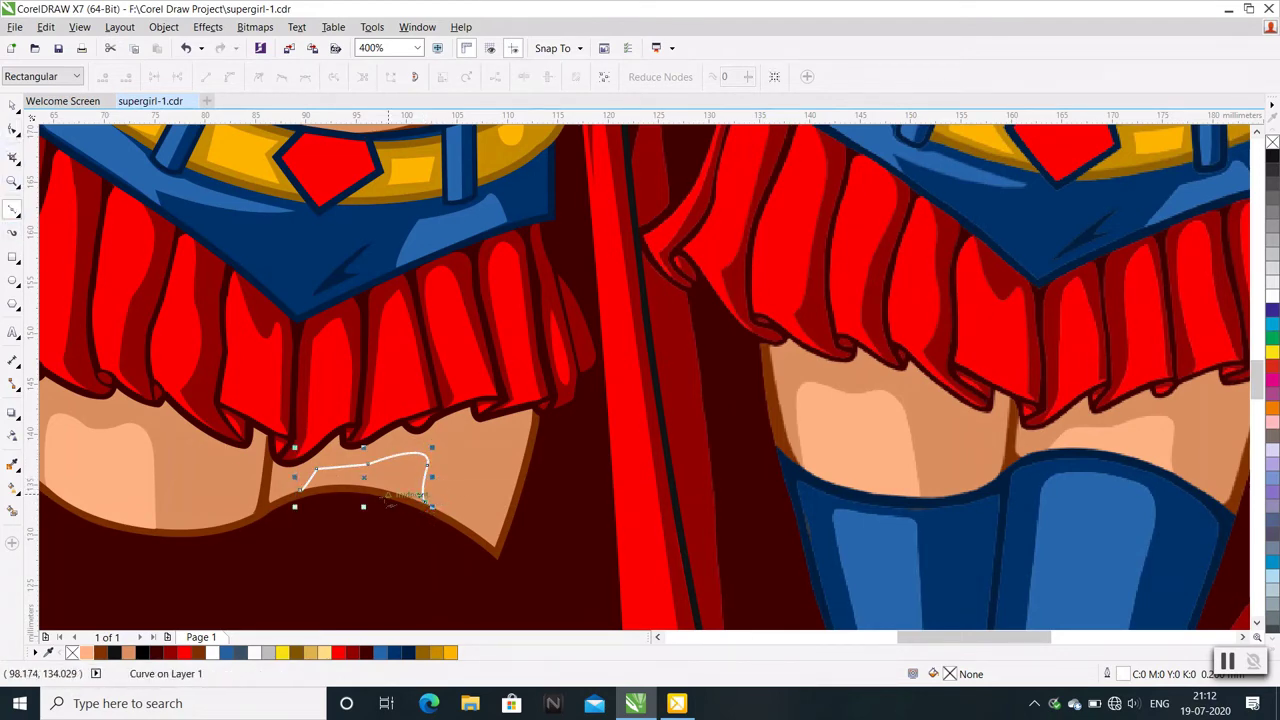
pyautogui.scroll(2, 390, 497)
pyautogui.moveTo(232, 478); pyautogui.dragTo(107, 500)
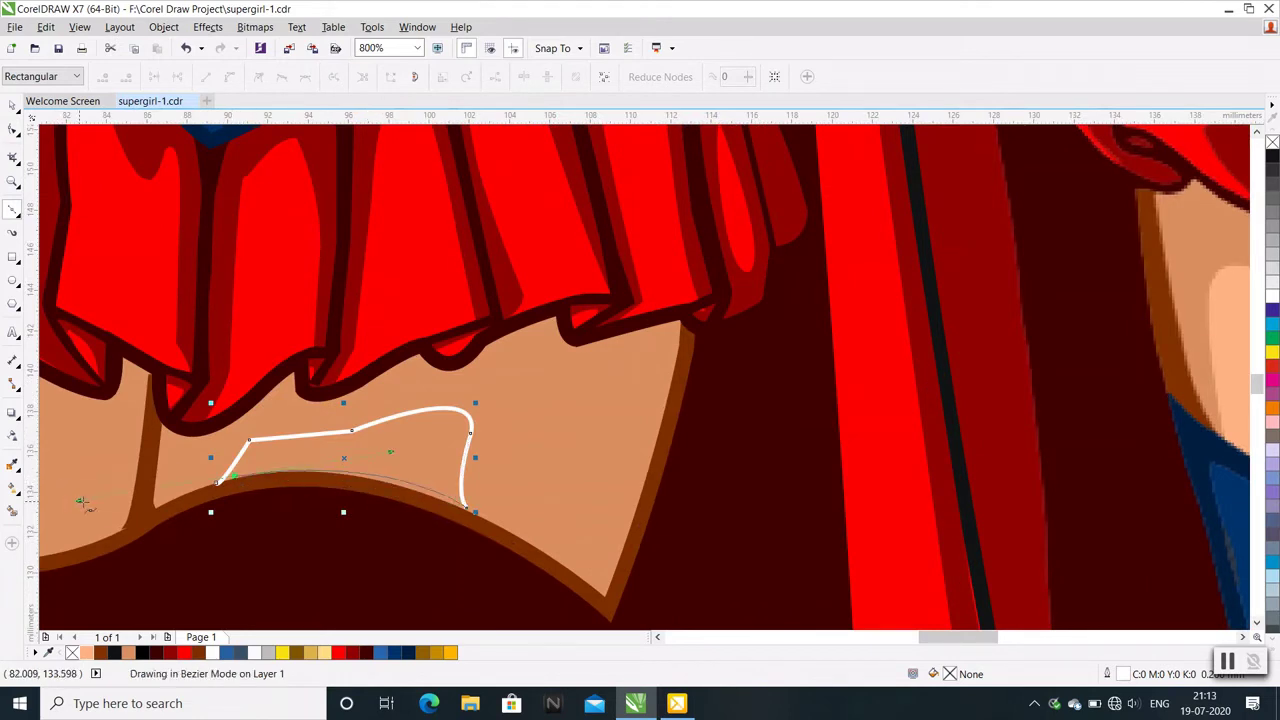
# Adjust the highlight's start node and give it light-peach (#FFB284) fill and outline
pyautogui.click(13, 129)
pyautogui.rightClick(246, 477)
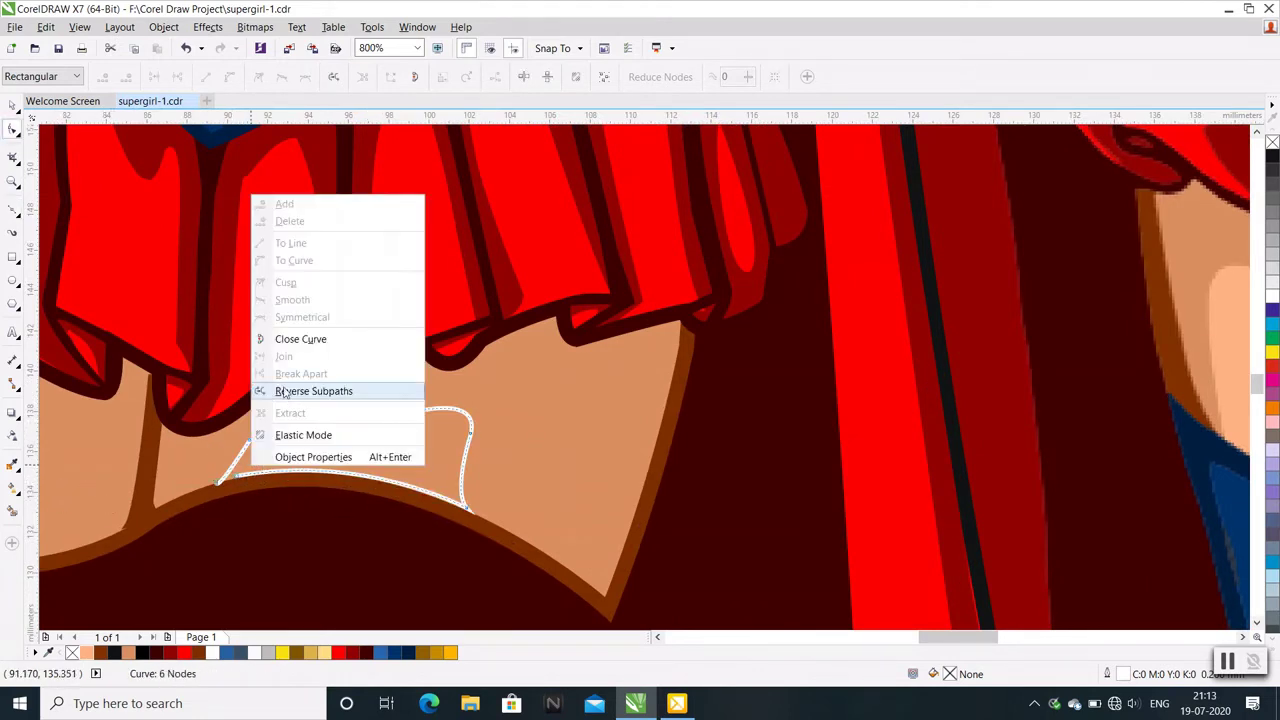
pyautogui.press('Escape')
pyautogui.scroll(2, 215, 470)
pyautogui.moveTo(208, 443); pyautogui.dragTo(222, 432)
pyautogui.click(86, 652)
pyautogui.rightClick(86, 652)
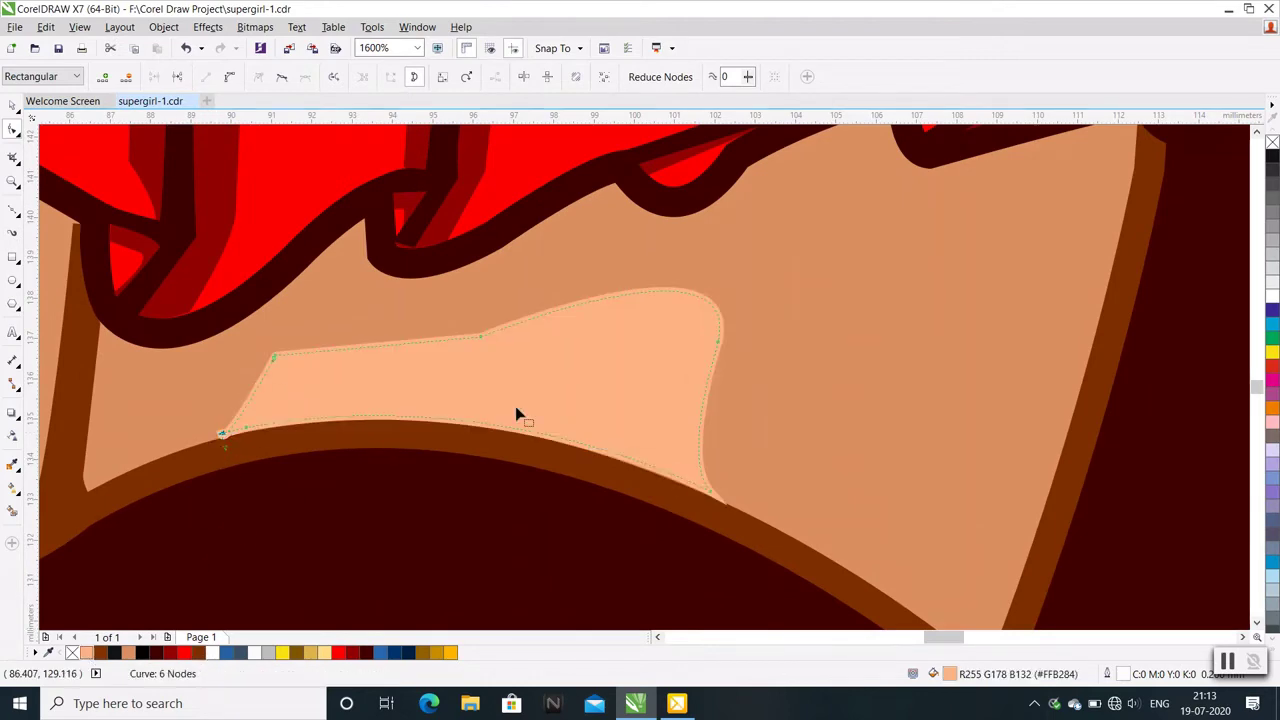
pyautogui.scroll(-2, 515, 406)
pyautogui.scroll(-2, 506, 434)
pyautogui.scroll(-1, 538, 466)
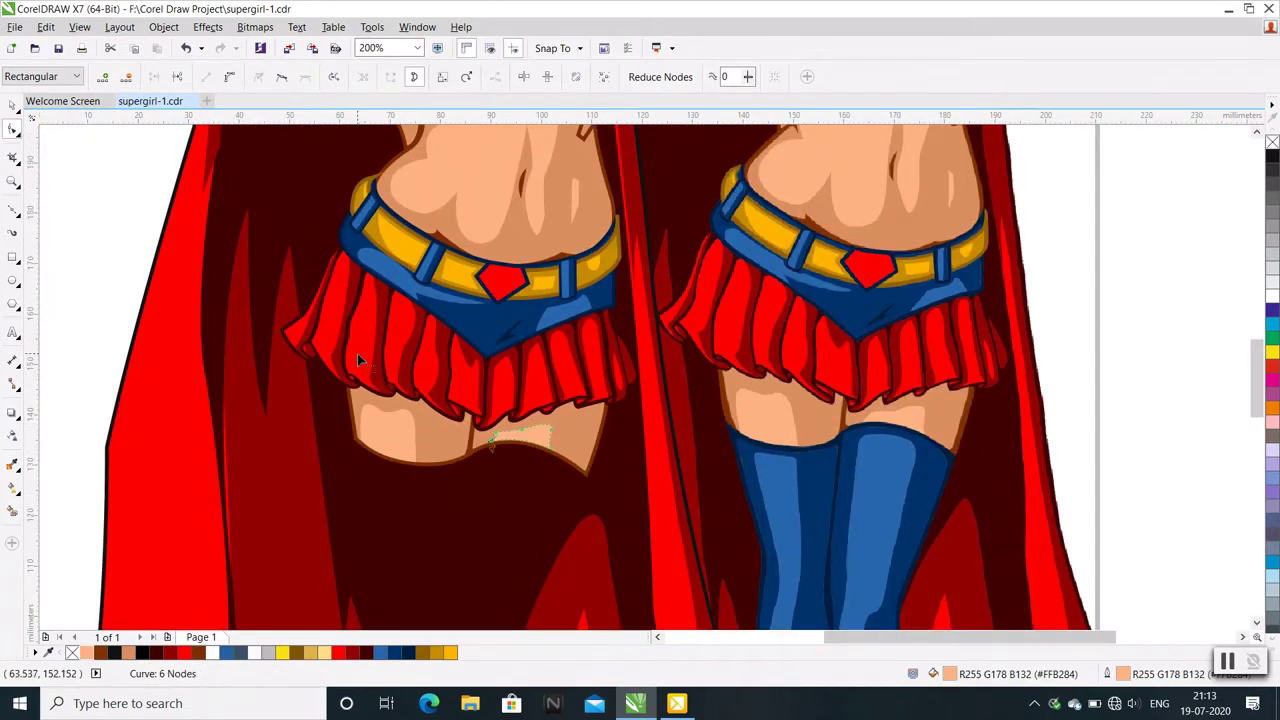
pyautogui.click(12, 105)
pyautogui.scroll(-1, 545, 383)
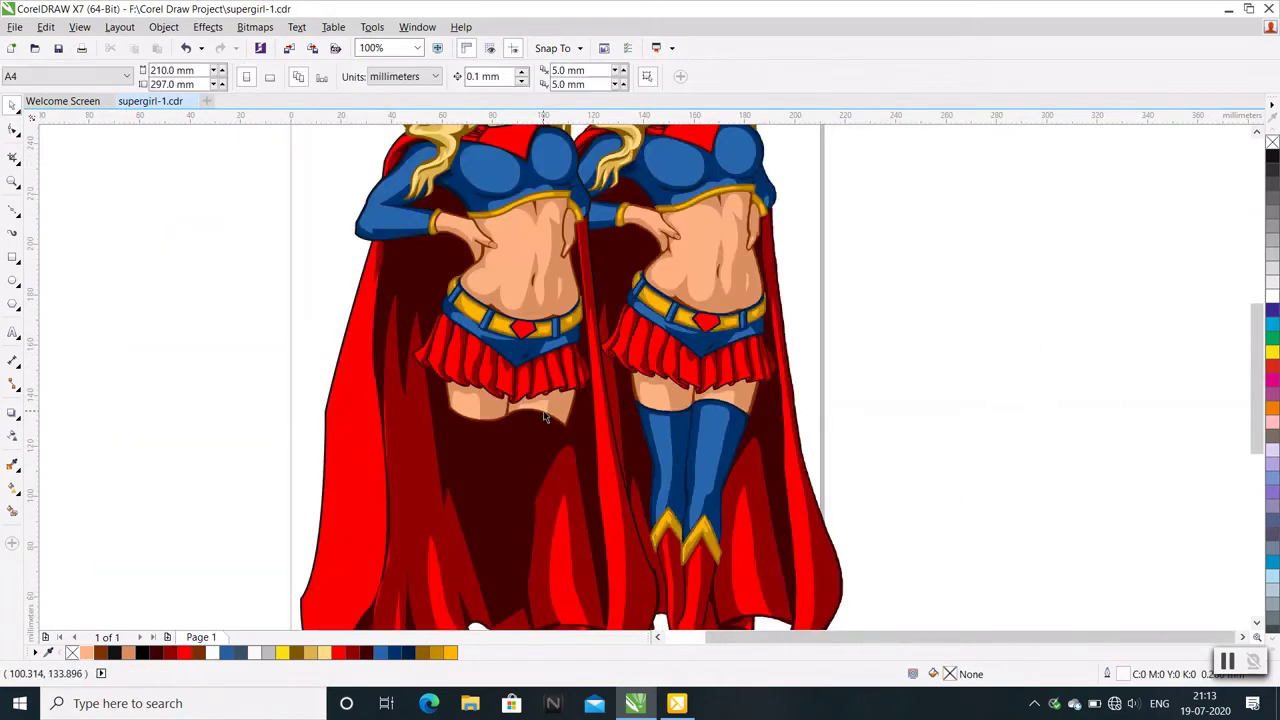
pyautogui.scroll(1, 545, 416)
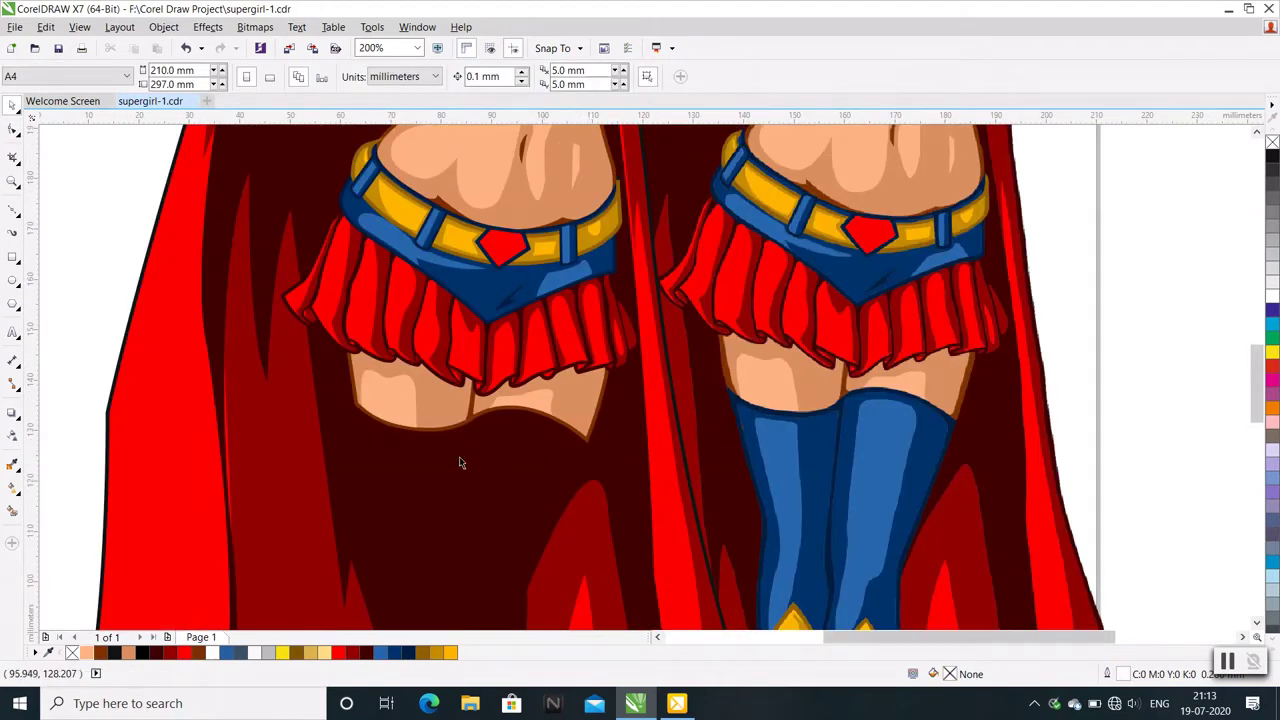
pyautogui.click(13, 210)
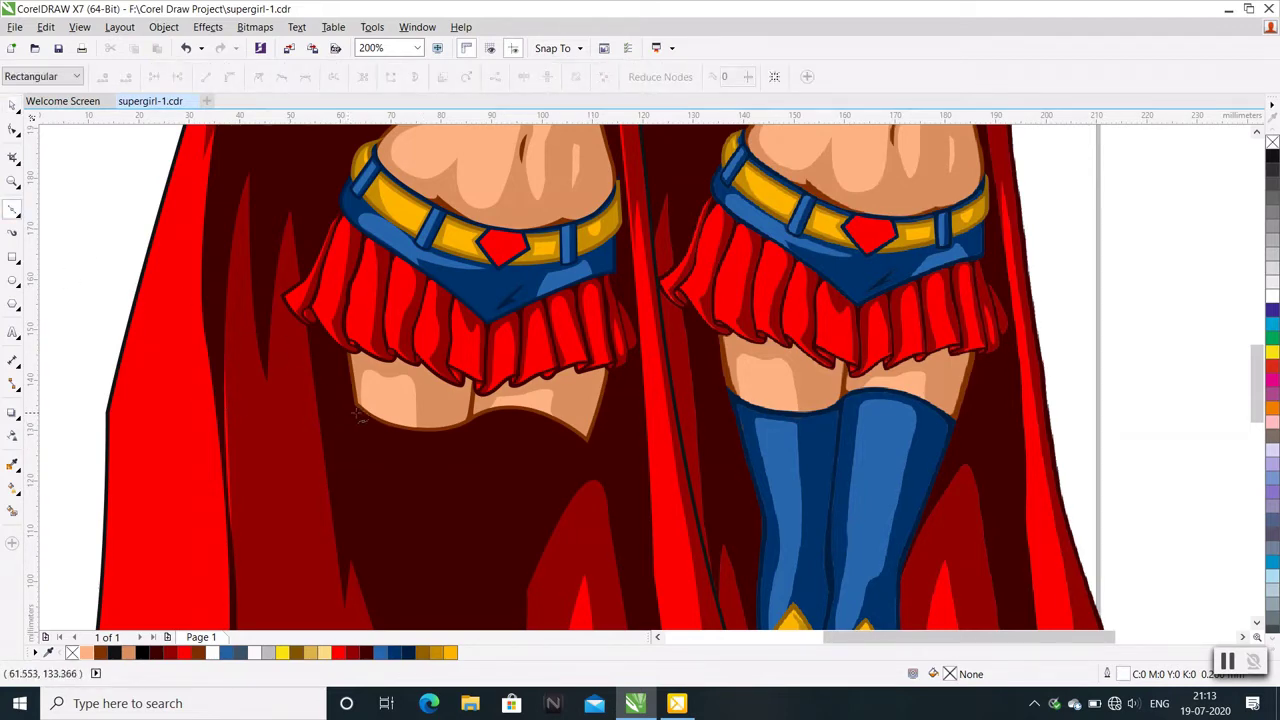
pyautogui.scroll(2, 358, 414)
pyautogui.scroll(-2, 352, 392)
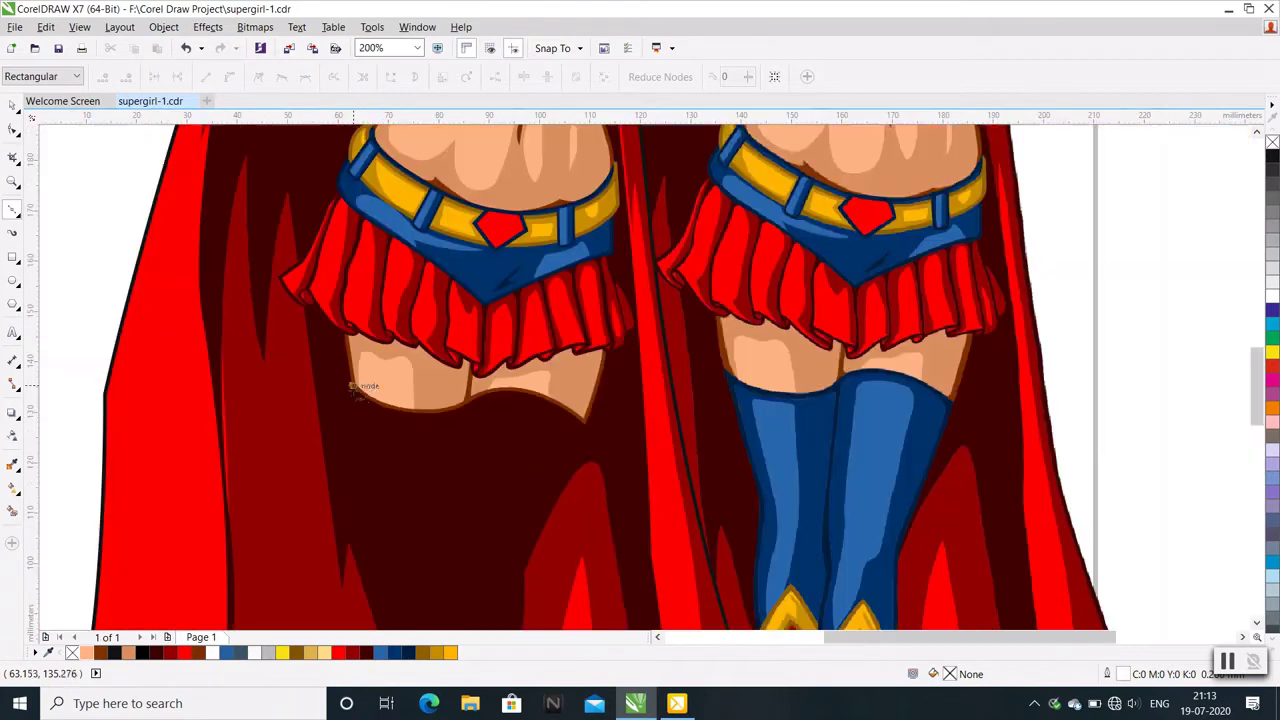
pyautogui.scroll(-1, 371, 400)
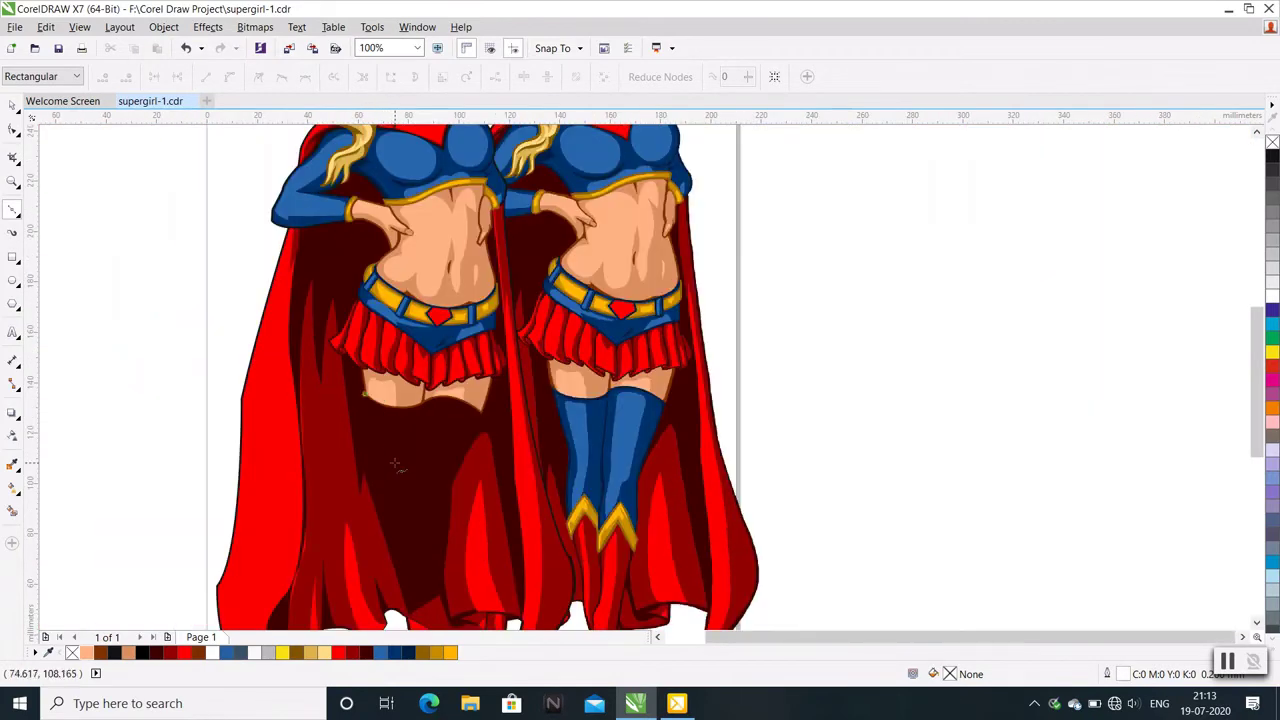
pyautogui.scroll(2, 414, 334)
pyautogui.scroll(1, 436, 350)
pyautogui.scroll(-1, 474, 343)
# Trace the lower edge of both thighs with a new Bezier curve
pyautogui.scroll(1, 474, 343)
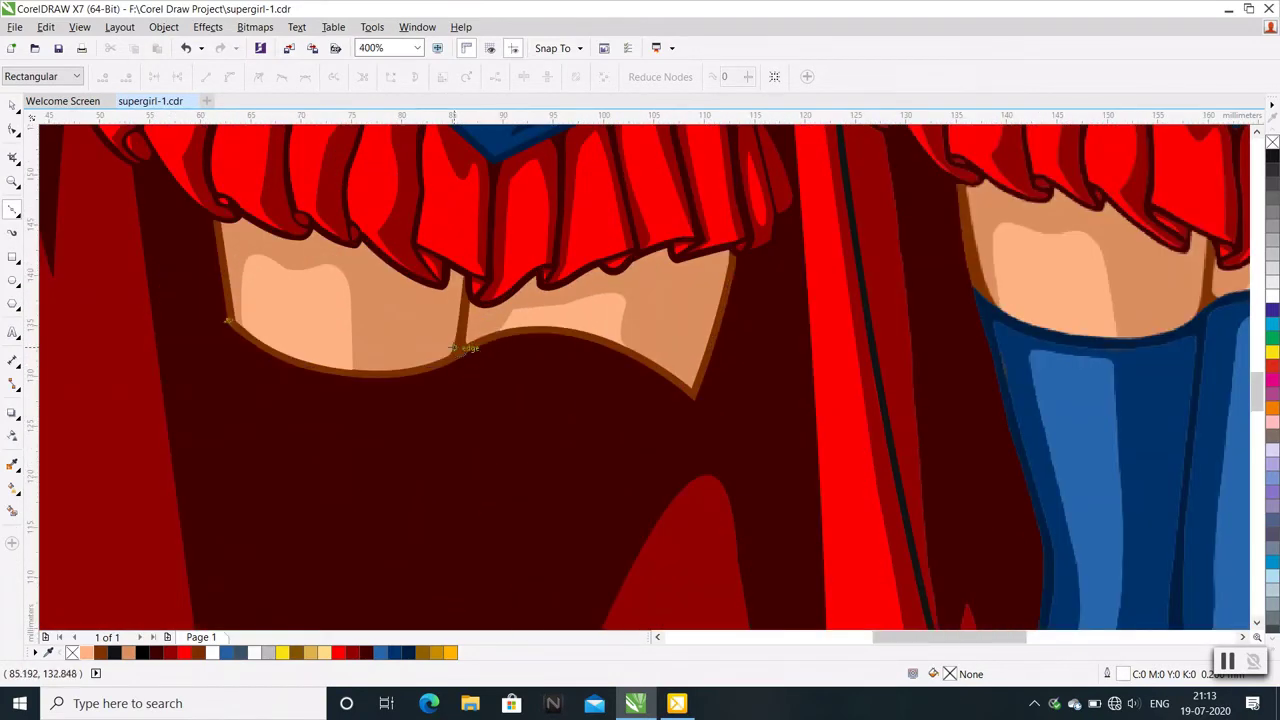
pyautogui.moveTo(460, 352)
pyautogui.mouseDown()
pyautogui.moveTo(620, 283)
pyautogui.moveTo(335, 415)
pyautogui.mouseUp()
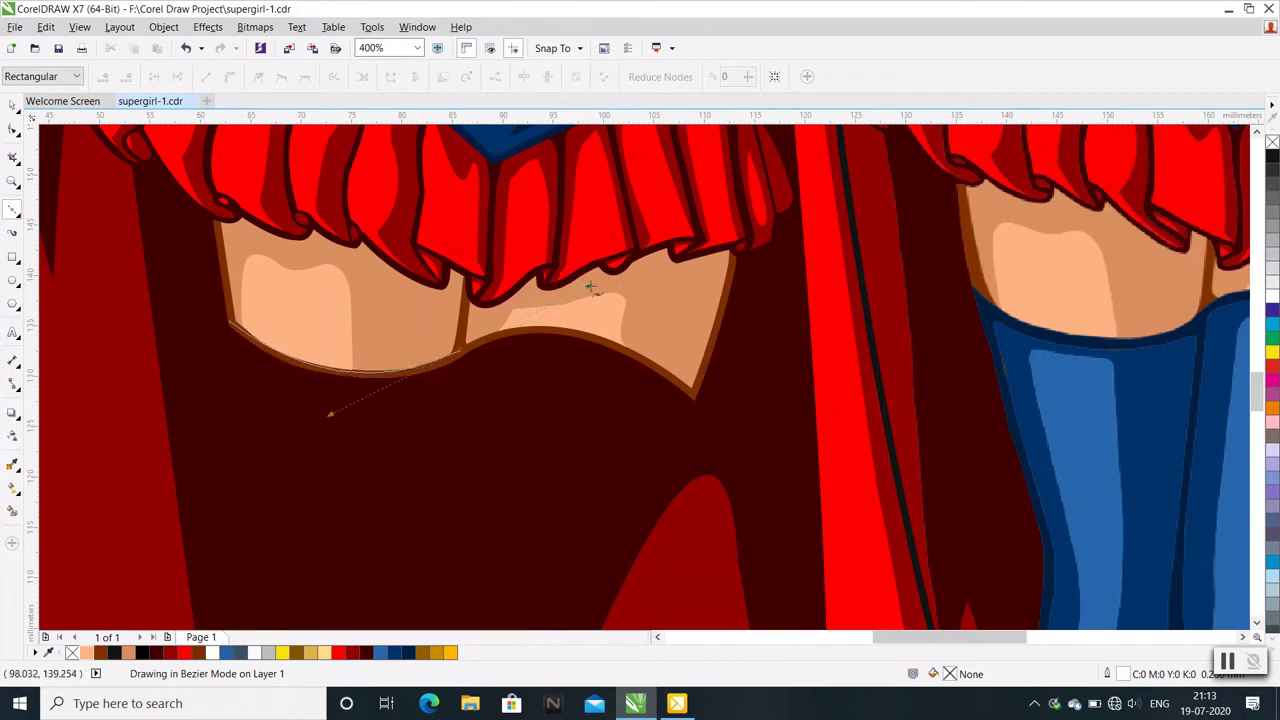
pyautogui.hotkey('ctrl', 'z')
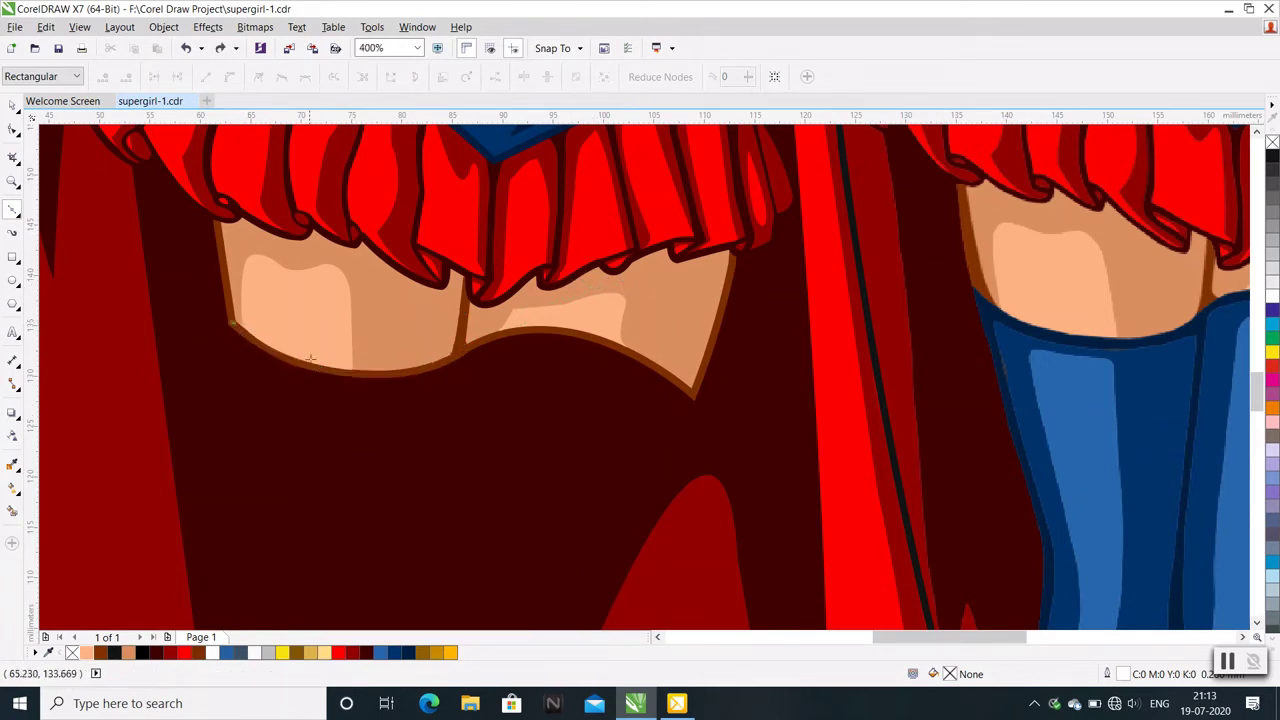
pyautogui.moveTo(352, 373)
pyautogui.mouseDown()
pyautogui.moveTo(424, 374)
pyautogui.moveTo(586, 330)
pyautogui.mouseUp()
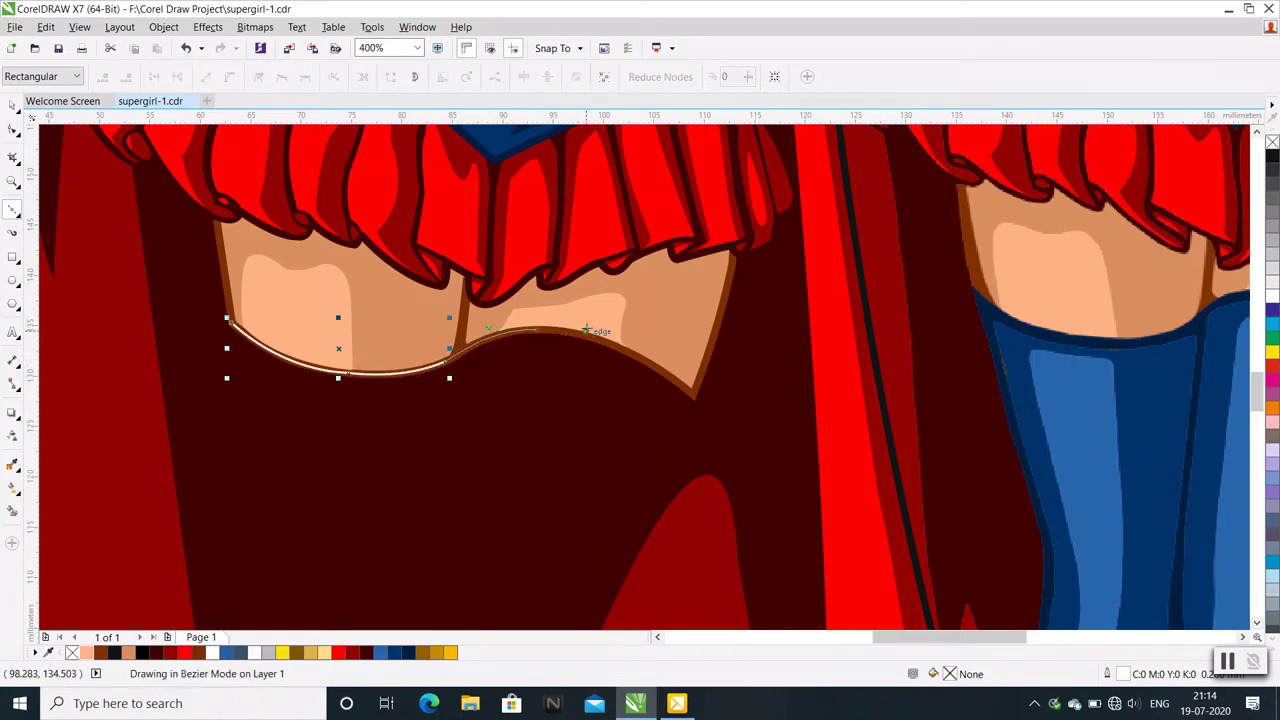
pyautogui.moveTo(697, 398); pyautogui.dragTo(775, 466)
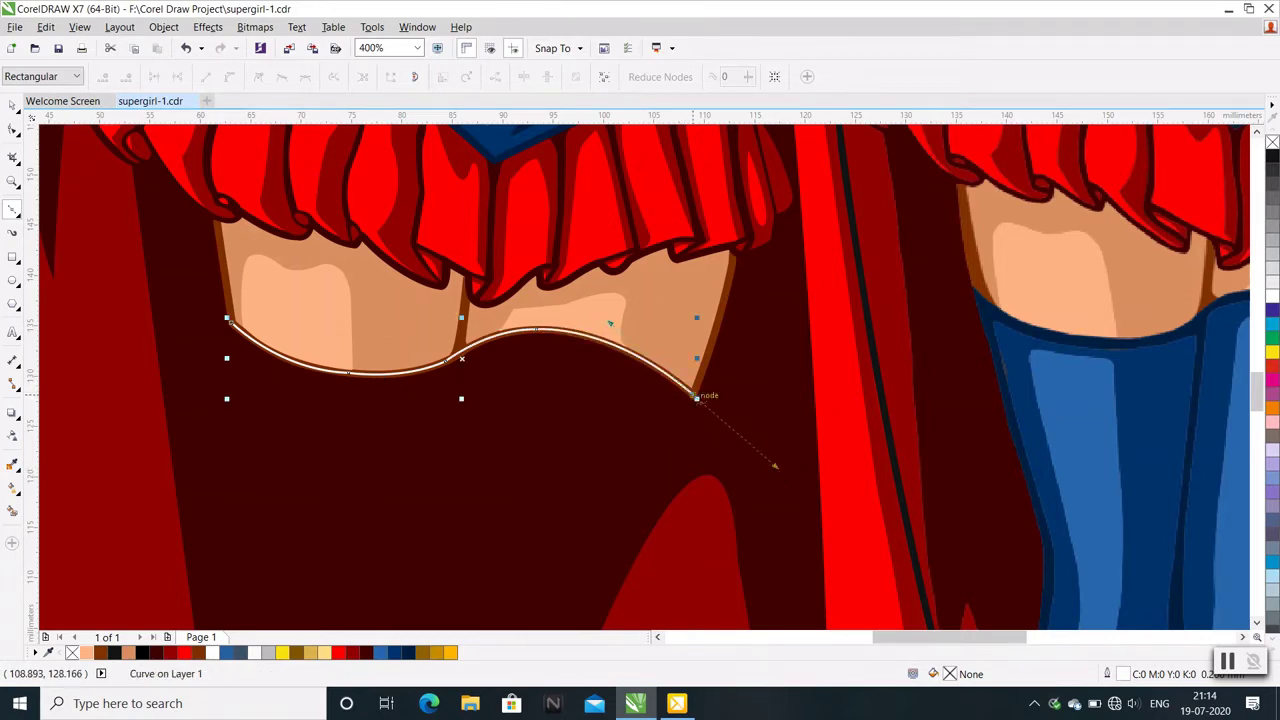
pyautogui.scroll(-1, 657, 343)
pyautogui.scroll(-1, 663, 400)
pyautogui.scroll(1, 652, 414)
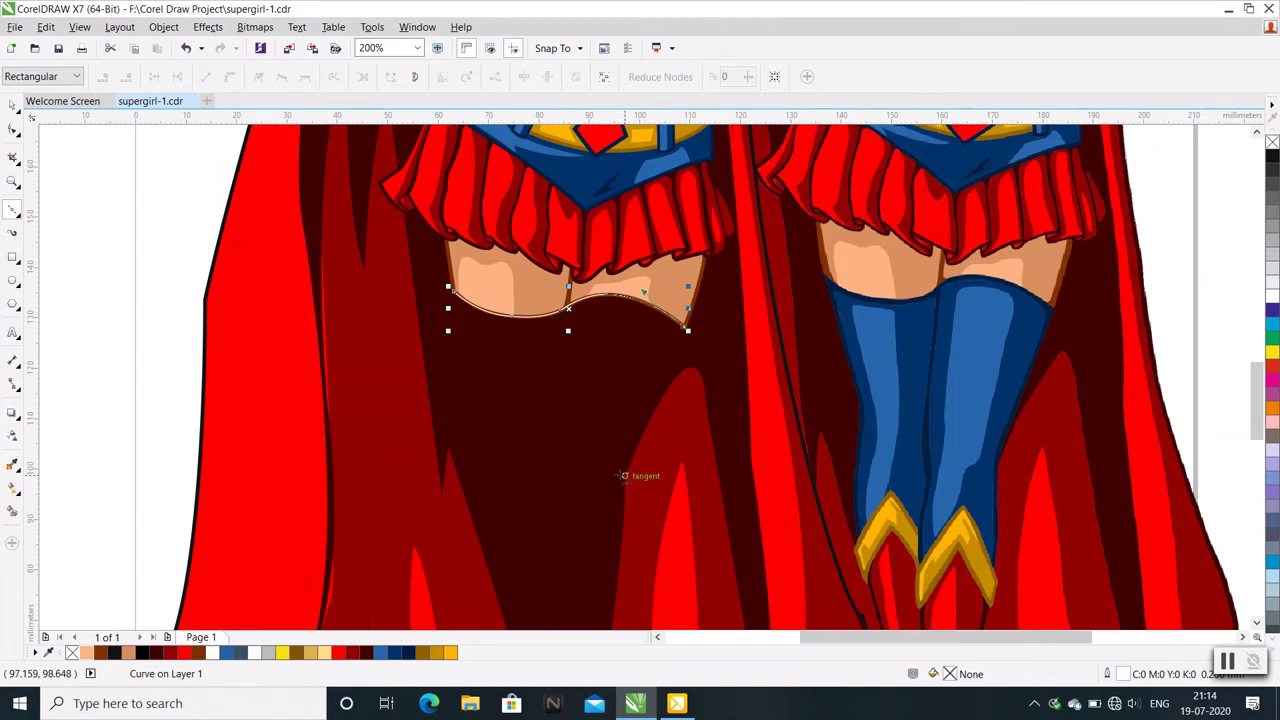
# Extend the curve down through the dark maroon cape lining, adding nodes along the fold
pyautogui.moveTo(624, 474)
pyautogui.mouseDown()
pyautogui.moveTo(620, 520)
pyautogui.moveTo(634, 487)
pyautogui.mouseUp()
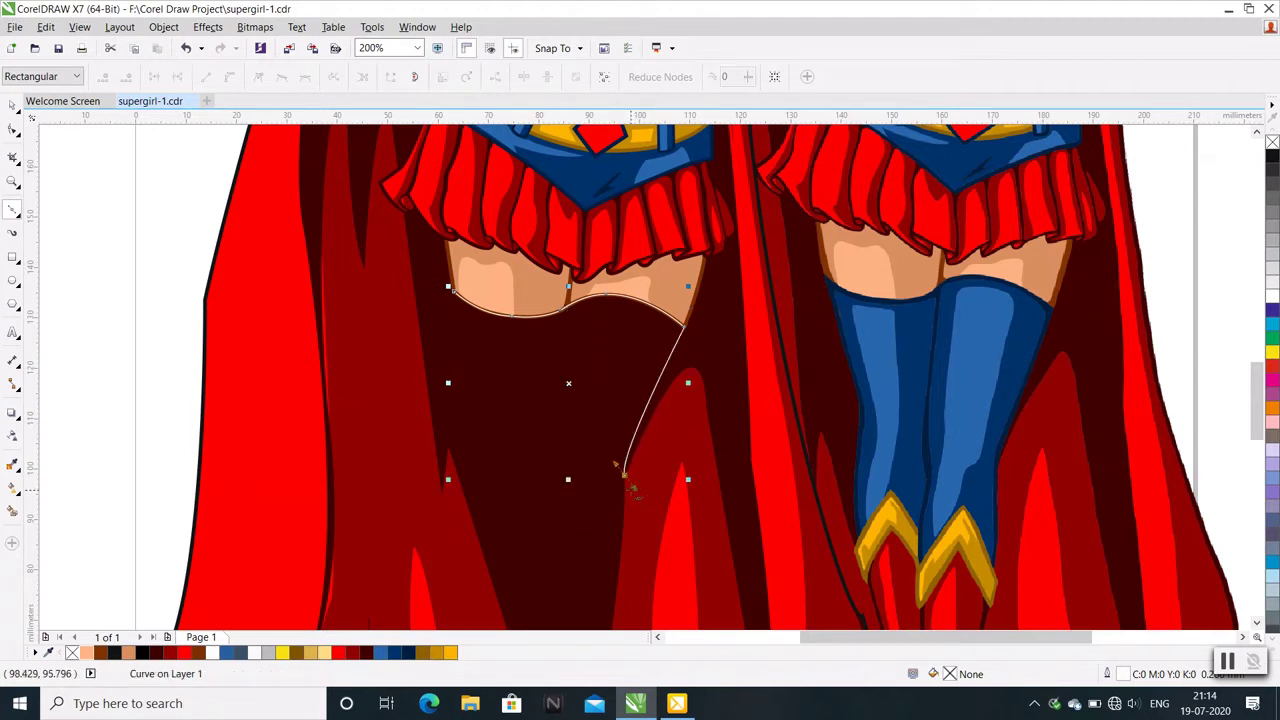
pyautogui.hotkey('ctrl', 'z')
pyautogui.click(642, 400)
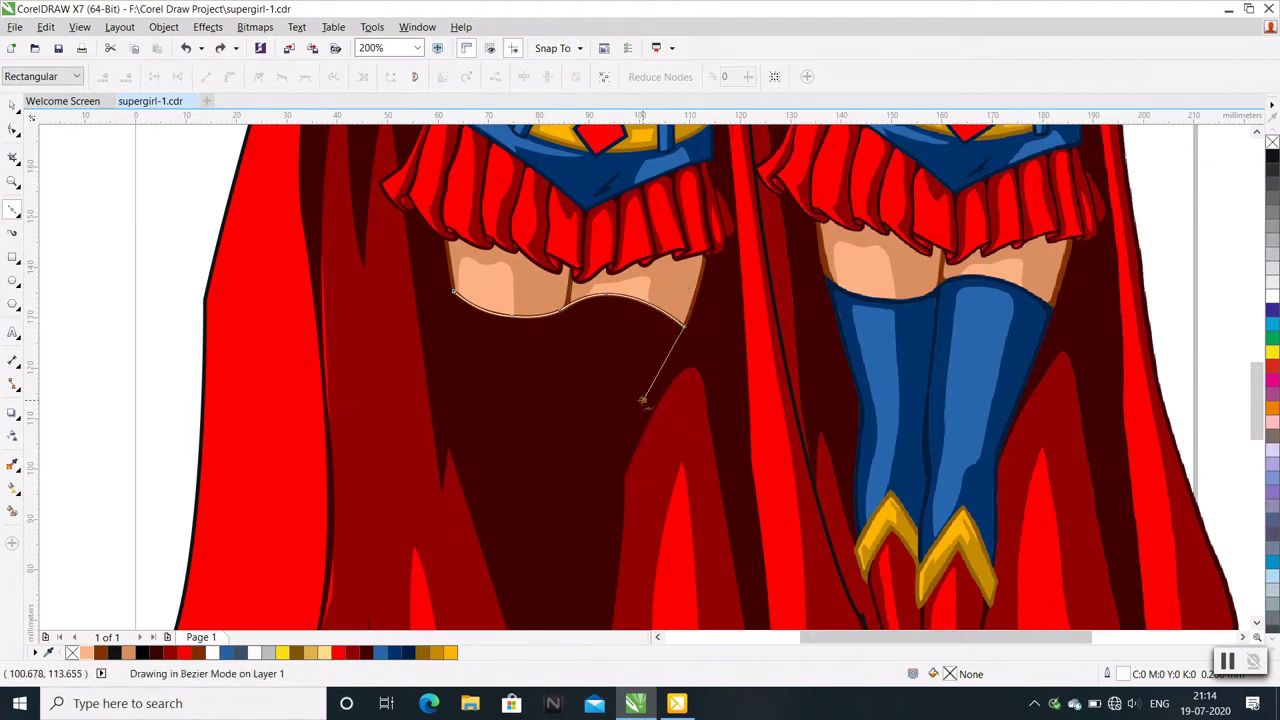
pyautogui.scroll(2, 607, 473)
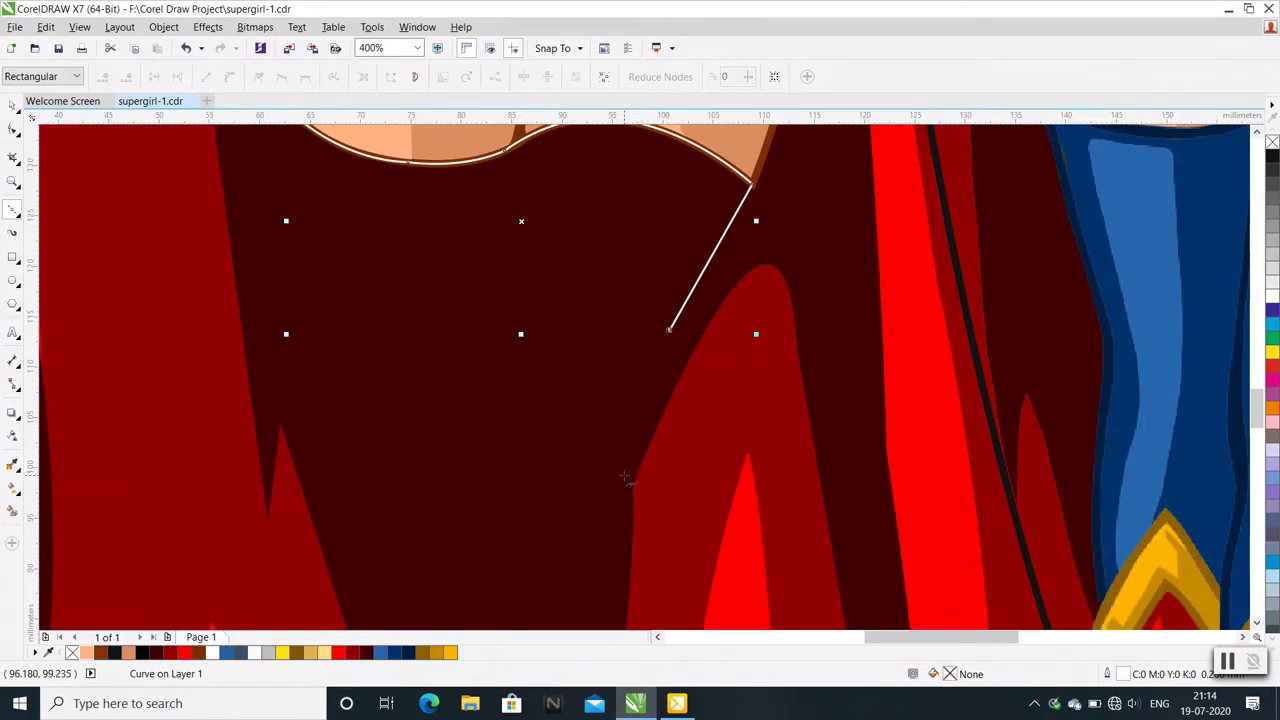
pyautogui.click(622, 474)
pyautogui.scroll(-2, 615, 476)
pyautogui.scroll(-2, 600, 478)
pyautogui.scroll(2, 594, 480)
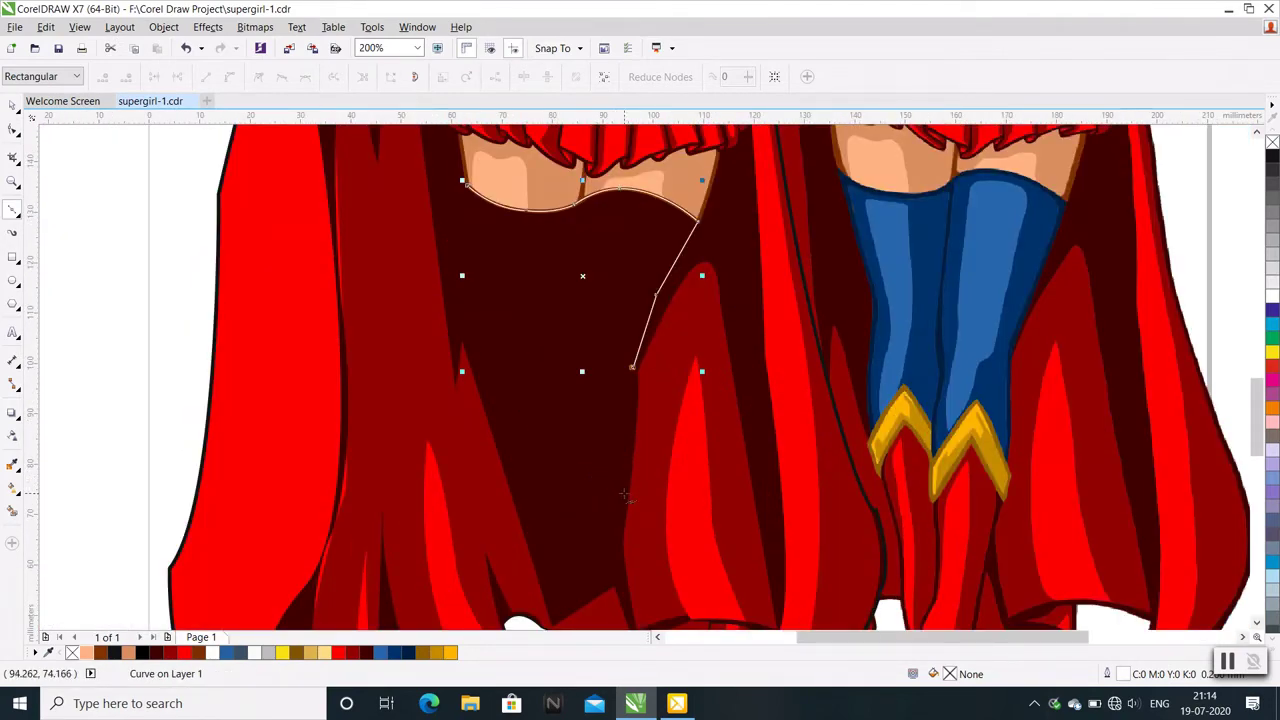
pyautogui.click(629, 493)
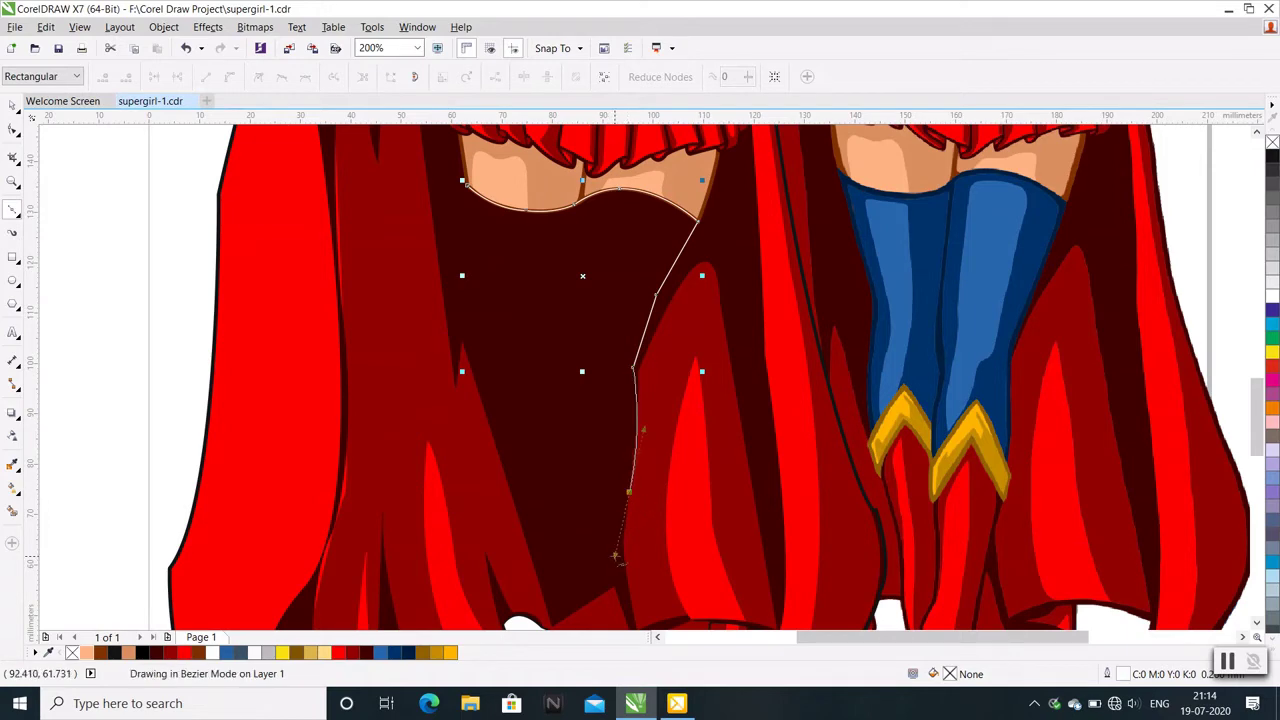
pyautogui.scroll(-2, 614, 452)
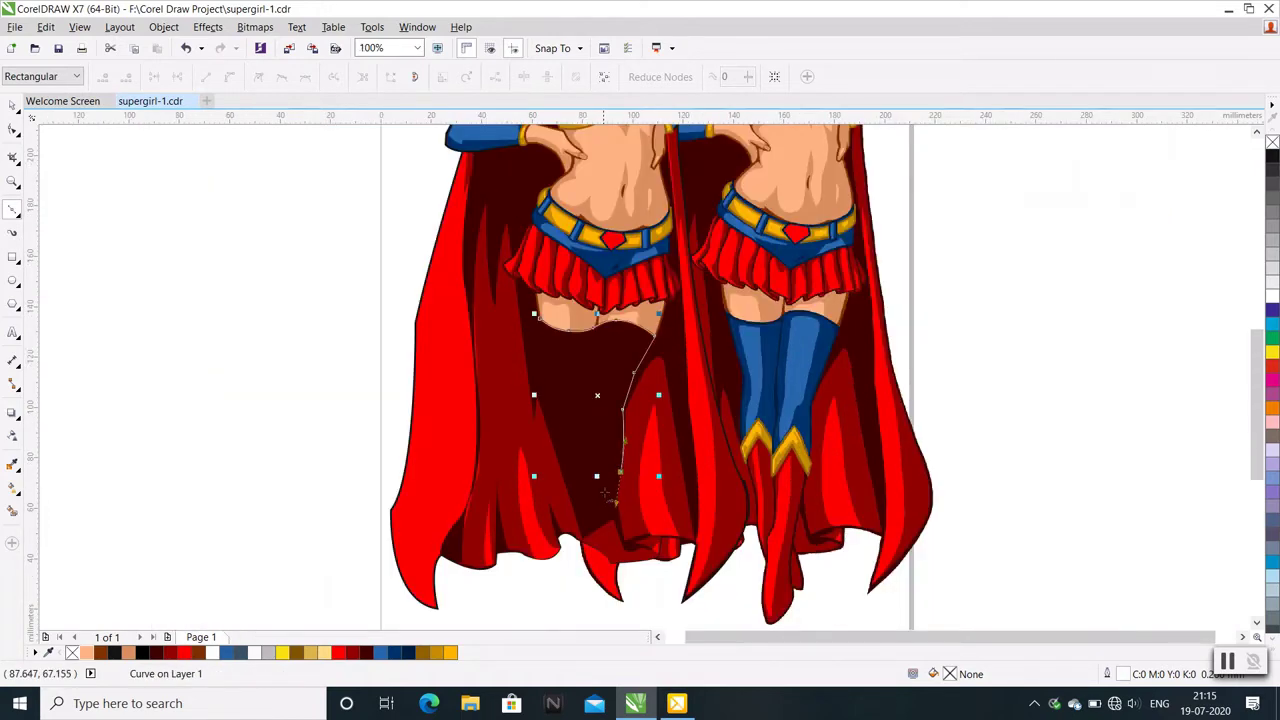
pyautogui.scroll(2, 632, 530)
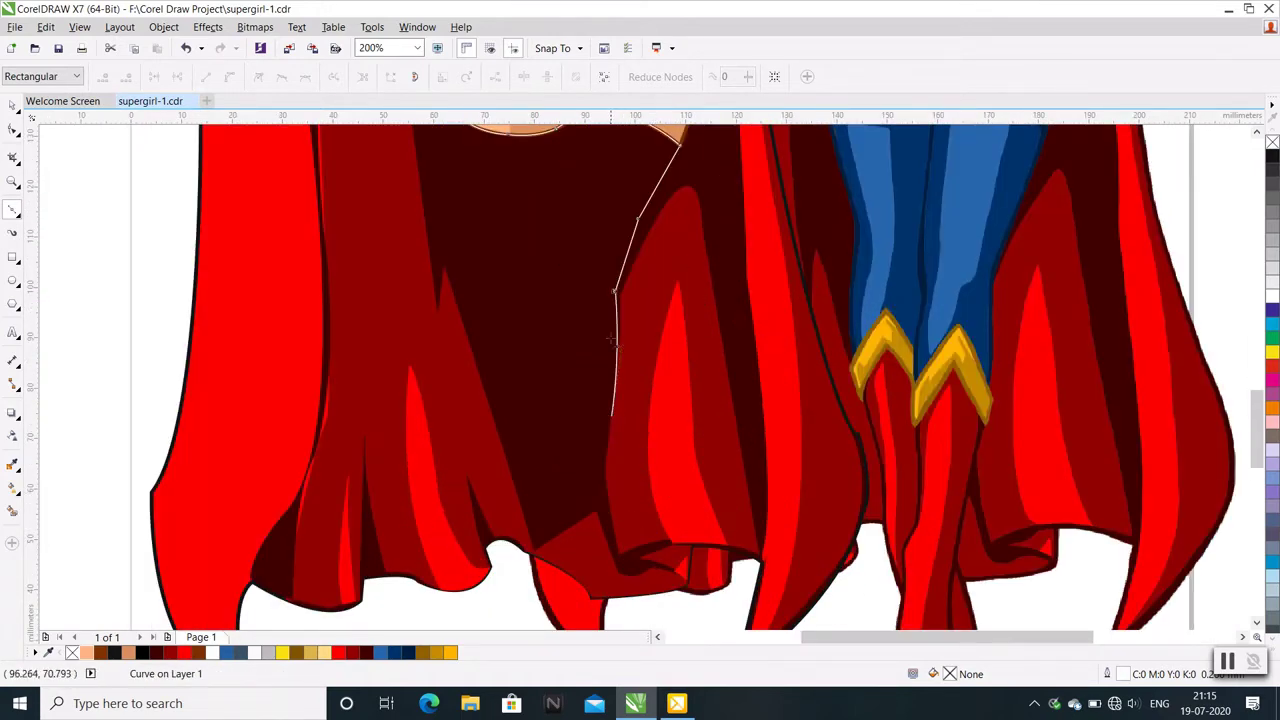
pyautogui.press('Escape')
pyautogui.moveTo(614, 390); pyautogui.dragTo(604, 463)
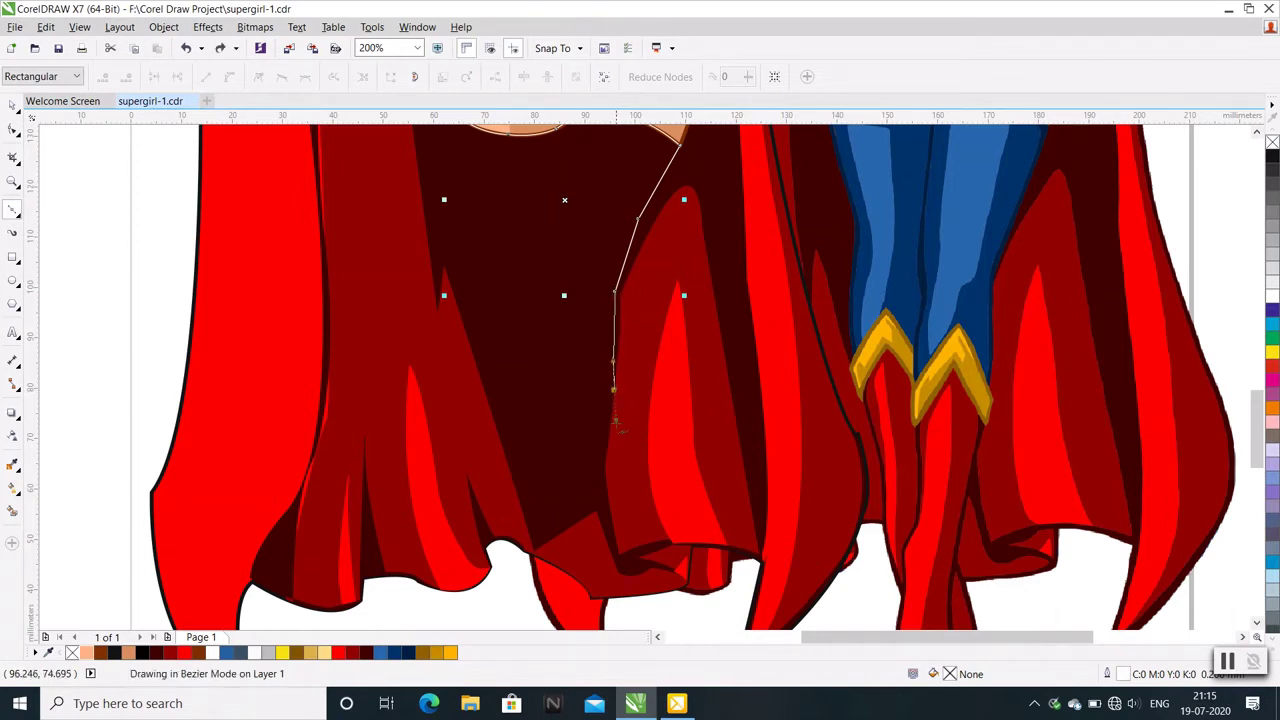
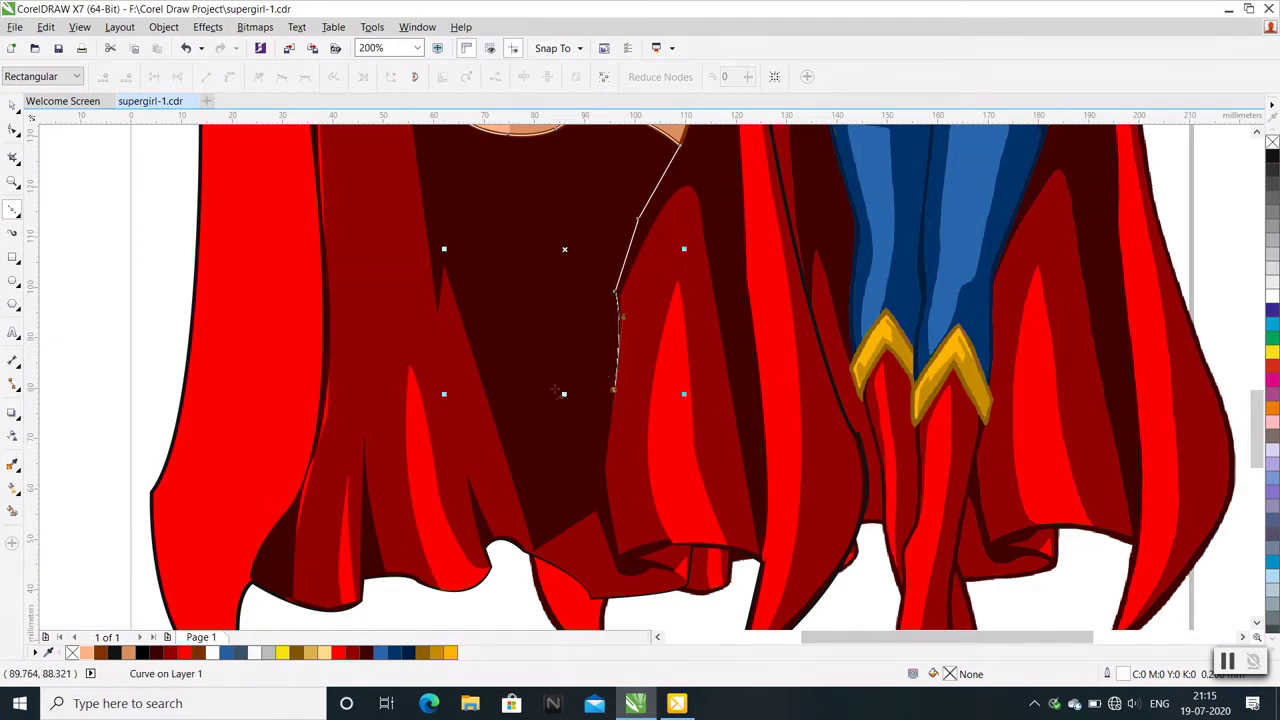
# Finish tracing the left leg outline and close it into a shape
pyautogui.click(499, 397)
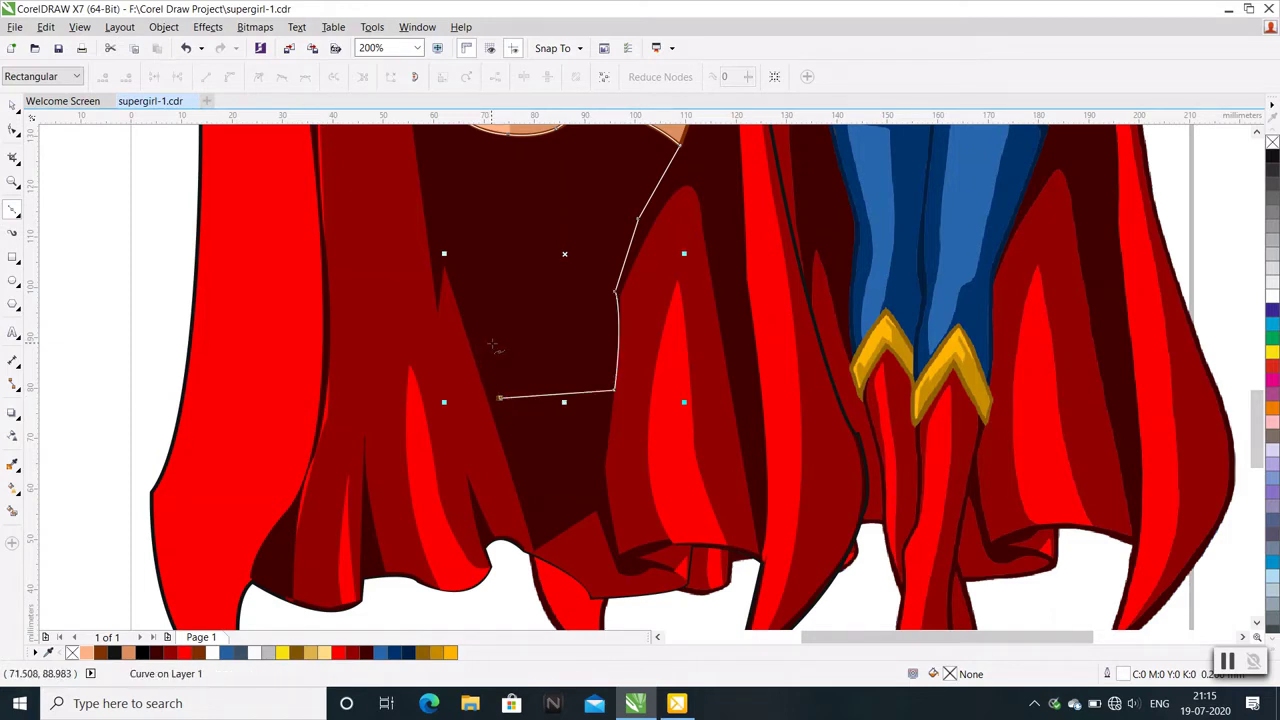
pyautogui.moveTo(492, 345); pyautogui.dragTo(498, 322)
pyautogui.scroll(-2, 488, 297)
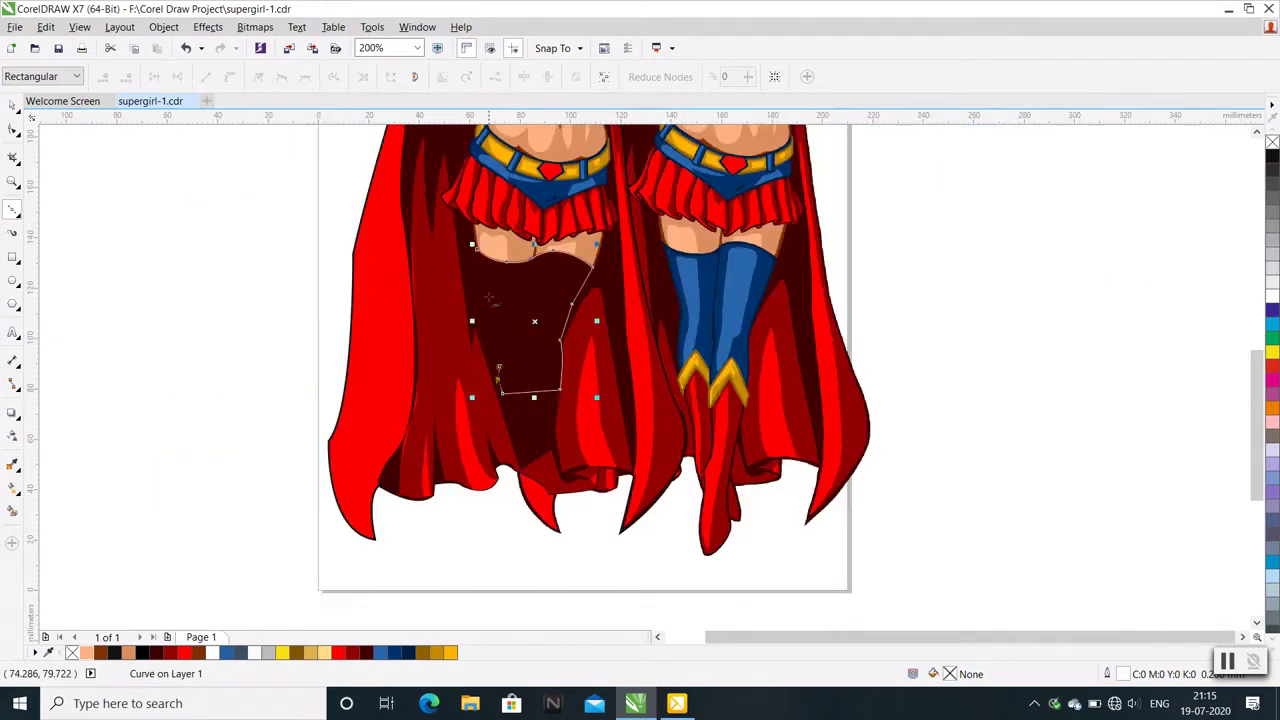
pyautogui.scroll(2, 490, 297)
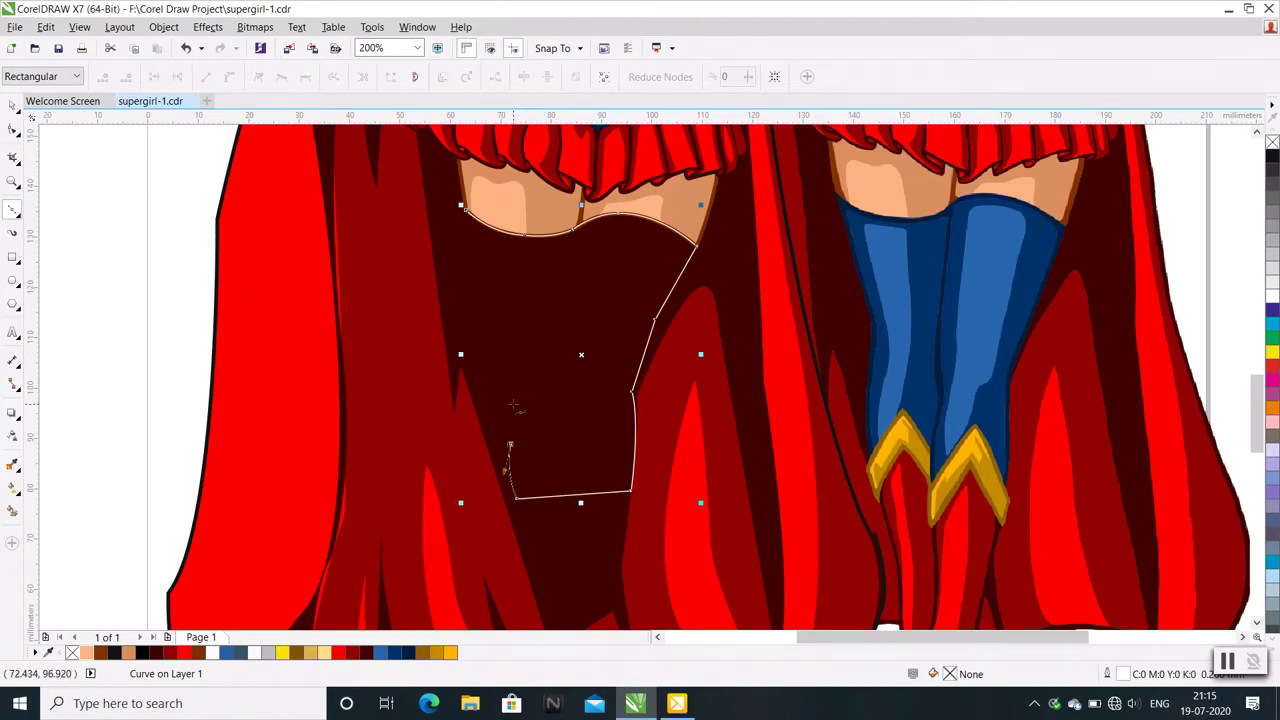
pyautogui.hotkey('ctrl', 'z')
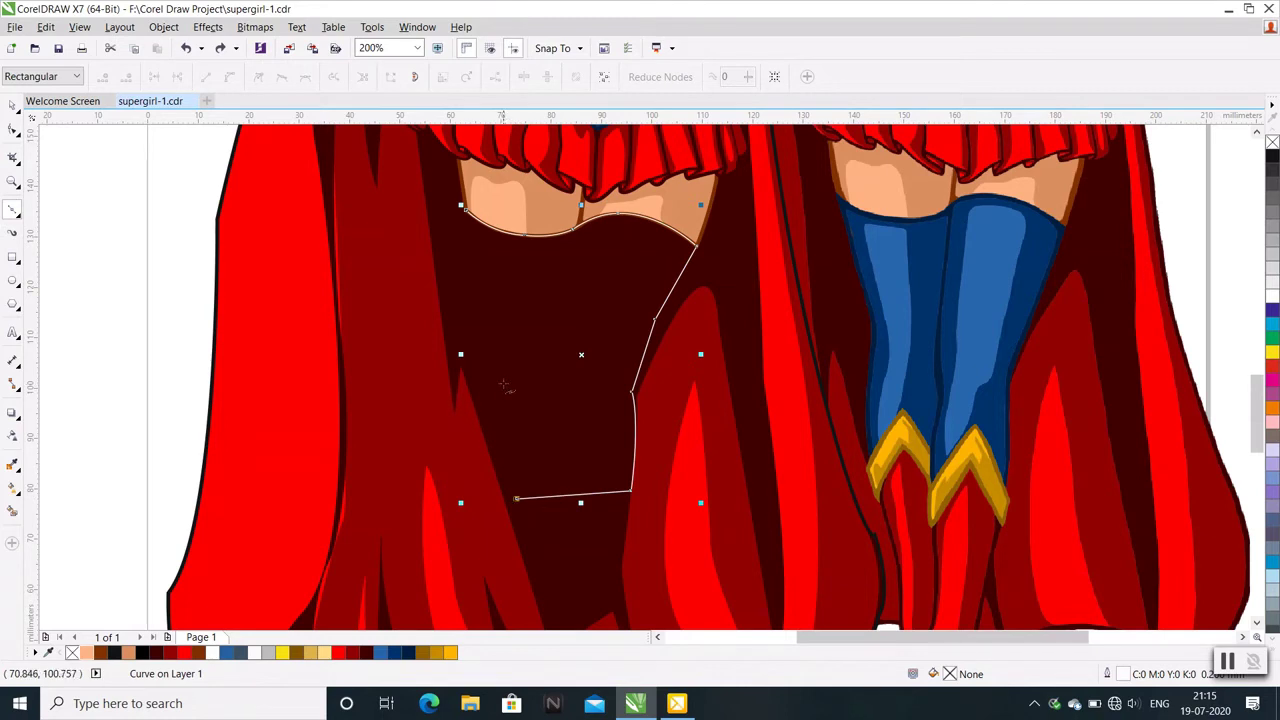
pyautogui.moveTo(506, 388)
pyautogui.mouseDown()
pyautogui.moveTo(513, 320)
pyautogui.moveTo(486, 312)
pyautogui.mouseUp()
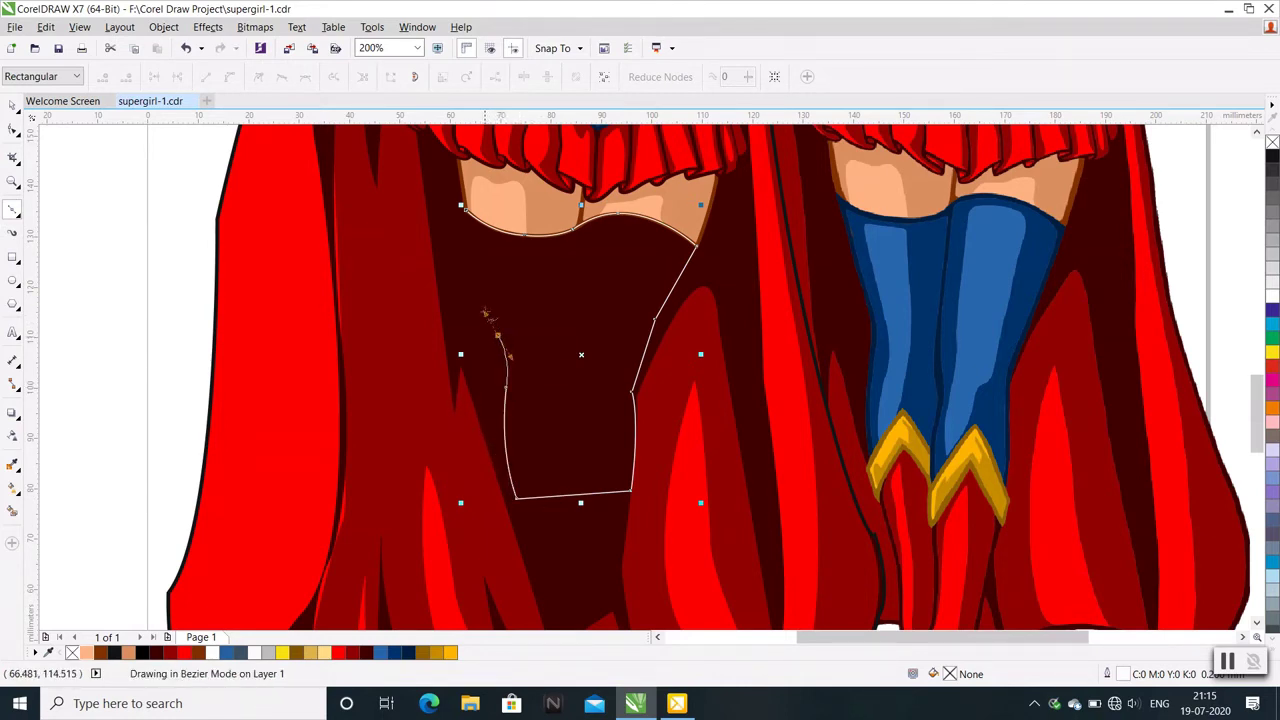
pyautogui.click(466, 220)
pyautogui.press('F10')
pyautogui.rightClick(517, 293)
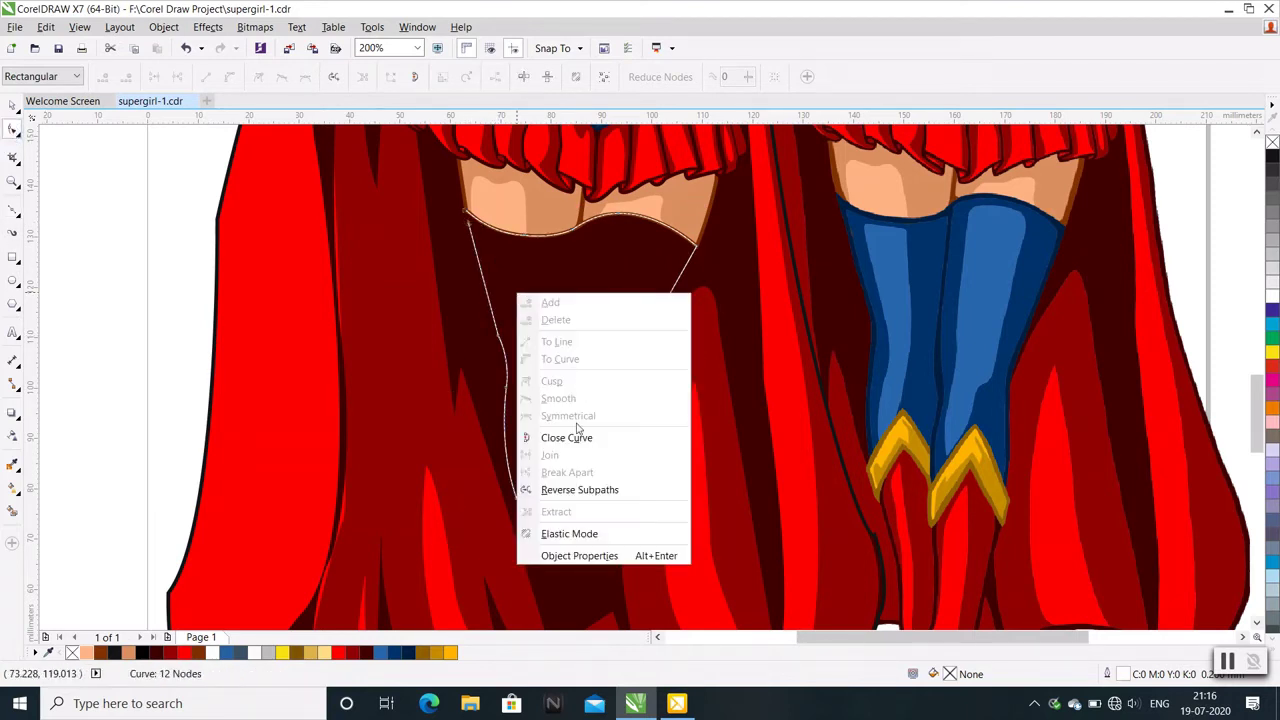
pyautogui.click(582, 437)
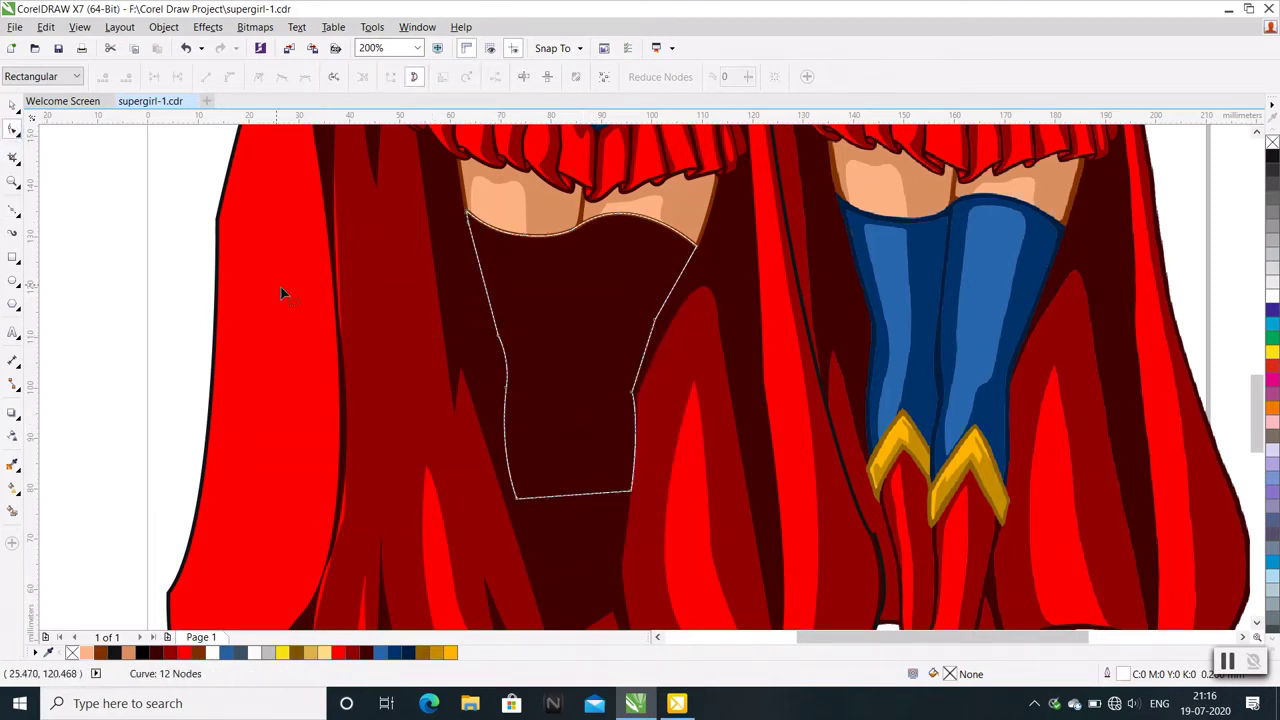
# Fill the leg shape dark blue with a dark navy 0.75 mm outline
pyautogui.press('space')
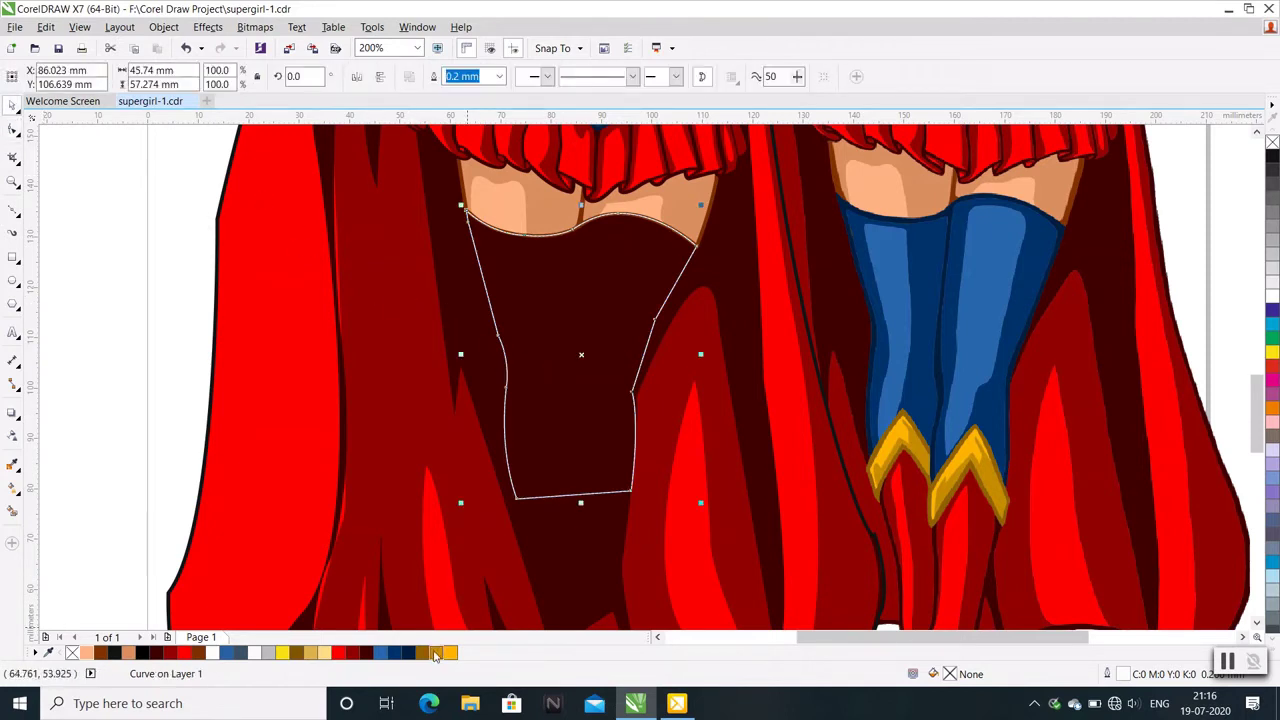
pyautogui.click(395, 653)
pyautogui.rightClick(407, 653)
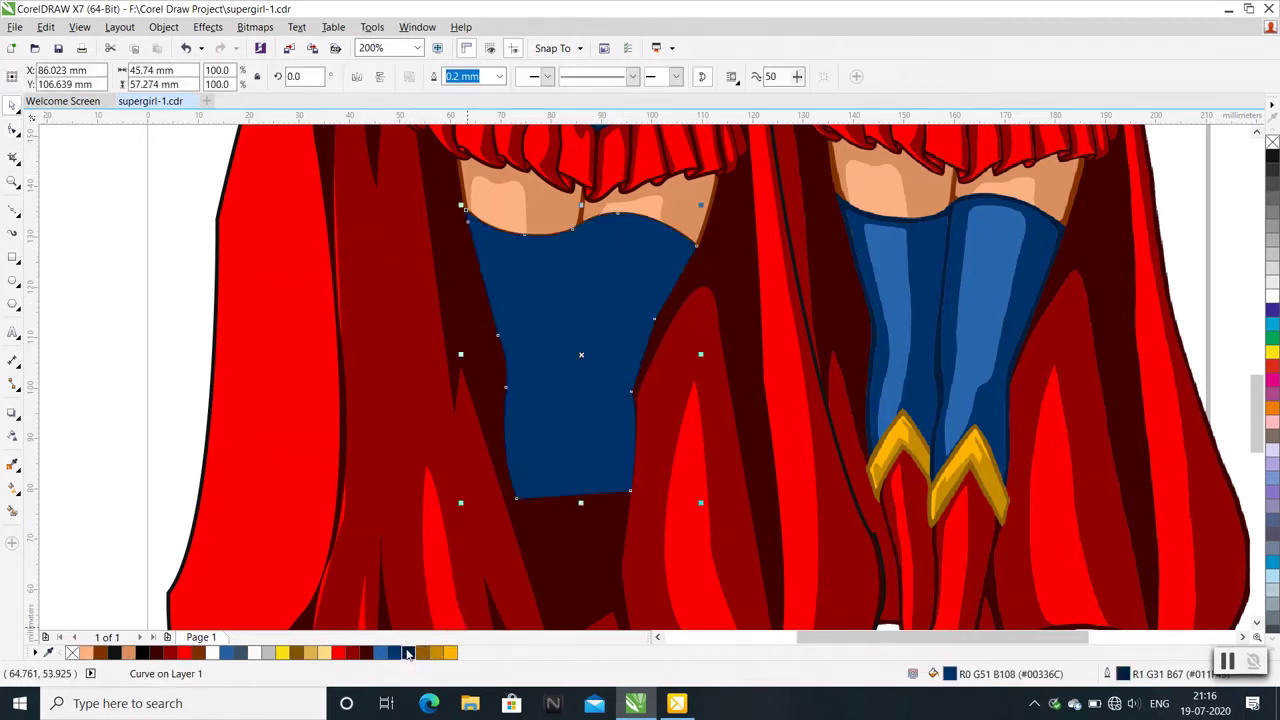
pyautogui.click(499, 76)
pyautogui.click(465, 160)
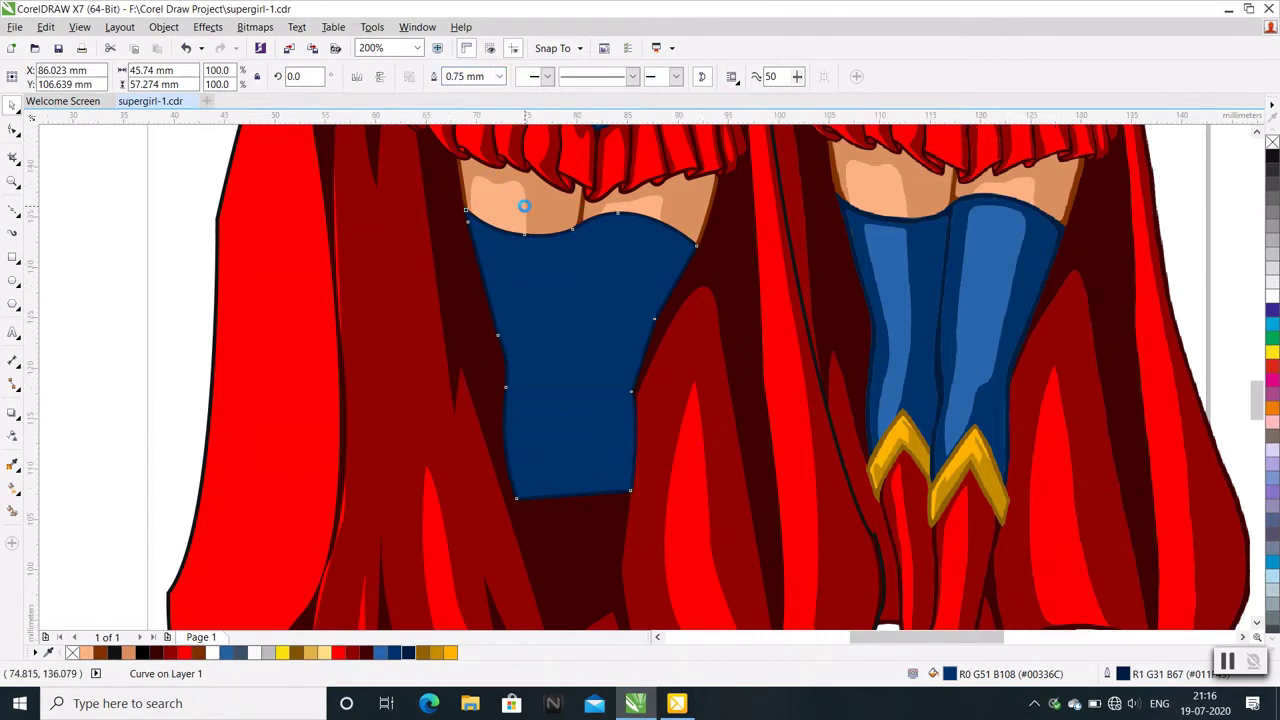
pyautogui.scroll(2, 523, 205)
pyautogui.scroll(-2, 525, 210)
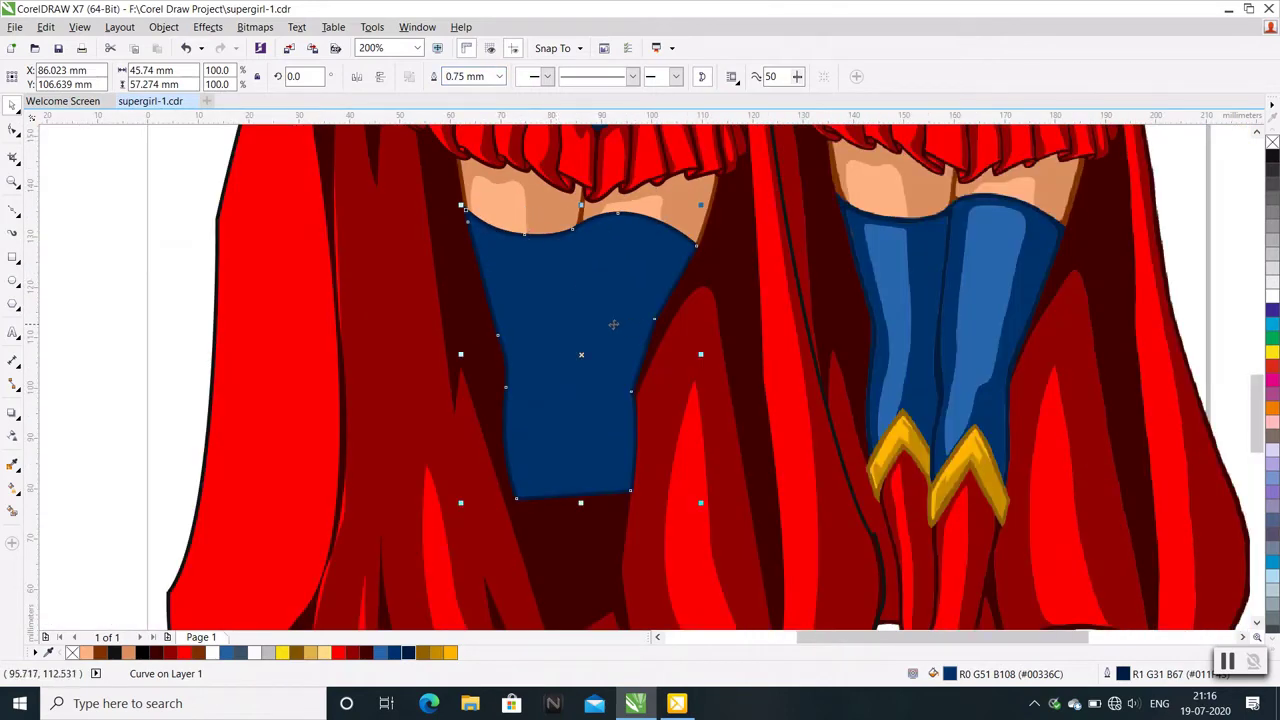
pyautogui.click(13, 209)
pyautogui.scroll(1, 498, 226)
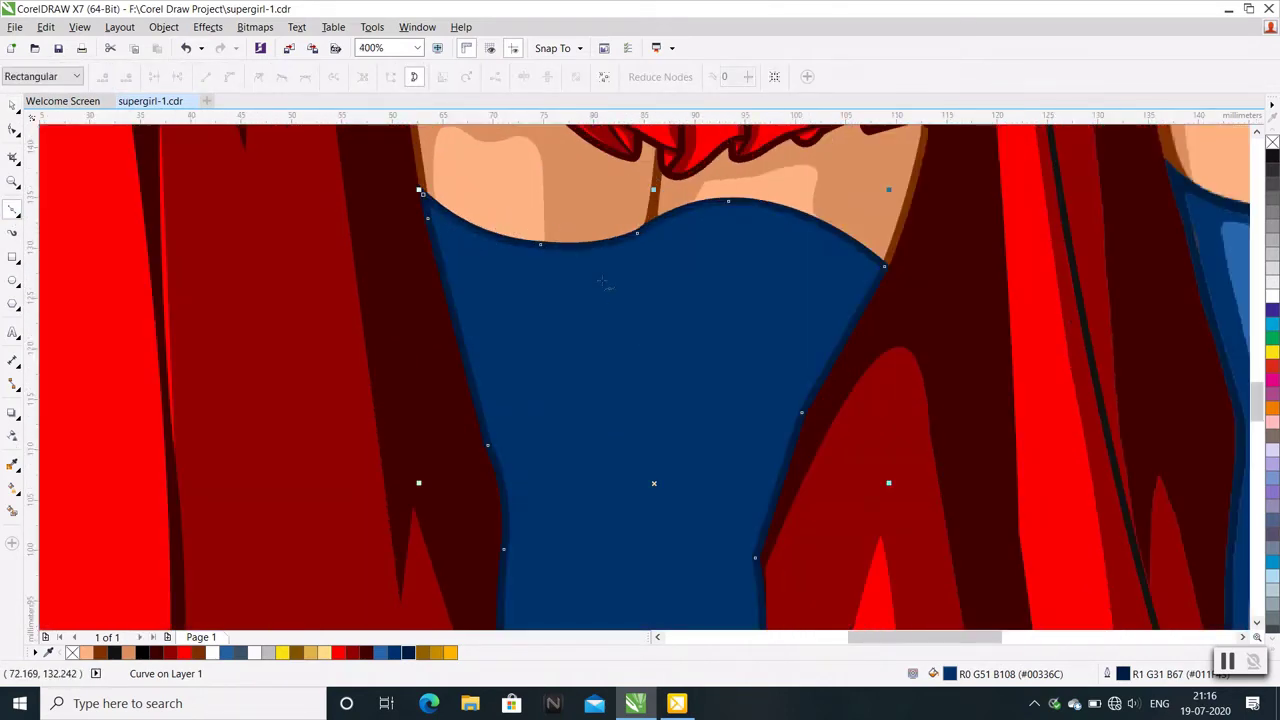
pyautogui.scroll(-1, 515, 230)
pyautogui.scroll(2, 738, 279)
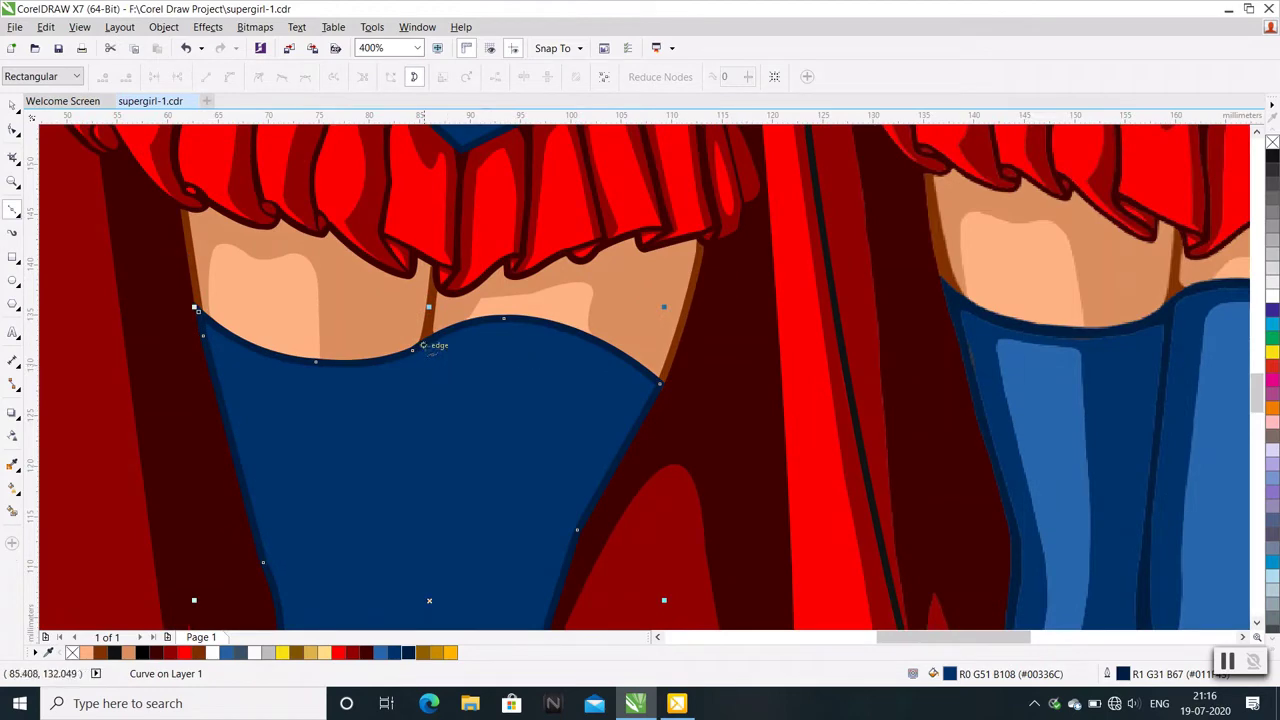
pyautogui.scroll(-2, 428, 400)
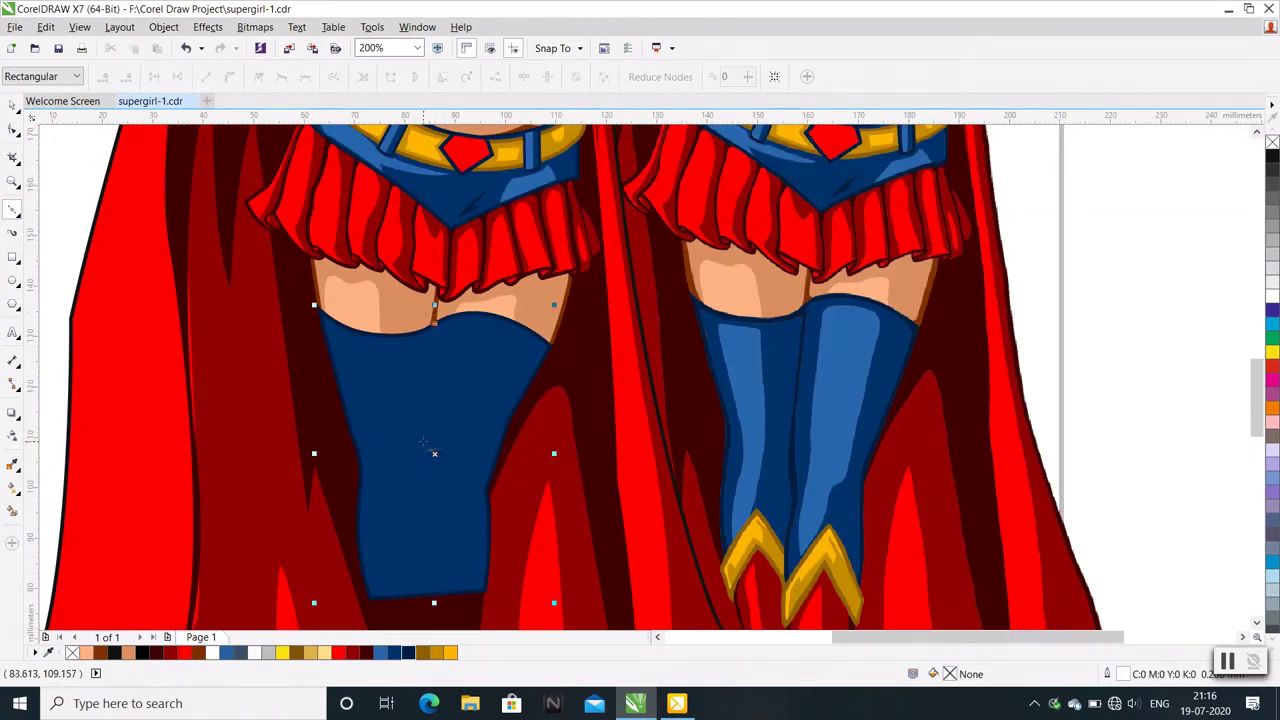
# Trace a seam line from the stocking top down to its bottom
pyautogui.click(424, 444)
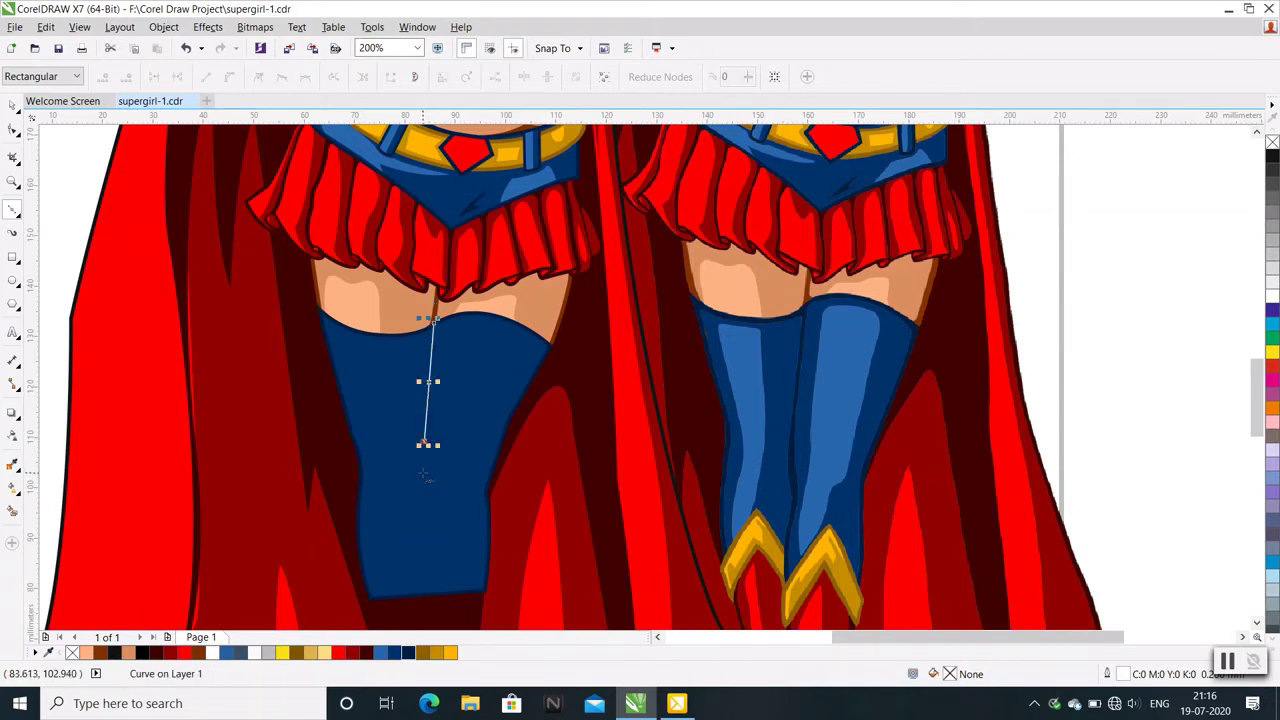
pyautogui.click(424, 476)
pyautogui.click(426, 509)
pyautogui.click(424, 543)
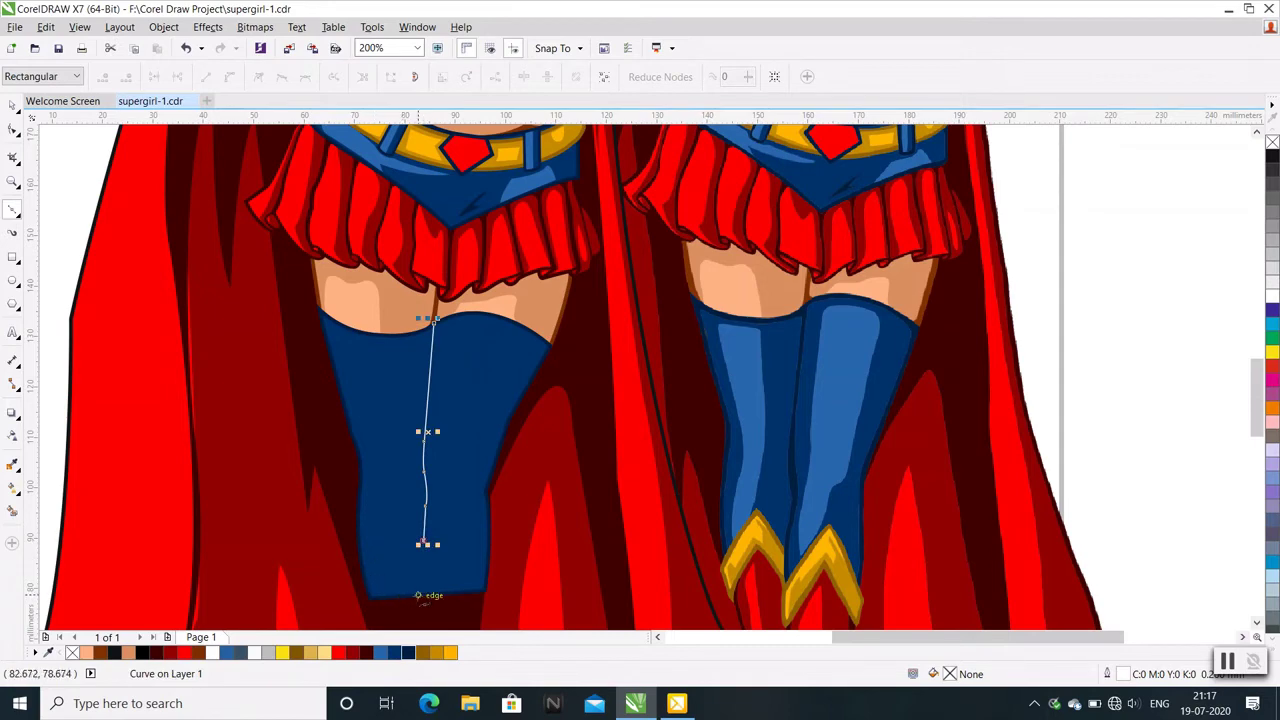
pyautogui.click(425, 596)
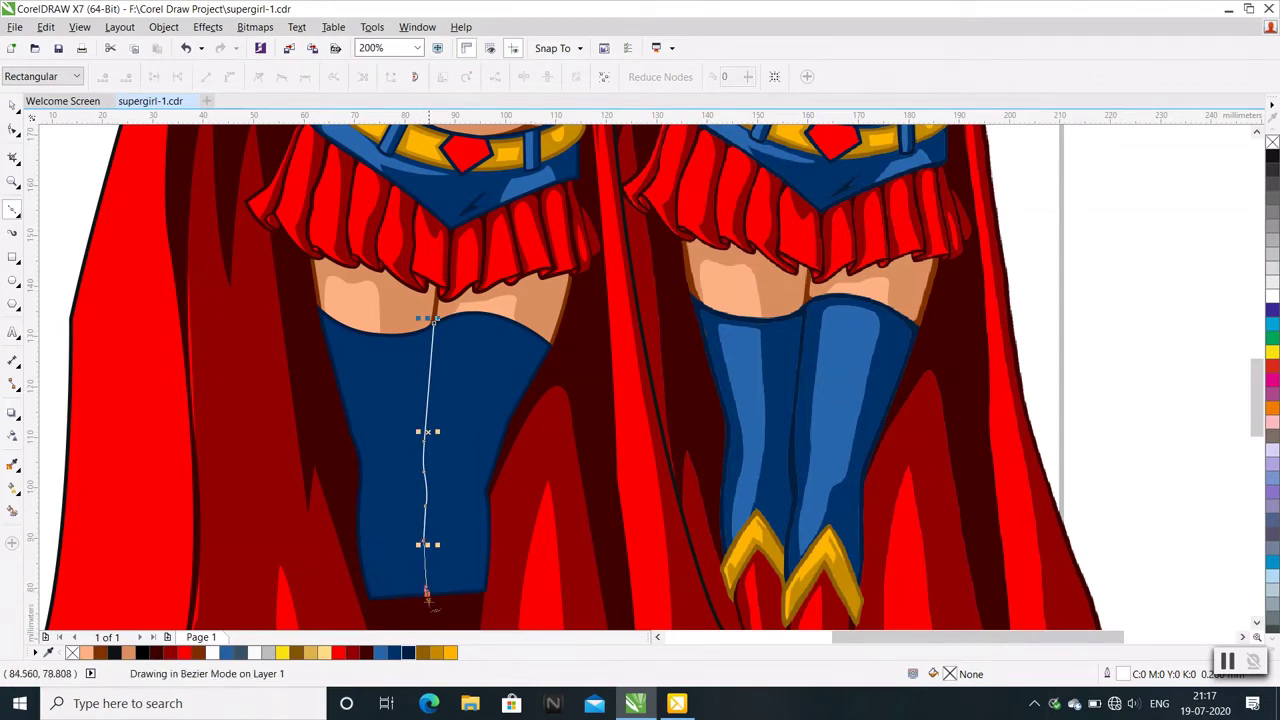
pyautogui.scroll(1, 422, 577)
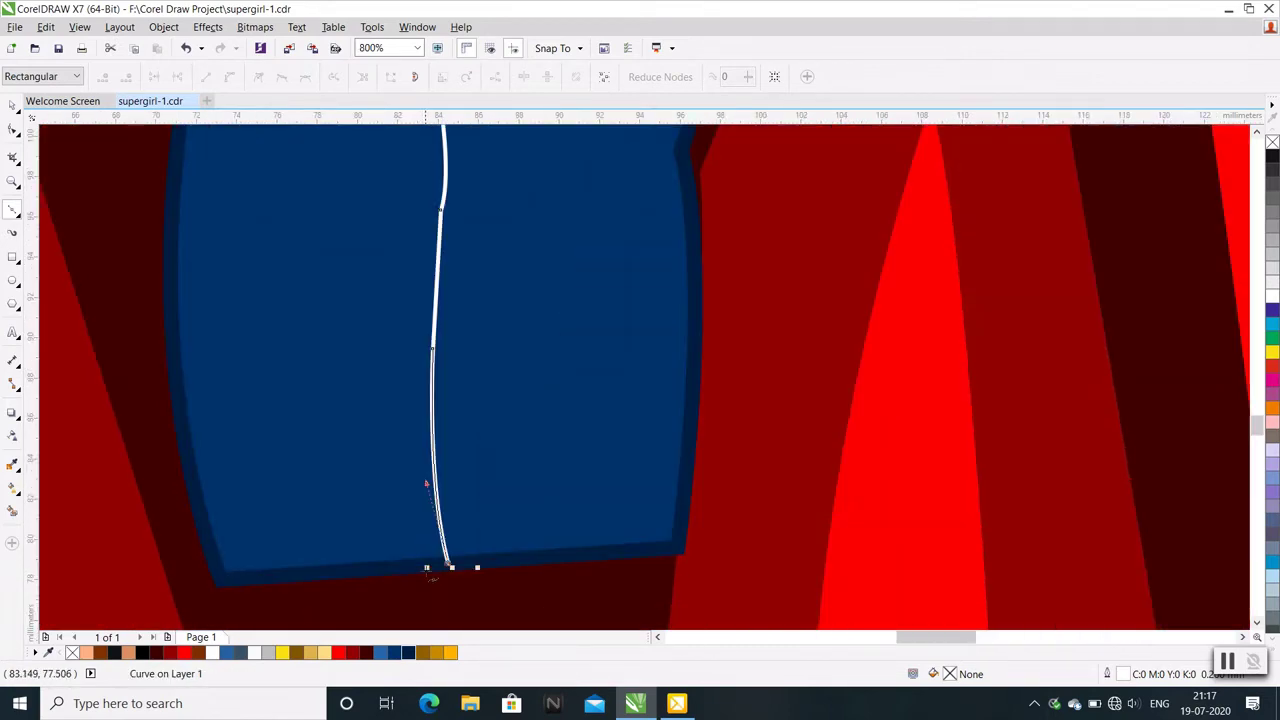
pyautogui.scroll(1, 428, 568)
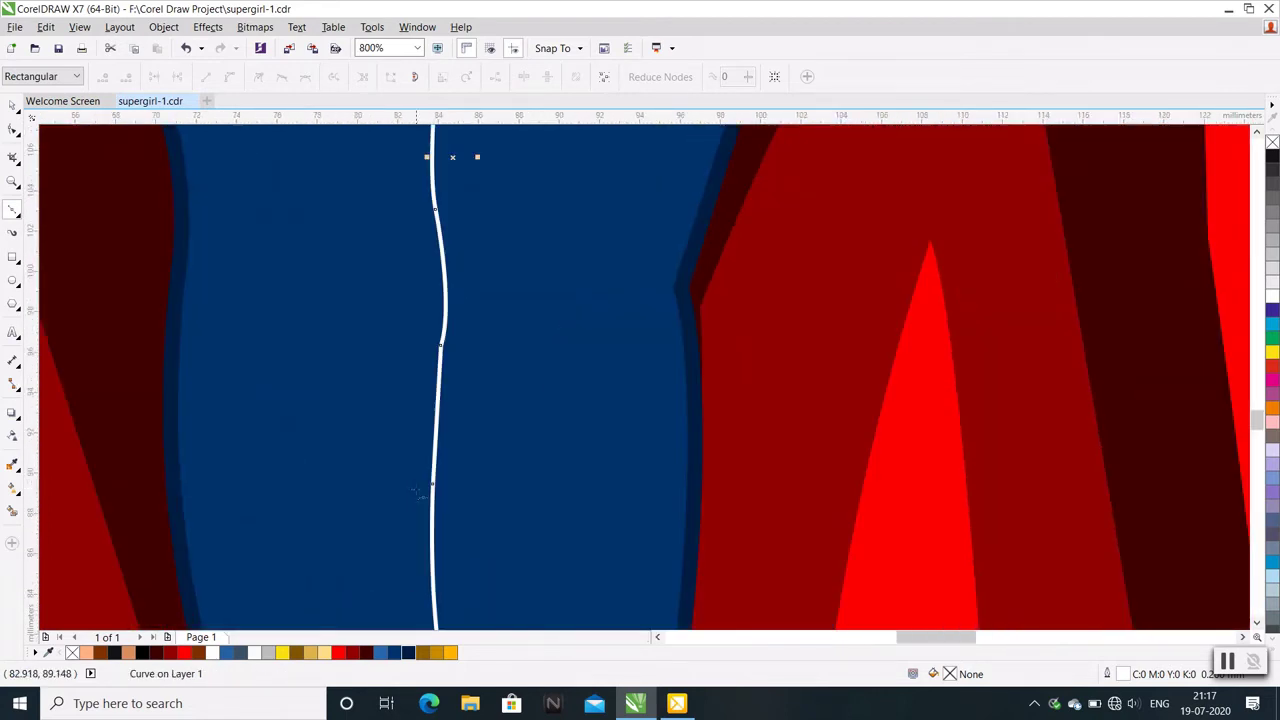
pyautogui.moveTo(414, 487); pyautogui.dragTo(424, 408)
pyautogui.scroll(-1, 406, 500)
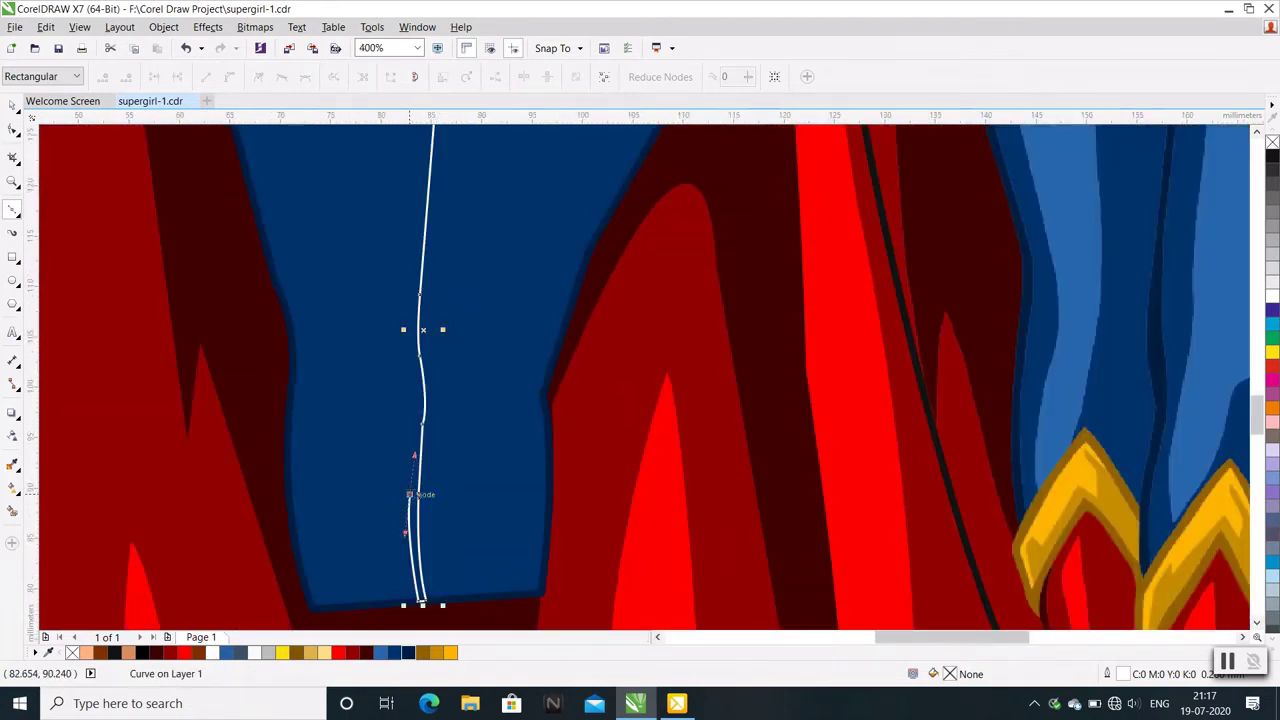
pyautogui.click(412, 426)
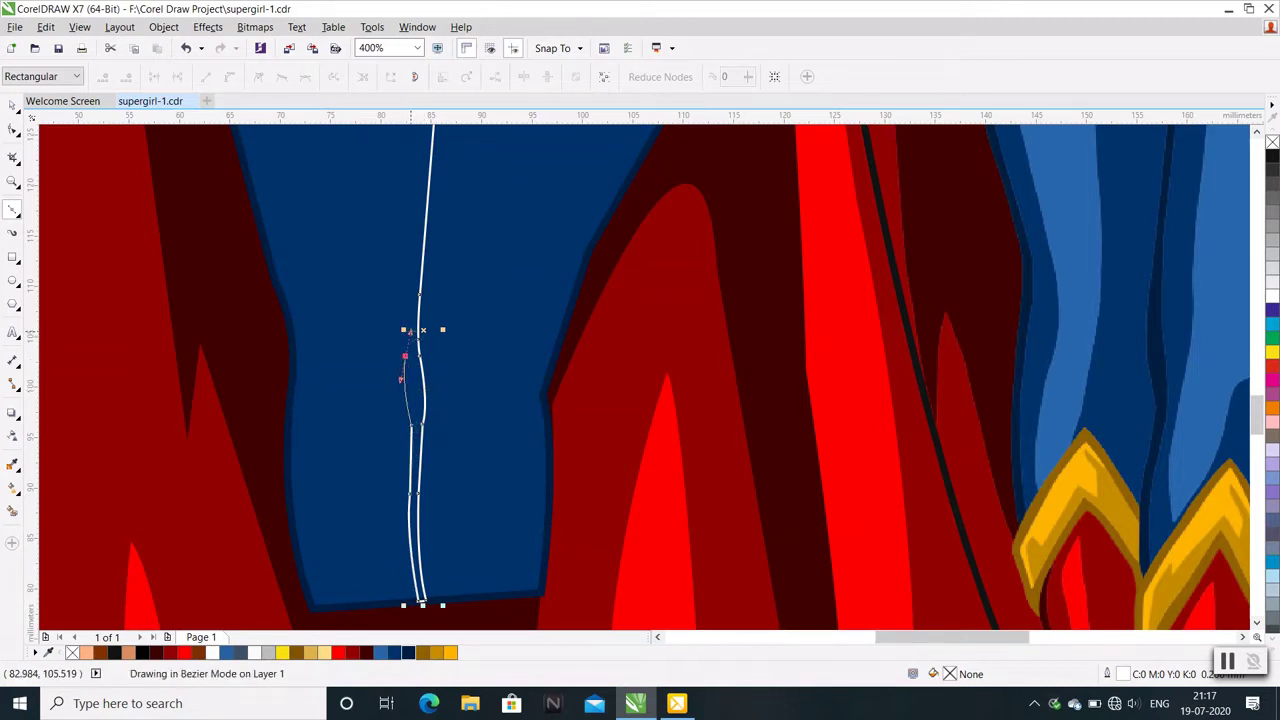
# Trace the seam's second edge back upward and close it into a thin shape
pyautogui.hotkey('ctrl', 'z')
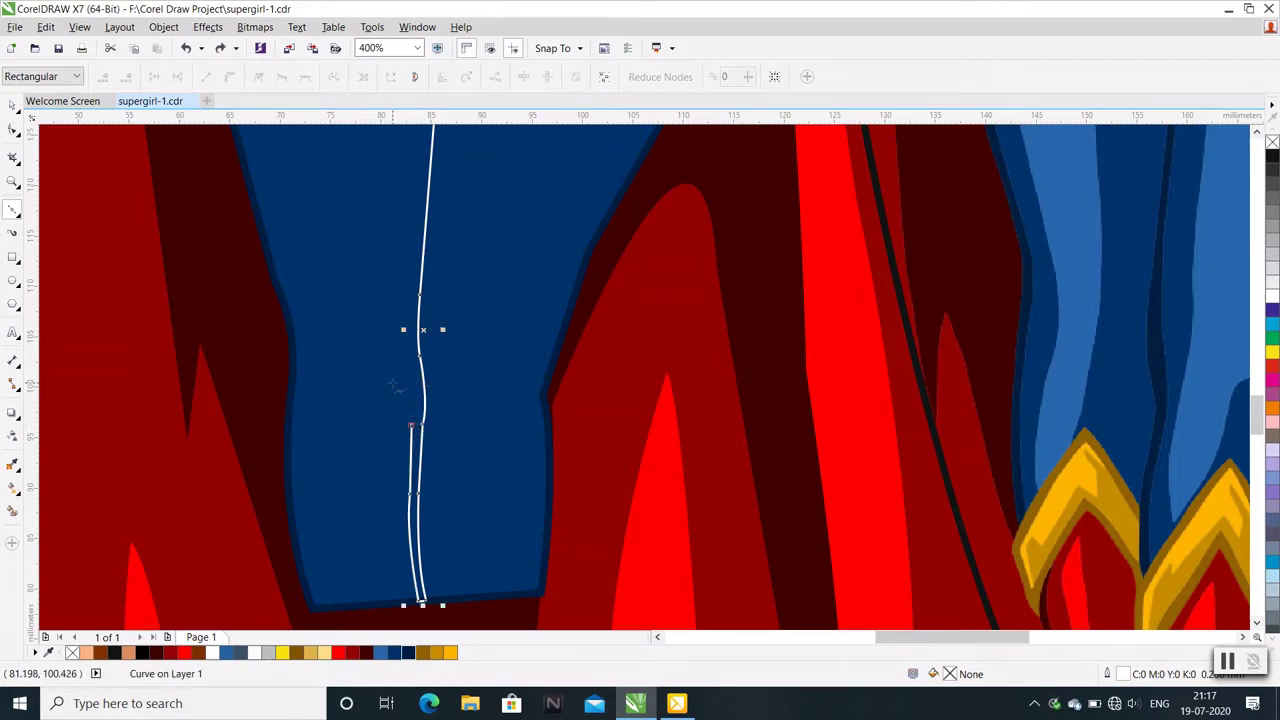
pyautogui.click(405, 384)
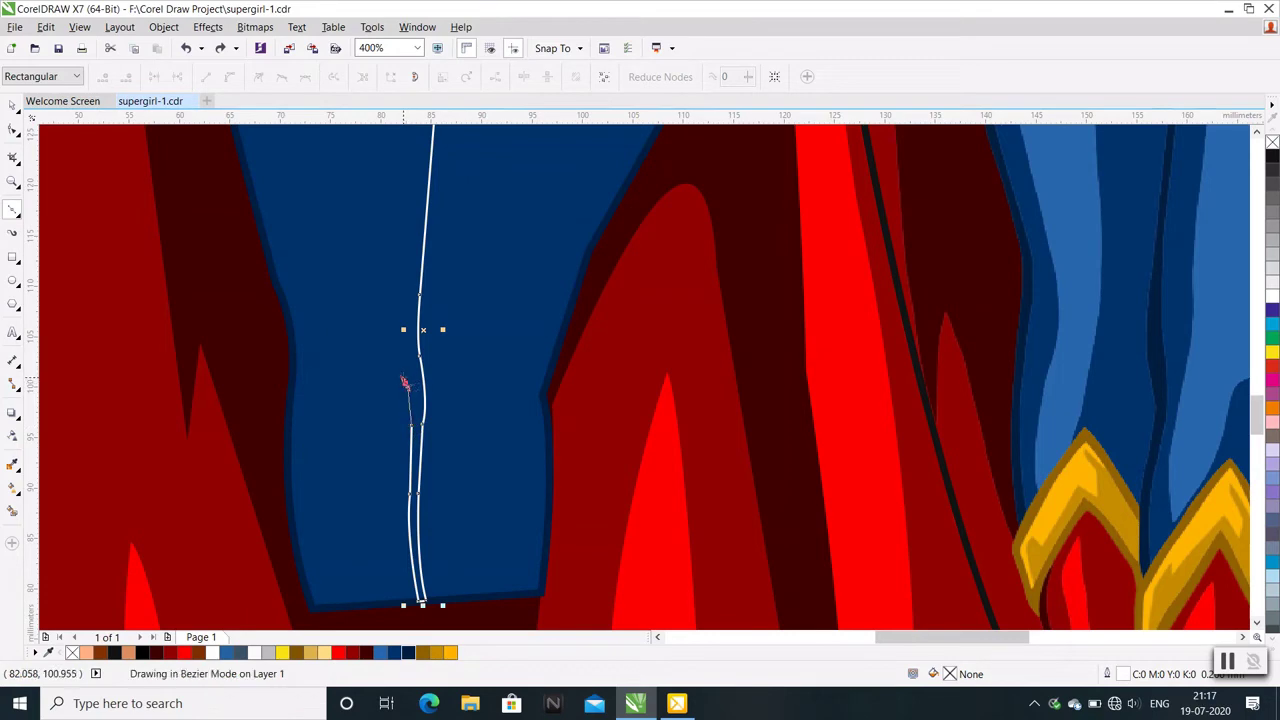
pyautogui.moveTo(403, 312); pyautogui.dragTo(395, 352)
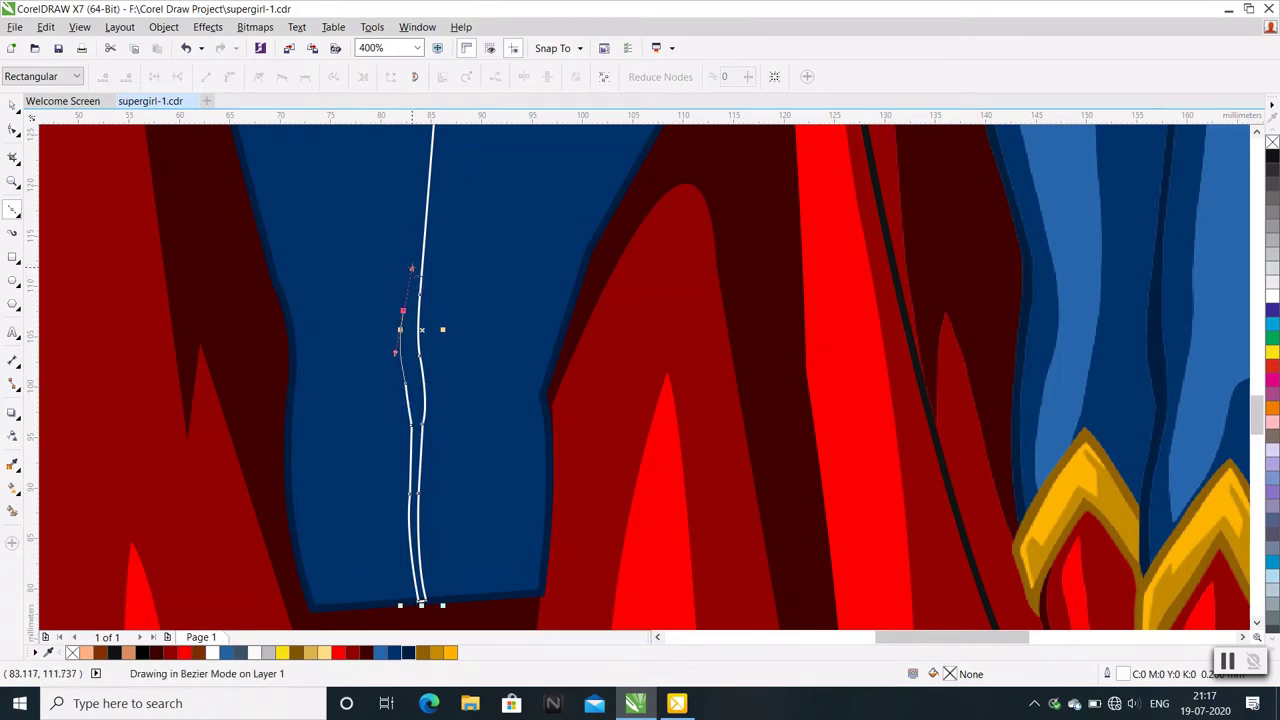
pyautogui.scroll(-2, 421, 473)
pyautogui.scroll(2, 416, 347)
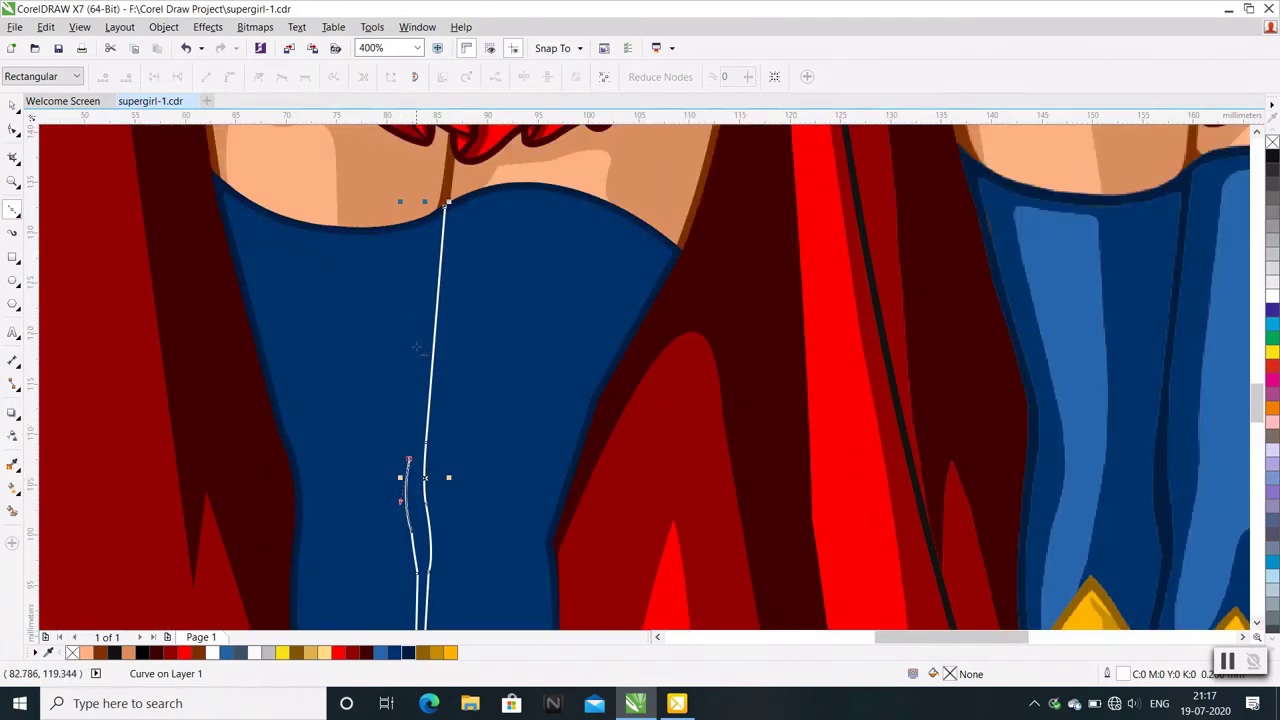
pyautogui.click(426, 354)
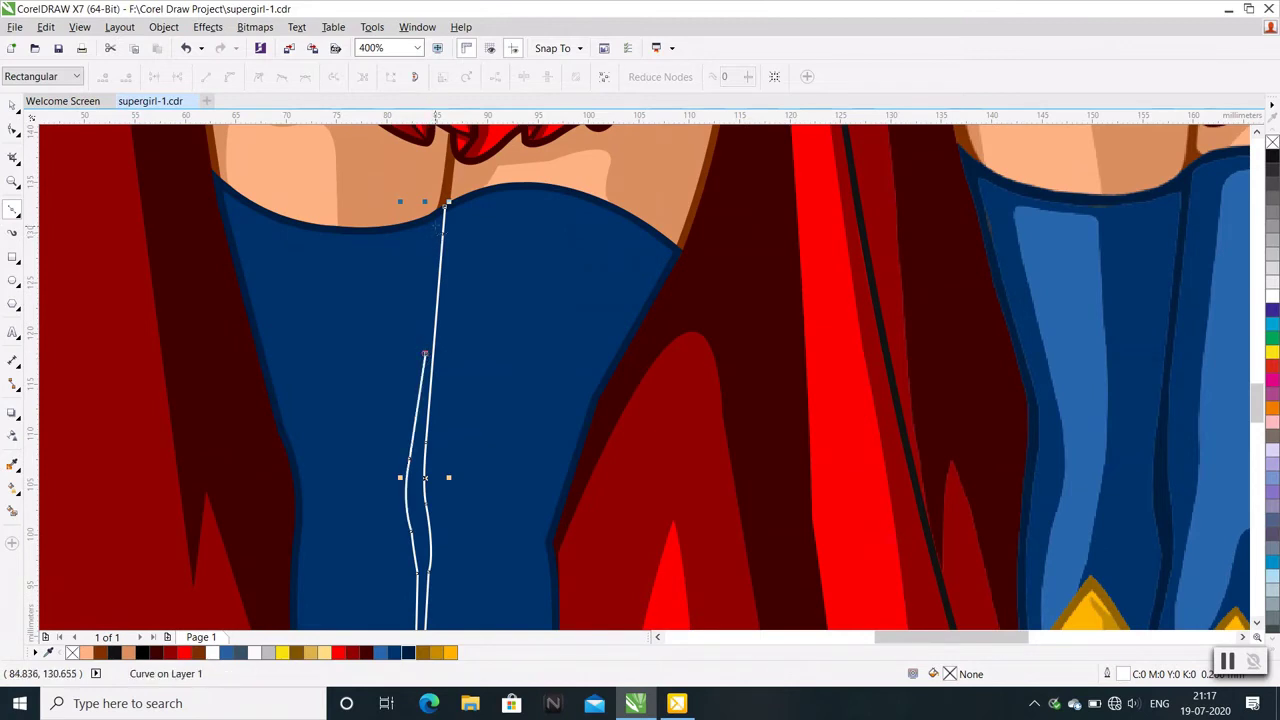
pyautogui.click(445, 207)
pyautogui.scroll(1, 443, 212)
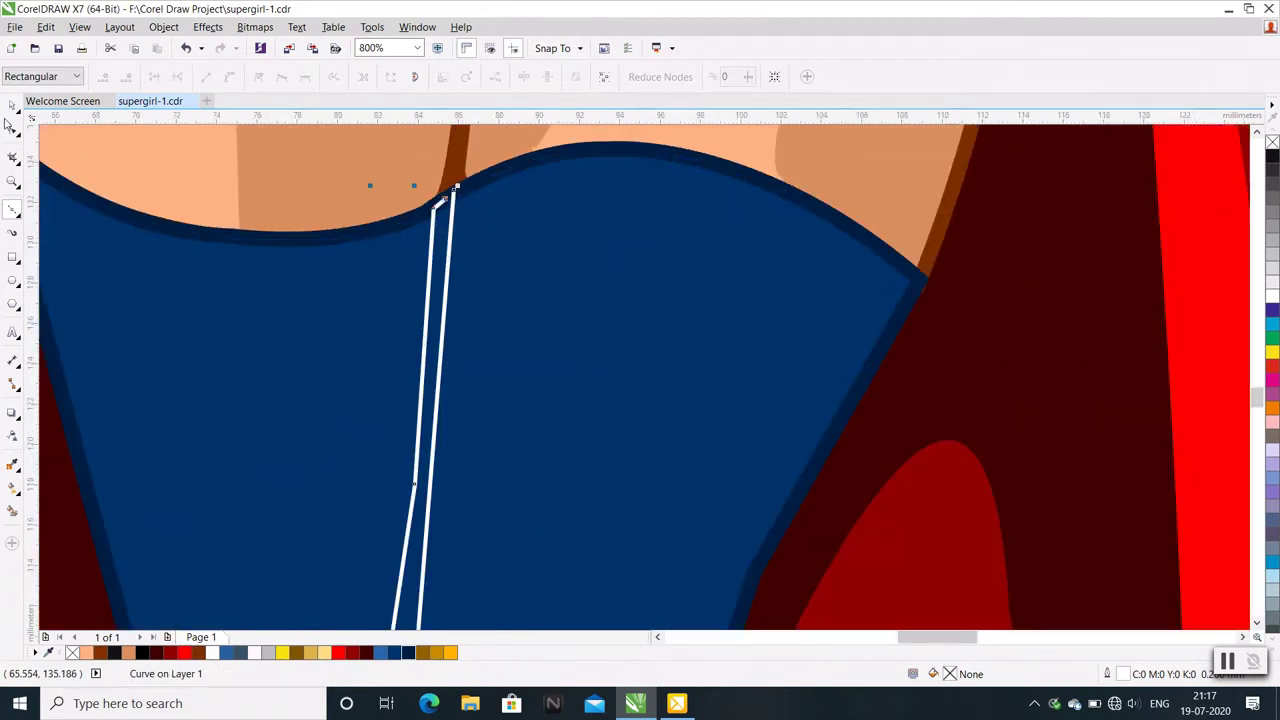
pyautogui.press('F10')
pyautogui.rightClick(422, 342)
pyautogui.click(456, 440)
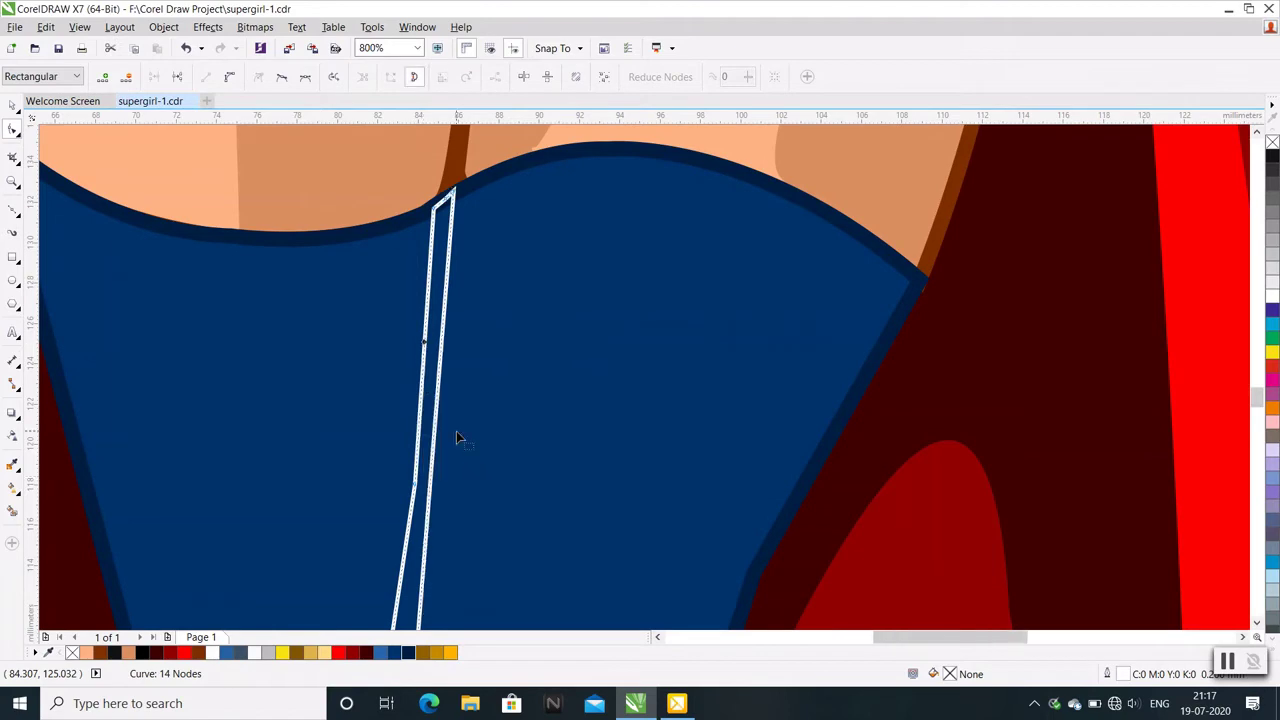
pyautogui.scroll(-1, 456, 438)
pyautogui.scroll(-1, 454, 516)
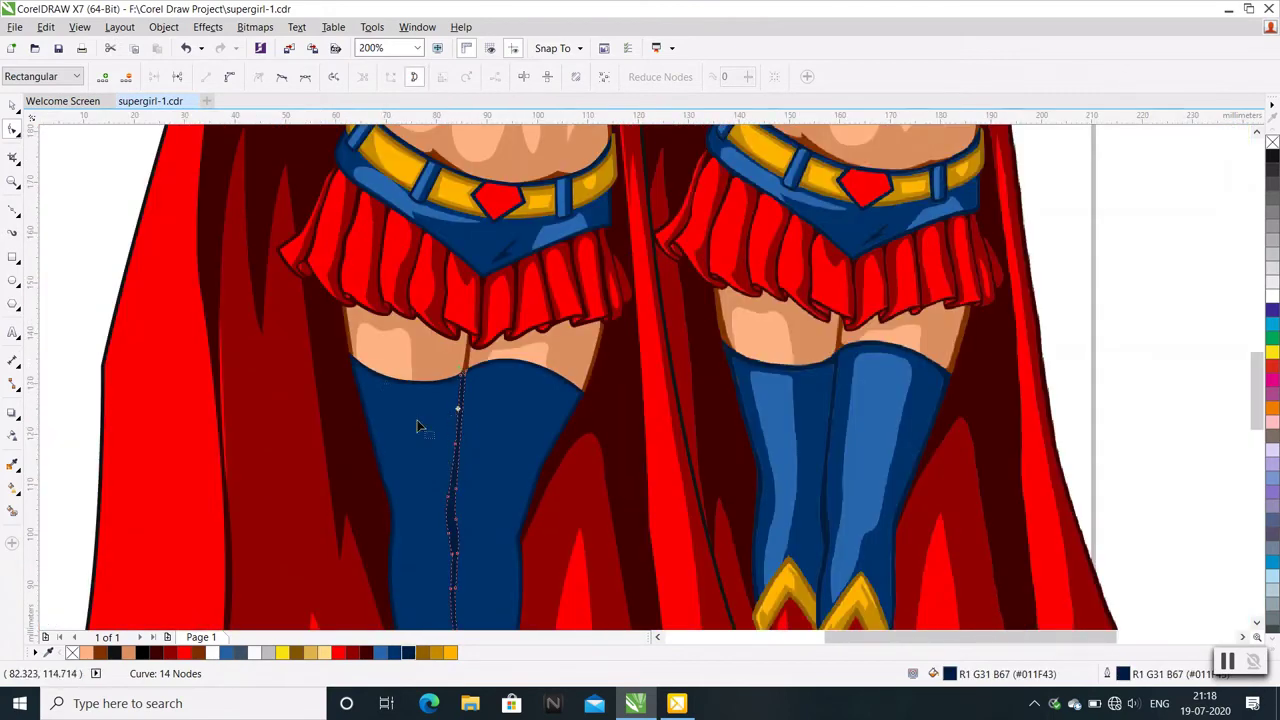
# Bend the seam's middle section to the left by dragging its curve
pyautogui.click(12, 104)
pyautogui.scroll(-1, 343, 403)
pyautogui.press('Escape')
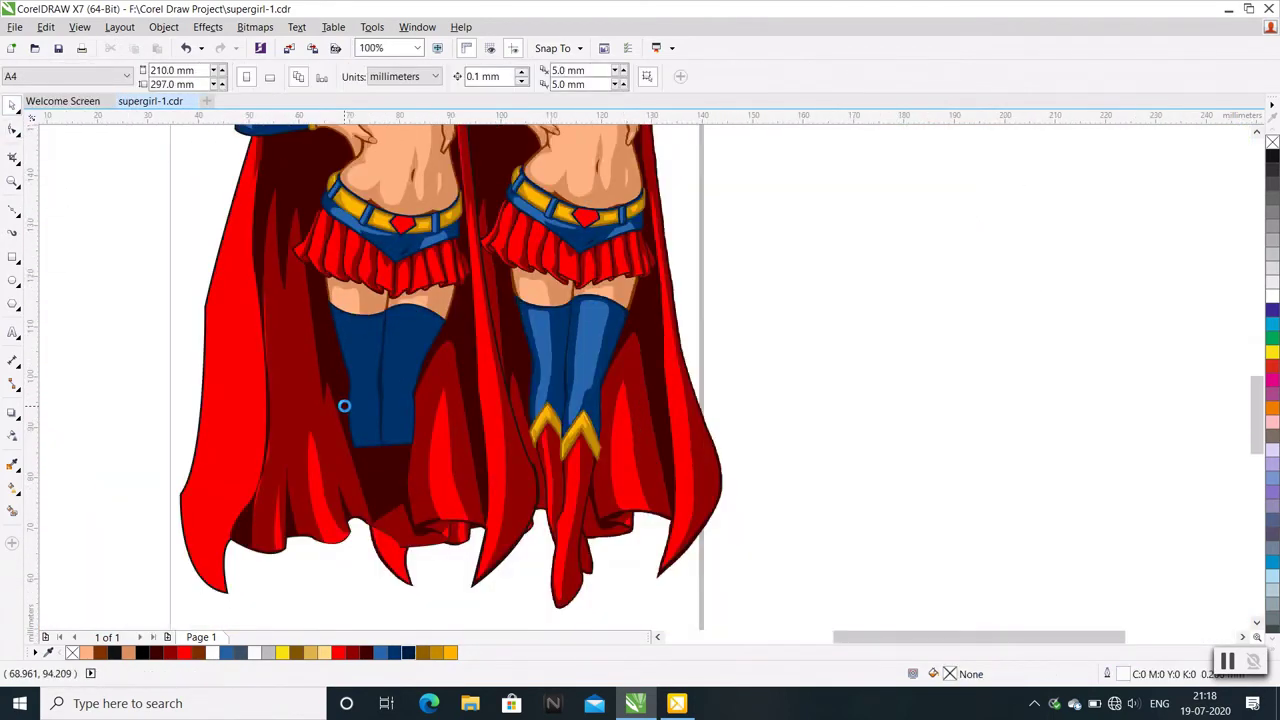
pyautogui.scroll(1, 344, 405)
pyautogui.scroll(1, 421, 360)
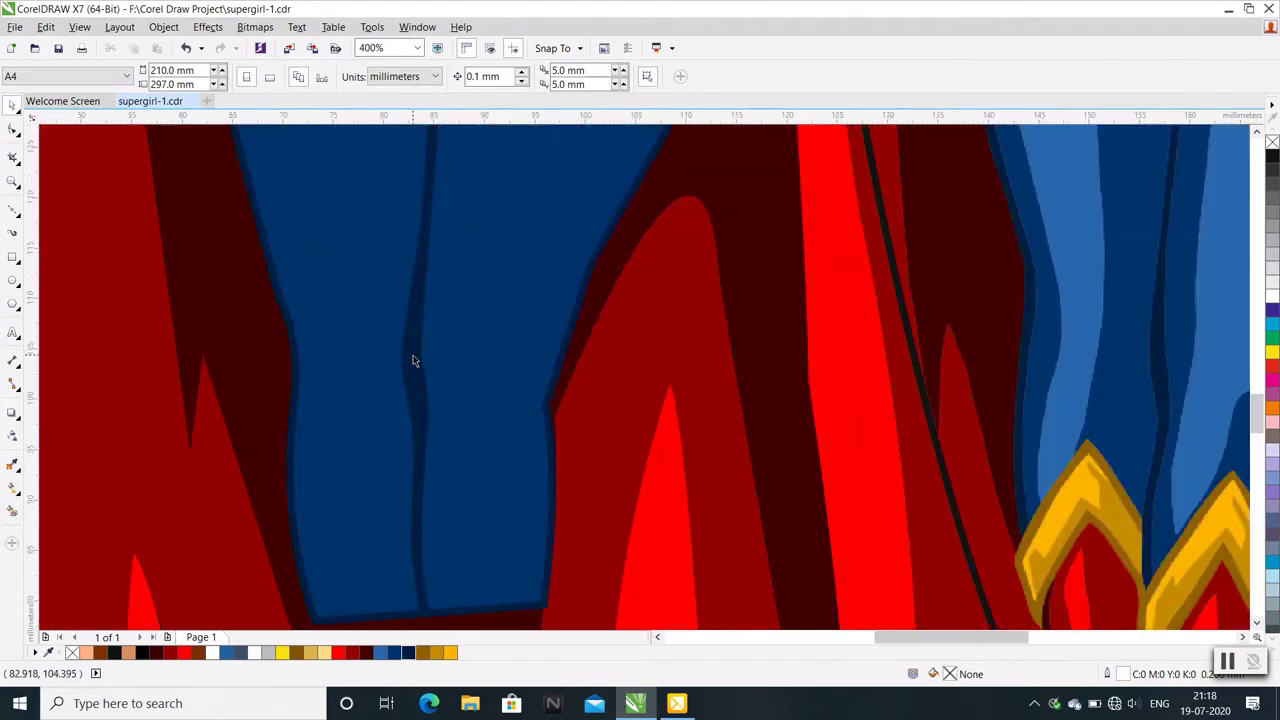
pyautogui.click(414, 360)
pyautogui.press('F10')
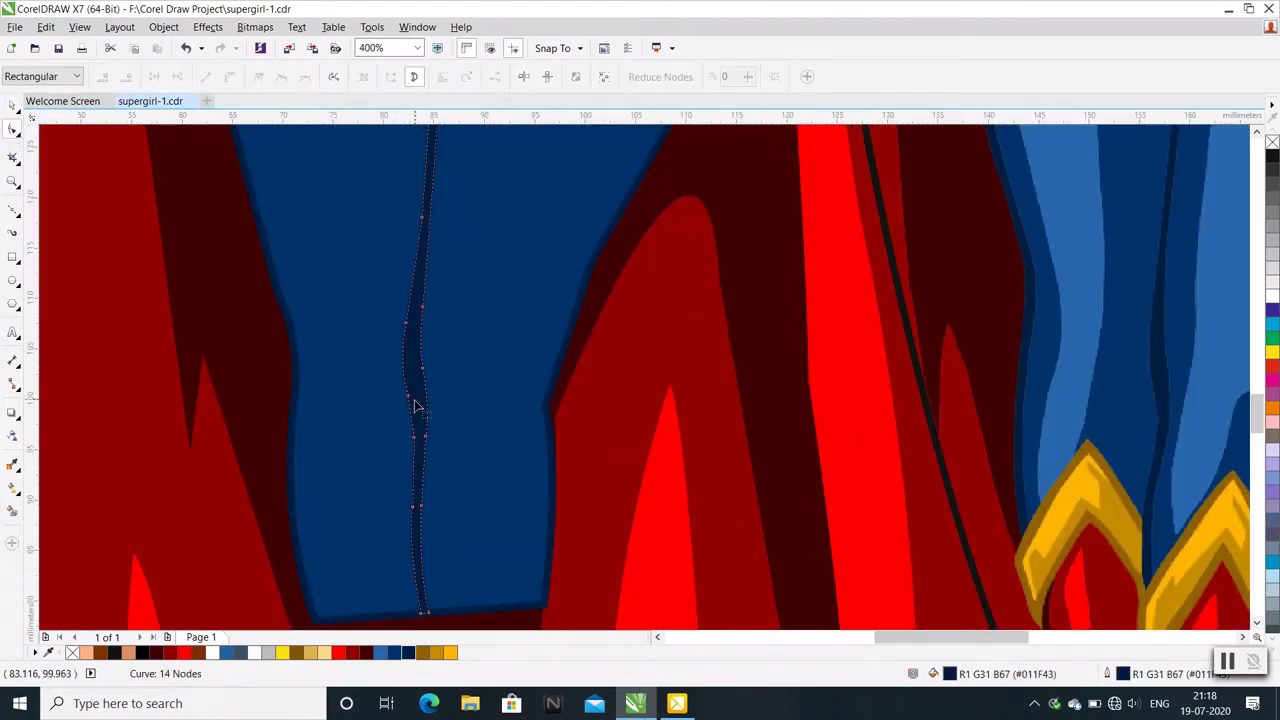
pyautogui.moveTo(417, 397)
pyautogui.mouseDown()
pyautogui.moveTo(398, 365)
pyautogui.moveTo(411, 316)
pyautogui.mouseUp()
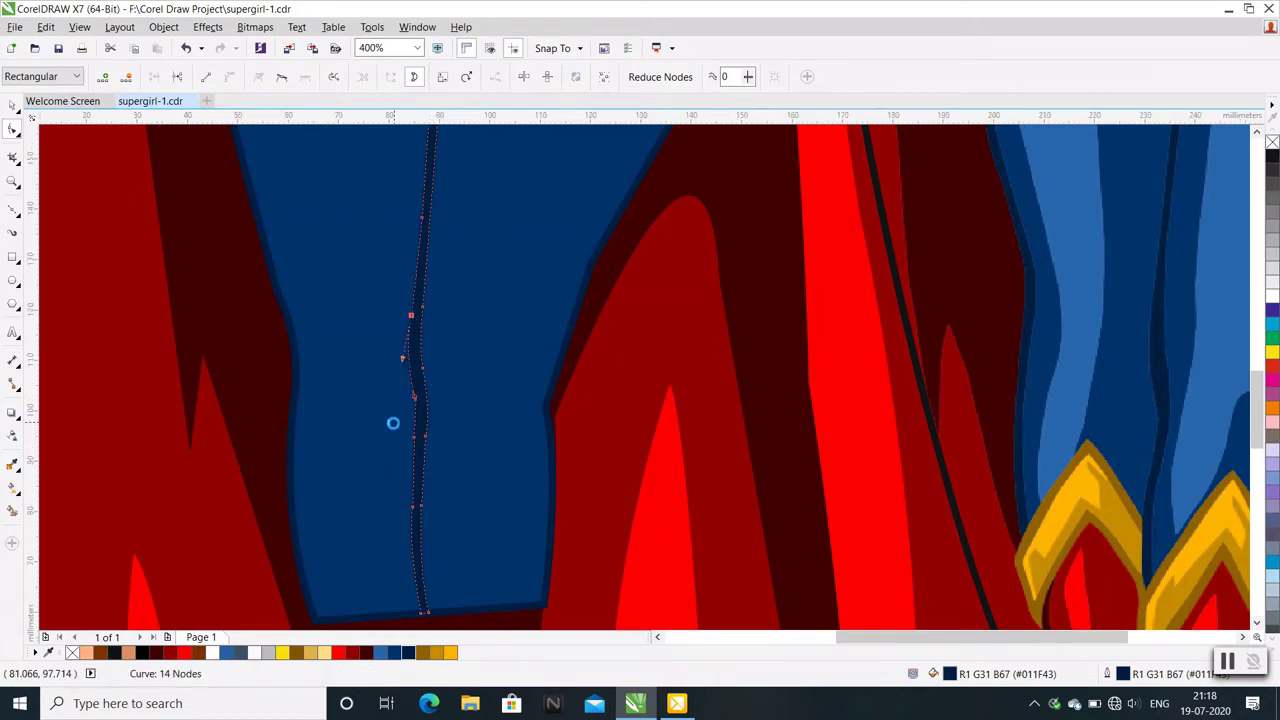
pyautogui.scroll(-1, 395, 420)
pyautogui.click(8, 108)
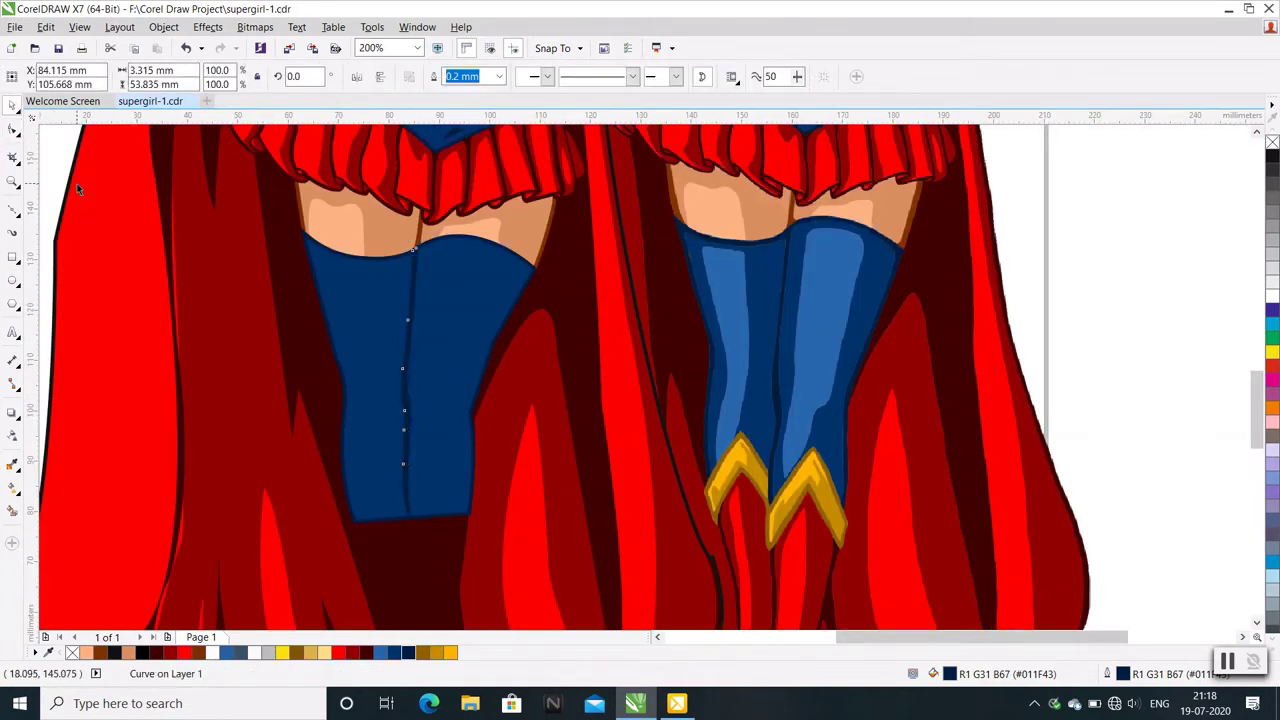
pyautogui.click(76, 183)
pyautogui.press('F10')
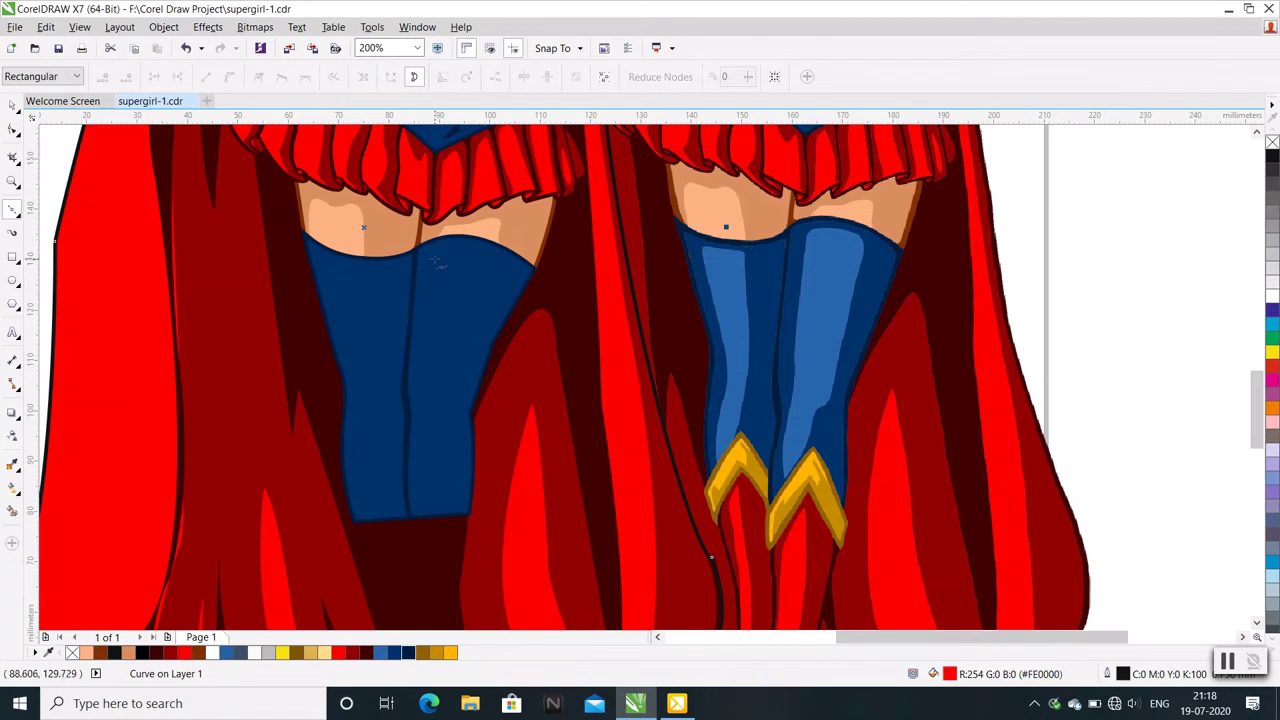
# Draw a highlight strip down the stocking, filled and outlined in blue #2867AE
pyautogui.click(432, 252)
pyautogui.click(490, 258)
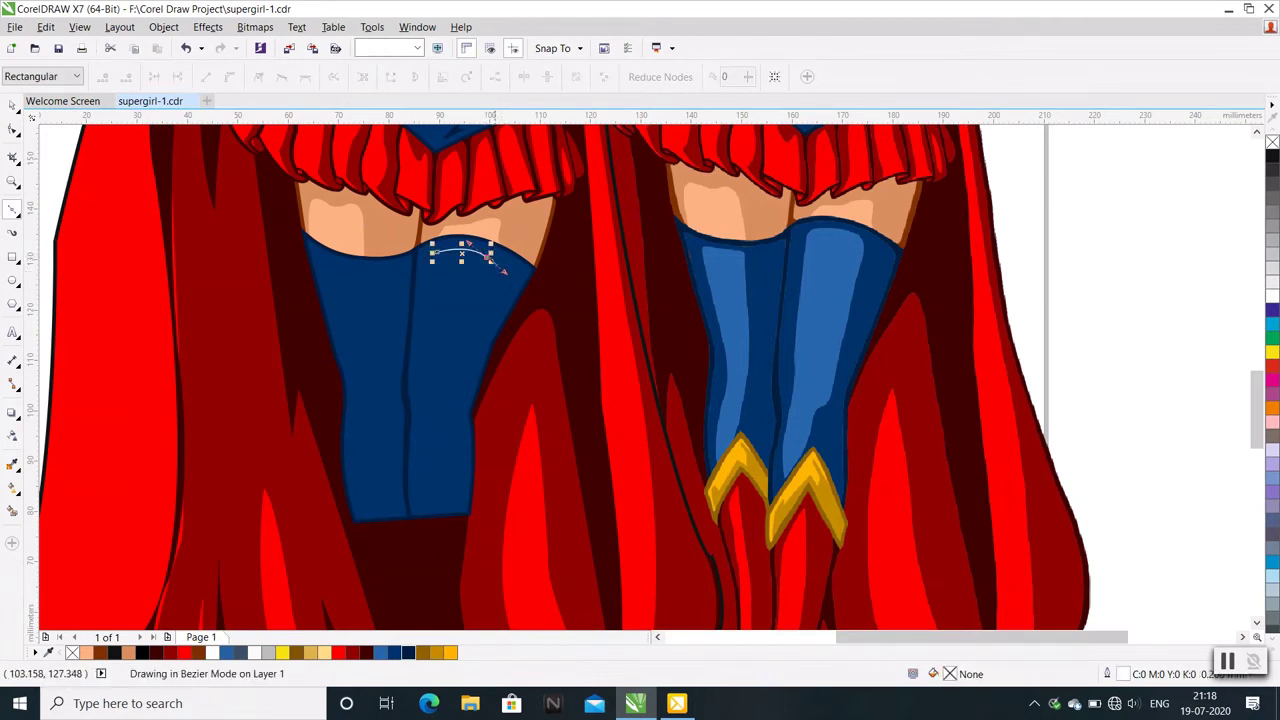
pyautogui.press('space')
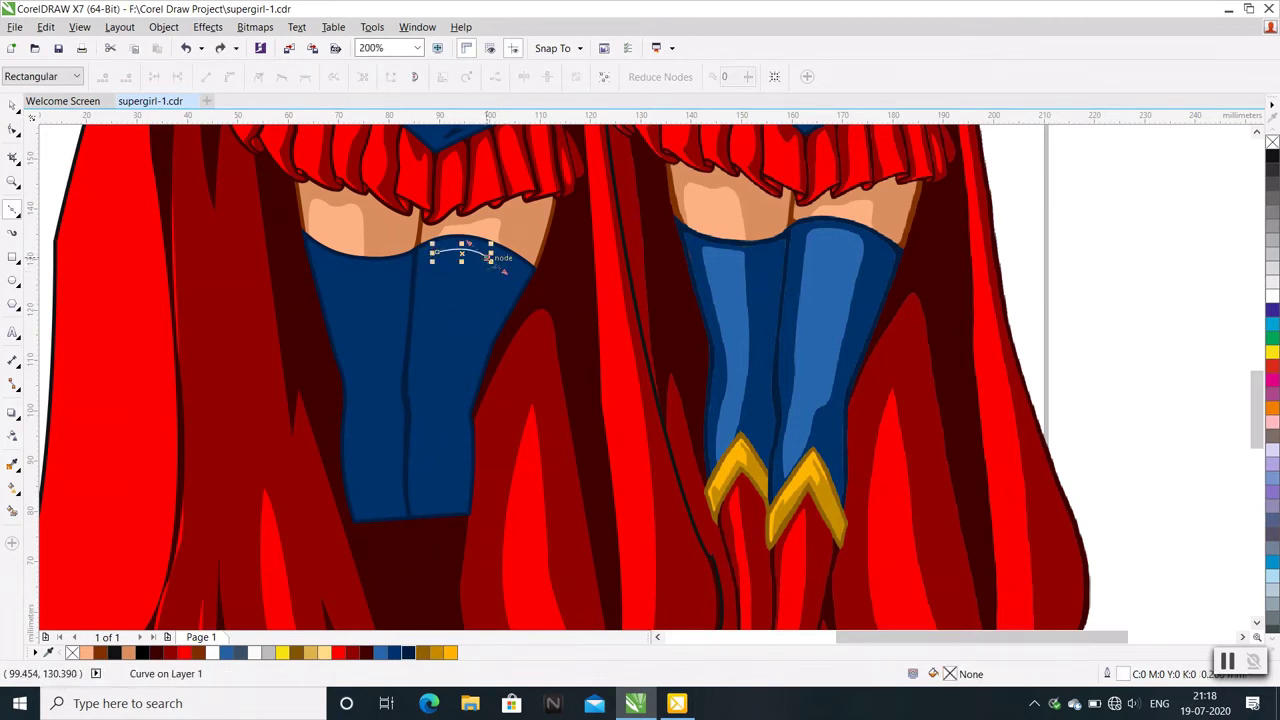
pyautogui.moveTo(441, 409); pyautogui.dragTo(424, 411)
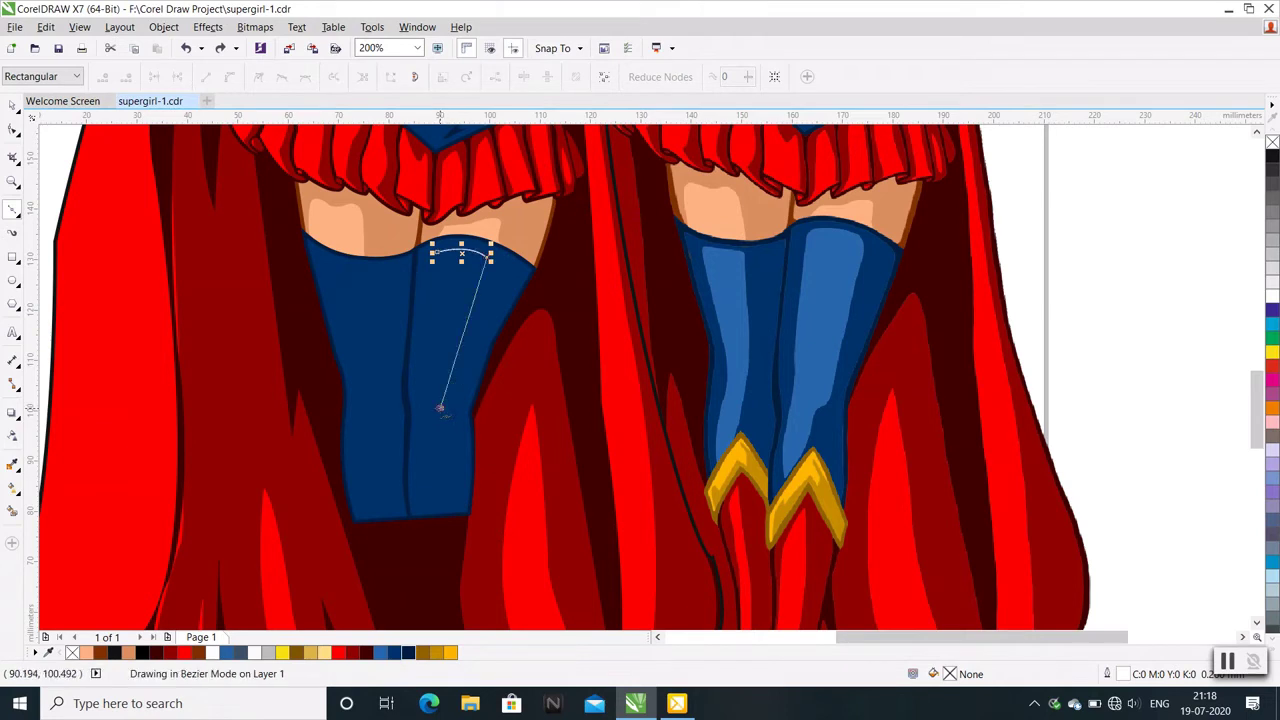
pyautogui.press('space')
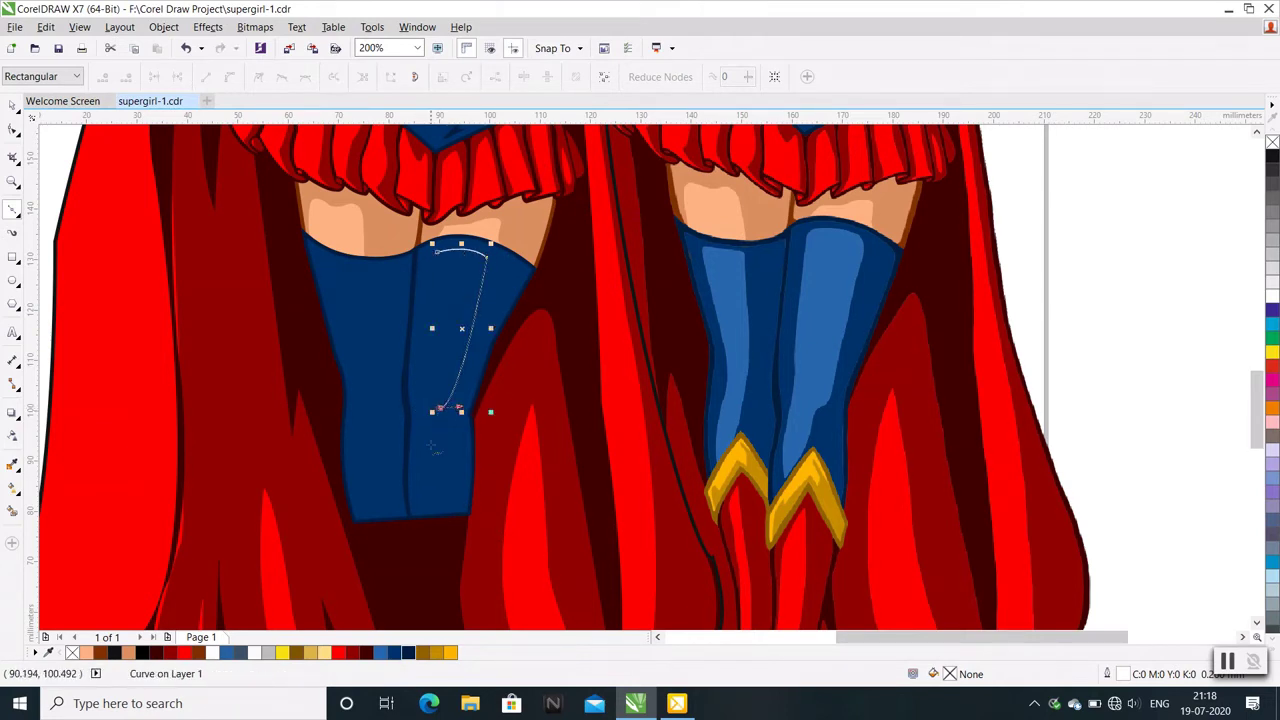
pyautogui.moveTo(425, 500); pyautogui.dragTo(414, 516)
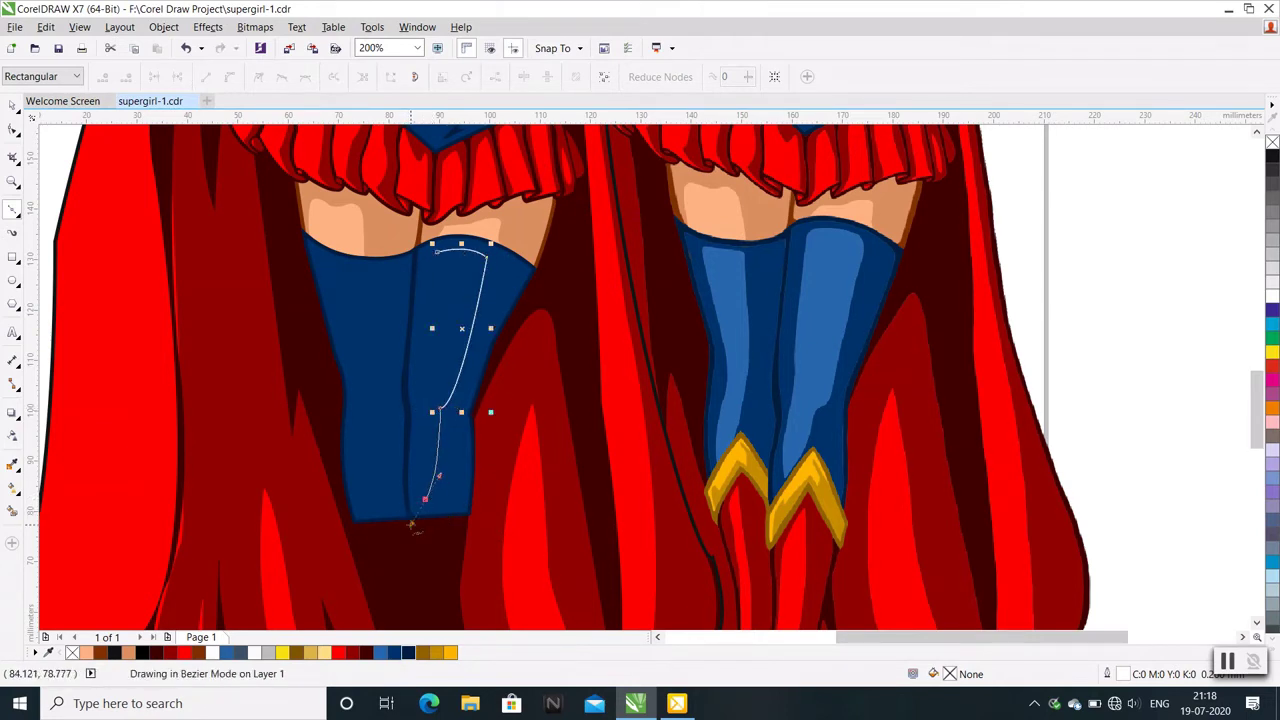
pyautogui.press('space')
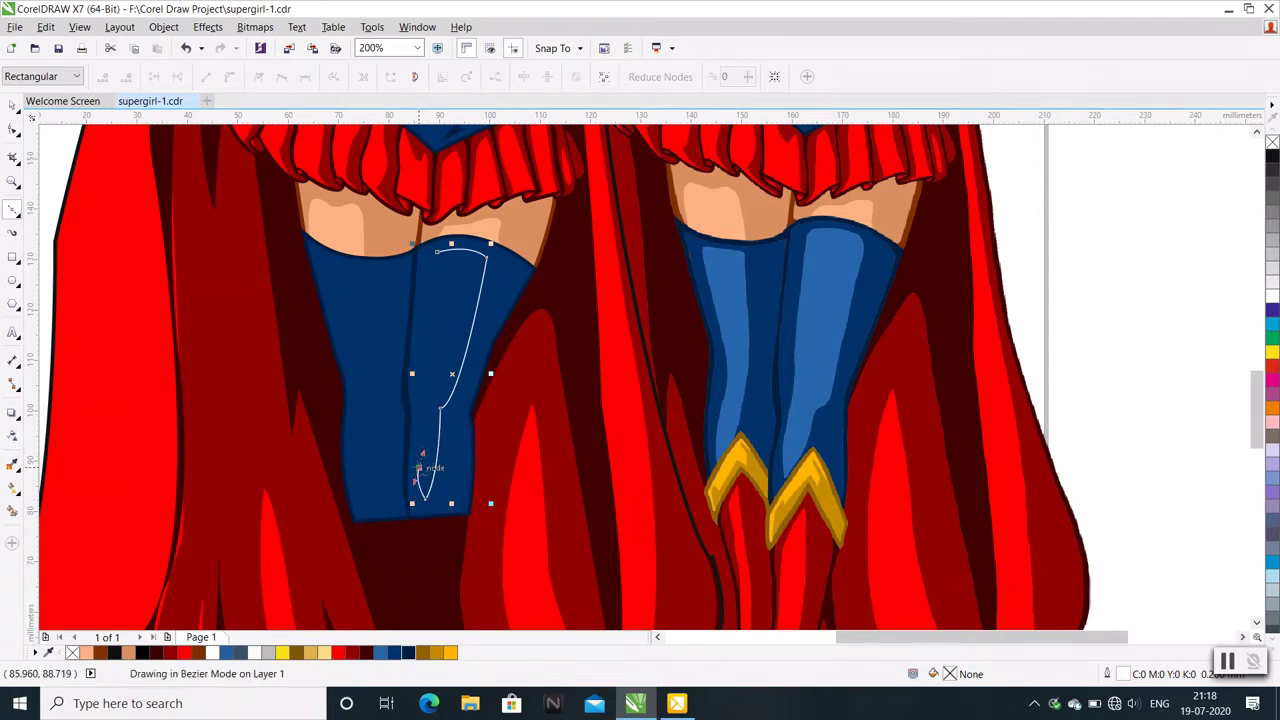
pyautogui.moveTo(421, 407); pyautogui.dragTo(423, 368)
pyautogui.click(423, 367)
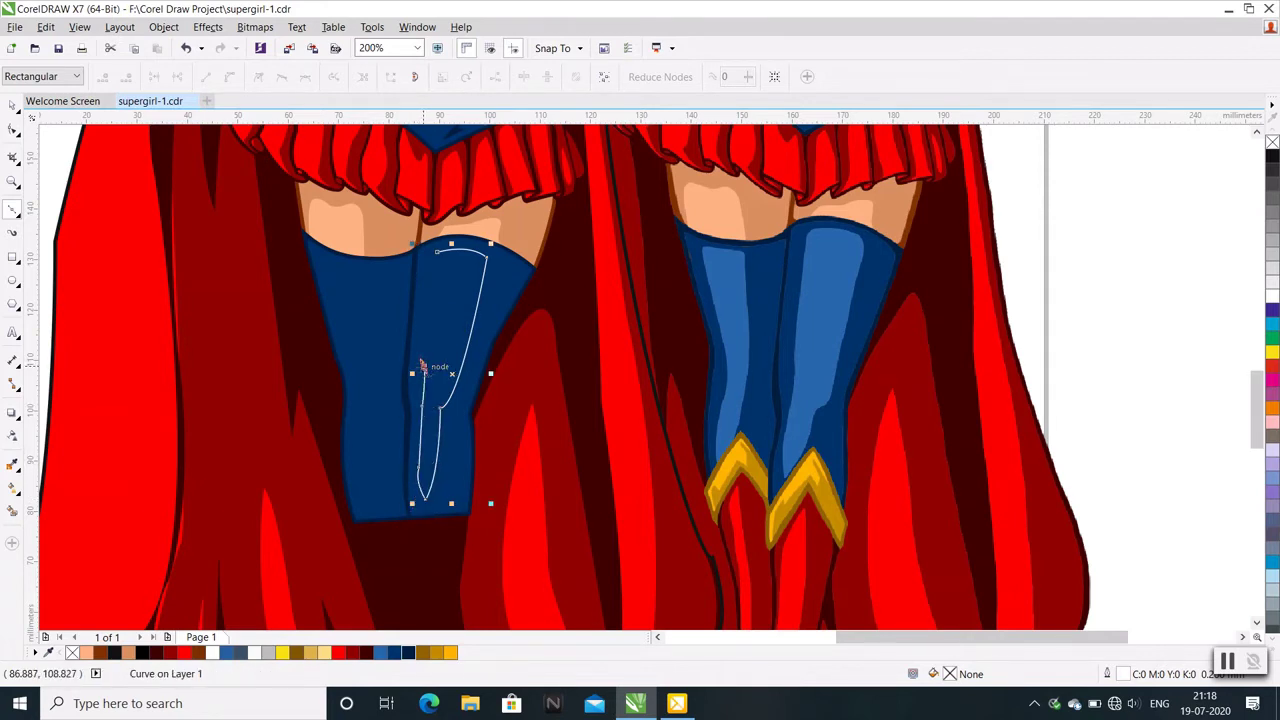
pyautogui.moveTo(437, 264); pyautogui.dragTo(452, 222)
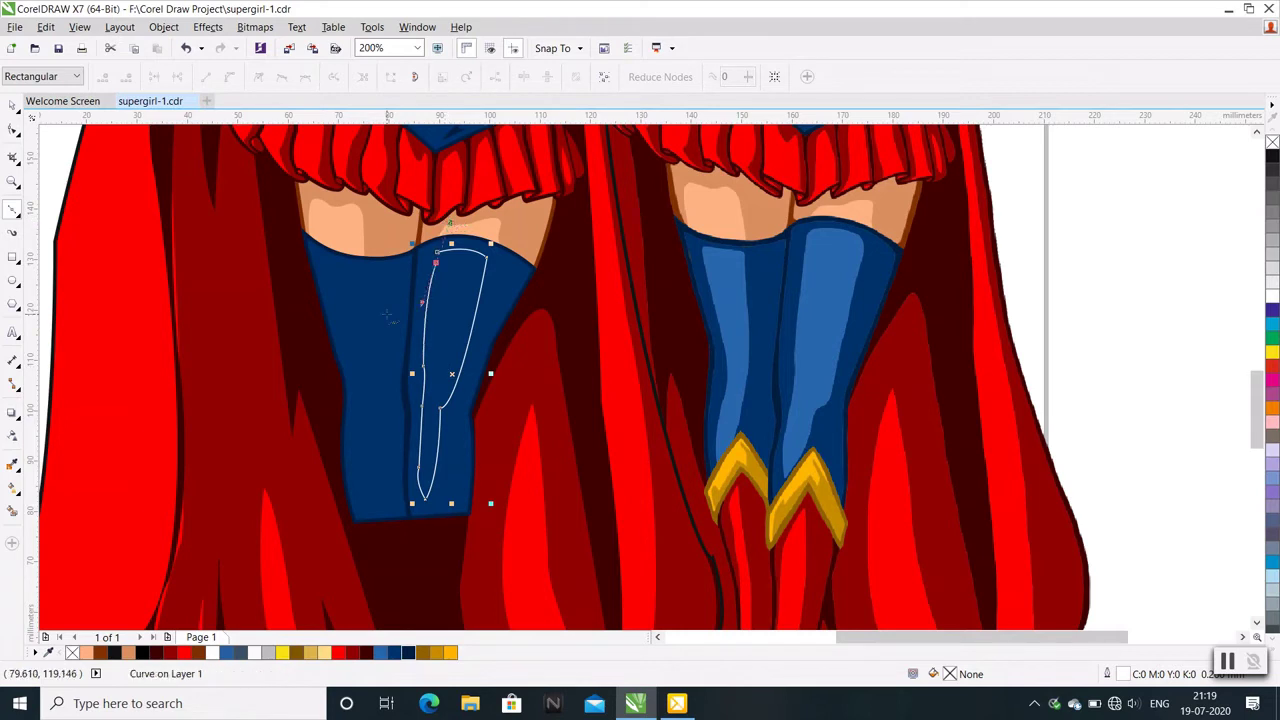
pyautogui.rightClick(457, 299)
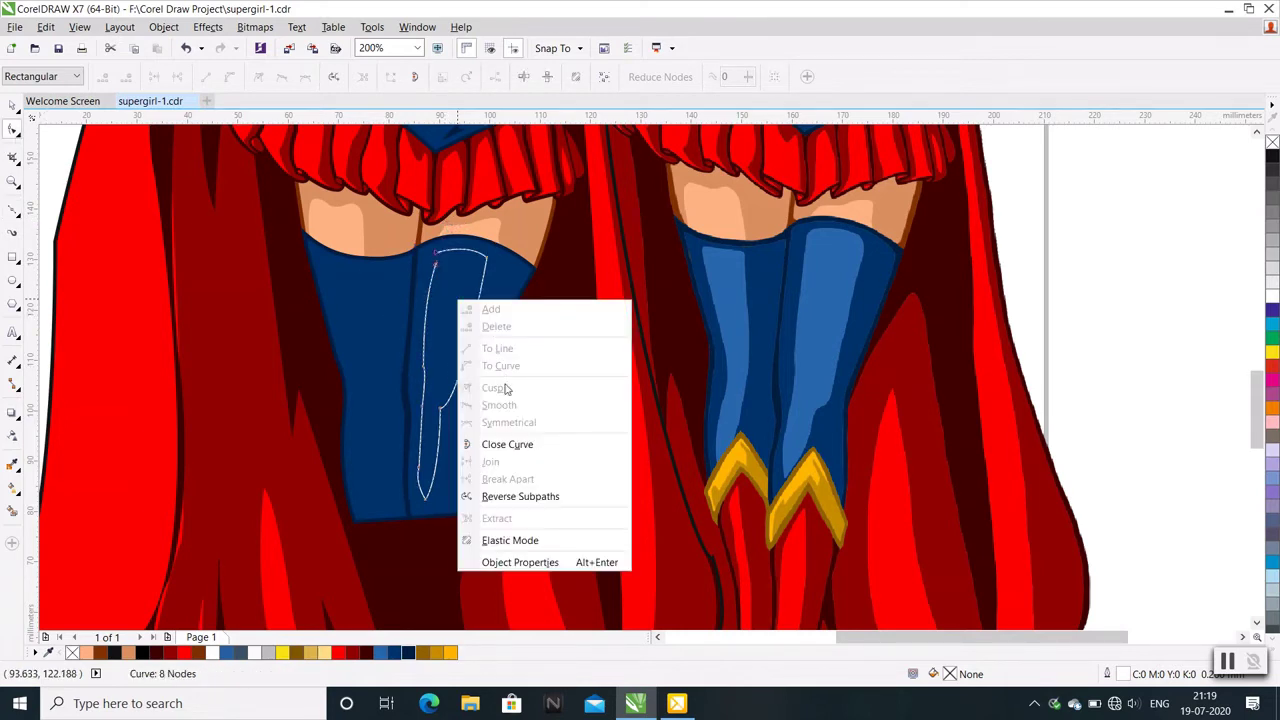
pyautogui.click(380, 653)
pyautogui.rightClick(380, 653)
# Outline a second, 9-node highlight strip along the stocking's left edge
pyautogui.click(13, 208)
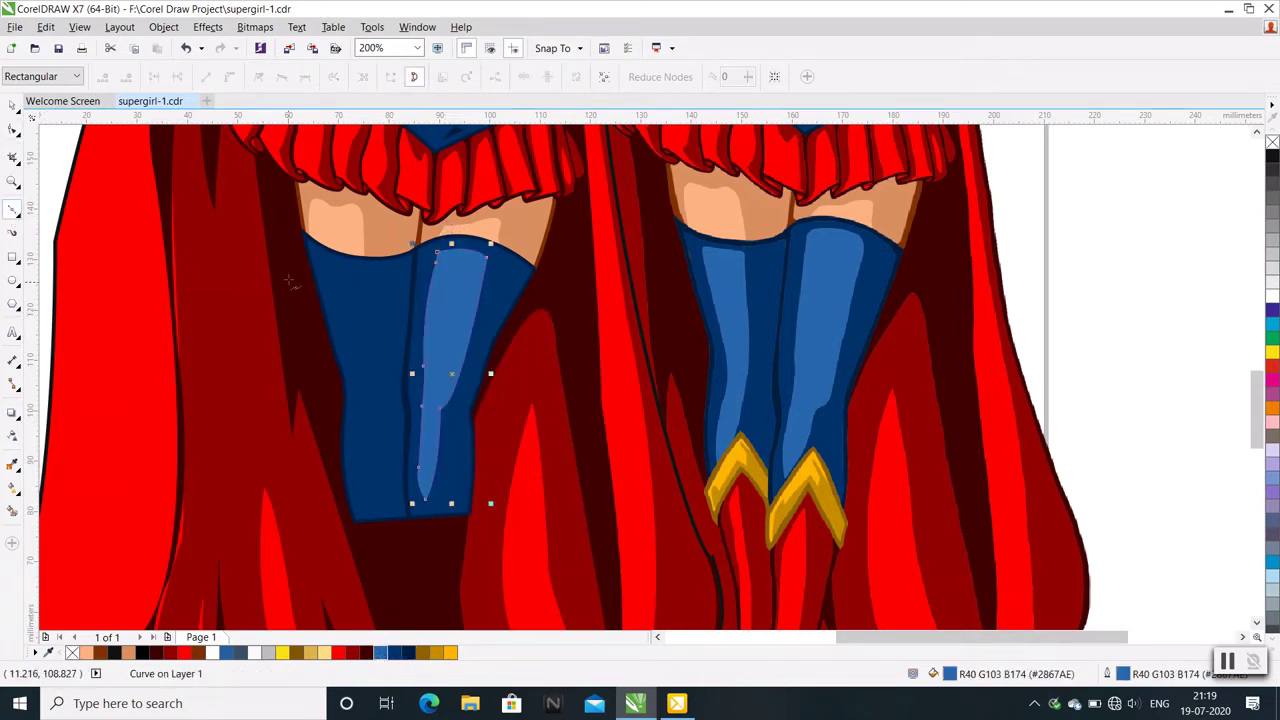
pyautogui.click(327, 265)
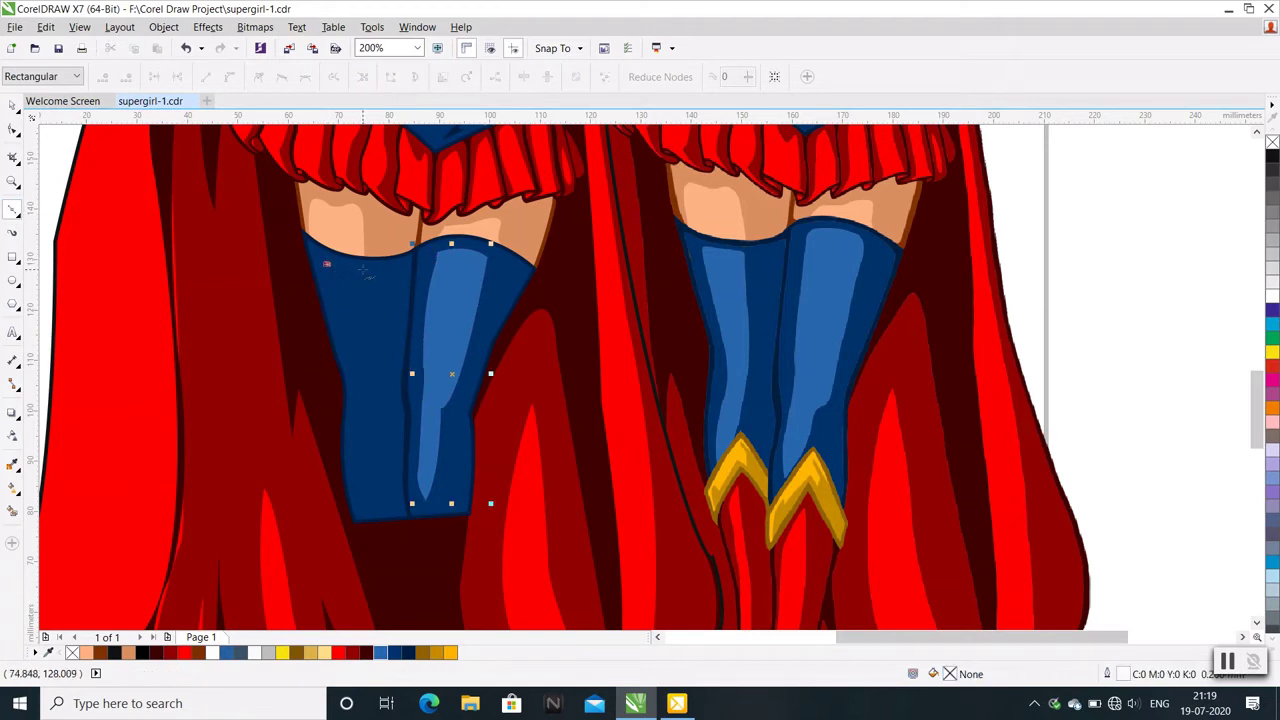
pyautogui.click(364, 268)
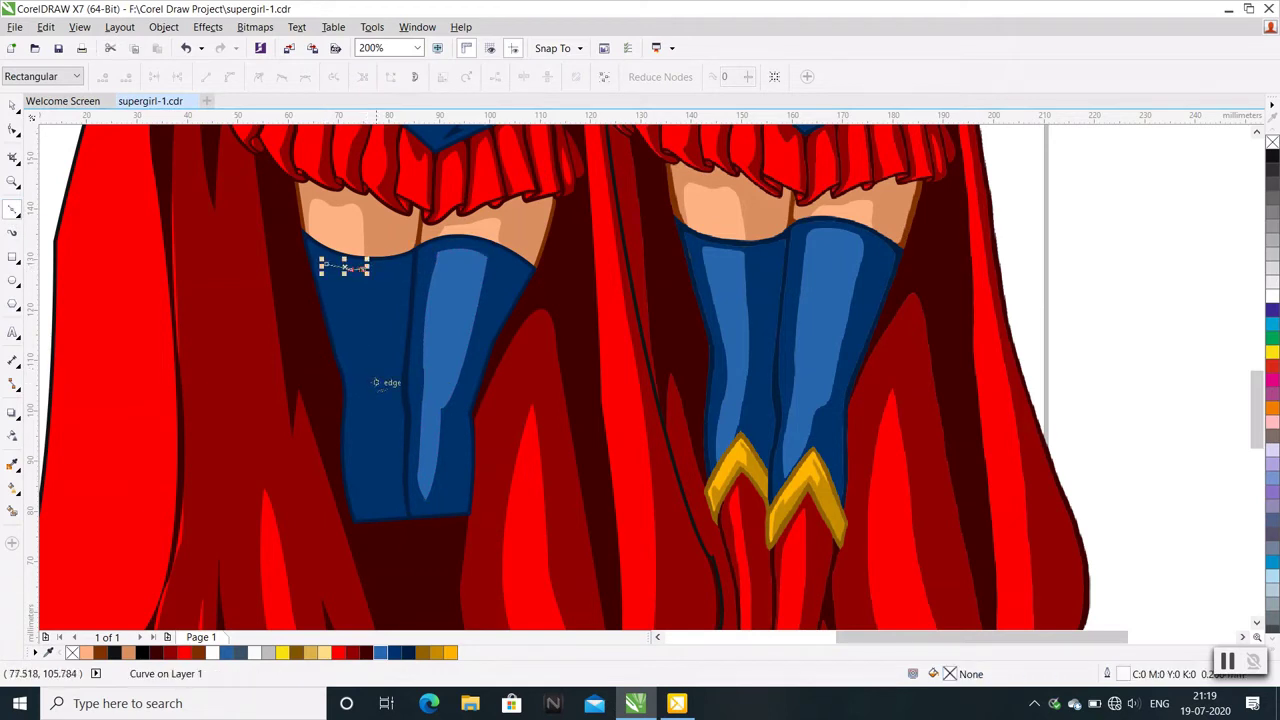
pyautogui.click(376, 382)
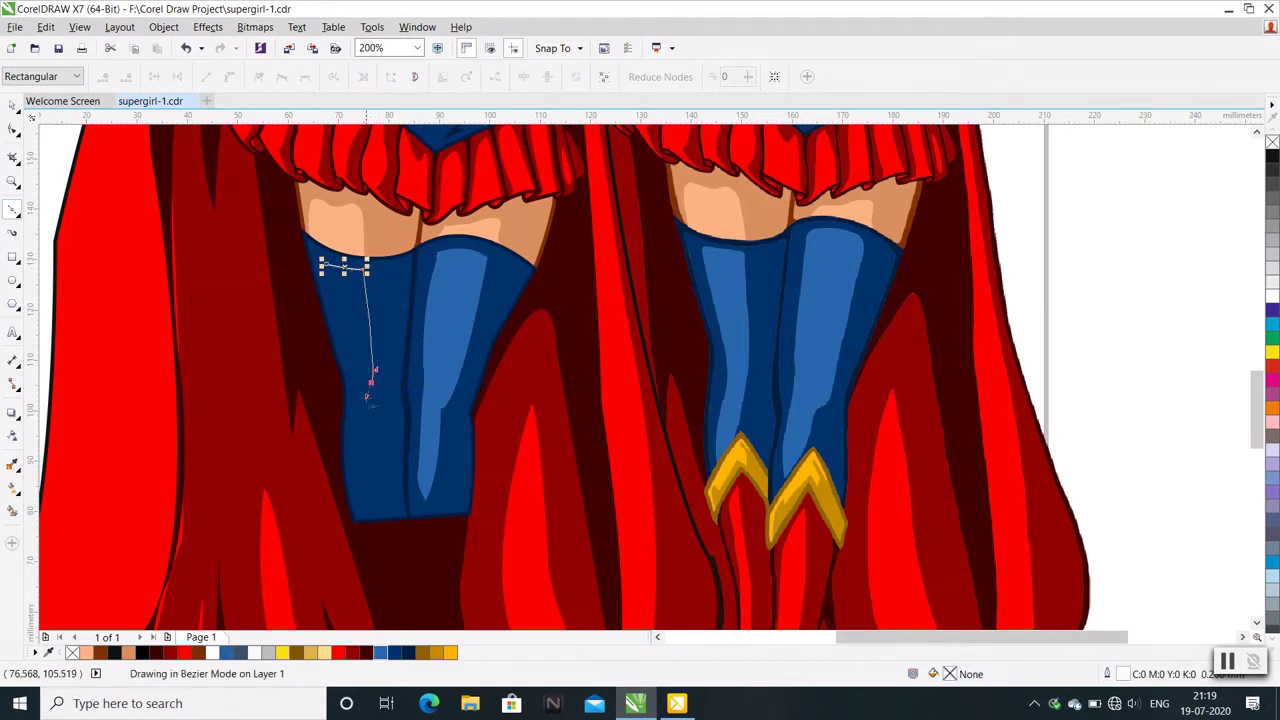
pyautogui.click(372, 484)
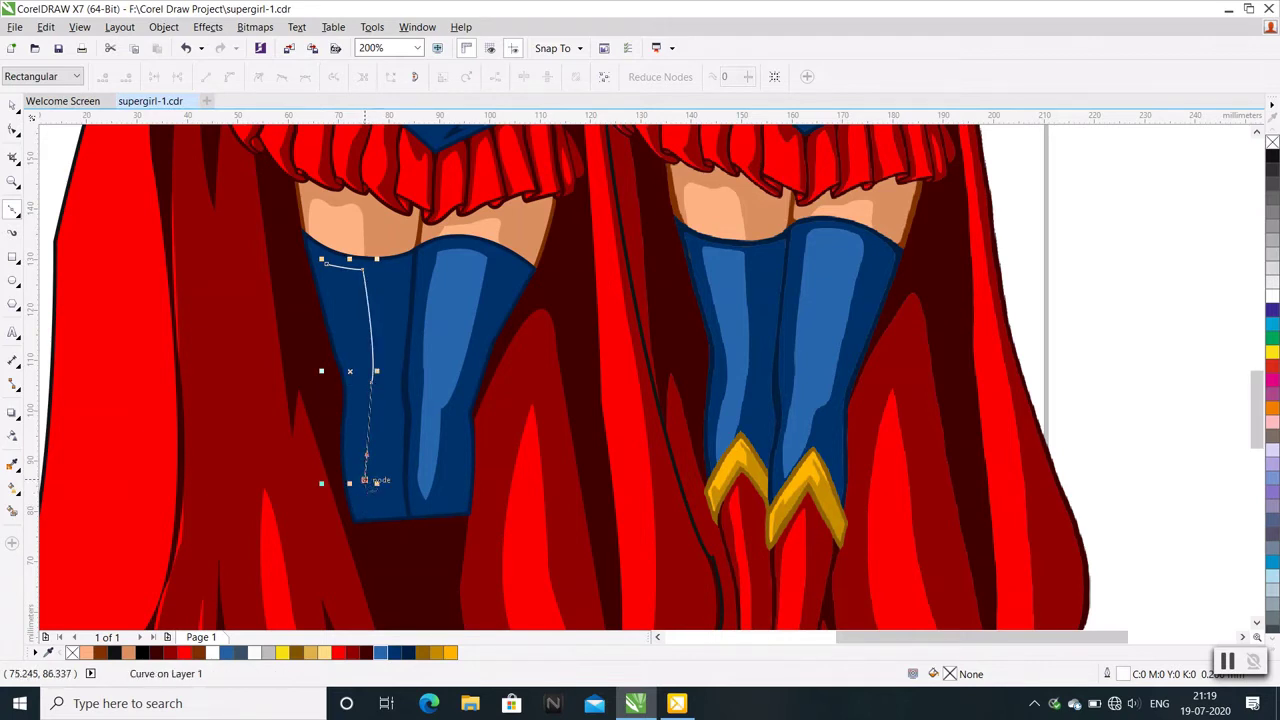
pyautogui.click(366, 509)
pyautogui.moveTo(368, 522); pyautogui.dragTo(367, 511)
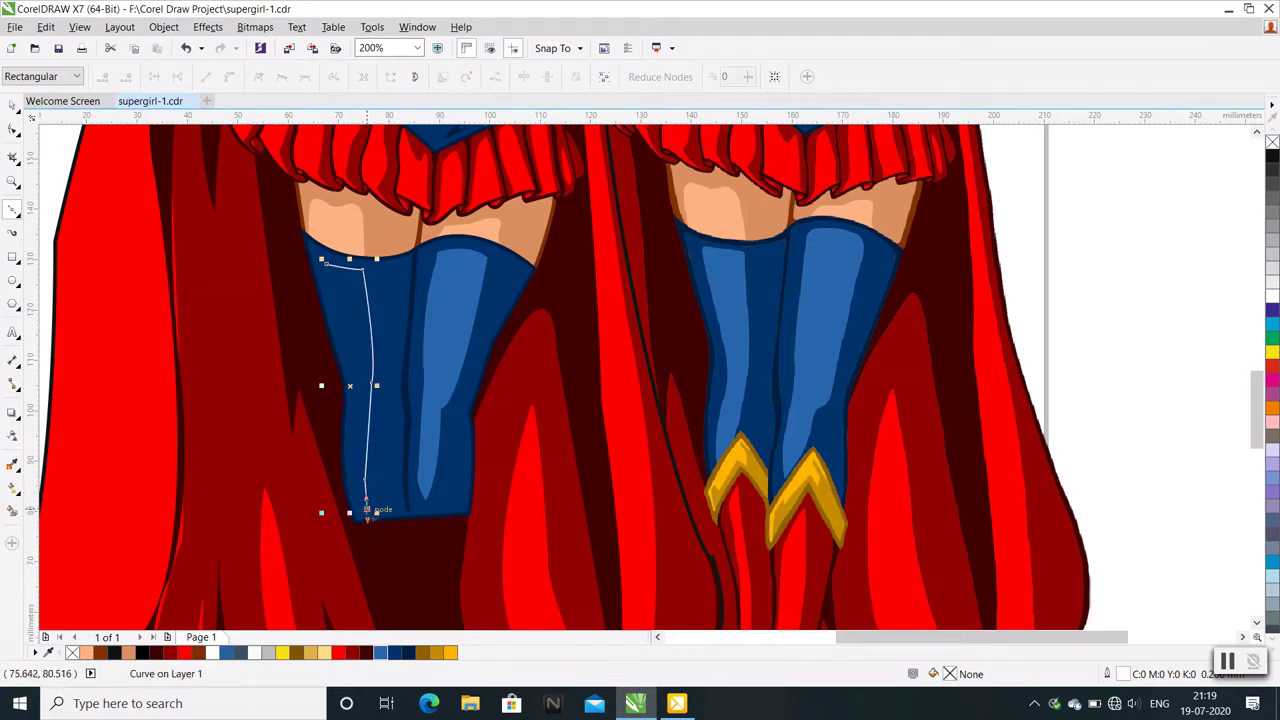
pyautogui.click(366, 508)
pyautogui.click(350, 461)
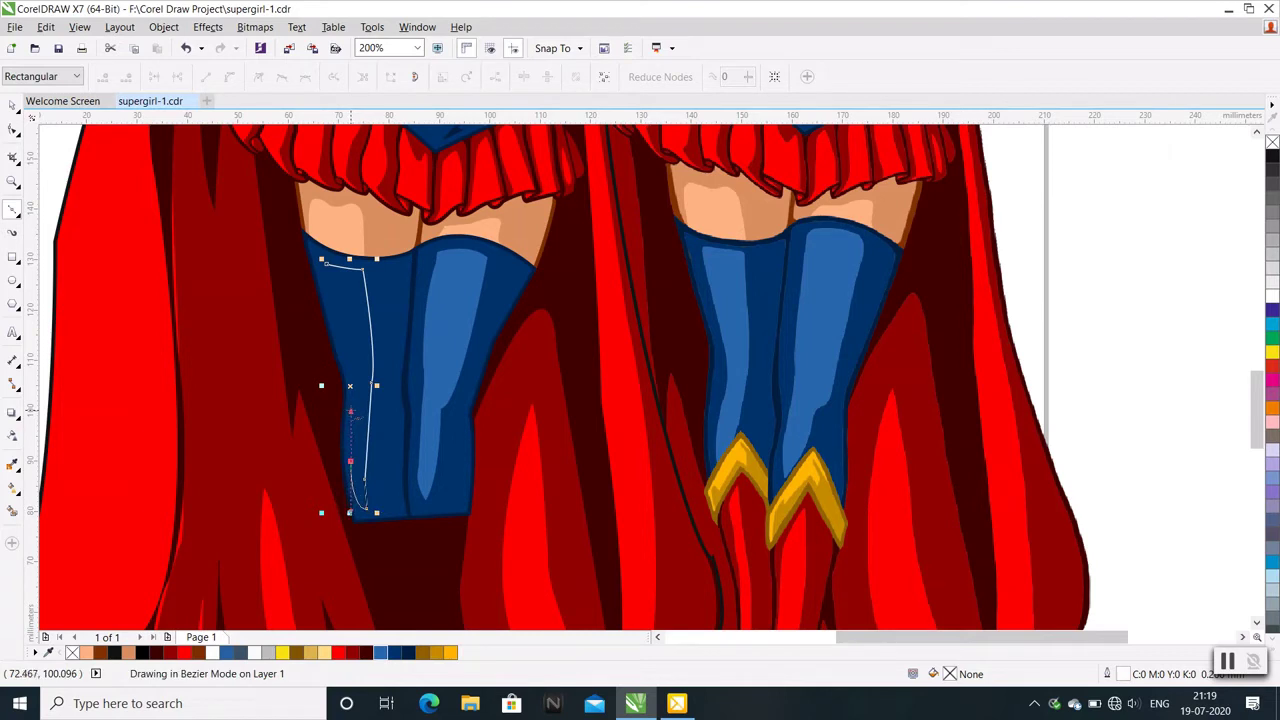
pyautogui.doubleClick(350, 461)
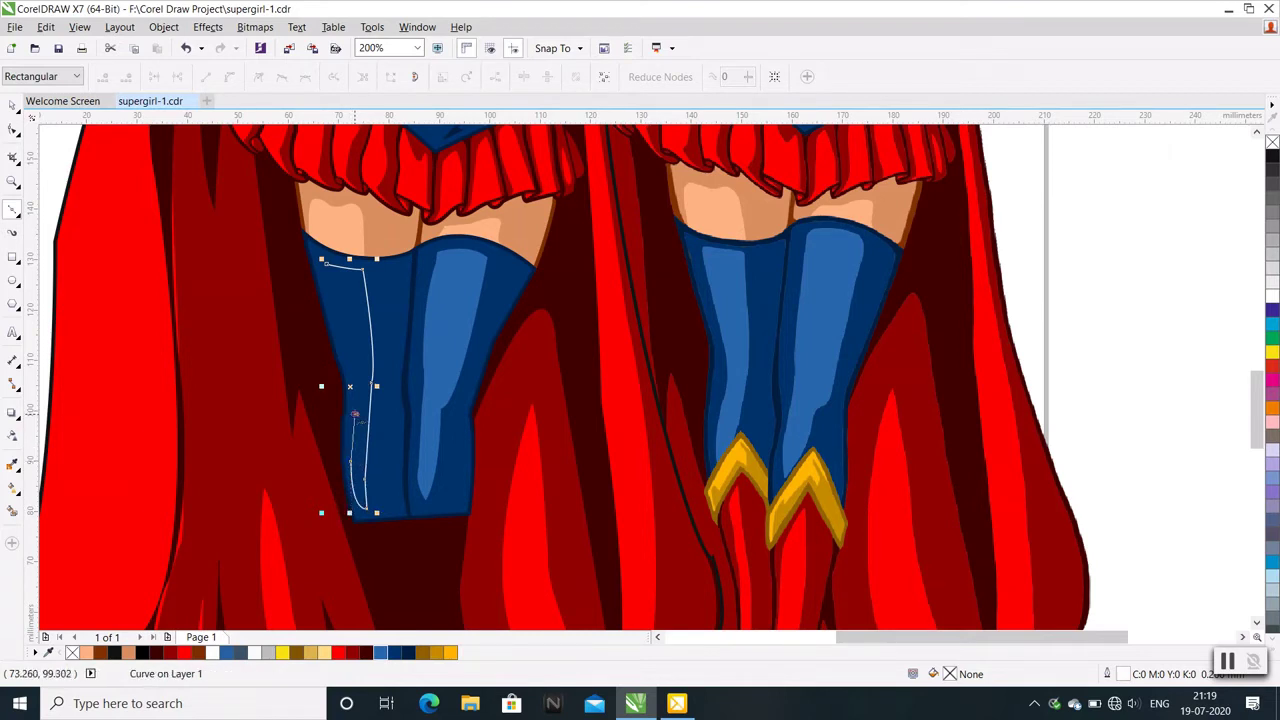
pyautogui.moveTo(350, 357); pyautogui.dragTo(362, 380)
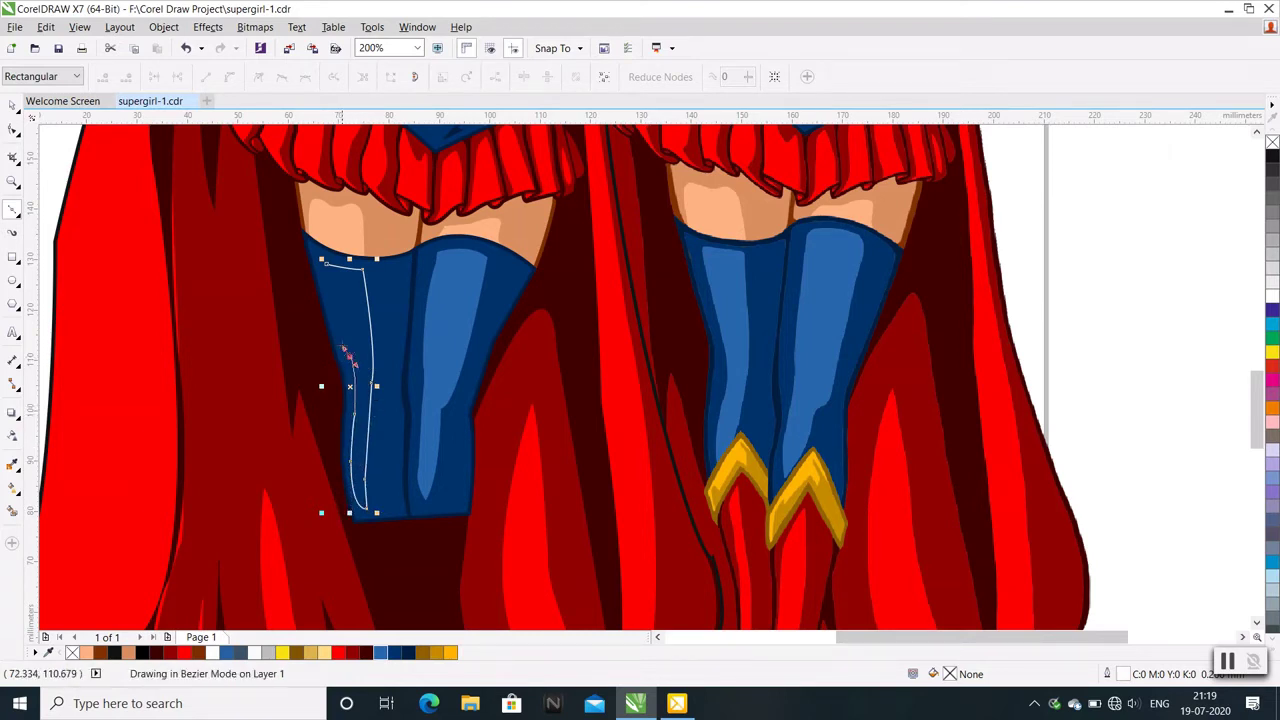
pyautogui.doubleClick(330, 284)
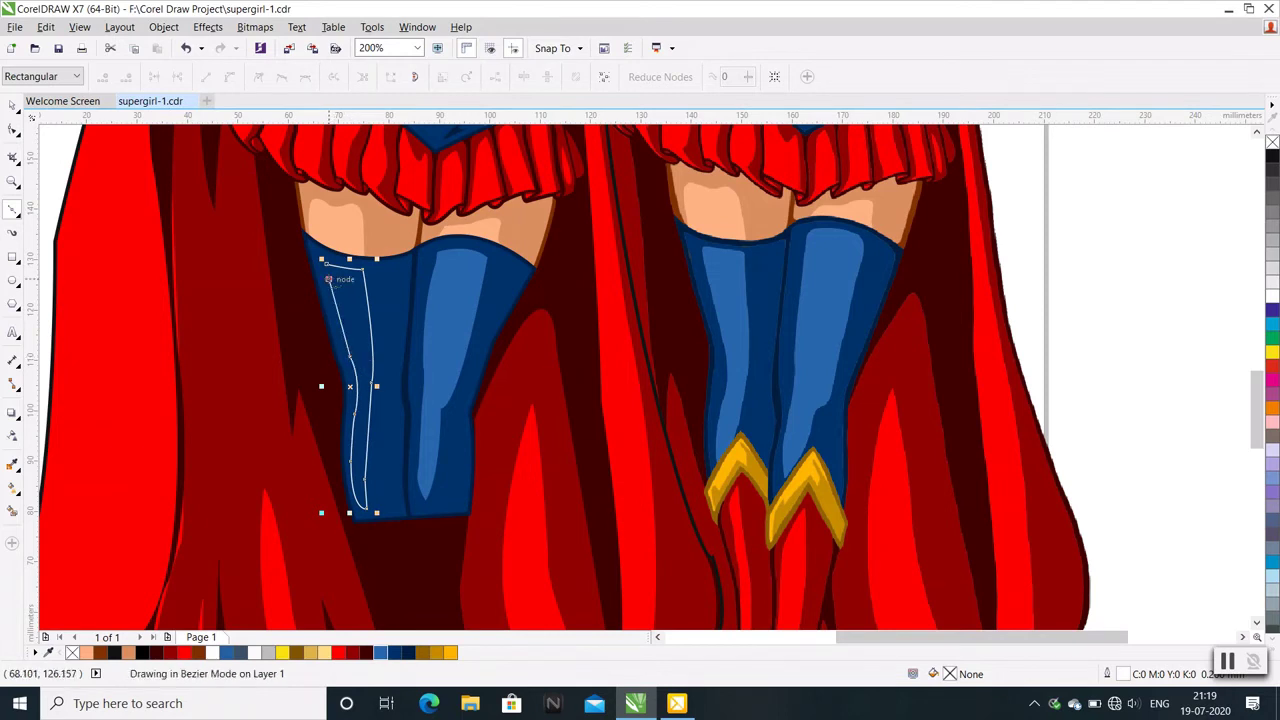
pyautogui.press('F10')
pyautogui.moveTo(516, 580); pyautogui.dragTo(345, 318)
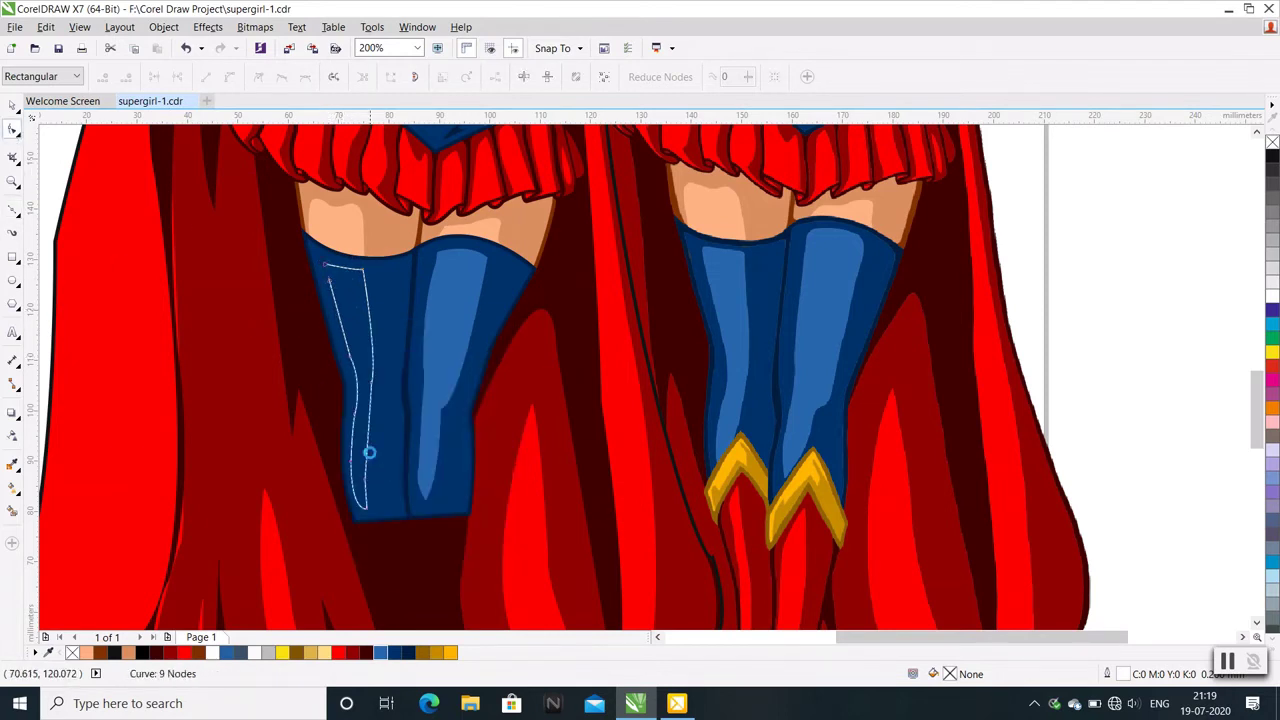
# Bow the left-edge strip's right side outward to follow the stocking edge
pyautogui.click(363, 269)
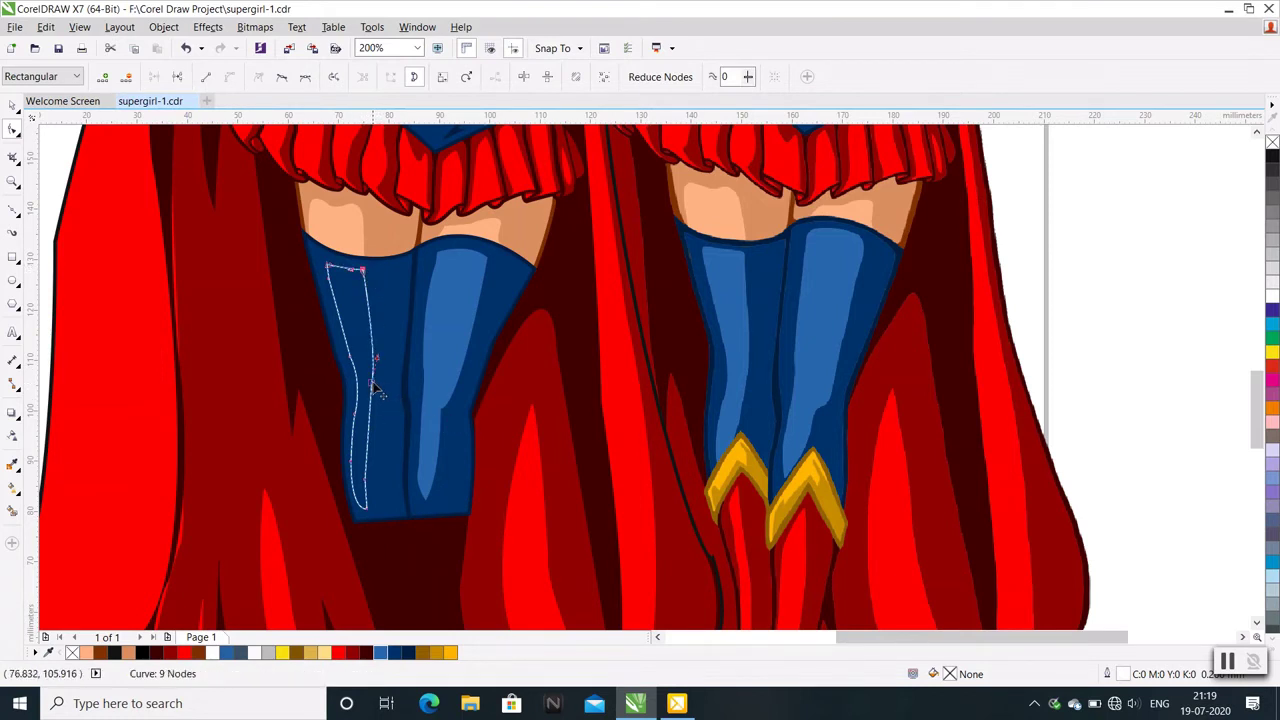
pyautogui.moveTo(367, 460)
pyautogui.mouseDown()
pyautogui.moveTo(372, 478)
pyautogui.moveTo(382, 458)
pyautogui.mouseUp()
pyautogui.scroll(-1, 390, 460)
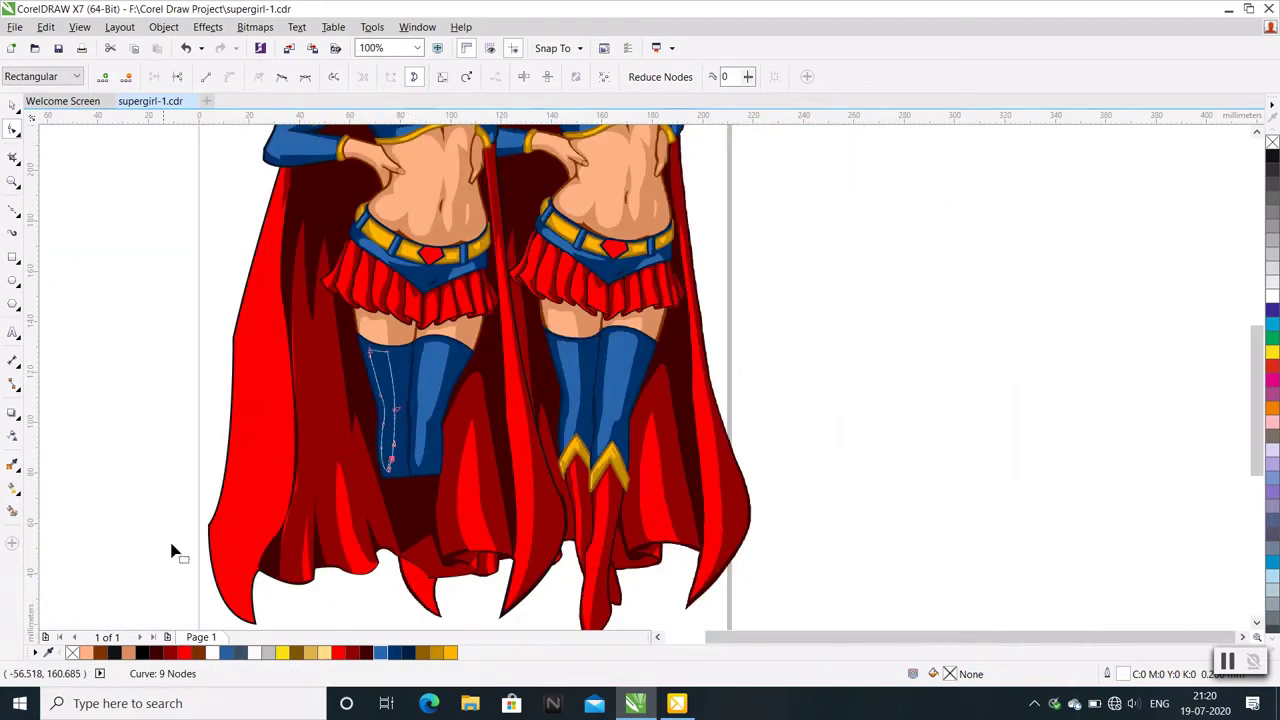
pyautogui.press('space')
pyautogui.press('Escape')
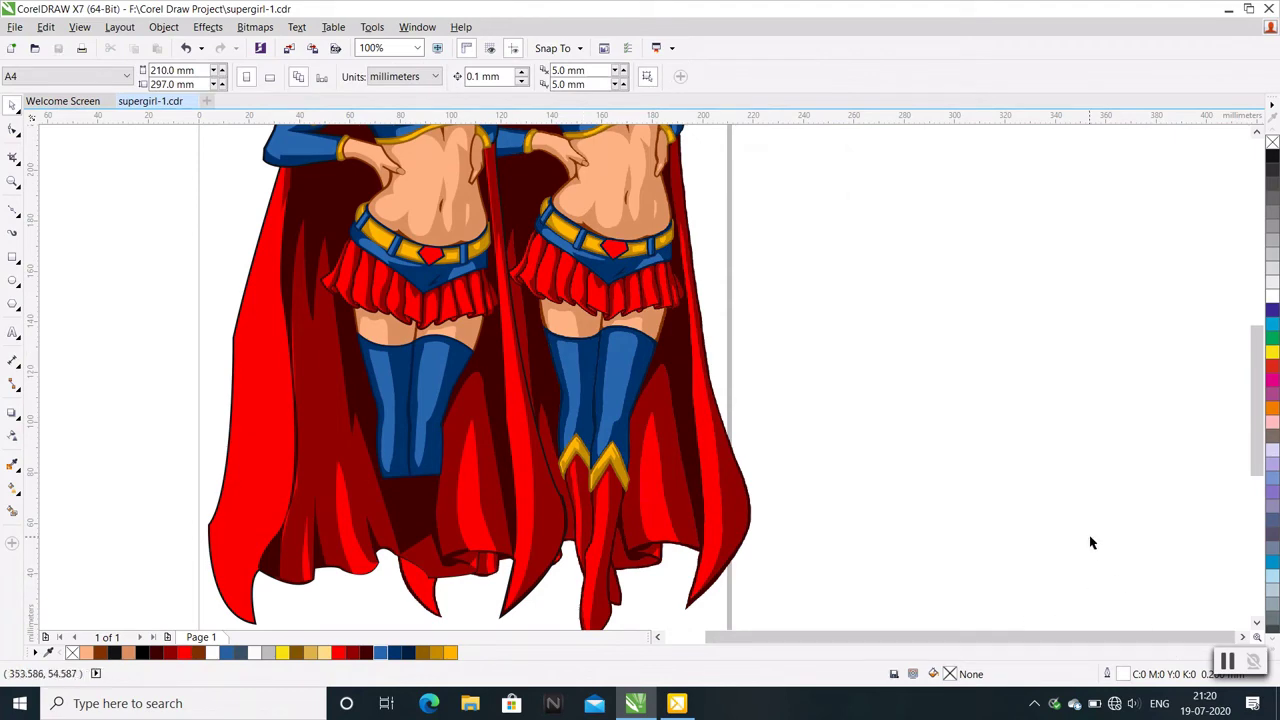
pyautogui.press('F10')
pyautogui.scroll(2, 395, 540)
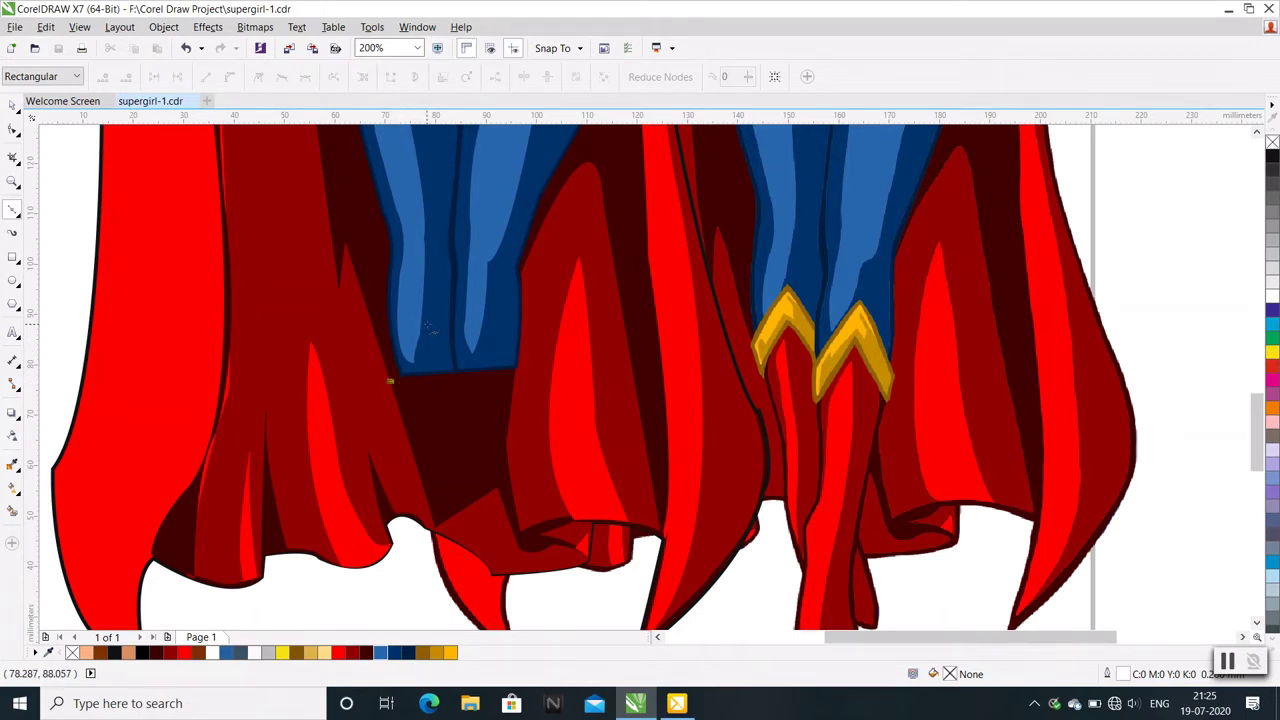
# Trace the remaining chevron corners across the left boot's bottom and close the curve
pyautogui.moveTo(430, 320); pyautogui.dragTo(442, 305)
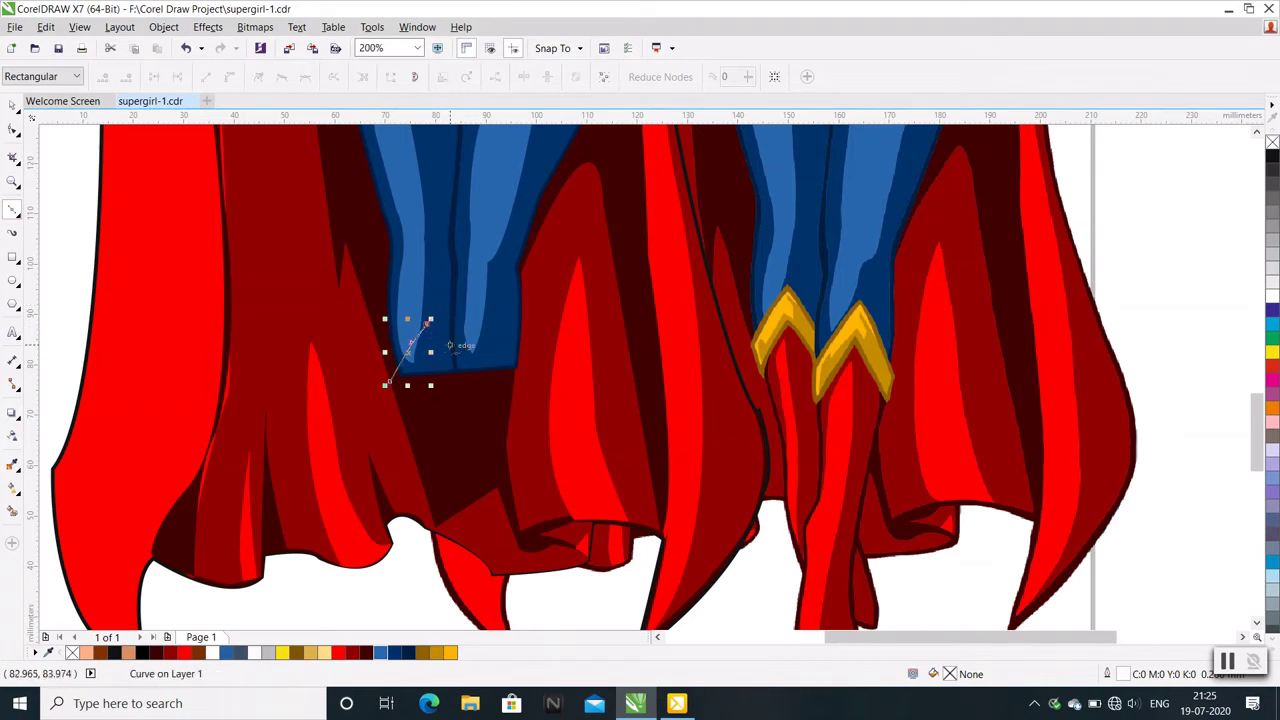
pyautogui.scroll(1, 451, 345)
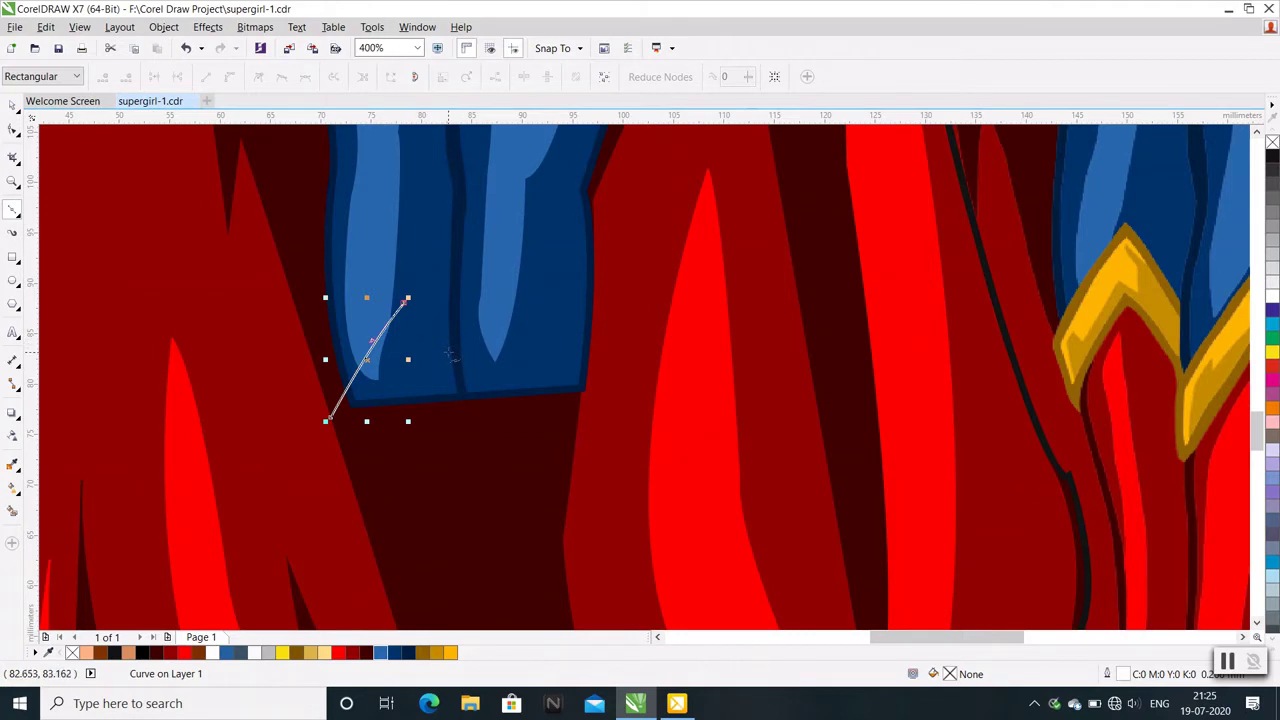
pyautogui.click(451, 350)
pyautogui.scroll(1, 451, 350)
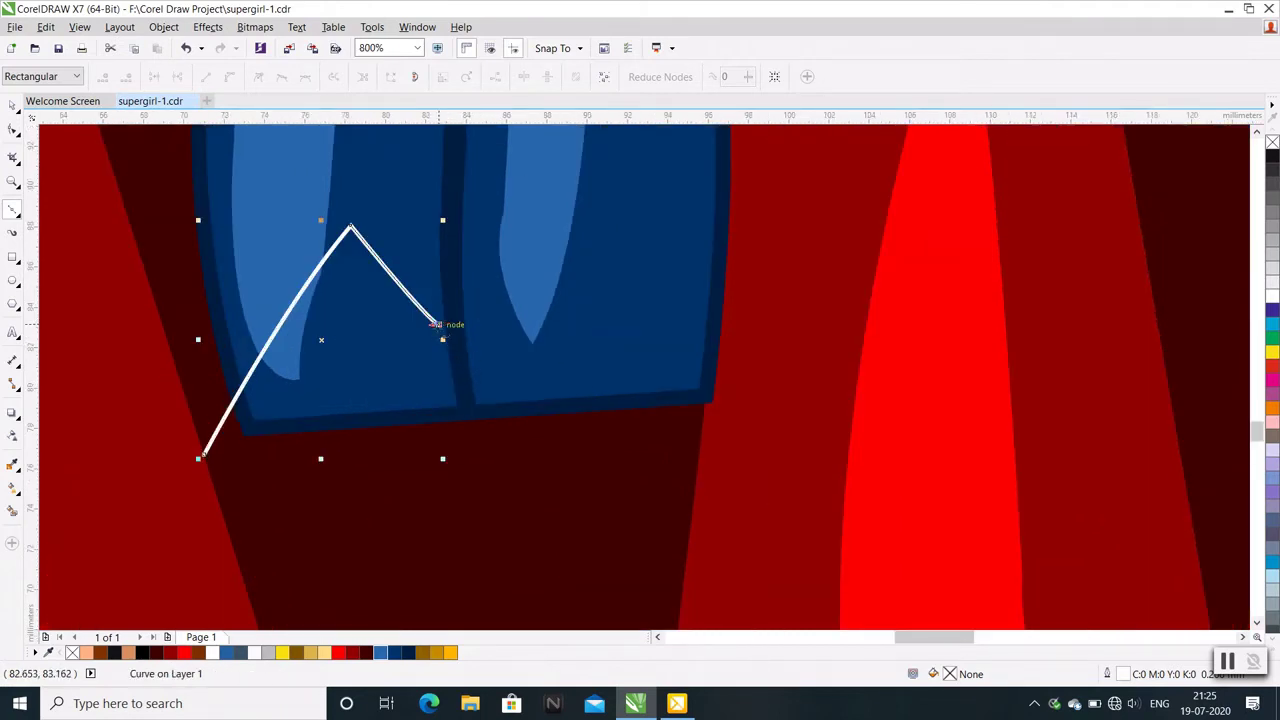
pyautogui.scroll(-1, 436, 324)
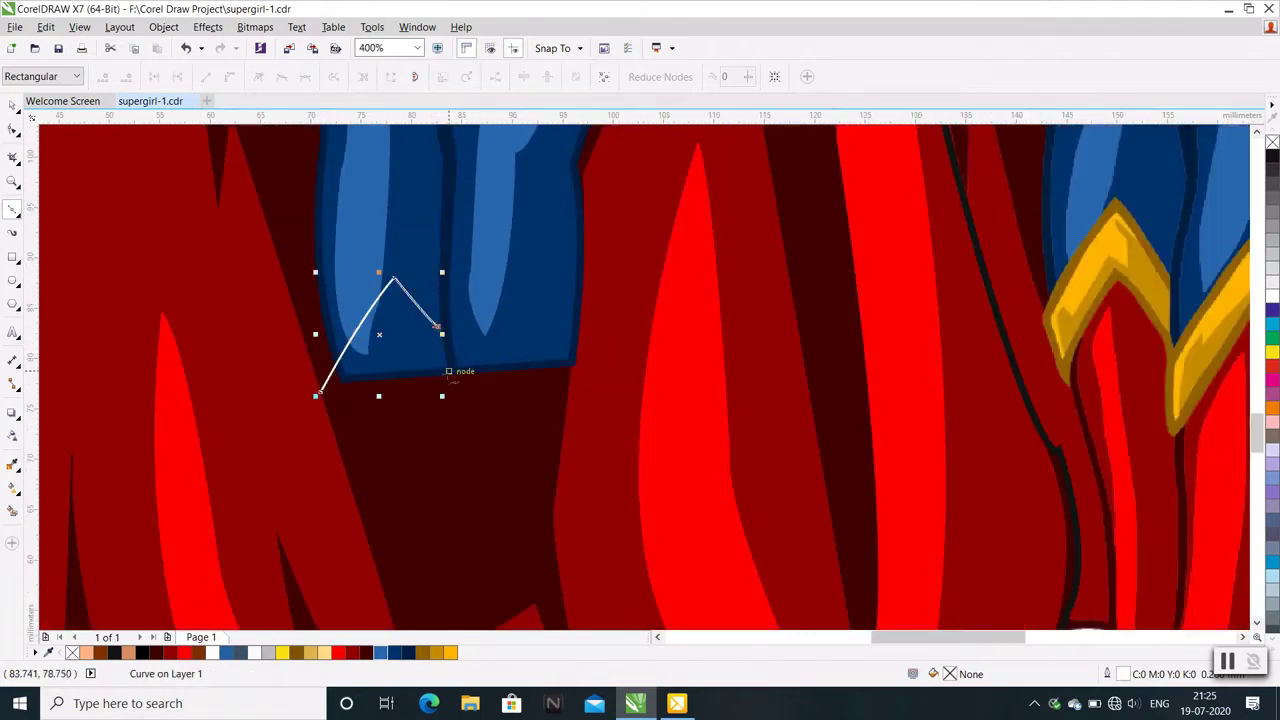
pyautogui.scroll(1, 440, 357)
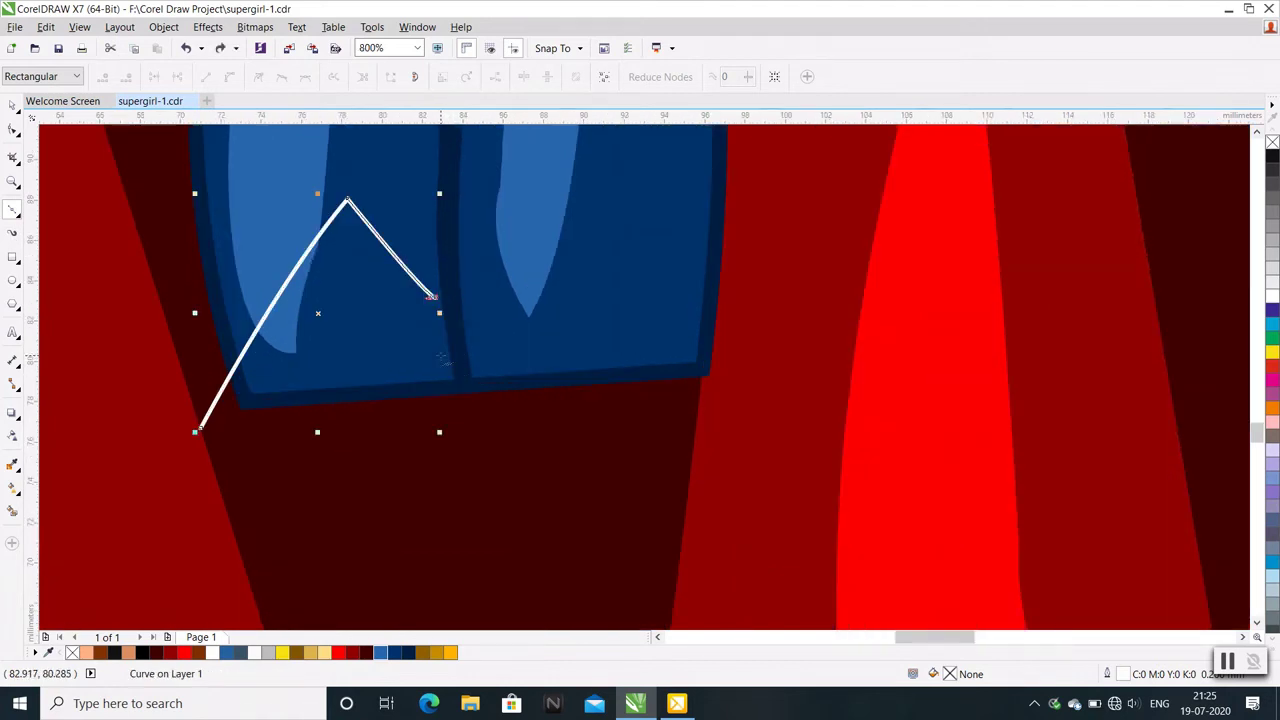
pyautogui.click(453, 392)
pyautogui.scroll(-1, 454, 420)
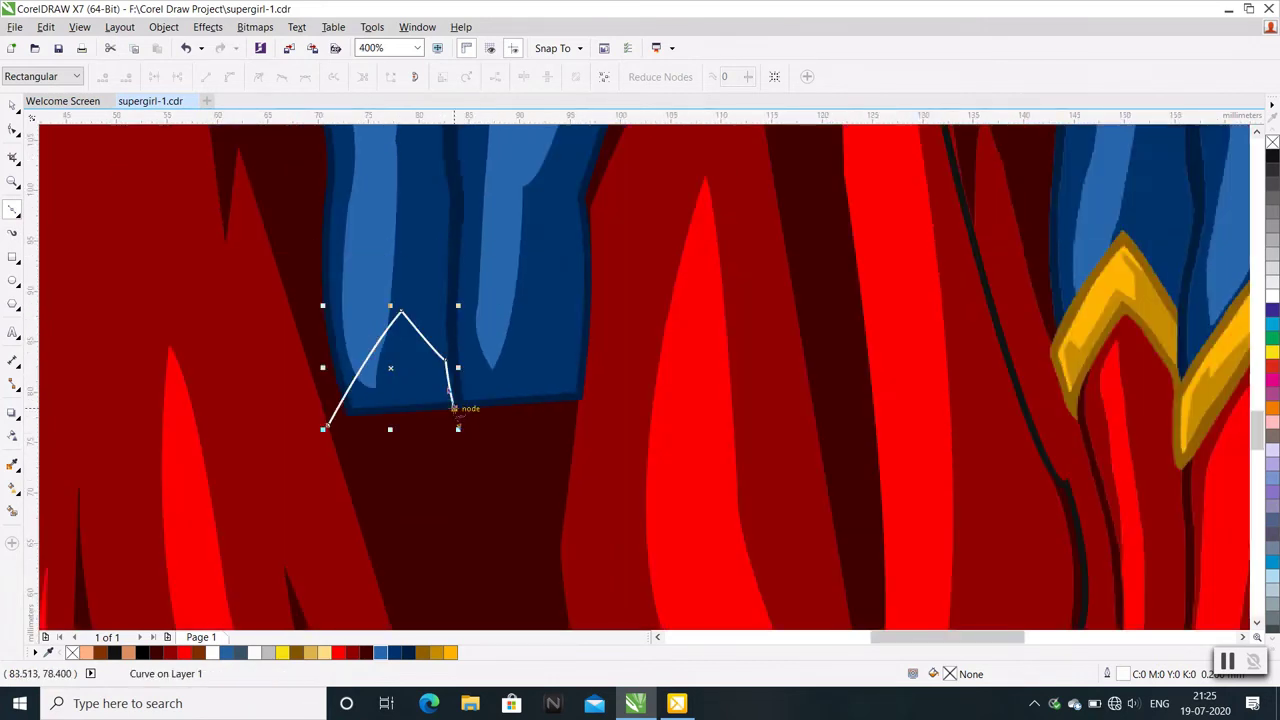
pyautogui.click(401, 369)
pyautogui.click(341, 472)
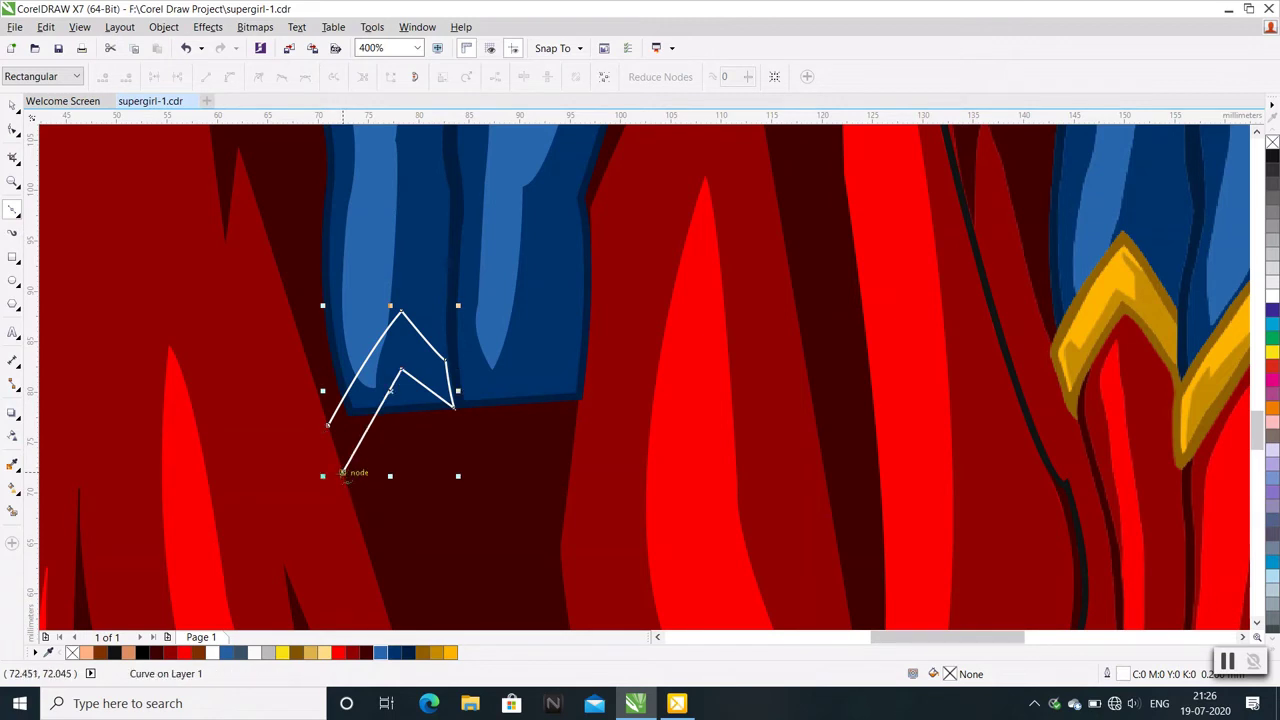
pyautogui.press('F10')
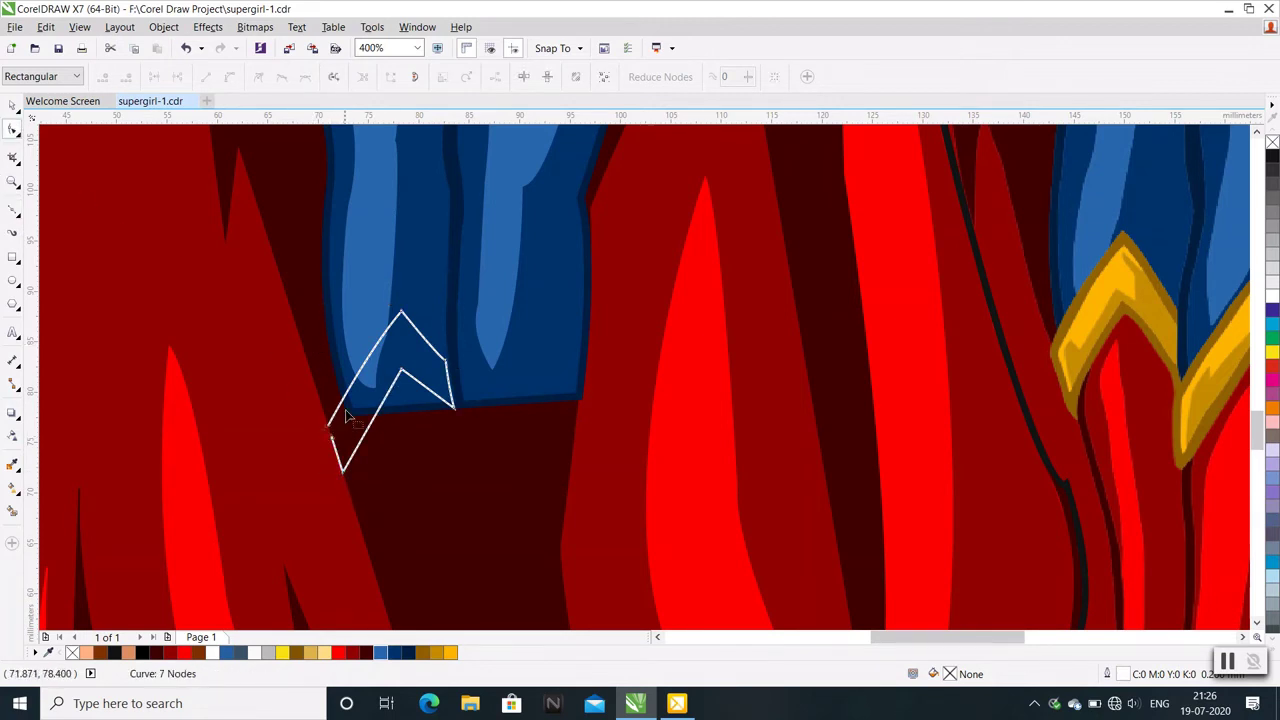
pyautogui.rightClick(347, 411)
pyautogui.click(368, 556)
# Fill the chevron trim gold and give it a 0.75 mm outline
pyautogui.press('space')
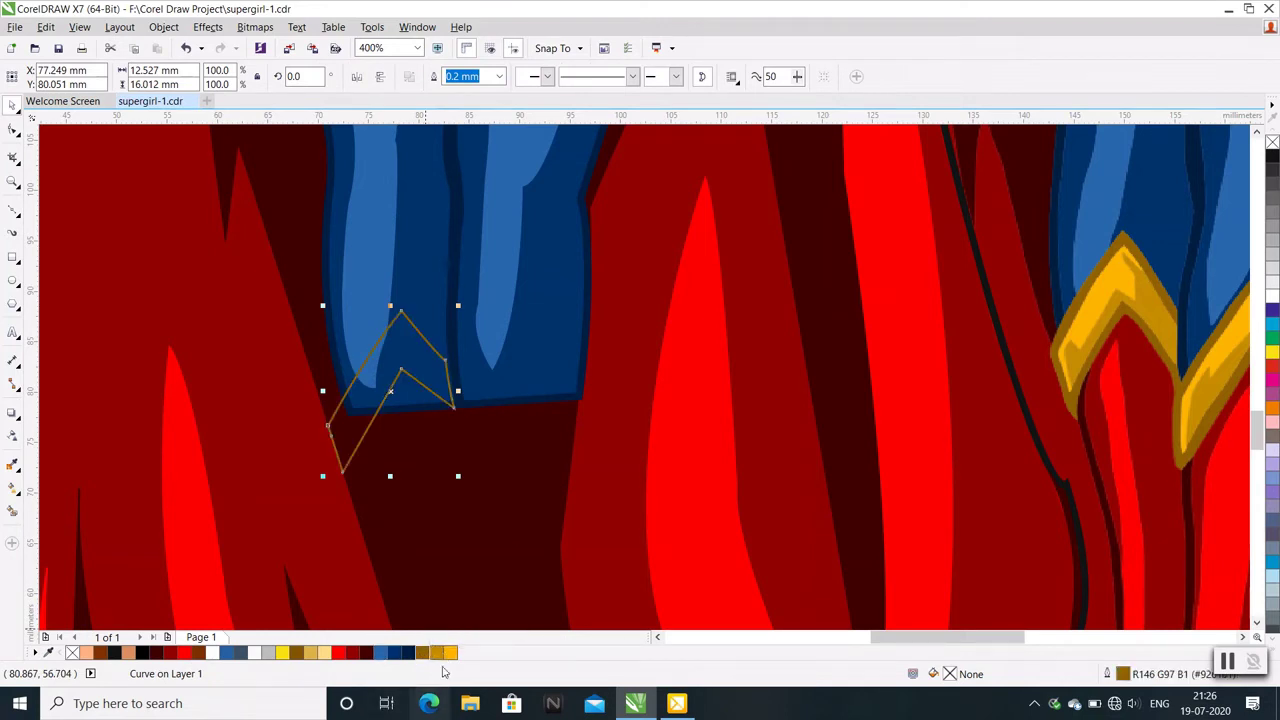
pyautogui.click(435, 653)
pyautogui.click(499, 76)
pyautogui.click(464, 173)
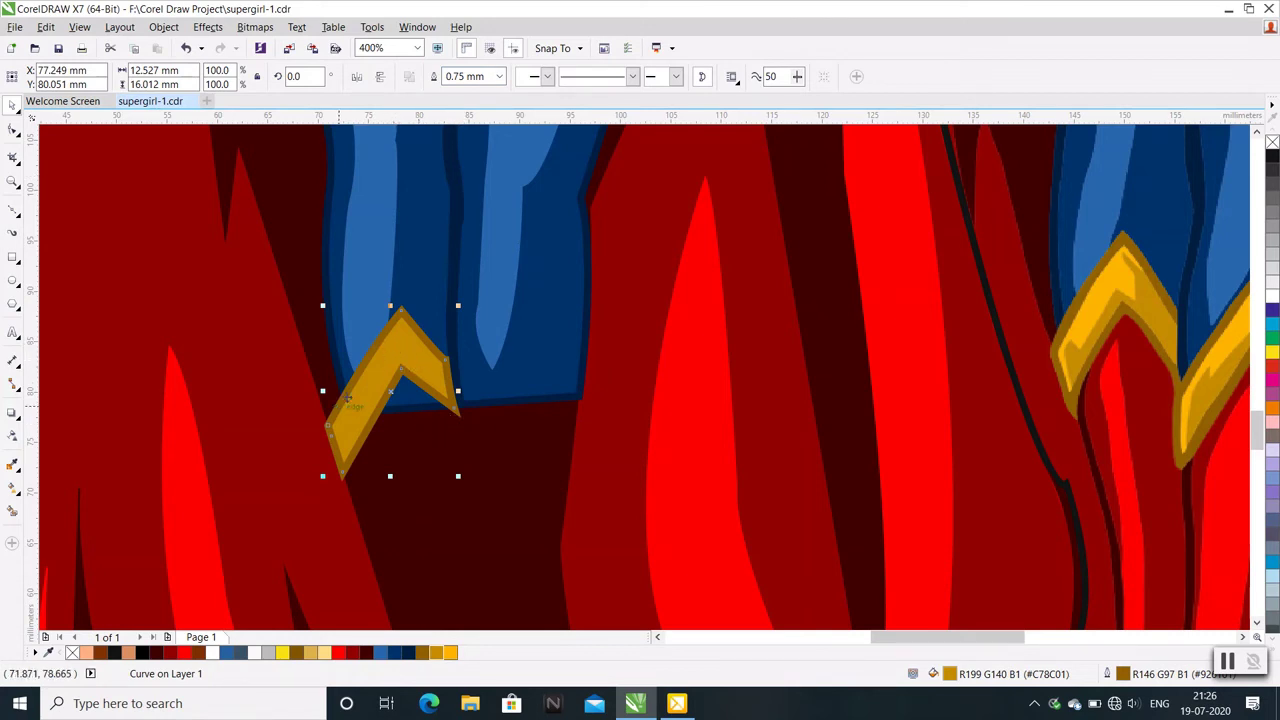
# Nudge the chevron's inner notch and pull its bottom tip further down
pyautogui.click(12, 128)
pyautogui.moveTo(403, 381); pyautogui.dragTo(405, 385)
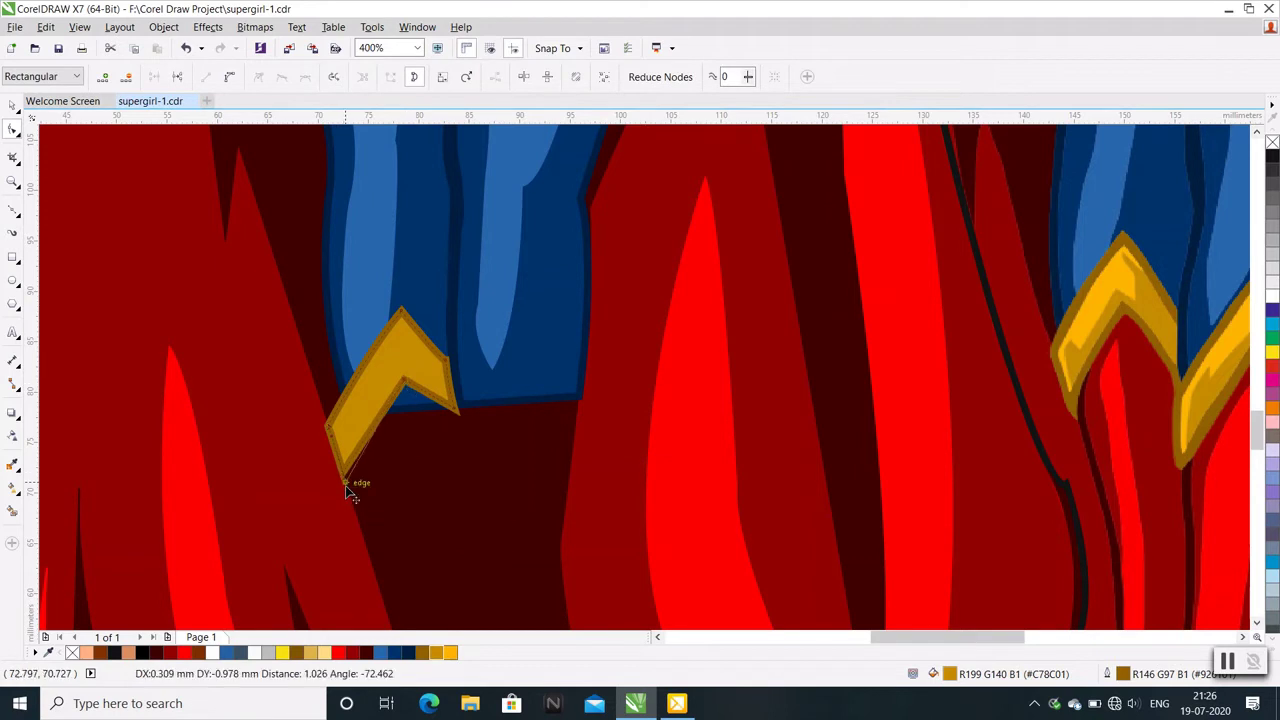
pyautogui.moveTo(343, 484); pyautogui.dragTo(343, 486)
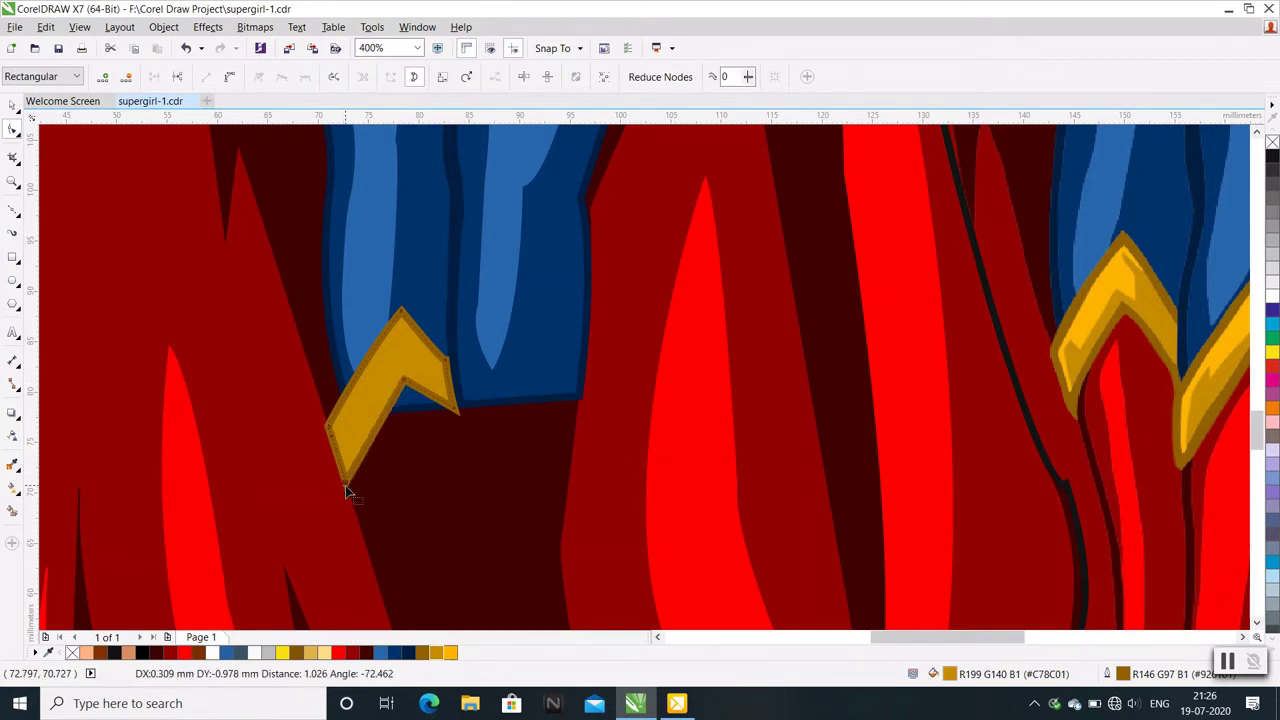
pyautogui.click(12, 208)
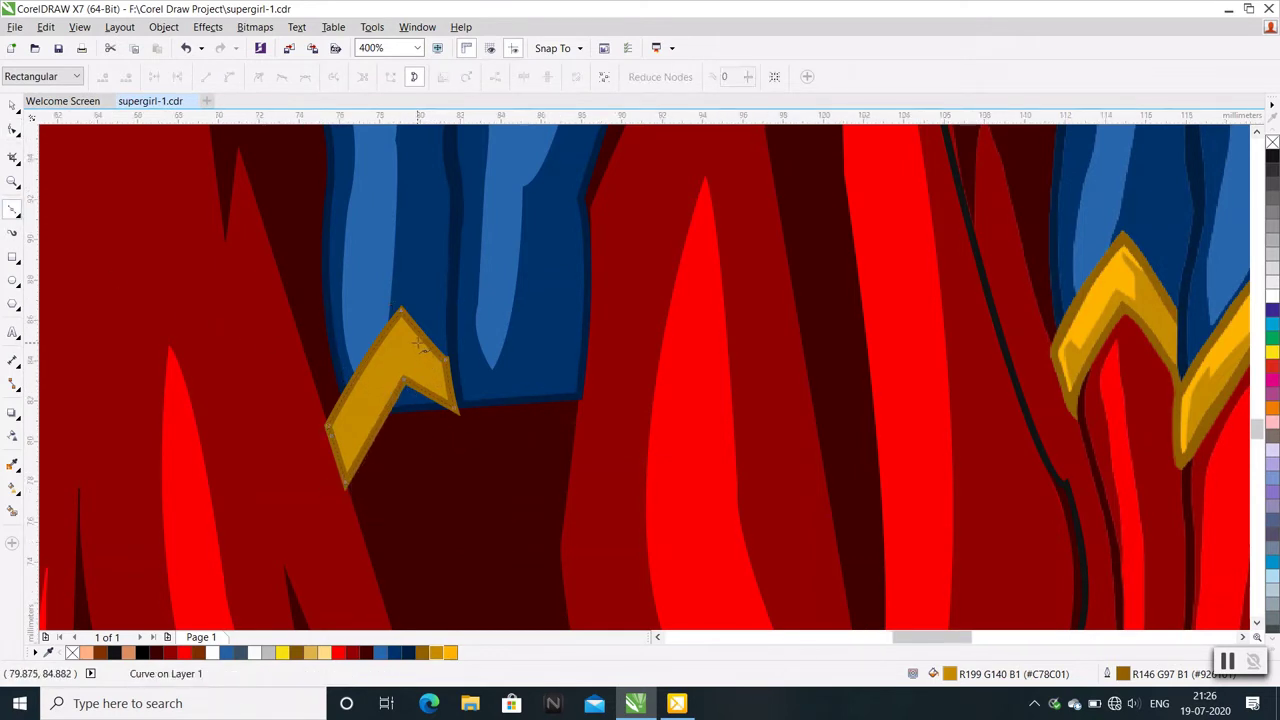
pyautogui.scroll(2, 420, 348)
# Trace the upper part of the highlight path down inside the left boot's chevron trim
pyautogui.scroll(-2, 422, 342)
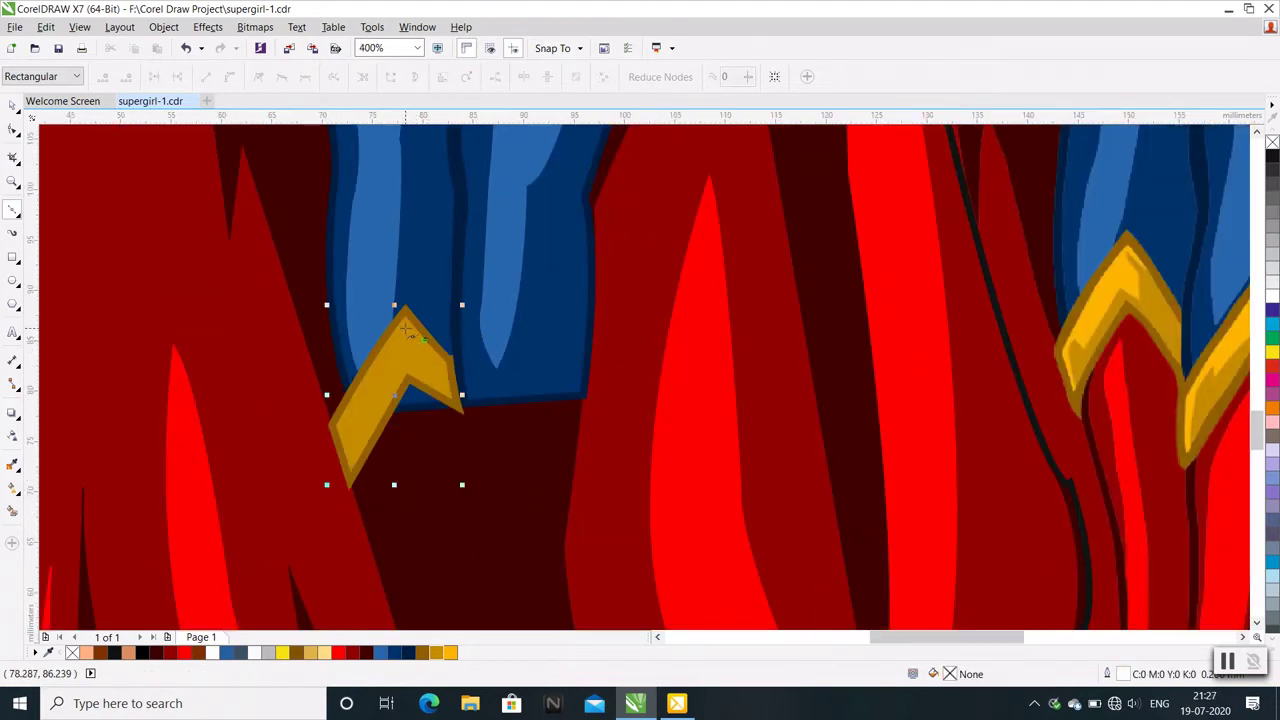
pyautogui.click(408, 330)
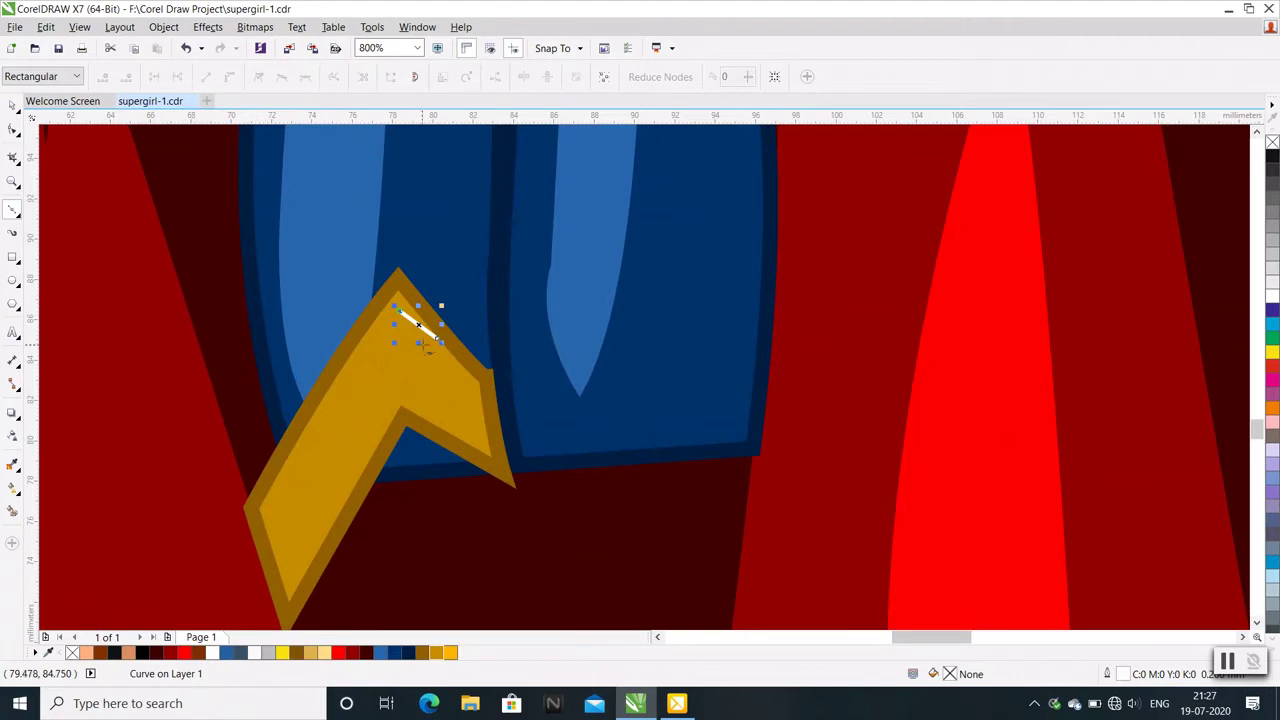
pyautogui.click(428, 342)
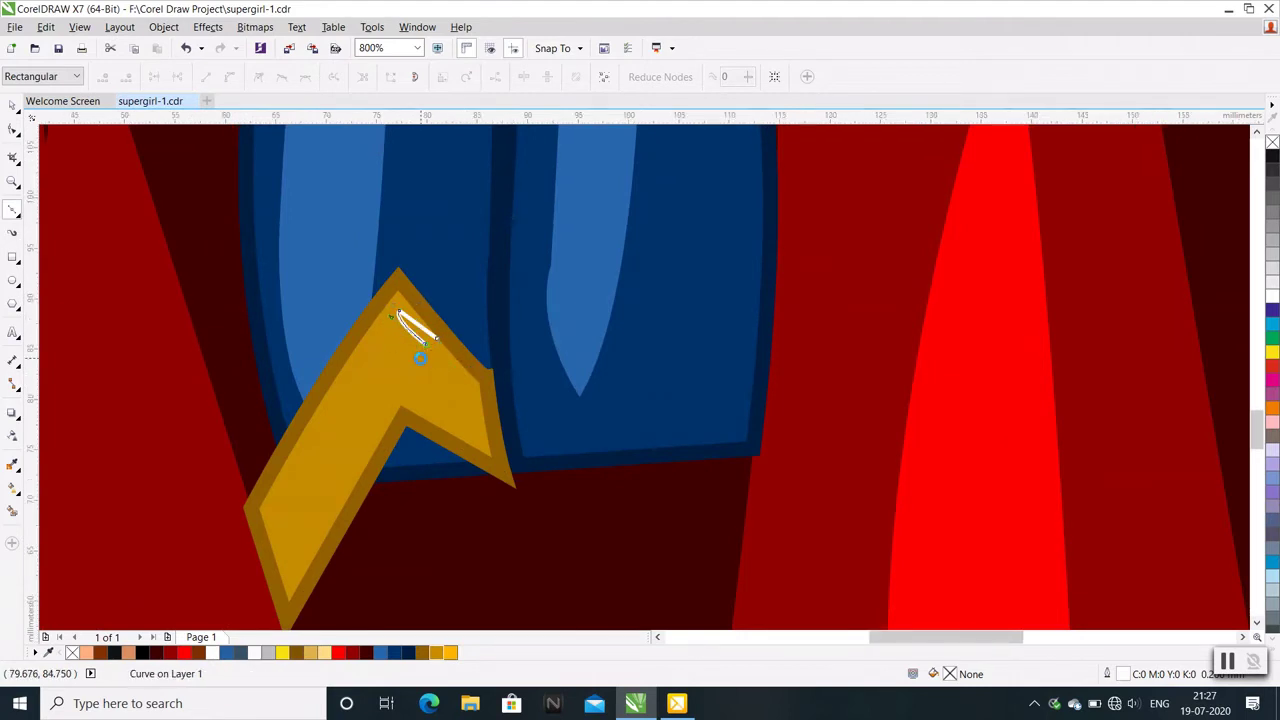
pyautogui.scroll(-1, 425, 372)
pyautogui.click(423, 374)
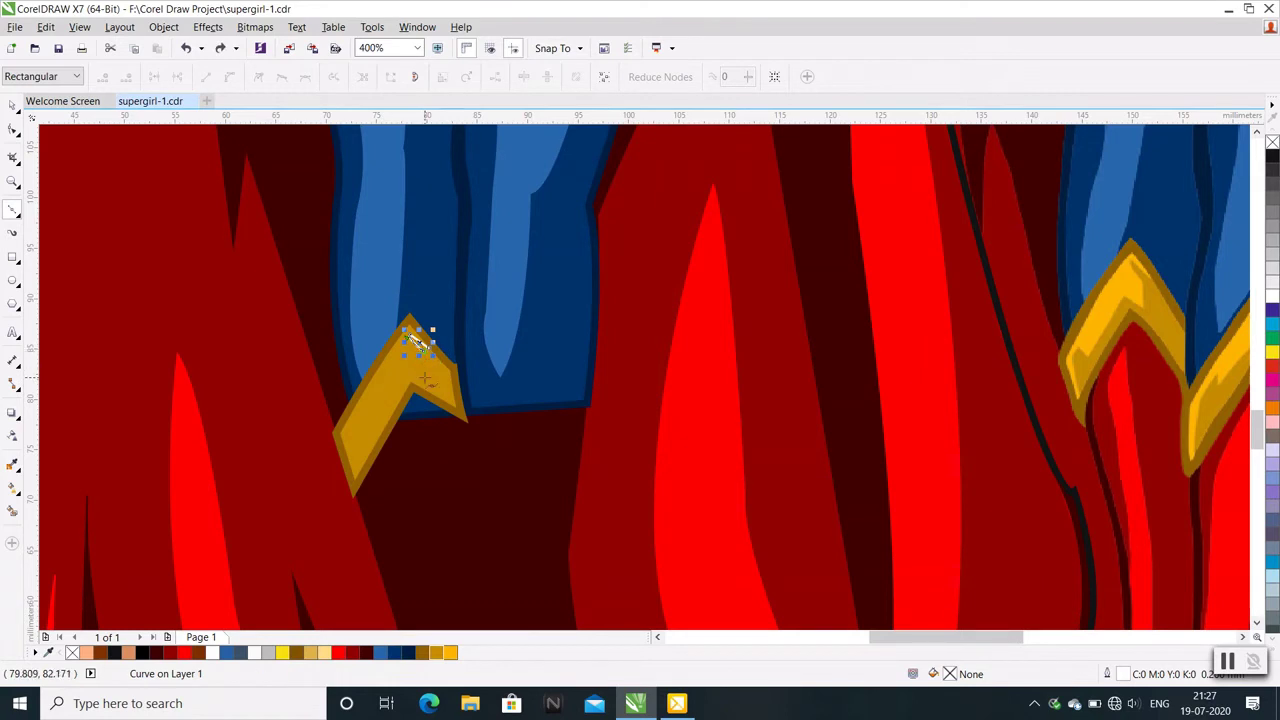
pyautogui.click(424, 378)
pyautogui.scroll(1, 422, 376)
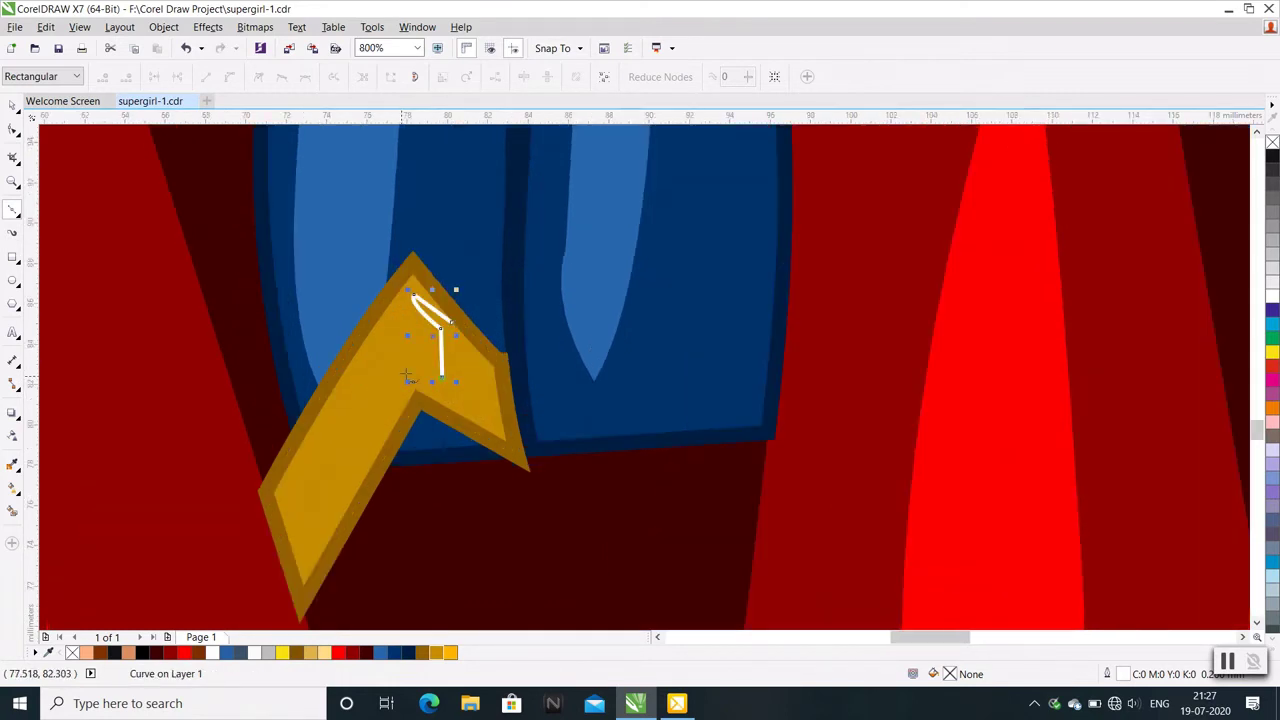
pyautogui.click(408, 373)
pyautogui.scroll(-1, 410, 373)
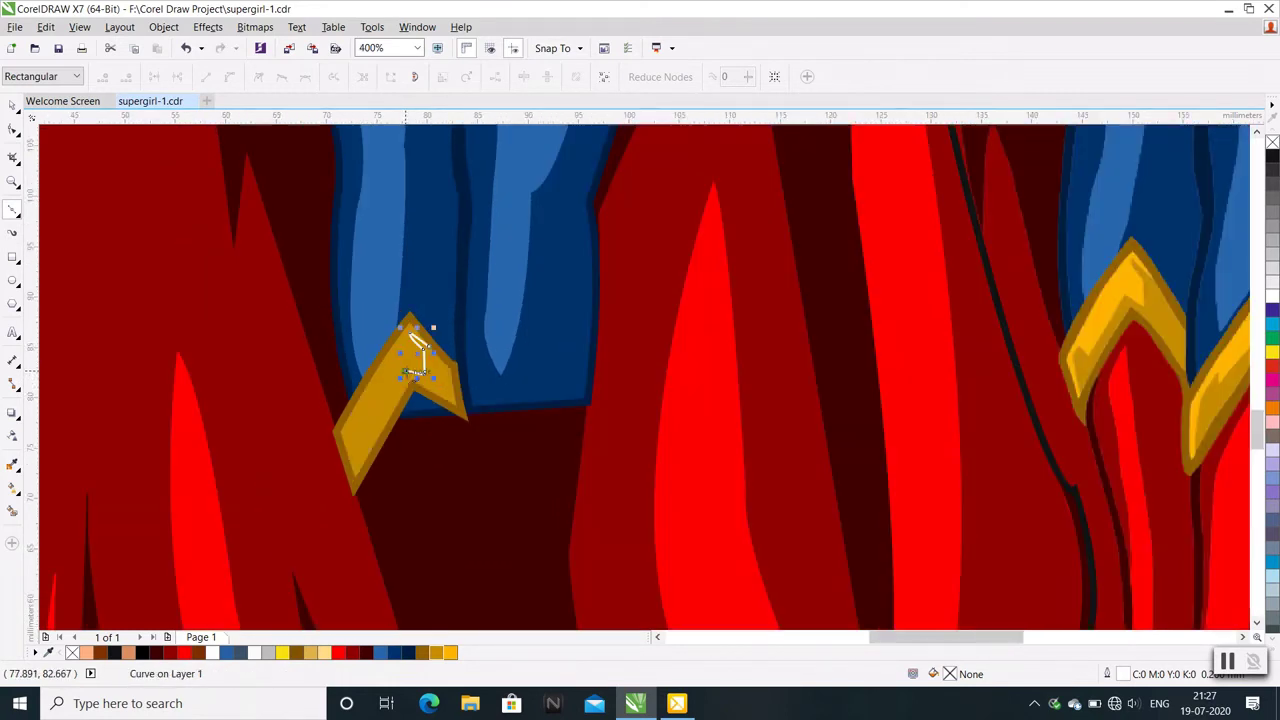
pyautogui.click(361, 437)
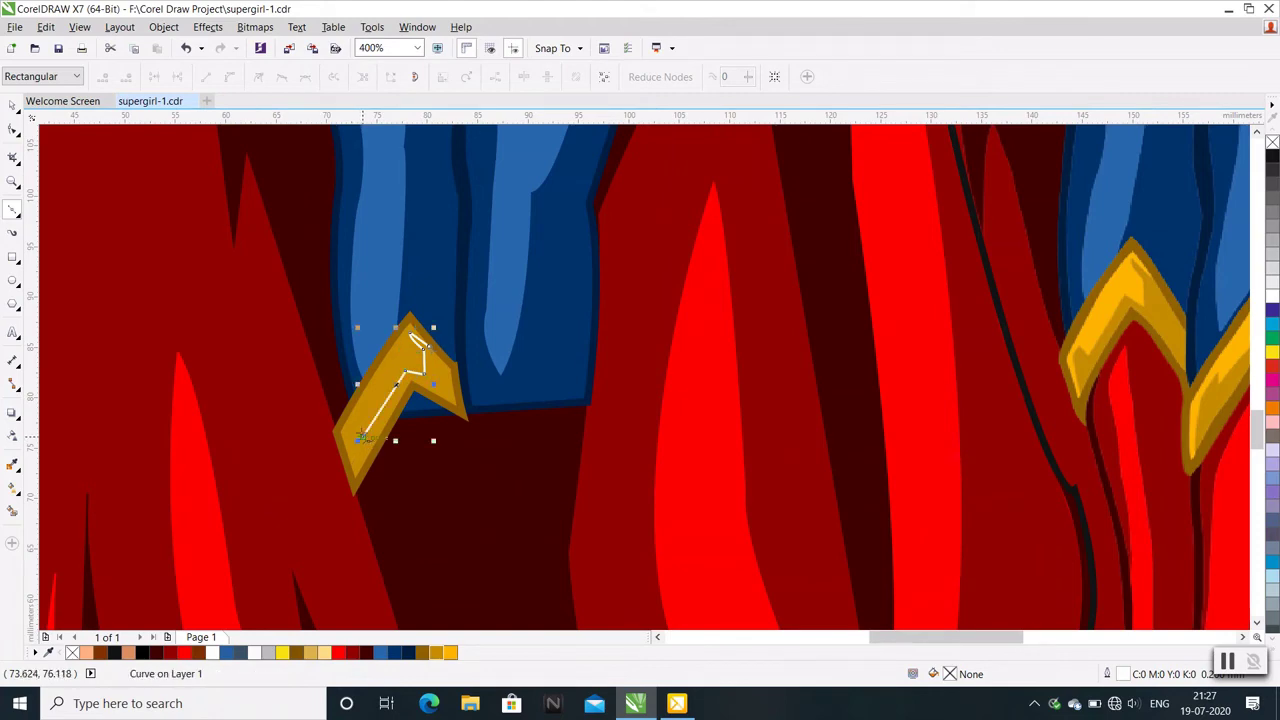
pyautogui.scroll(1, 355, 425)
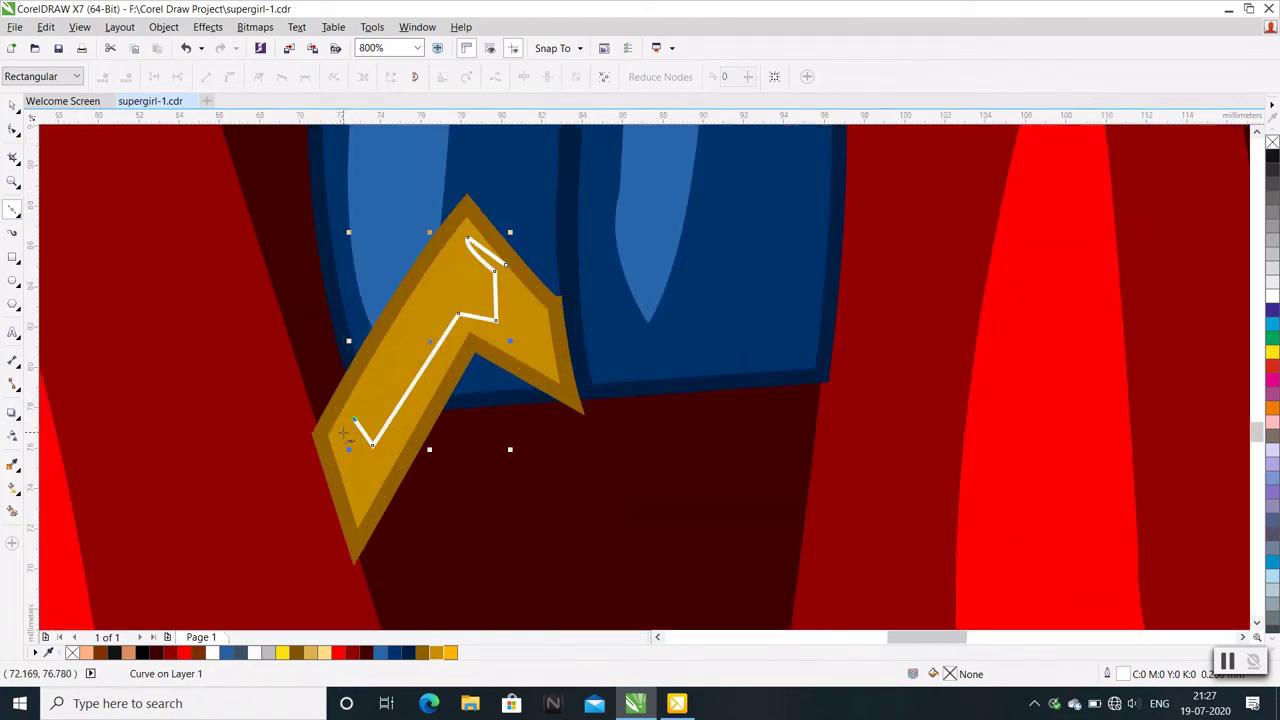
pyautogui.click(350, 437)
# Continue the highlight path along the chevron's left edge and back up near its start
pyautogui.scroll(-1, 350, 440)
pyautogui.scroll(1, 350, 463)
pyautogui.scroll(1, 351, 465)
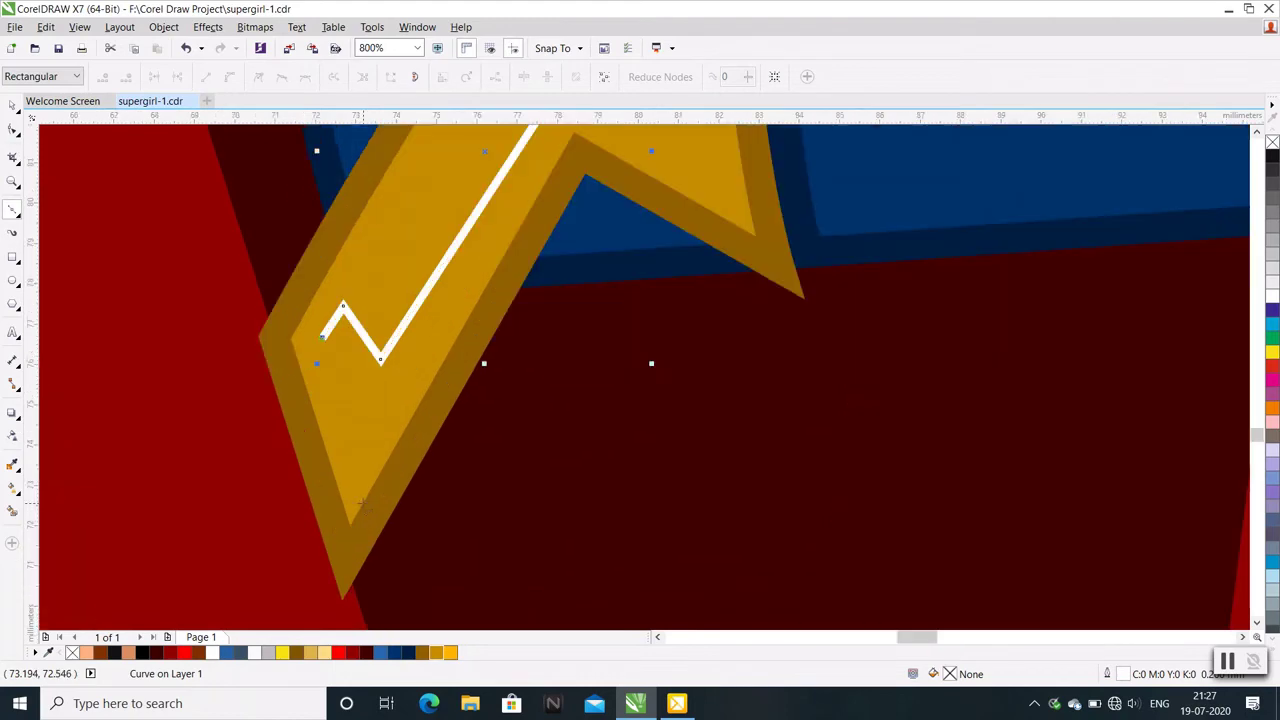
pyautogui.click(361, 503)
pyautogui.click(350, 521)
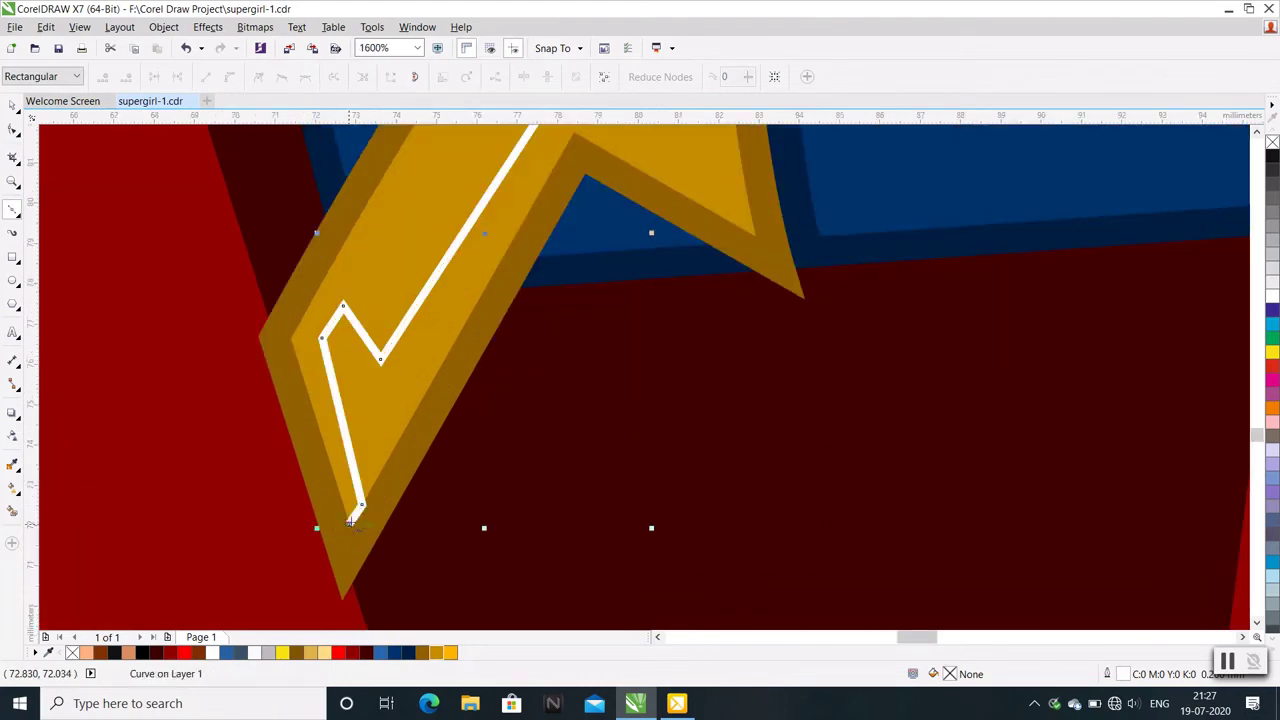
pyautogui.scroll(-2, 359, 412)
pyautogui.scroll(1, 370, 316)
pyautogui.scroll(1, 436, 288)
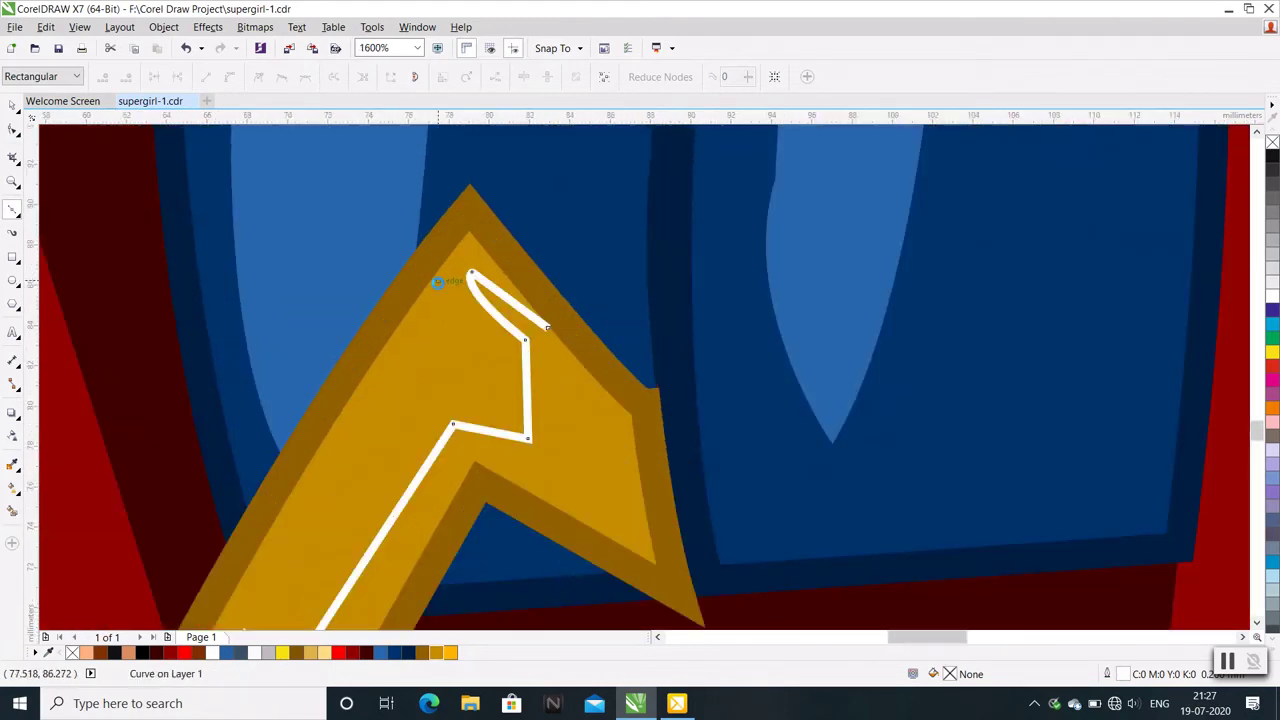
pyautogui.scroll(-1, 440, 286)
pyautogui.scroll(1, 395, 340)
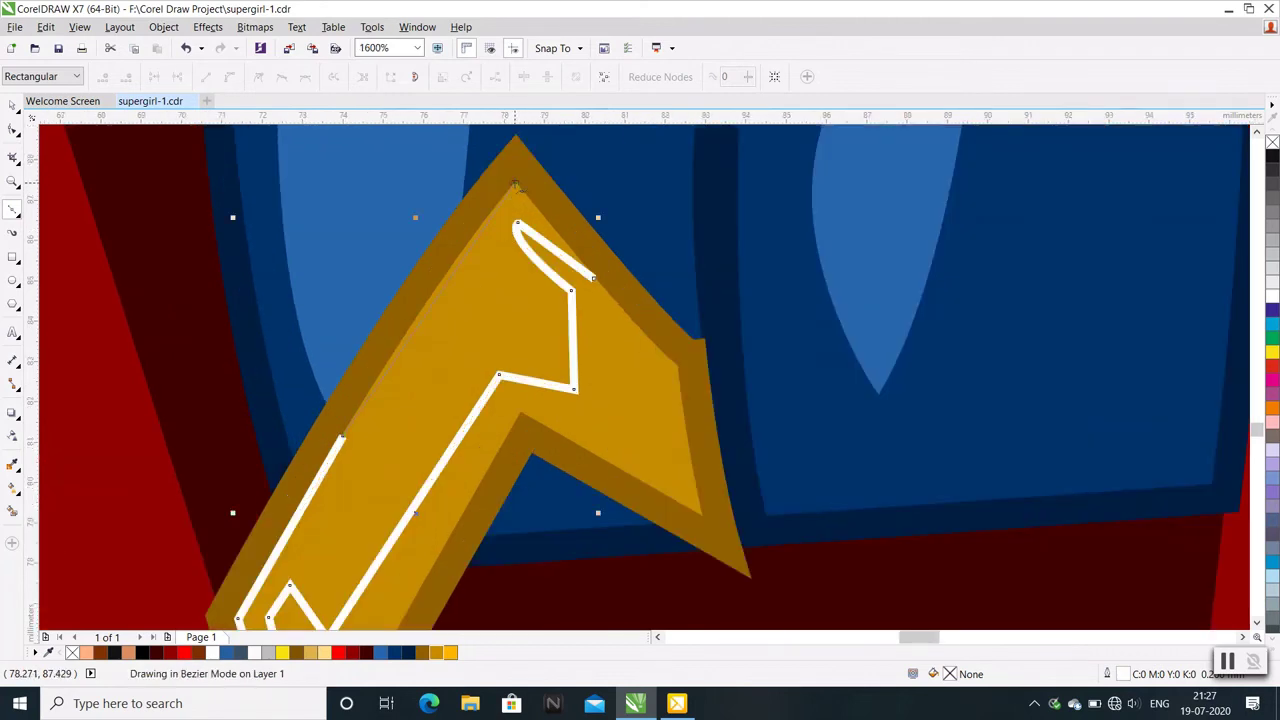
pyautogui.click(514, 183)
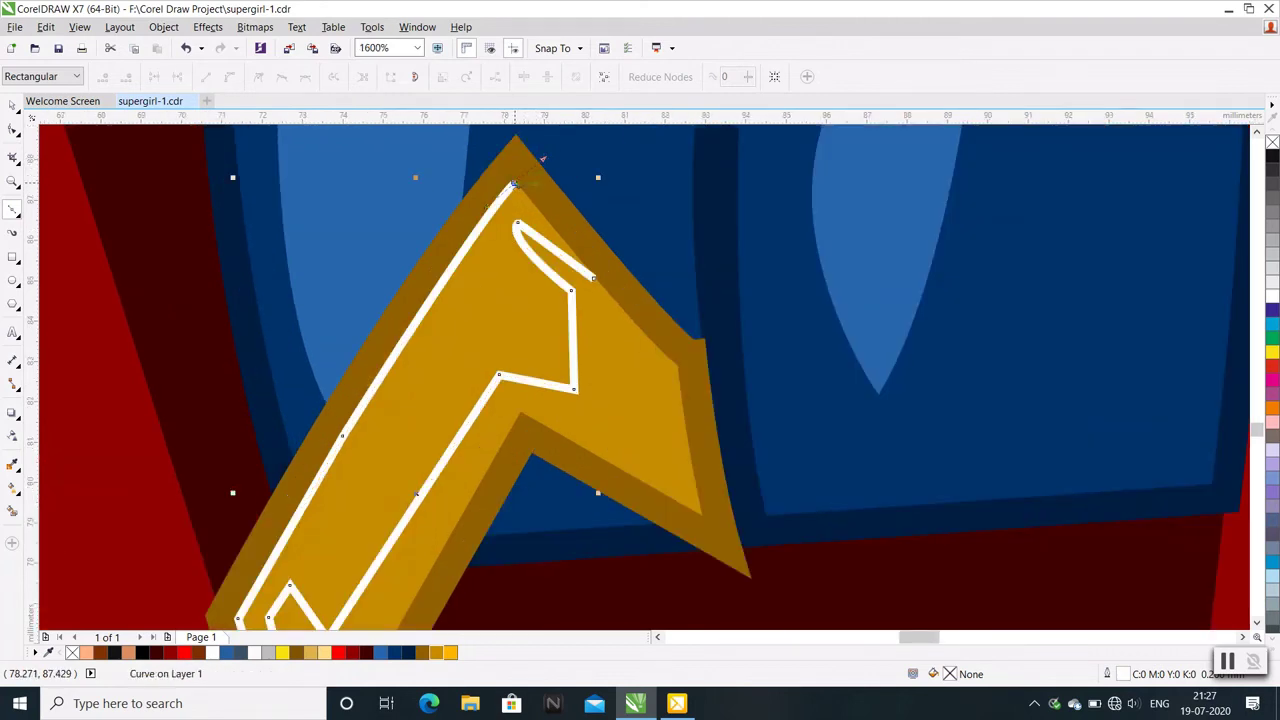
pyautogui.click(549, 228)
# Close the highlight path into a shape with the Shape tool's Close Curve
pyautogui.click(14, 130)
pyautogui.rightClick(440, 358)
pyautogui.click(470, 511)
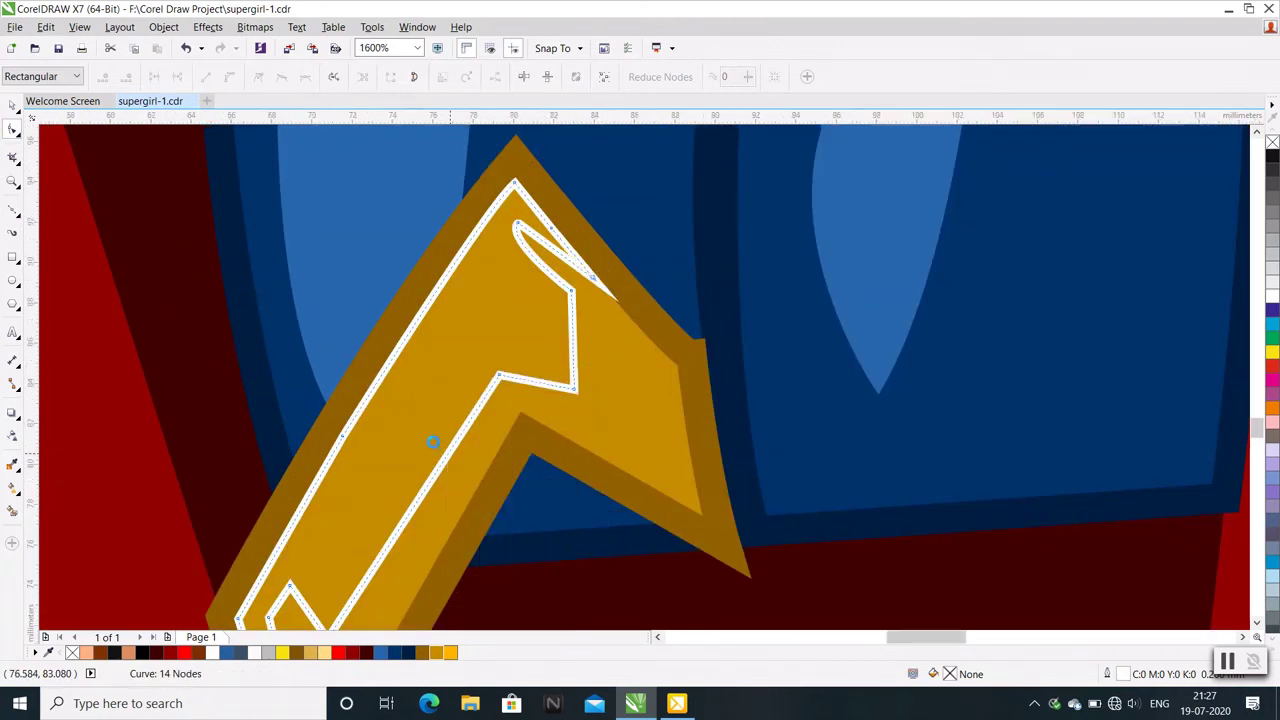
pyautogui.scroll(-1, 442, 453)
# Fill and outline the highlight with orange-yellow #FFB401, then deselect it
pyautogui.click(283, 653)
pyautogui.scroll(-1, 269, 591)
pyautogui.click(324, 653)
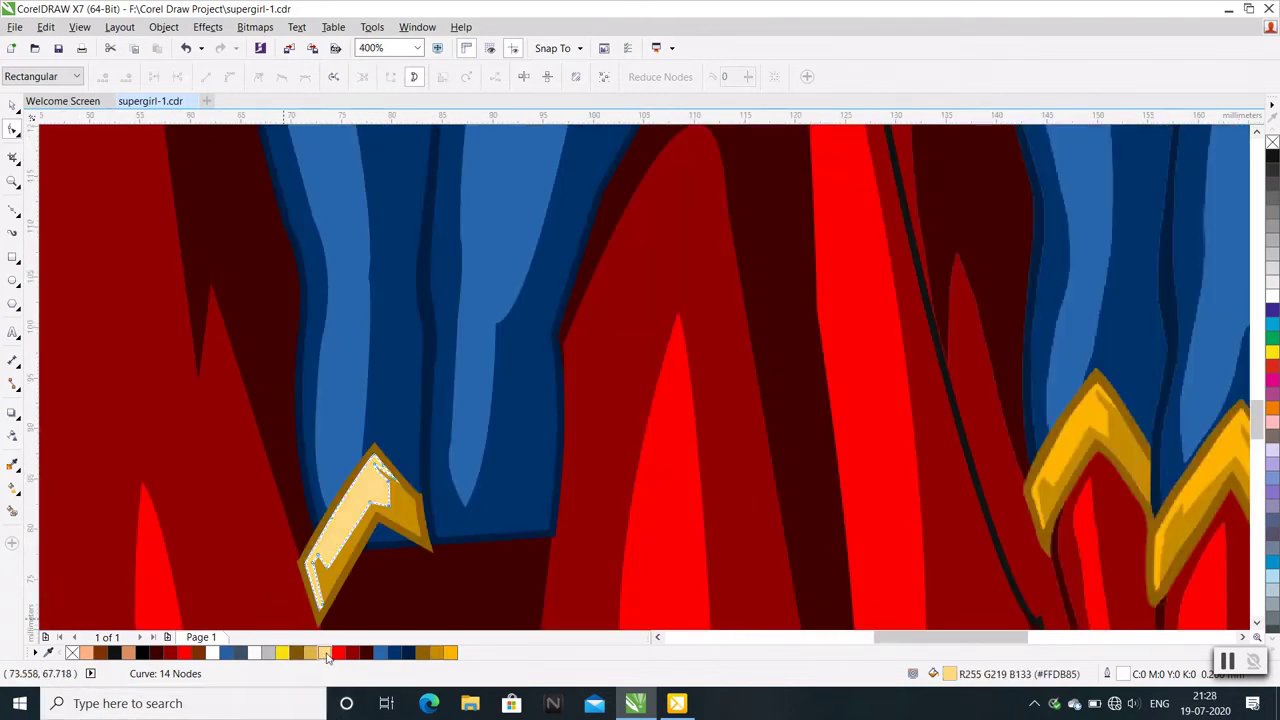
pyautogui.click(450, 653)
pyautogui.rightClick(450, 653)
pyautogui.scroll(-1, 445, 389)
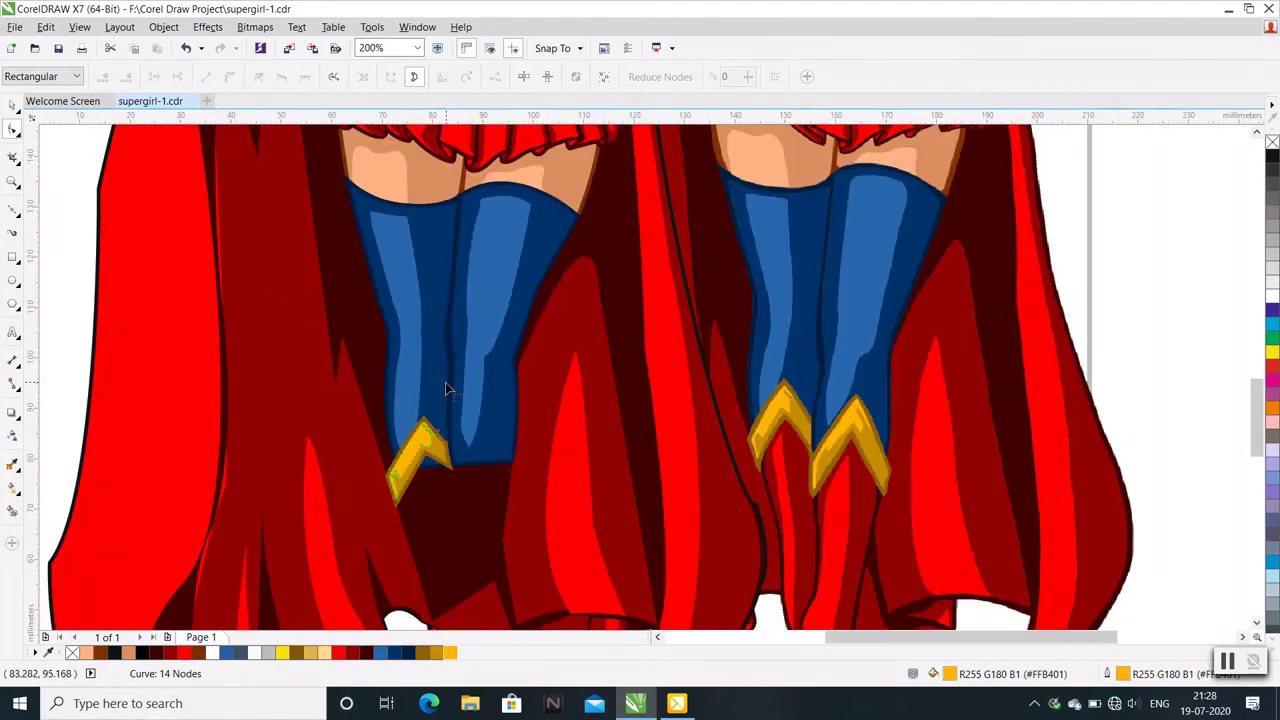
pyautogui.click(12, 104)
pyautogui.press('Escape')
pyautogui.scroll(-1, 371, 357)
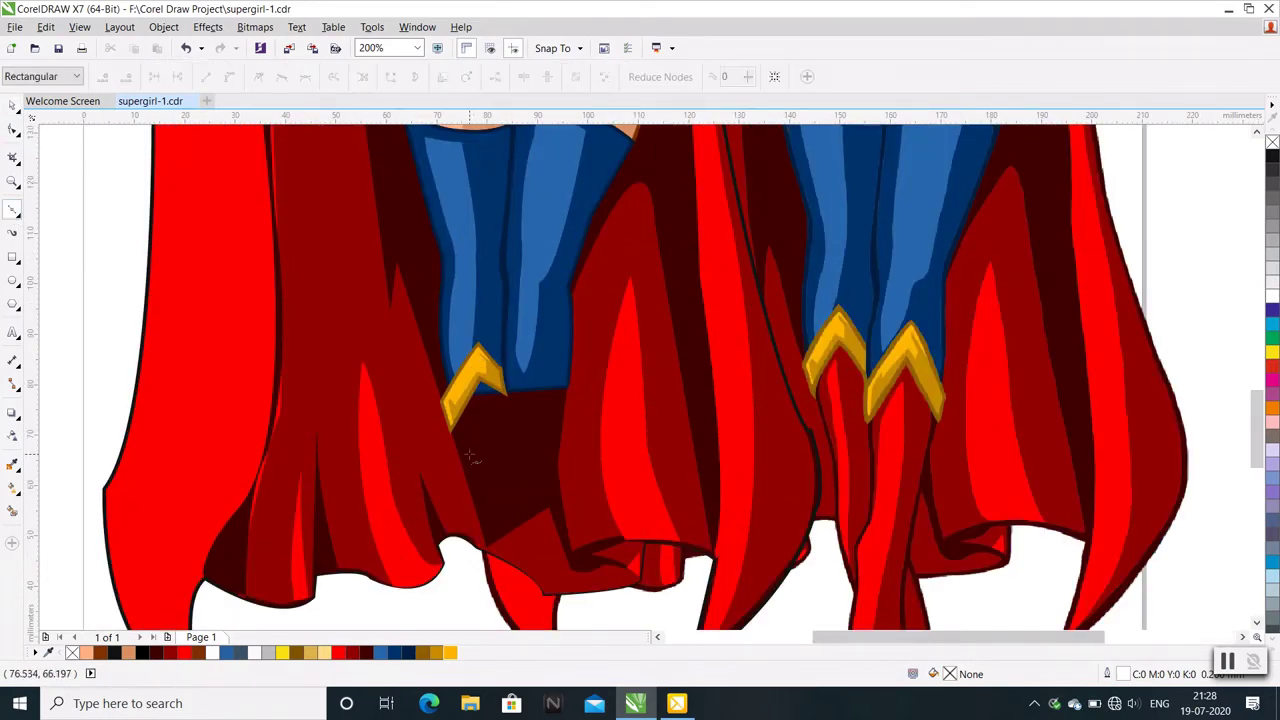
# Make two short trial curves below the gold trim's tip, then restart the Bezier tool
pyautogui.scroll(1, 466, 454)
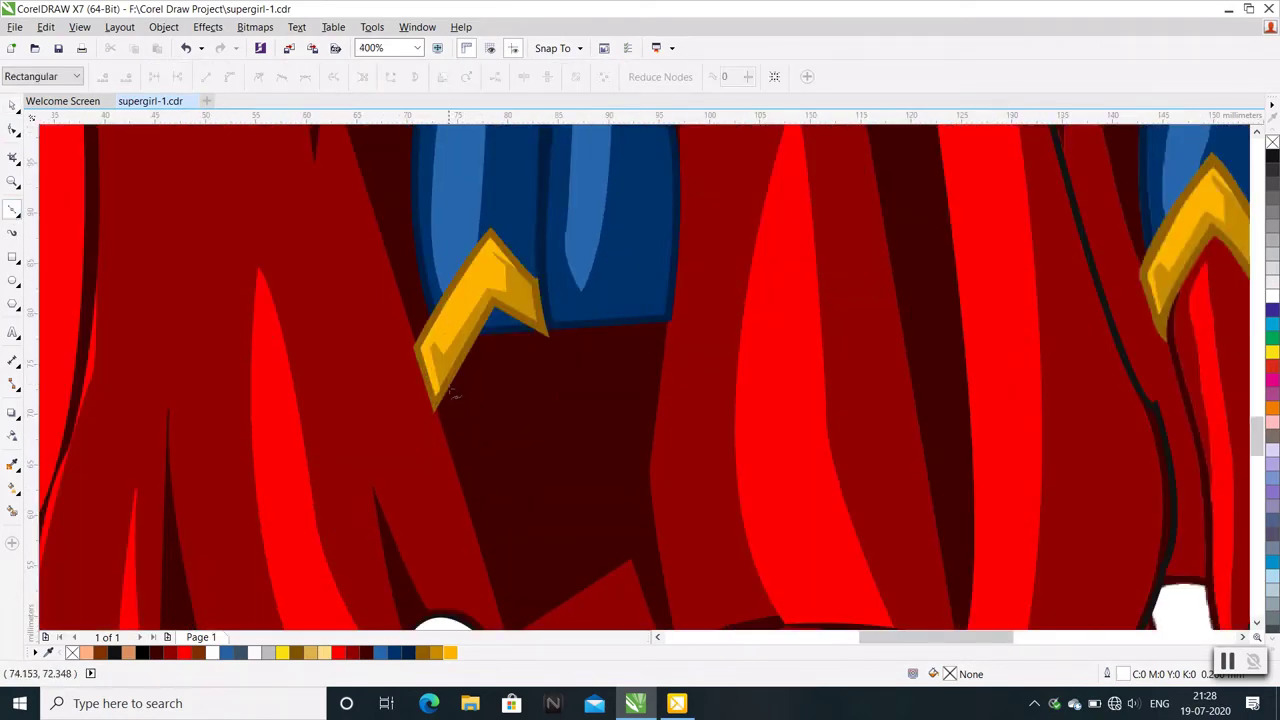
pyautogui.click(442, 394)
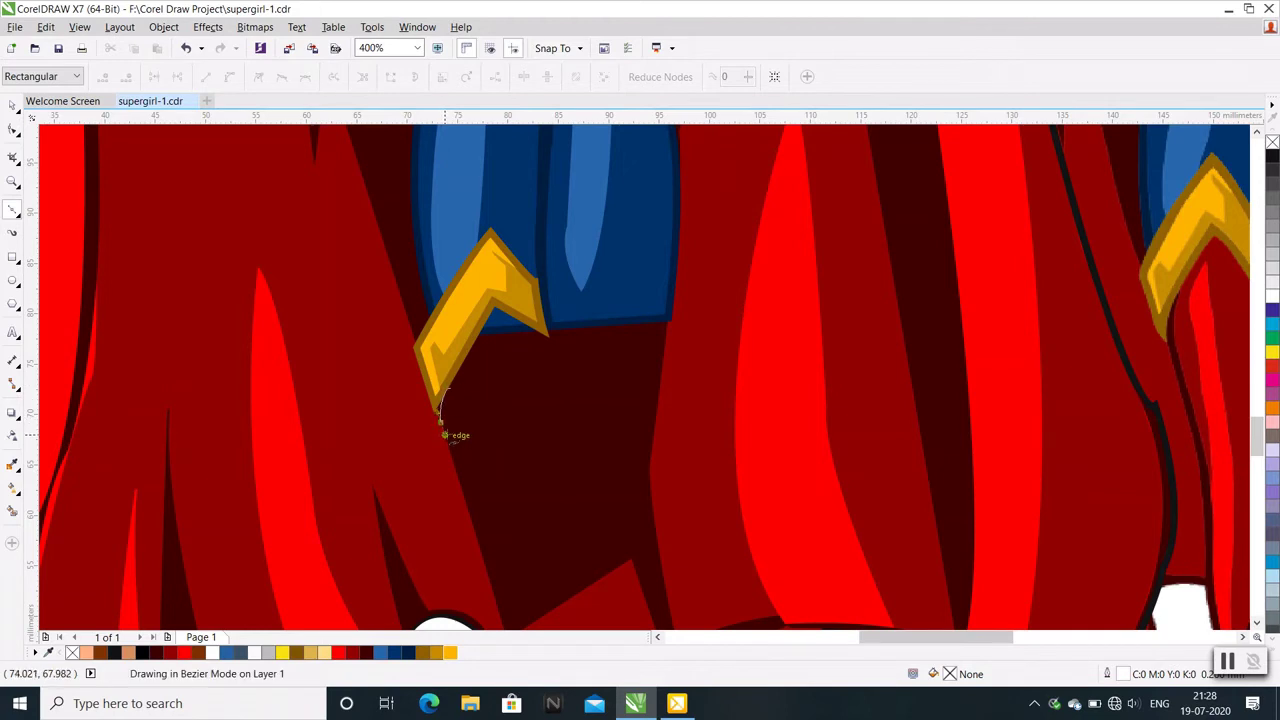
pyautogui.doubleClick(443, 428)
pyautogui.press('F10')
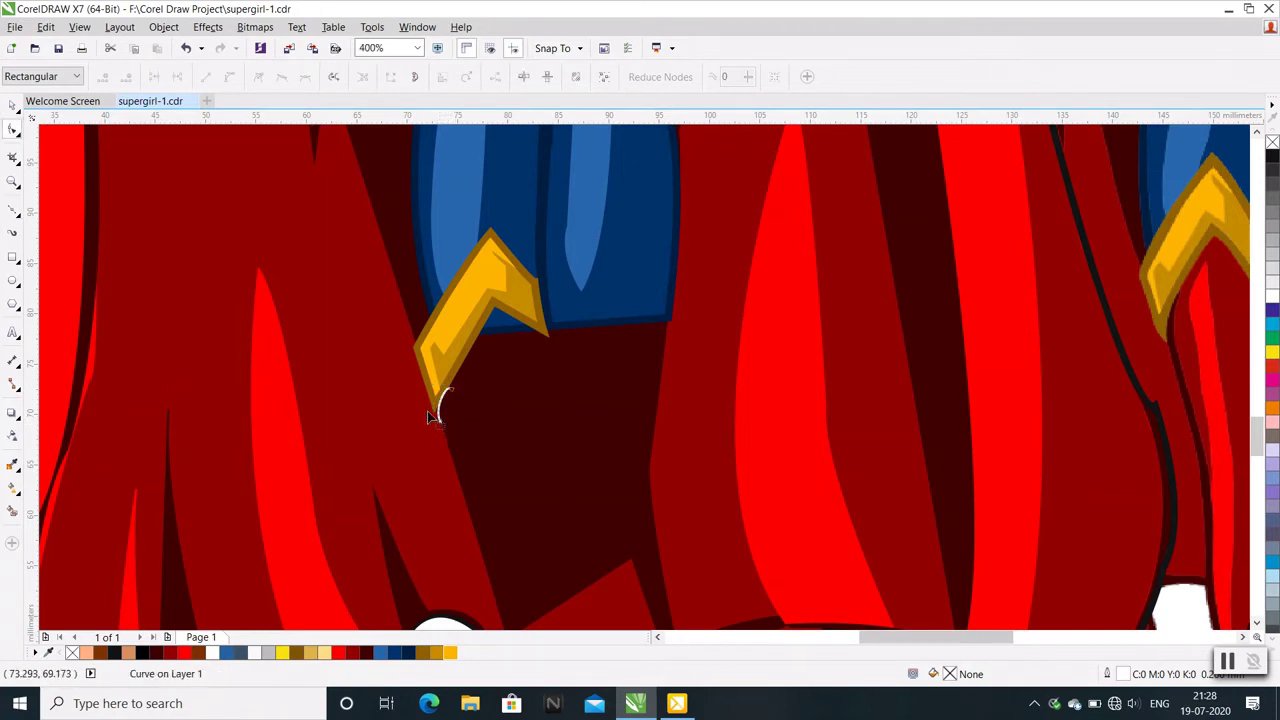
pyautogui.scroll(-1, 427, 411)
pyautogui.click(13, 208)
pyautogui.click(432, 395)
pyautogui.doubleClick(433, 412)
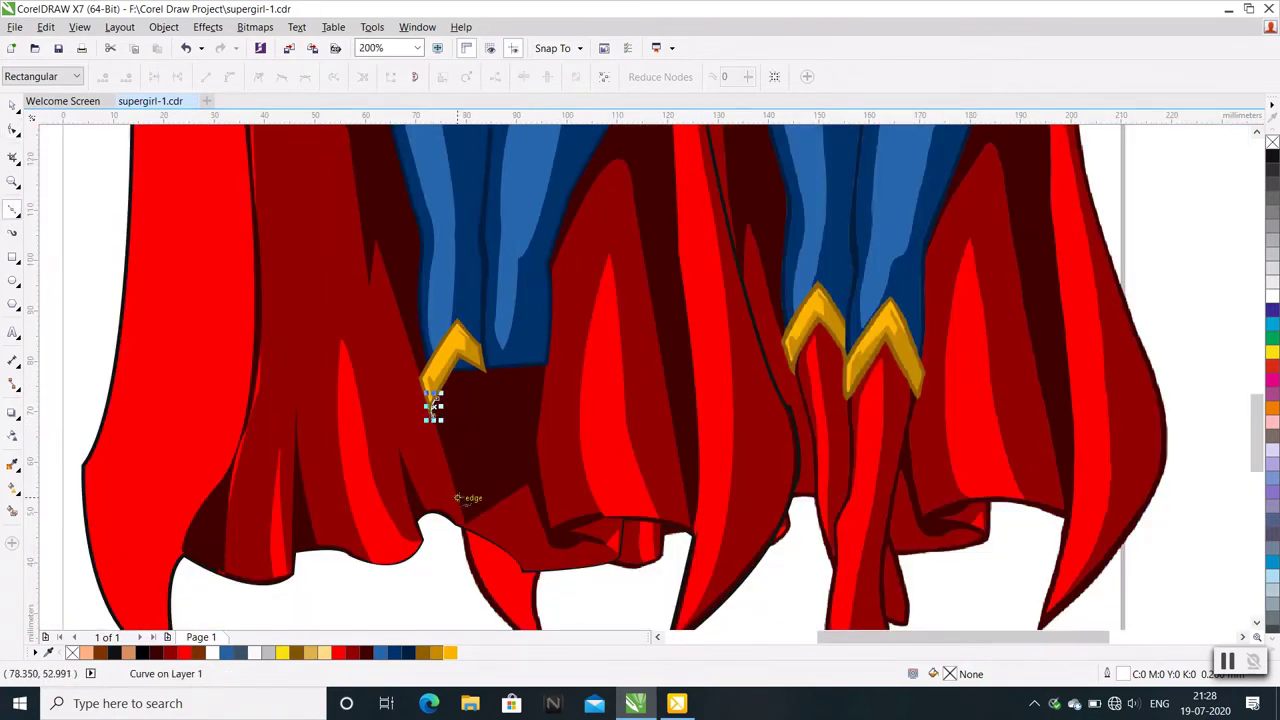
# Trace the shadowed strip's outline down the leg toward the cape's lower tip
pyautogui.scroll(1, 452, 486)
pyautogui.moveTo(443, 459)
pyautogui.mouseDown()
pyautogui.moveTo(452, 500)
pyautogui.moveTo(449, 464)
pyautogui.mouseUp()
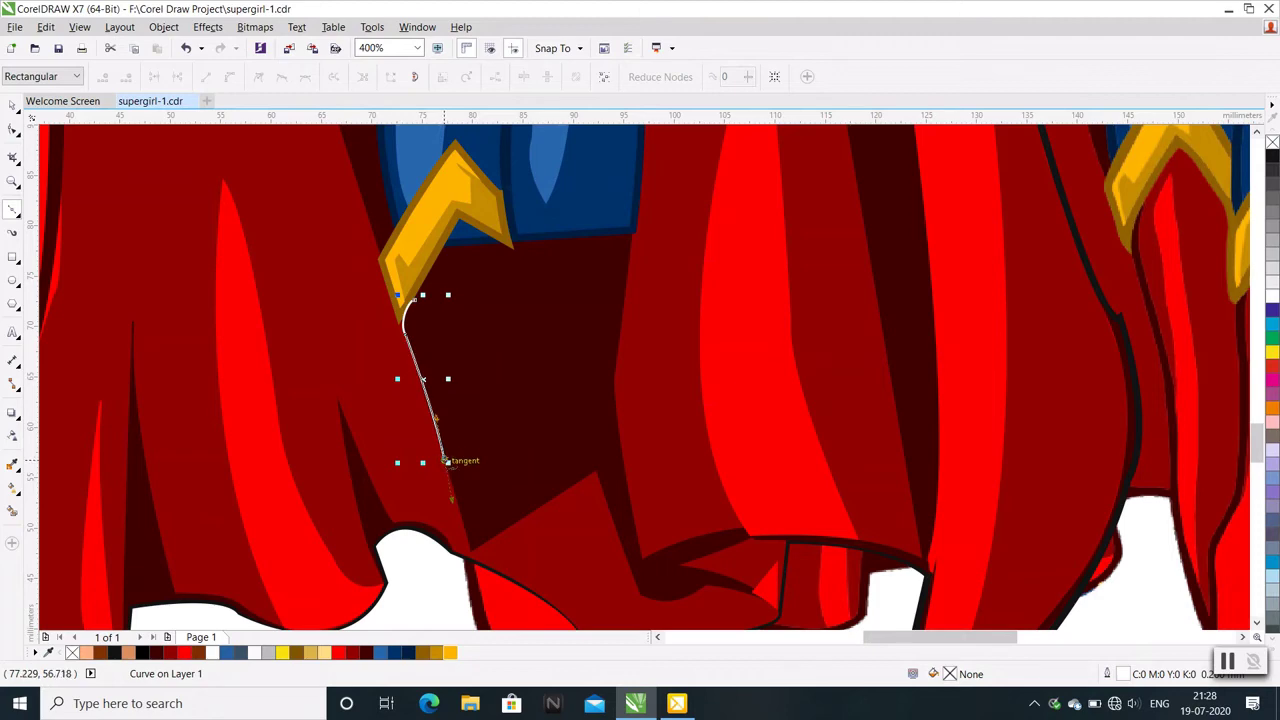
pyautogui.scroll(-2, 447, 465)
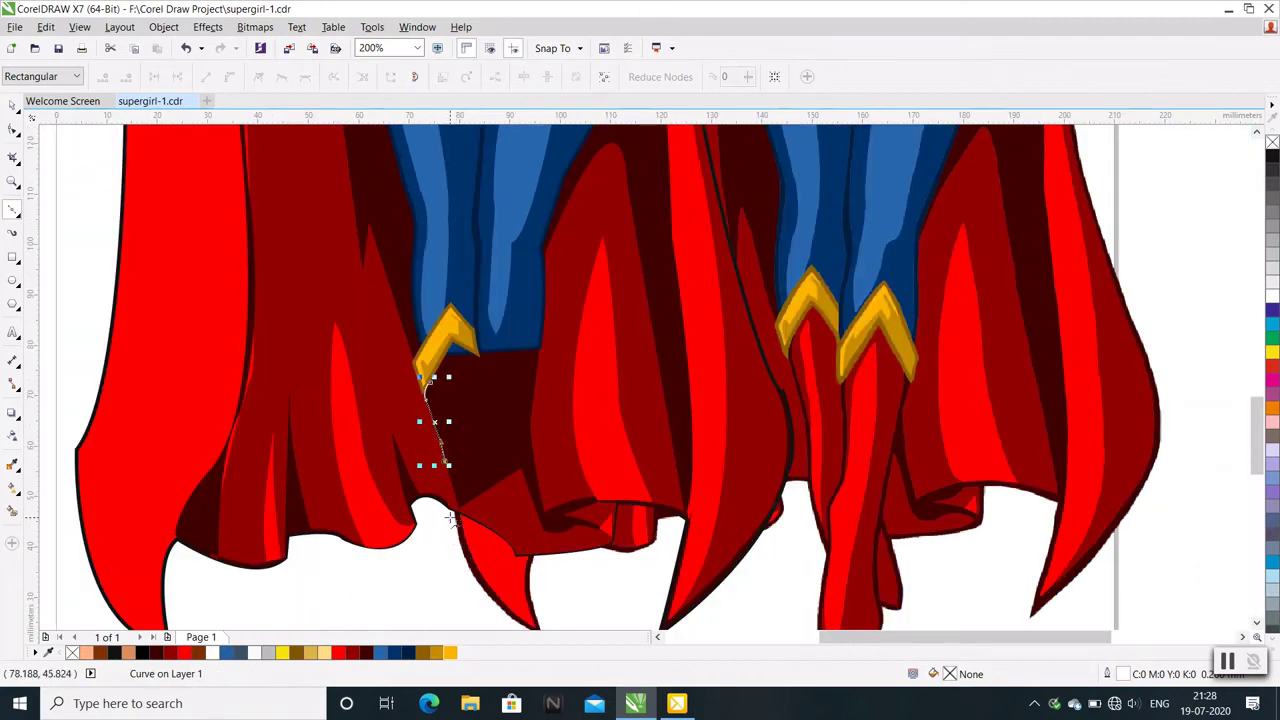
pyautogui.scroll(2, 450, 520)
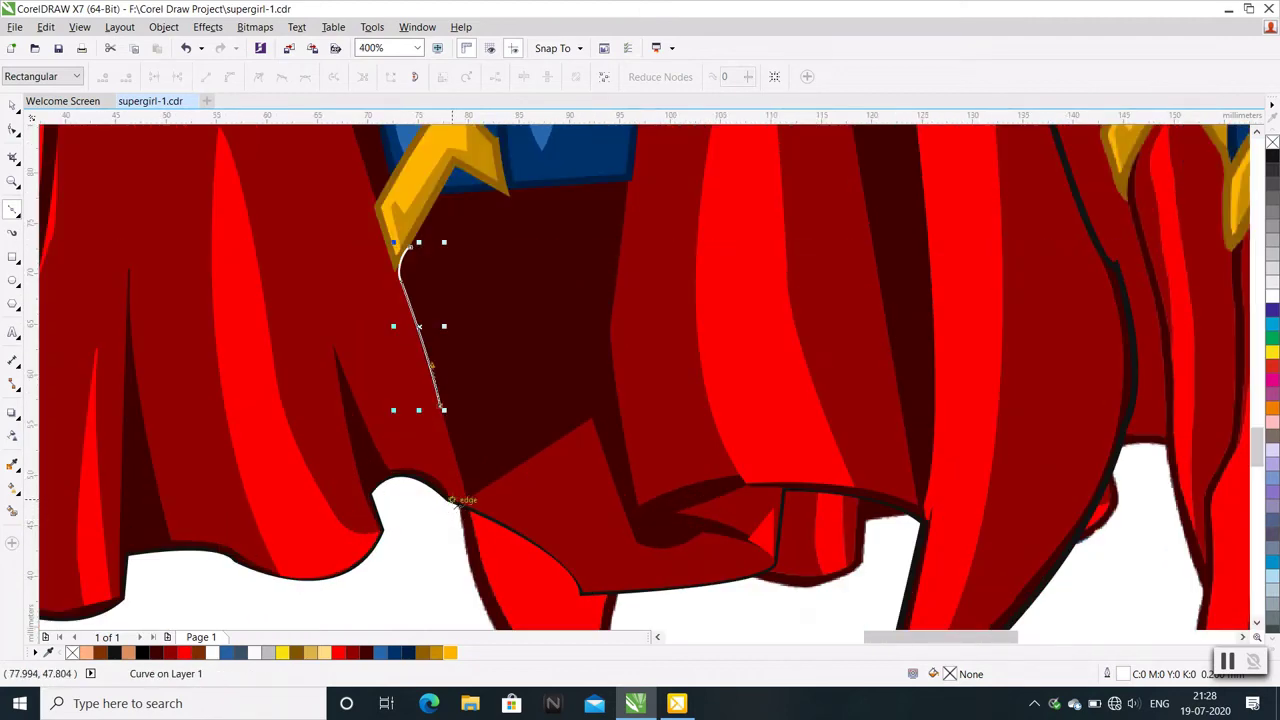
pyautogui.moveTo(452, 502); pyautogui.dragTo(452, 535)
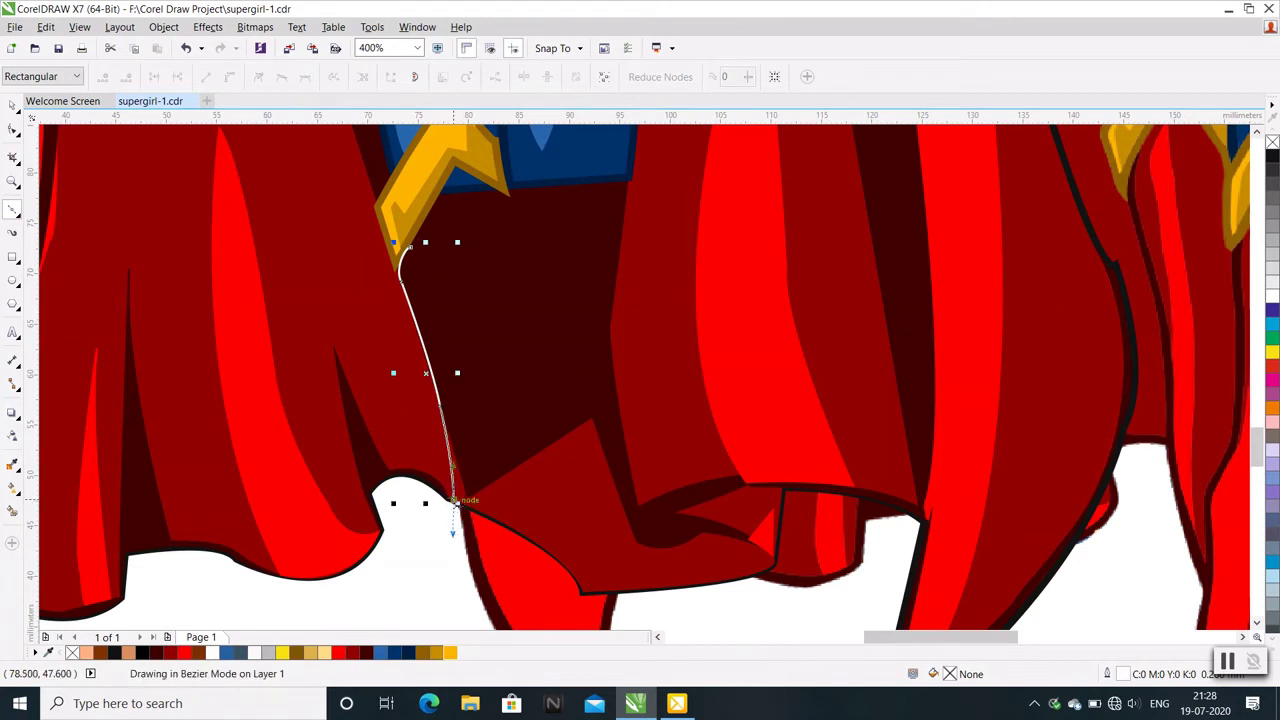
pyautogui.scroll(-2, 454, 503)
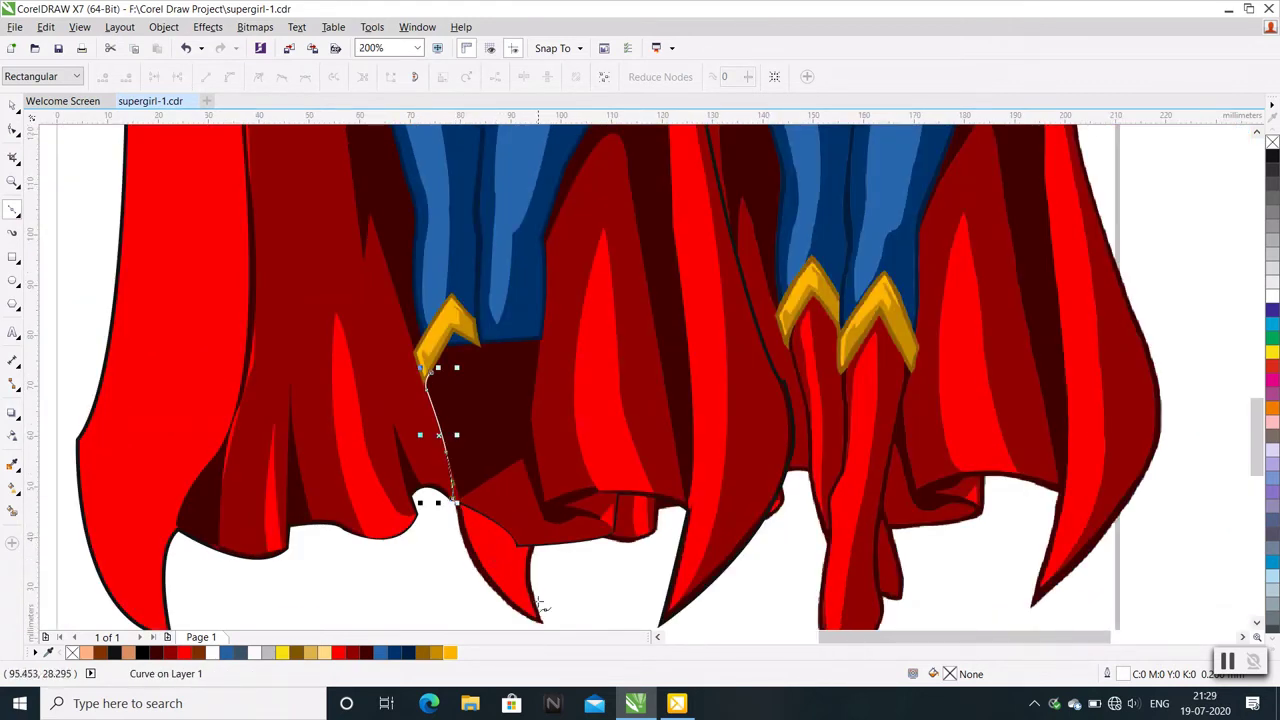
pyautogui.moveTo(547, 607); pyautogui.dragTo(633, 595)
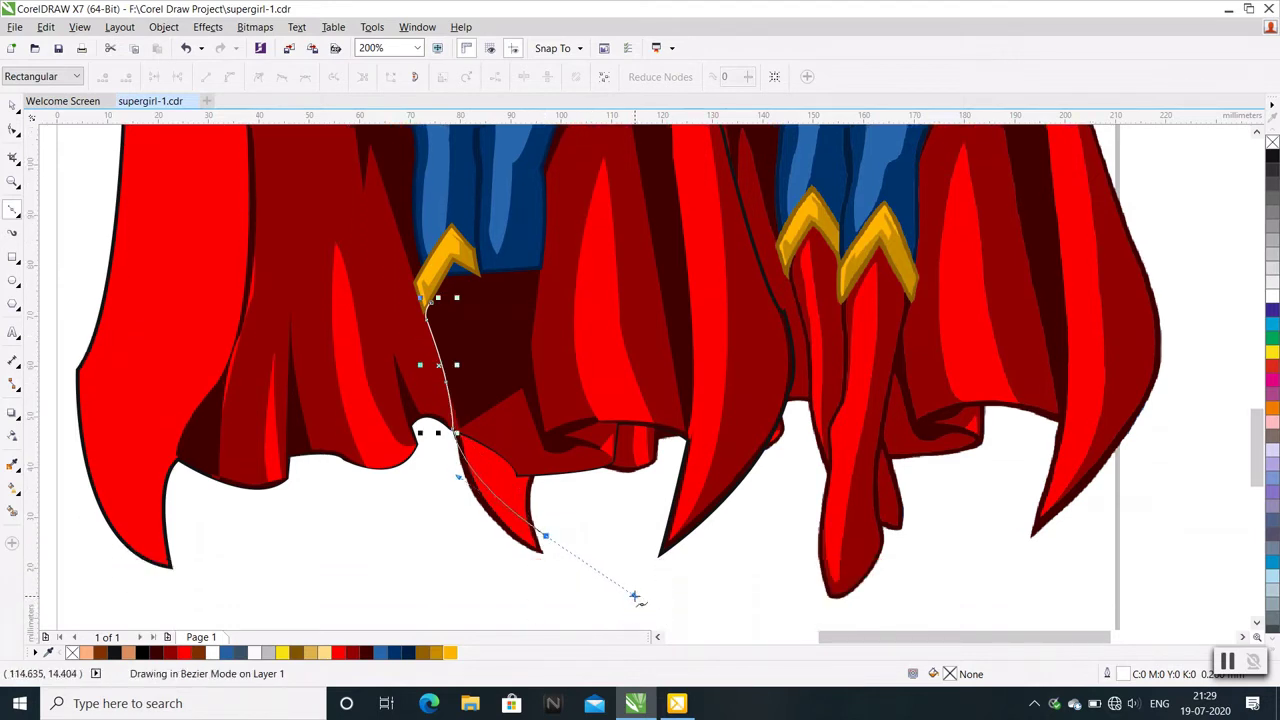
pyautogui.moveTo(547, 540); pyautogui.dragTo(548, 512)
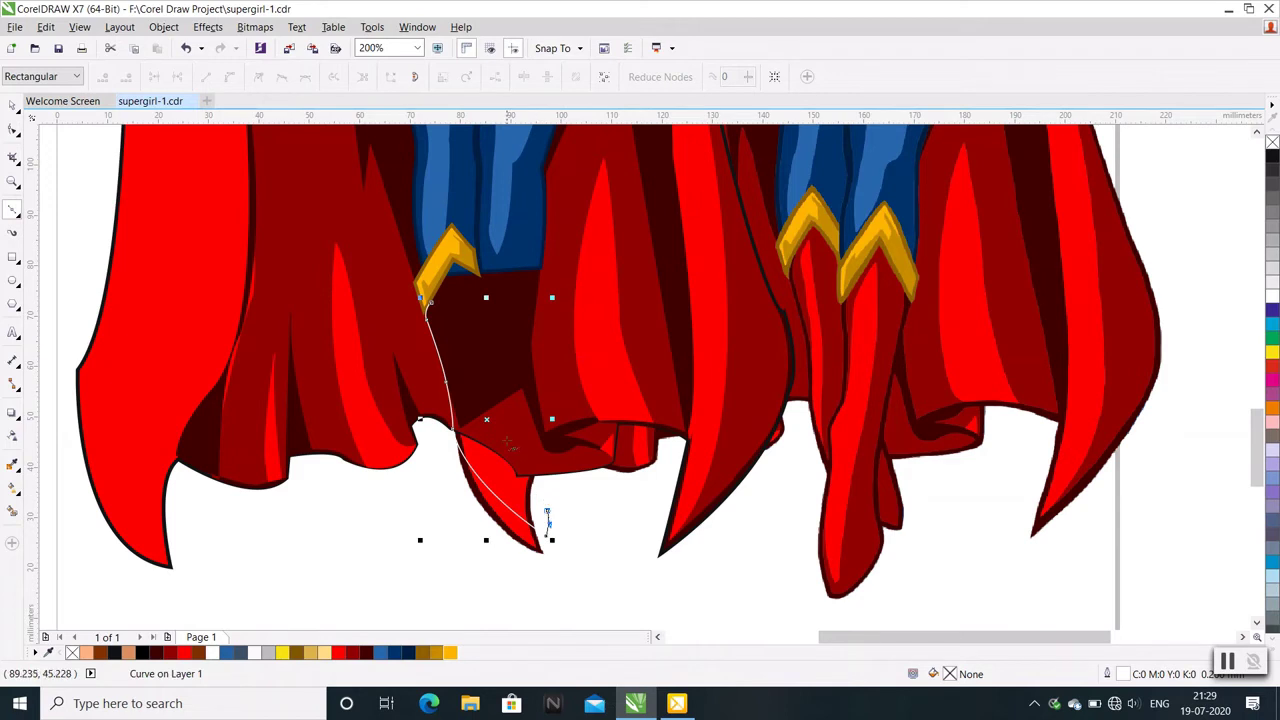
pyautogui.moveTo(547, 518); pyautogui.dragTo(508, 430)
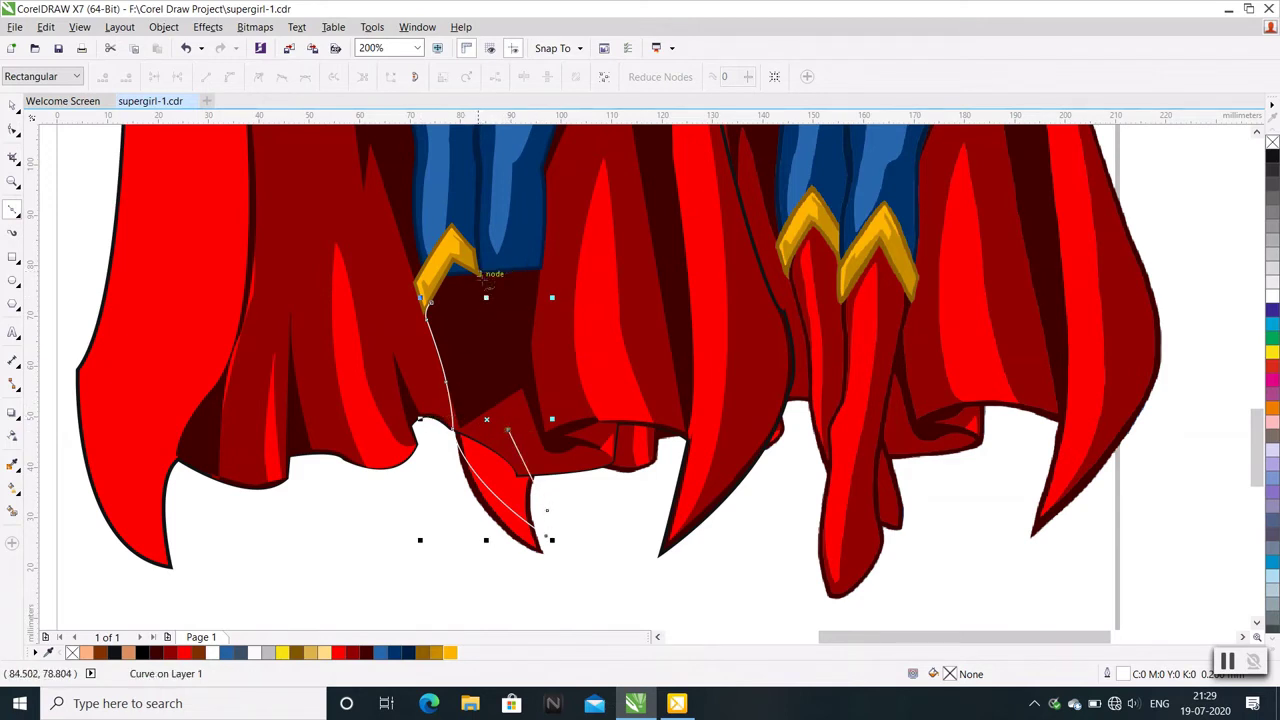
# Run the outline back up along the chevron's lower edge and end at the start node
pyautogui.moveTo(481, 279); pyautogui.dragTo(478, 229)
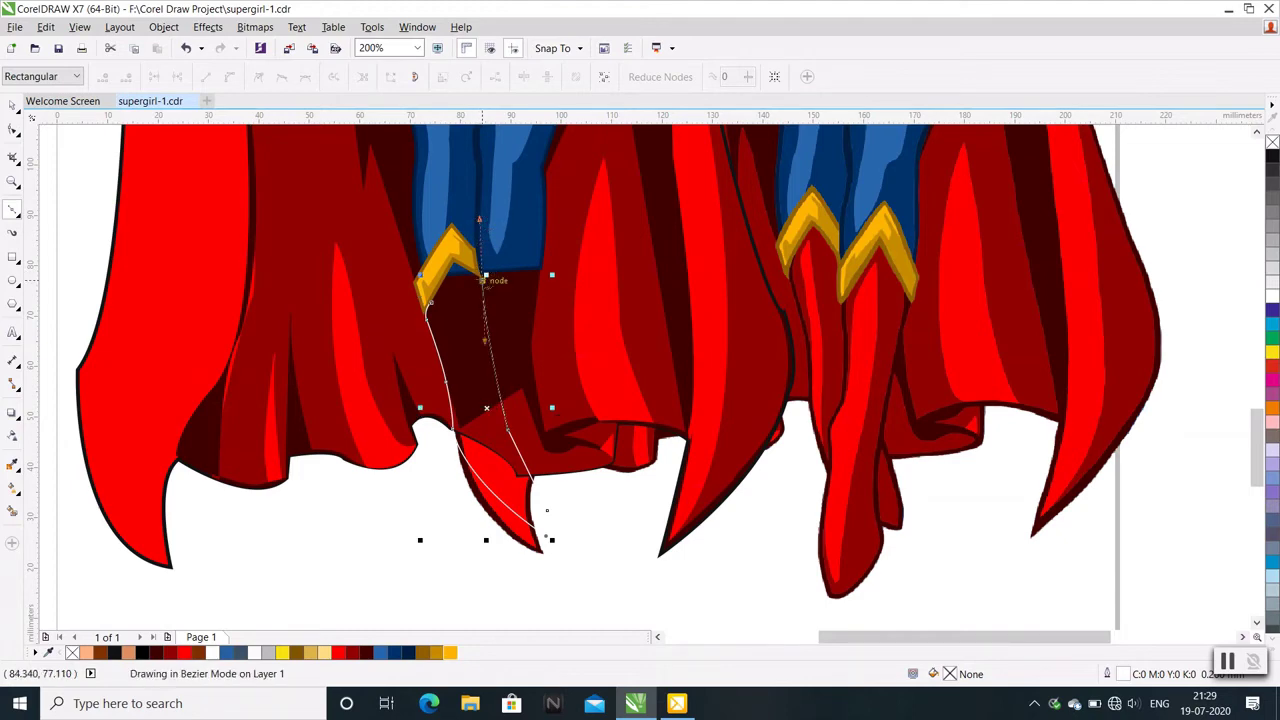
pyautogui.scroll(3, 481, 279)
pyautogui.scroll(2, 500, 285)
pyautogui.click(540, 298)
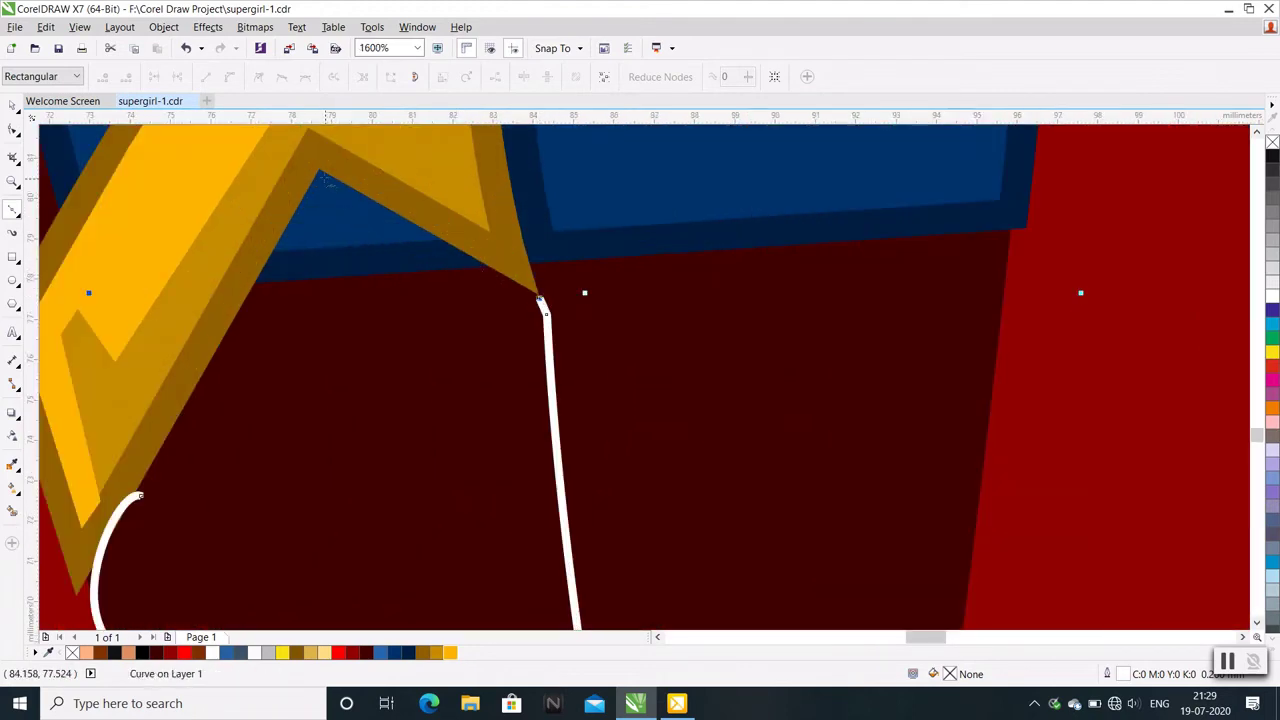
pyautogui.click(318, 170)
pyautogui.click(142, 490)
pyautogui.scroll(-3, 142, 490)
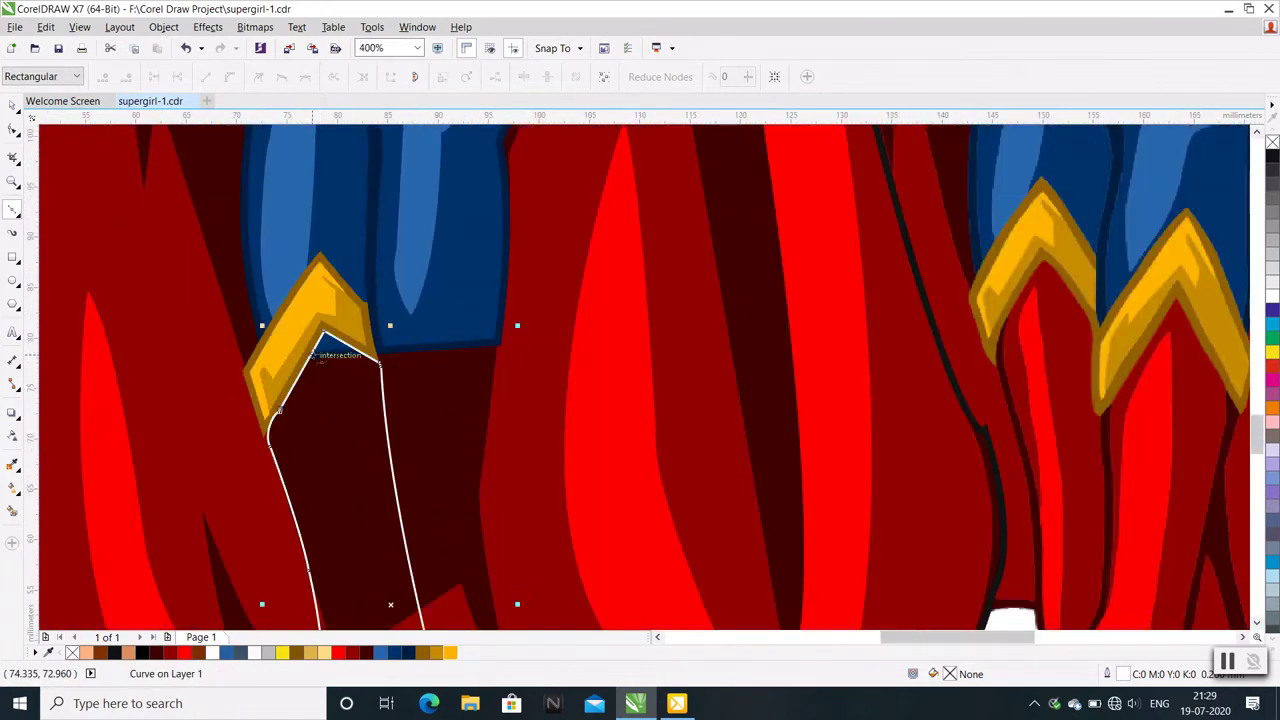
pyautogui.scroll(-2, 142, 490)
# Close the traced leg curve into a shape with Close Curve
pyautogui.click(14, 128)
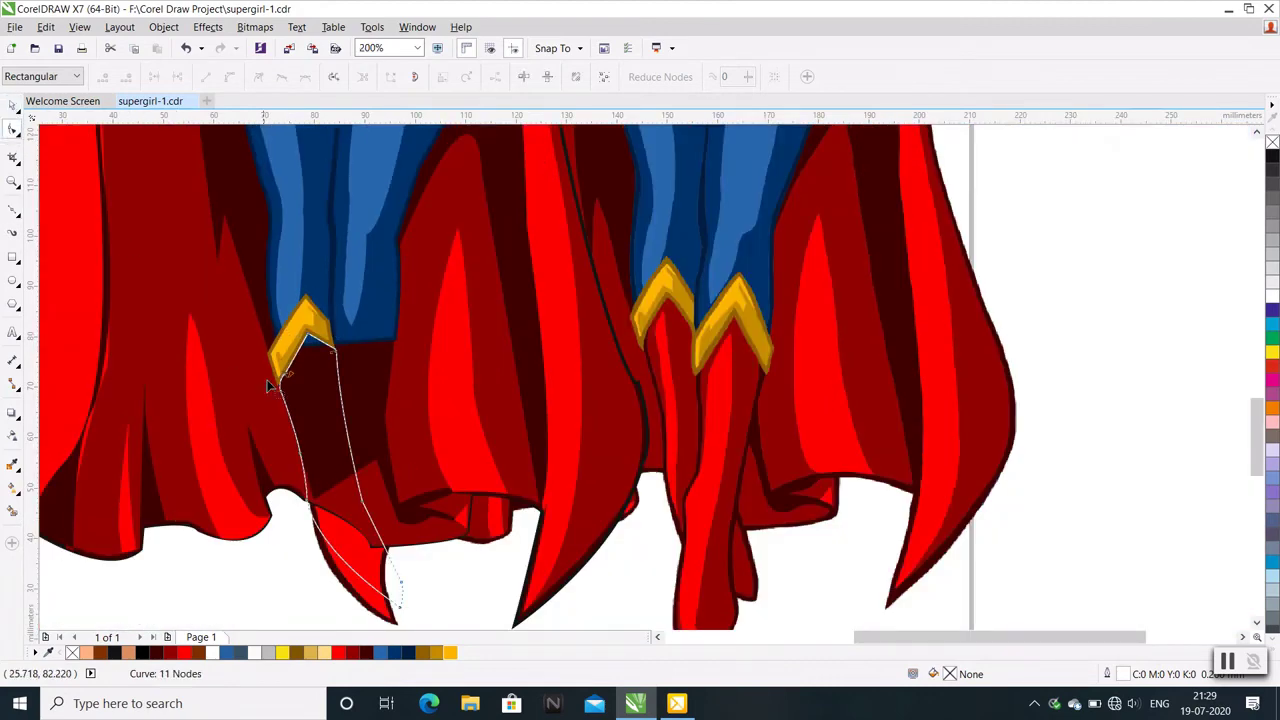
pyautogui.rightClick(326, 398)
pyautogui.click(420, 538)
pyautogui.click(12, 104)
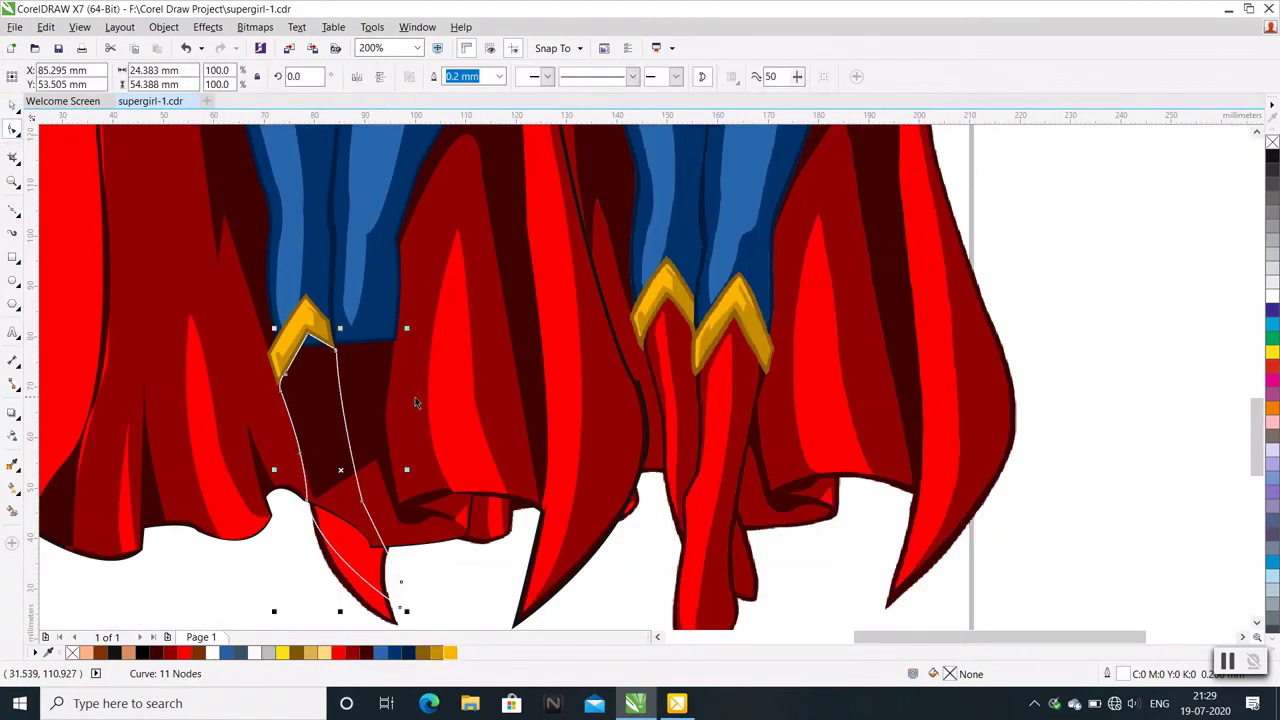
# Unlock the reference bitmap and shift it to the right
pyautogui.rightClick(776, 372)
pyautogui.click(807, 341)
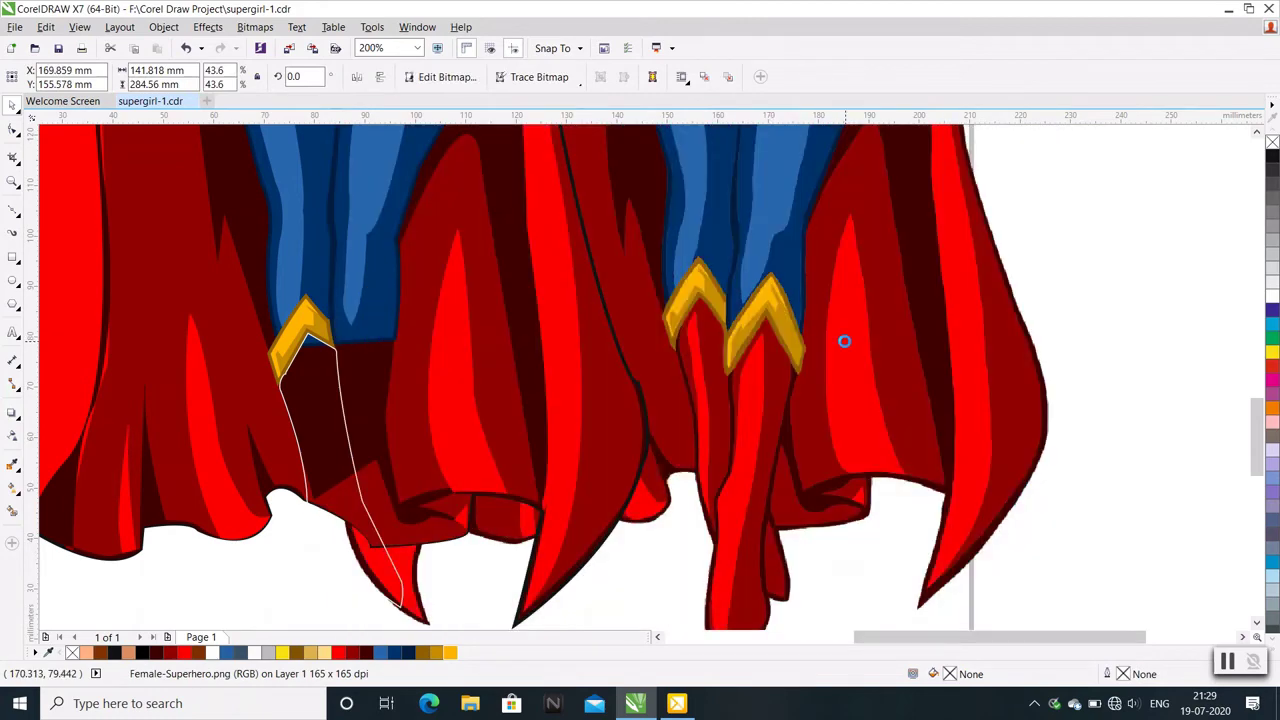
pyautogui.moveTo(733, 345); pyautogui.dragTo(843, 345)
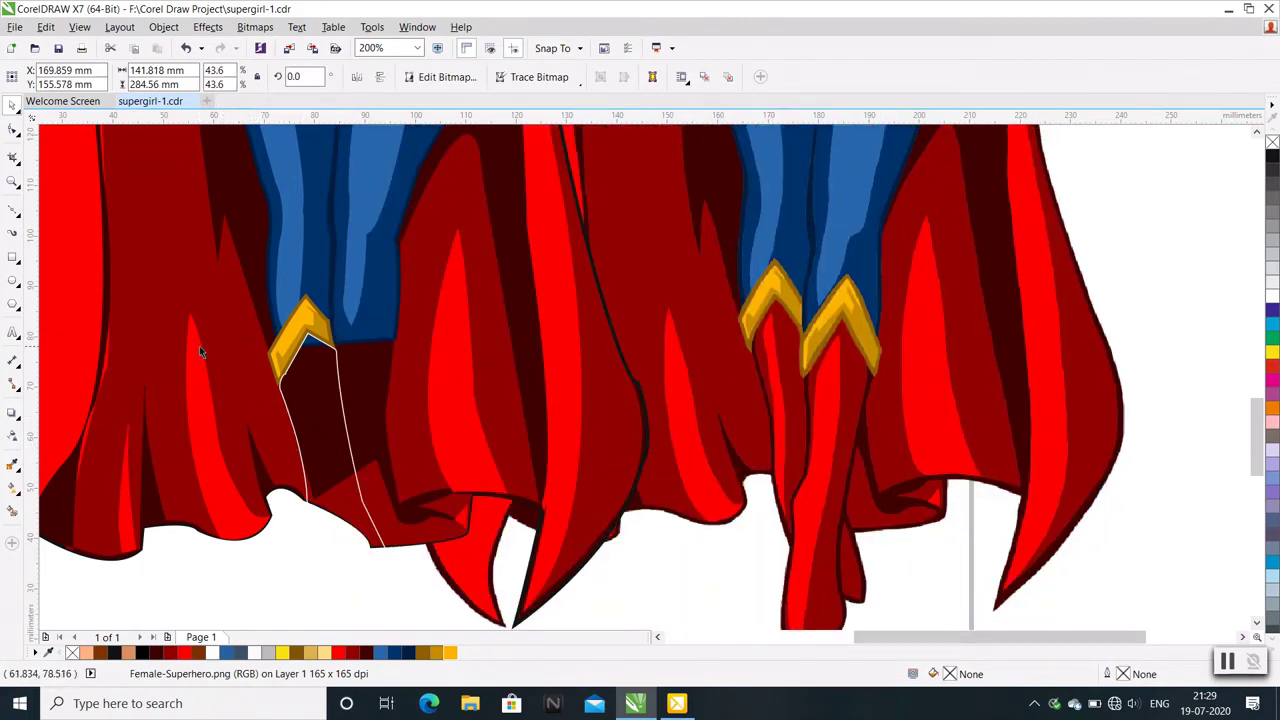
# Select the curve around the blue boot, then return to the Pick tool
pyautogui.click(14, 128)
pyautogui.scroll(2, 343, 366)
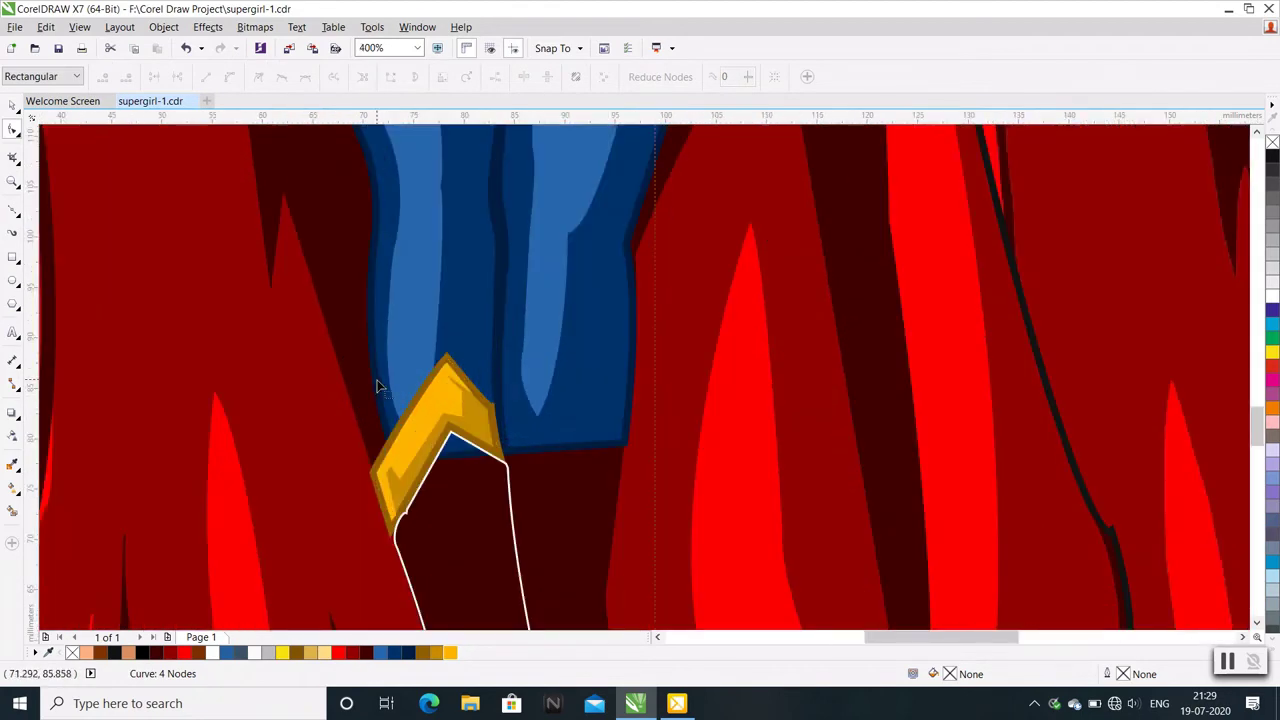
pyautogui.click(391, 466)
pyautogui.scroll(-2, 380, 450)
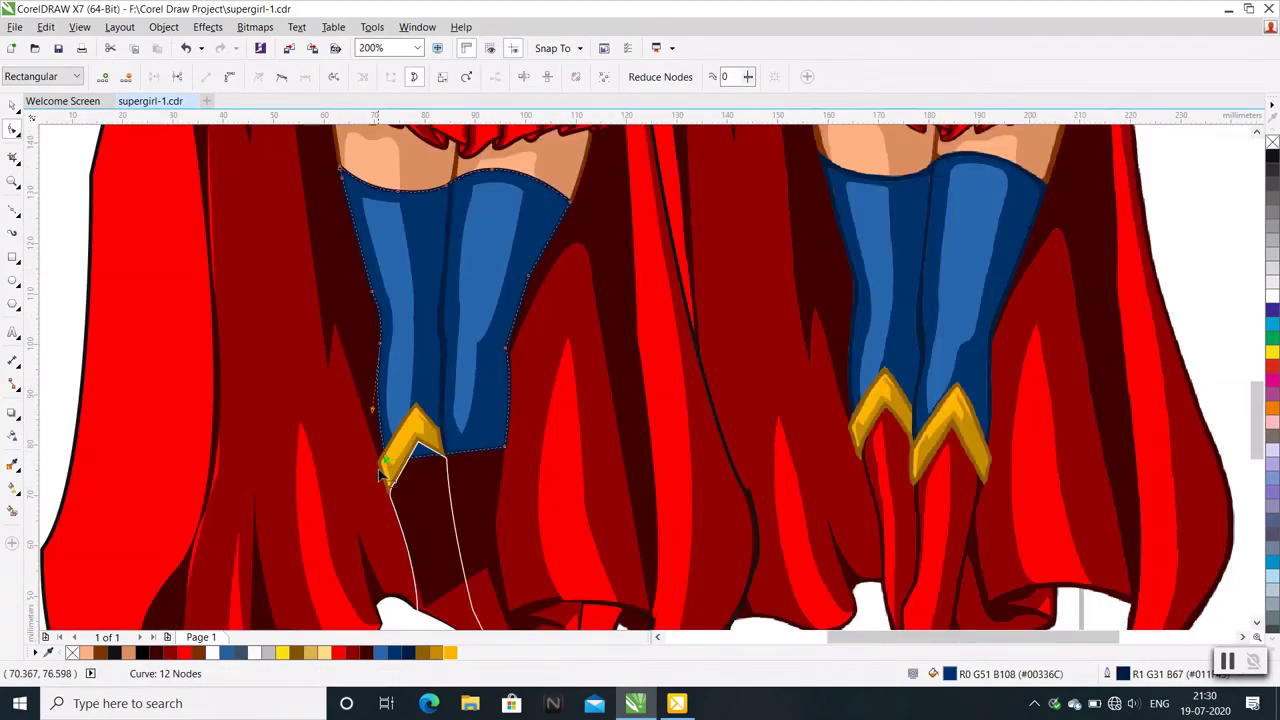
pyautogui.scroll(-5, 388, 487)
pyautogui.scroll(5, 414, 429)
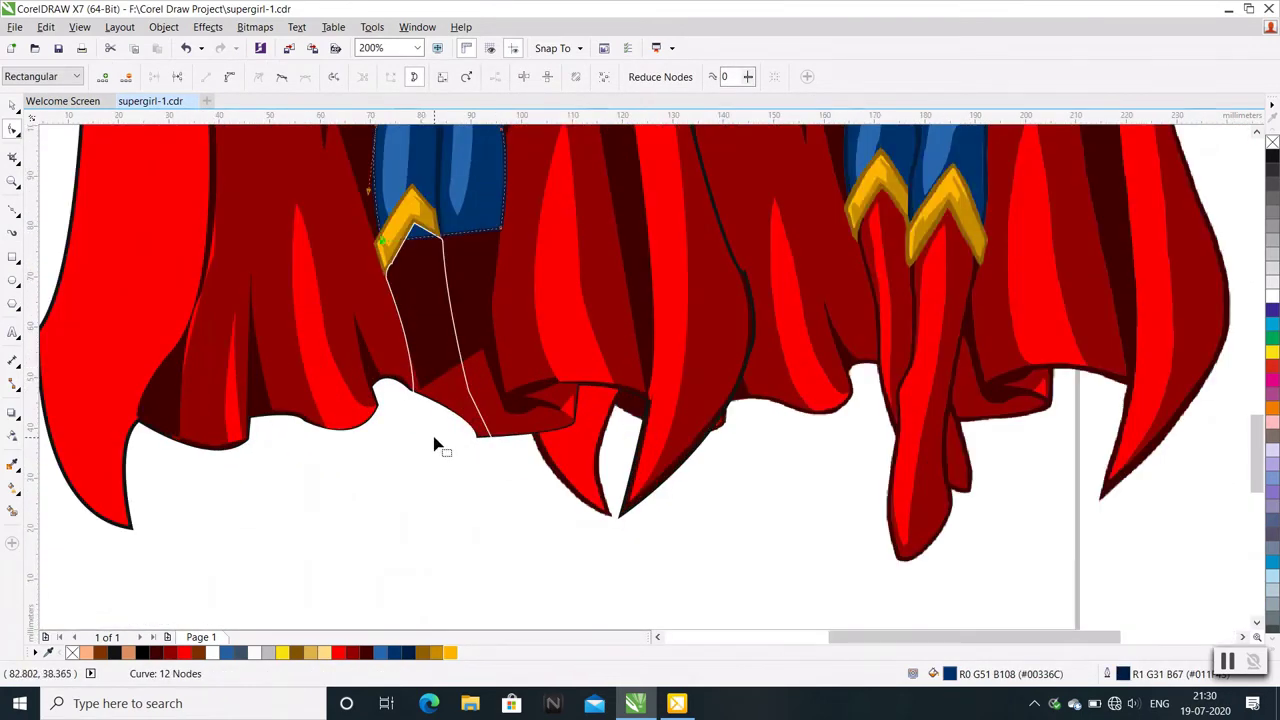
pyautogui.scroll(-3, 408, 450)
pyautogui.press('space')
pyautogui.scroll(3, 452, 458)
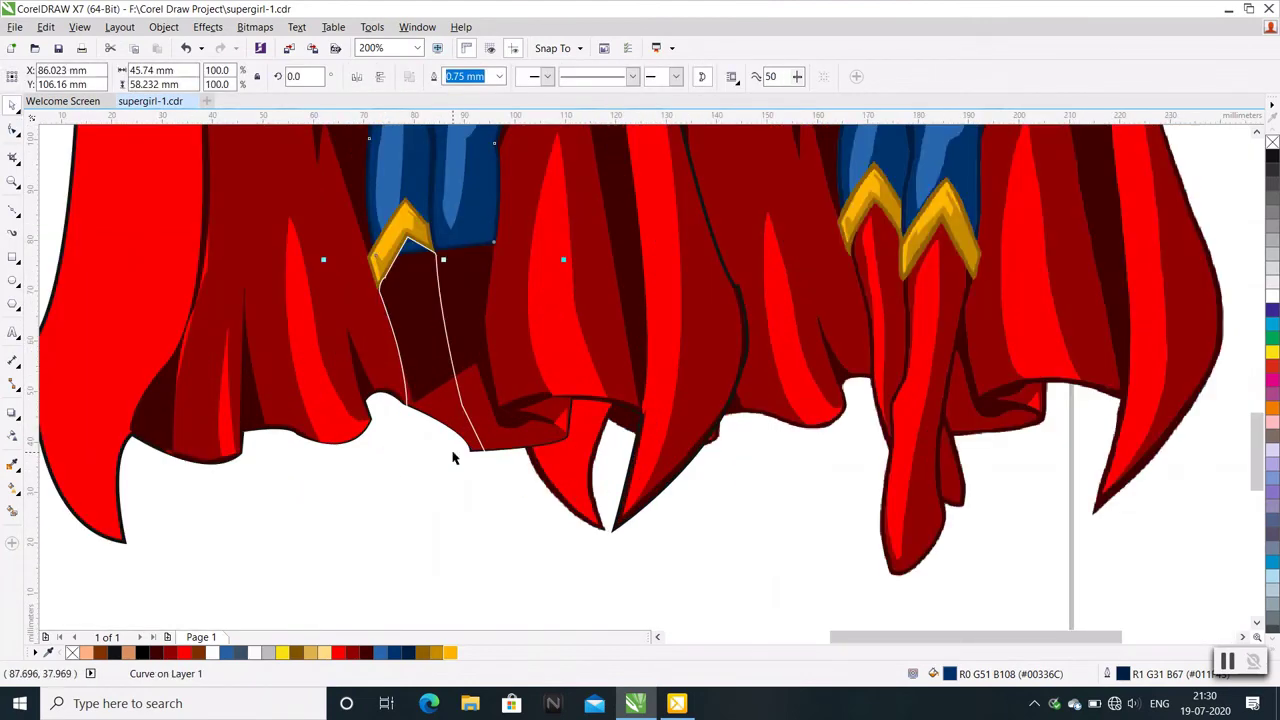
# Fill the traced leg shape dark red #940202 with a 0.75 mm dark-red outline
pyautogui.click(408, 385)
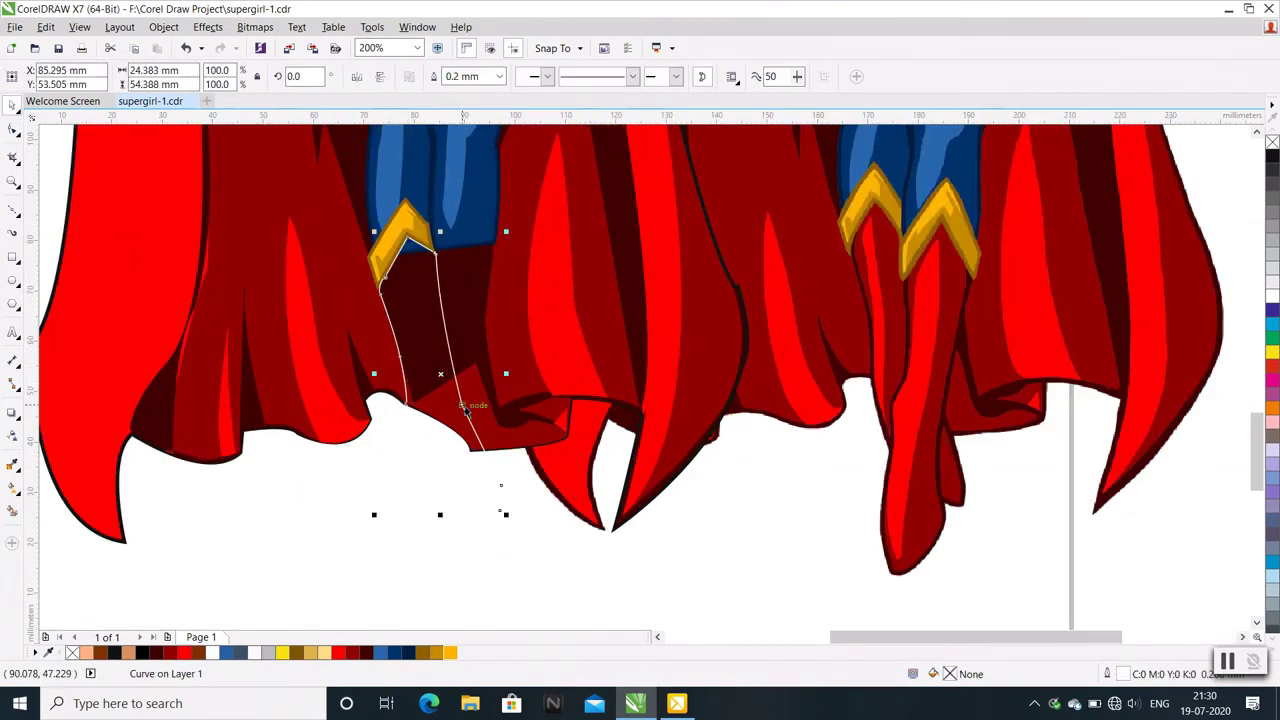
pyautogui.click(340, 653)
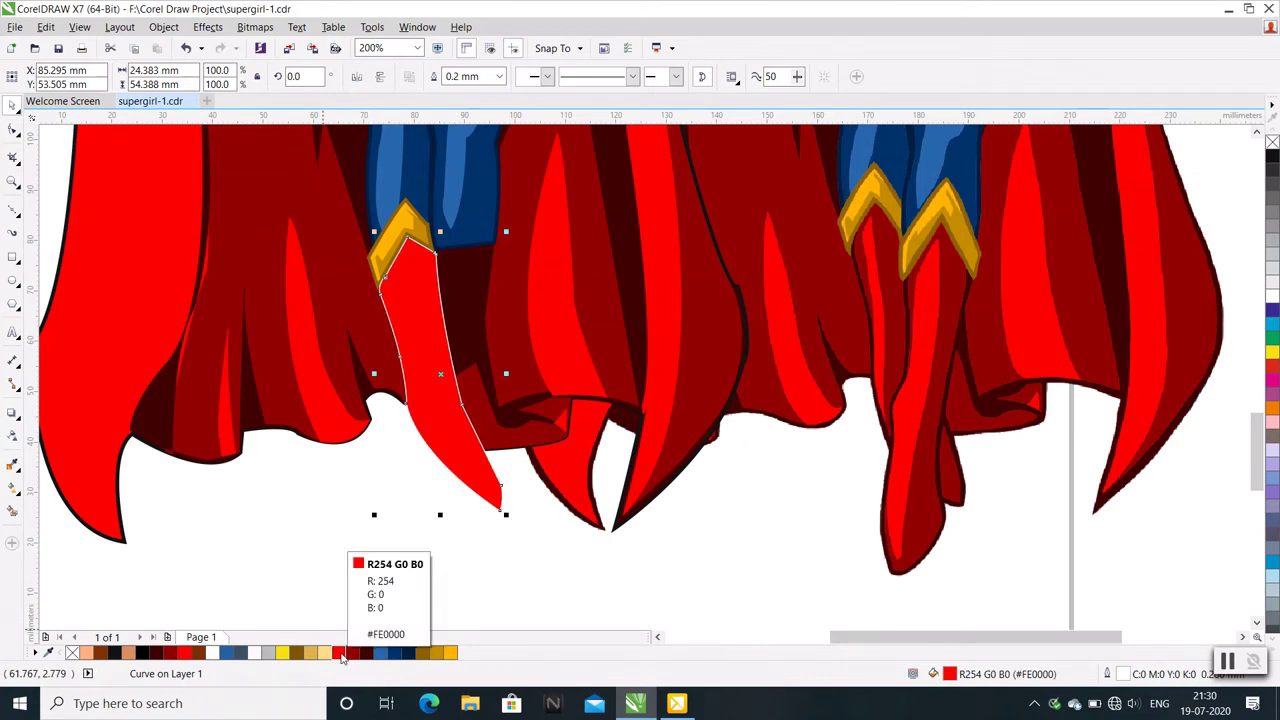
pyautogui.click(352, 654)
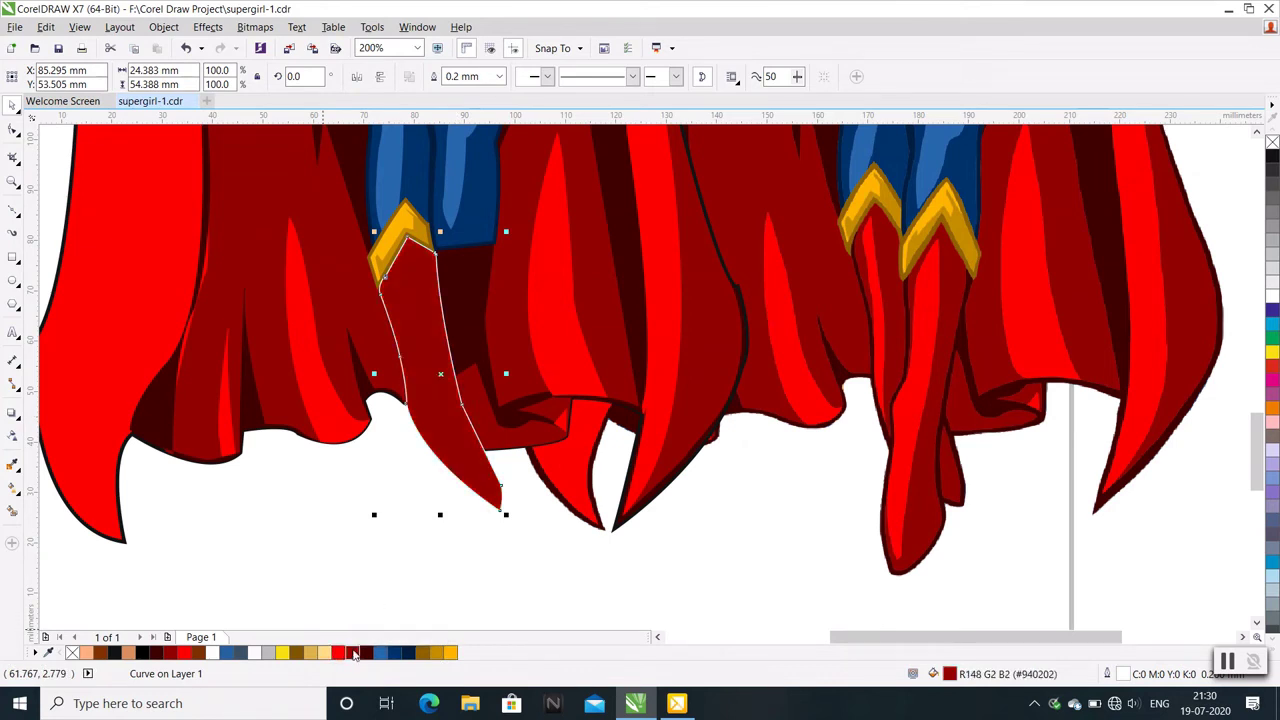
pyautogui.rightClick(198, 654)
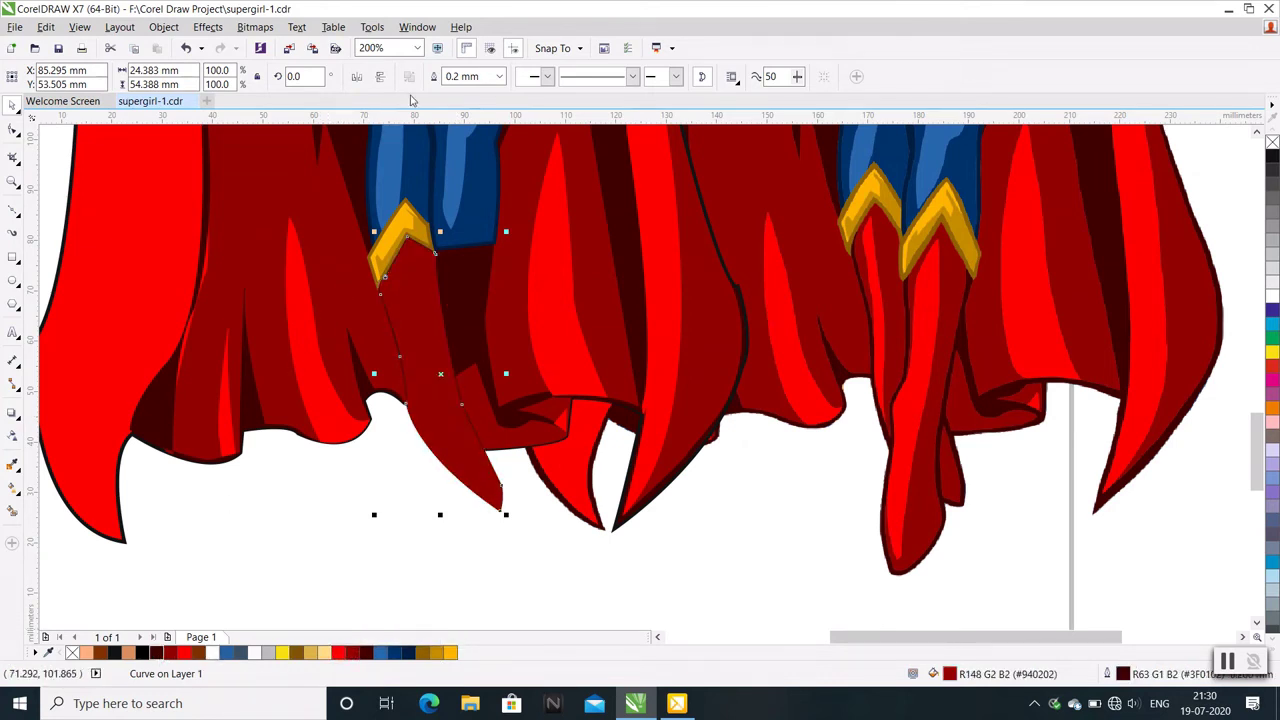
pyautogui.click(499, 76)
pyautogui.click(495, 172)
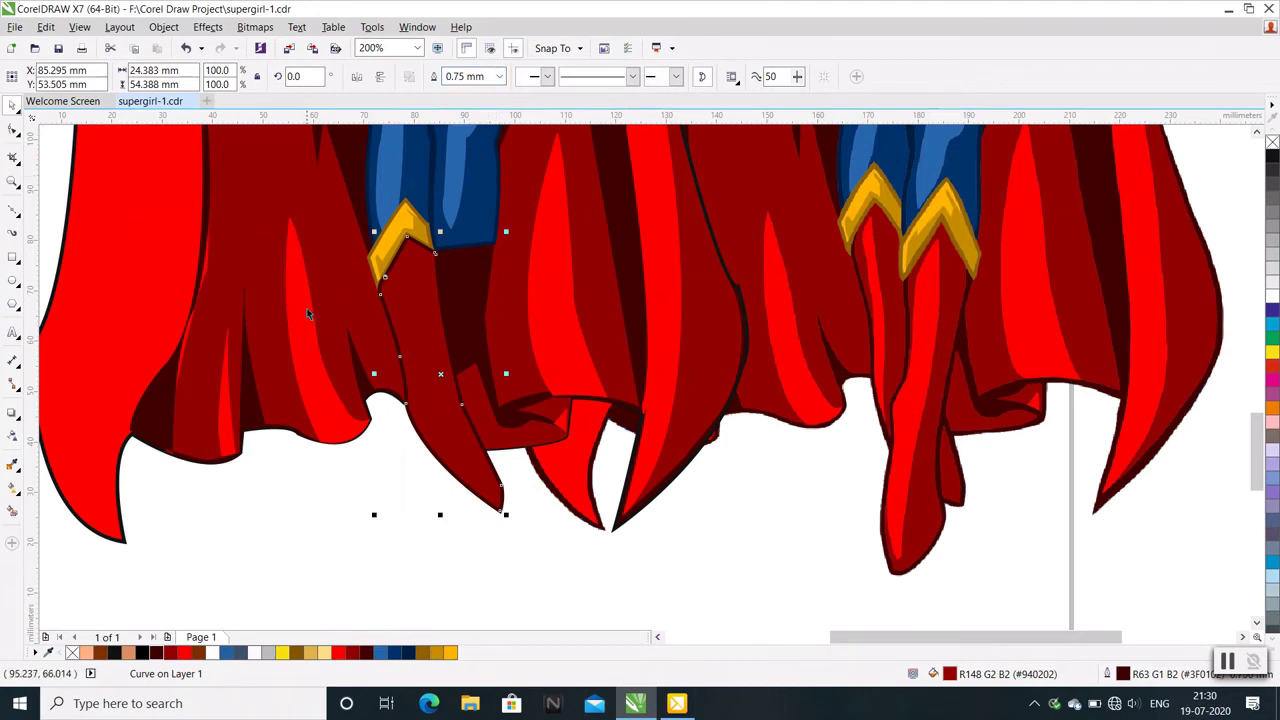
pyautogui.click(387, 416)
# Start a highlight curve under the yellow chevron and extend it down the lower leg
pyautogui.scroll(-2, 423, 460)
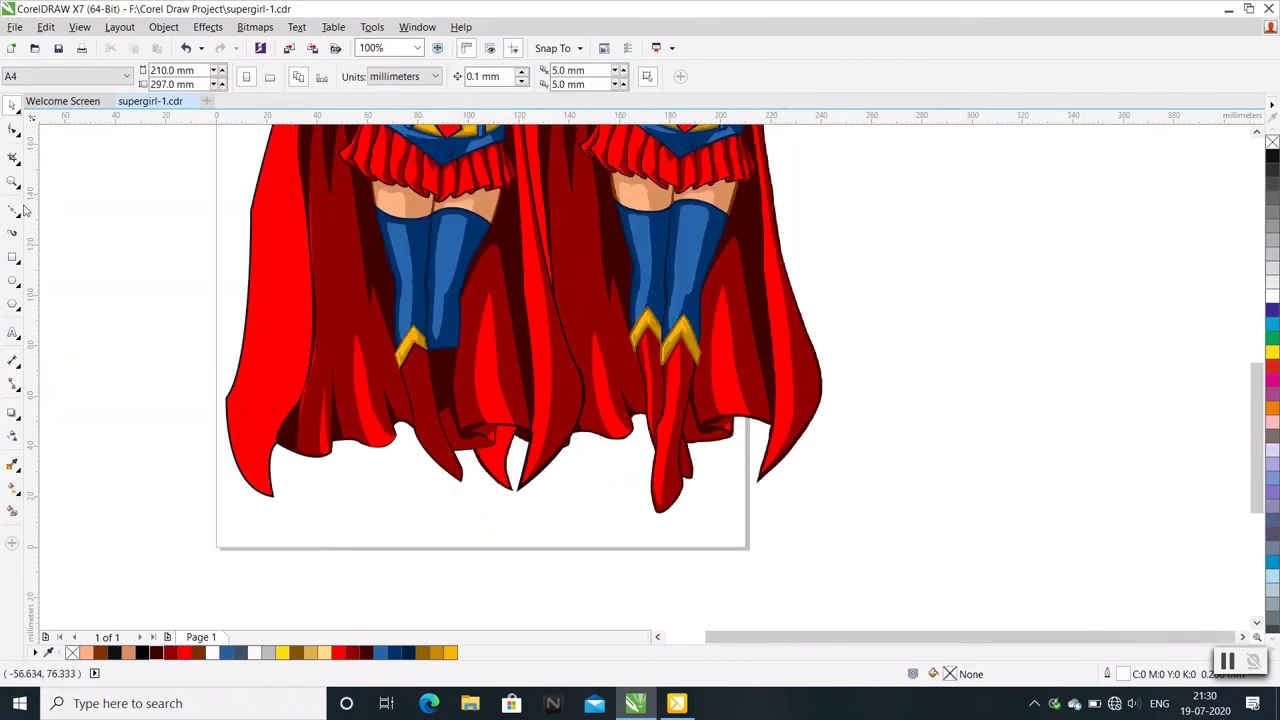
pyautogui.press('F10')
pyautogui.scroll(2, 435, 410)
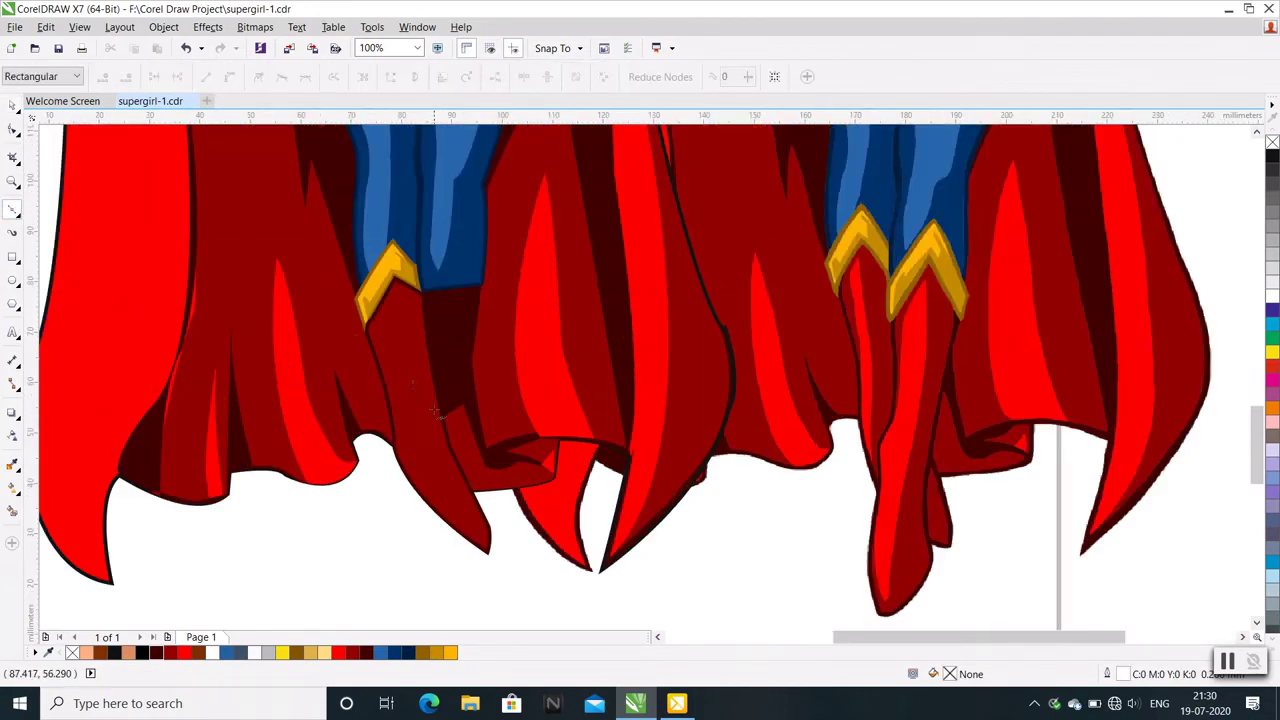
pyautogui.scroll(2, 390, 312)
pyautogui.click(371, 314)
pyautogui.scroll(-2, 375, 330)
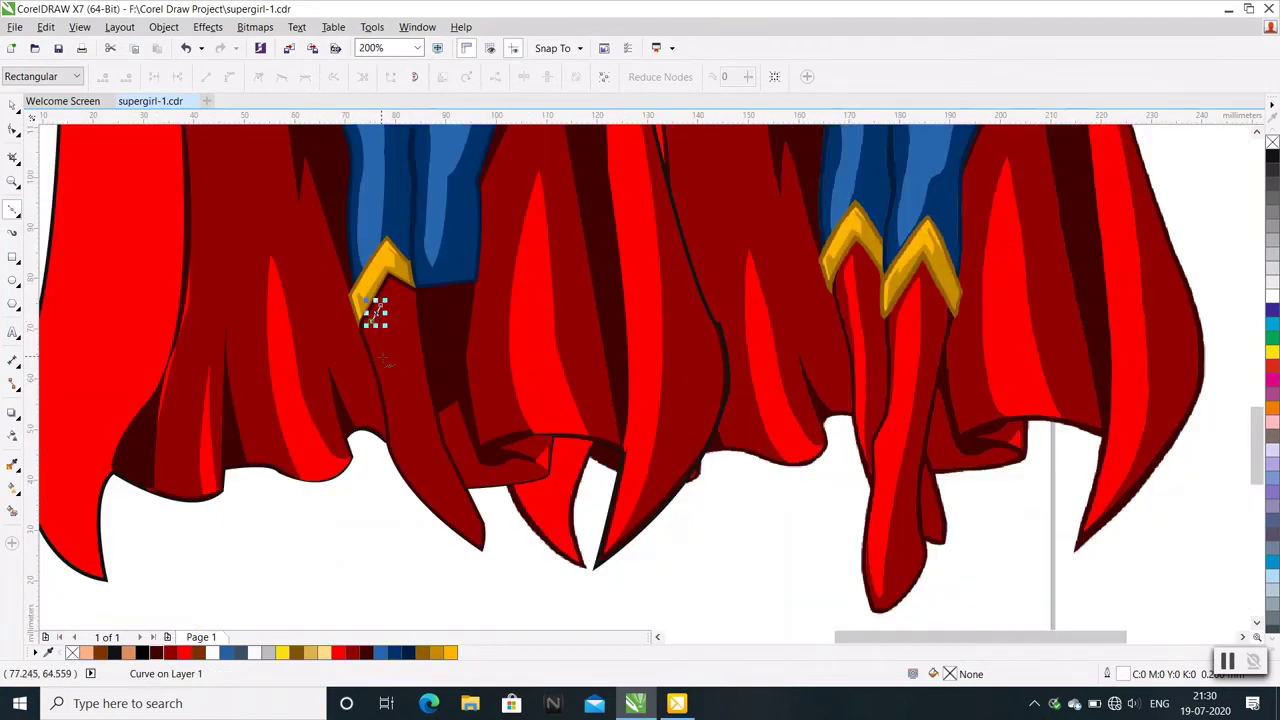
pyautogui.moveTo(376, 318); pyautogui.dragTo(388, 405)
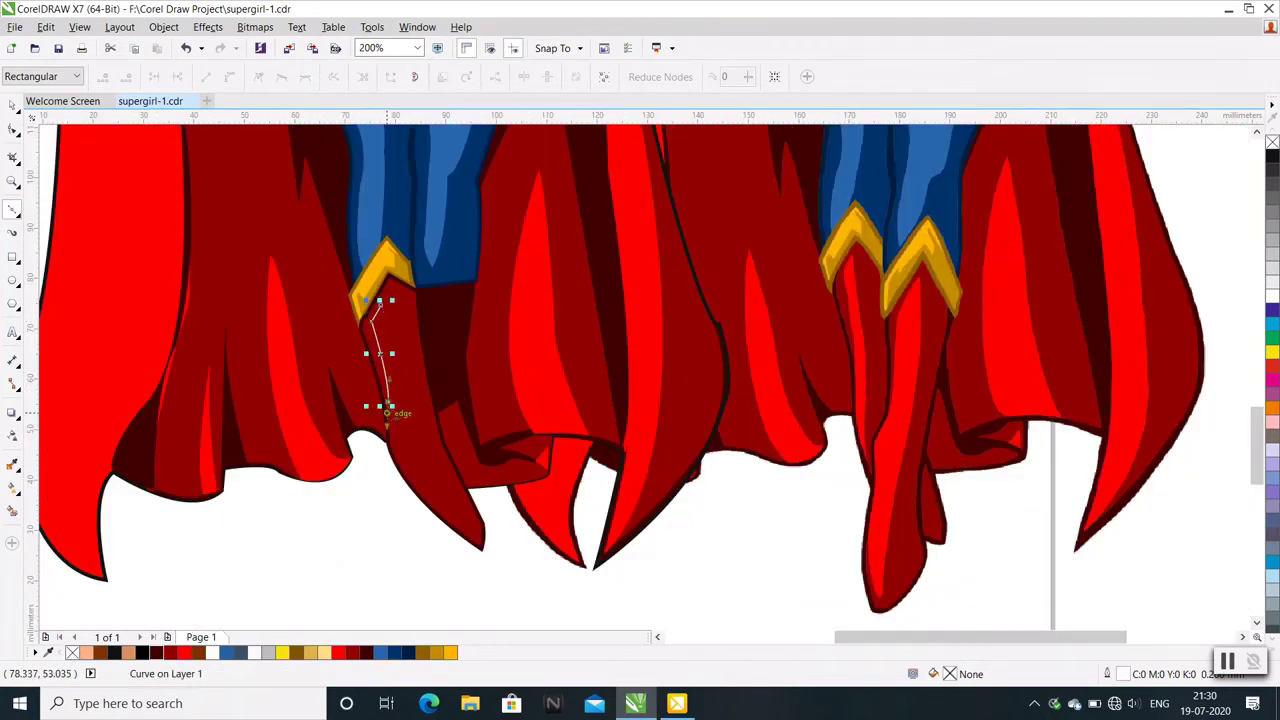
pyautogui.scroll(2, 393, 432)
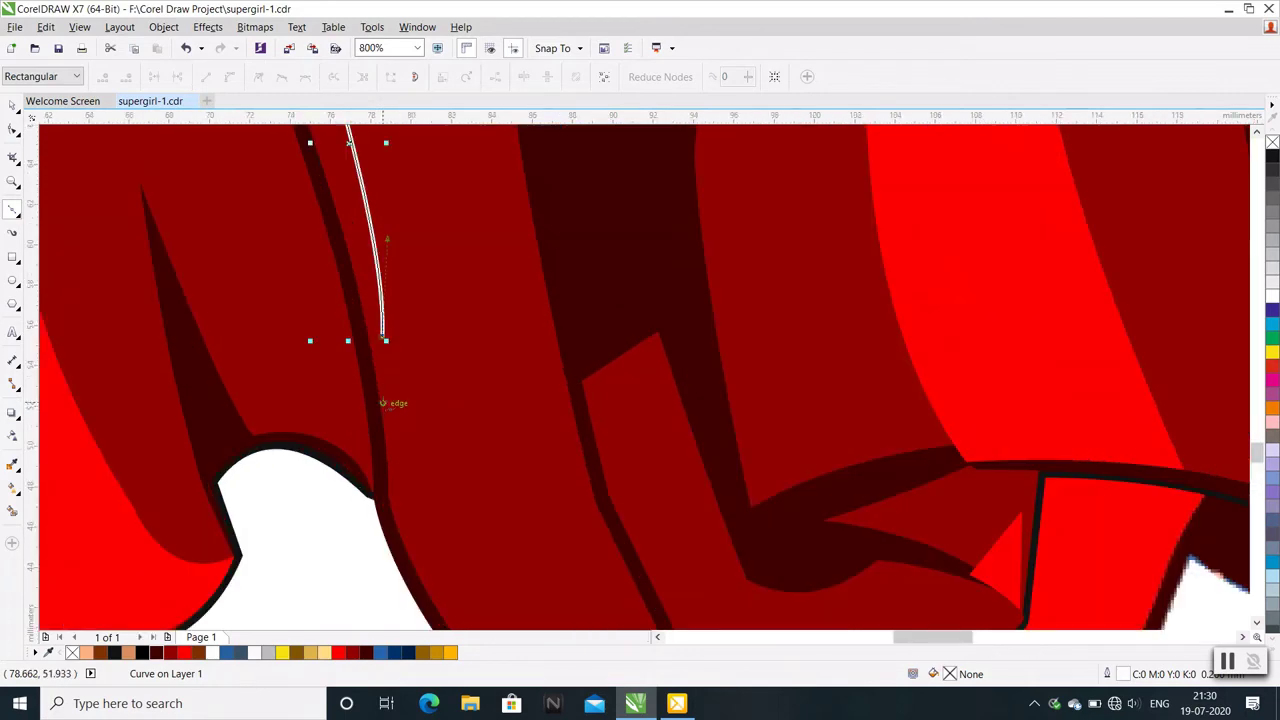
pyautogui.scroll(2, 390, 405)
pyautogui.click(390, 492)
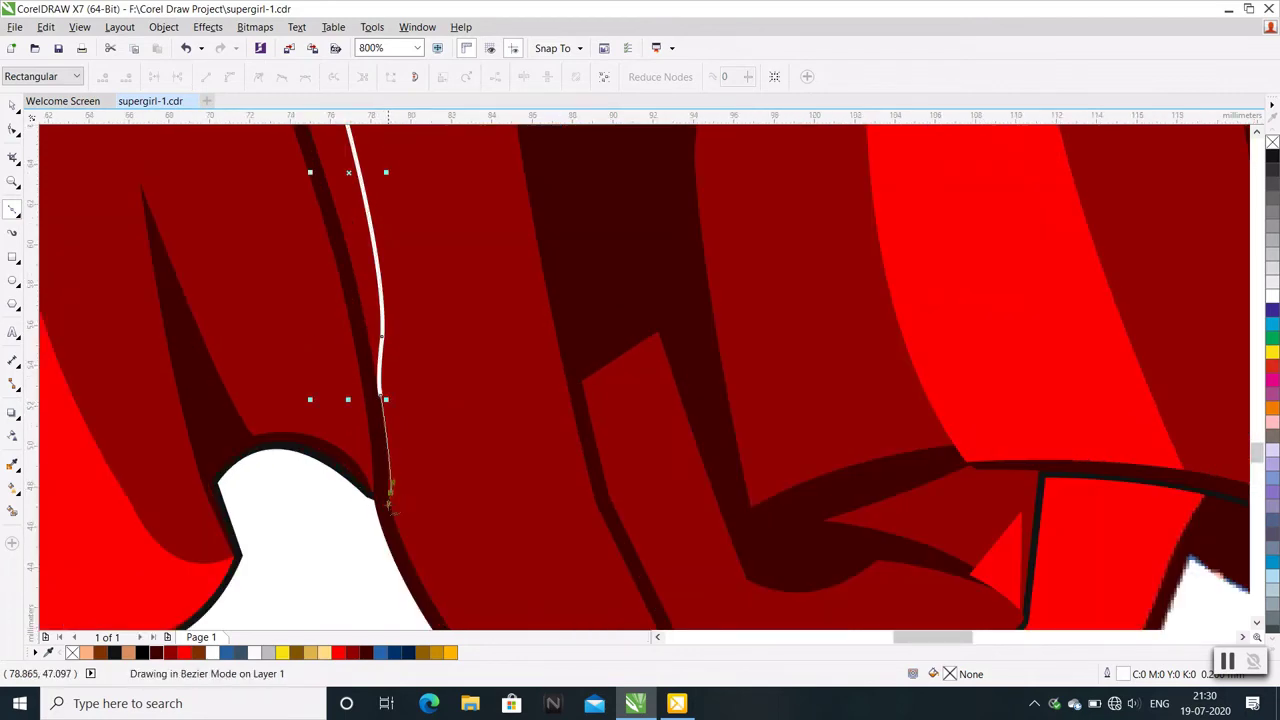
# Curve the highlight outline along the leg edge and finish the curve
pyautogui.scroll(-2, 391, 480)
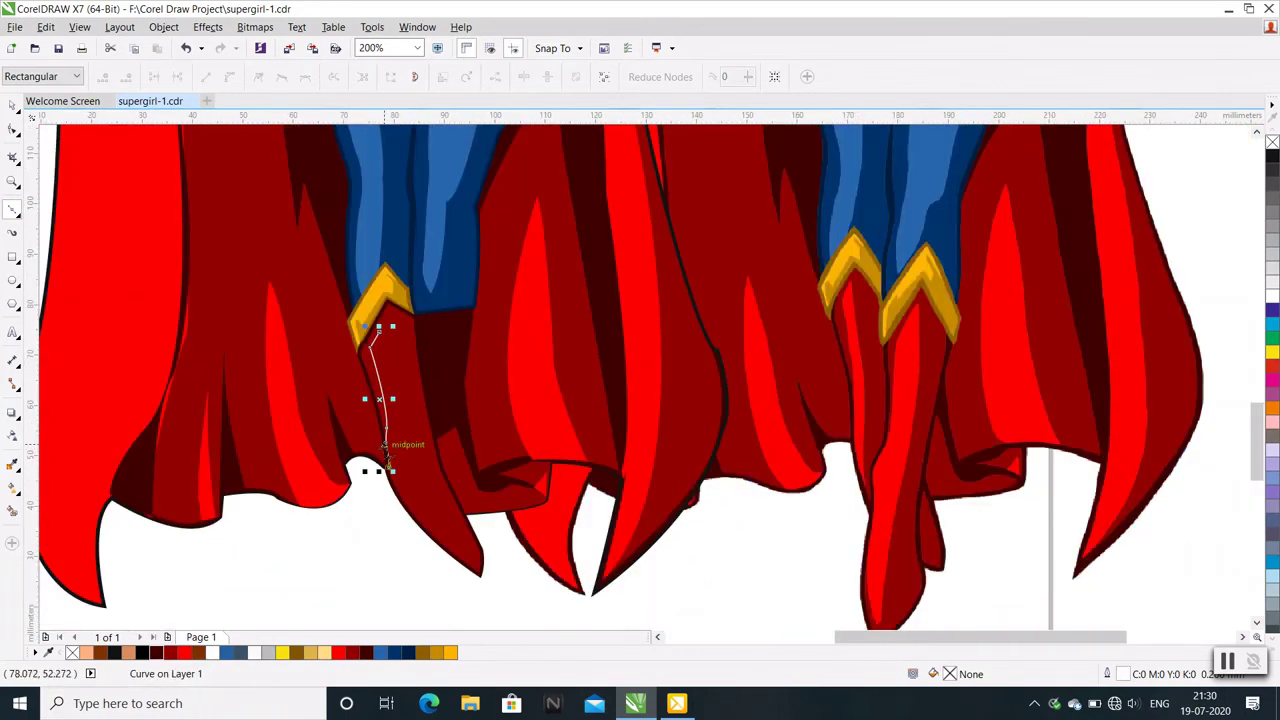
pyautogui.scroll(1, 371, 443)
pyautogui.scroll(2, 380, 450)
pyautogui.moveTo(372, 428); pyautogui.dragTo(384, 440)
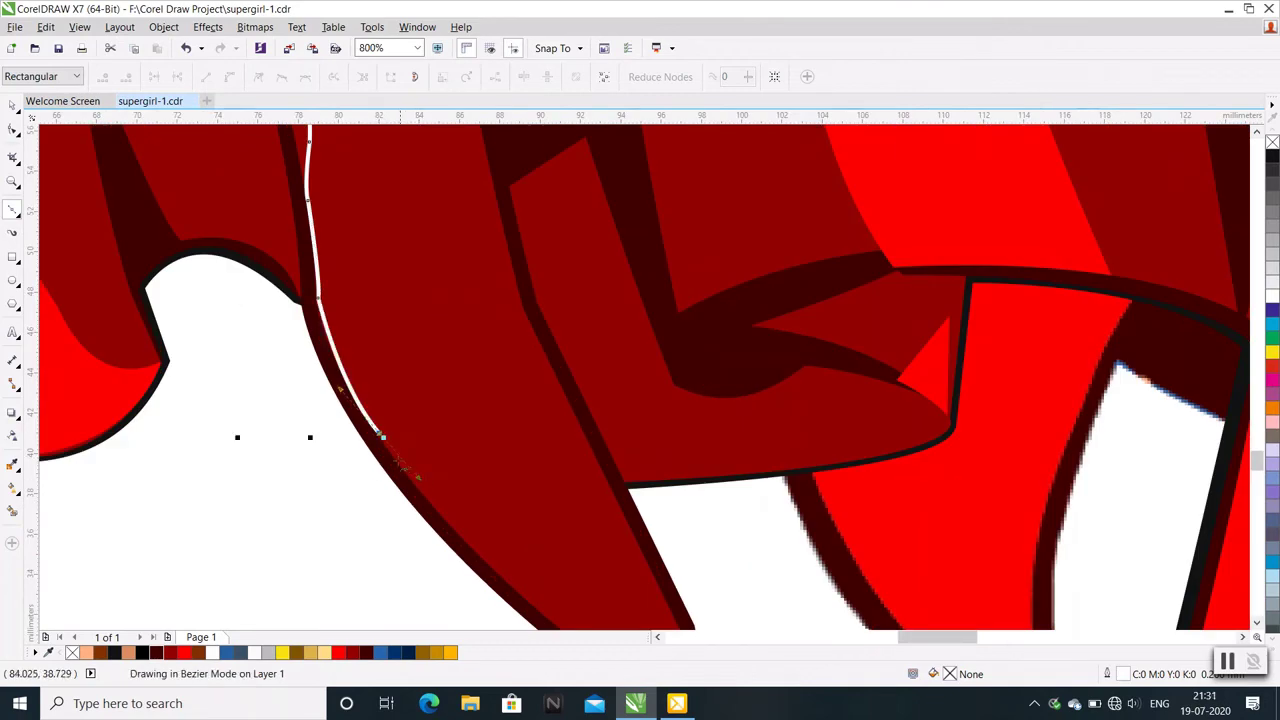
pyautogui.scroll(-1, 380, 465)
pyautogui.scroll(-1, 380, 466)
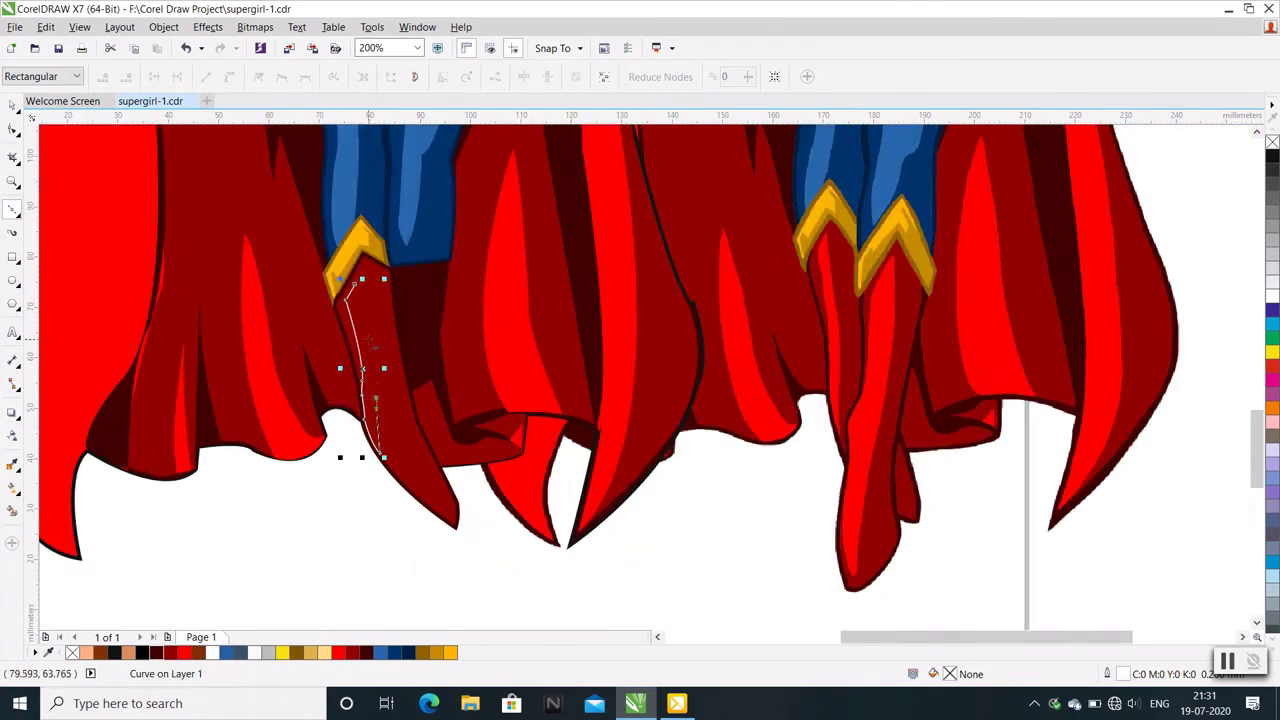
pyautogui.click(368, 340)
# Colour the highlight strip bright red #FE0000, then drag the dark red fold's node down
pyautogui.press('space')
pyautogui.rightClick(370, 347)
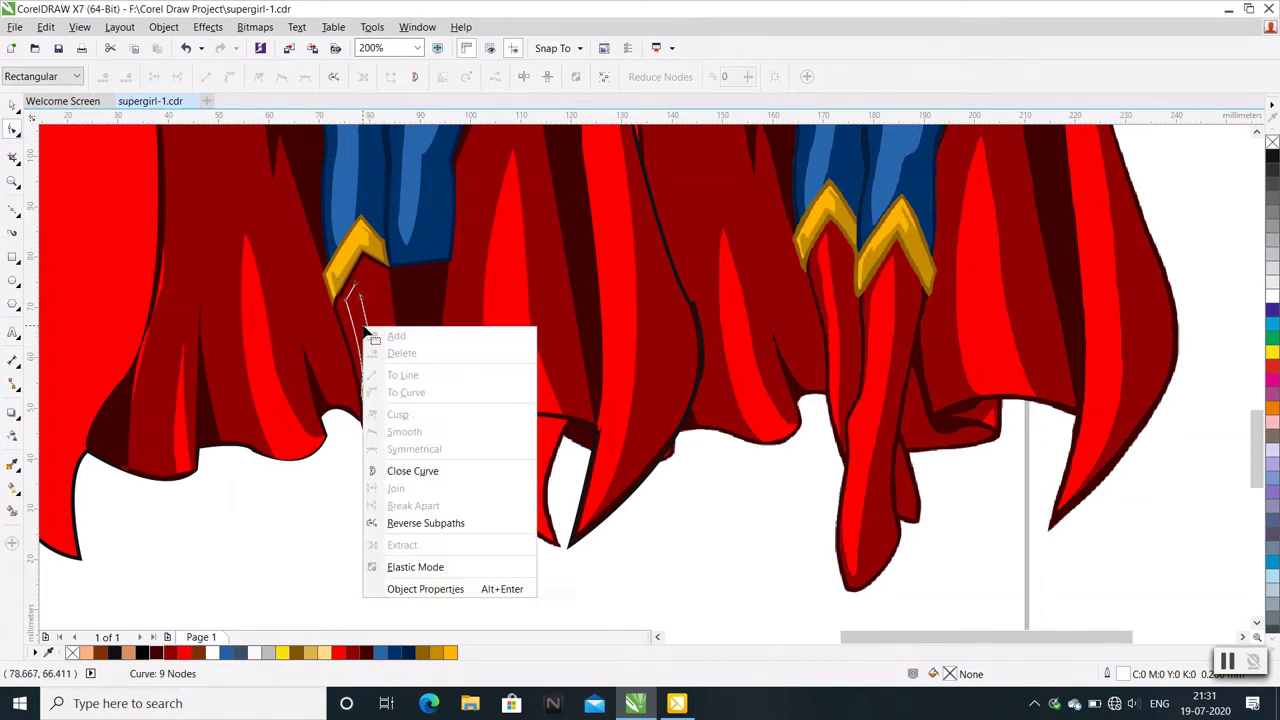
pyautogui.press('Escape')
pyautogui.click(340, 654)
pyautogui.rightClick(340, 654)
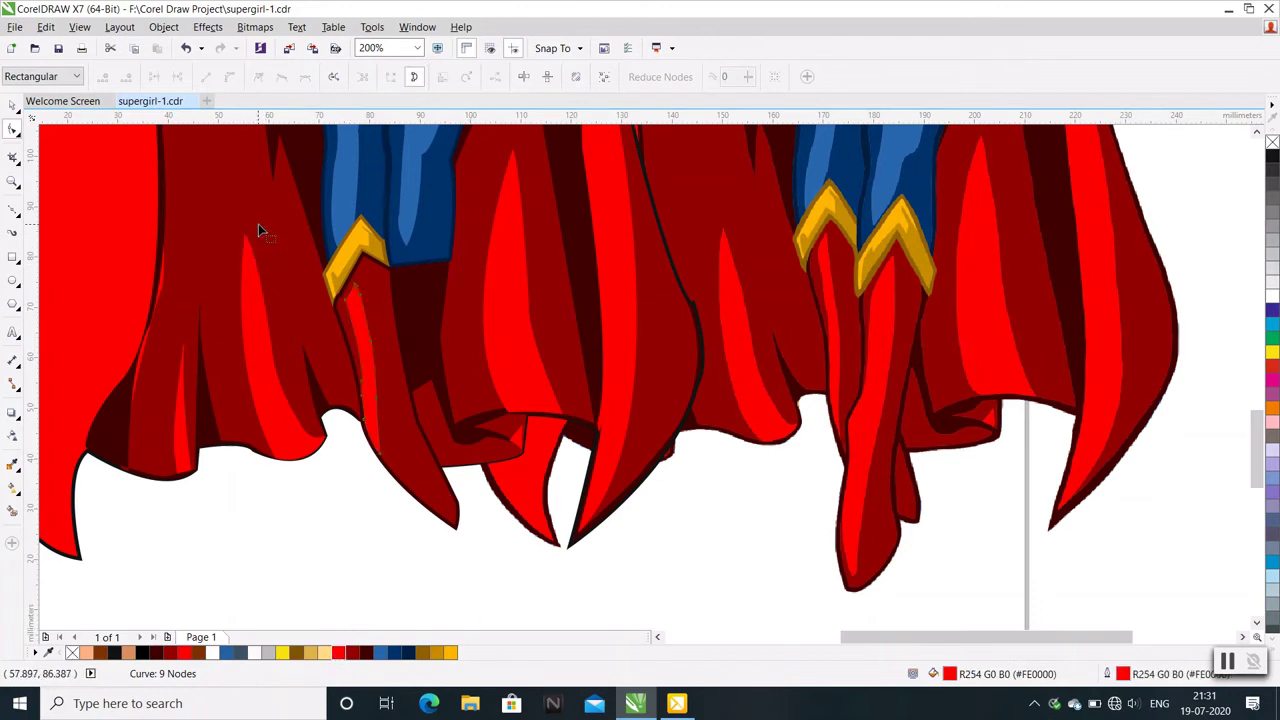
pyautogui.click(360, 458)
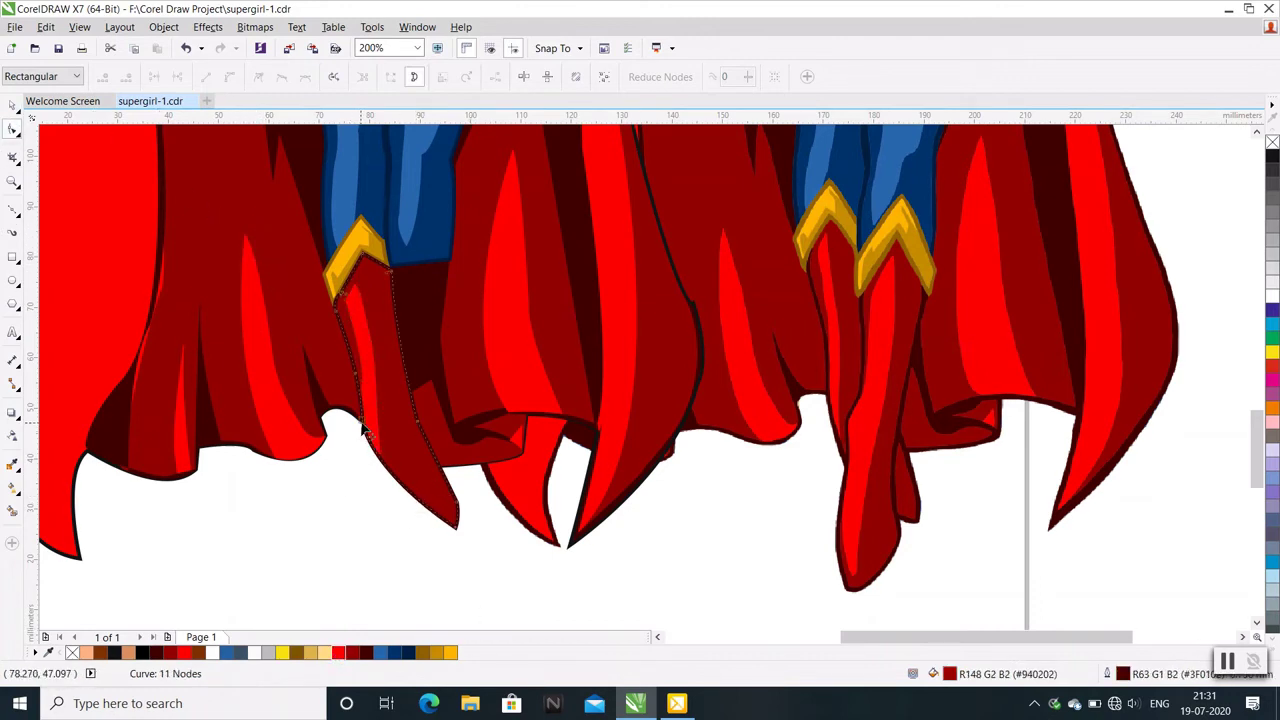
pyautogui.moveTo(363, 430); pyautogui.dragTo(368, 460)
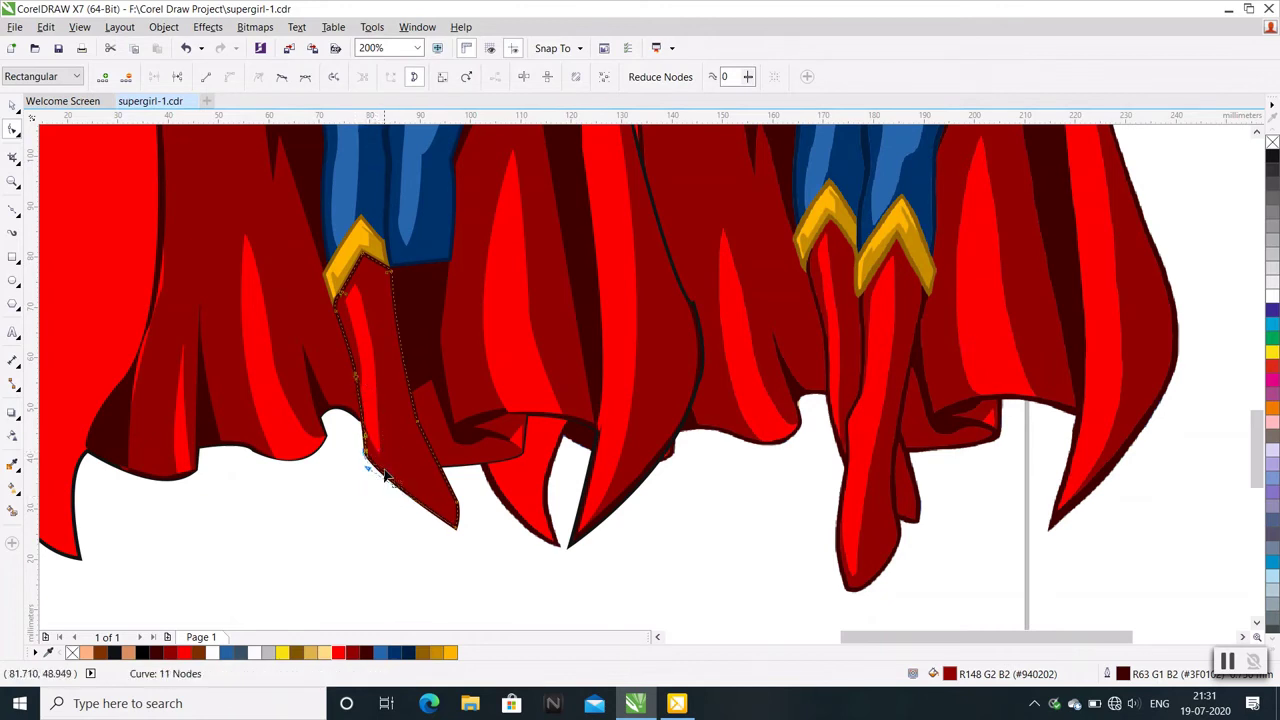
# Drop the dark red fold's tip lower and pull the highlight strip's bottom node down-left
pyautogui.moveTo(457, 527); pyautogui.dragTo(452, 533)
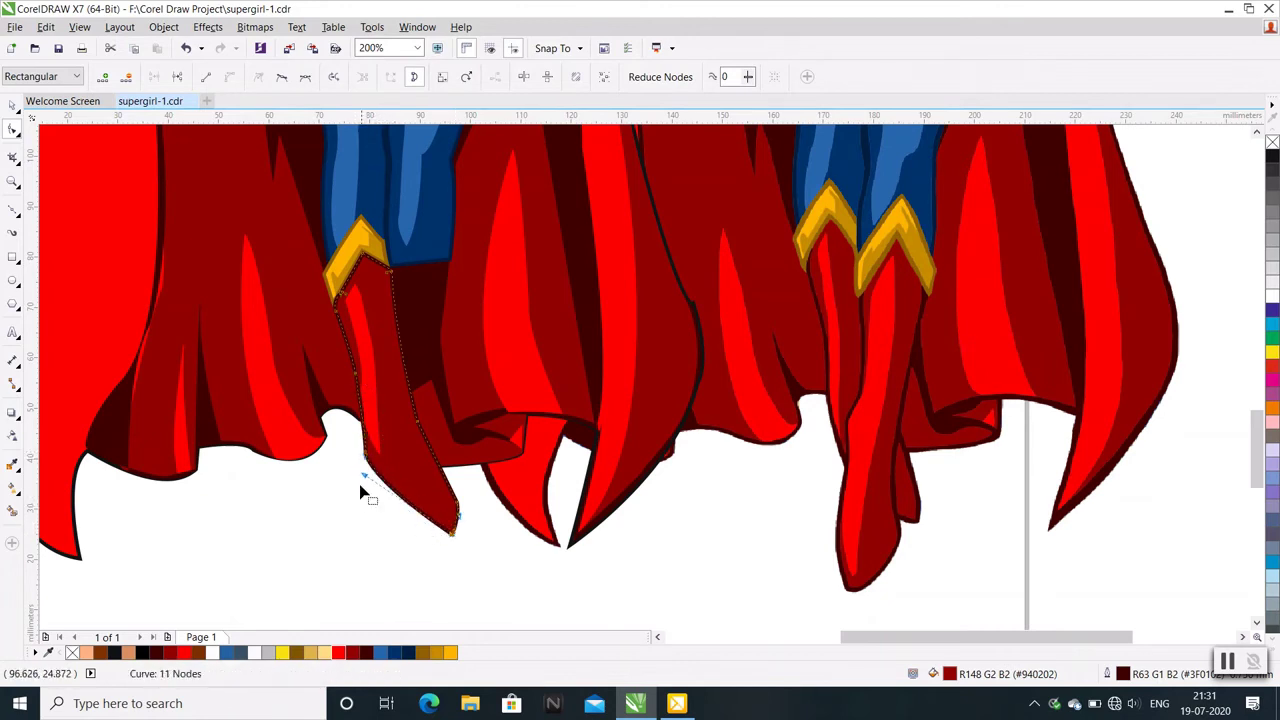
pyautogui.click(371, 451)
pyautogui.scroll(1, 371, 451)
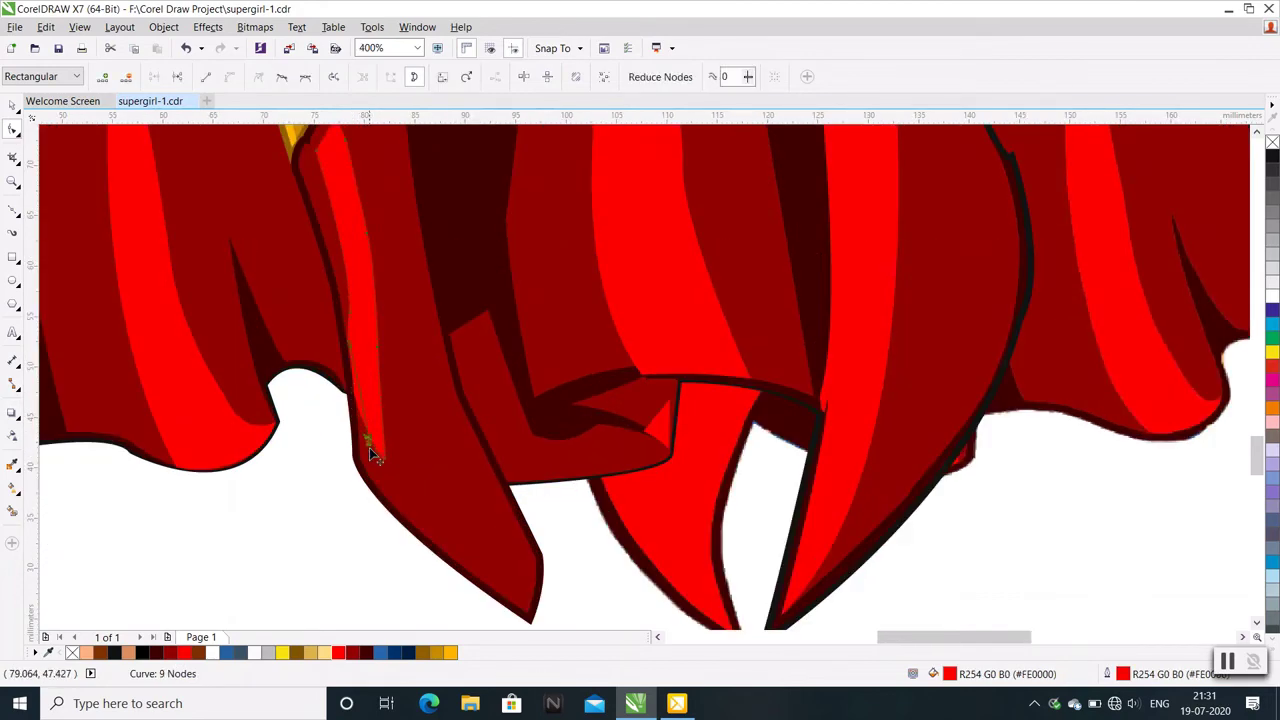
pyautogui.moveTo(369, 449); pyautogui.dragTo(363, 464)
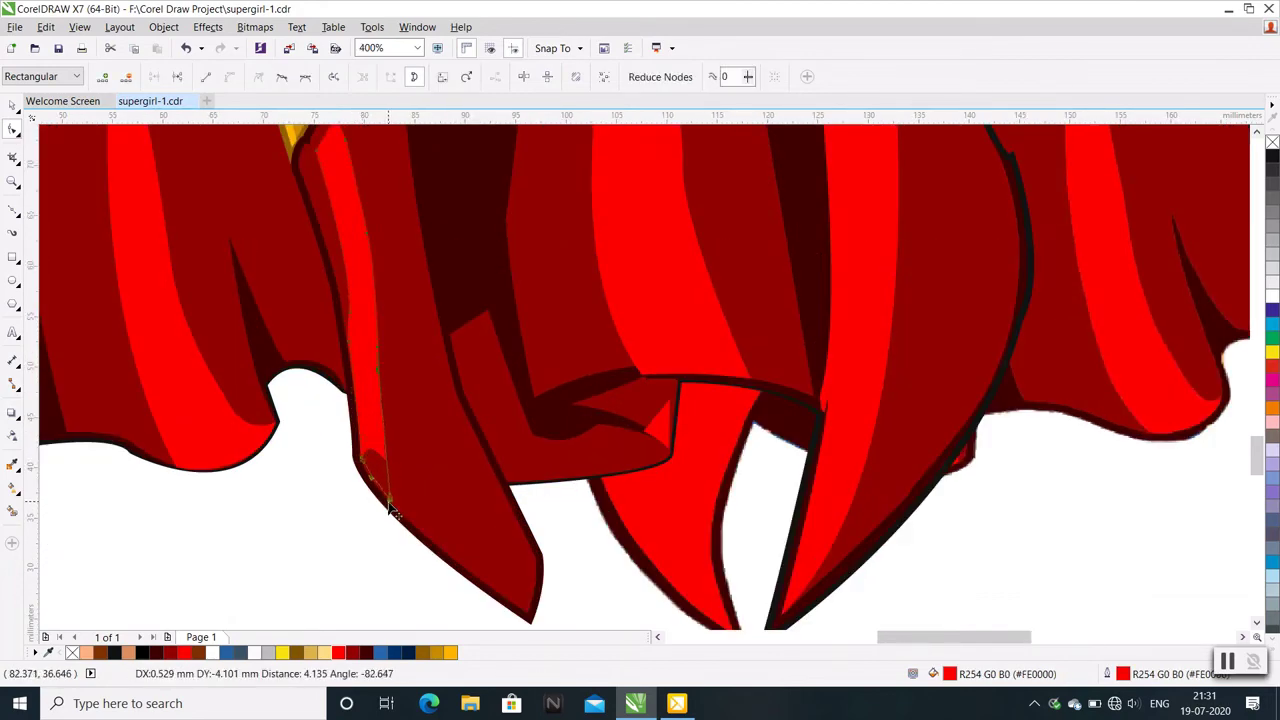
# Narrow the highlight strip's lower part and raise its top under the gold chevron
pyautogui.scroll(1, 390, 485)
pyautogui.scroll(-1, 395, 475)
pyautogui.scroll(-1, 397, 471)
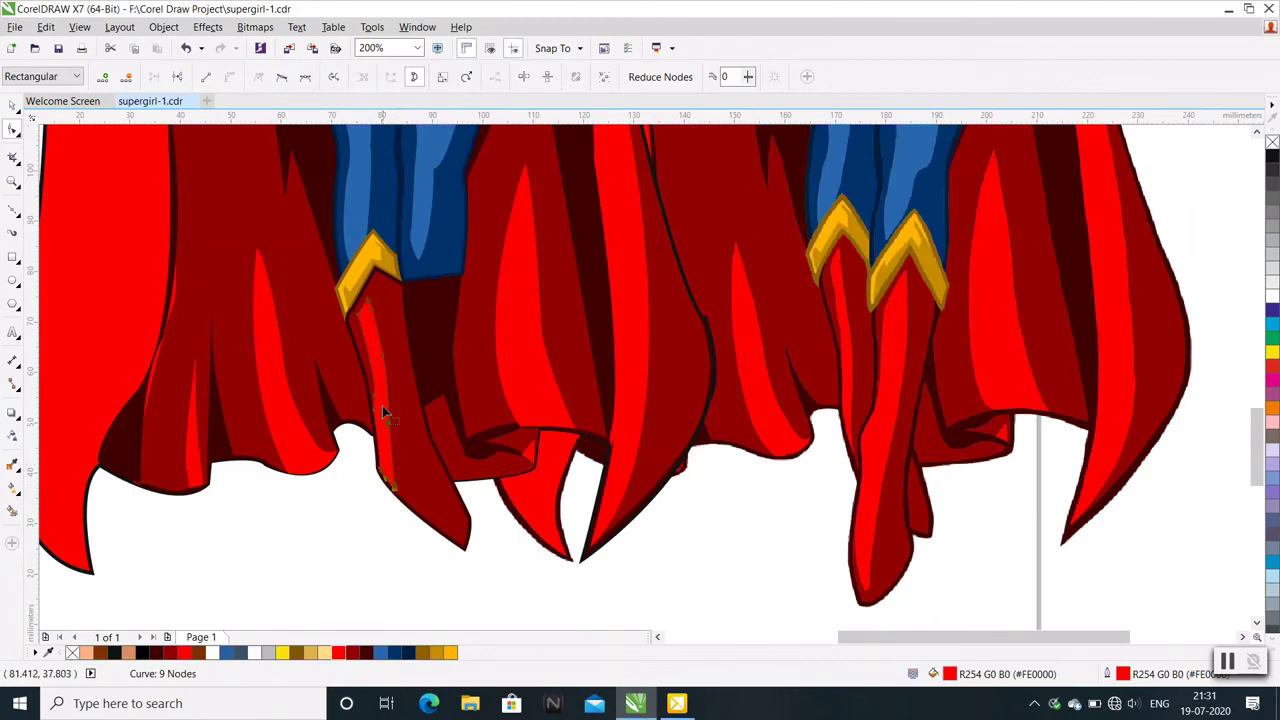
pyautogui.scroll(1, 382, 410)
pyautogui.moveTo(376, 365); pyautogui.dragTo(391, 490)
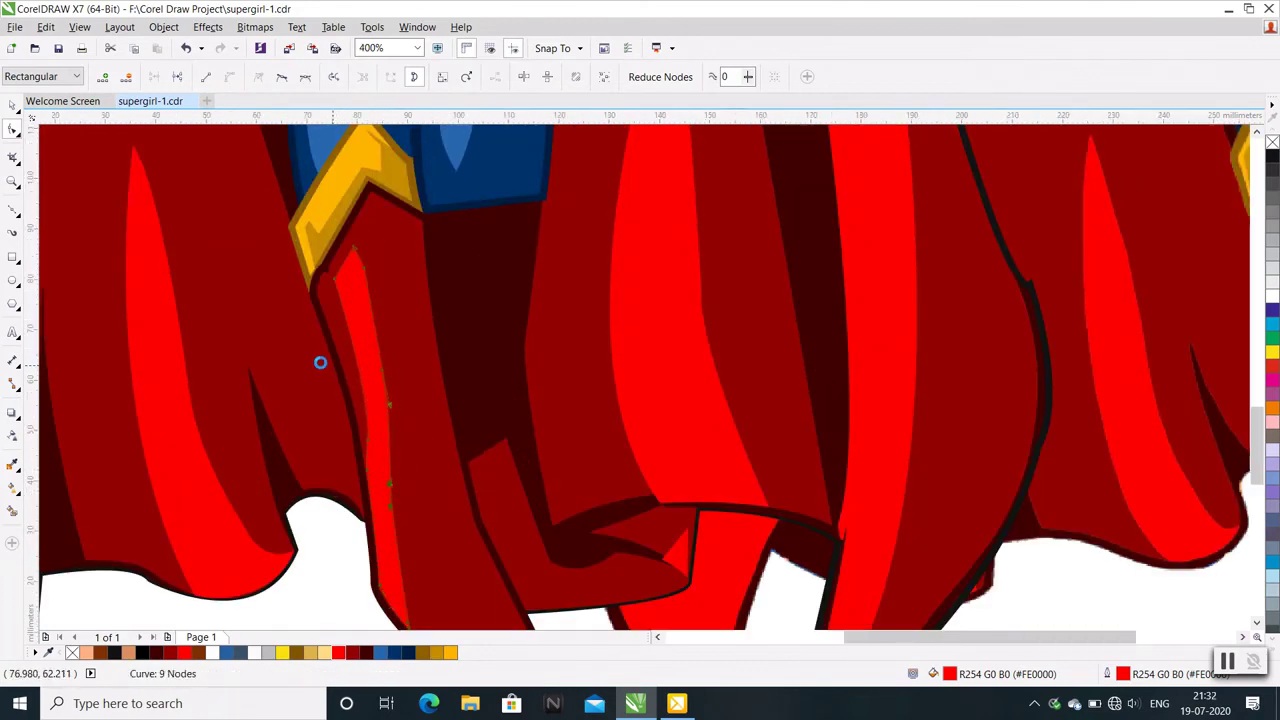
pyautogui.scroll(-1, 322, 372)
pyautogui.scroll(2, 347, 289)
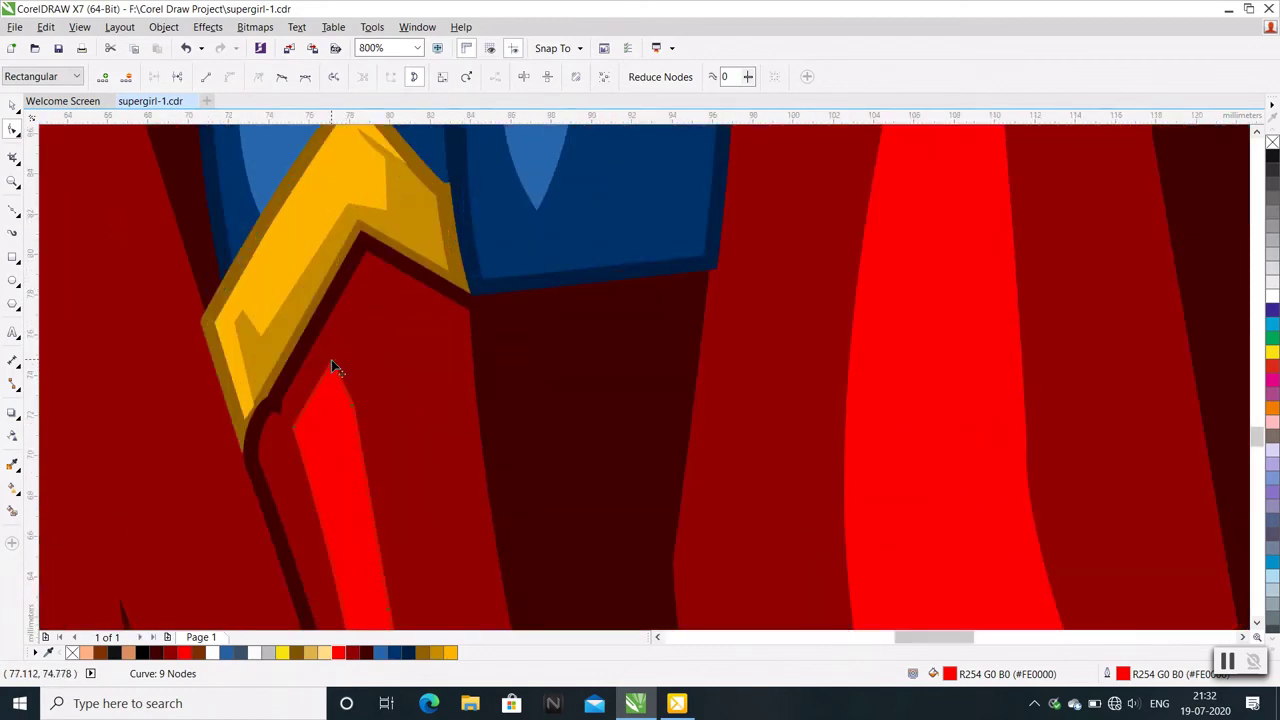
pyautogui.moveTo(331, 359); pyautogui.dragTo(334, 327)
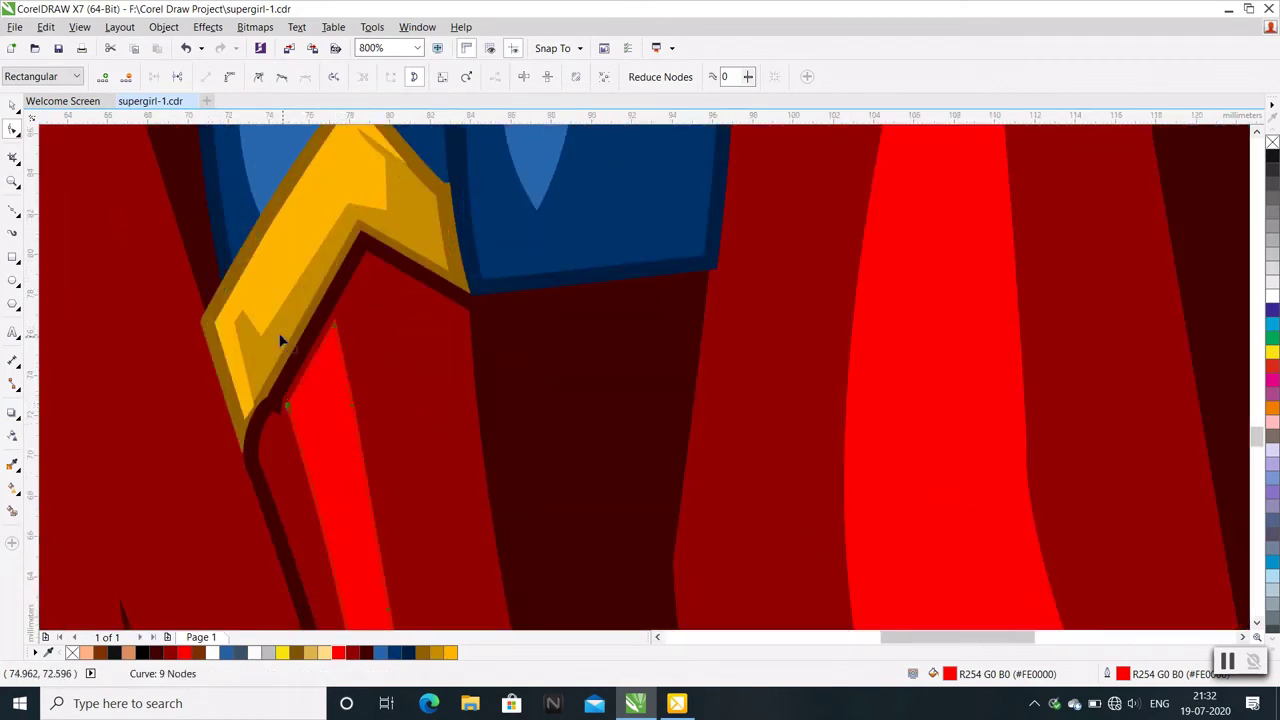
pyautogui.scroll(-3, 282, 333)
pyautogui.scroll(1, 272, 355)
# Draw a 7-node inverted-V chevron outline beside the left gold cuff and close it with Close Curve
pyautogui.click(12, 104)
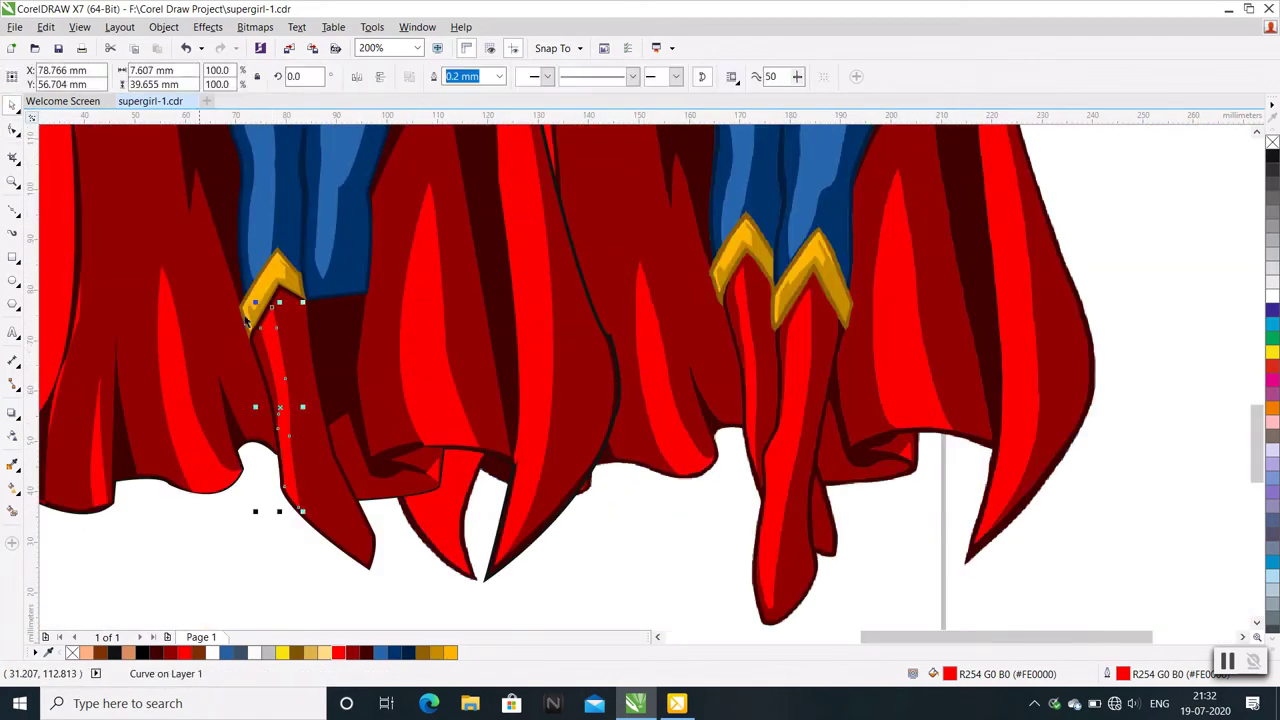
pyautogui.click(601, 558)
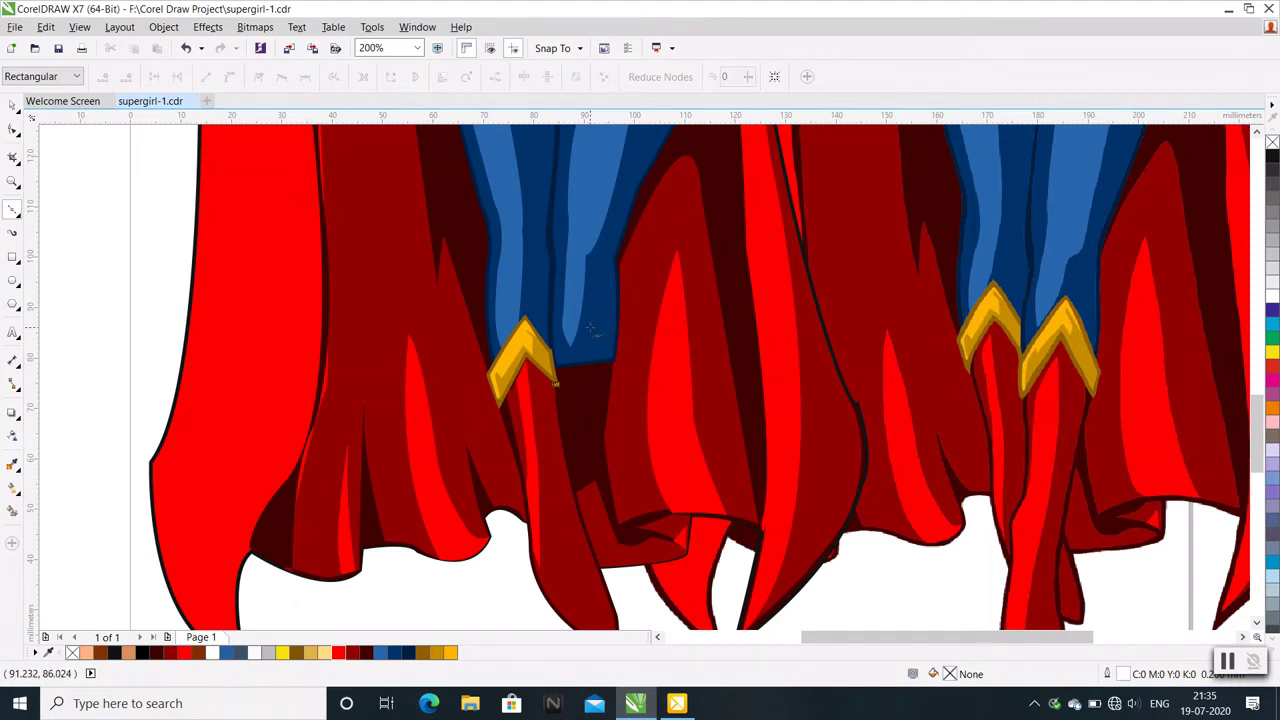
pyautogui.click(593, 328)
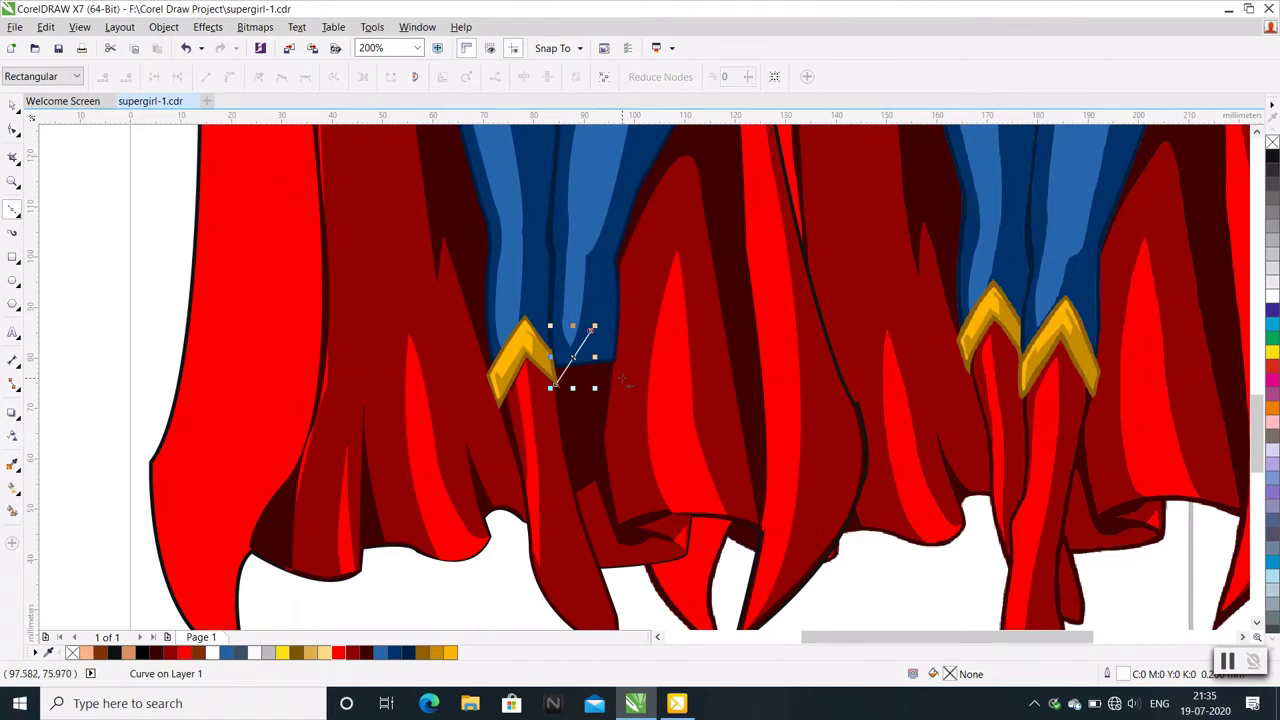
pyautogui.click(621, 386)
pyautogui.click(608, 396)
pyautogui.scroll(1, 589, 390)
pyautogui.moveTo(930, 630); pyautogui.dragTo(970, 630)
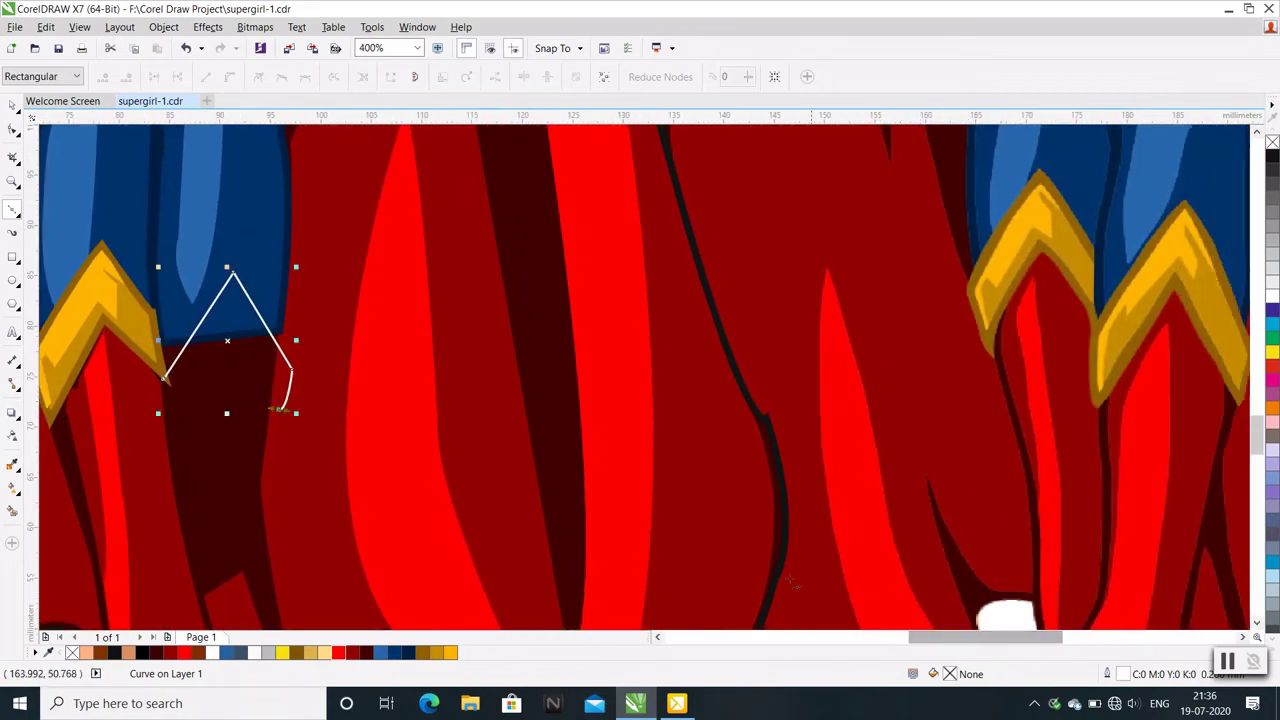
pyautogui.click(227, 343)
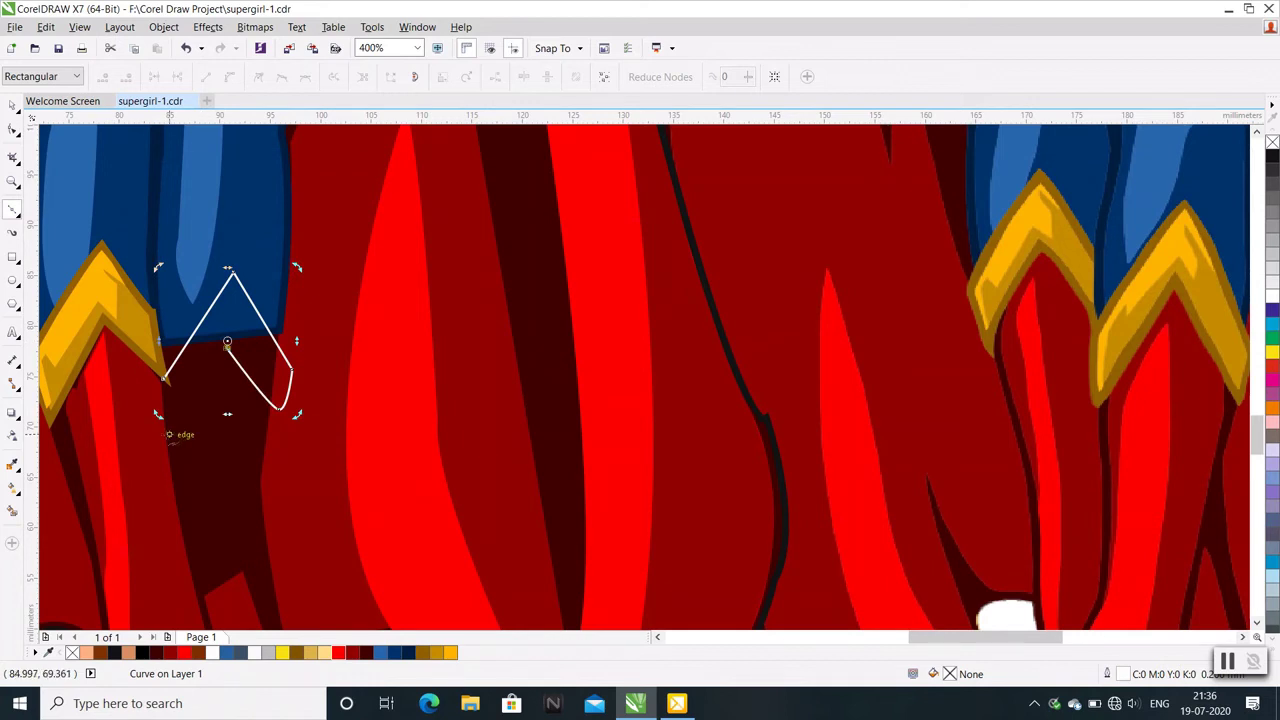
pyautogui.click(170, 441)
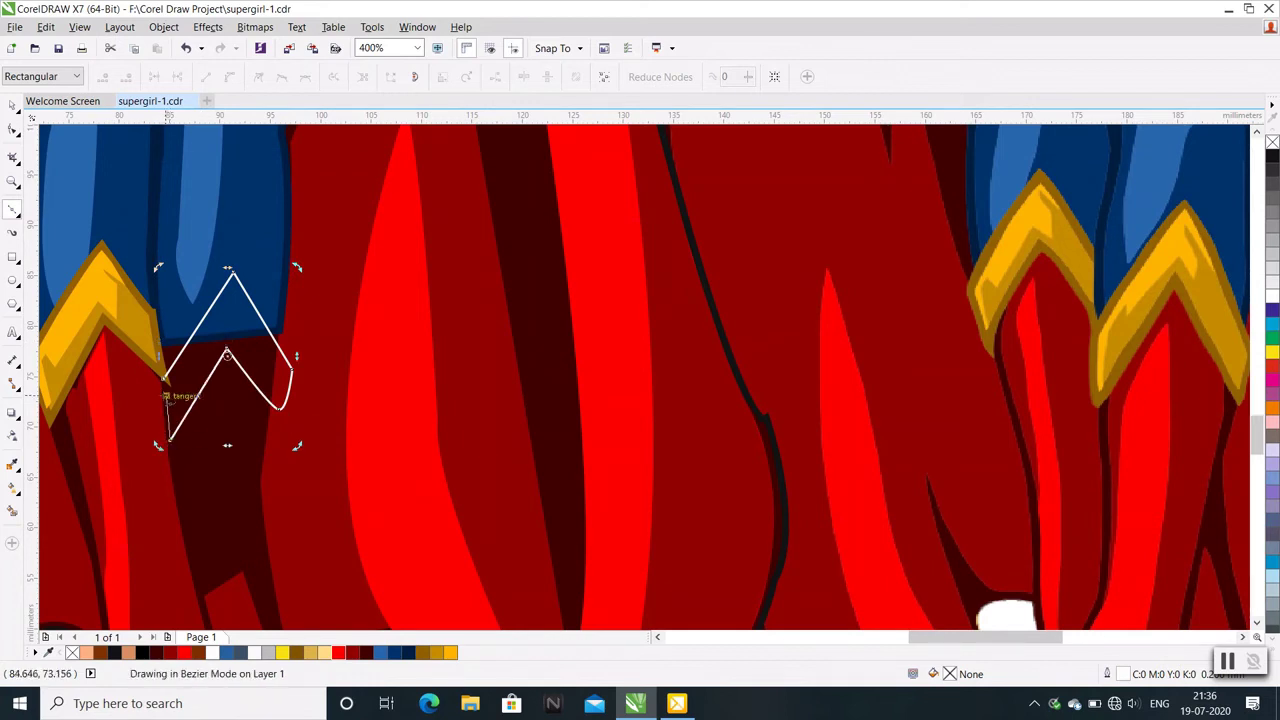
pyautogui.click(165, 381)
pyautogui.rightClick(218, 326)
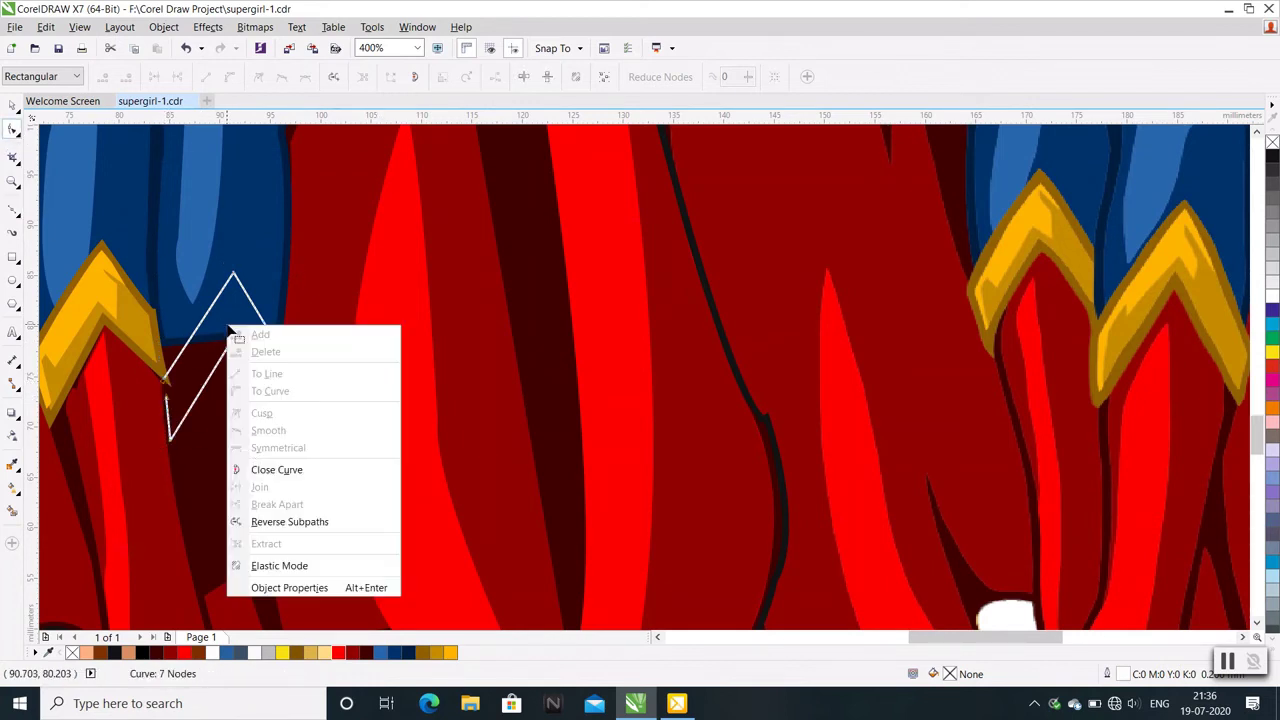
pyautogui.click(250, 462)
# Pull the blue leg shape's bottom-right corner slightly downward
pyautogui.scroll(-1, 245, 415)
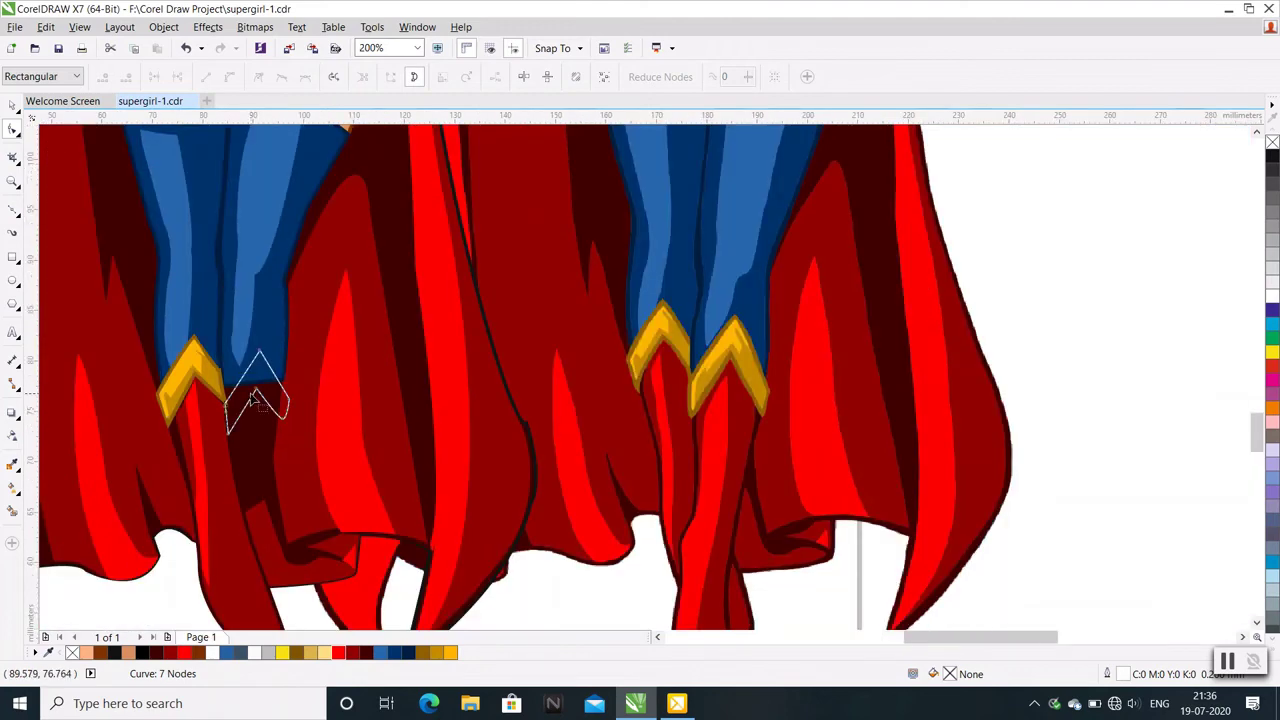
pyautogui.scroll(1, 252, 385)
pyautogui.scroll(-1, 252, 398)
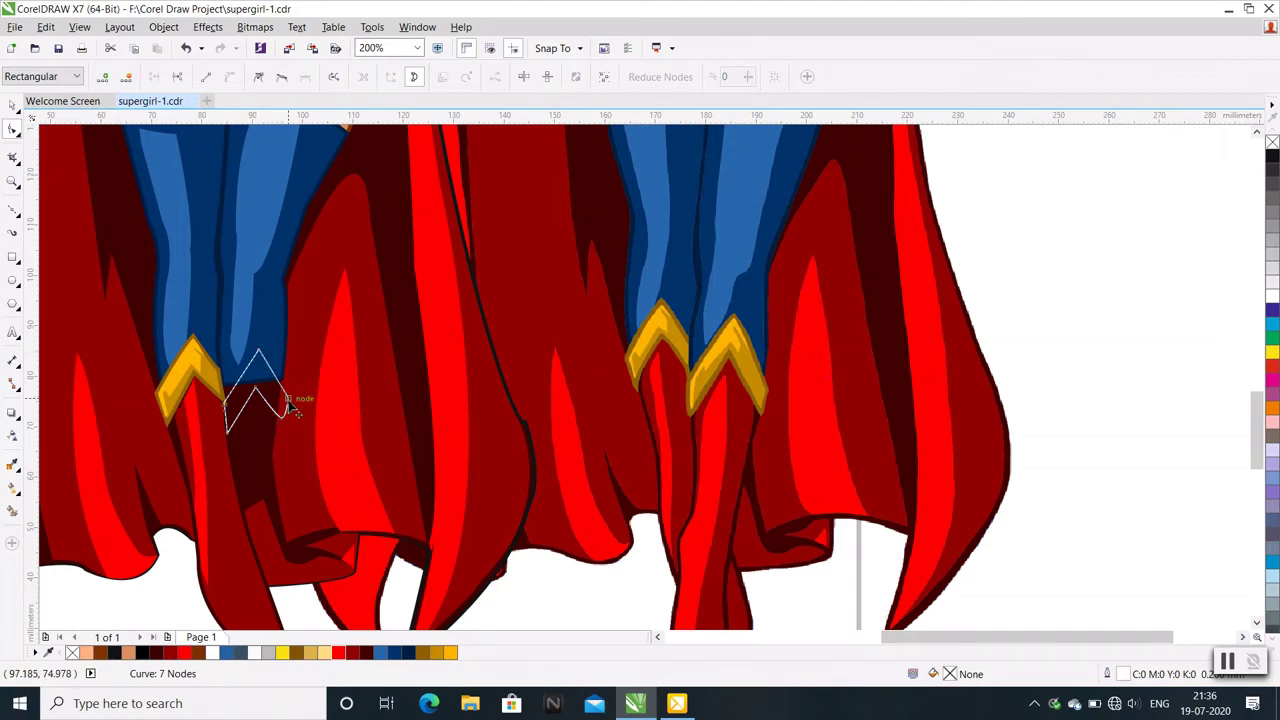
pyautogui.scroll(2, 290, 405)
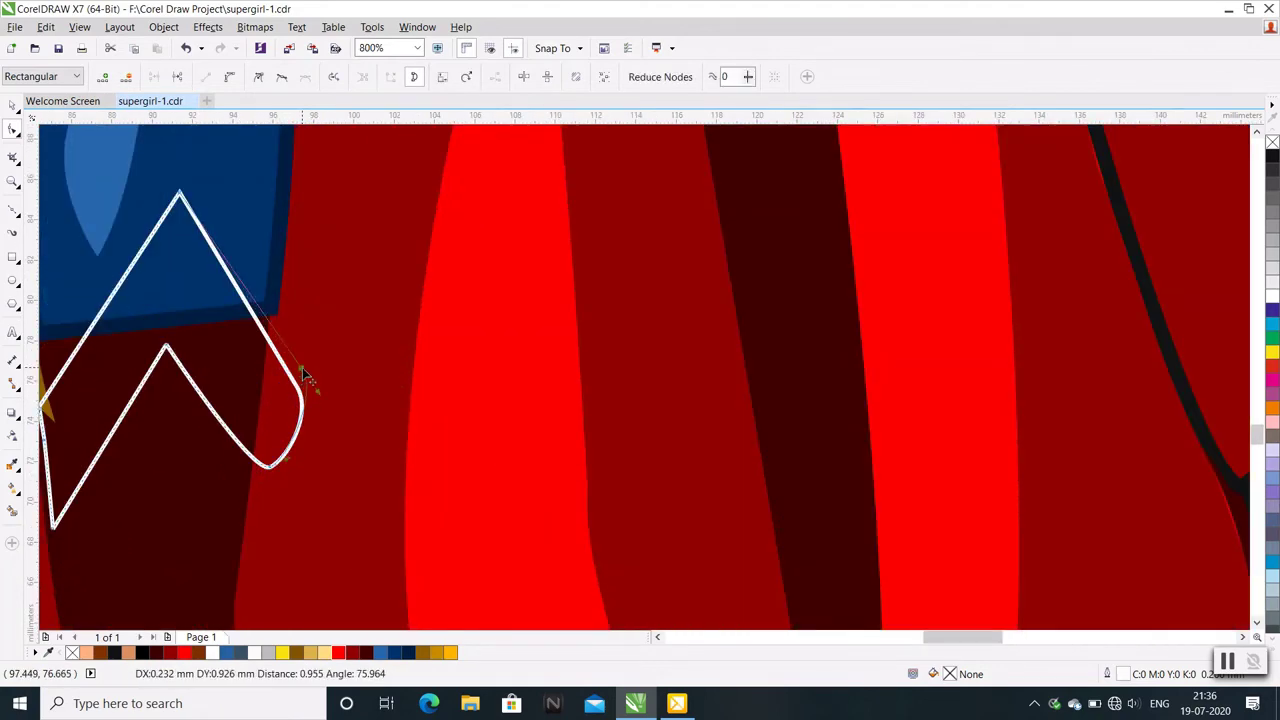
pyautogui.scroll(-2, 312, 399)
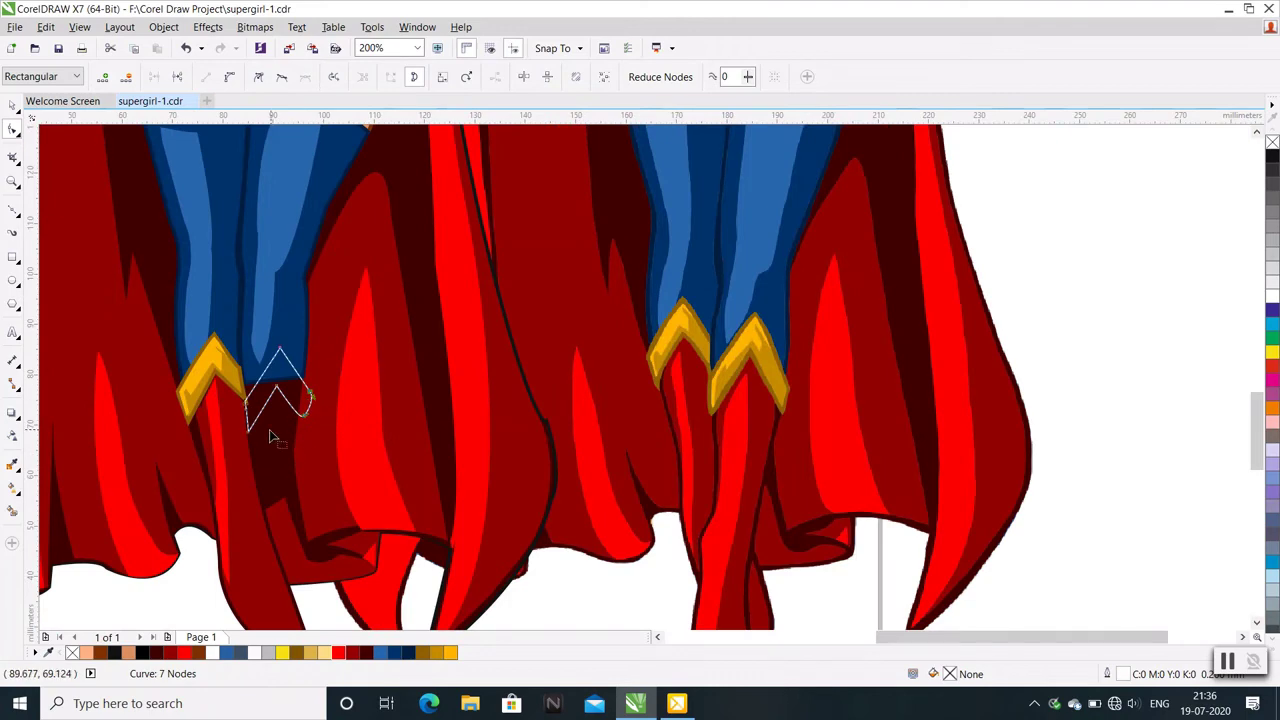
pyautogui.click(256, 385)
pyautogui.scroll(1, 258, 398)
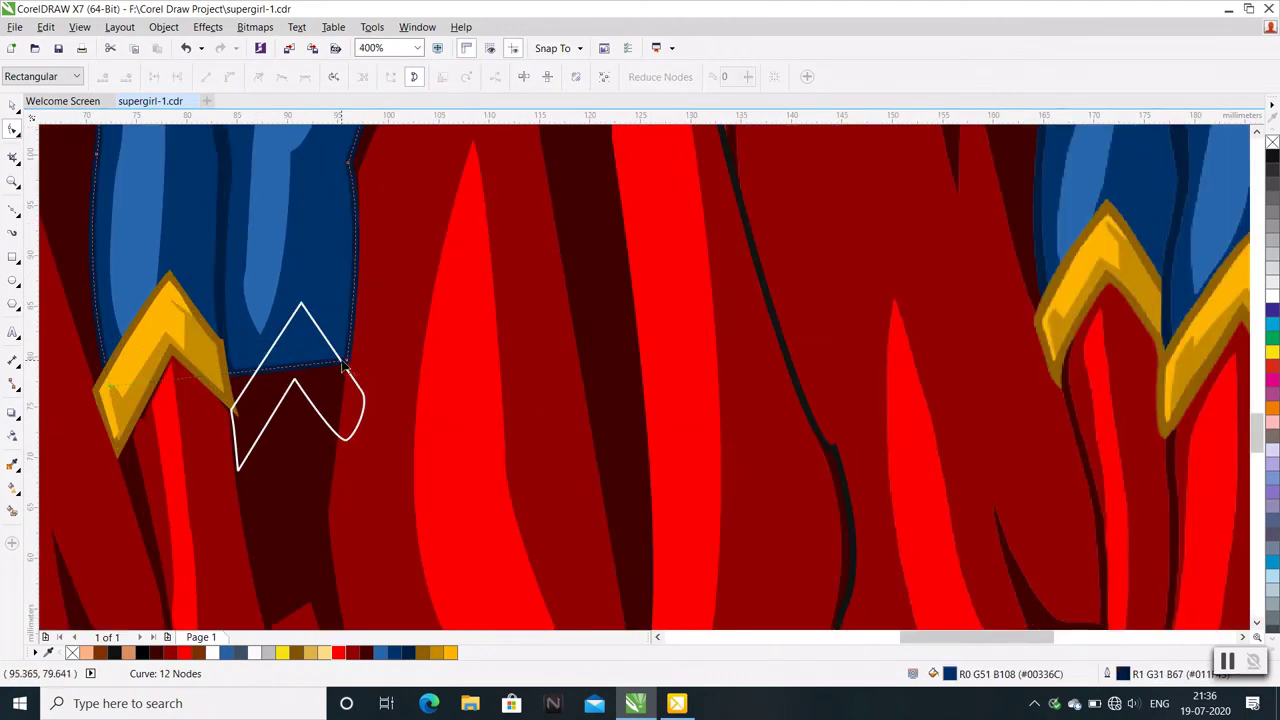
pyautogui.moveTo(348, 360); pyautogui.dragTo(345, 375)
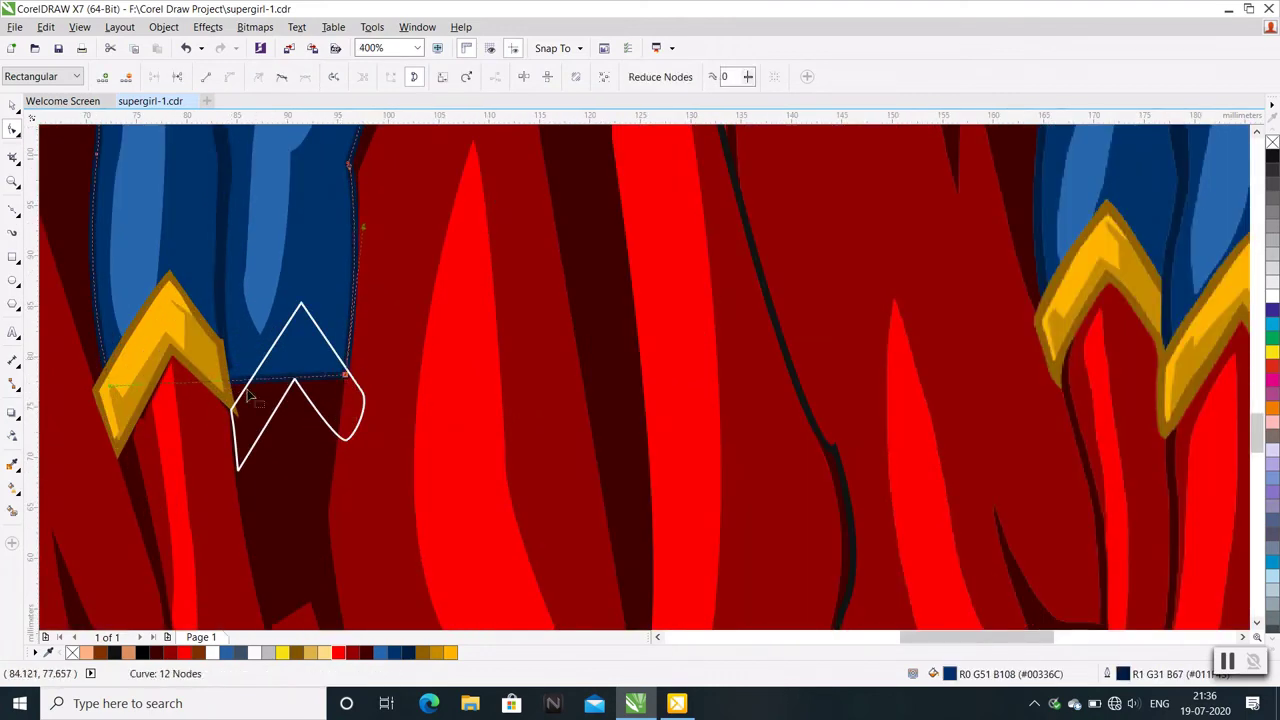
pyautogui.scroll(-1, 252, 398)
pyautogui.scroll(2, 270, 399)
pyautogui.scroll(-1, 281, 399)
# Lower the dark blue seam curve's bottom node and nudge it into place
pyautogui.click(281, 399)
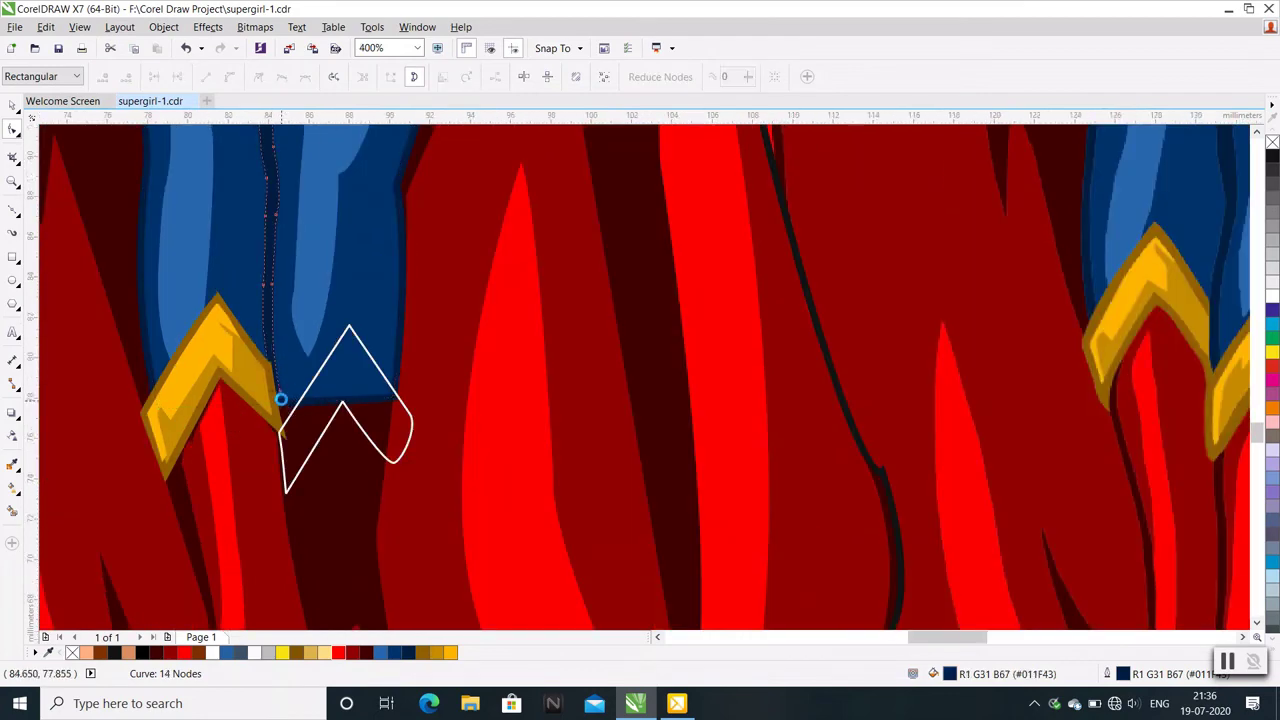
pyautogui.scroll(1, 281, 399)
pyautogui.click(278, 381)
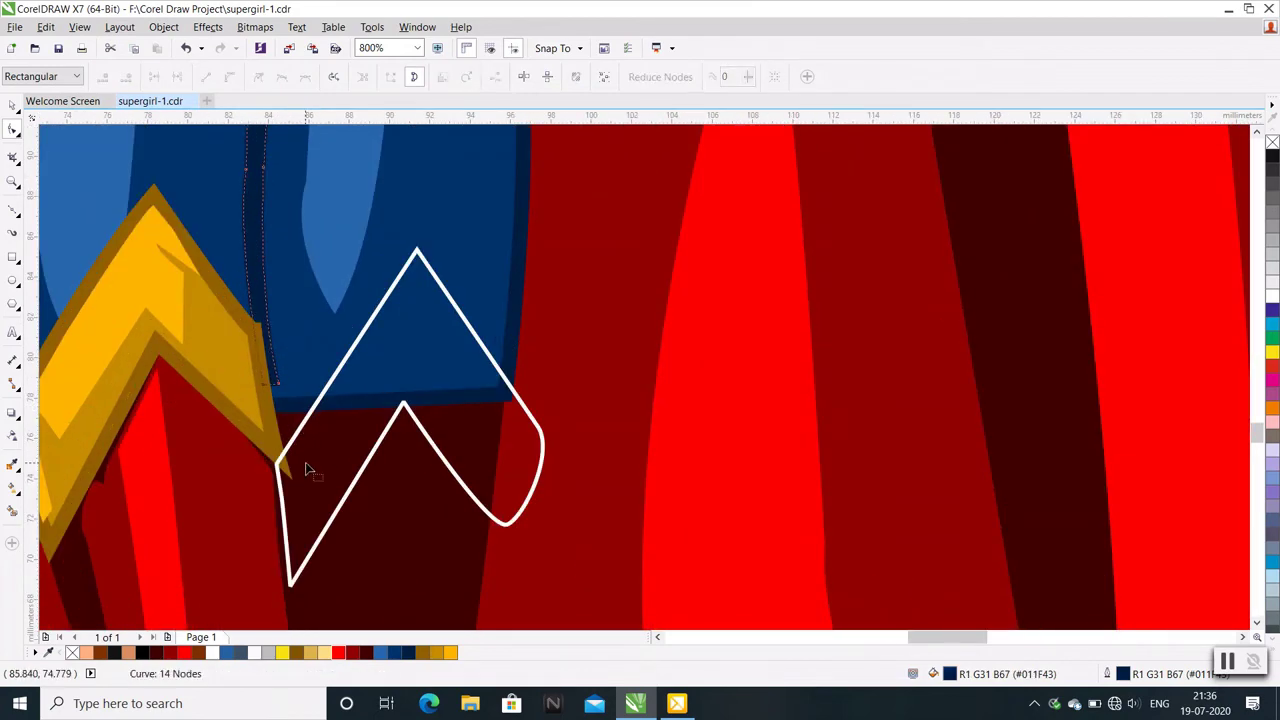
pyautogui.moveTo(277, 384); pyautogui.dragTo(304, 418)
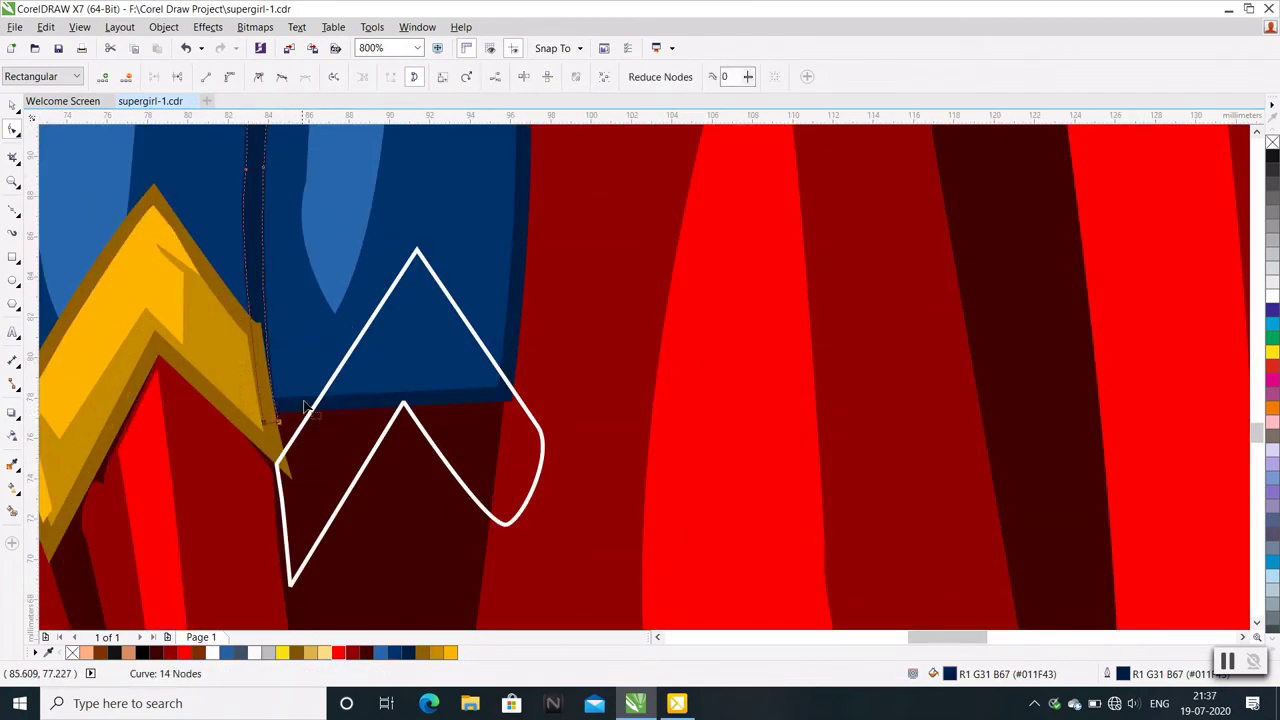
pyautogui.press('Down')
pyautogui.press('Down')
pyautogui.press('Down')
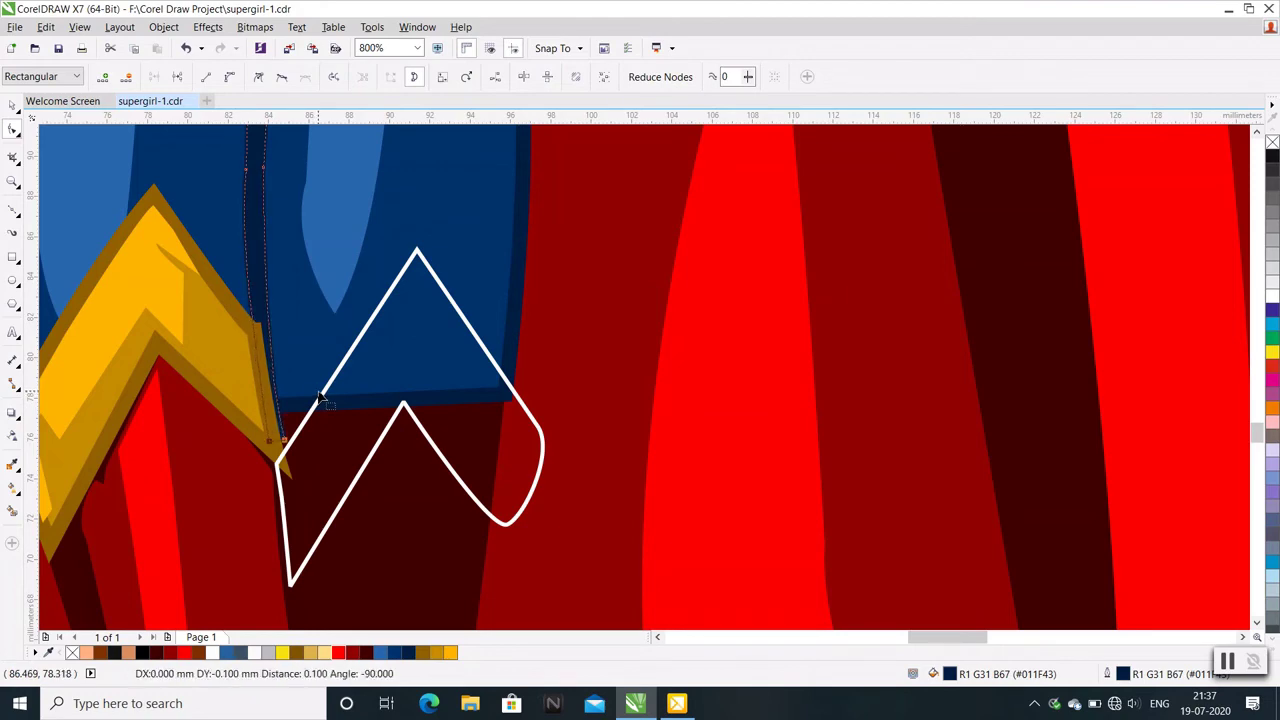
pyautogui.press('Down')
pyautogui.press('Down')
pyautogui.press('Down')
pyautogui.press('Right')
pyautogui.scroll(-1, 283, 460)
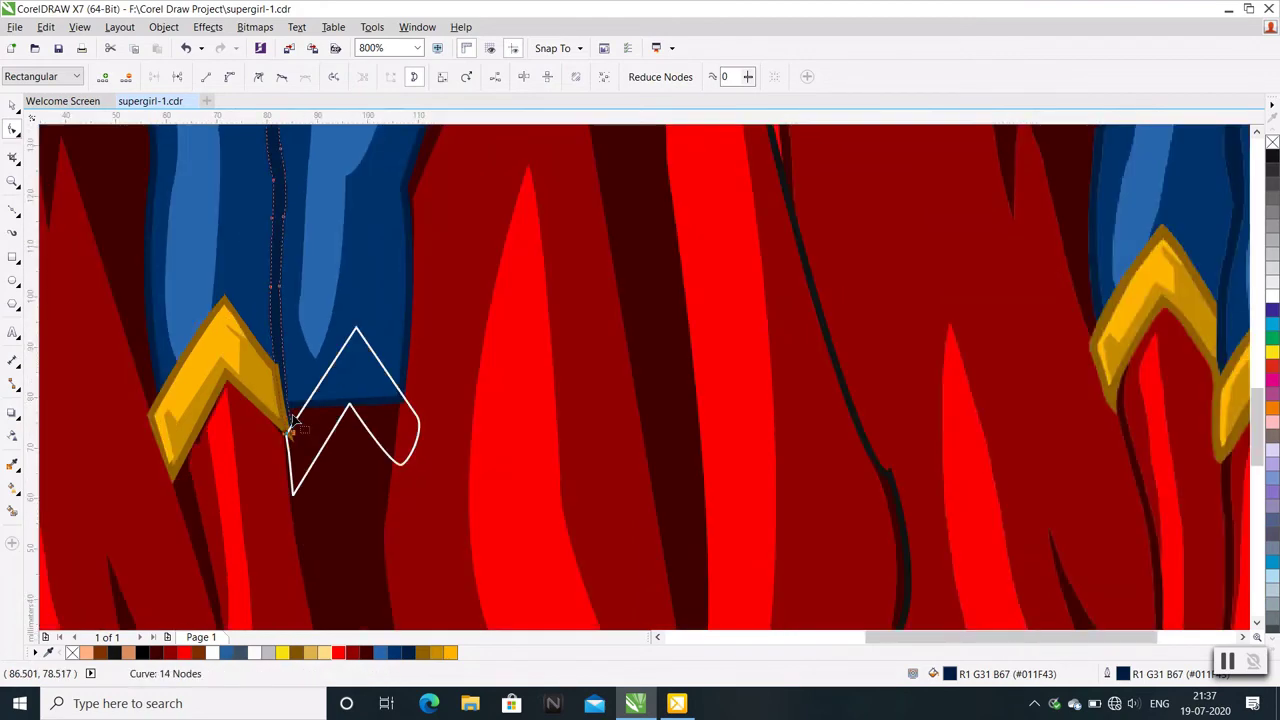
pyautogui.scroll(-1, 293, 423)
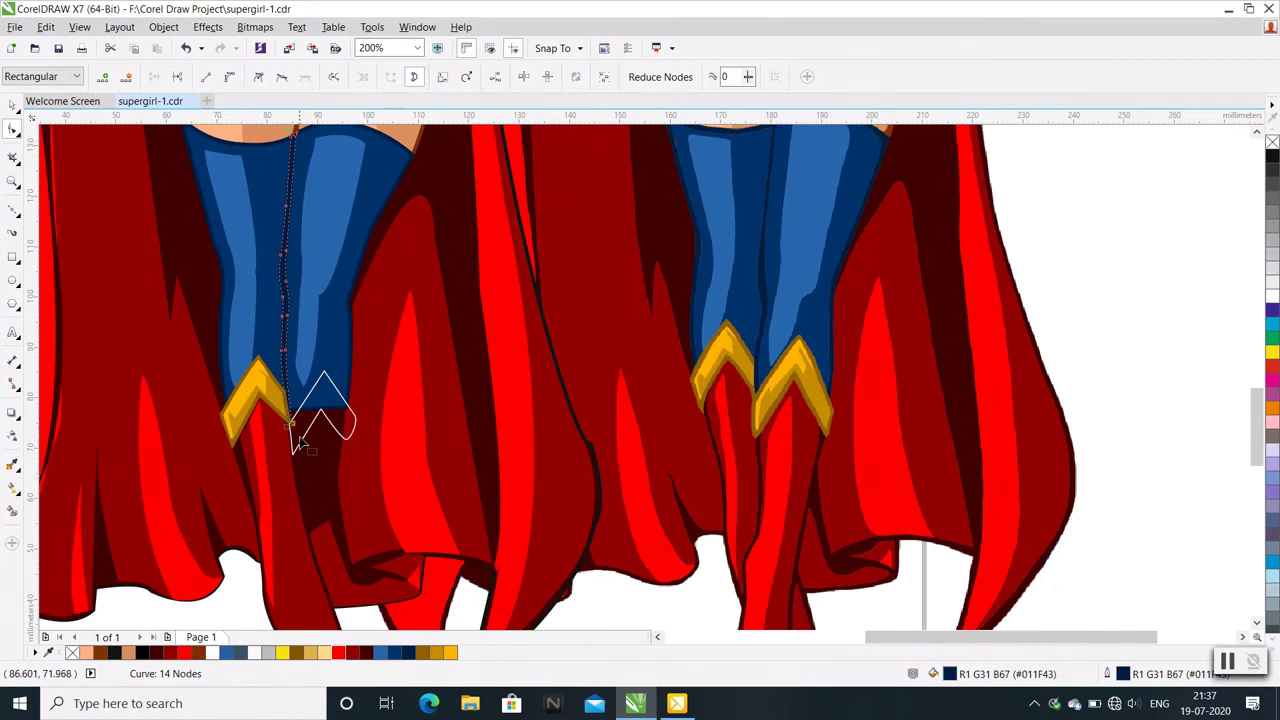
# Drag the blue legging's bottom edge down beneath the chevron, then deselect it
pyautogui.click(15, 106)
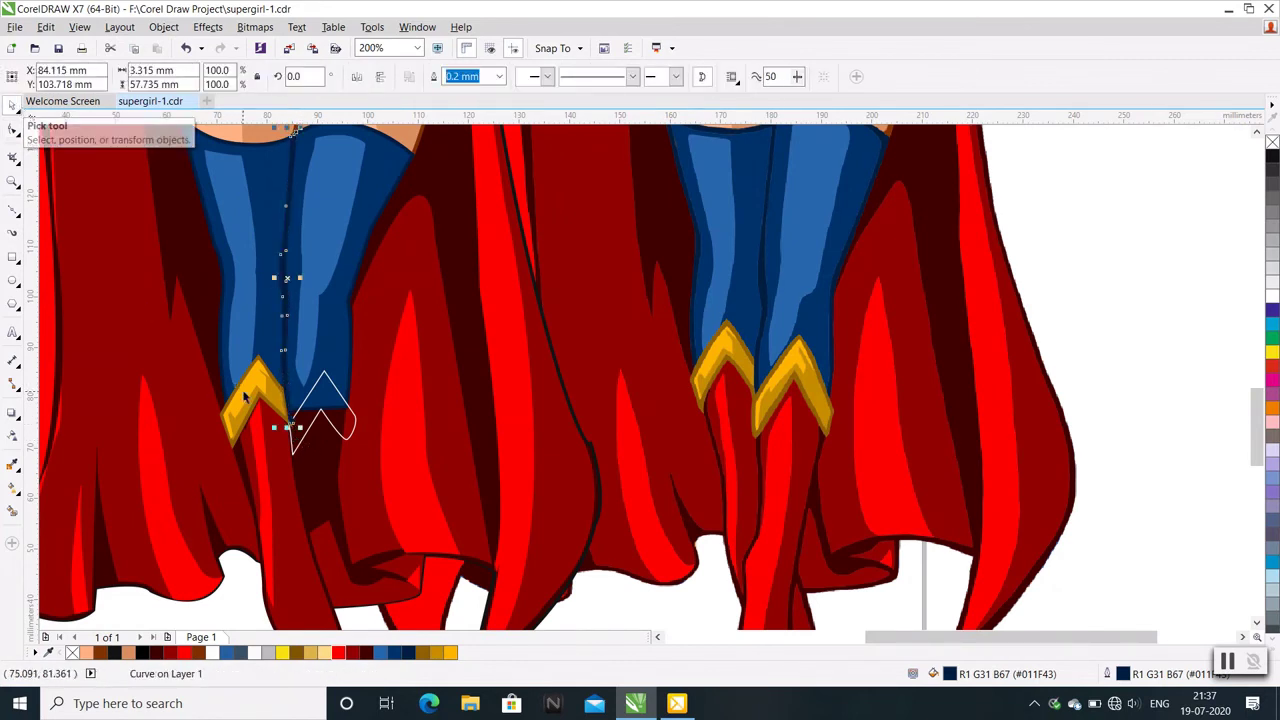
pyautogui.scroll(1, 298, 420)
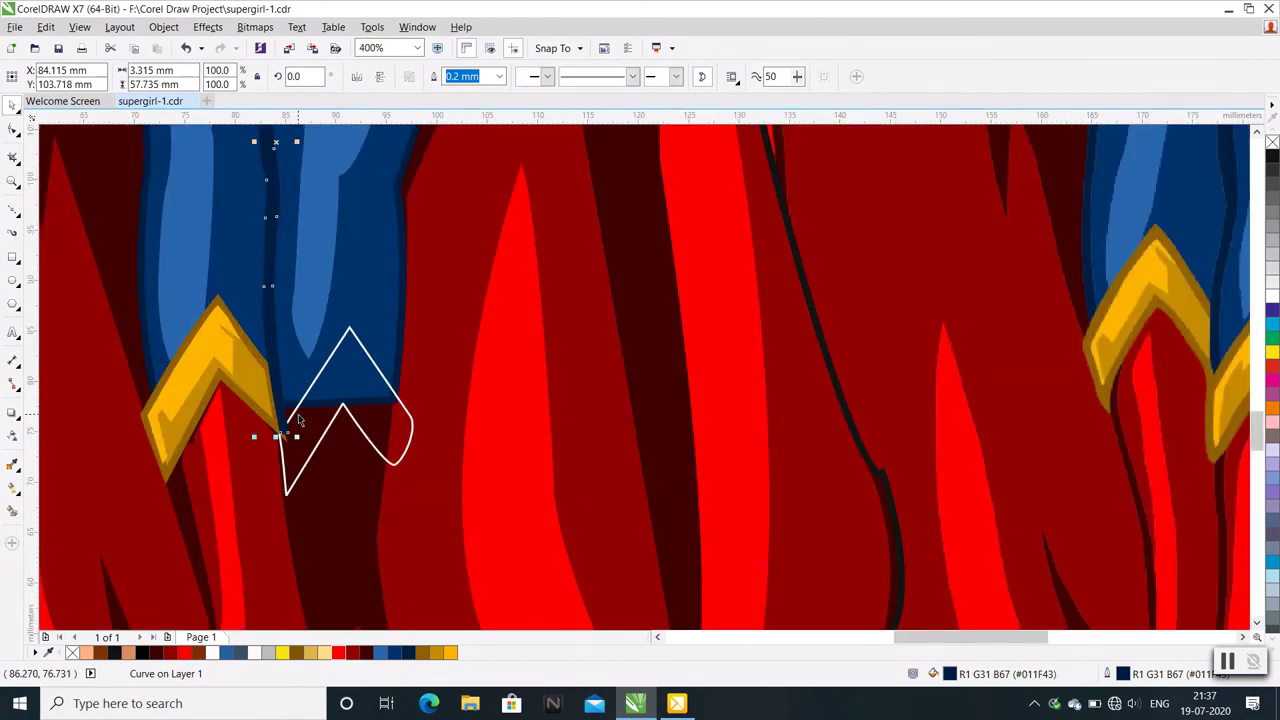
pyautogui.click(291, 408)
pyautogui.click(12, 132)
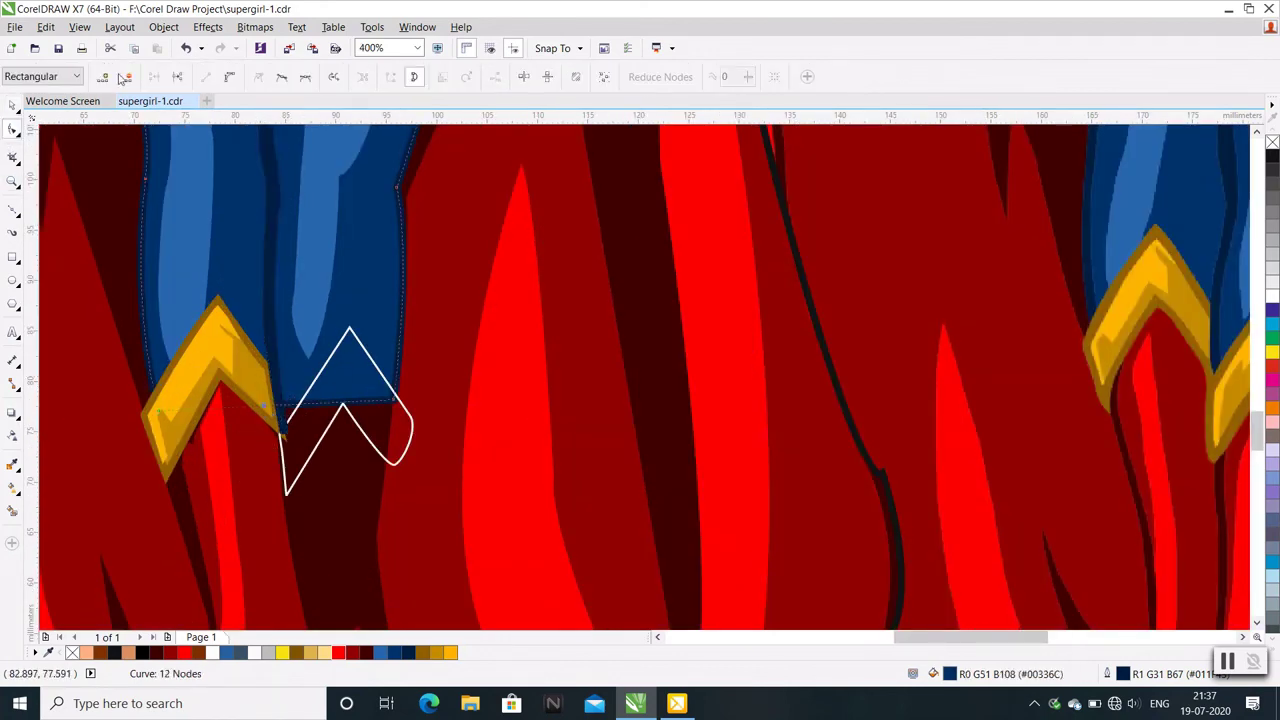
pyautogui.click(271, 409)
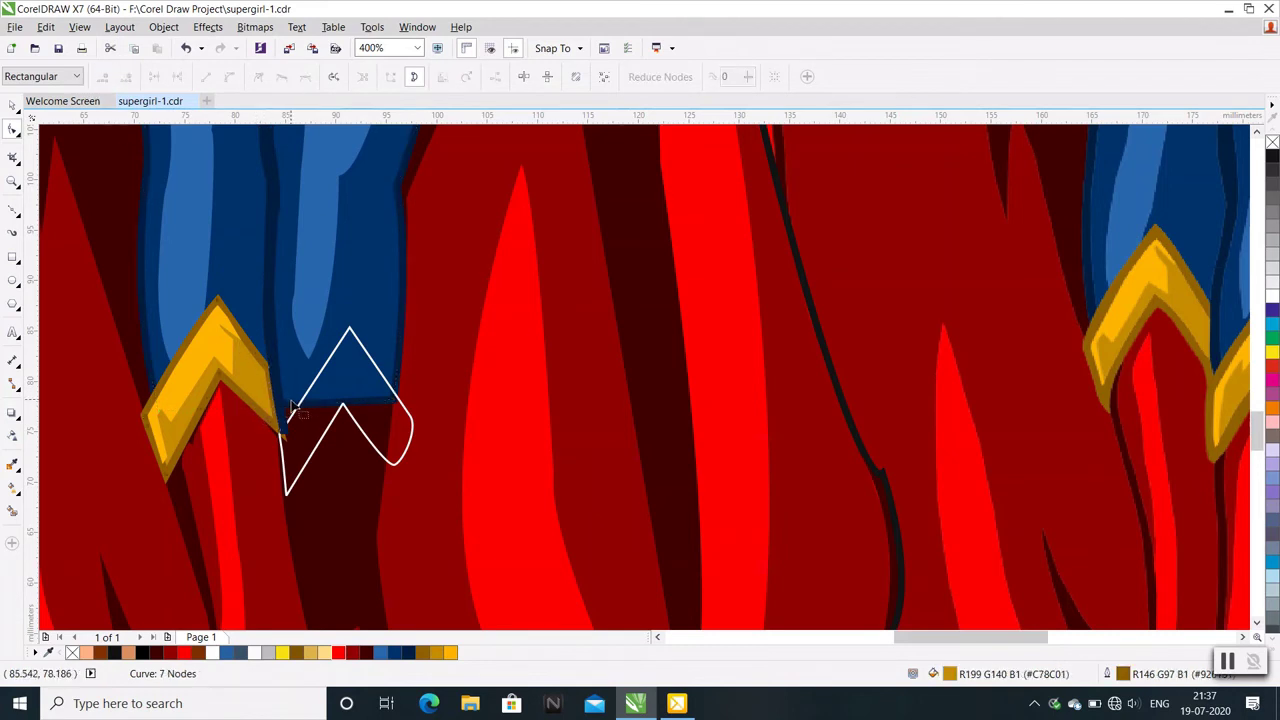
pyautogui.click(296, 405)
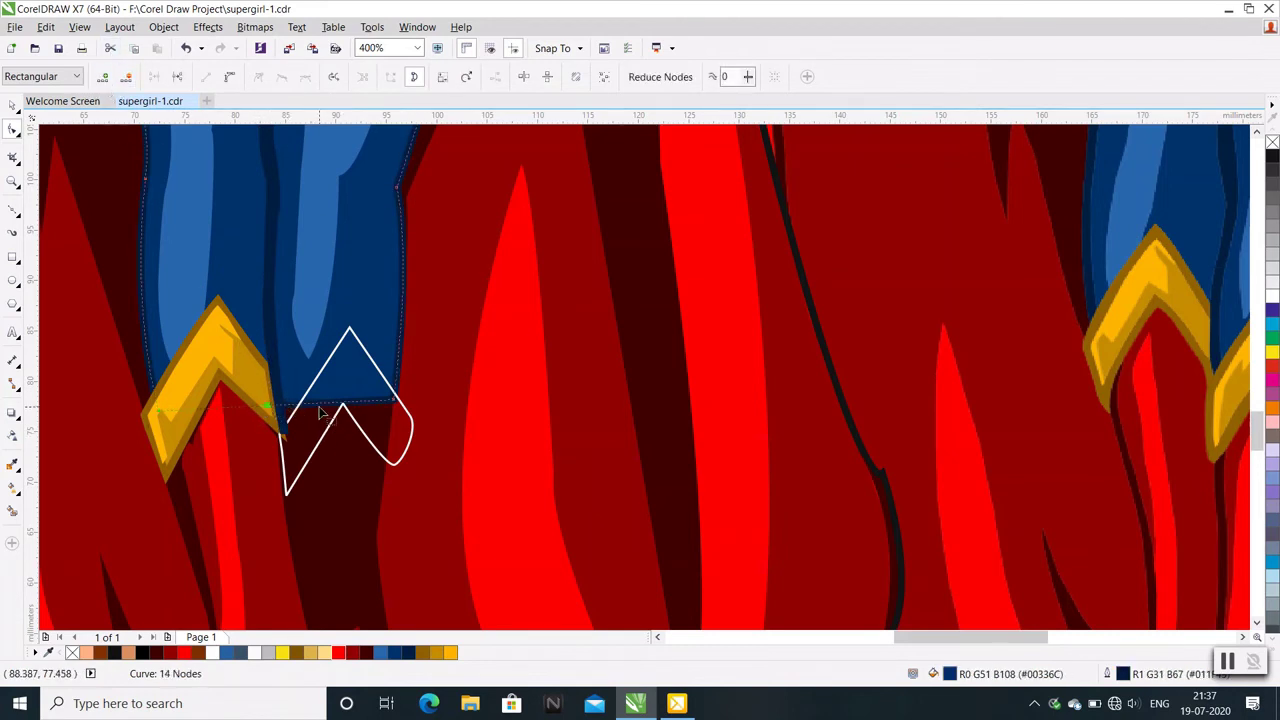
pyautogui.moveTo(315, 407); pyautogui.dragTo(312, 432)
pyautogui.scroll(-1, 310, 438)
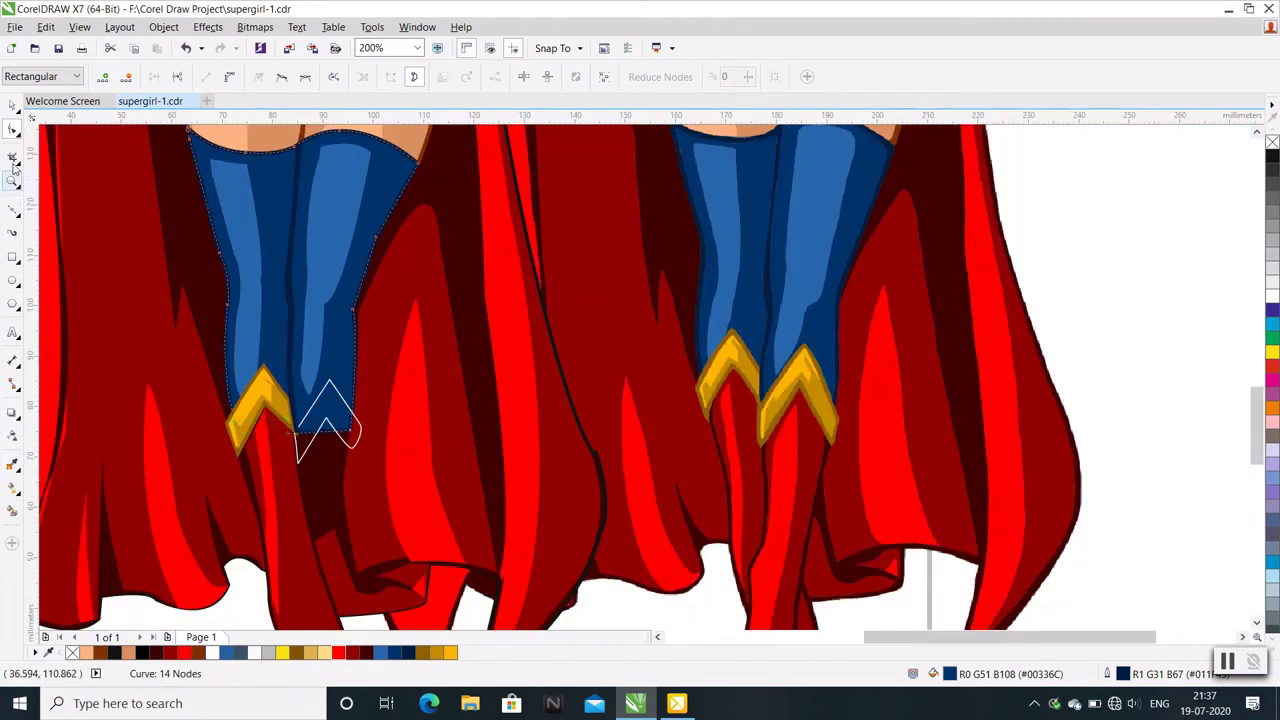
pyautogui.click(12, 104)
pyautogui.click(1090, 467)
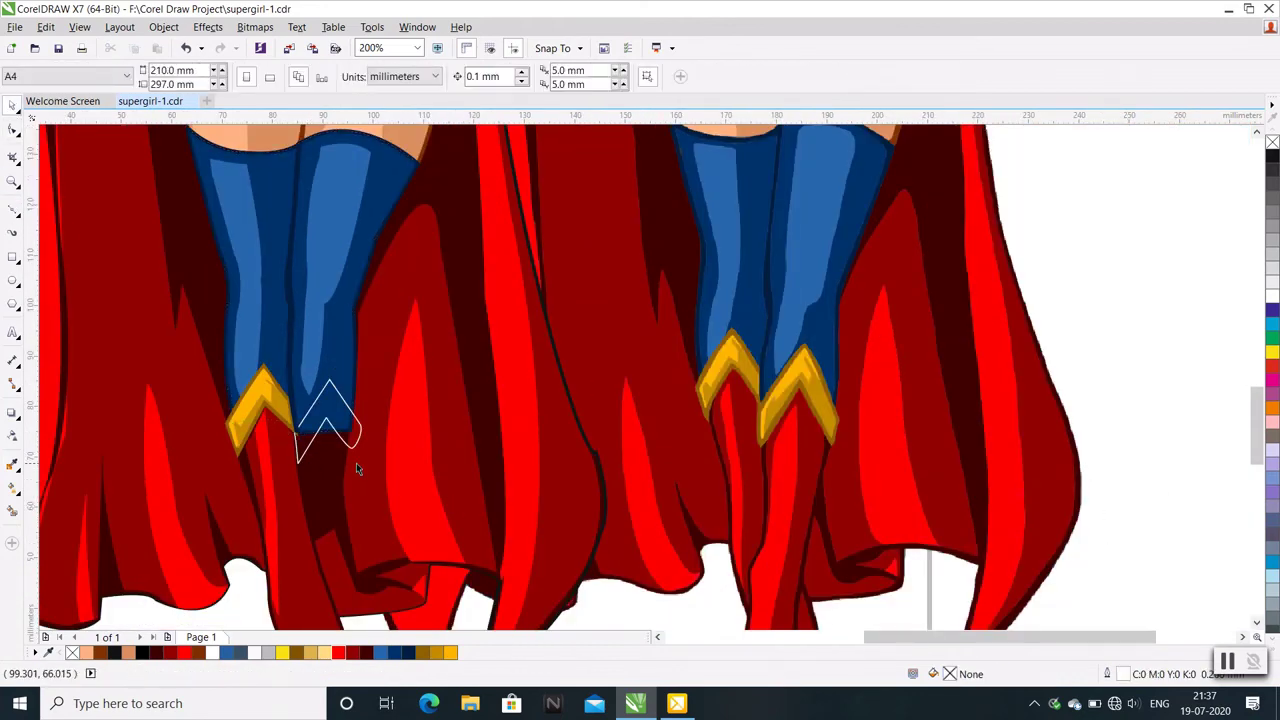
# Fill the new chevron gold with a 0.75 mm brown outline
pyautogui.scroll(1, 356, 466)
pyautogui.click(318, 459)
pyautogui.scroll(-1, 318, 455)
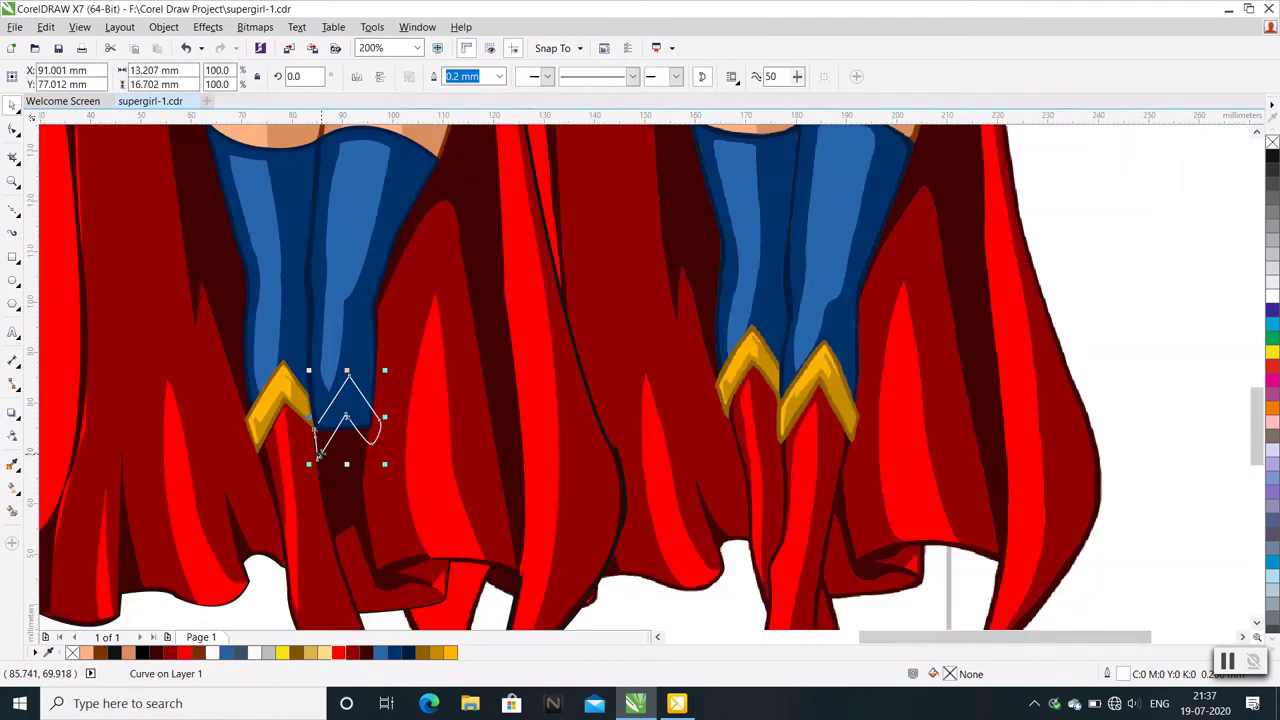
pyautogui.scroll(1, 313, 430)
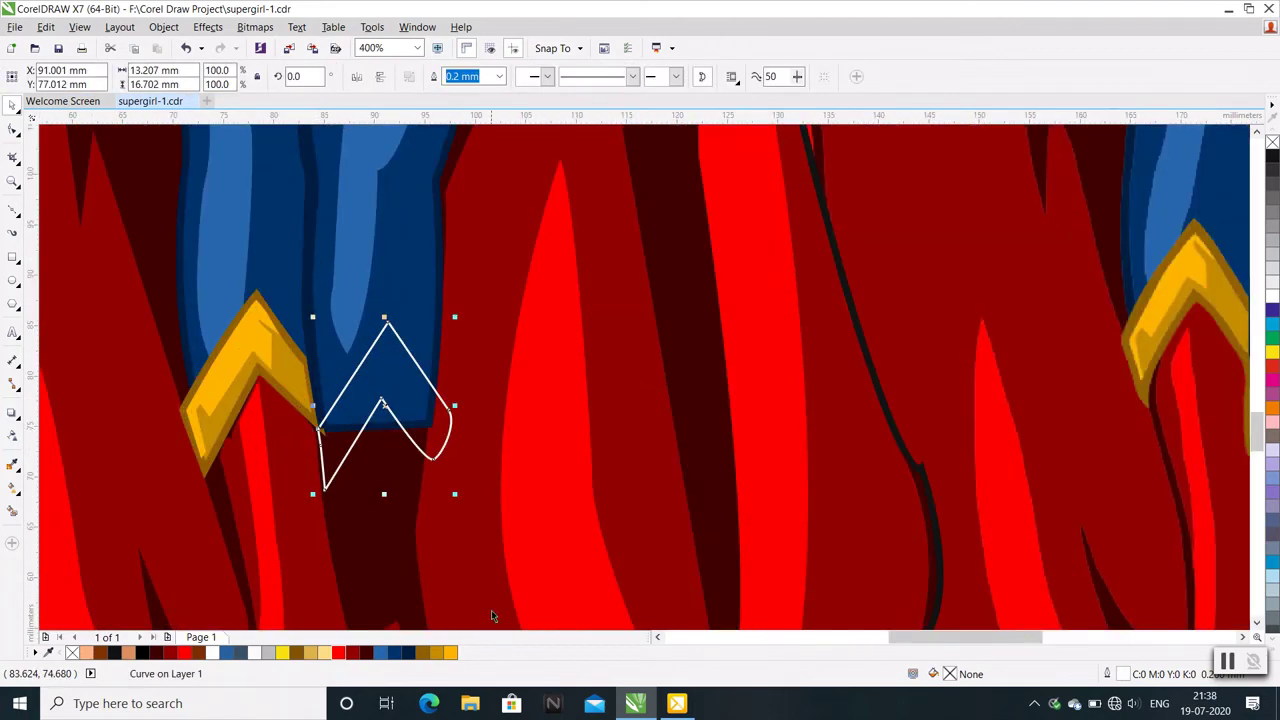
pyautogui.rightClick(422, 655)
pyautogui.click(437, 653)
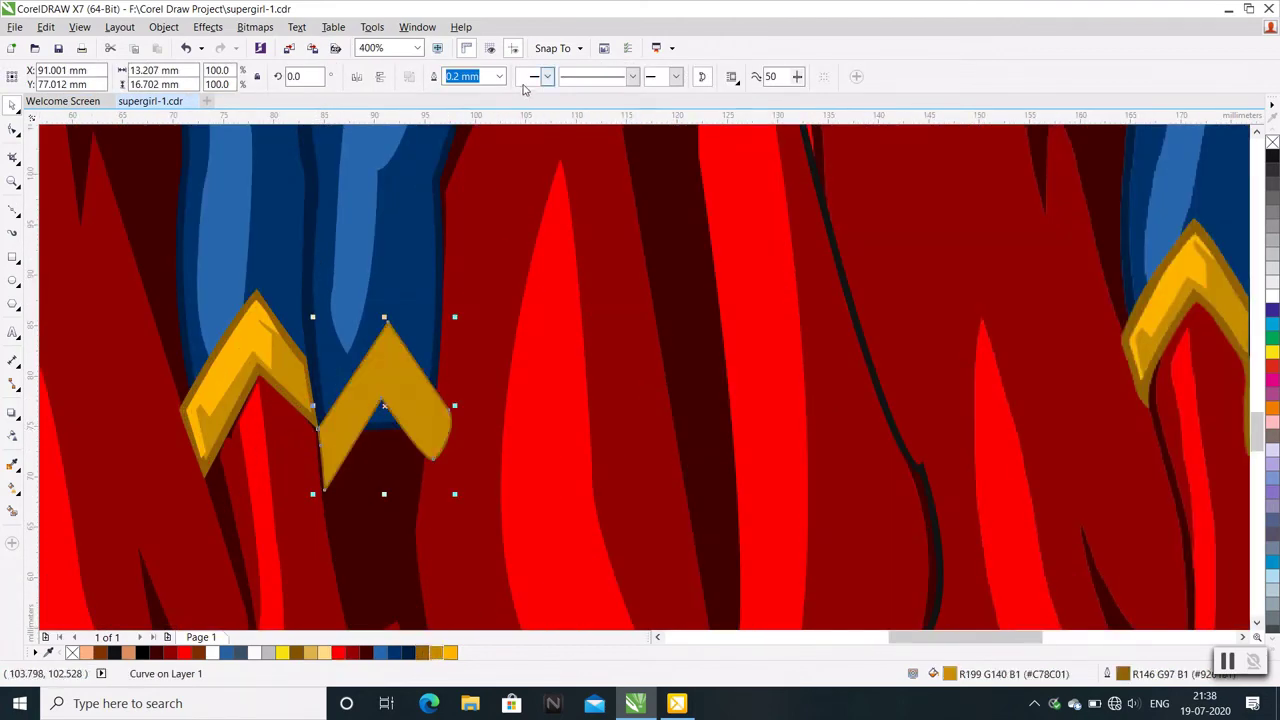
pyautogui.click(499, 76)
pyautogui.click(470, 172)
pyautogui.scroll(-1, 459, 246)
pyautogui.scroll(1, 455, 300)
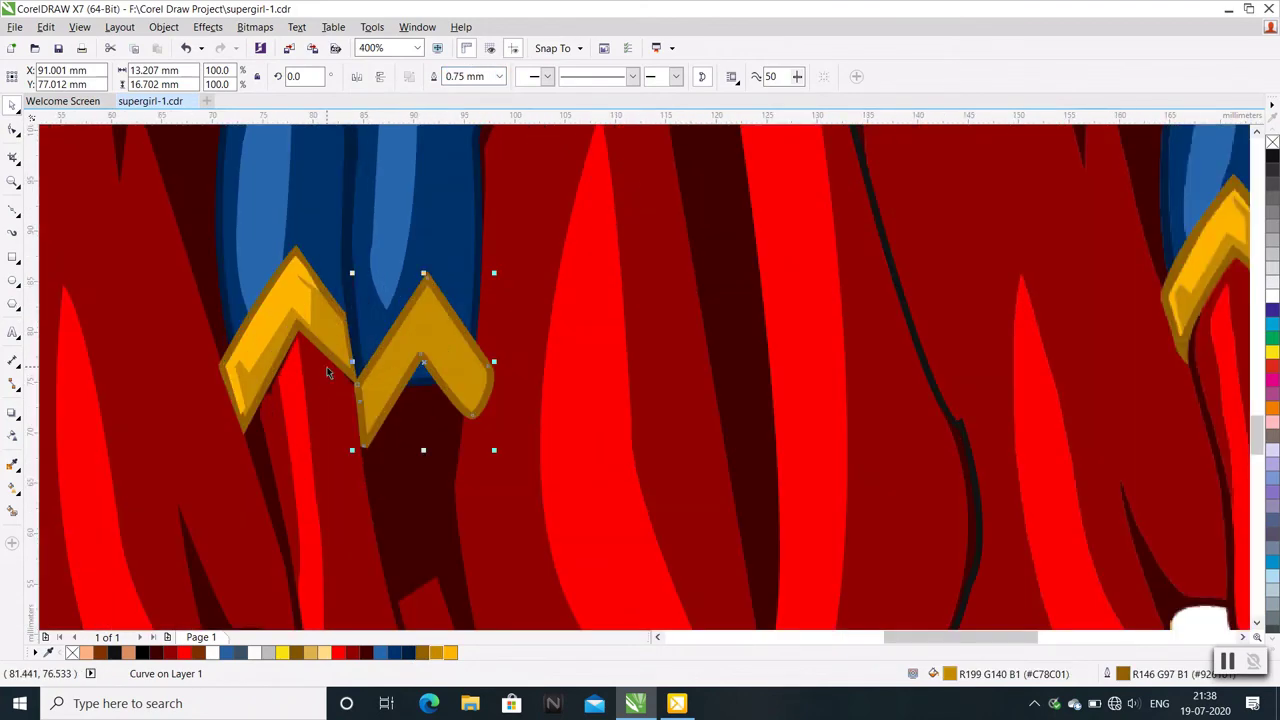
pyautogui.scroll(-1, 447, 322)
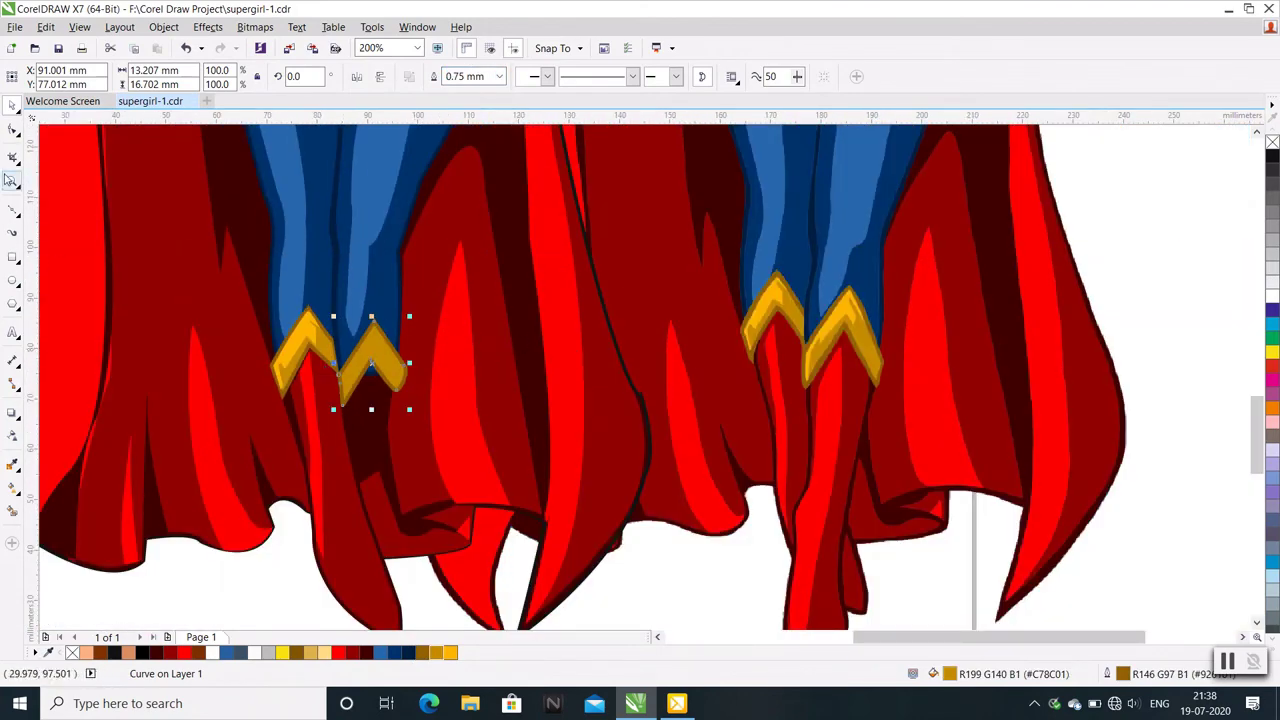
# Start a Bezier highlight path near the chevron's peak and extend it down-left
pyautogui.click(13, 209)
pyautogui.scroll(1, 371, 345)
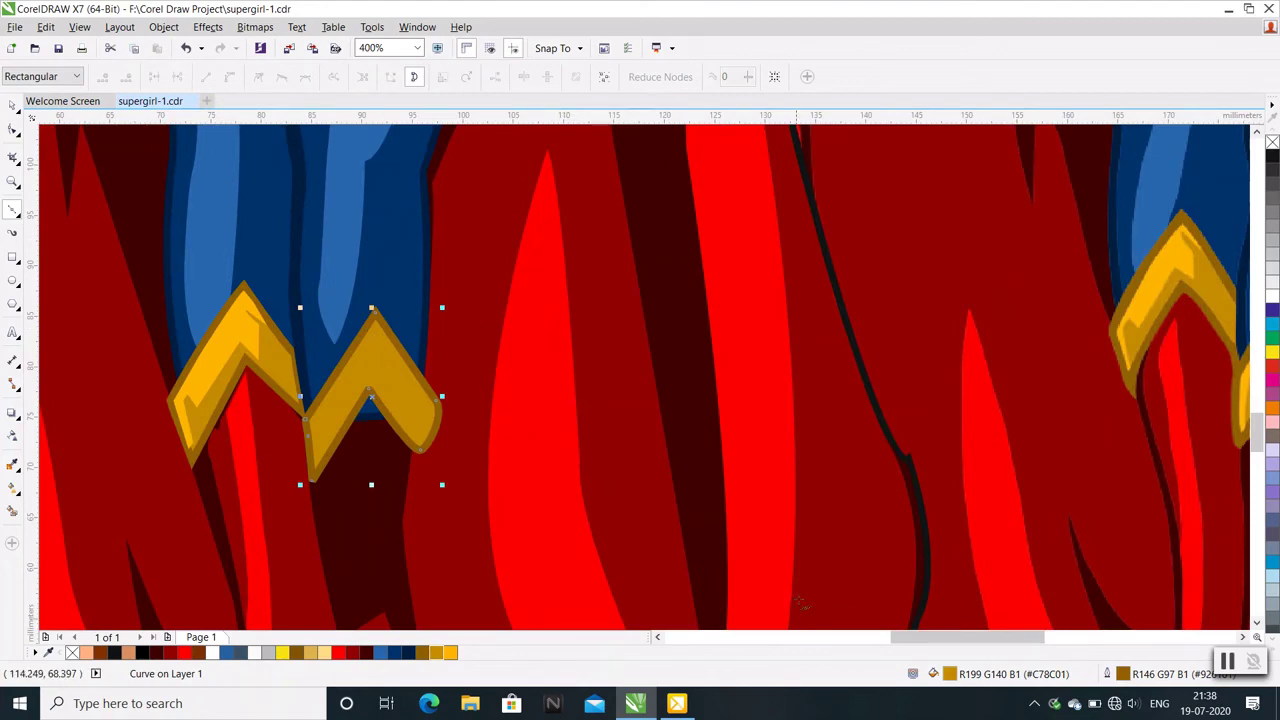
pyautogui.hscroll(3, 800, 603)
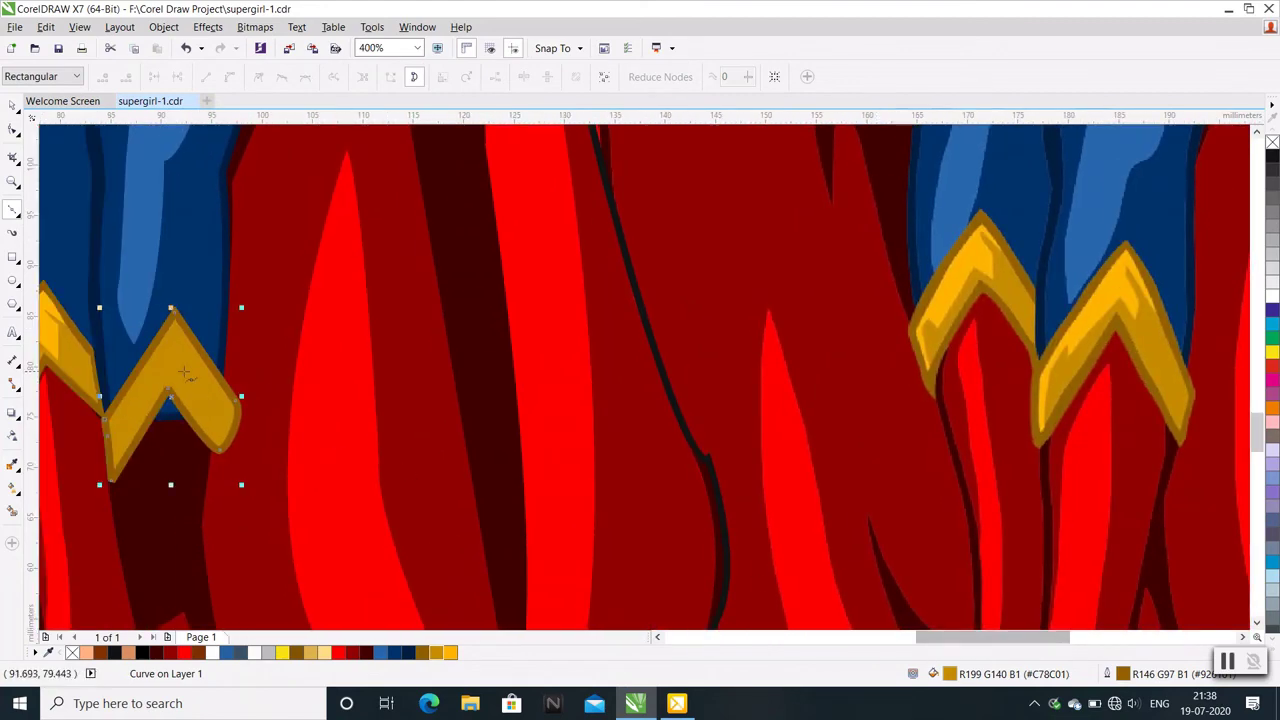
pyautogui.press('Escape')
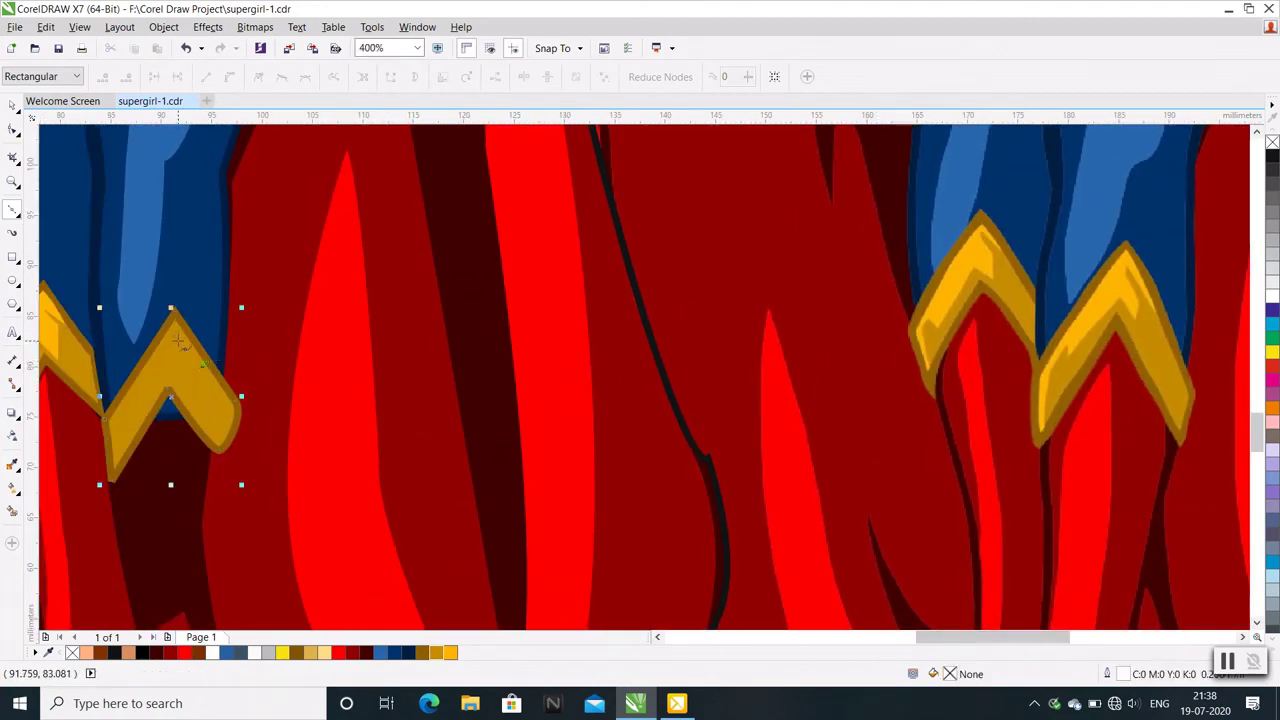
pyautogui.moveTo(178, 343); pyautogui.dragTo(207, 364)
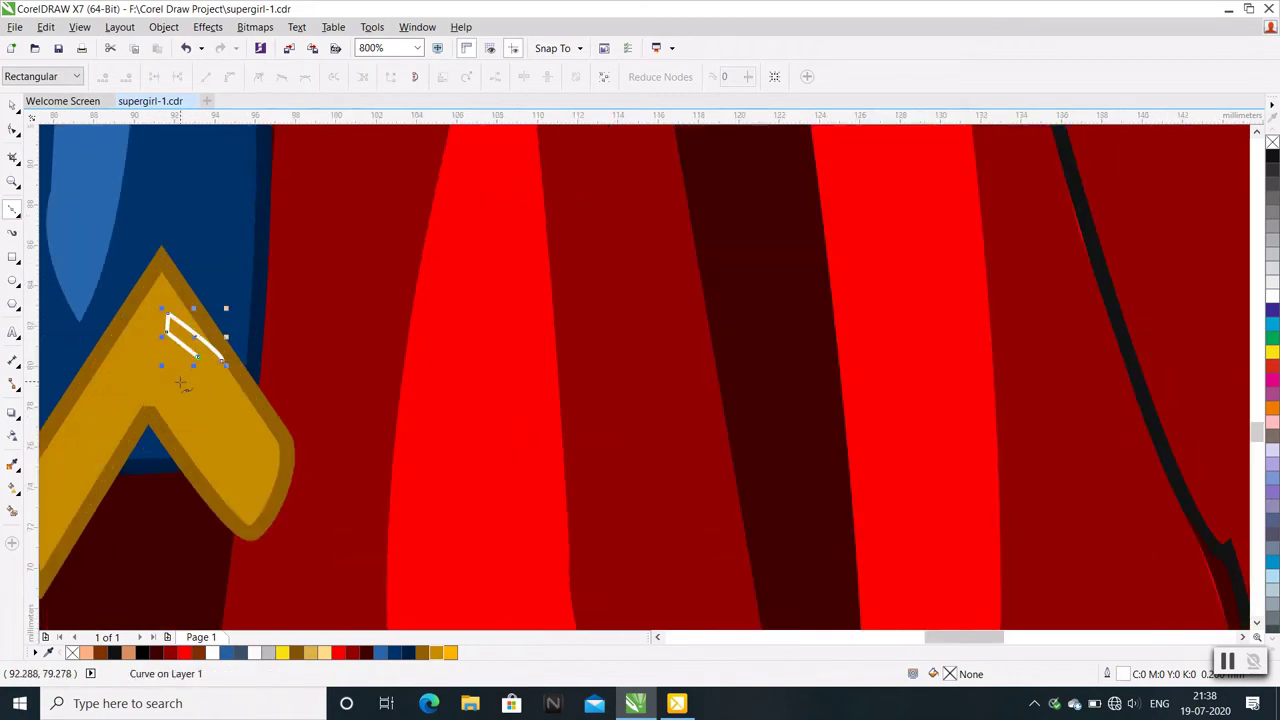
pyautogui.moveTo(207, 364)
pyautogui.mouseDown()
pyautogui.moveTo(187, 383)
pyautogui.moveTo(168, 362)
pyautogui.mouseUp()
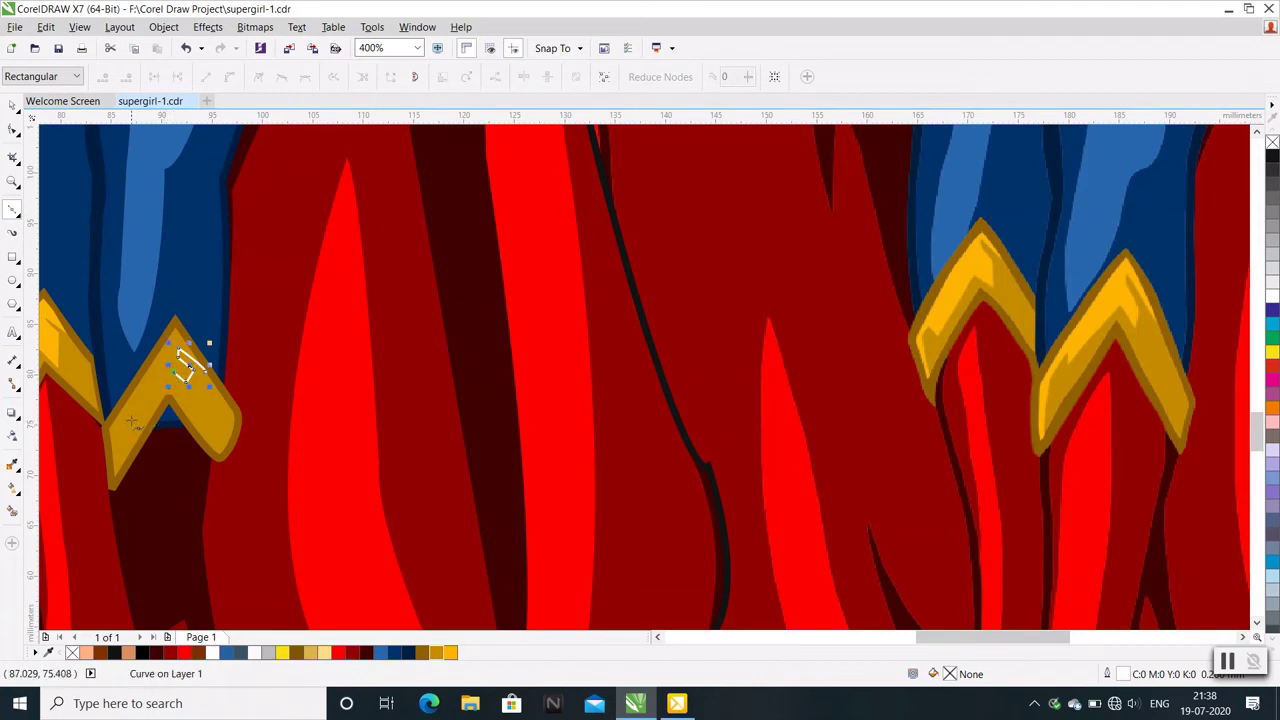
pyautogui.click(135, 418)
# Trace the highlight down the chevron's left arm and close it at its start
pyautogui.scroll(1, 135, 418)
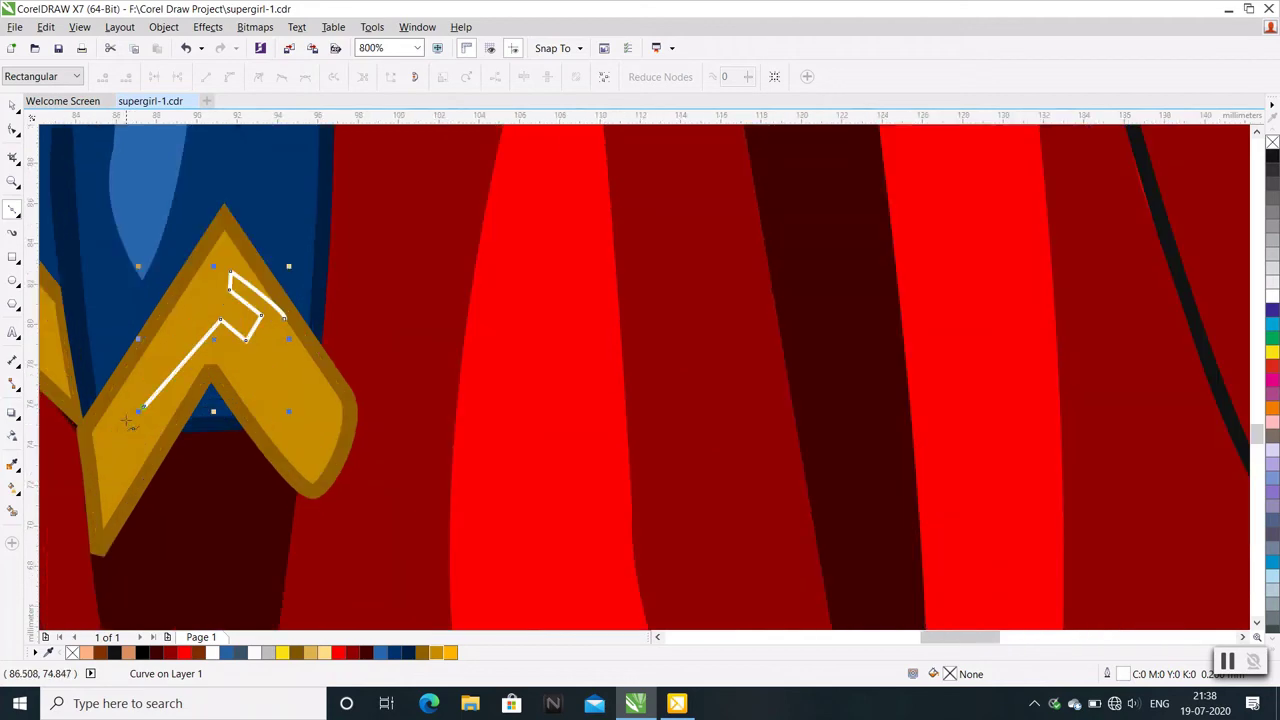
pyautogui.click(109, 428)
pyautogui.scroll(-1, 122, 466)
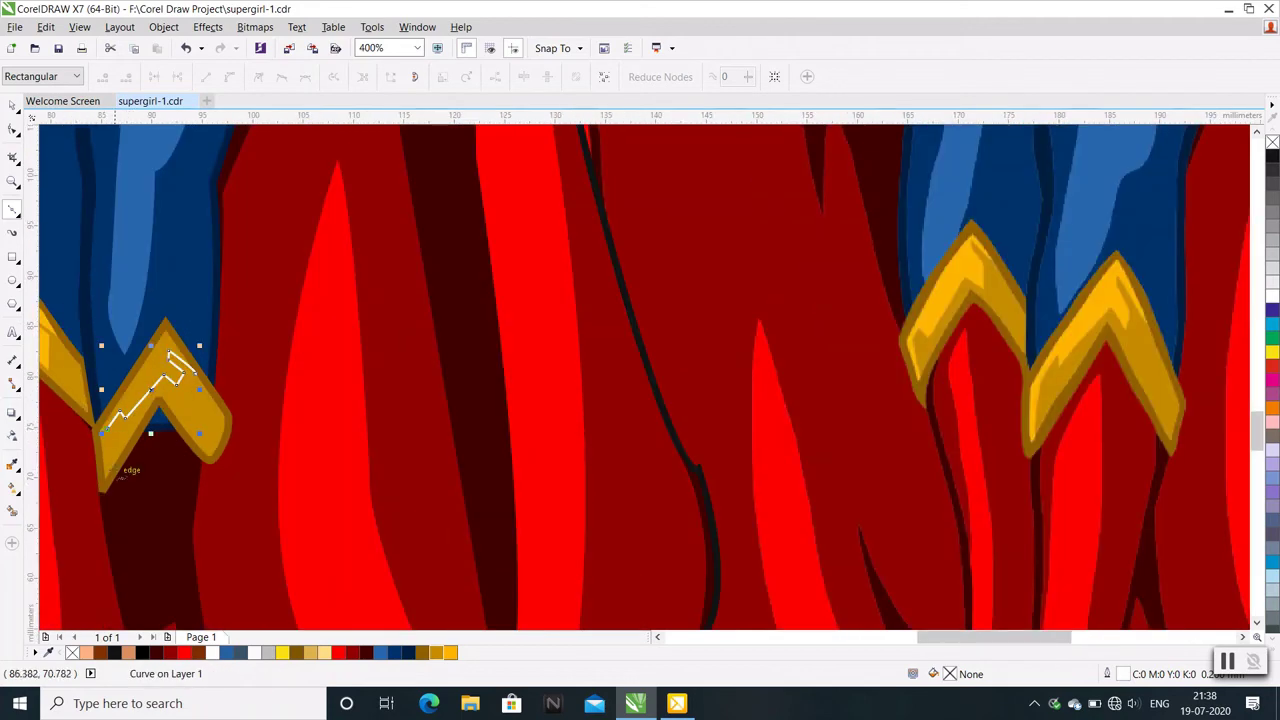
pyautogui.scroll(1, 118, 465)
pyautogui.click(117, 465)
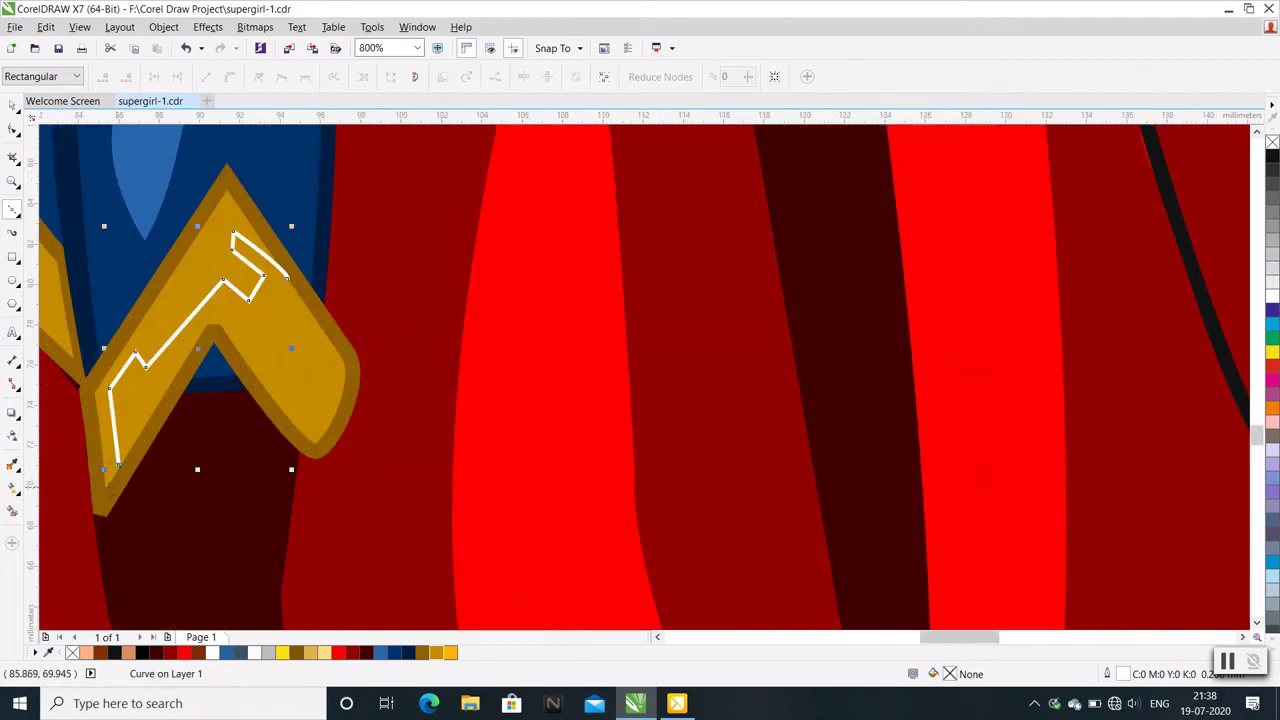
pyautogui.click(108, 488)
pyautogui.click(96, 386)
pyautogui.scroll(-1, 128, 425)
pyautogui.scroll(1, 200, 270)
pyautogui.click(215, 255)
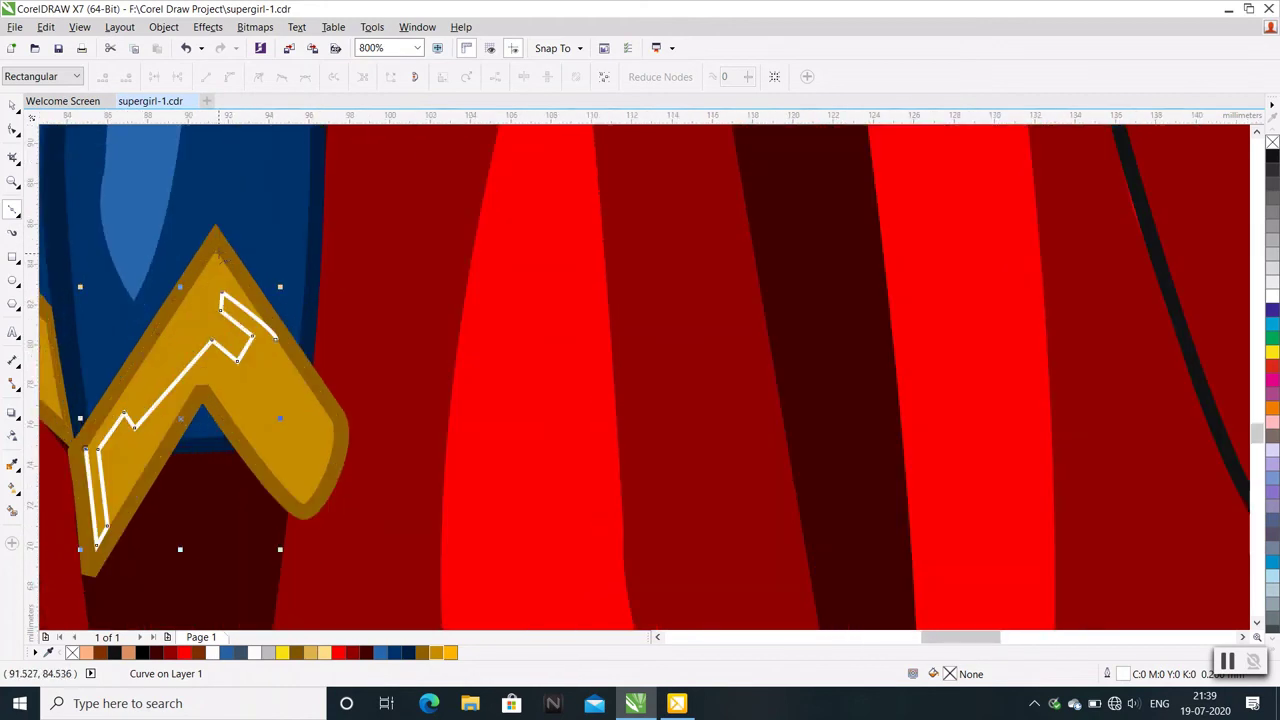
# Fill the closed highlight shape bright orange
pyautogui.press('F10')
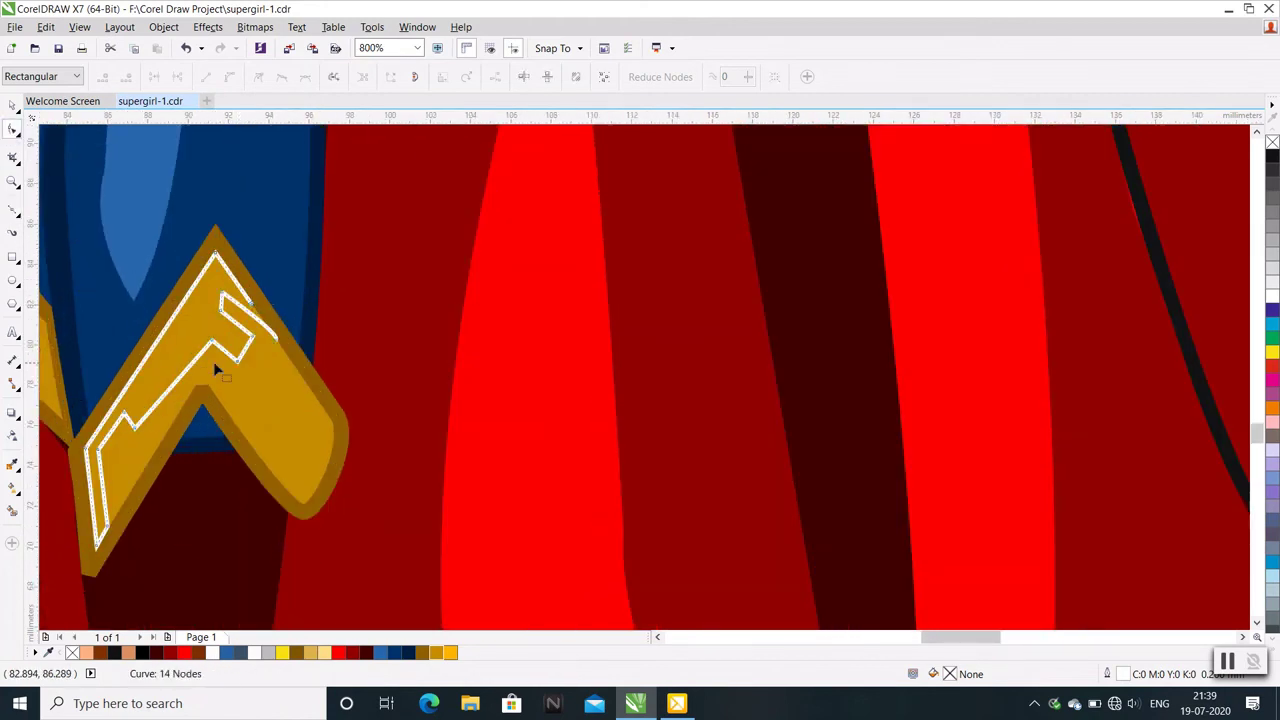
pyautogui.rightClick(212, 334)
pyautogui.press('Escape')
pyautogui.scroll(-1, 300, 342)
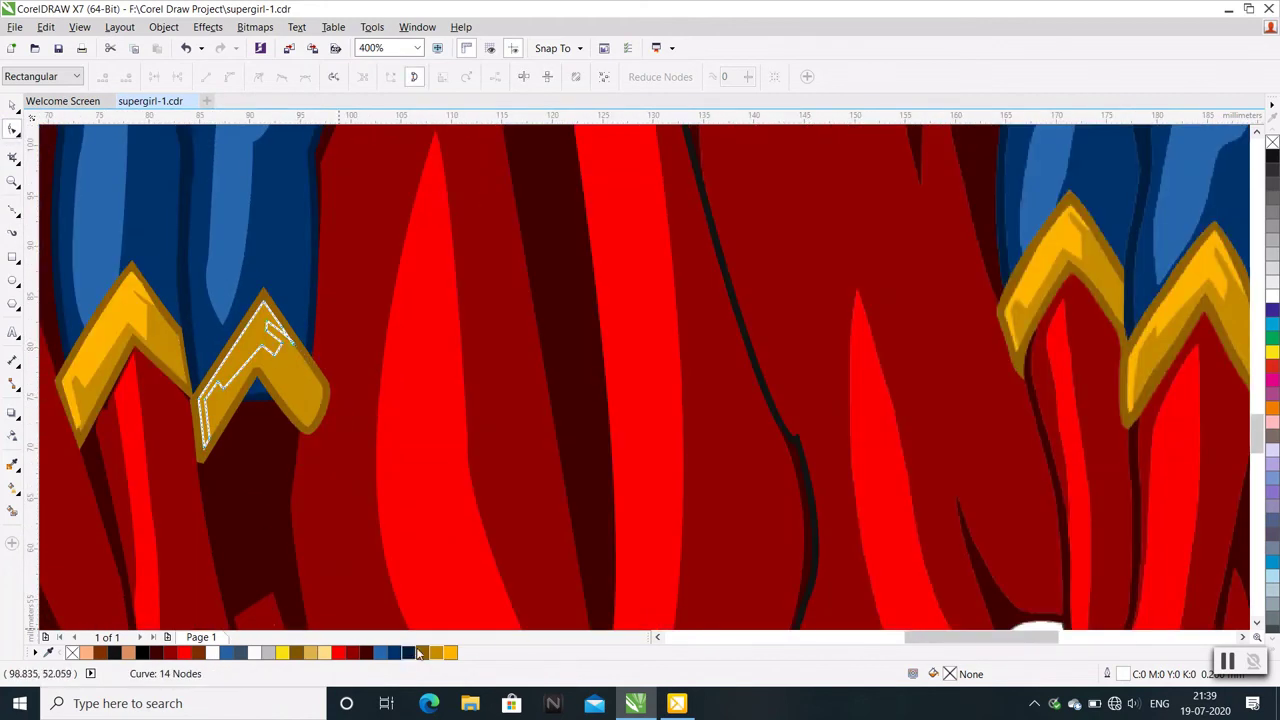
pyautogui.click(450, 652)
pyautogui.scroll(-1, 431, 507)
# Reshape the gold chevron's lower-left edge and move its bottom tip down-left
pyautogui.click(335, 492)
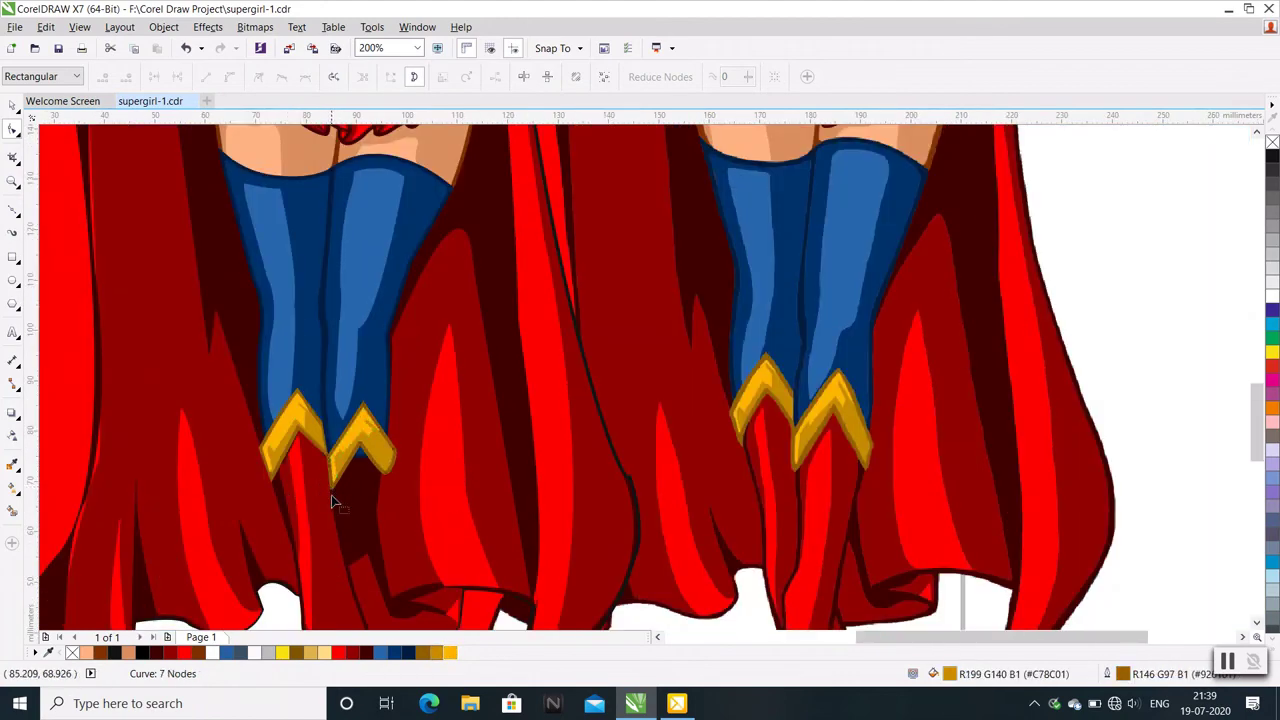
pyautogui.scroll(2, 340, 485)
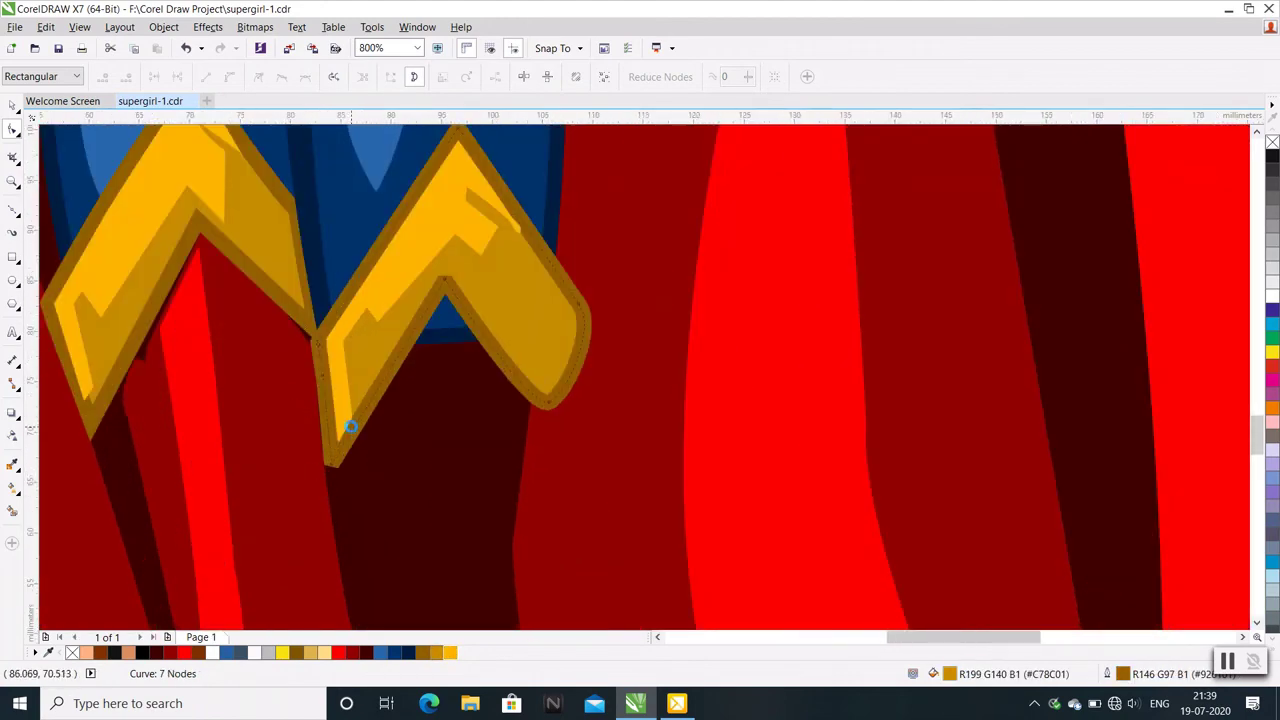
pyautogui.scroll(-2, 350, 420)
pyautogui.scroll(2, 320, 340)
pyautogui.click(325, 313)
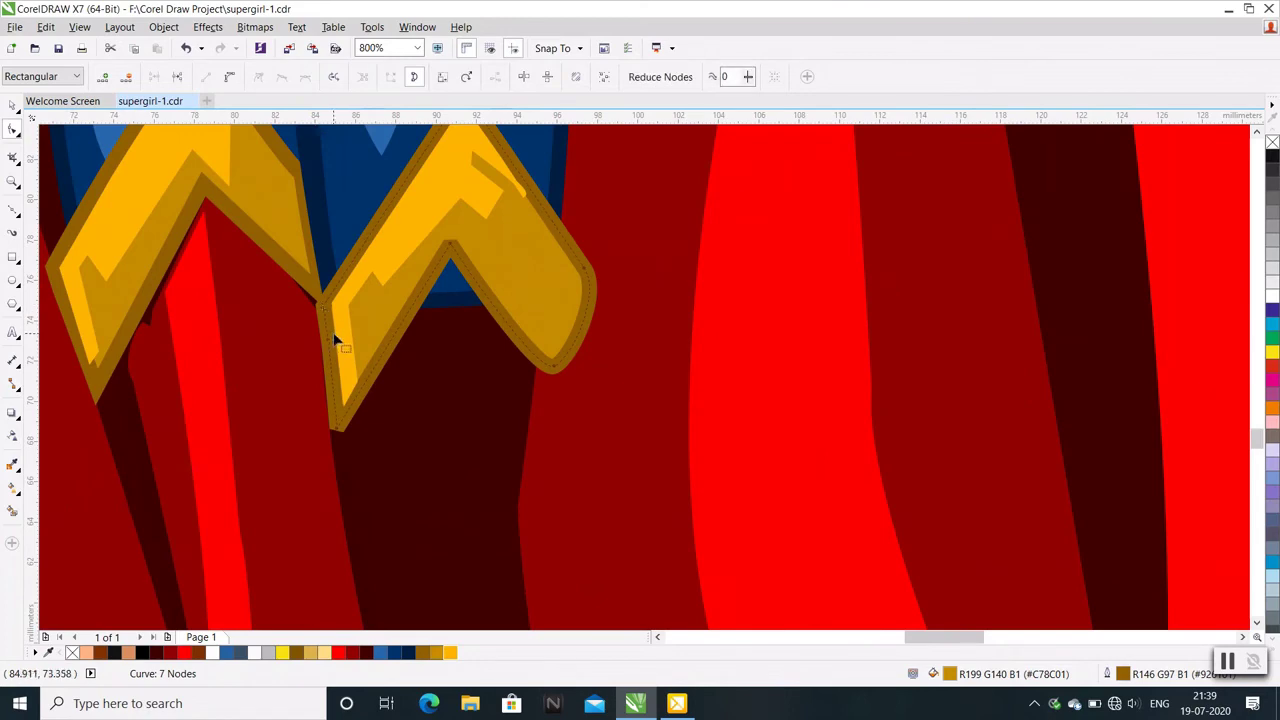
pyautogui.moveTo(338, 438); pyautogui.dragTo(339, 428)
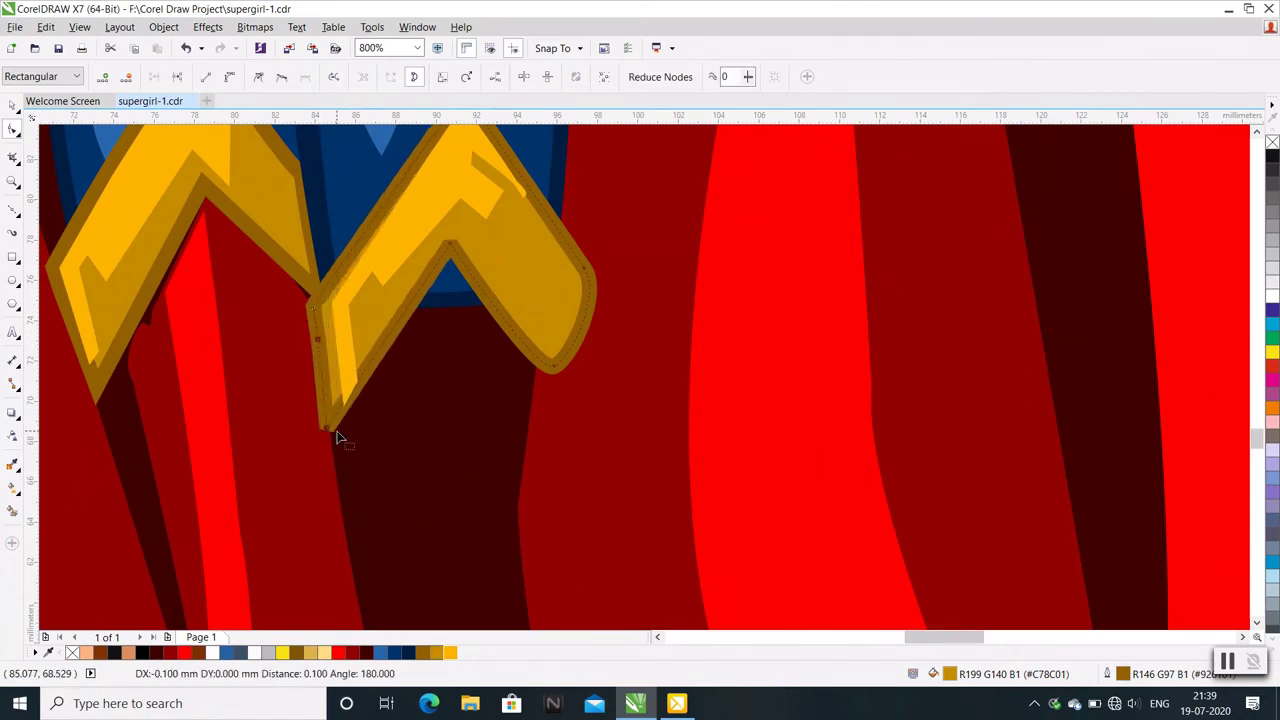
pyautogui.scroll(-2, 339, 428)
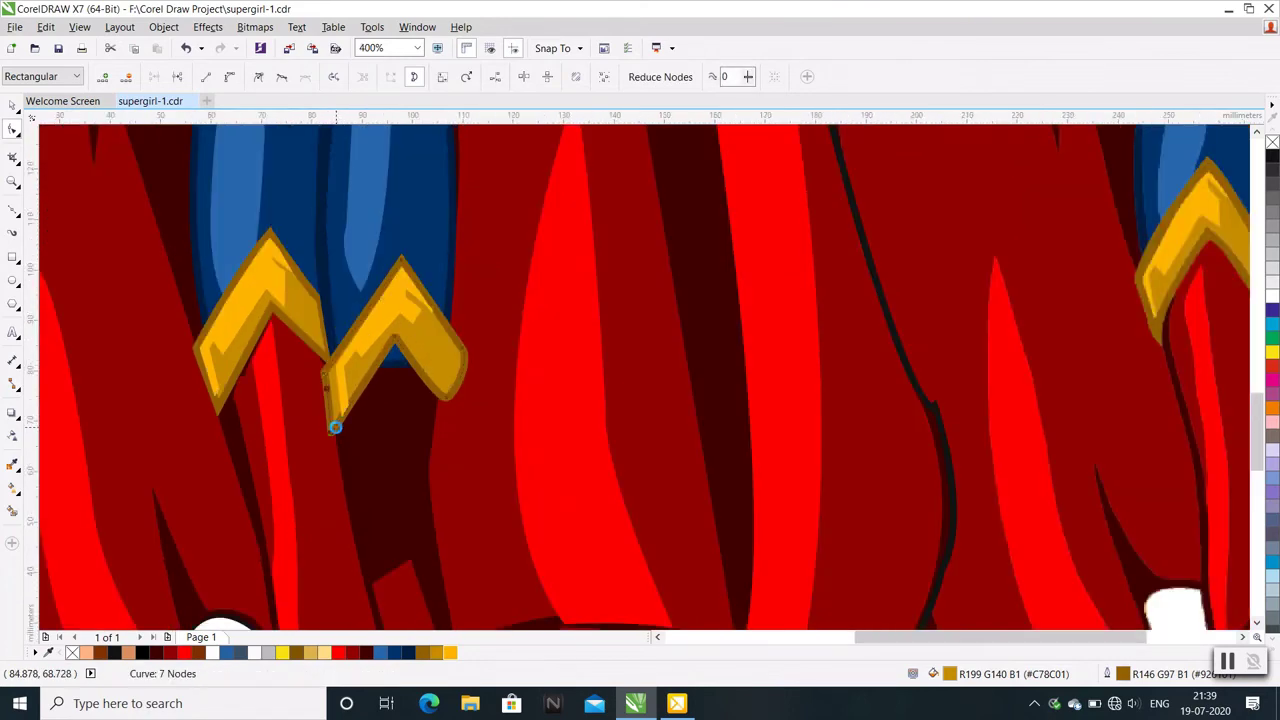
pyautogui.scroll(-1, 337, 424)
pyautogui.scroll(2, 336, 425)
pyautogui.scroll(1, 335, 427)
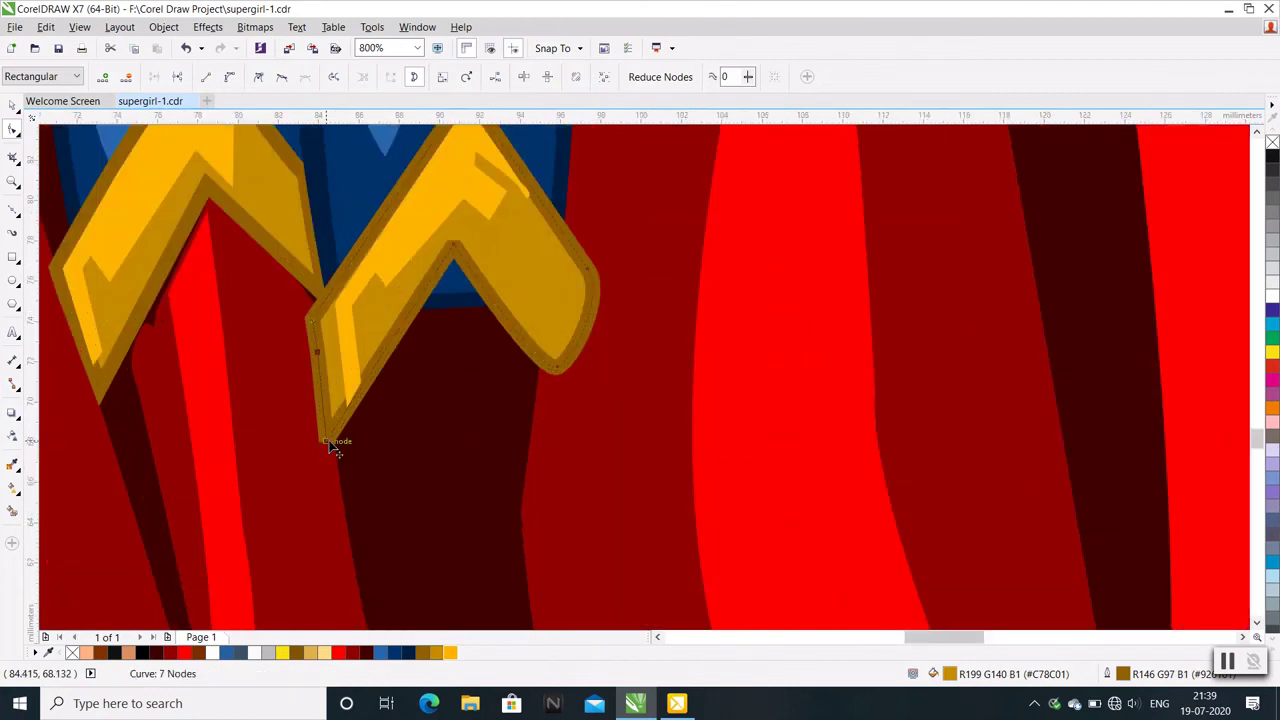
pyautogui.moveTo(327, 439); pyautogui.dragTo(333, 443)
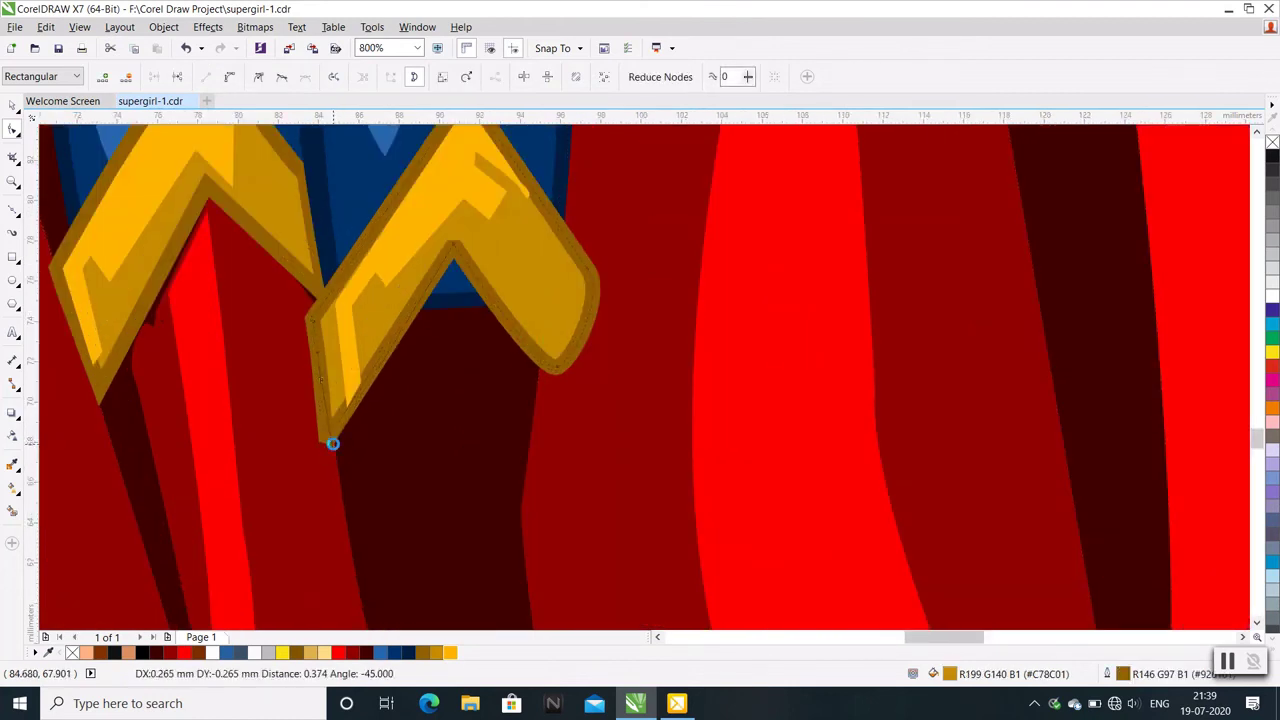
# Drag the highlight's nodes to fit it along the chevron's left arm and tip
pyautogui.click(337, 303)
pyautogui.moveTo(337, 303); pyautogui.dragTo(322, 326)
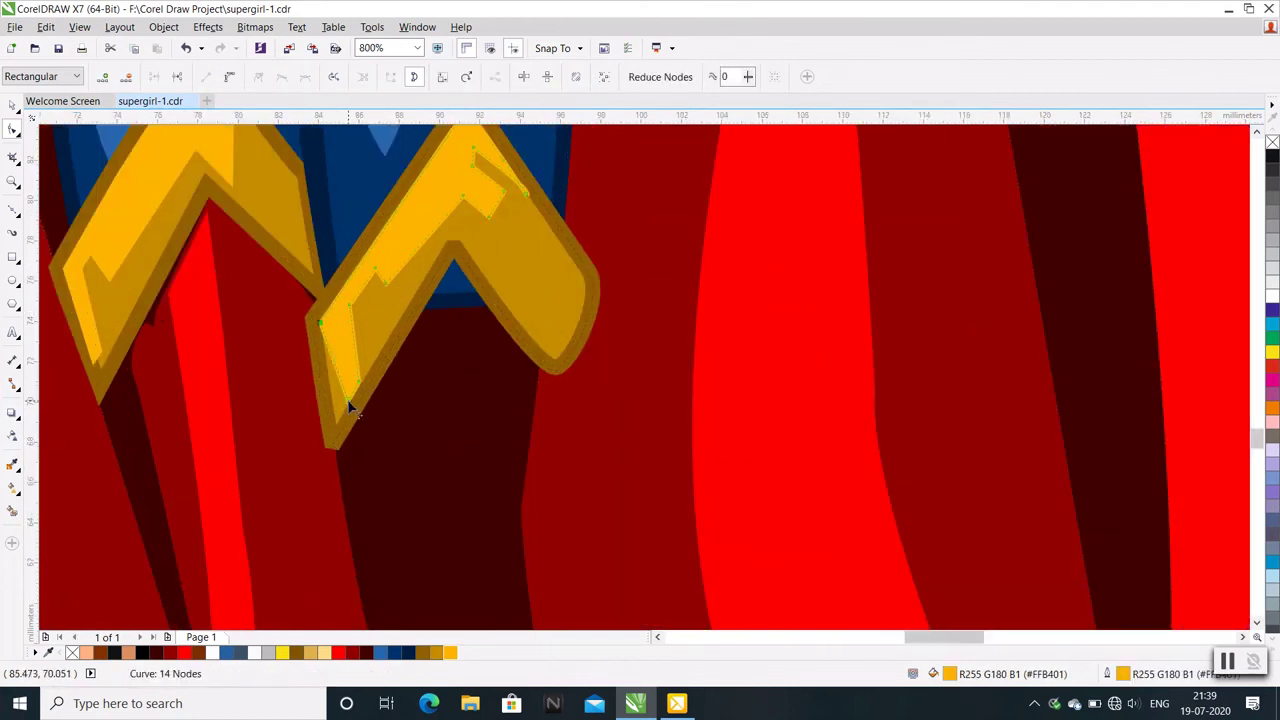
pyautogui.moveTo(350, 407); pyautogui.dragTo(334, 424)
pyautogui.scroll(-1, 336, 430)
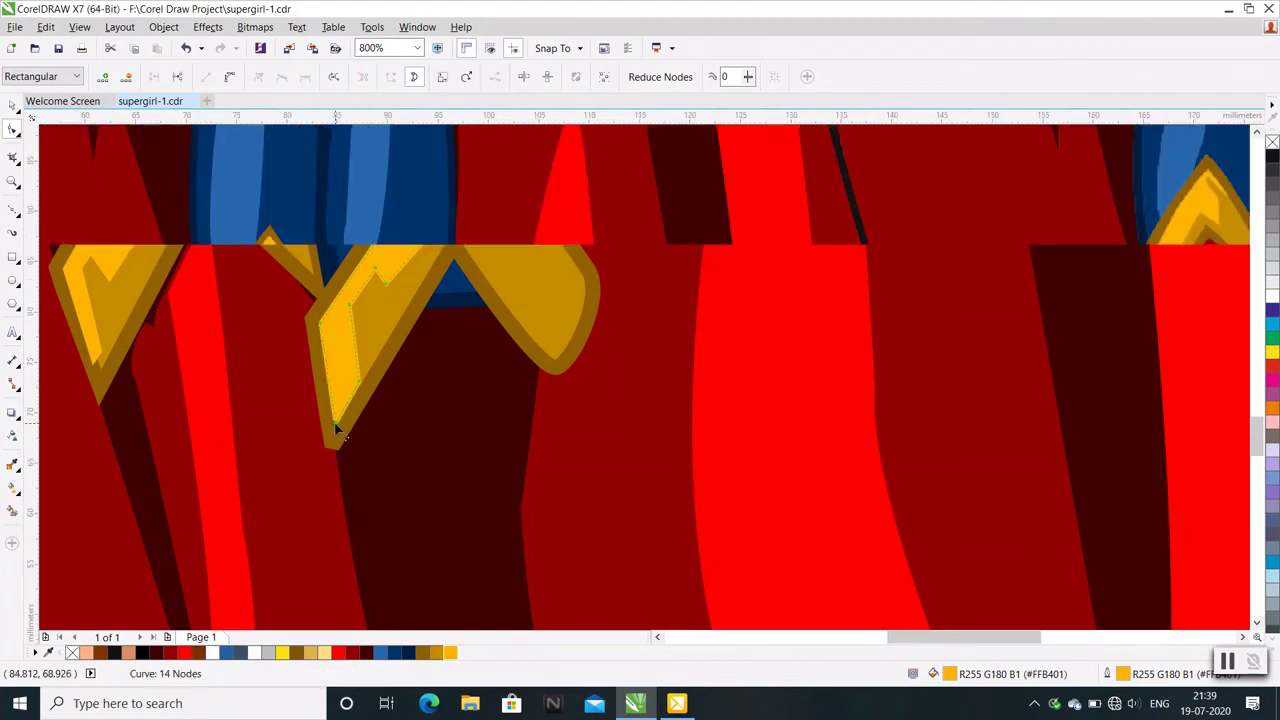
pyautogui.scroll(1, 330, 424)
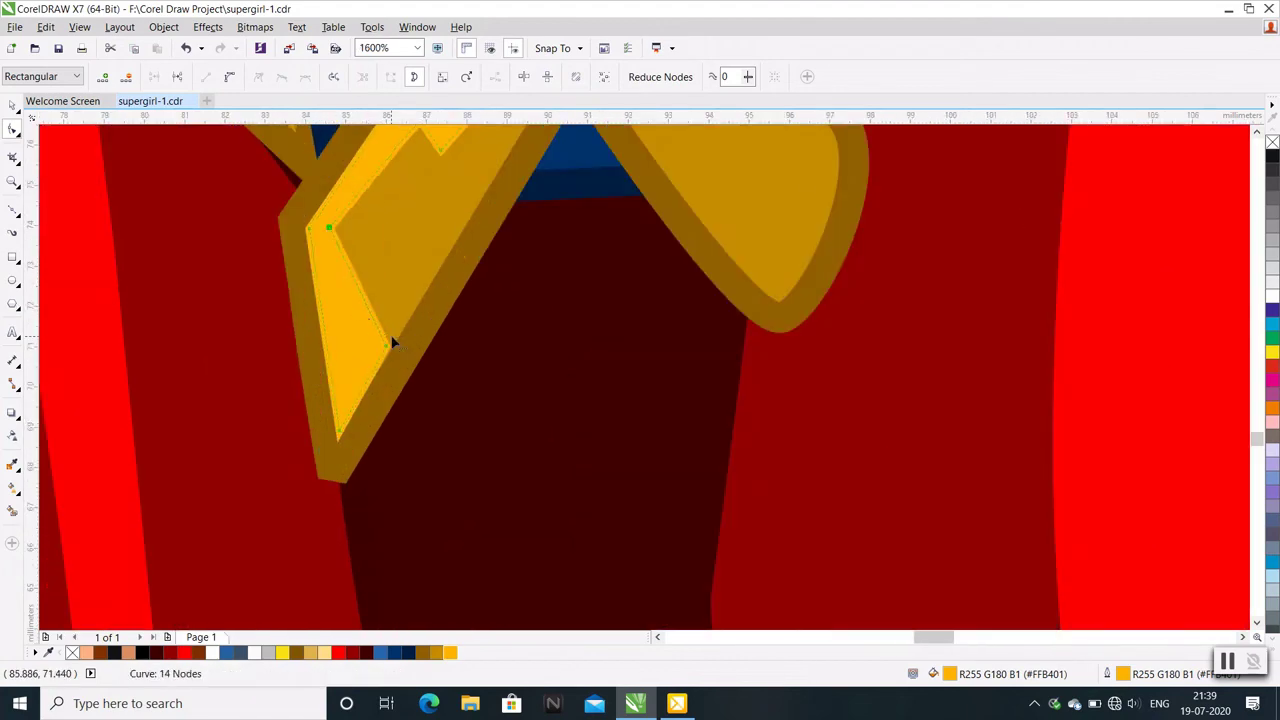
pyautogui.scroll(-1, 349, 408)
pyautogui.scroll(-1, 289, 411)
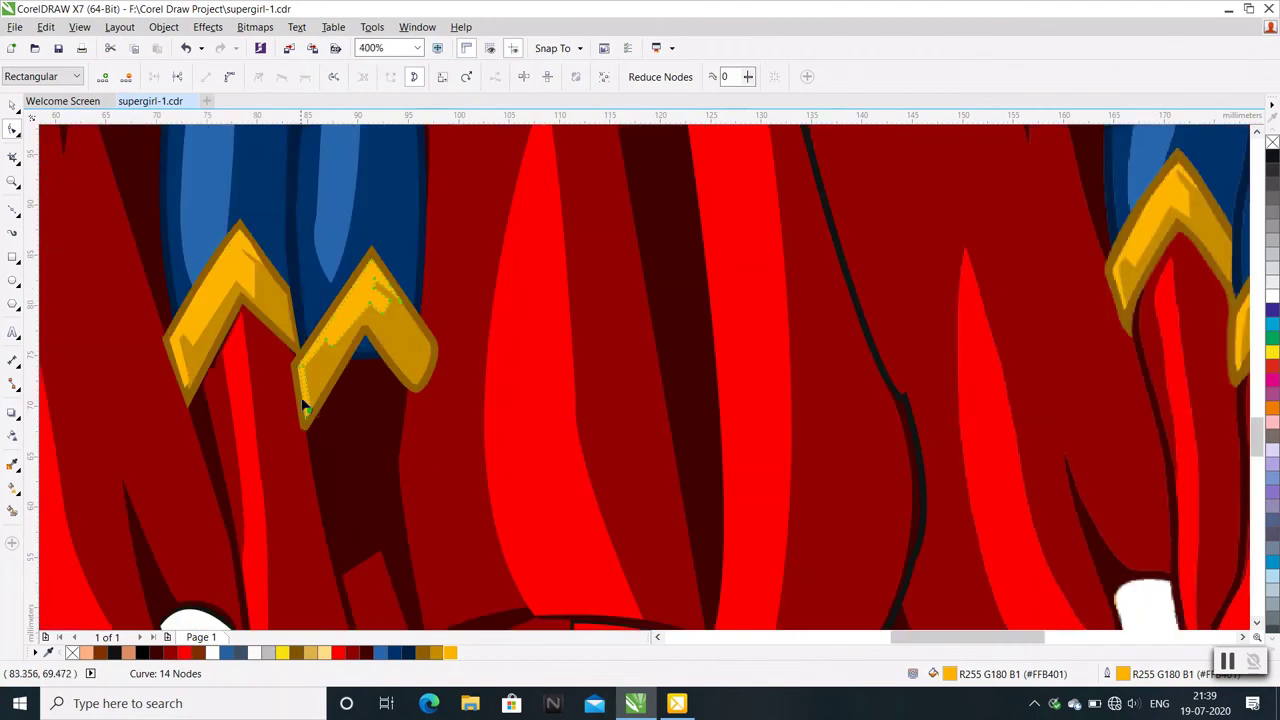
pyautogui.scroll(1, 335, 348)
pyautogui.moveTo(334, 360); pyautogui.dragTo(324, 389)
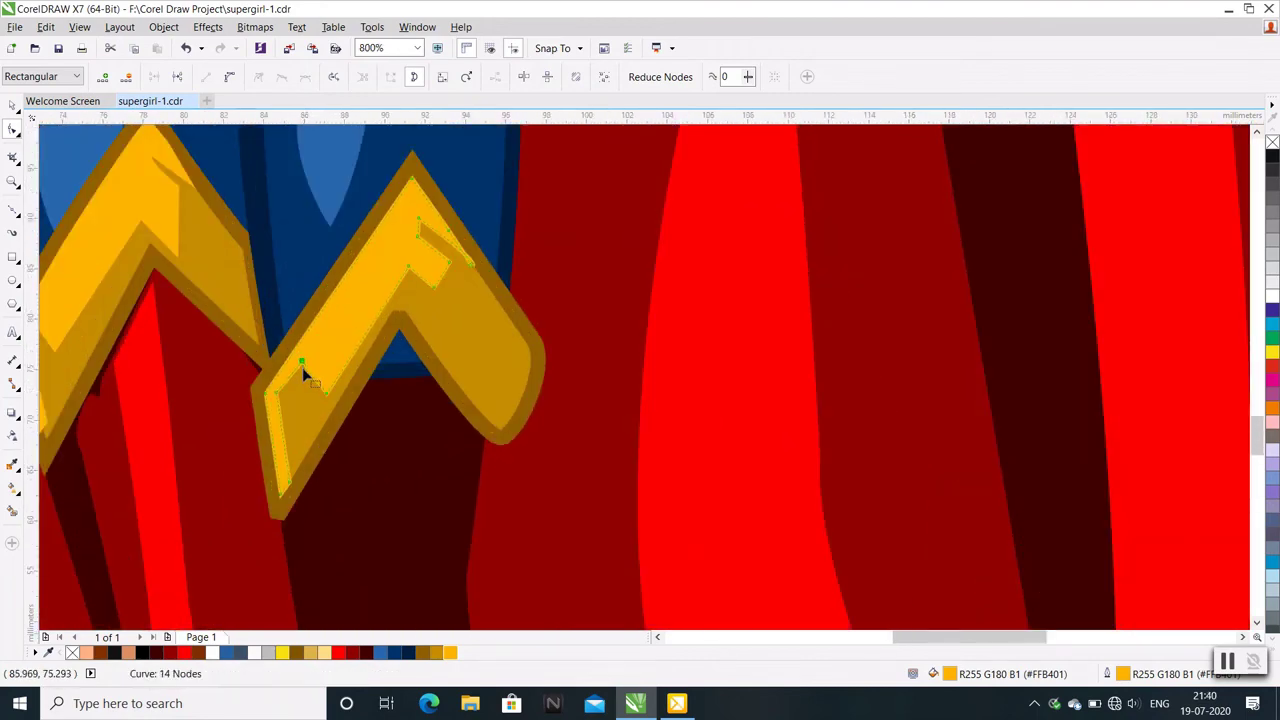
pyautogui.scroll(-1, 302, 367)
pyautogui.scroll(1, 349, 347)
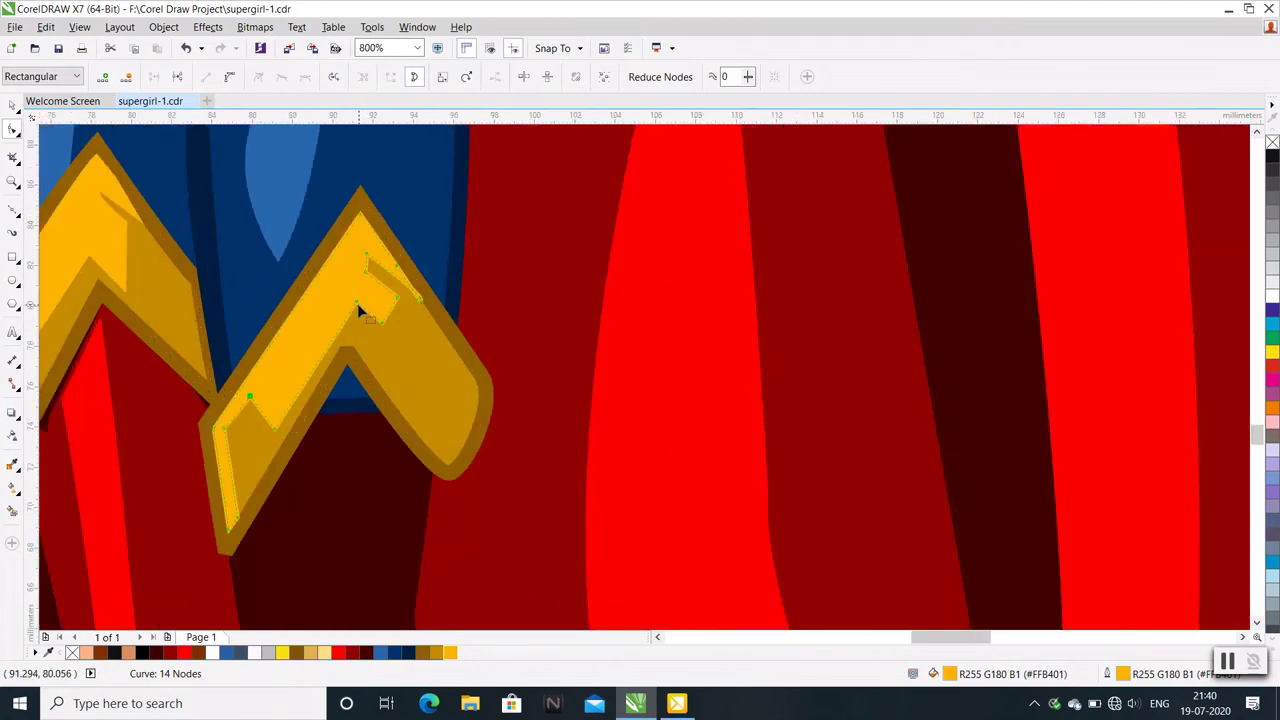
pyautogui.moveTo(354, 326); pyautogui.dragTo(350, 320)
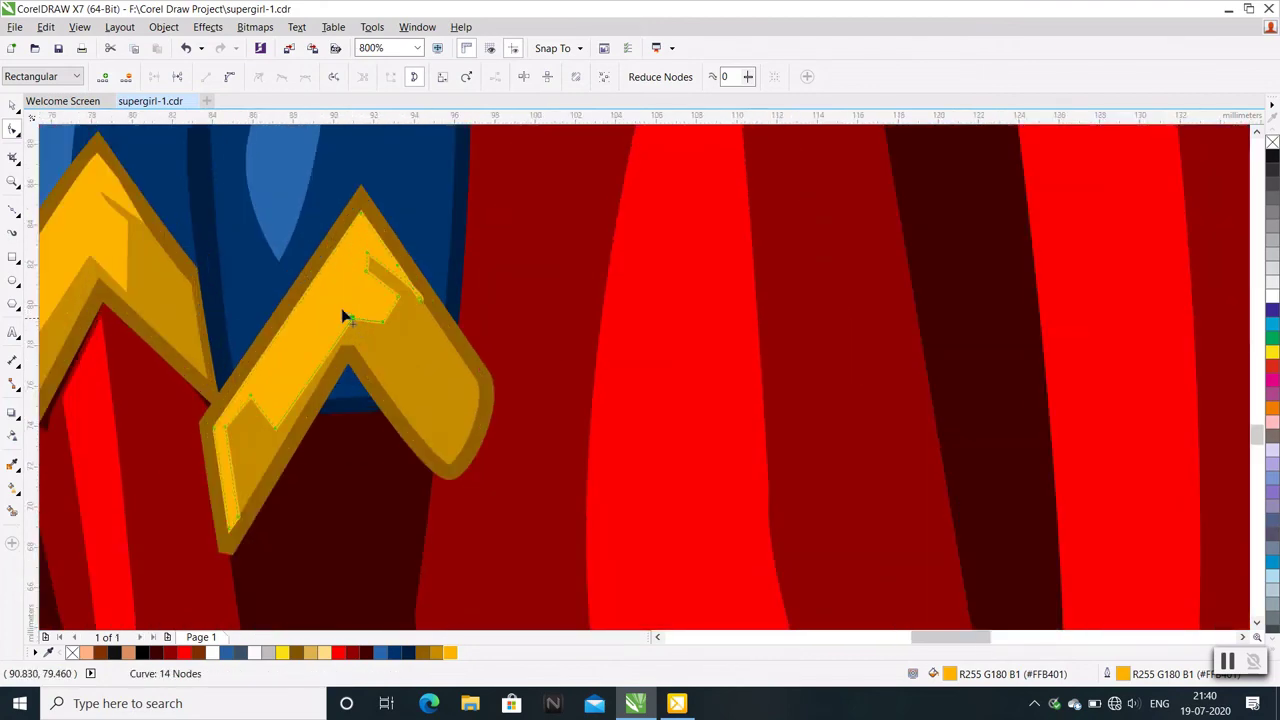
pyautogui.scroll(-1, 270, 430)
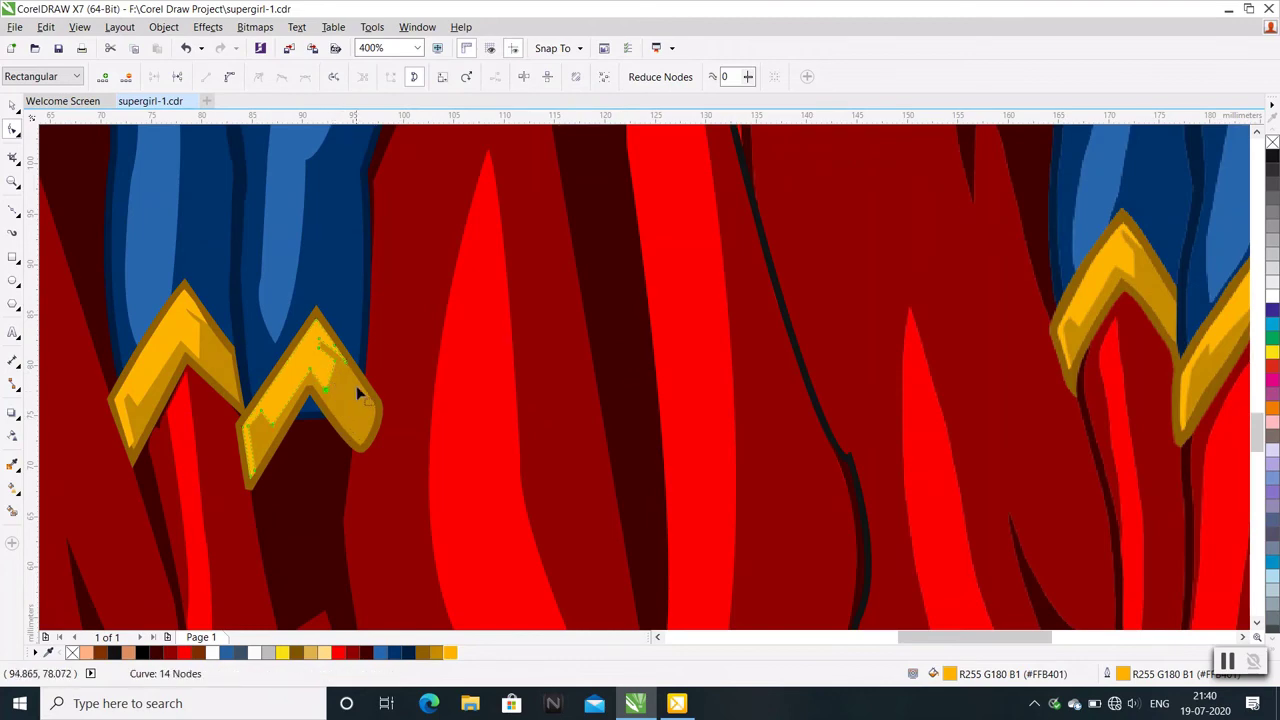
pyautogui.scroll(-1, 370, 390)
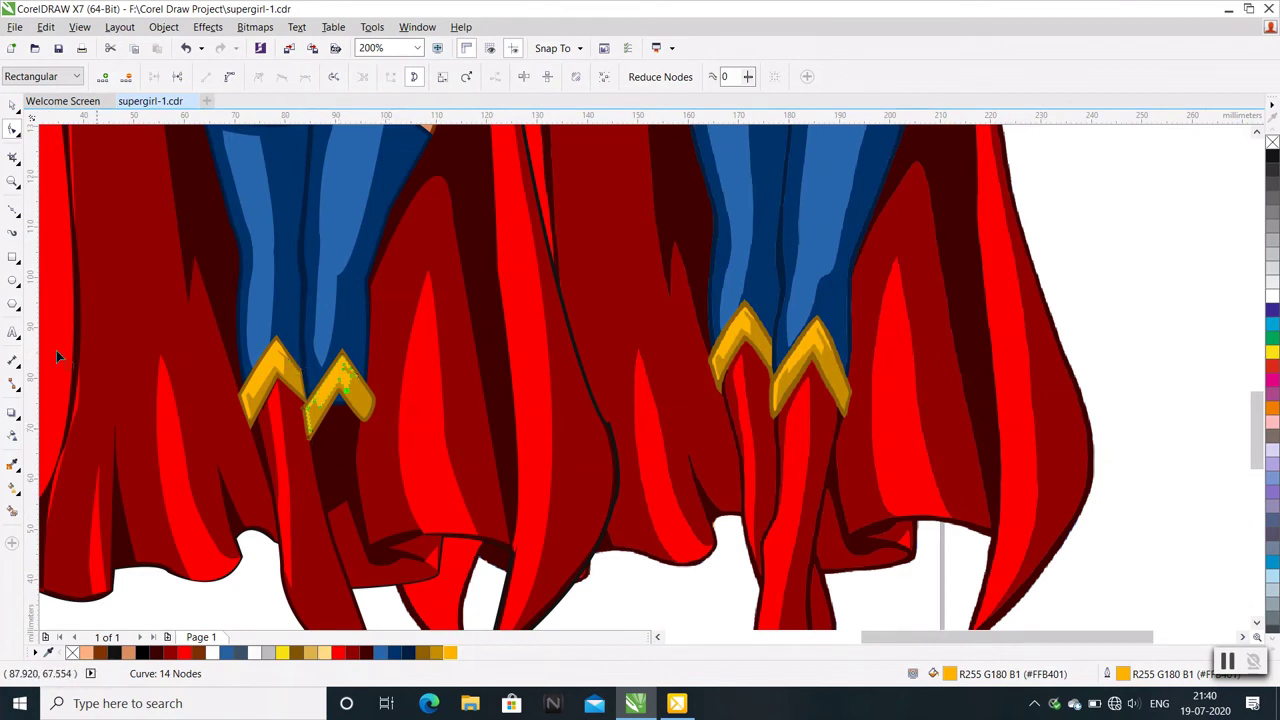
# Start a Bezier leg outline below the chevron, curving down the leg
pyautogui.press('space')
pyautogui.click(1143, 468)
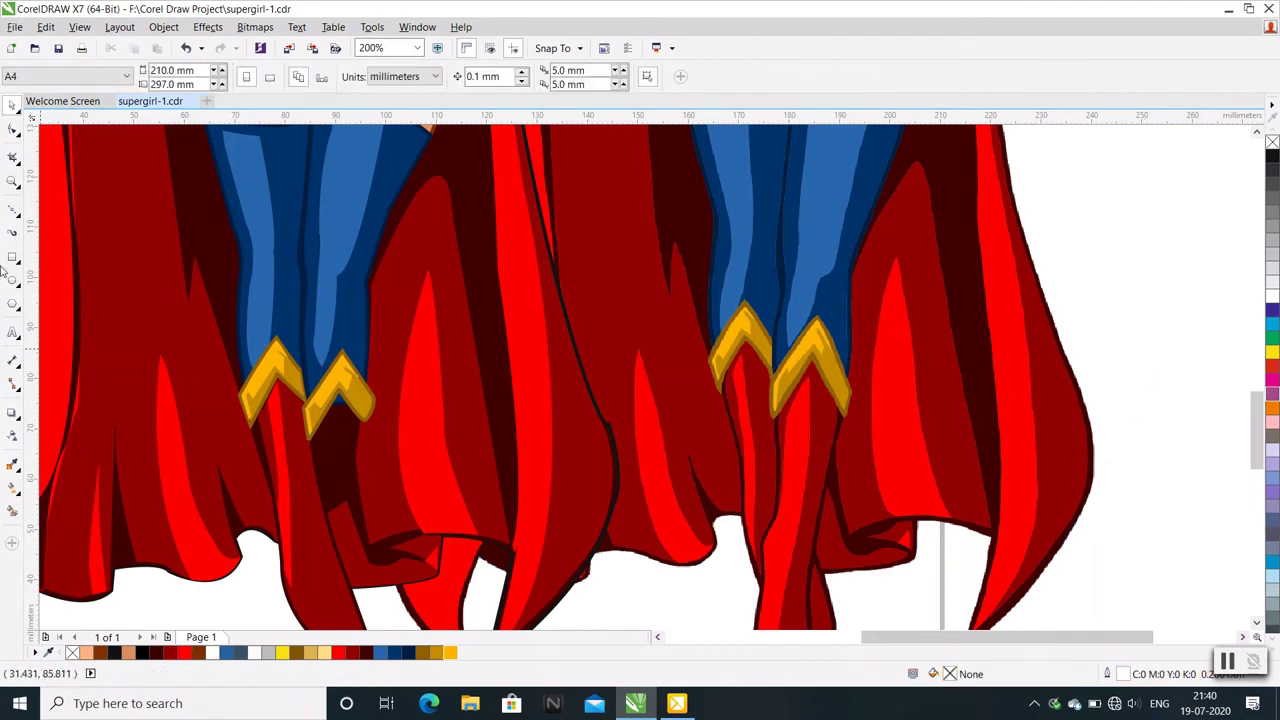
pyautogui.press('F10')
pyautogui.scroll(2, 370, 430)
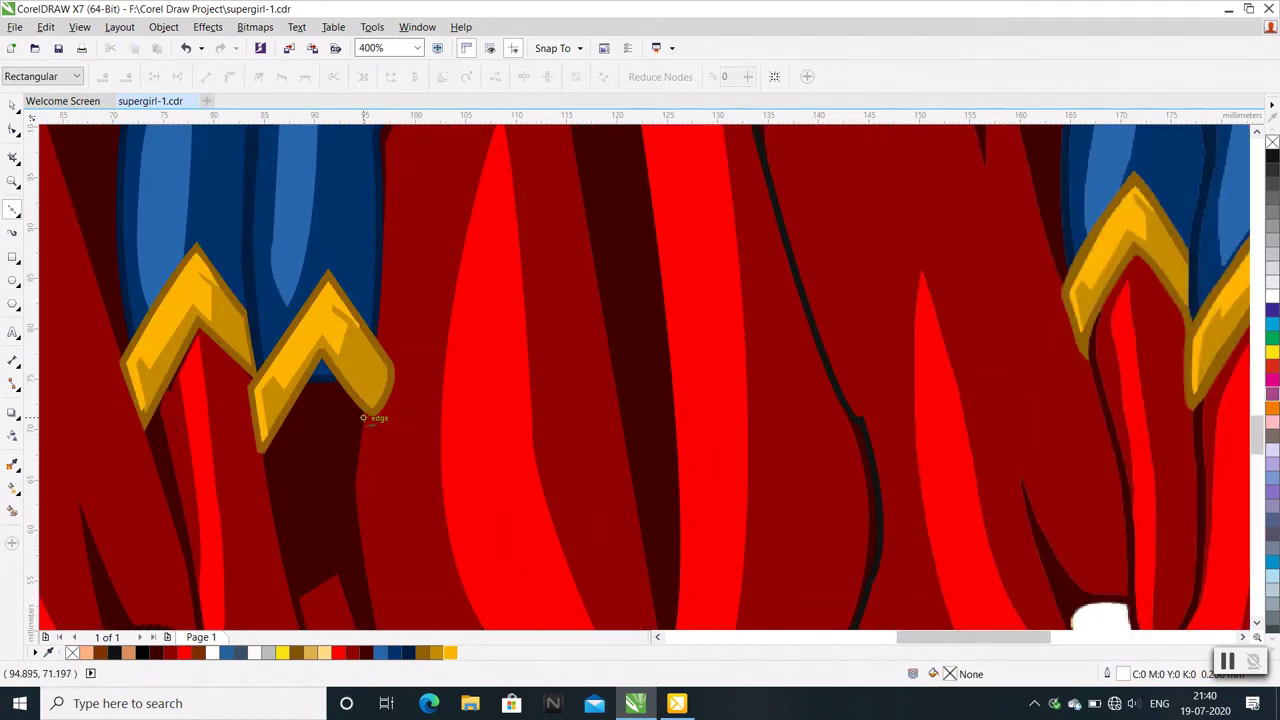
pyautogui.scroll(-3, 346, 386)
pyautogui.scroll(2, 323, 470)
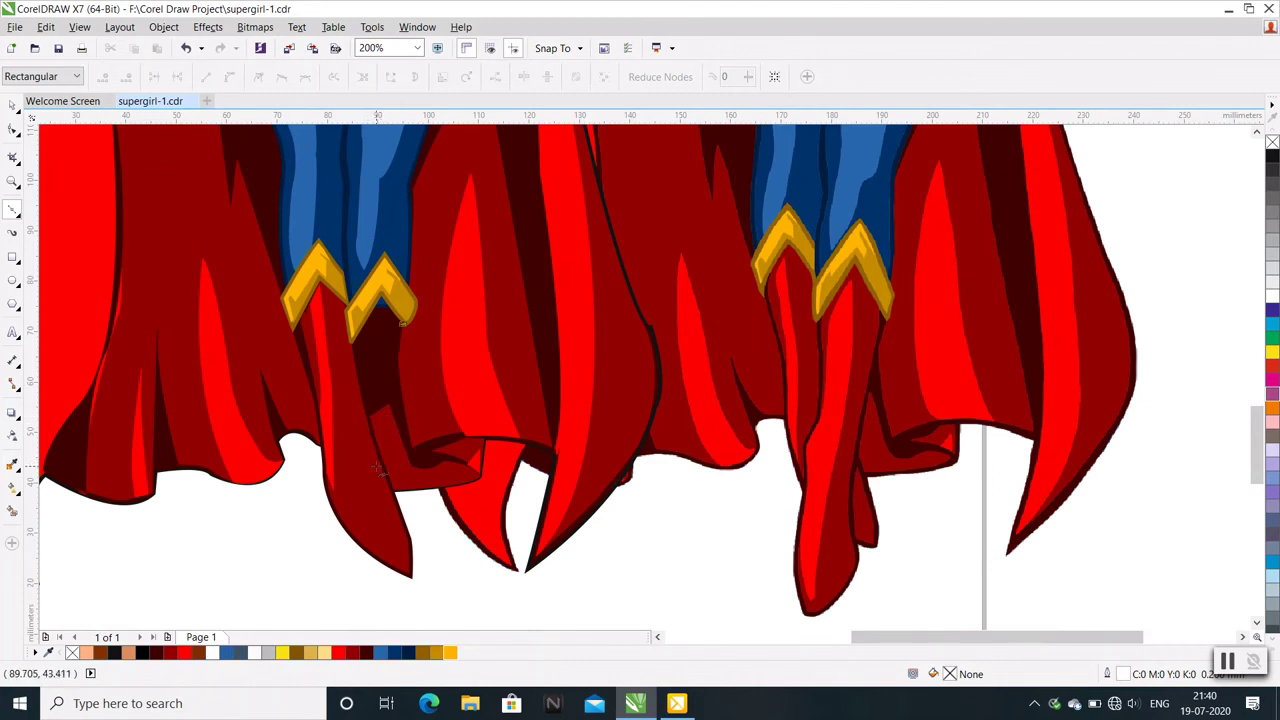
pyautogui.moveTo(376, 467); pyautogui.dragTo(357, 520)
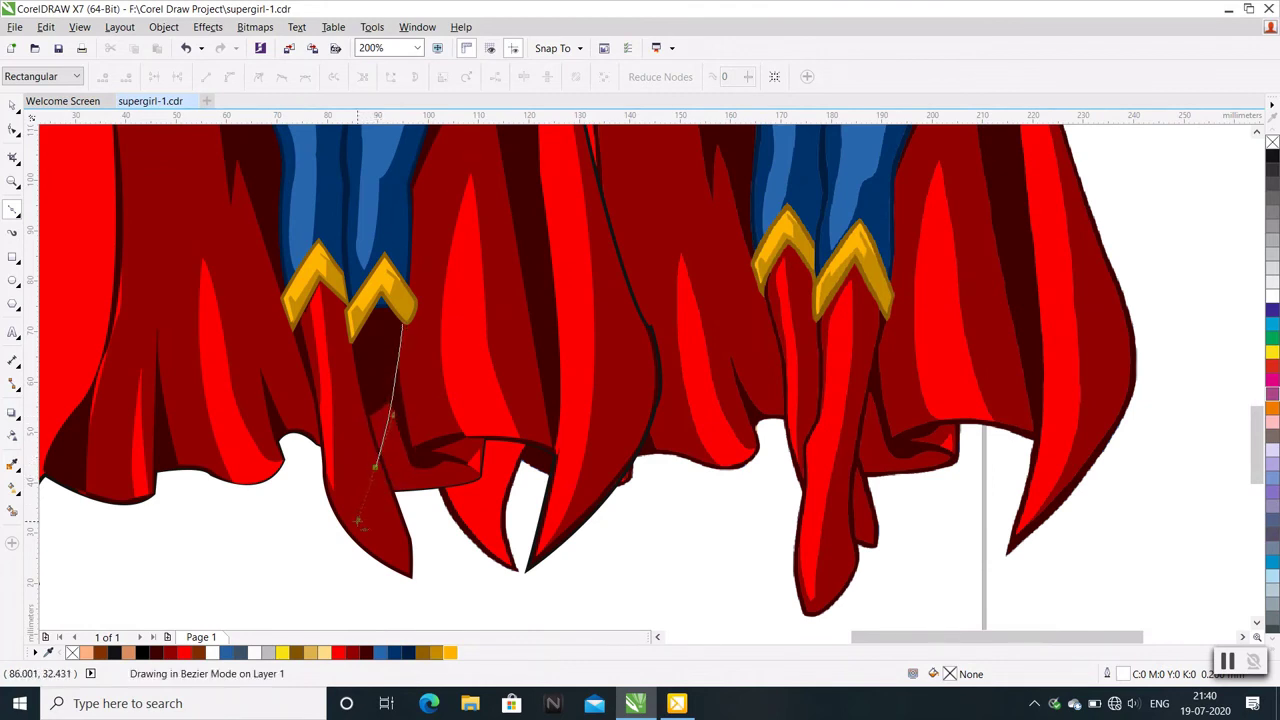
pyautogui.press('Escape')
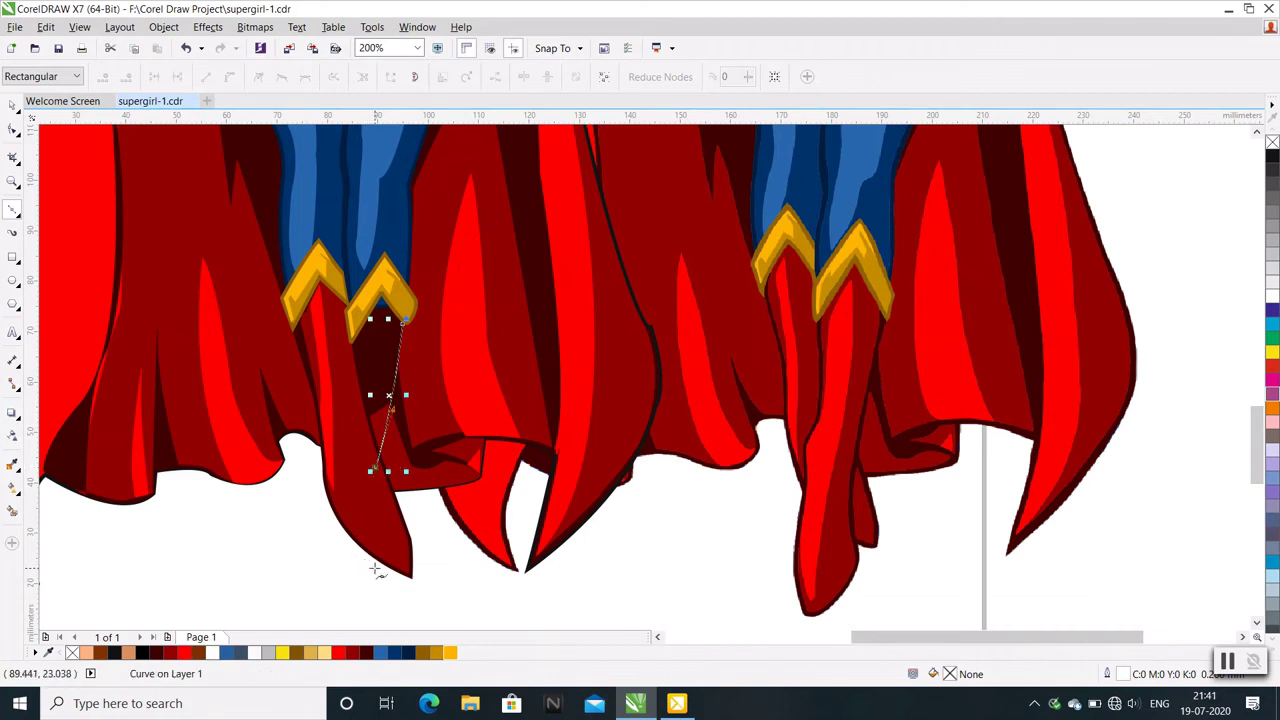
pyautogui.moveTo(376, 572); pyautogui.dragTo(390, 595)
pyautogui.press('Escape')
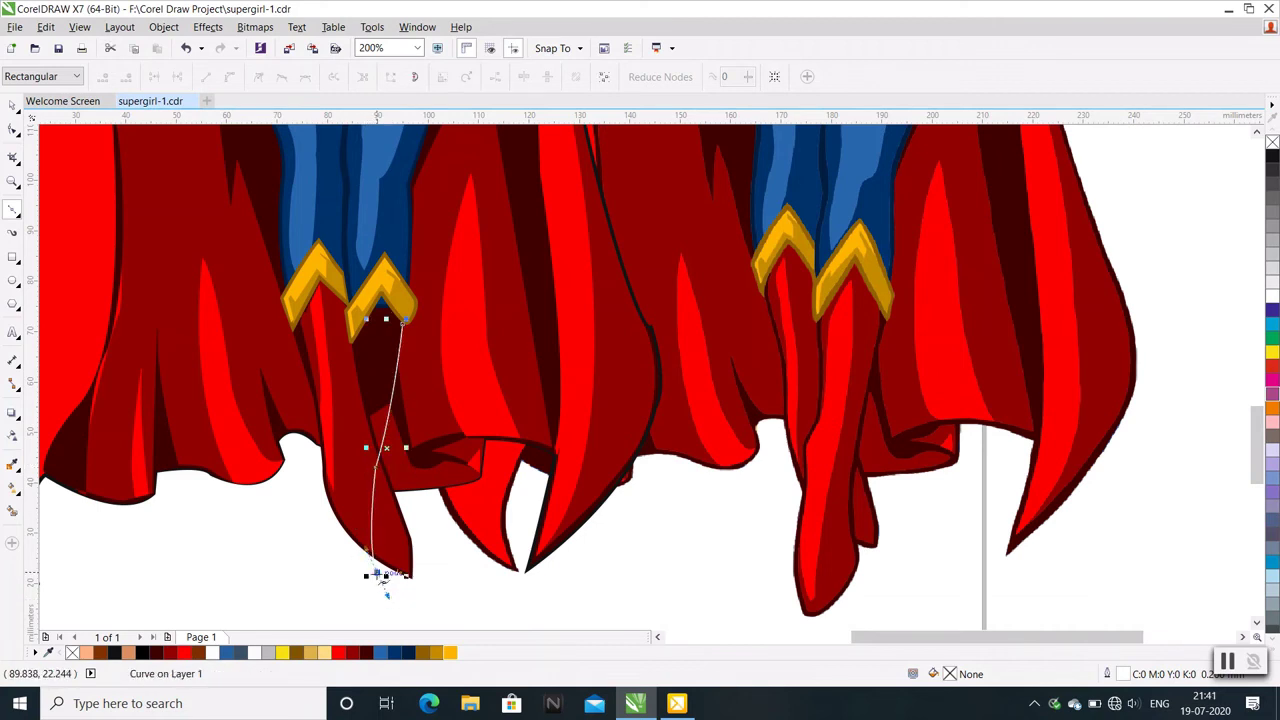
# Extend the outline to the boot tip and back up, snapping onto the existing node
pyautogui.scroll(-2, 362, 601)
pyautogui.scroll(2, 371, 571)
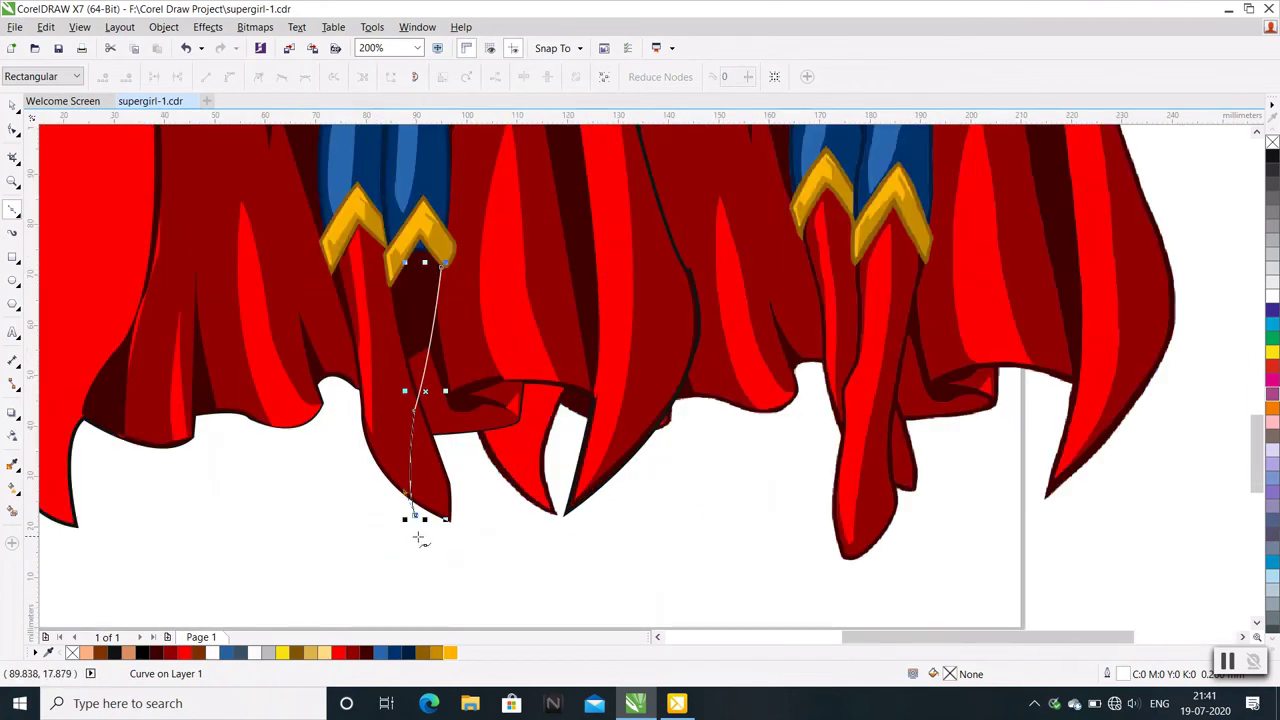
pyautogui.click(419, 528)
pyautogui.press('Escape')
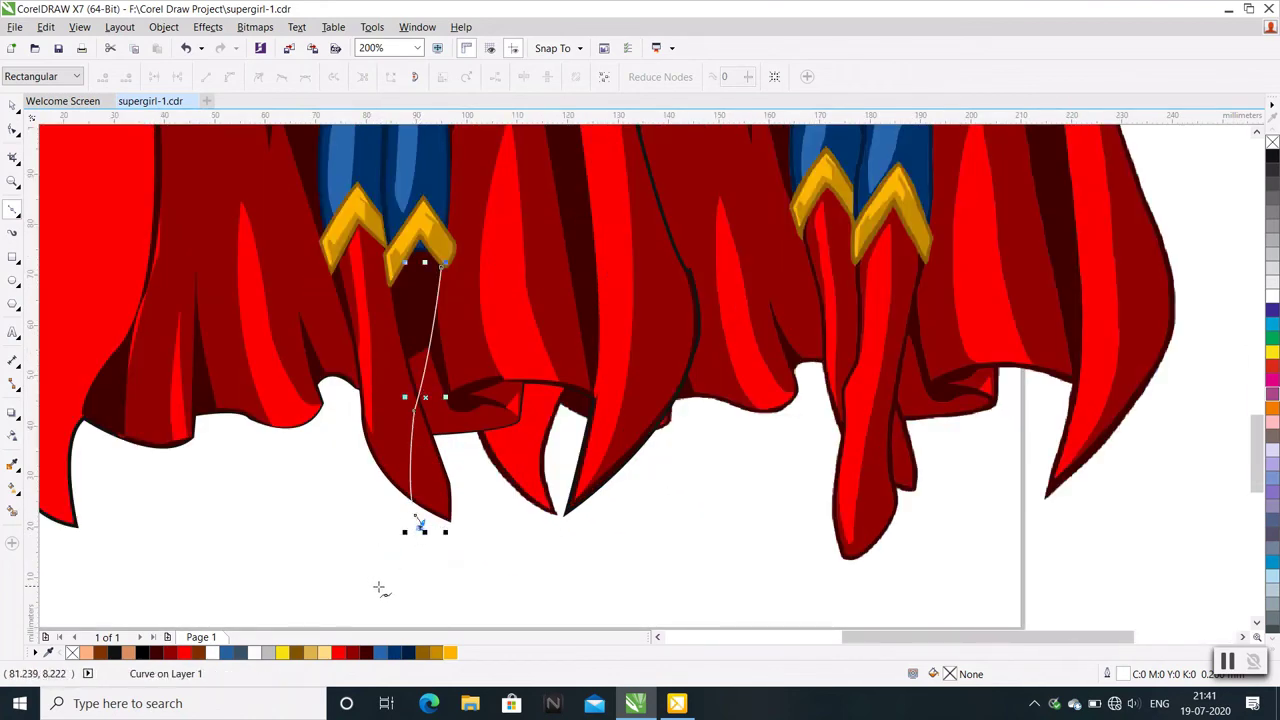
pyautogui.click(380, 594)
pyautogui.press('Escape')
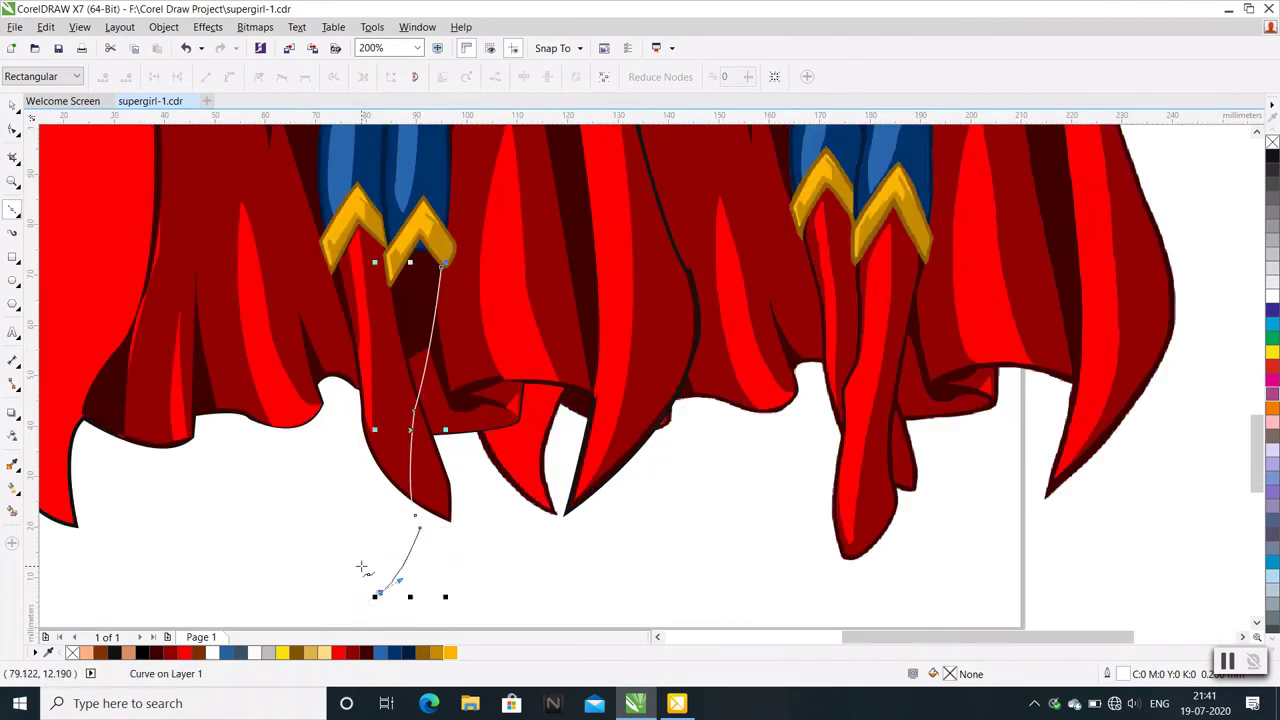
pyautogui.moveTo(376, 595); pyautogui.dragTo(362, 570)
pyautogui.press('Escape')
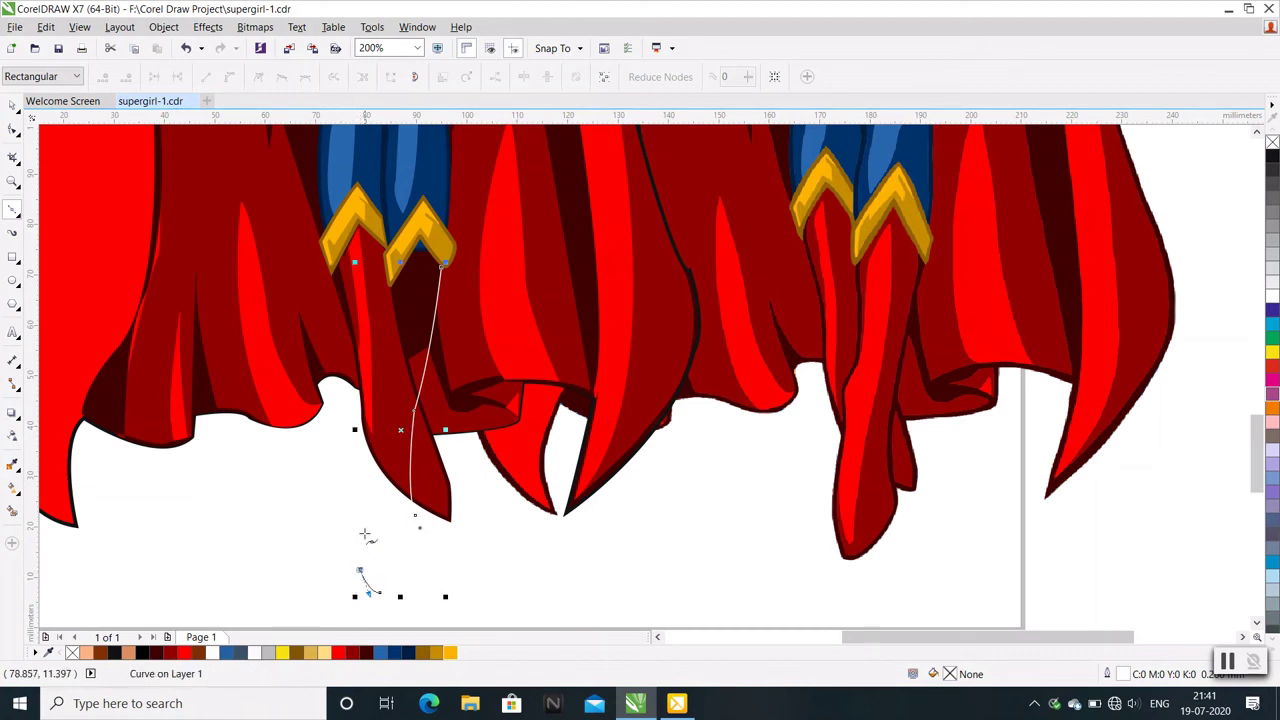
pyautogui.click(367, 468)
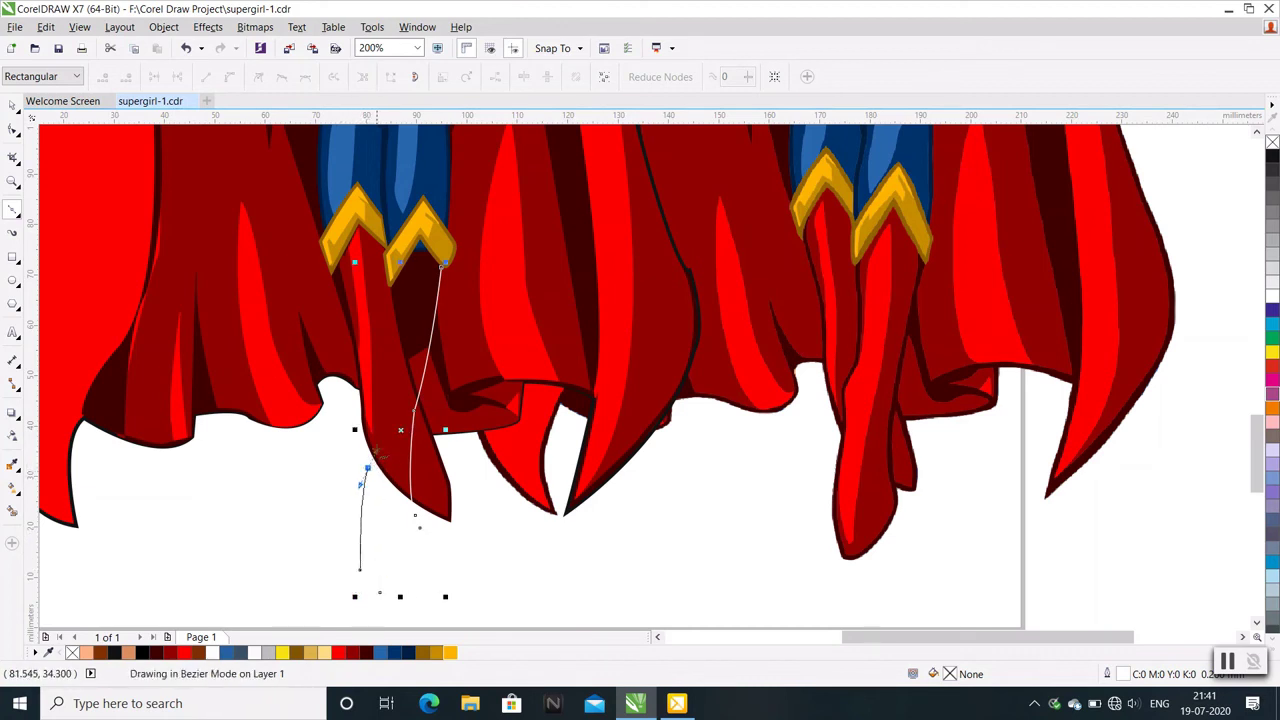
pyautogui.press('Escape')
pyautogui.click(371, 432)
pyautogui.press('Escape')
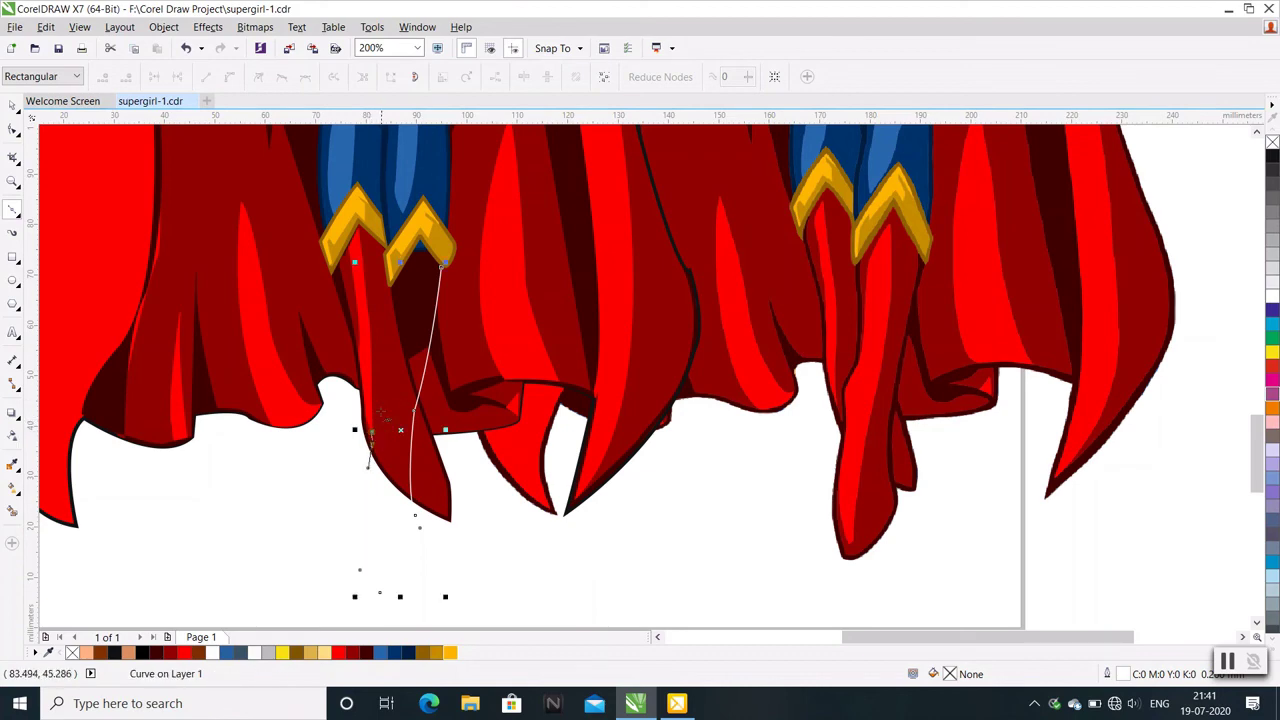
# Trace the outline up around the chevron's peak and join the end nodes to close it
pyautogui.scroll(2, 380, 412)
pyautogui.click(371, 395)
pyautogui.scroll(-2, 360, 400)
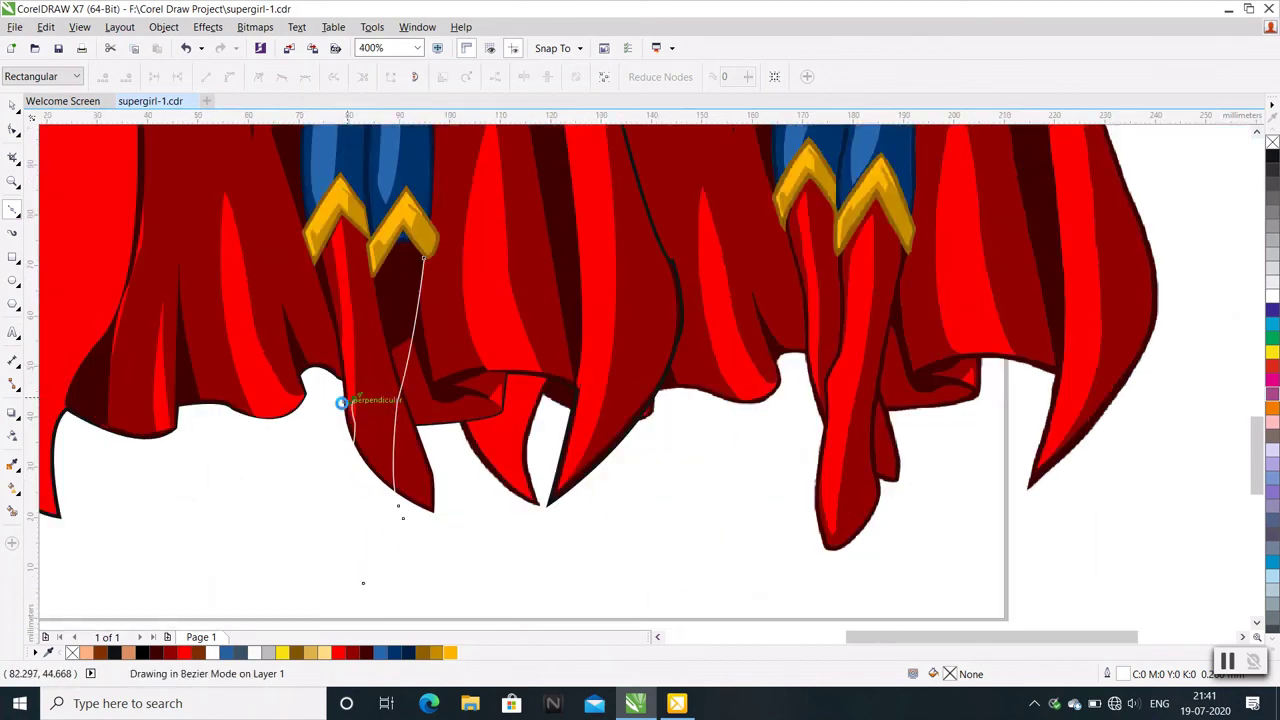
pyautogui.click(341, 402)
pyautogui.press('Escape')
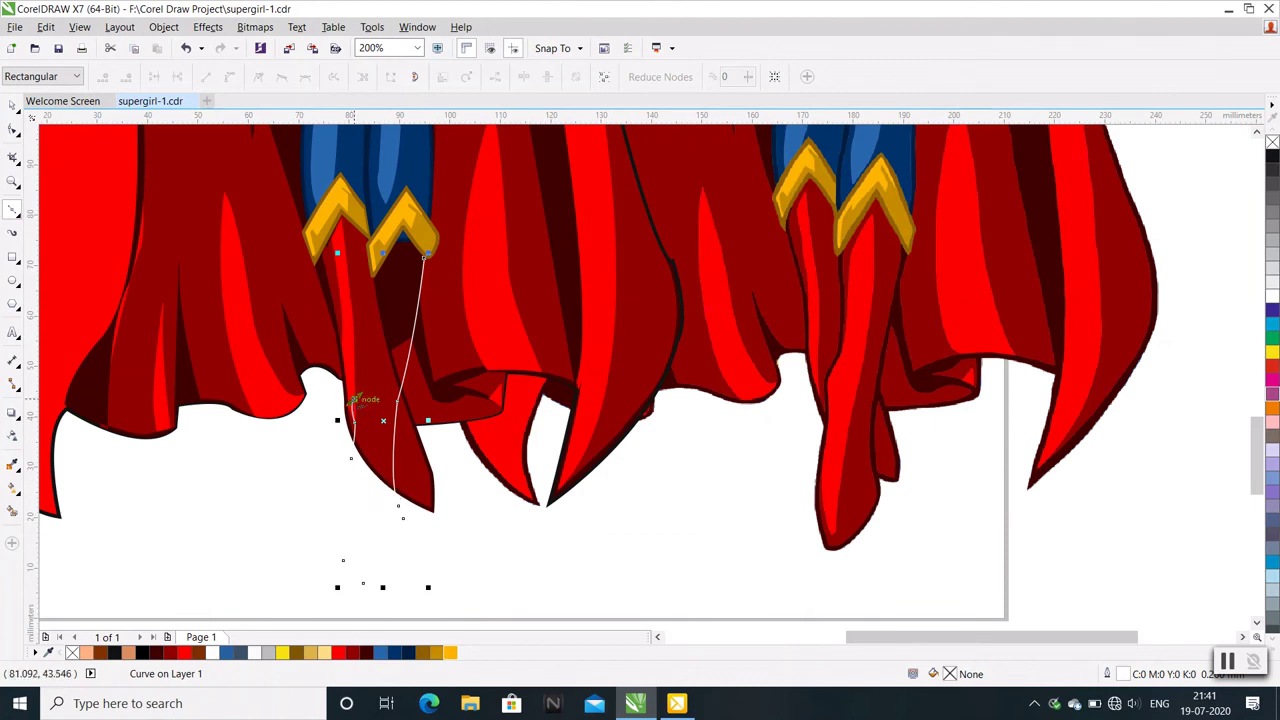
pyautogui.click(371, 364)
pyautogui.press('Escape')
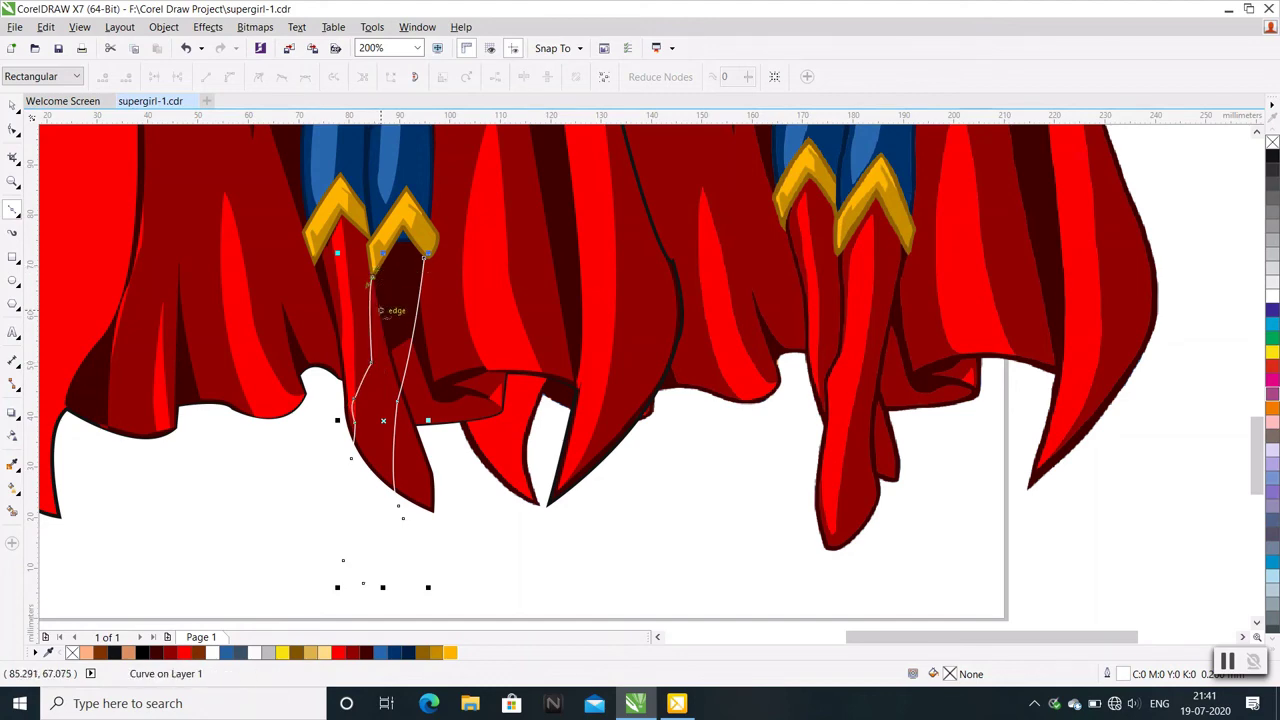
pyautogui.scroll(1, 385, 270)
pyautogui.click(386, 280)
pyautogui.click(420, 226)
pyautogui.click(468, 295)
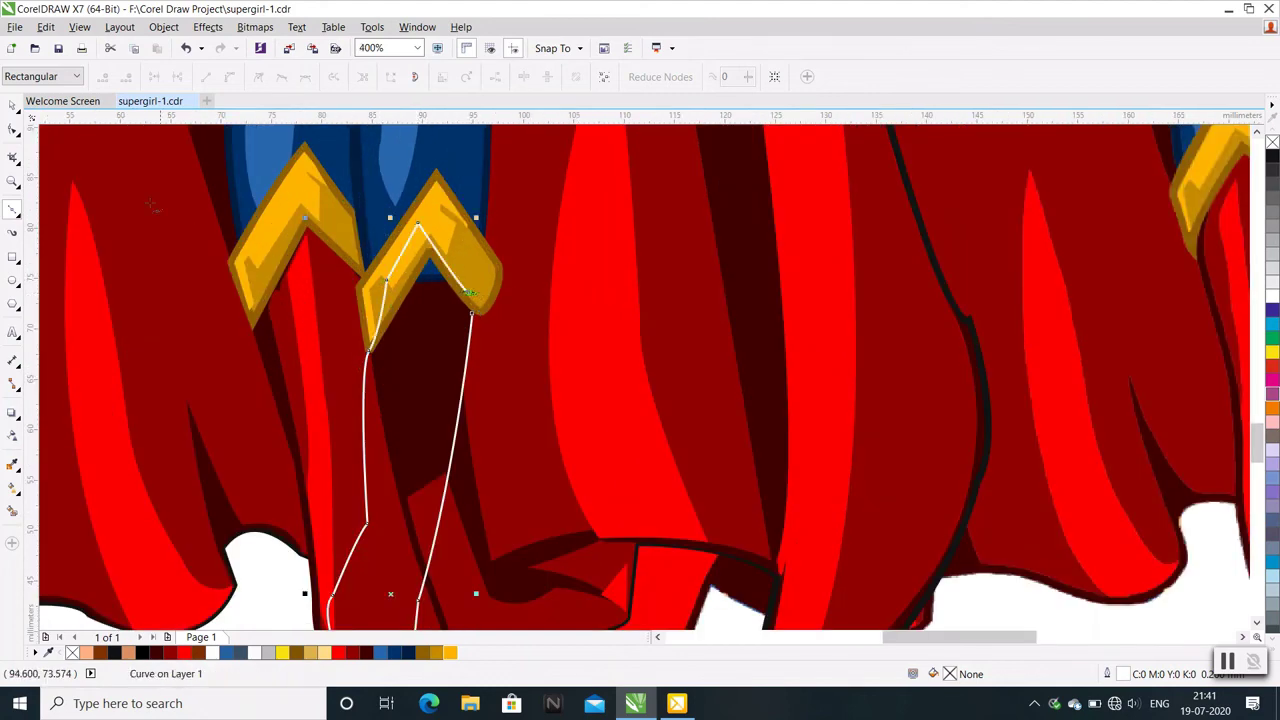
pyautogui.click(13, 128)
pyautogui.rightClick(404, 358)
pyautogui.click(460, 507)
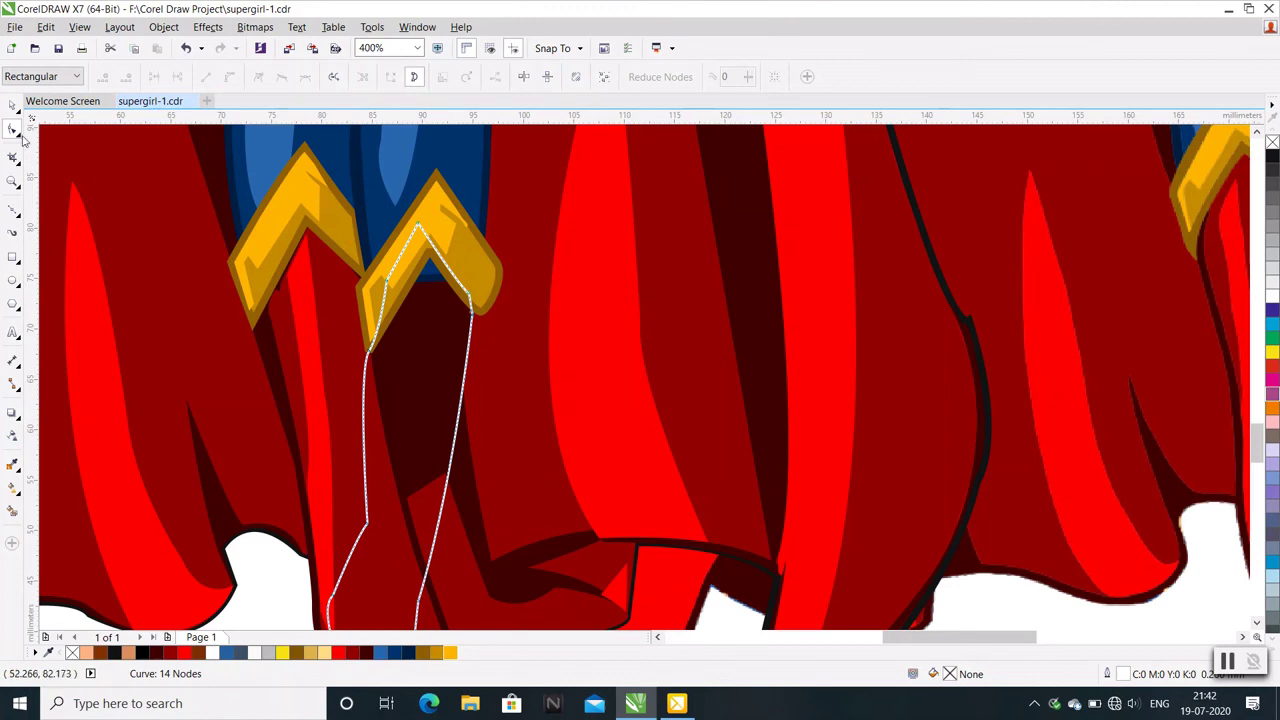
# Select only the new leg strip and fill it dark red #940202
pyautogui.press('space')
pyautogui.keyDown('shift'); pyautogui.click(500, 263); pyautogui.keyUp('shift')
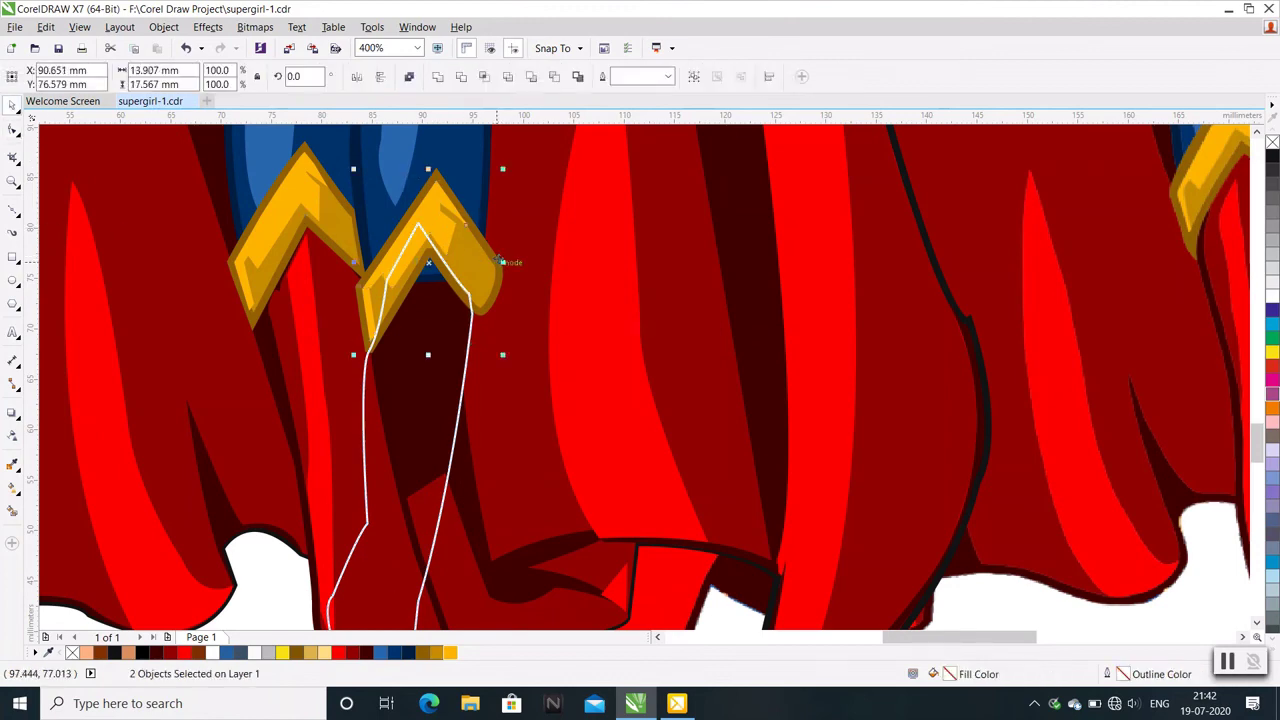
pyautogui.scroll(-1, 434, 248)
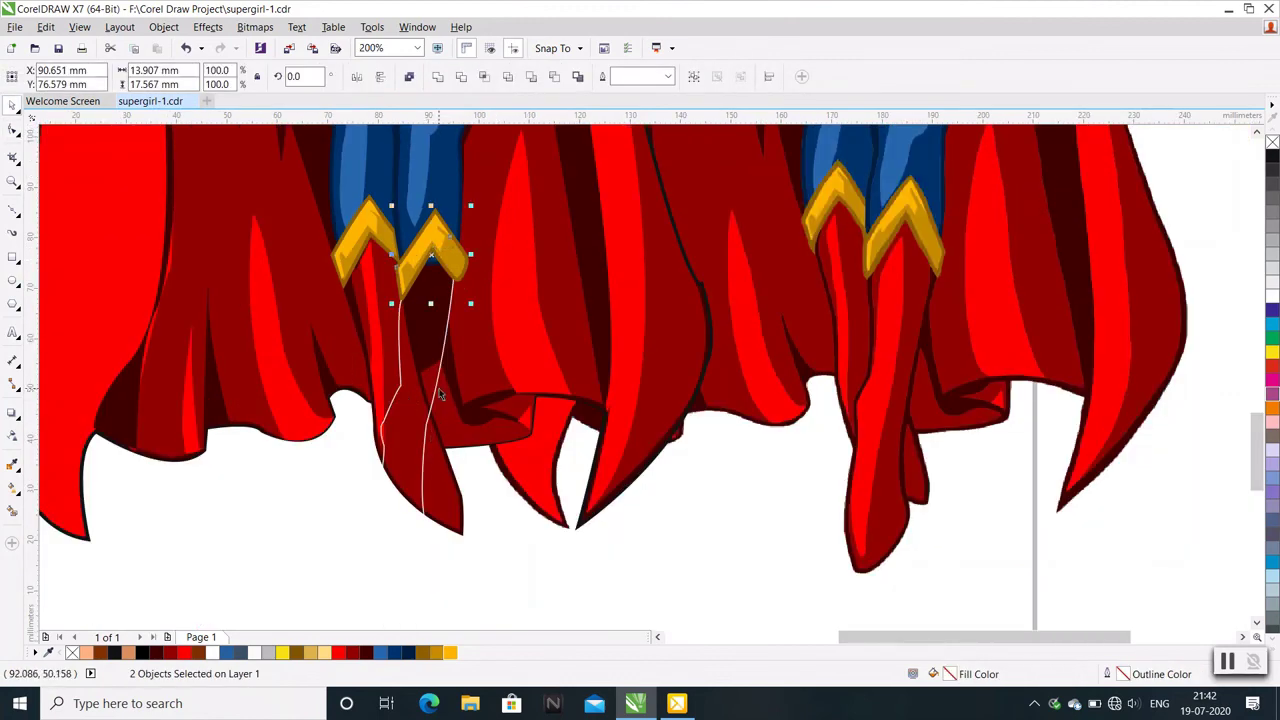
pyautogui.moveTo(440, 395); pyautogui.dragTo(407, 605)
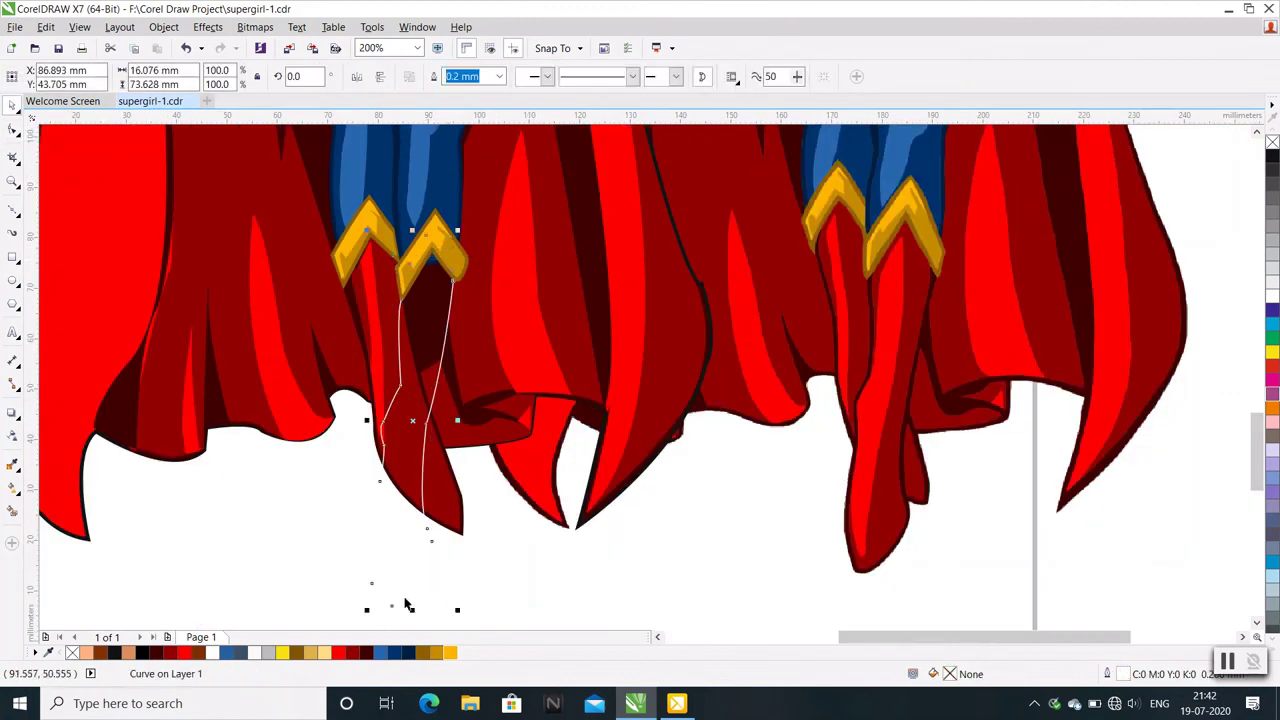
pyautogui.click(352, 653)
pyautogui.click(499, 76)
# Give the leg shape a 0.75 mm outline and drag nodes to refine the leg and boot outline
pyautogui.click(474, 175)
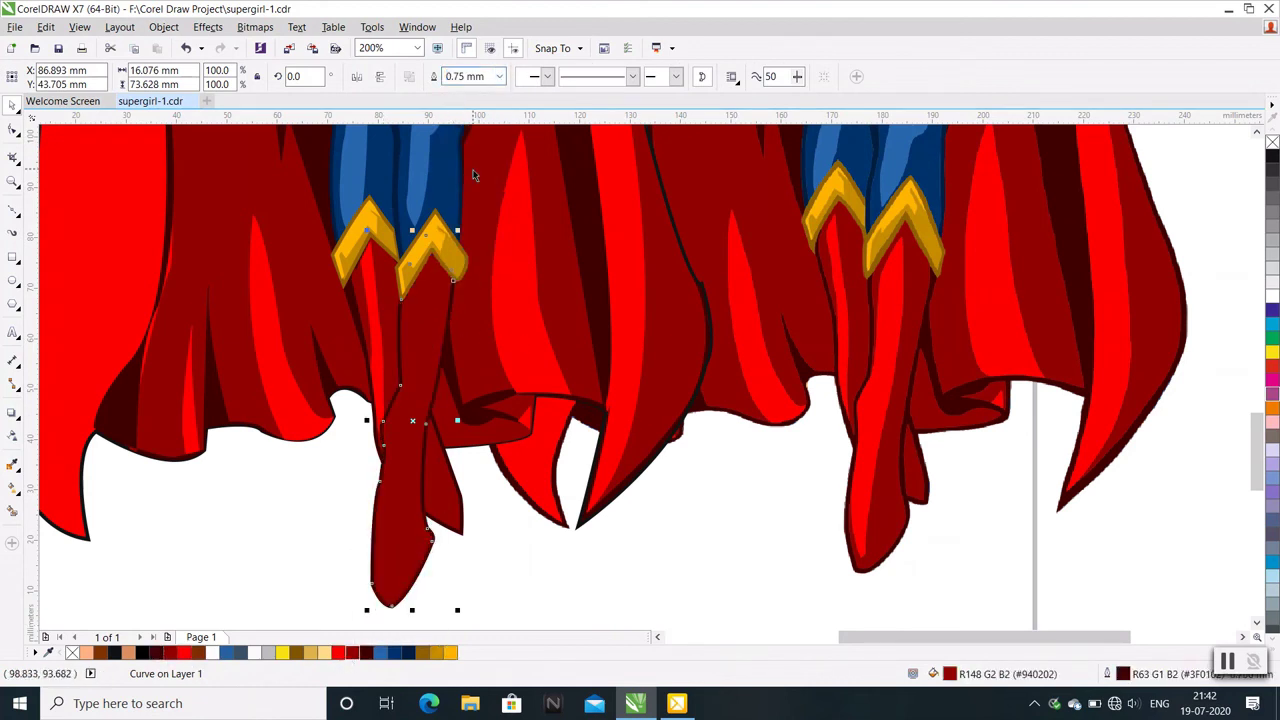
pyautogui.click(13, 129)
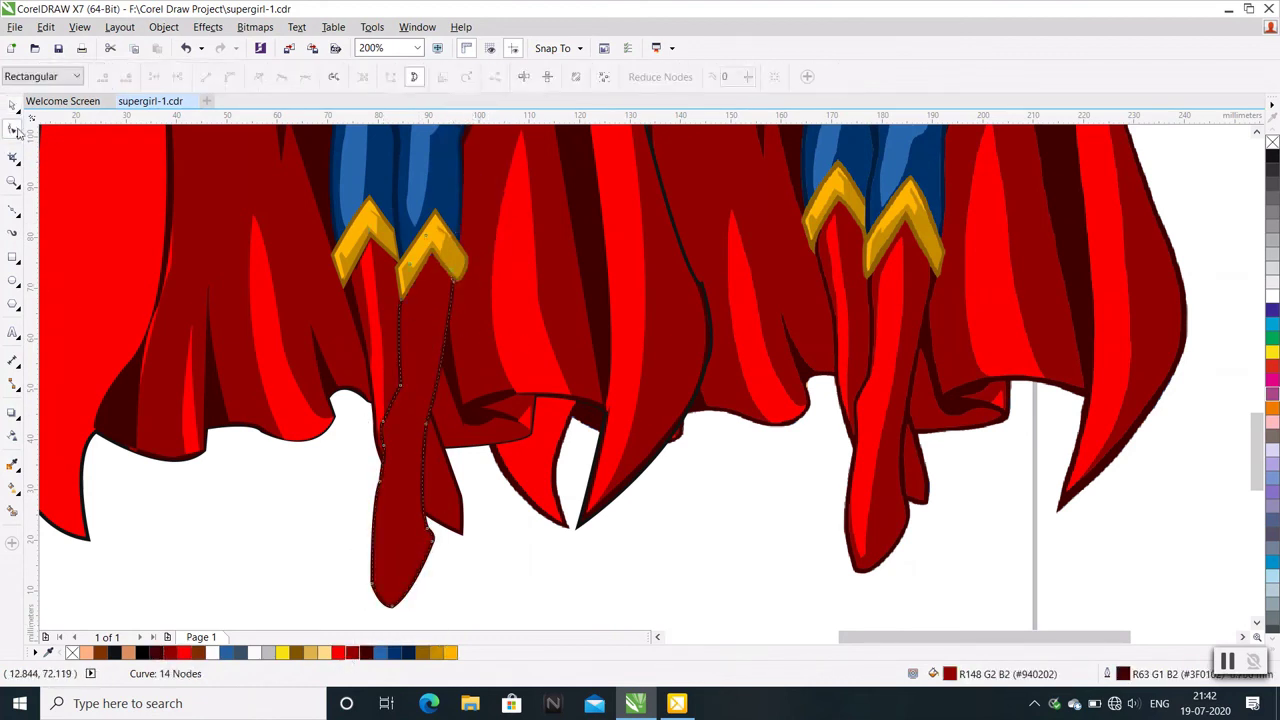
pyautogui.scroll(2, 446, 291)
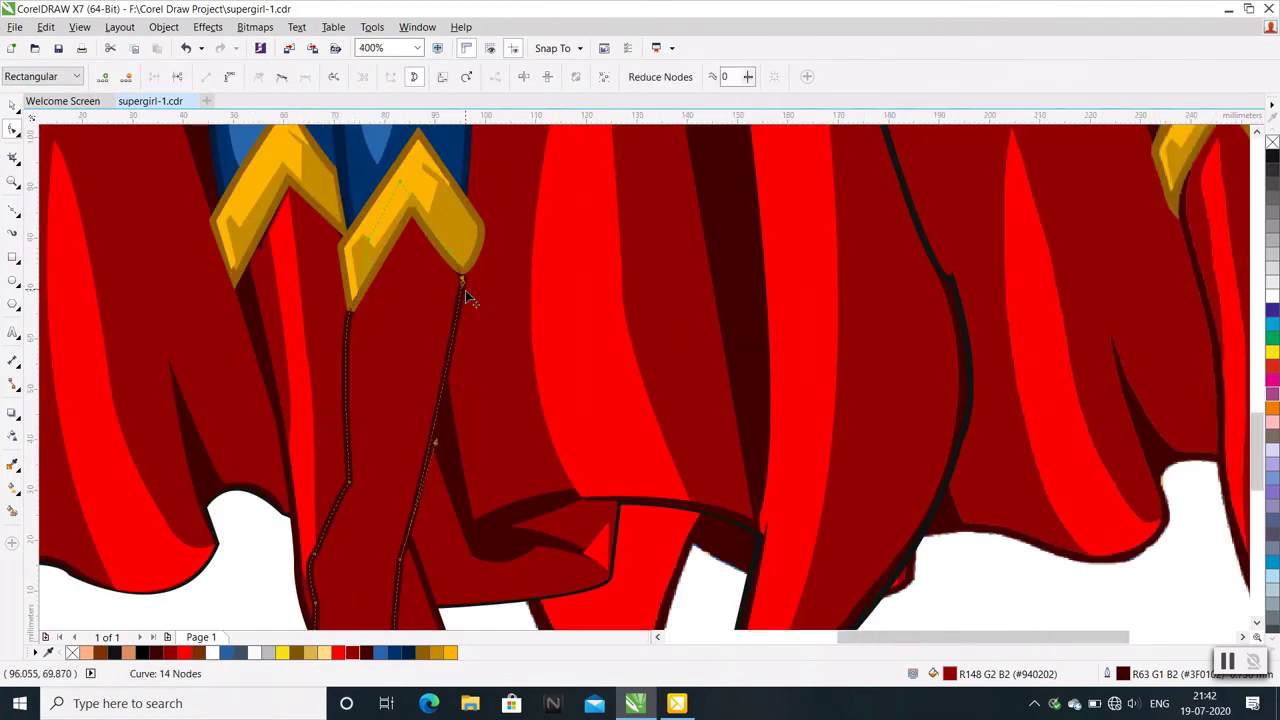
pyautogui.scroll(-2, 465, 290)
pyautogui.moveTo(433, 432); pyautogui.dragTo(438, 456)
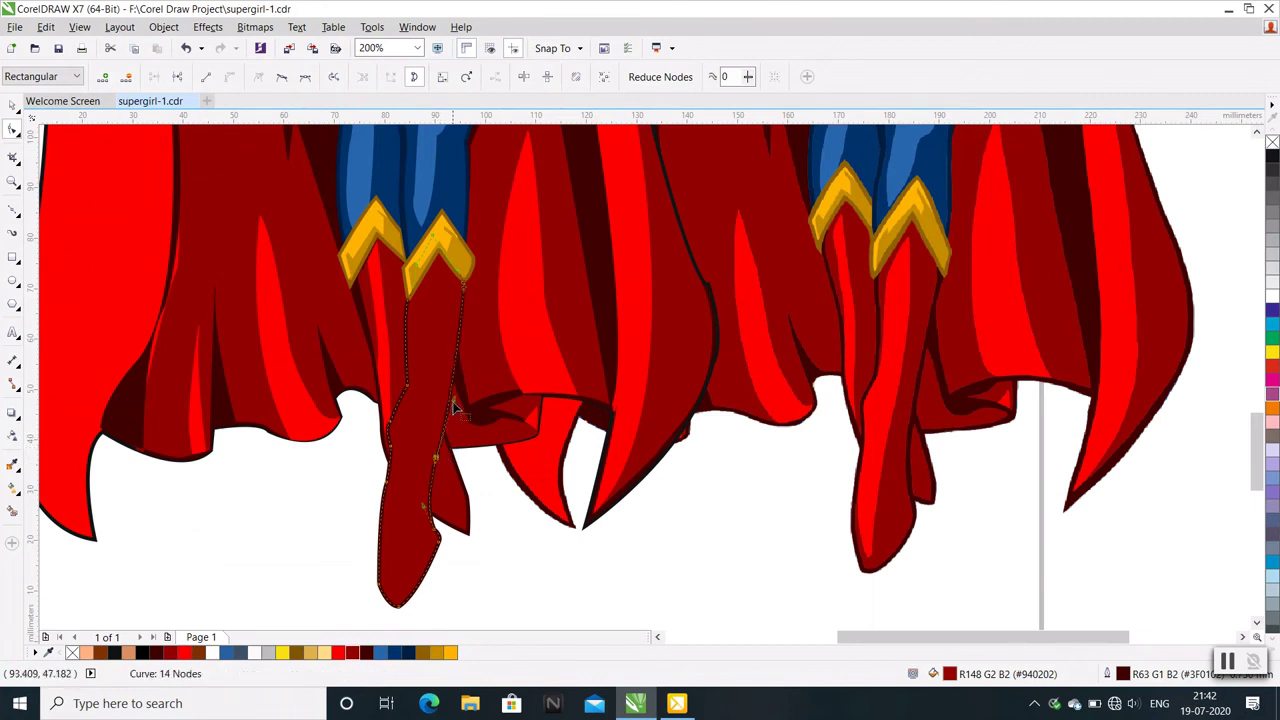
pyautogui.moveTo(458, 400); pyautogui.dragTo(435, 441)
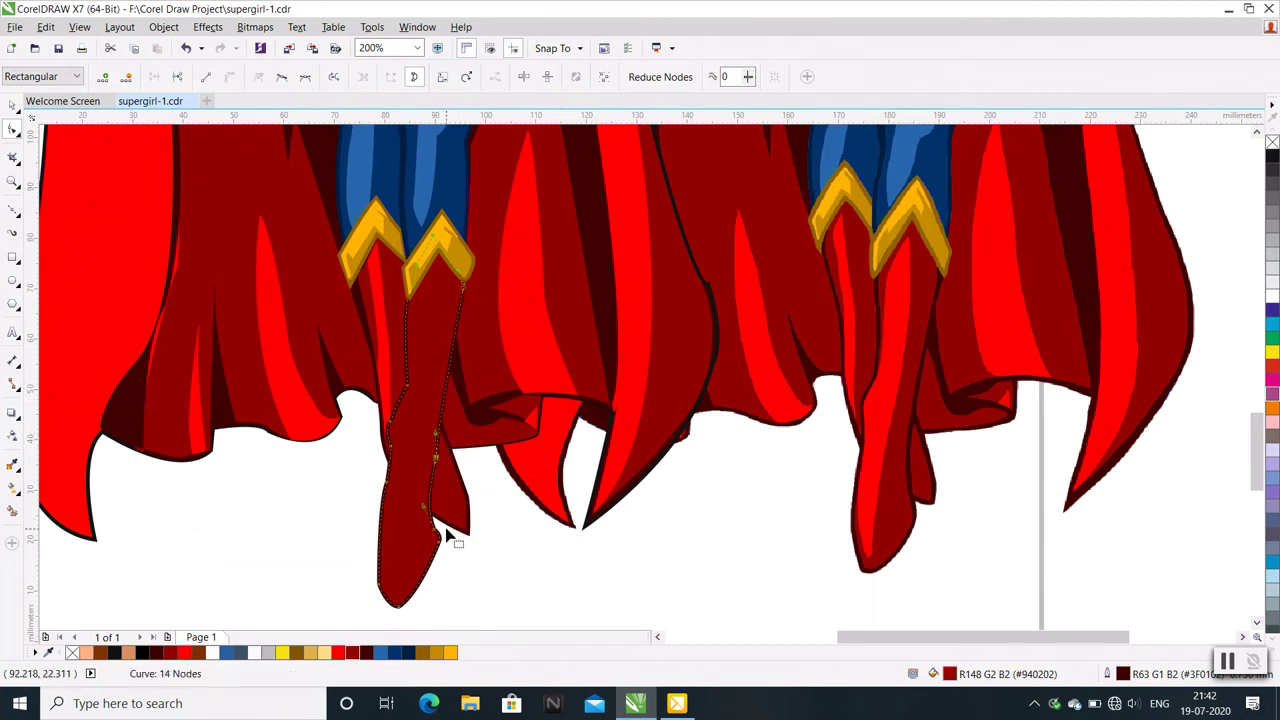
# Refine the boot: reshape its inner edge, remove a tip node, and bend its left edge
pyautogui.scroll(1, 433, 550)
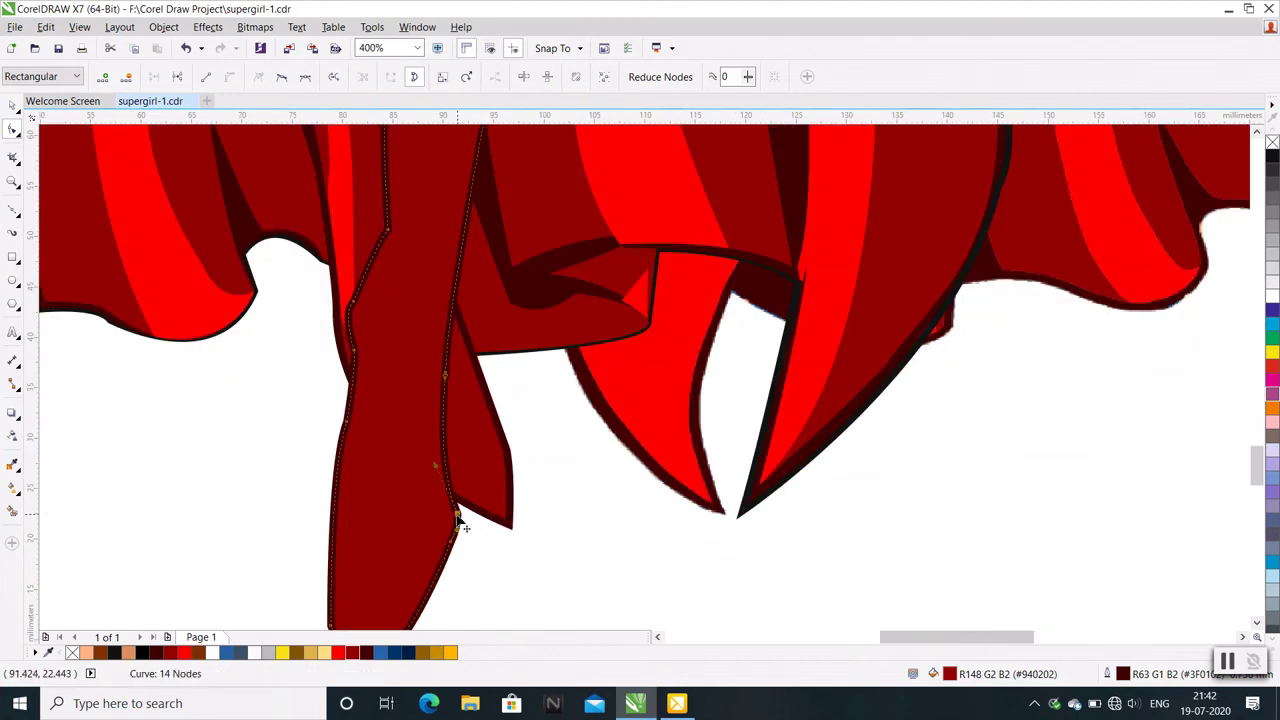
pyautogui.scroll(-1, 457, 529)
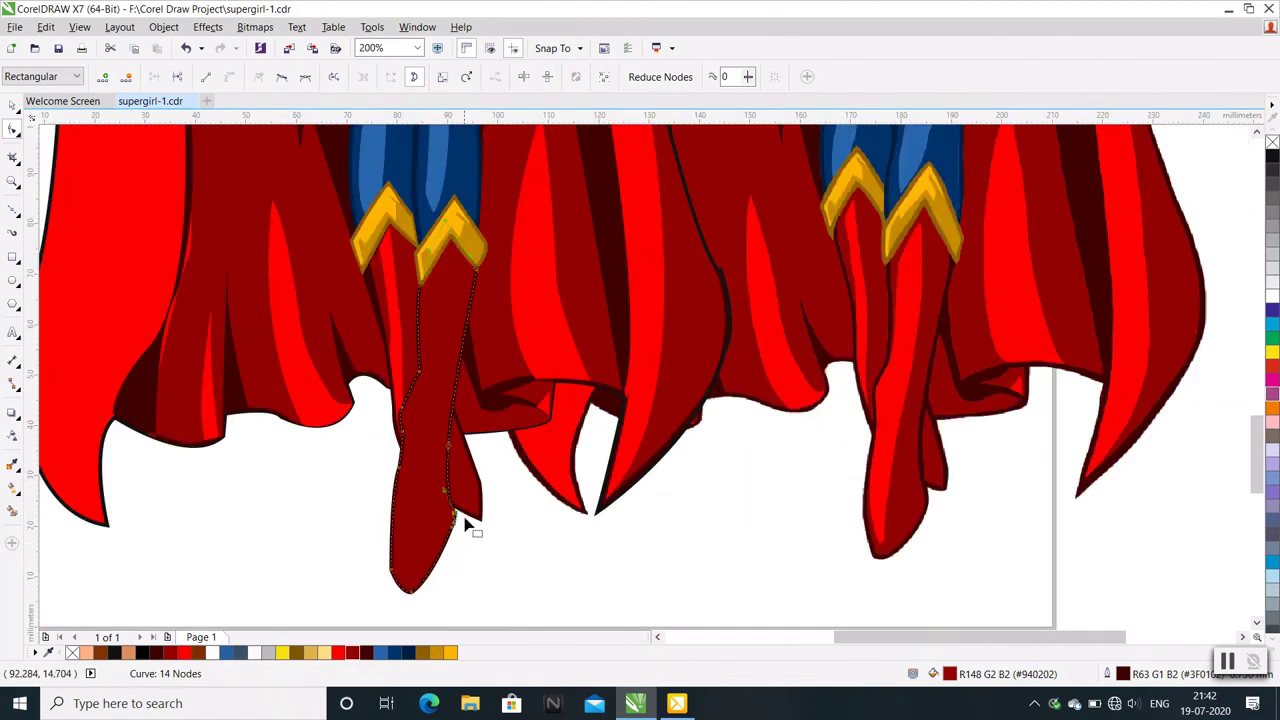
pyautogui.moveTo(448, 453); pyautogui.dragTo(450, 445)
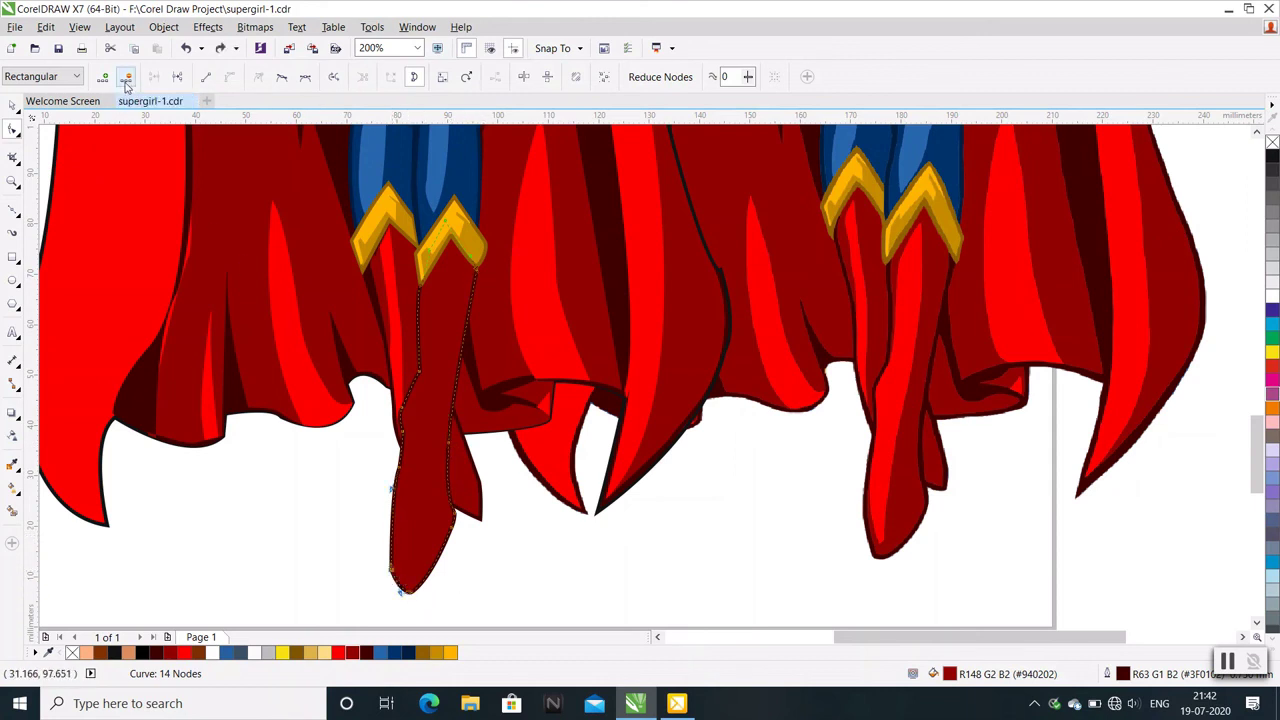
pyautogui.doubleClick(395, 585)
pyautogui.moveTo(393, 550); pyautogui.dragTo(405, 552)
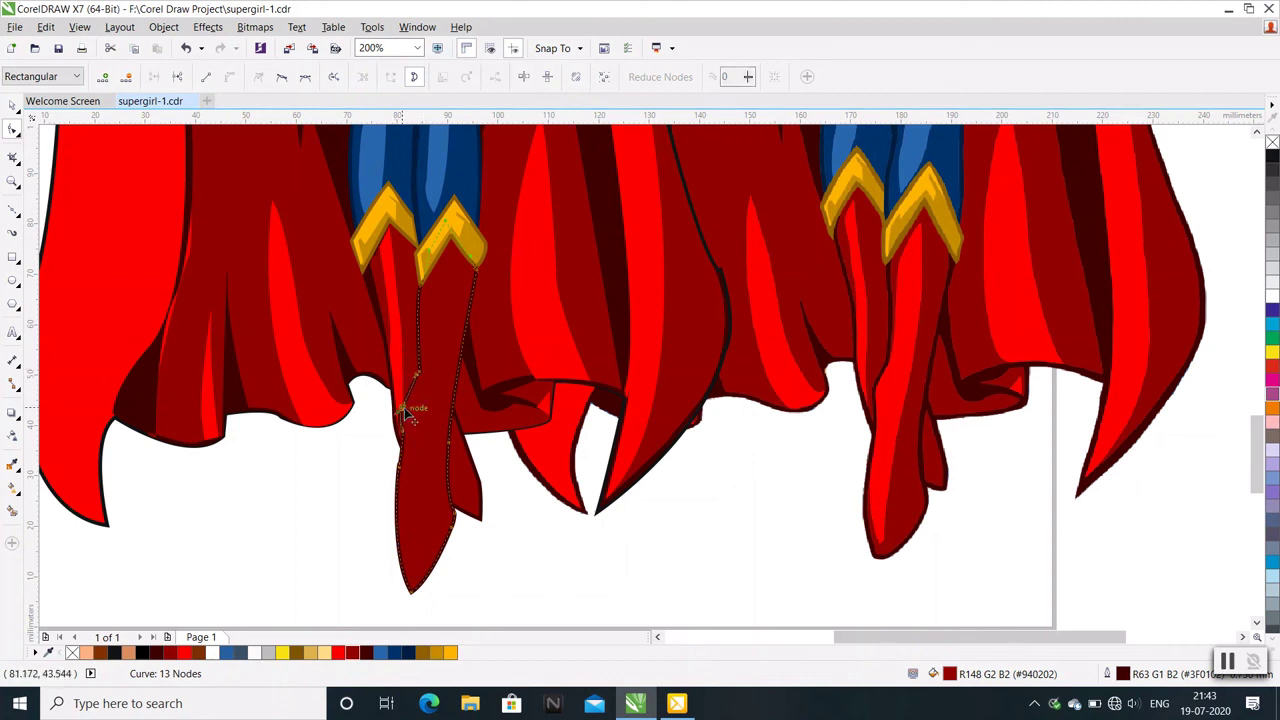
pyautogui.moveTo(410, 412)
pyautogui.mouseDown()
pyautogui.moveTo(400, 466)
pyautogui.moveTo(412, 494)
pyautogui.mouseUp()
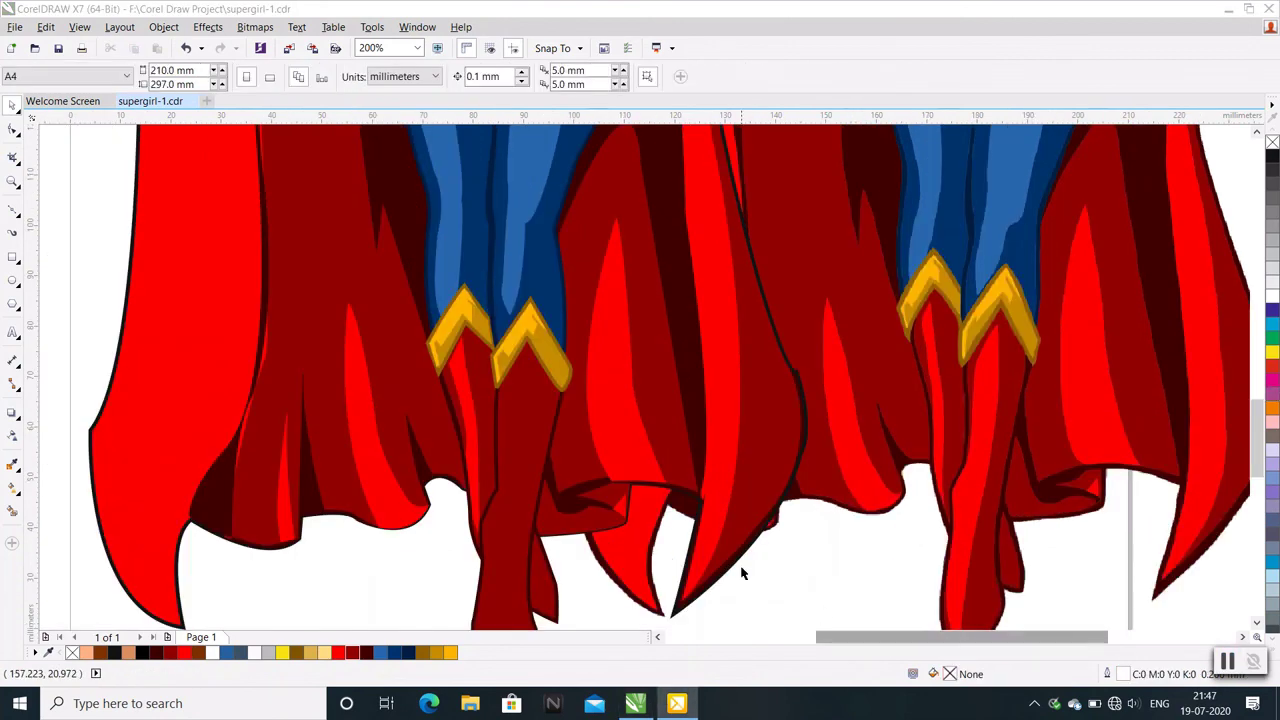
# With the Bezier tool, draw the highlight line from below the gold chevron down to the boot tip
pyautogui.click(824, 549)
pyautogui.click(12, 208)
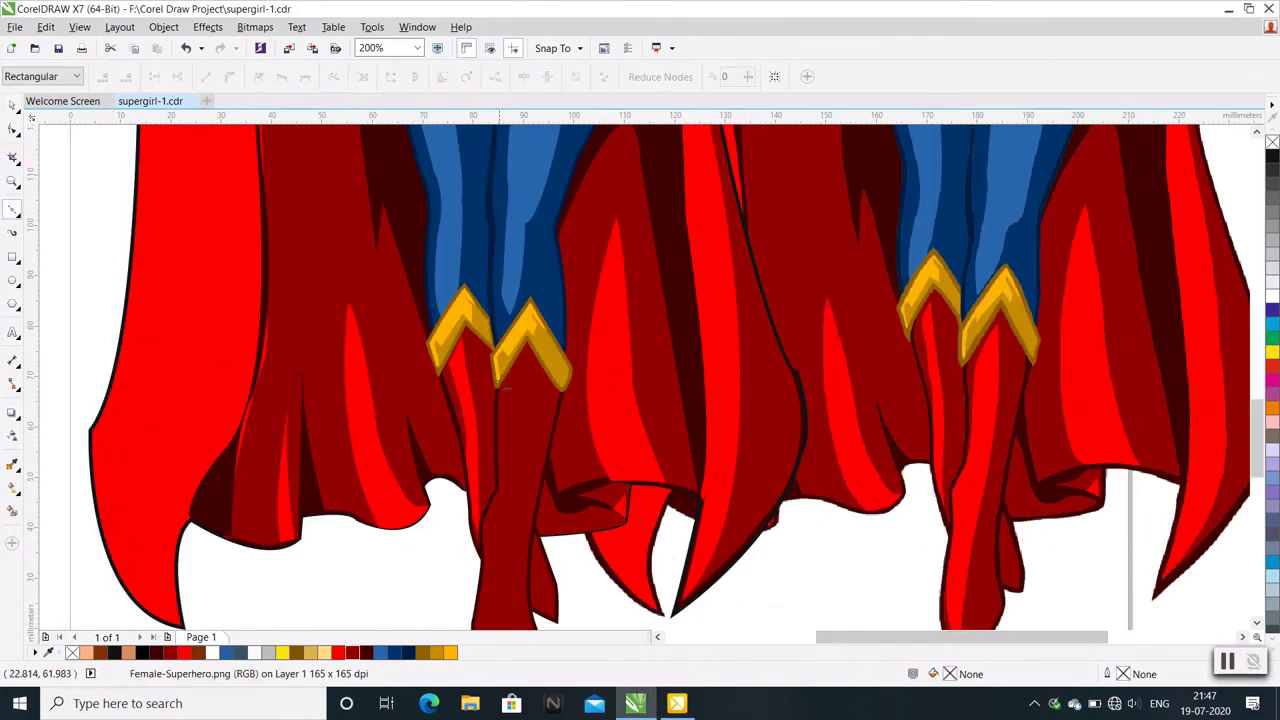
pyautogui.scroll(-1, 524, 362)
pyautogui.scroll(1, 525, 423)
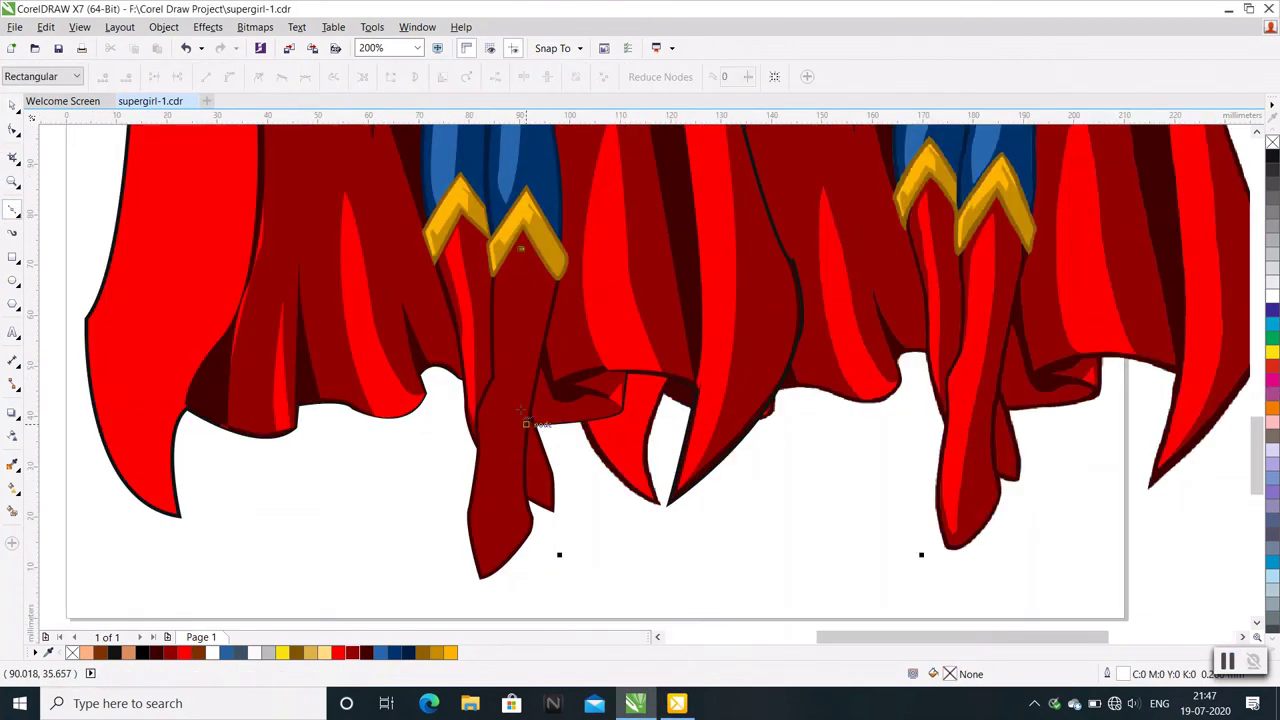
pyautogui.click(520, 313)
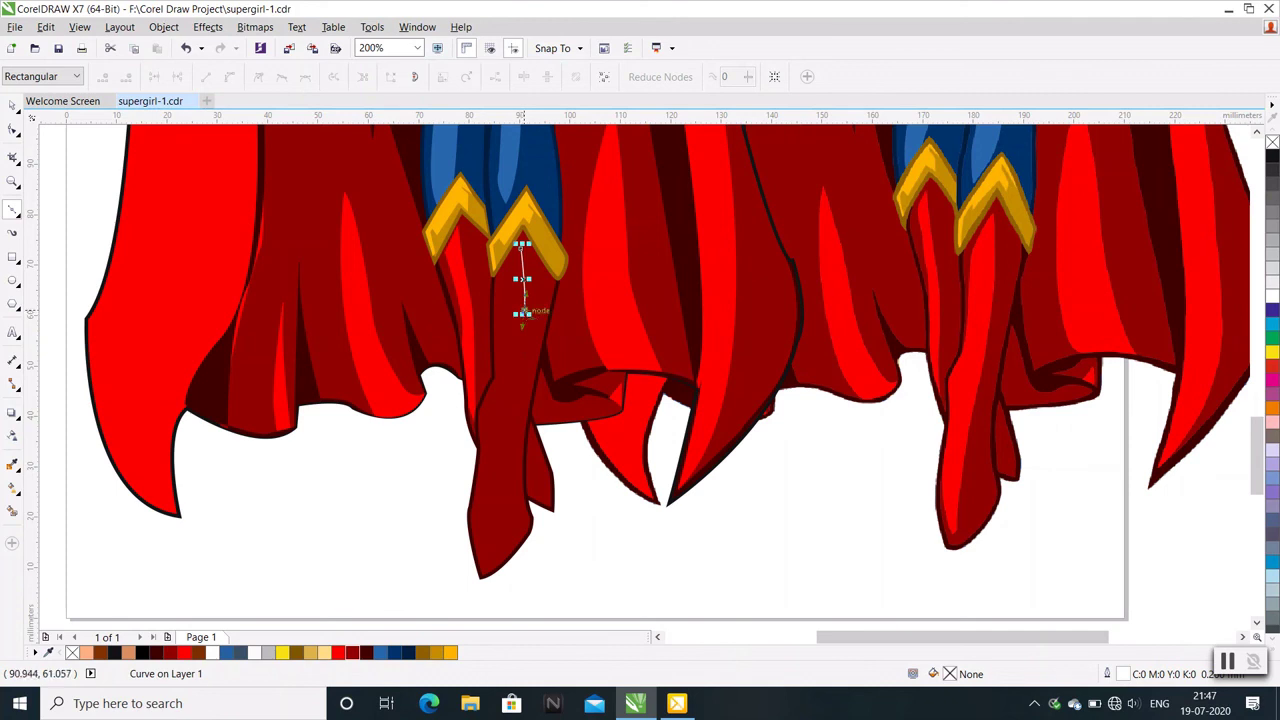
pyautogui.click(520, 378)
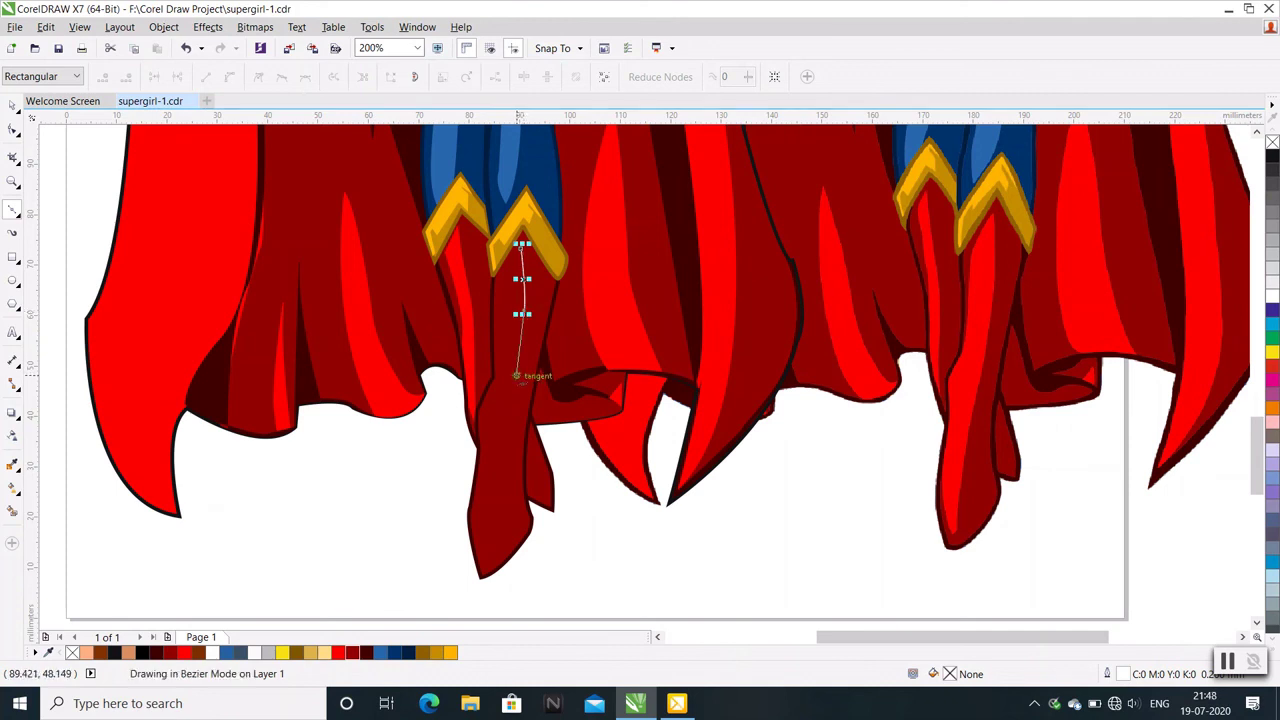
pyautogui.click(503, 462)
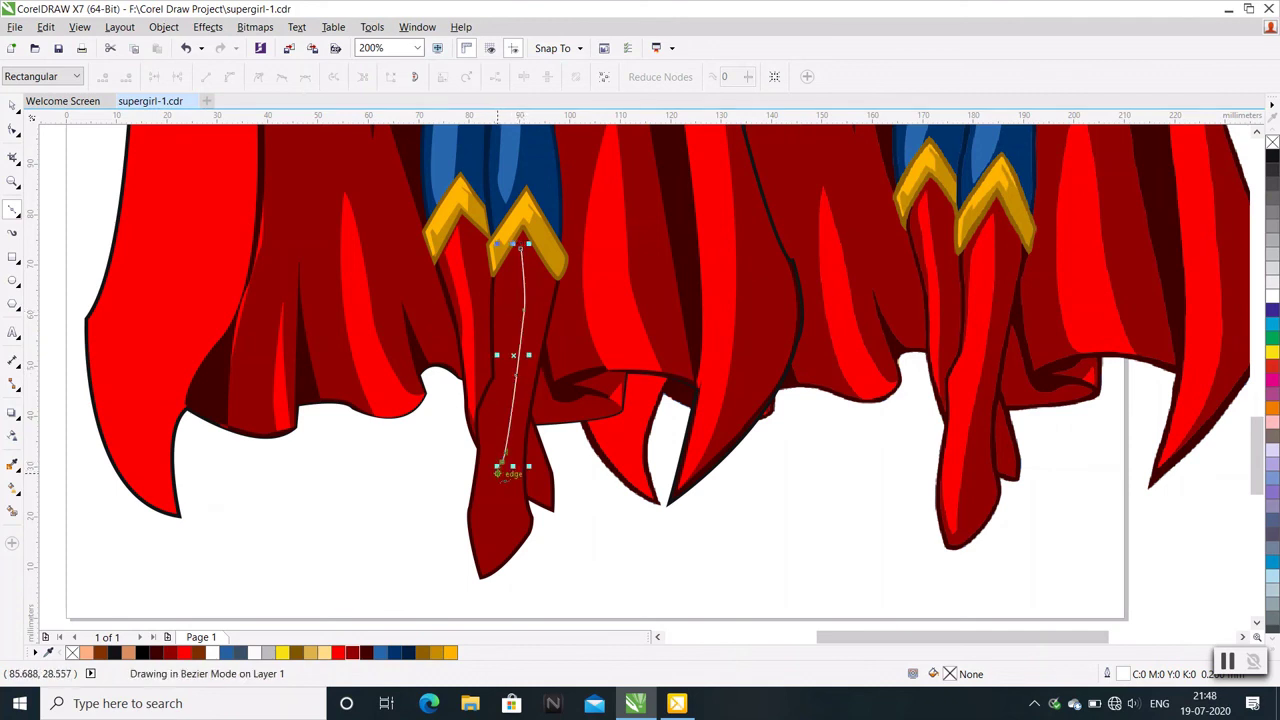
pyautogui.click(490, 553)
pyautogui.click(477, 525)
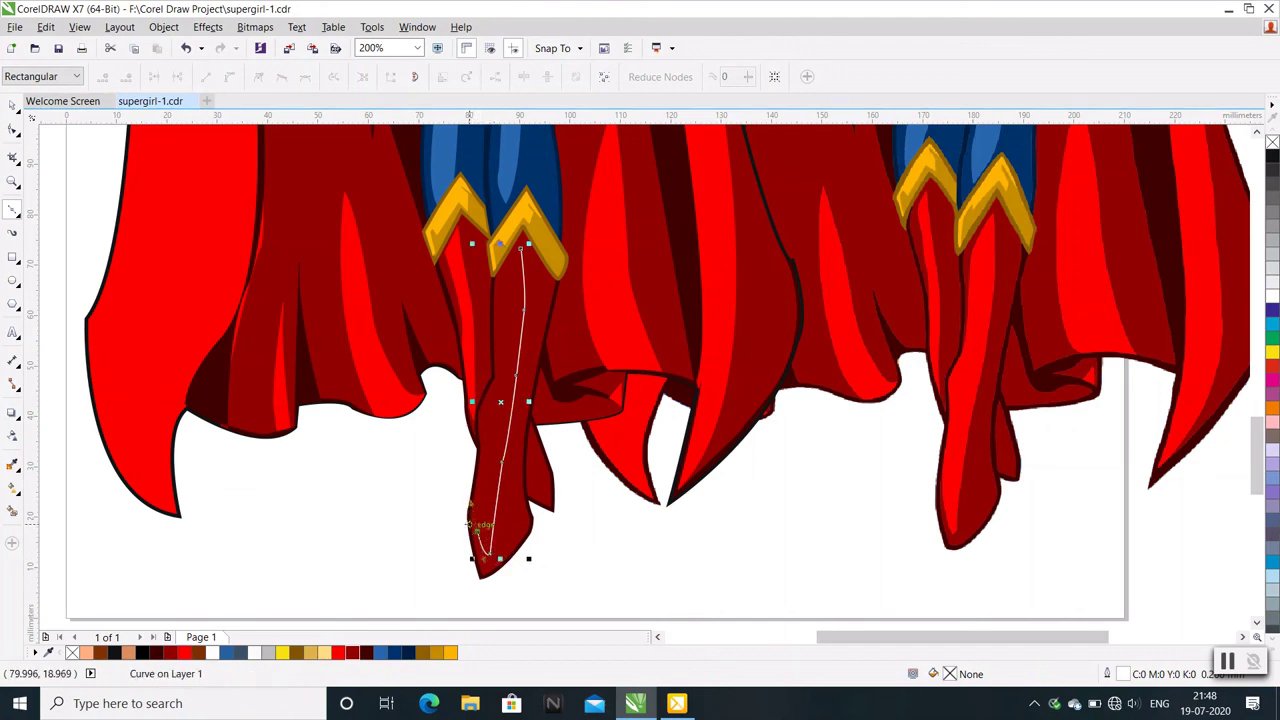
# Run the highlight back up the leg's left edge and close it on its start node
pyautogui.scroll(1, 477, 525)
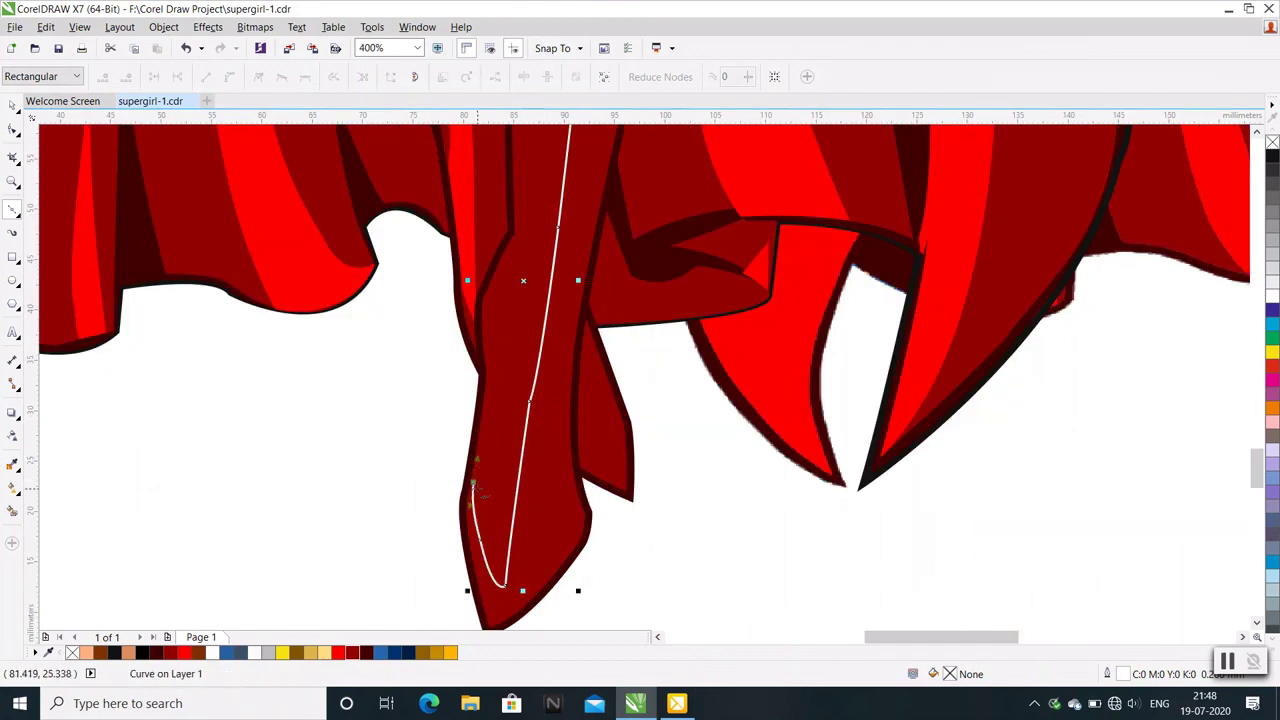
pyautogui.scroll(-1, 473, 483)
pyautogui.scroll(1, 476, 470)
pyautogui.scroll(1, 480, 455)
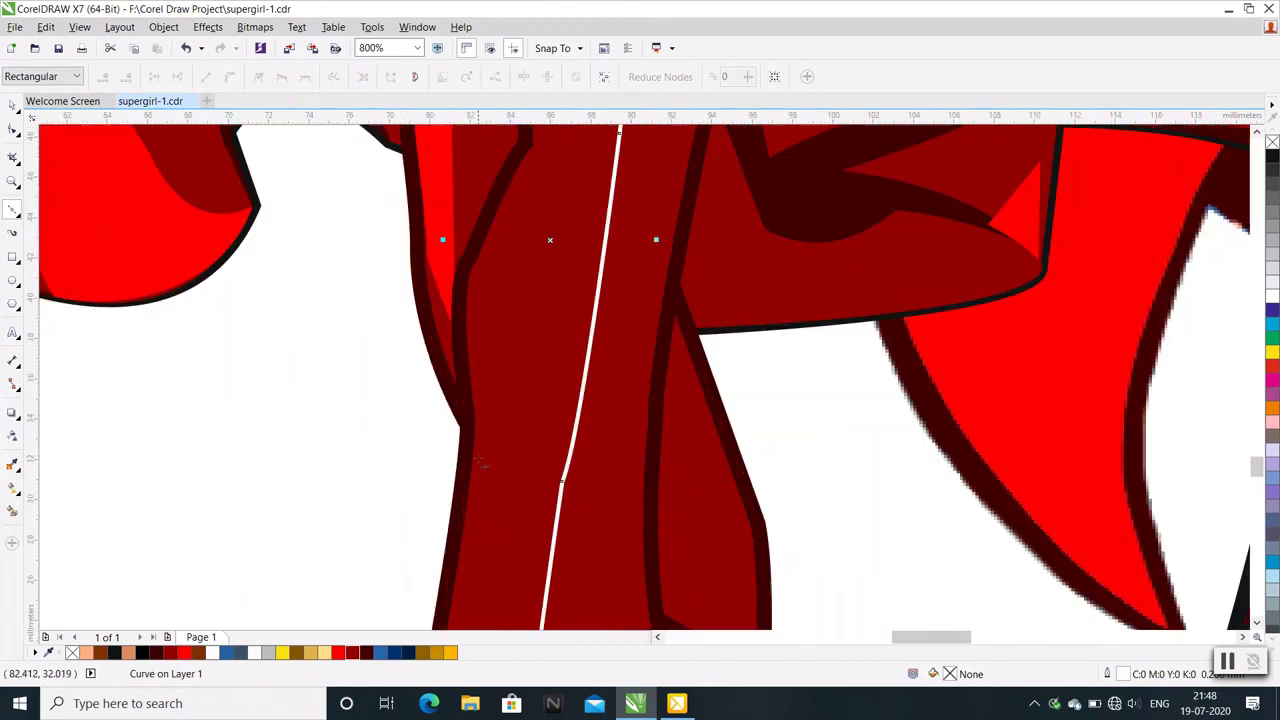
pyautogui.click(476, 264)
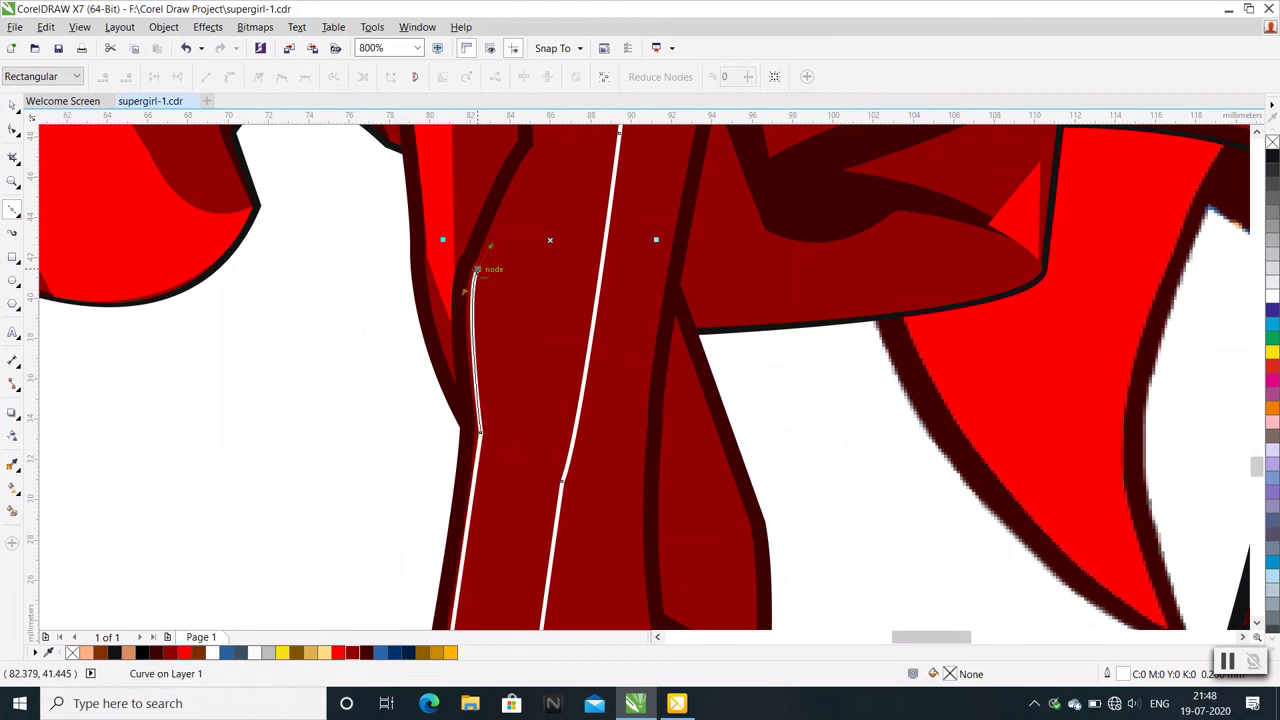
pyautogui.scroll(-2, 476, 347)
pyautogui.scroll(2, 476, 347)
pyautogui.click(450, 356)
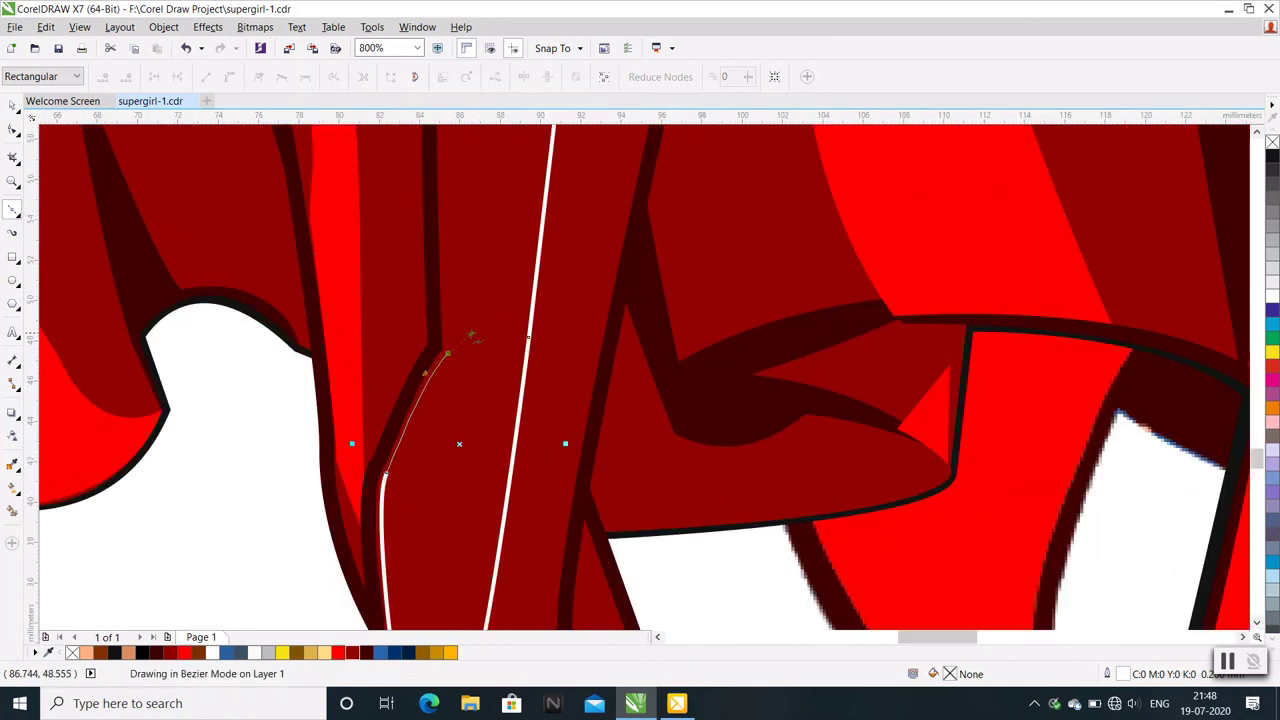
pyautogui.scroll(-1, 450, 356)
pyautogui.scroll(-1, 450, 356)
pyautogui.scroll(1, 471, 240)
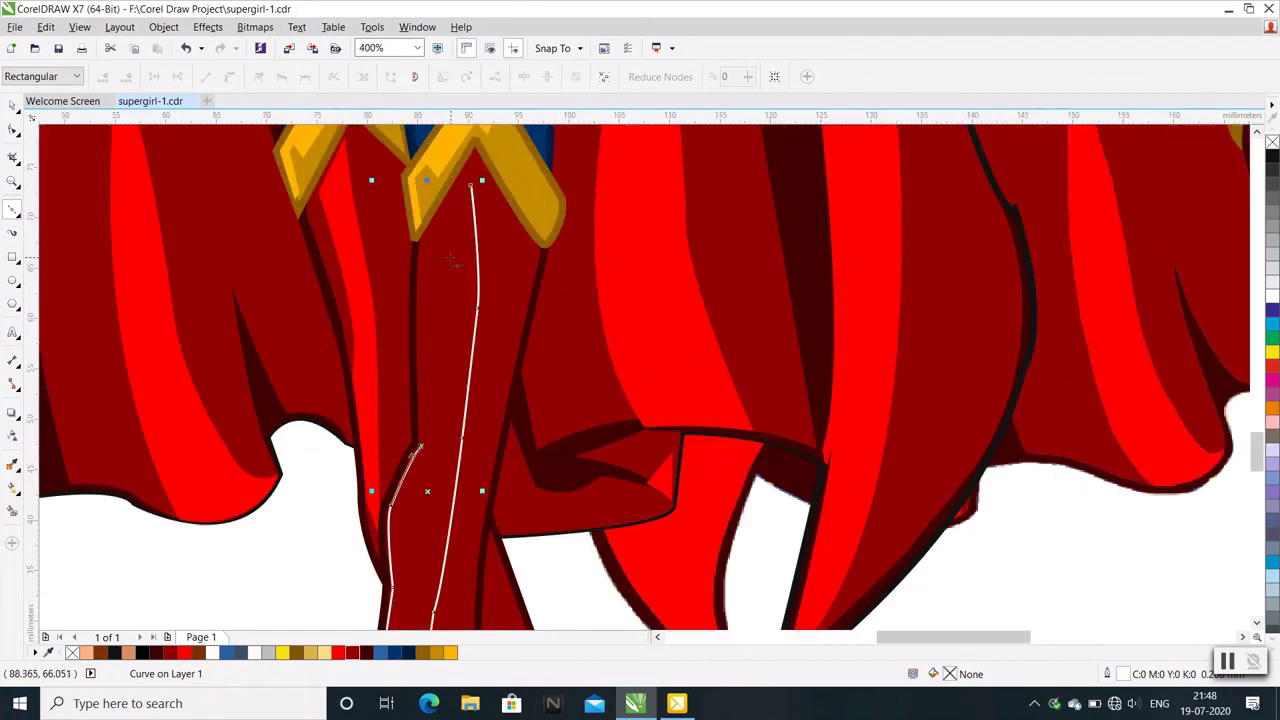
pyautogui.click(436, 250)
pyautogui.scroll(-1, 436, 250)
pyautogui.scroll(1, 412, 262)
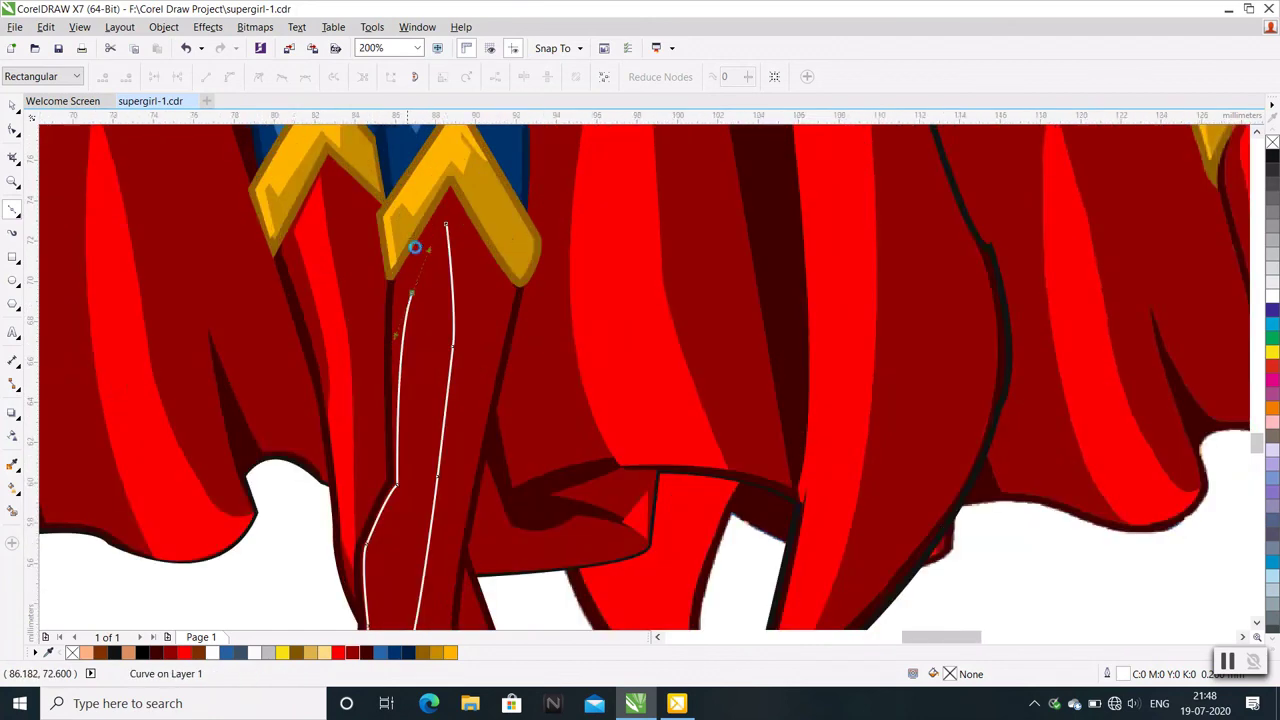
pyautogui.scroll(1, 412, 262)
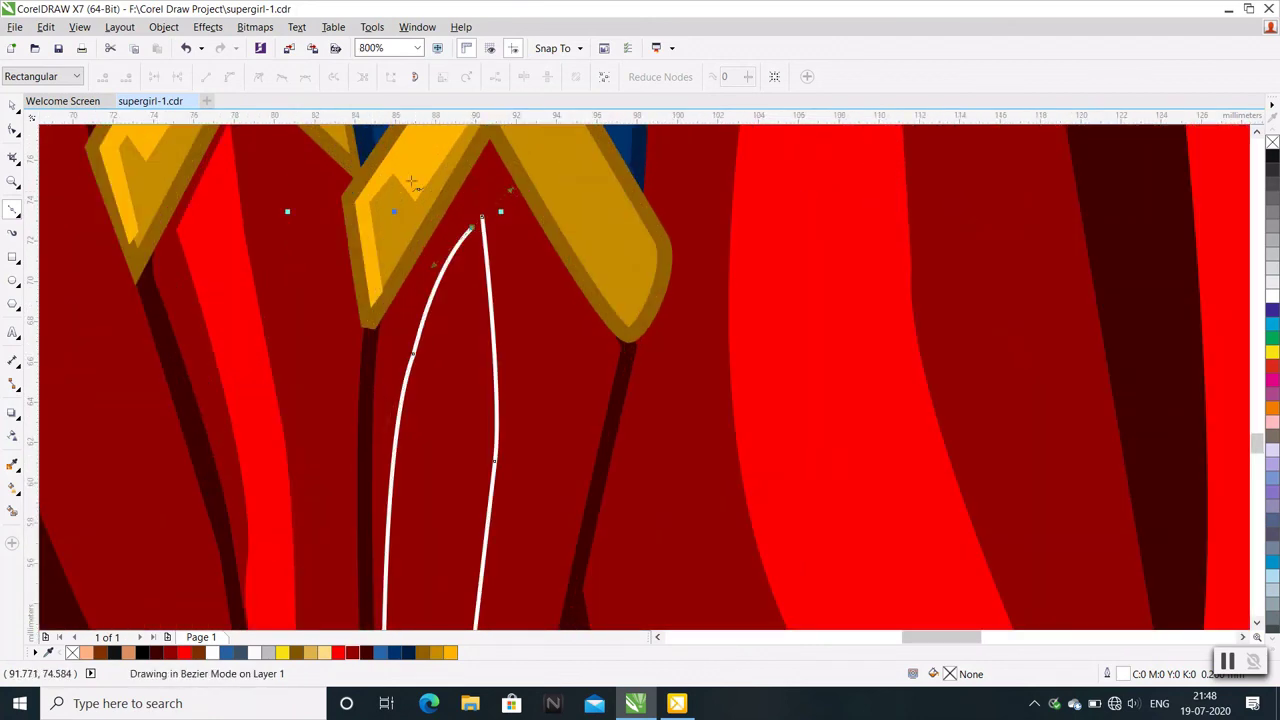
pyautogui.click(482, 218)
pyautogui.rightClick(425, 367)
# Delete a stray node from the highlight's left edge and fill the shape bright red
pyautogui.press('Escape')
pyautogui.click(414, 358)
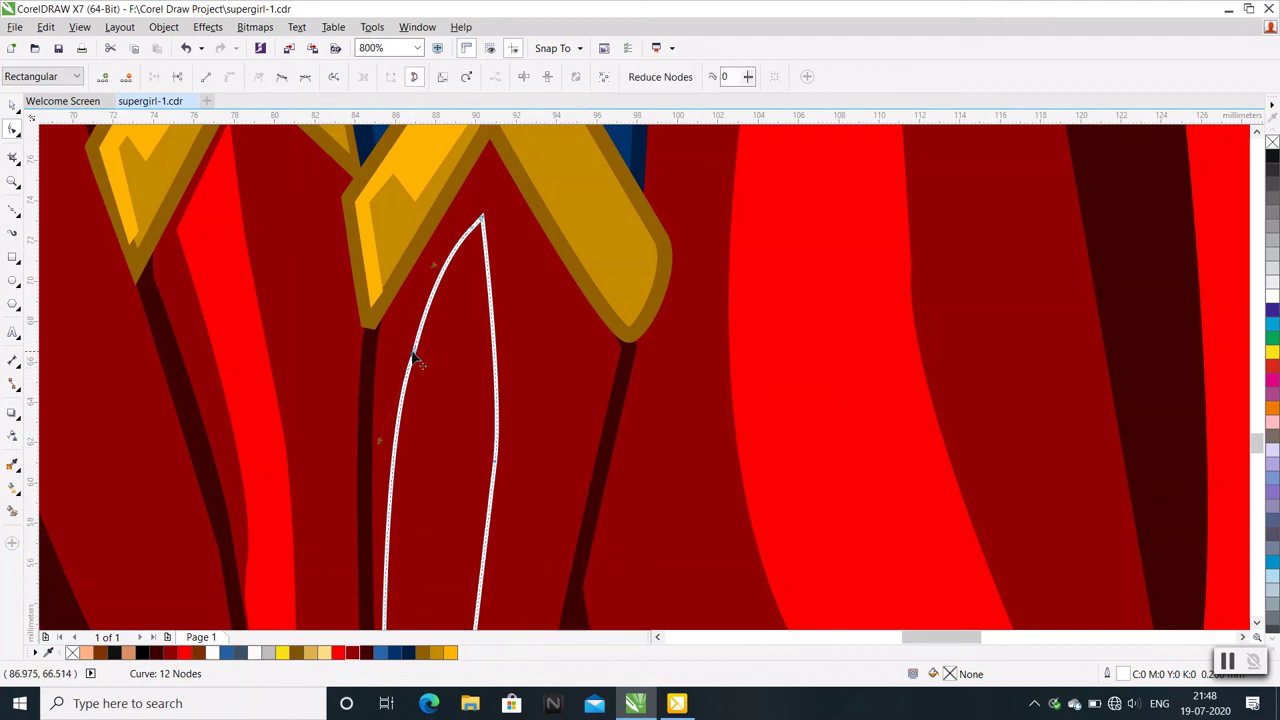
pyautogui.click(126, 77)
pyautogui.scroll(-2, 430, 335)
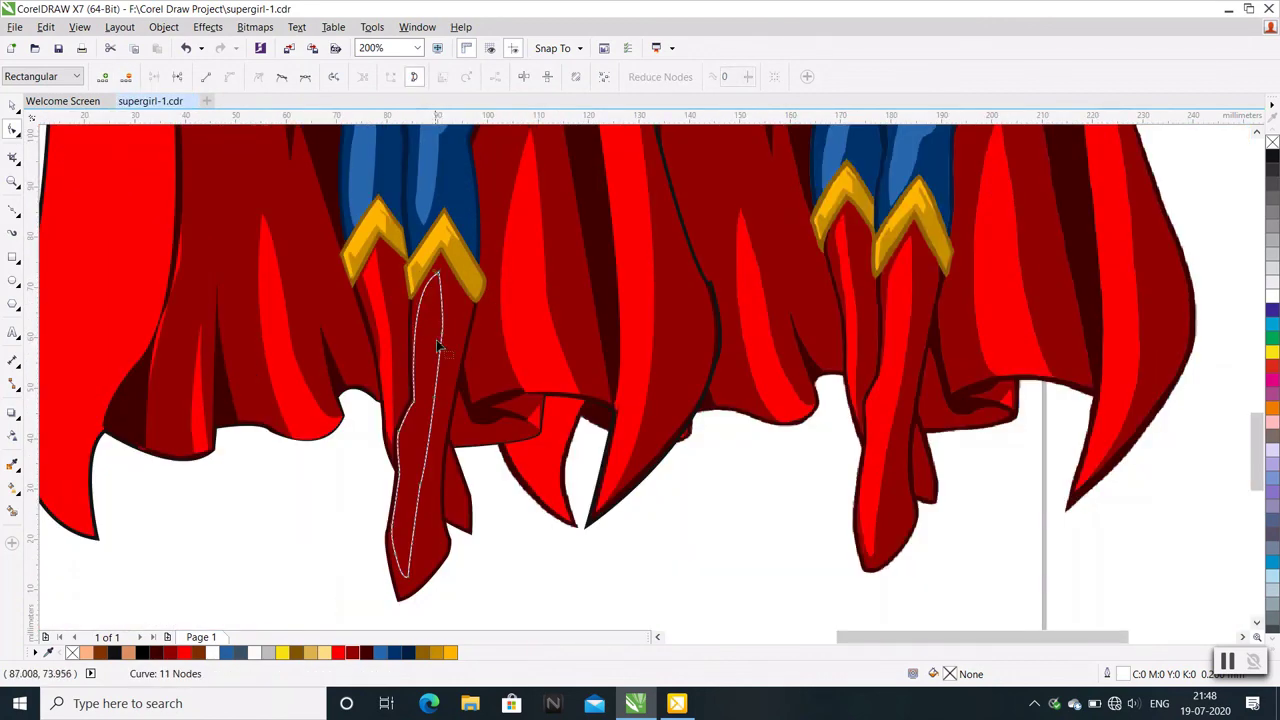
pyautogui.click(11, 104)
pyautogui.click(338, 652)
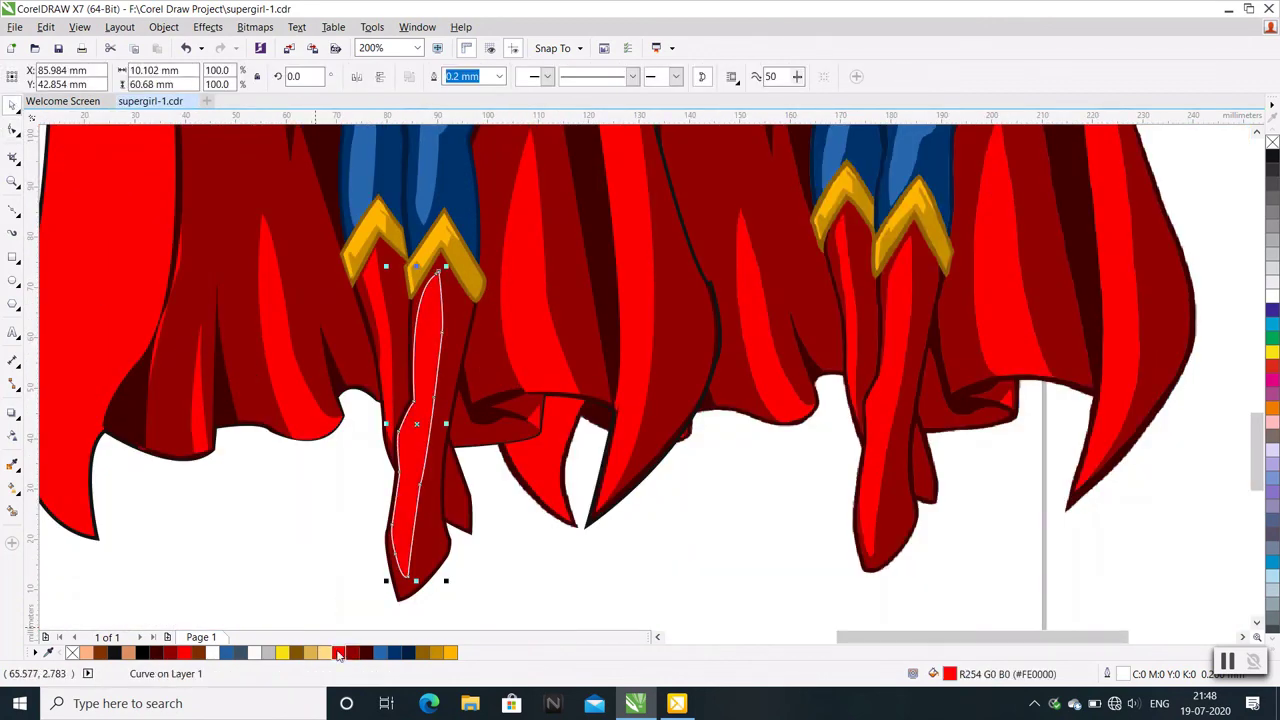
pyautogui.click(363, 497)
# Drag the reference bitmap off the page to the right and move the traced figure to the page centre
pyautogui.scroll(-2, 520, 455)
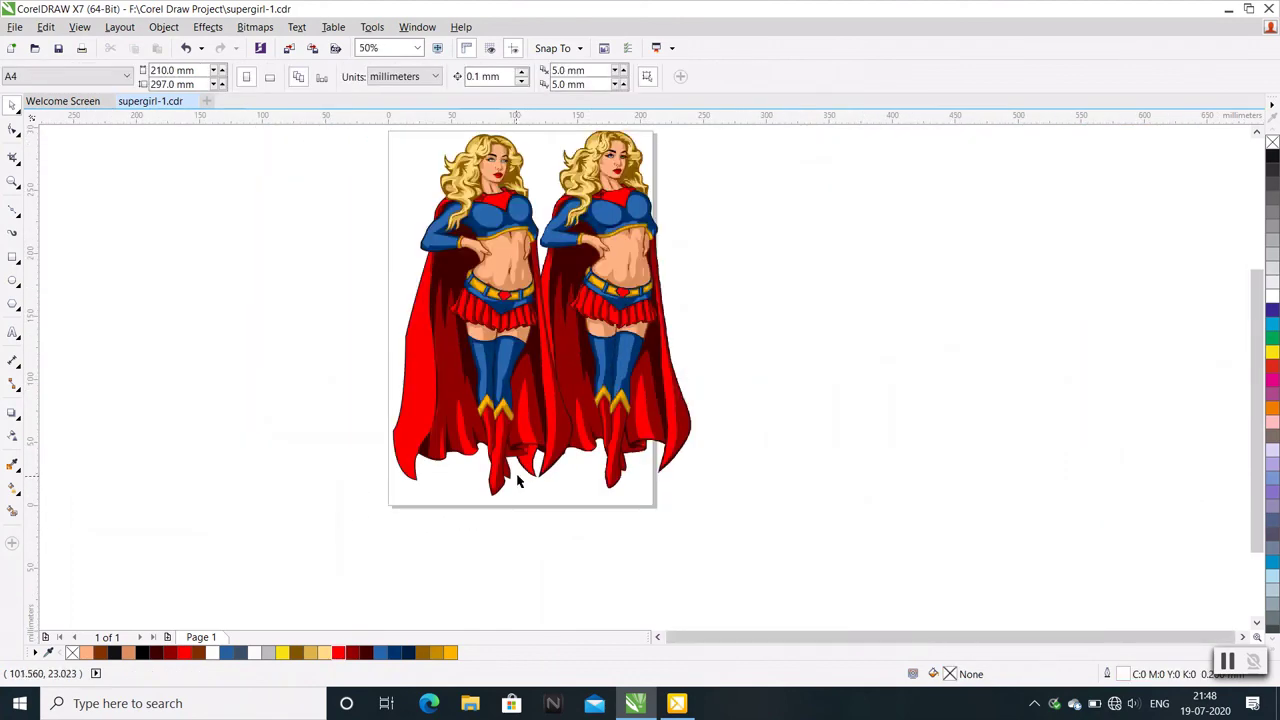
pyautogui.scroll(1, 596, 369)
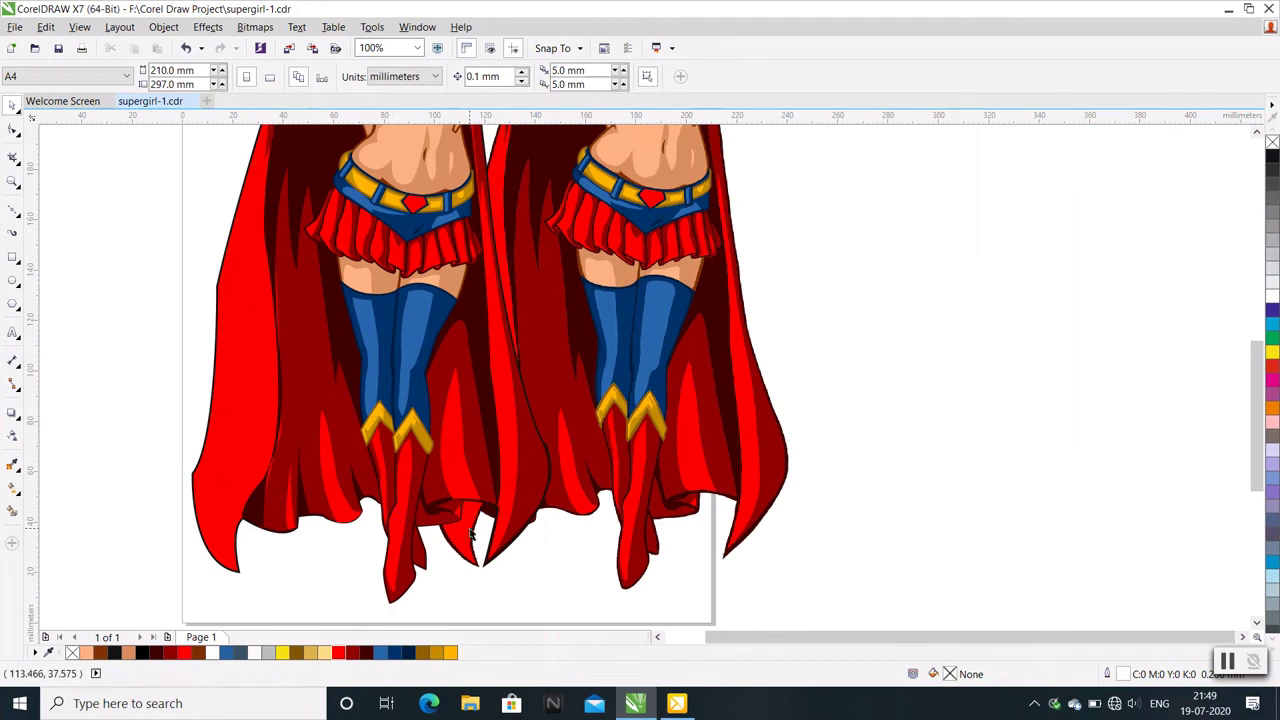
pyautogui.scroll(-1, 465, 535)
pyautogui.click(540, 330)
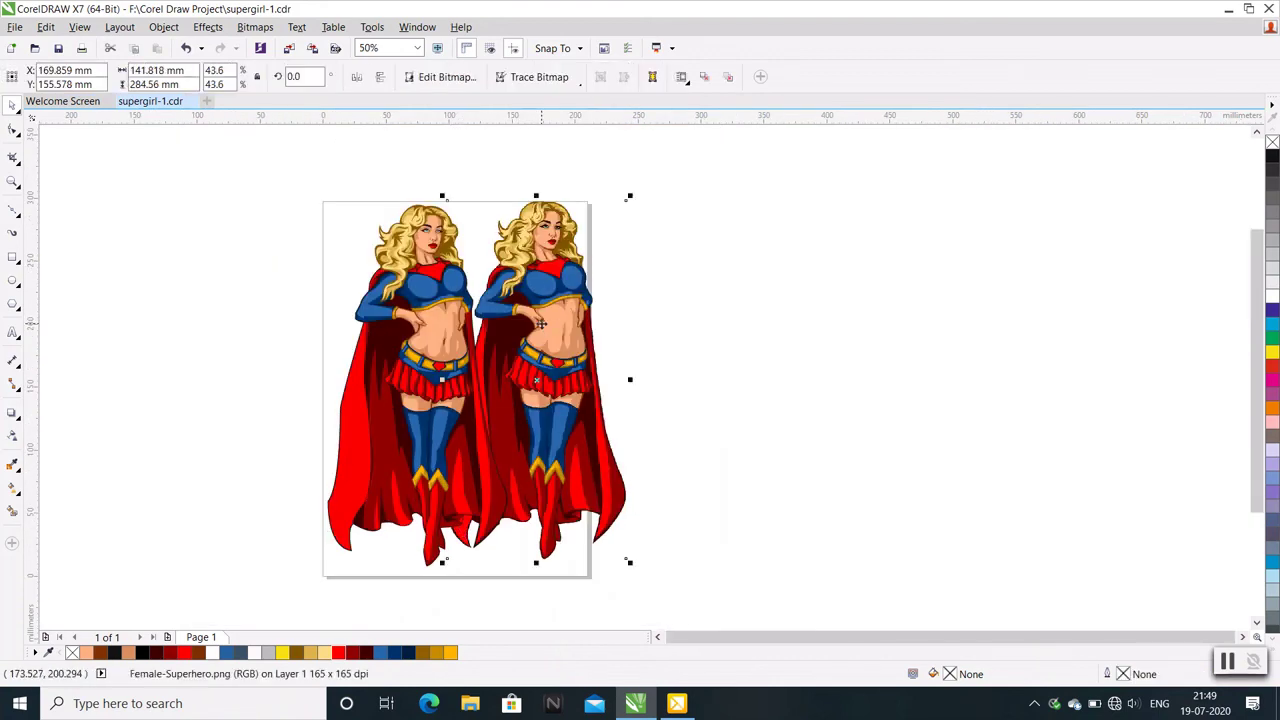
pyautogui.rightClick(538, 330)
pyautogui.click(727, 300)
pyautogui.moveTo(286, 190); pyautogui.dragTo(570, 594)
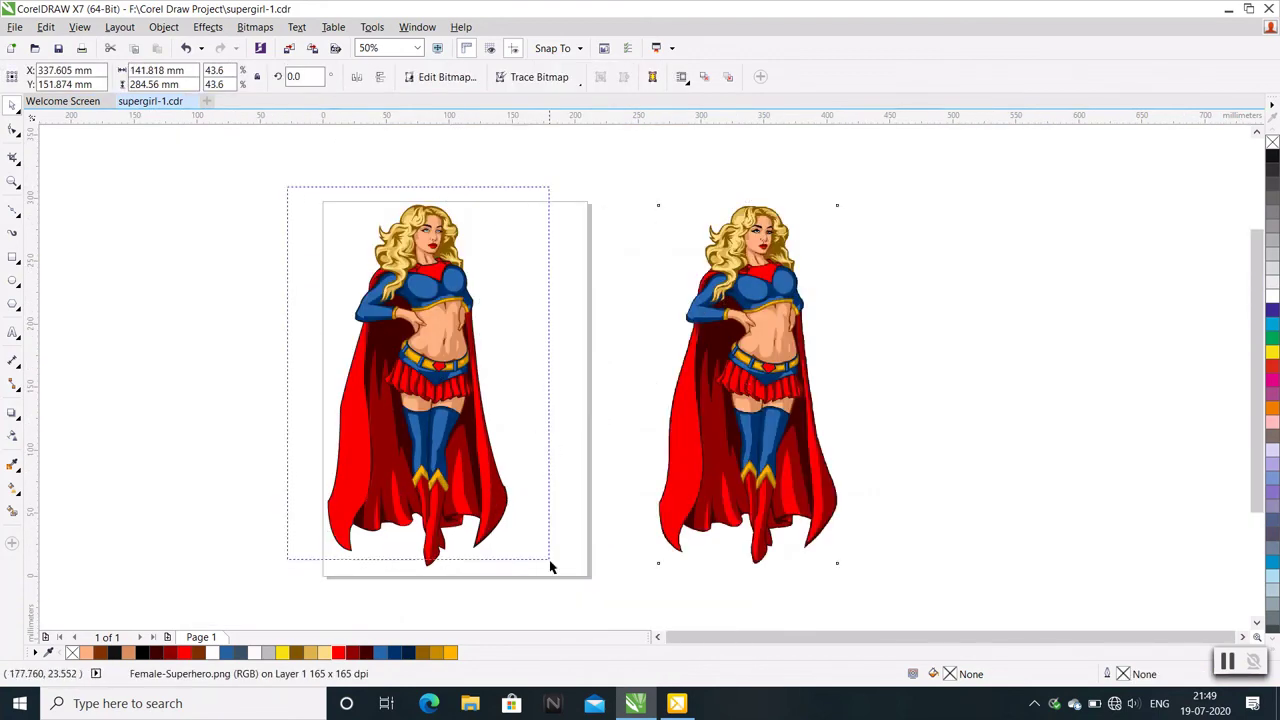
pyautogui.moveTo(424, 366); pyautogui.dragTo(472, 366)
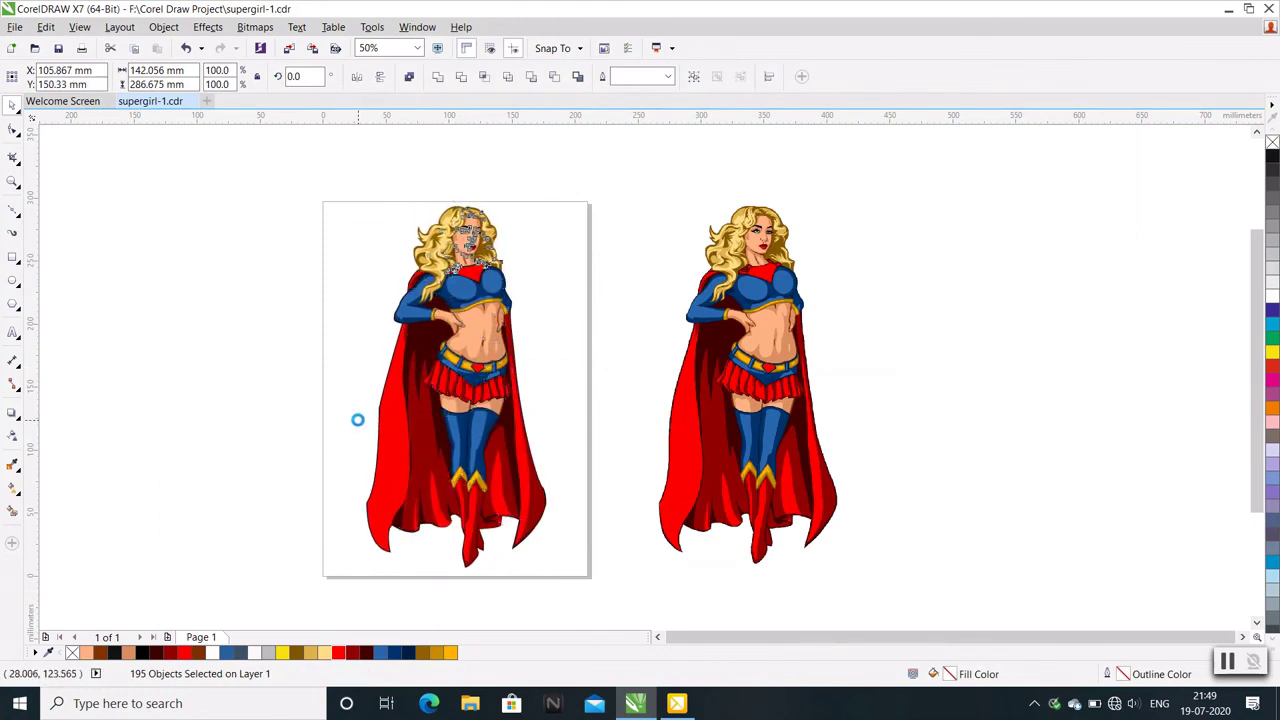
# Nudge the vector tracing slightly left and deselect it
pyautogui.moveTo(361, 432); pyautogui.dragTo(358, 427)
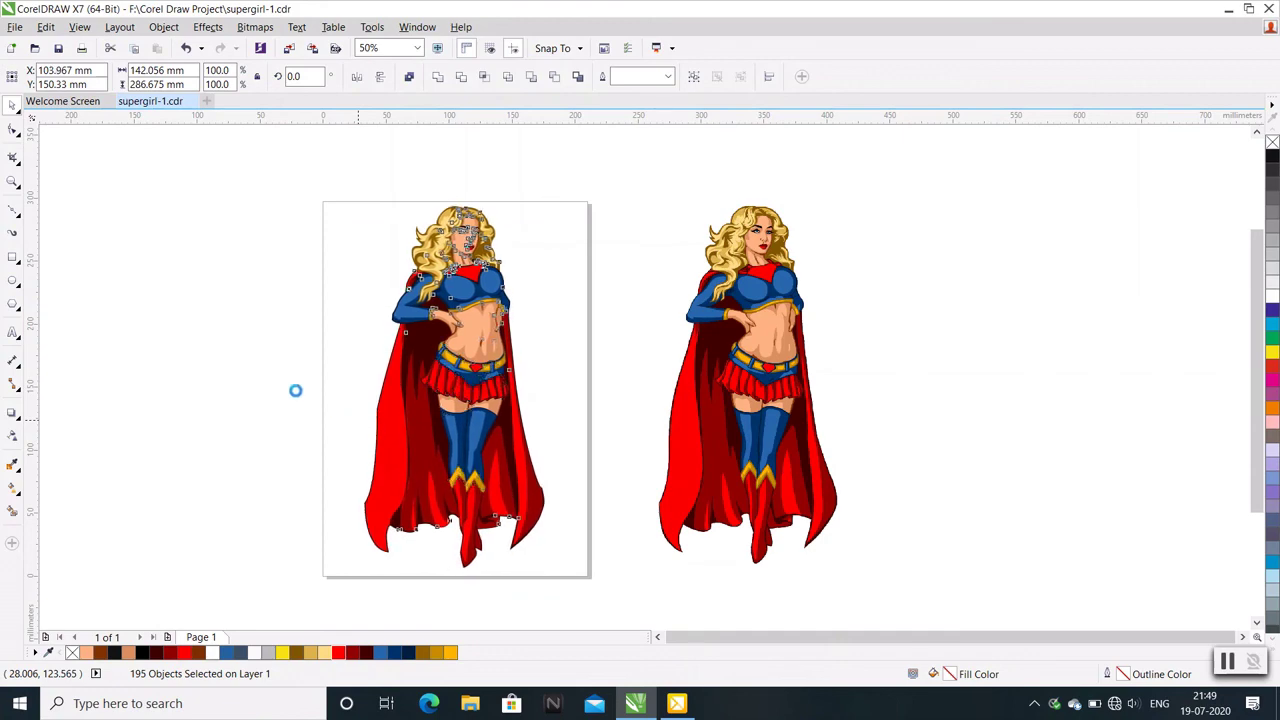
pyautogui.click(256, 383)
pyautogui.scroll(2, 457, 200)
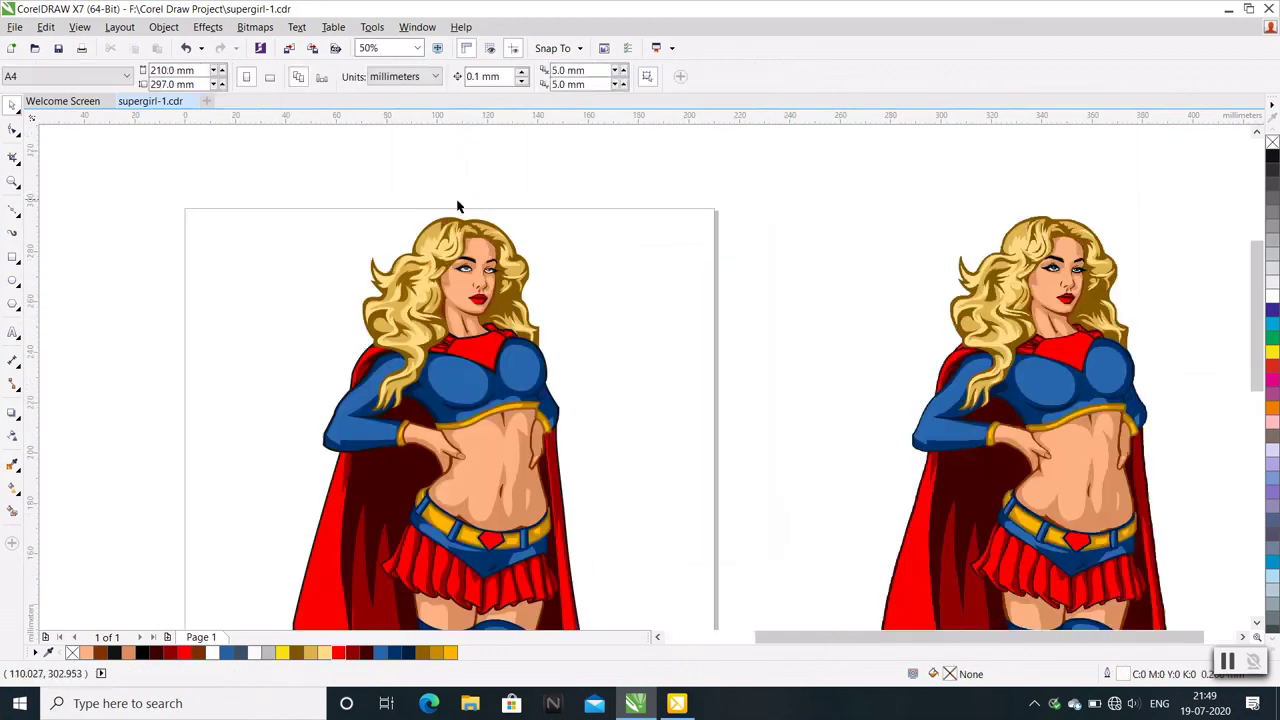
pyautogui.scroll(2, 442, 259)
pyautogui.scroll(-4, 466, 380)
pyautogui.scroll(4, 461, 377)
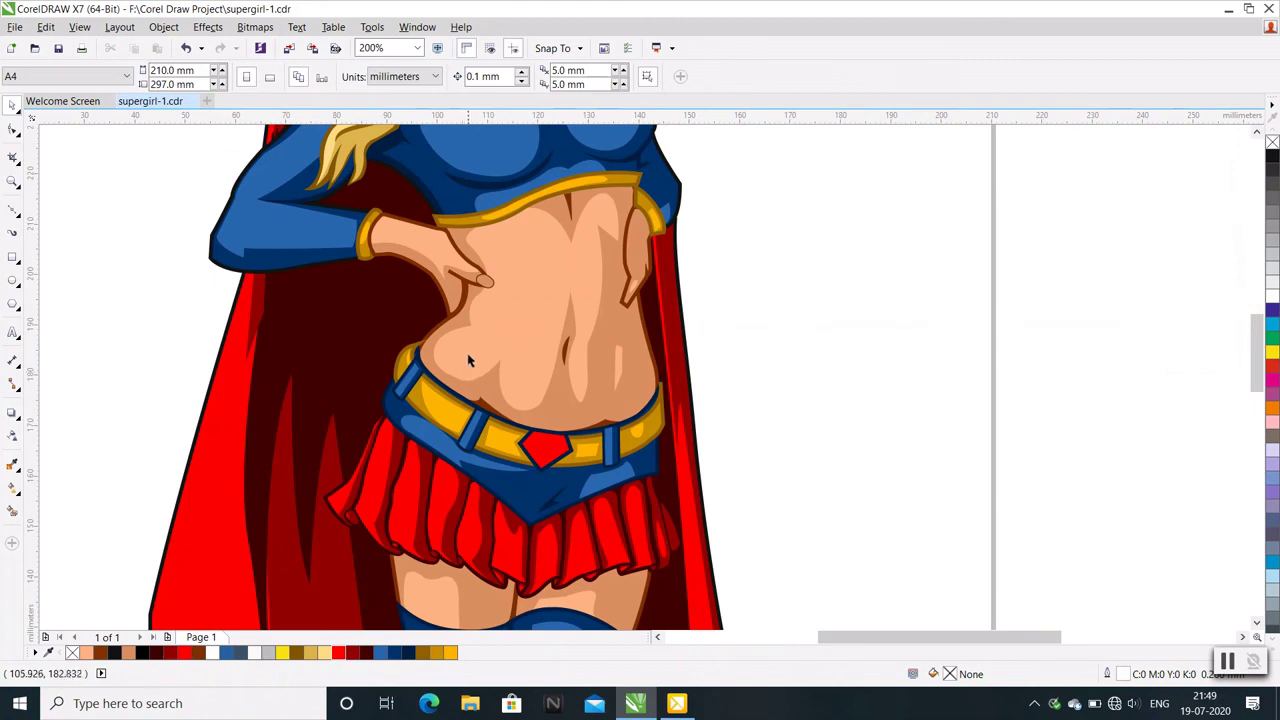
# Zoom in and out to compare the finished tracing with the original bitmap
pyautogui.scroll(-2, 476, 287)
pyautogui.scroll(2, 467, 348)
pyautogui.scroll(-2, 369, 545)
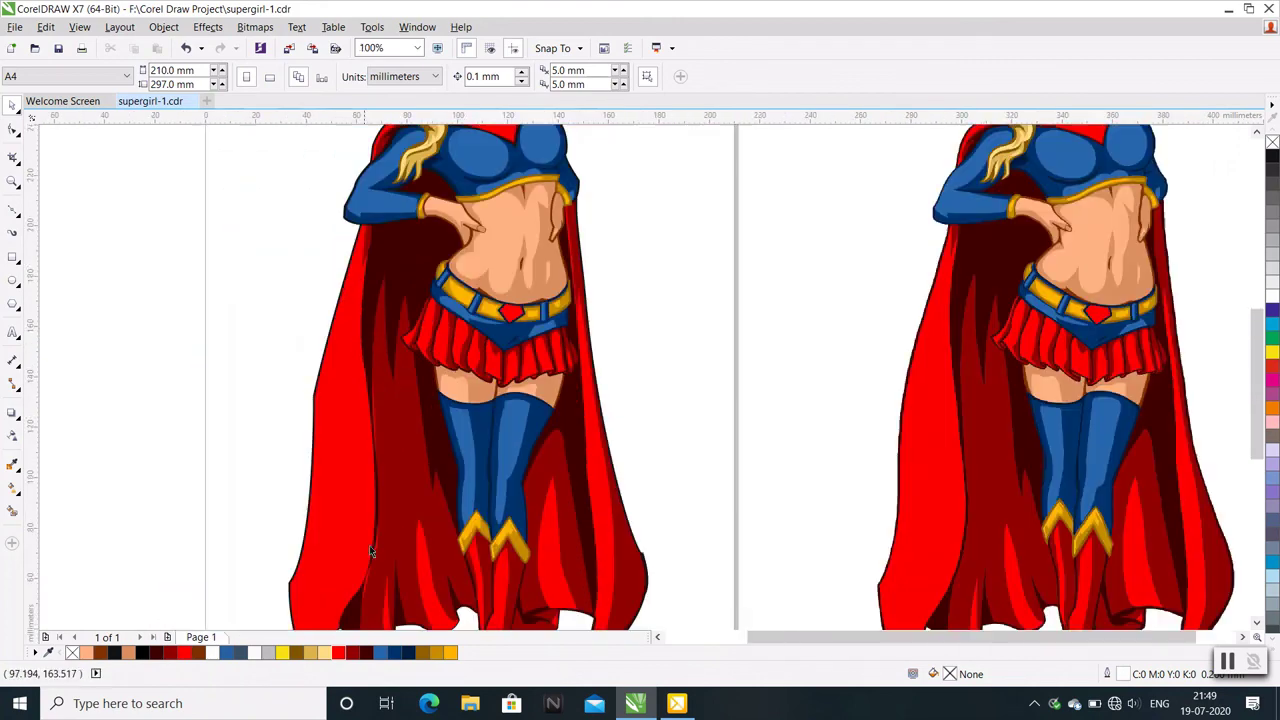
pyautogui.scroll(2, 425, 476)
pyautogui.scroll(-1, 425, 476)
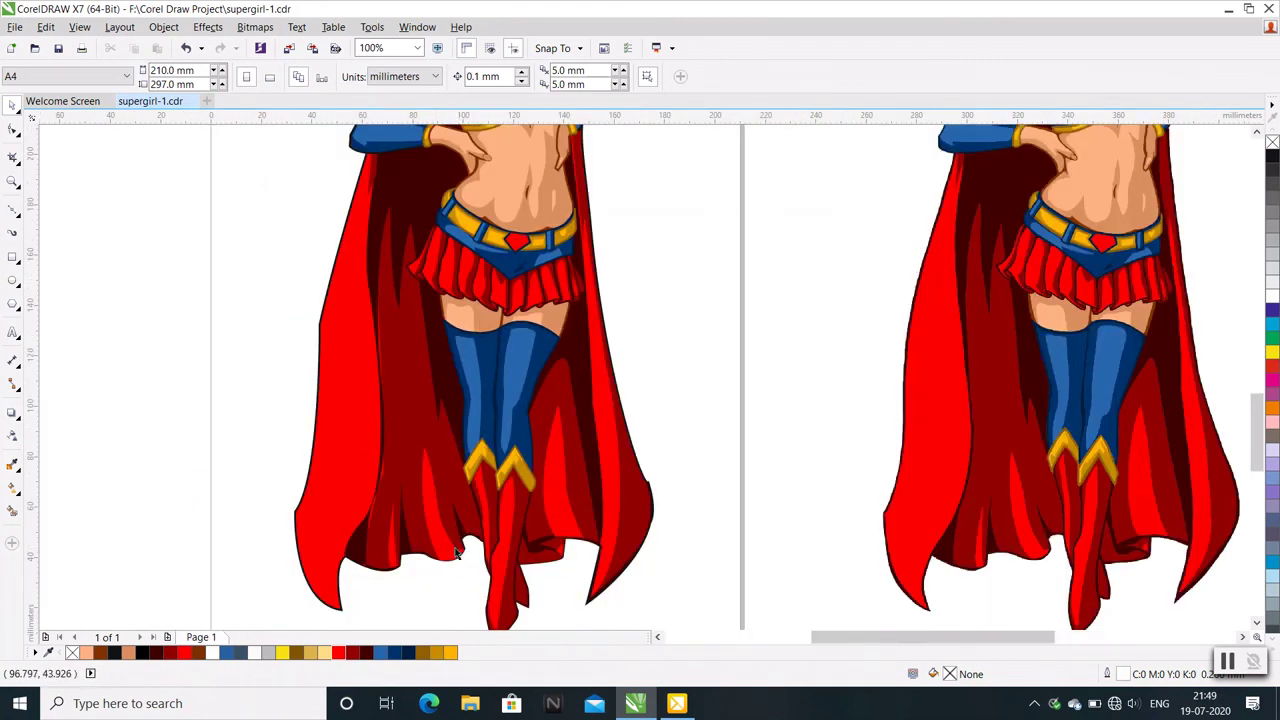
pyautogui.scroll(1, 456, 518)
pyautogui.scroll(-1, 453, 510)
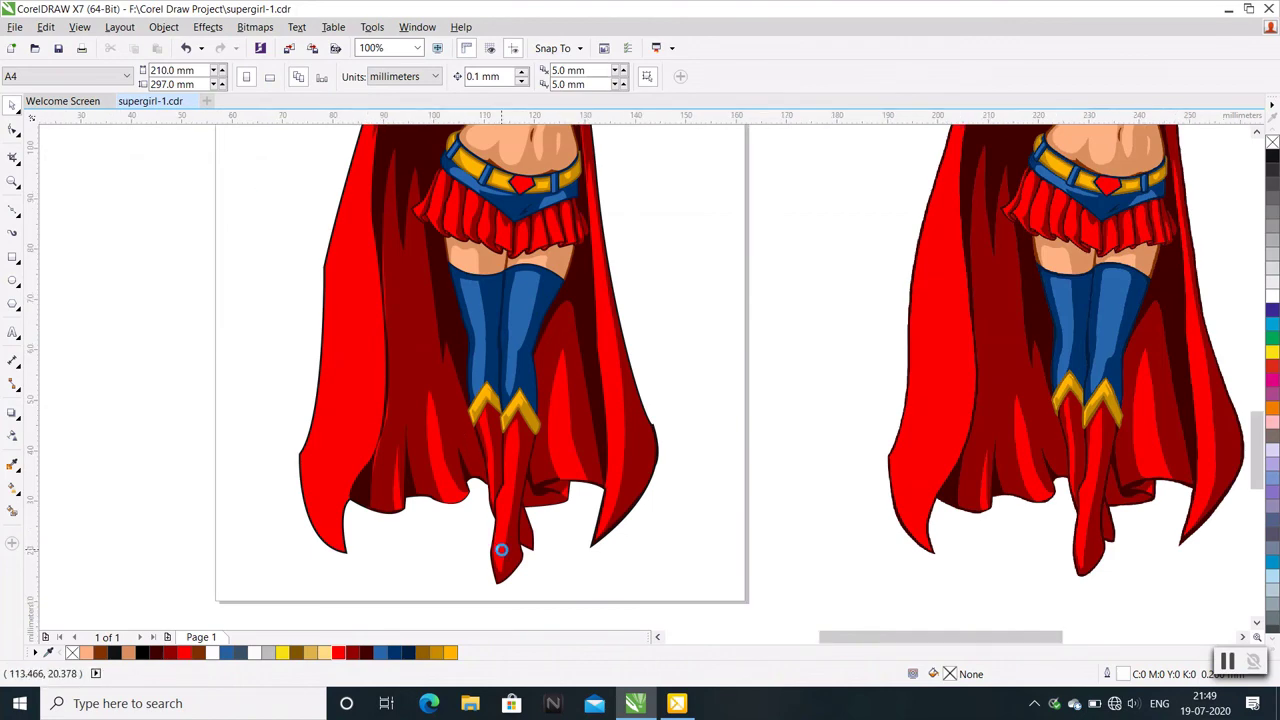
pyautogui.scroll(1, 501, 550)
pyautogui.scroll(-1, 502, 552)
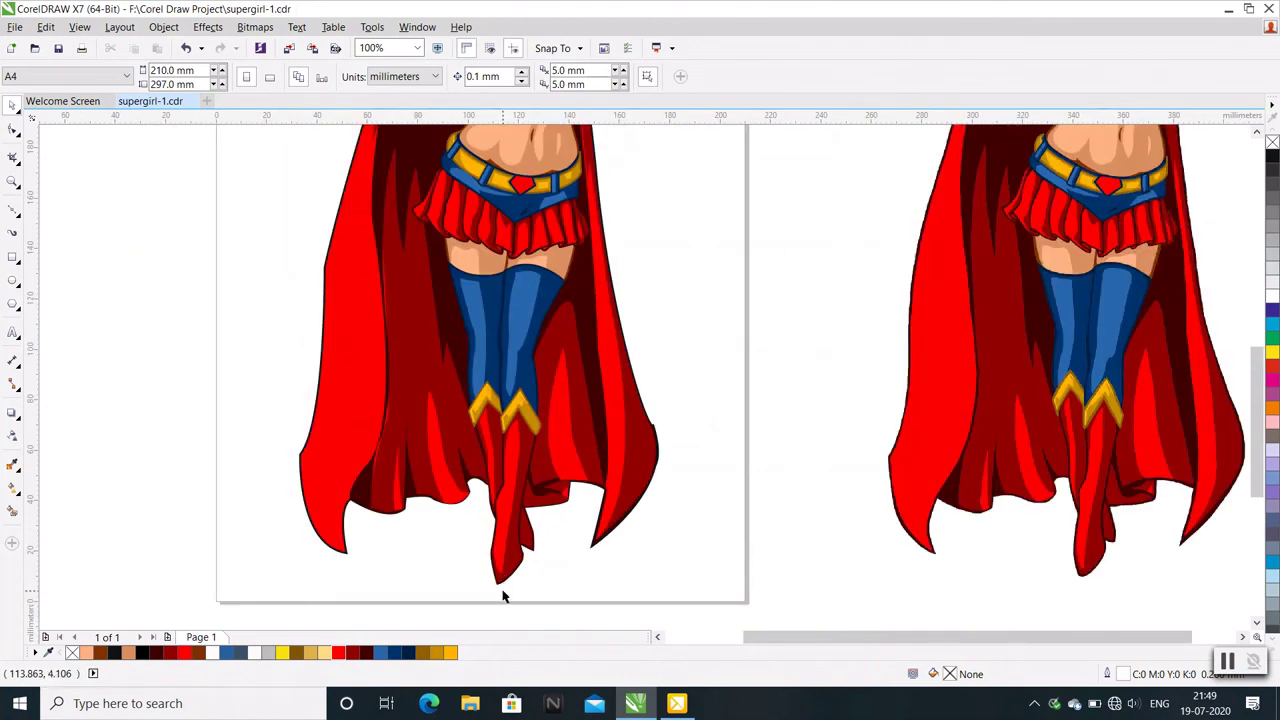
pyautogui.scroll(1, 503, 596)
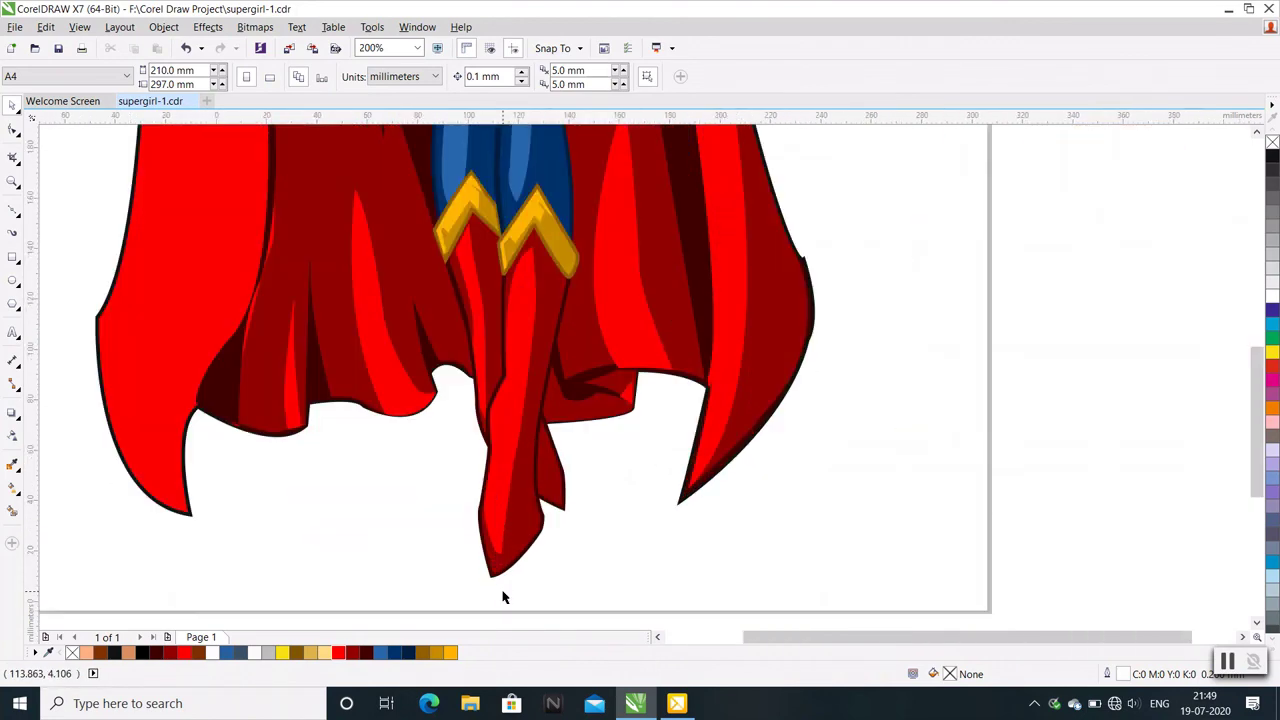
pyautogui.scroll(-2, 503, 596)
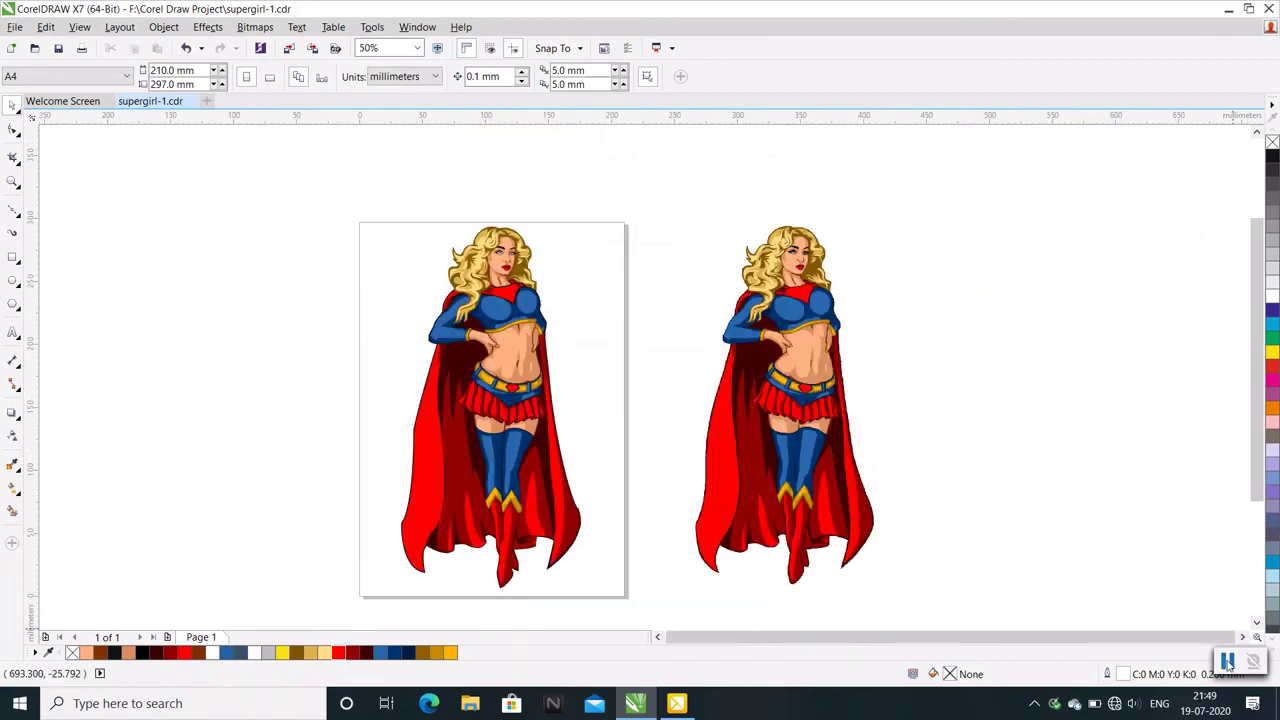